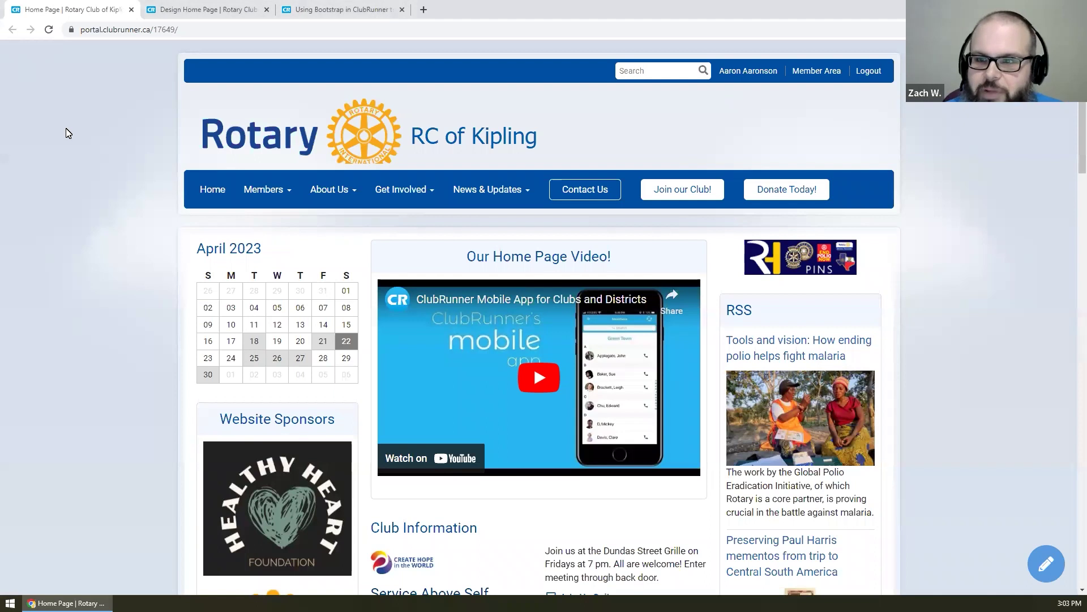
- Select and then deselect the RC of Kipling site title on the public home page
scroll(66, 133, "down", 1)
scroll(66, 136, "up", 1)
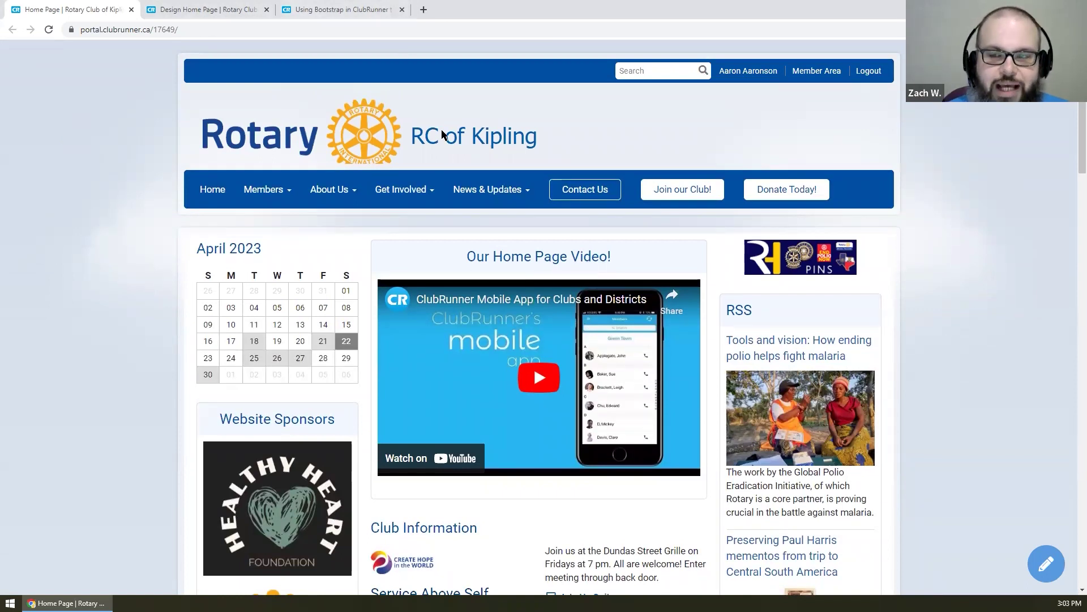
left_click_drag(593, 136, 153, 118)
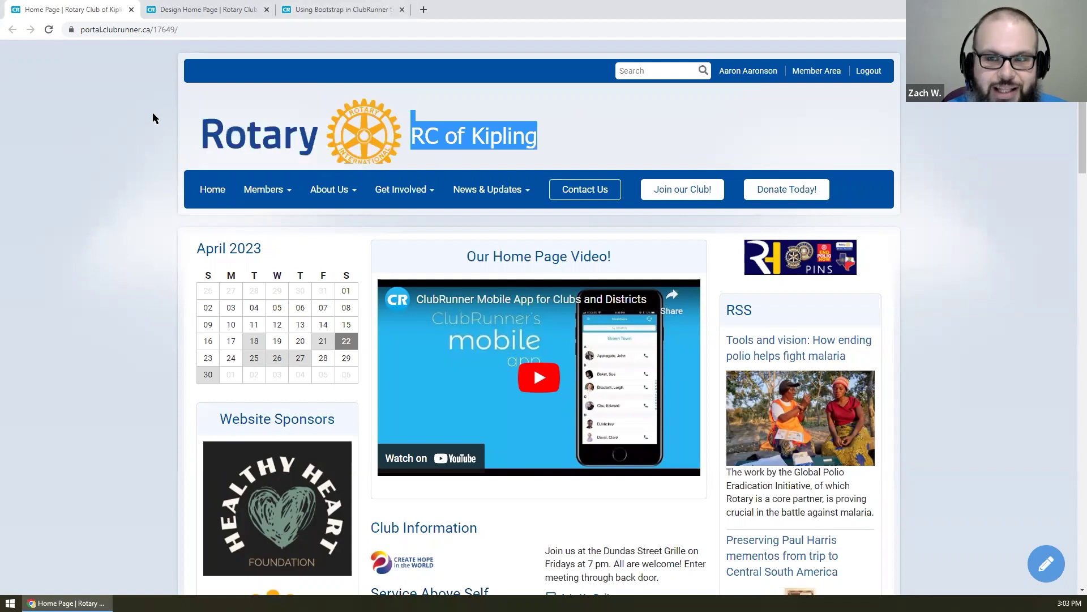
left_click(479, 154)
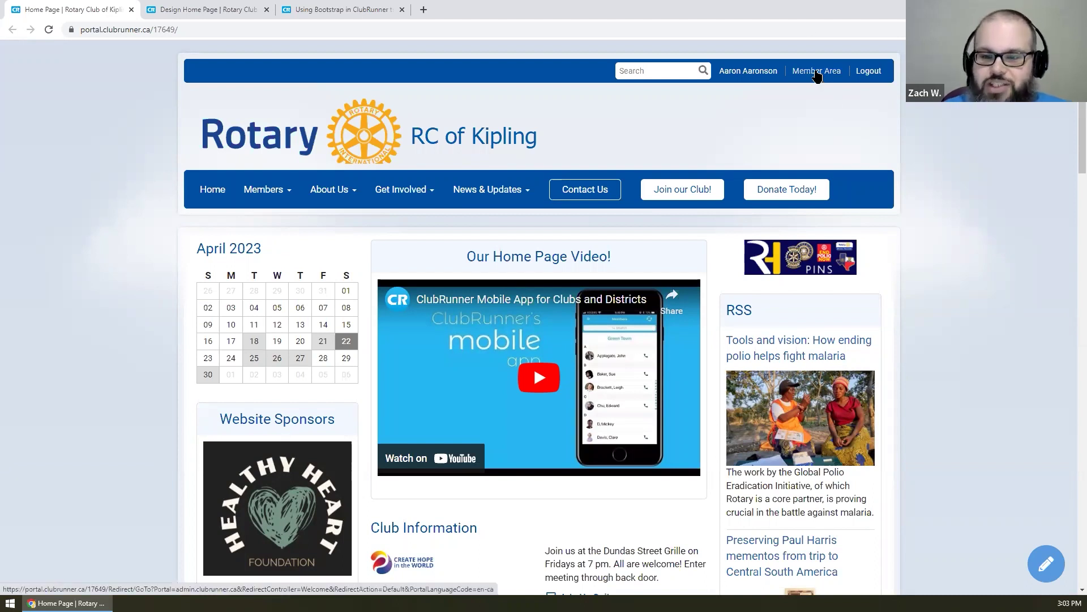
- Open the Member Area administrator dashboard and browse its Website menu options
left_click(818, 76)
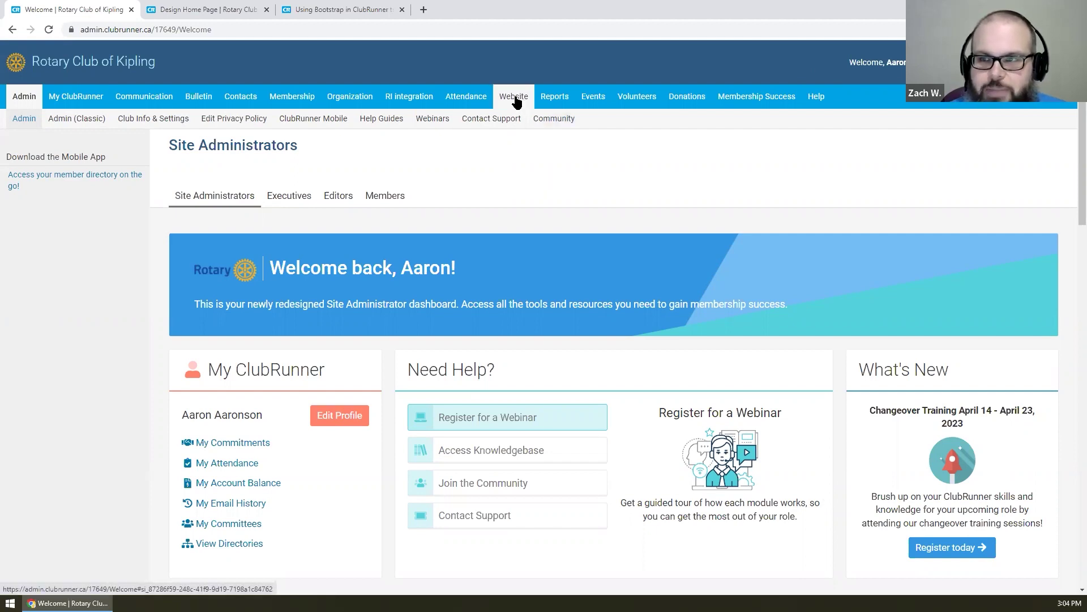
mouse_move(515, 102)
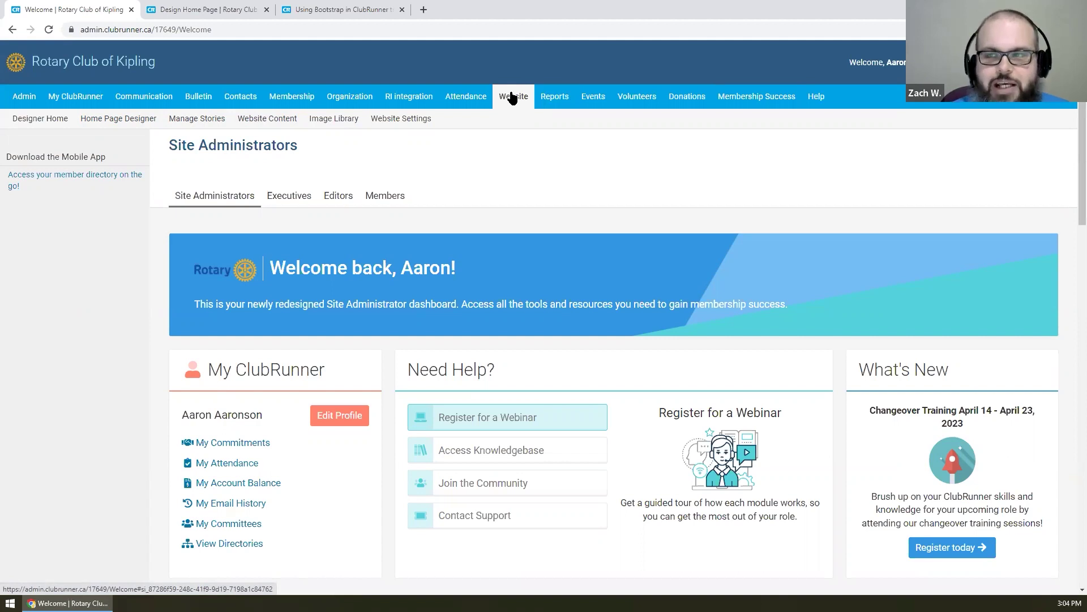
left_click_drag(1077, 77, 1071, 444)
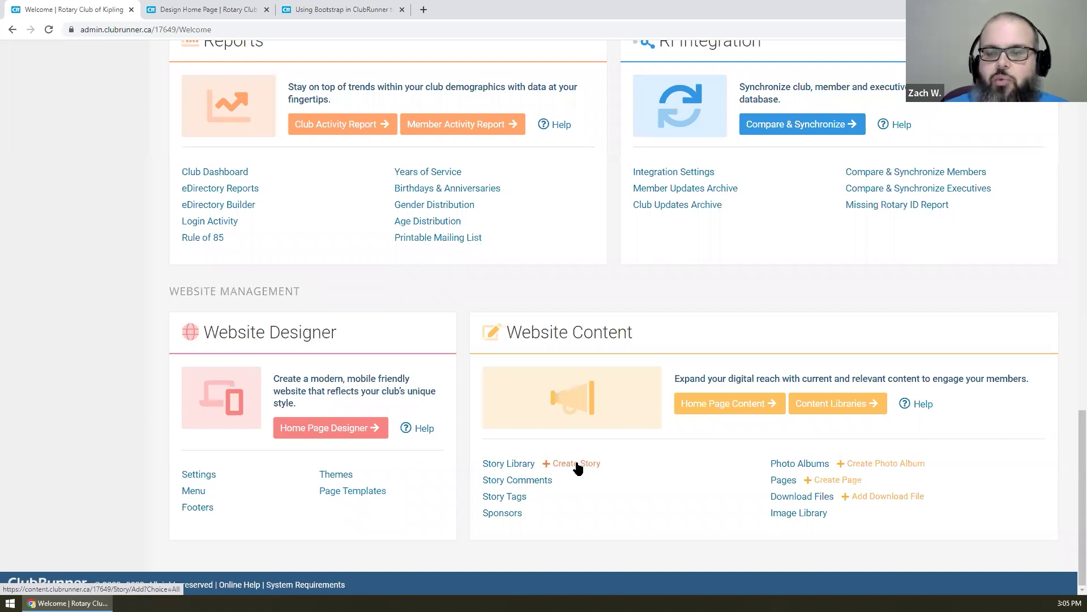
scroll(577, 466, "up", 14)
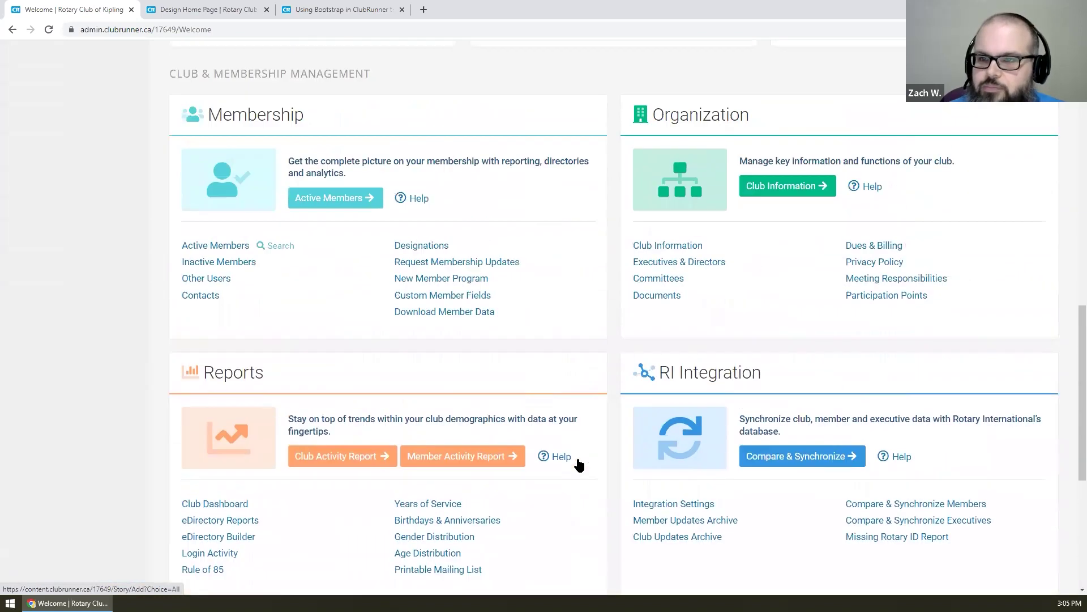
scroll(578, 466, "up", 7)
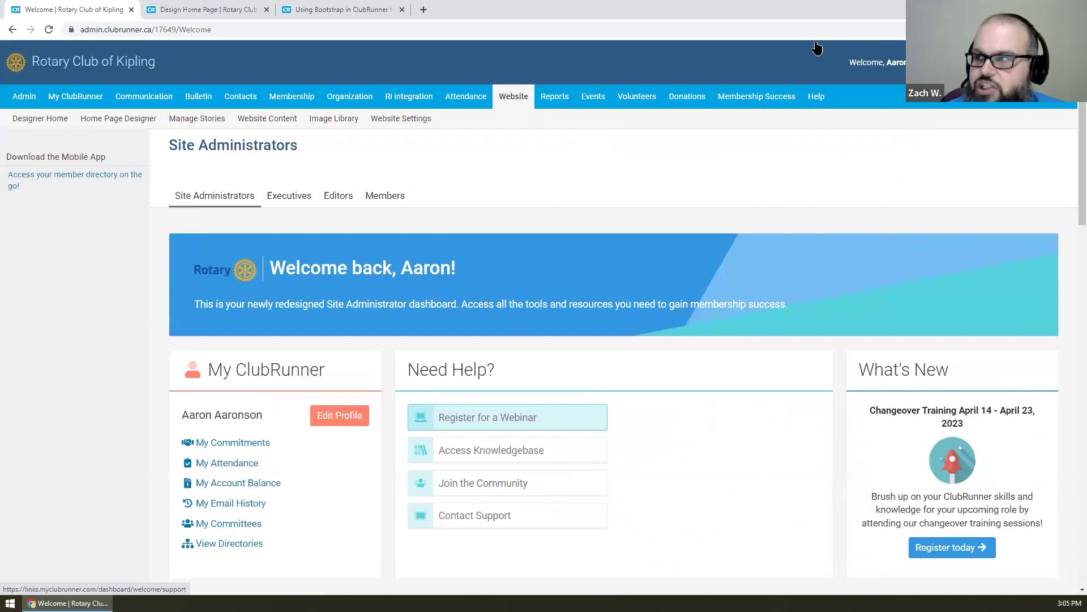
- Go back to the Rotary Club of Kipling public home page from the admin header title
left_click(102, 62)
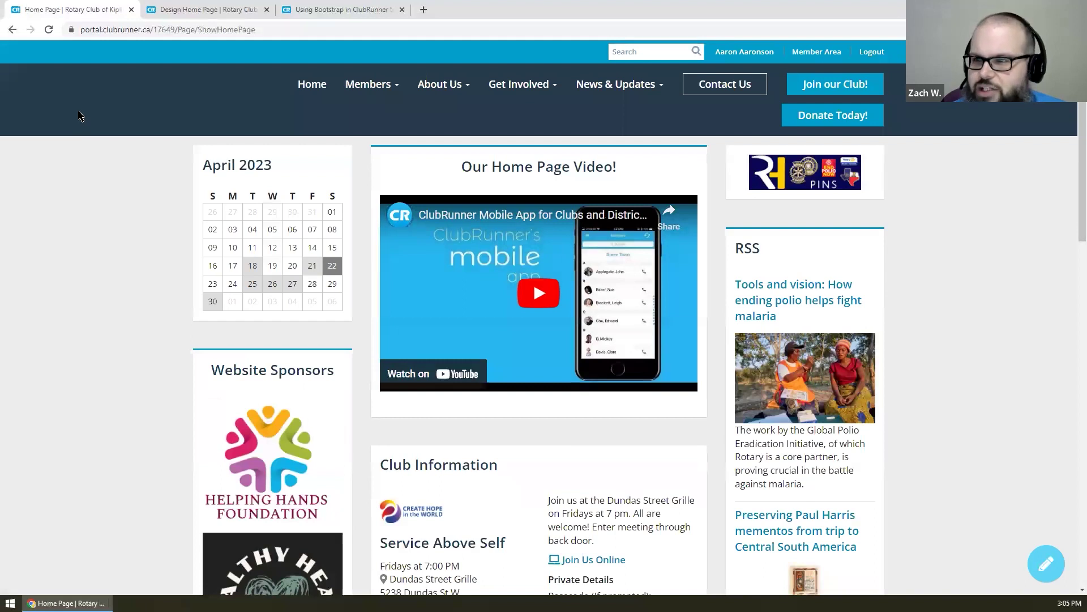
scroll(77, 112, "down", 1)
scroll(77, 111, "up", 1)
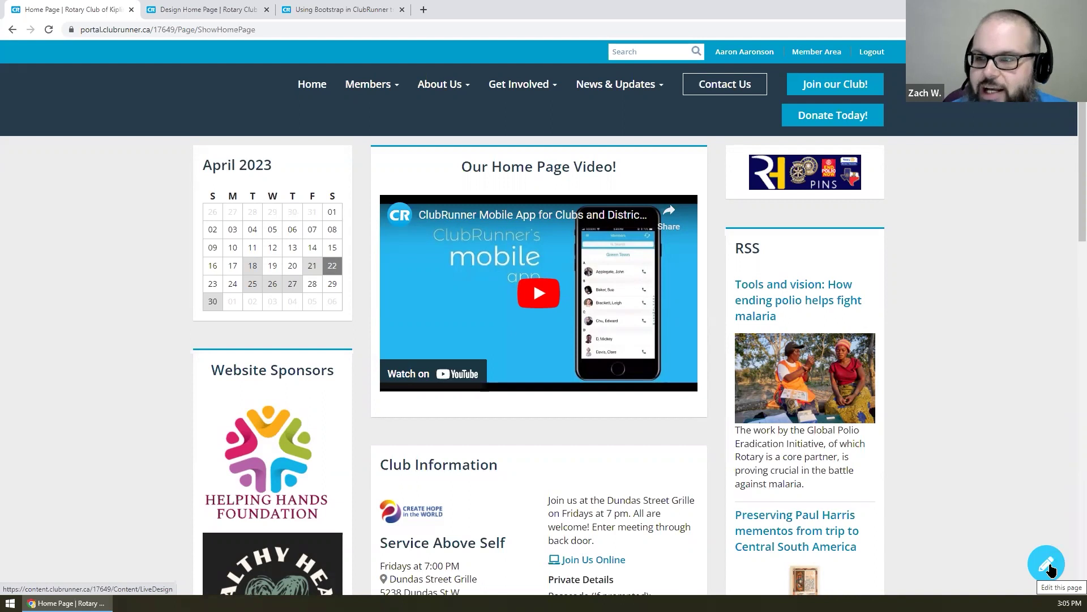
- Open the home page in the Live Designer in a new tab and look it over
left_click(1049, 567)
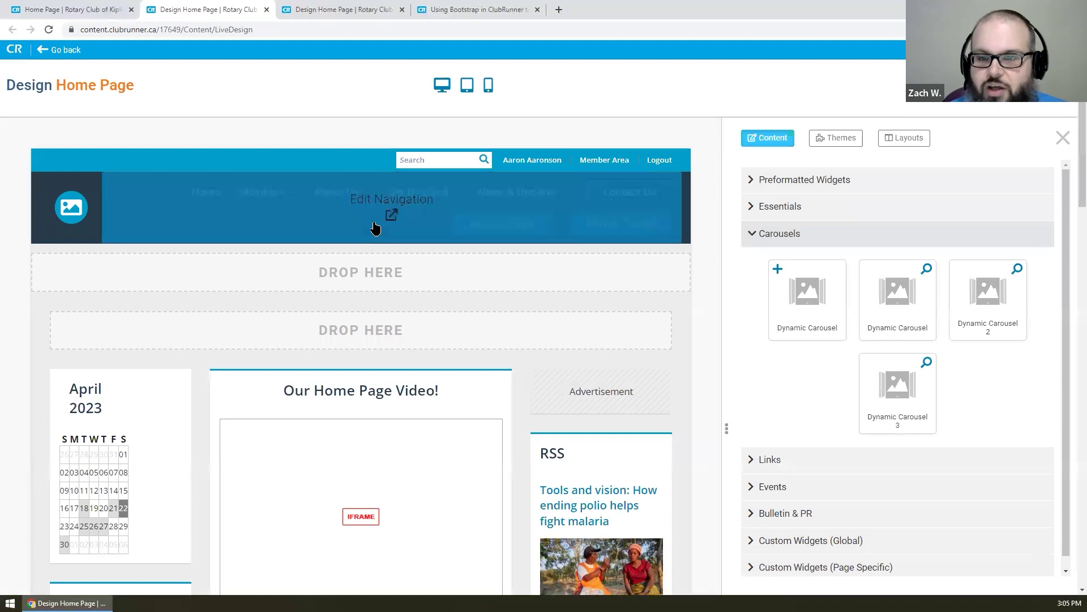
scroll(507, 322, "down", 2)
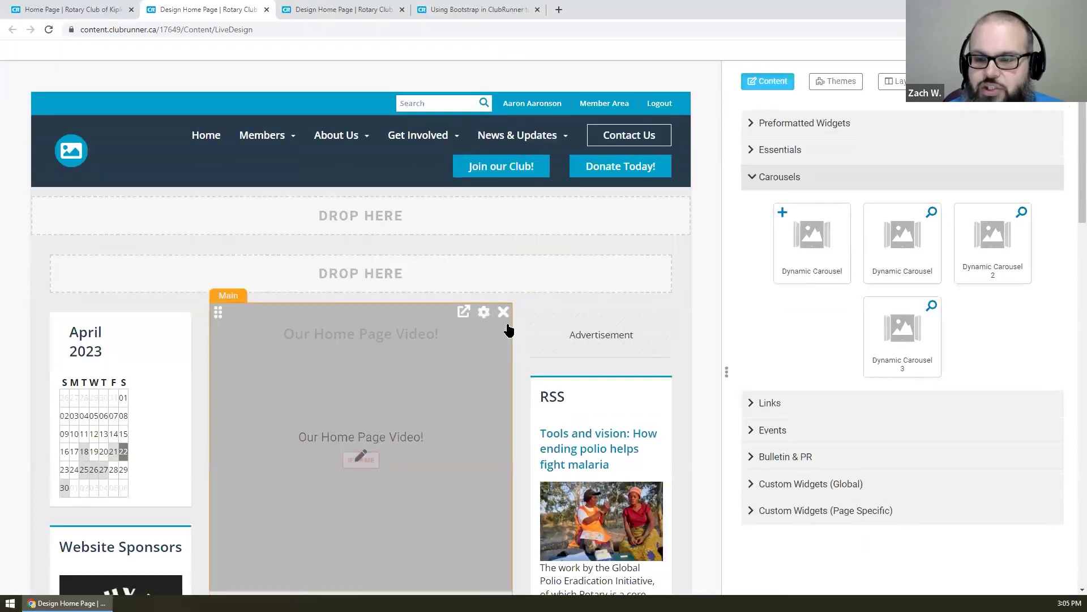
scroll(507, 328, "down", 3)
scroll(508, 329, "up", 5)
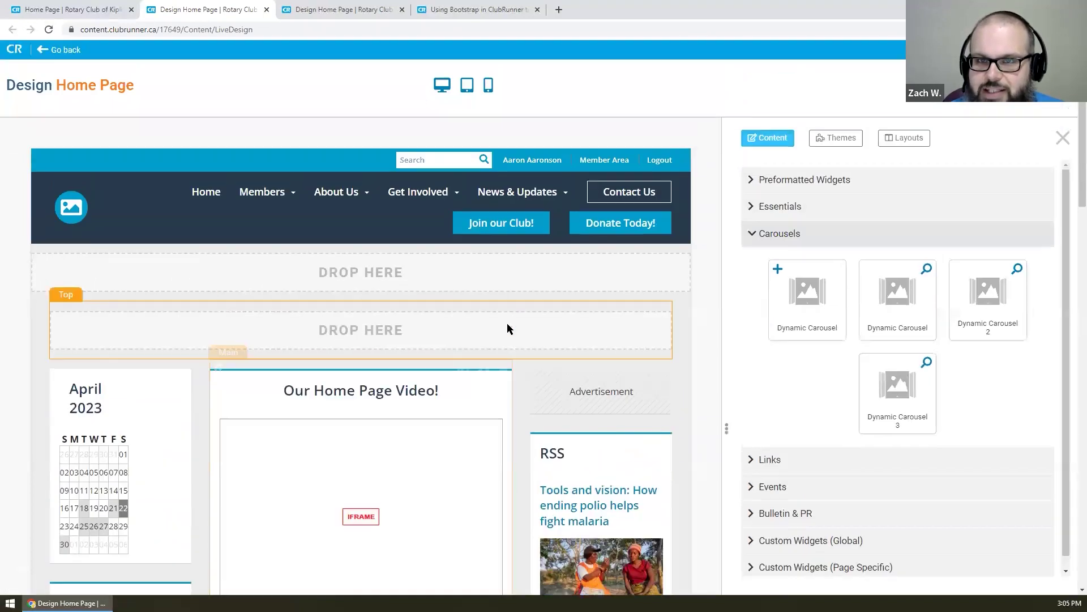
- Return to the public Home Page tab and review its calendar, video, sponsors and RSS feed
left_click(100, 5)
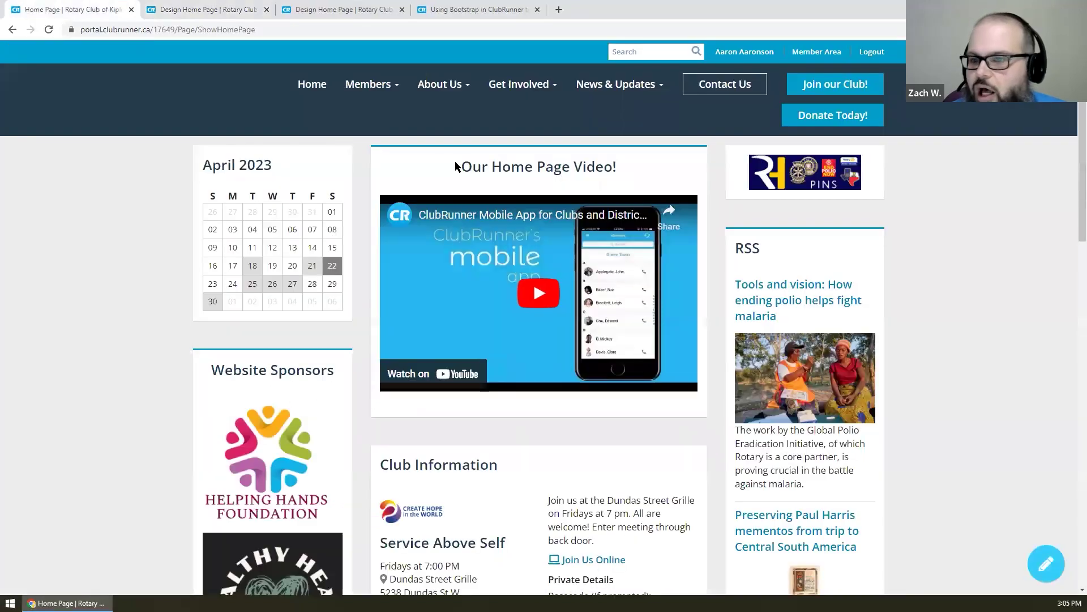
scroll(460, 165, "down", 9)
scroll(464, 162, "down", 7)
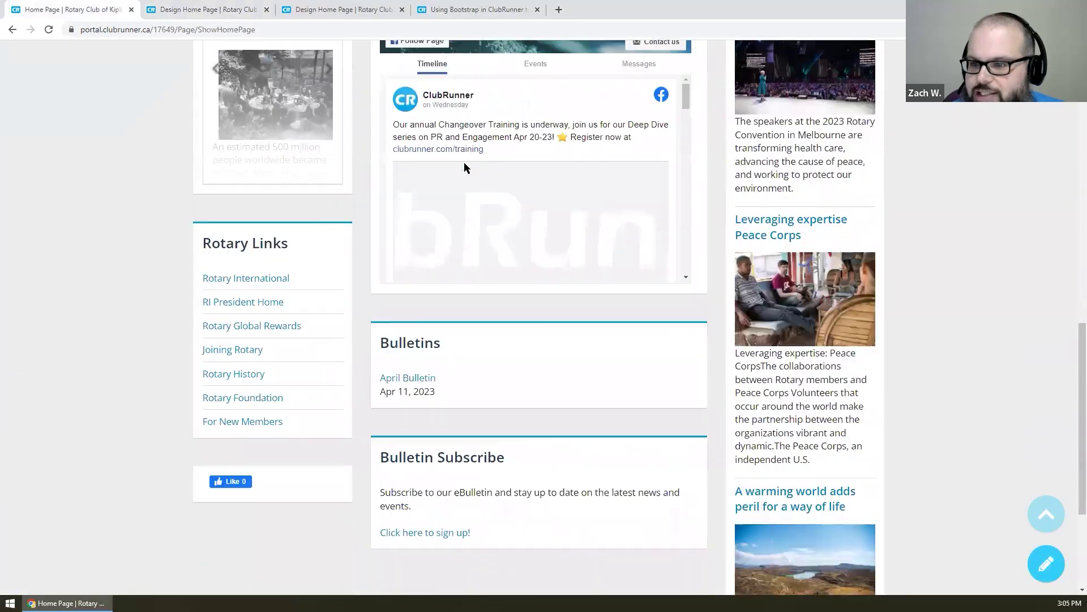
scroll(464, 162, "up", 16)
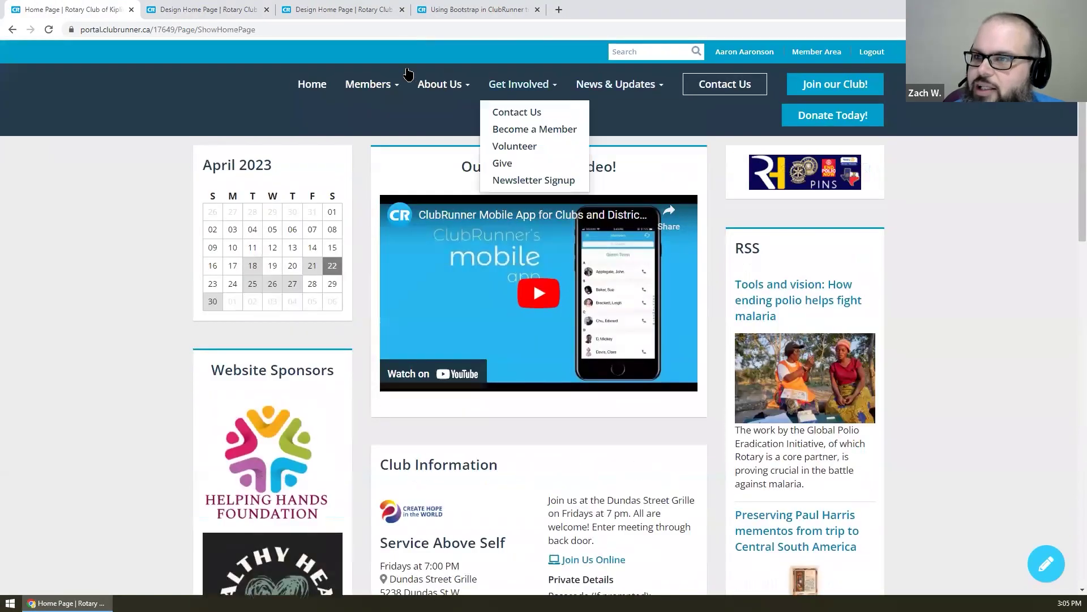
- Load the club's Stories page by changing the web address path to Stories
left_click_drag(177, 30, 256, 30)
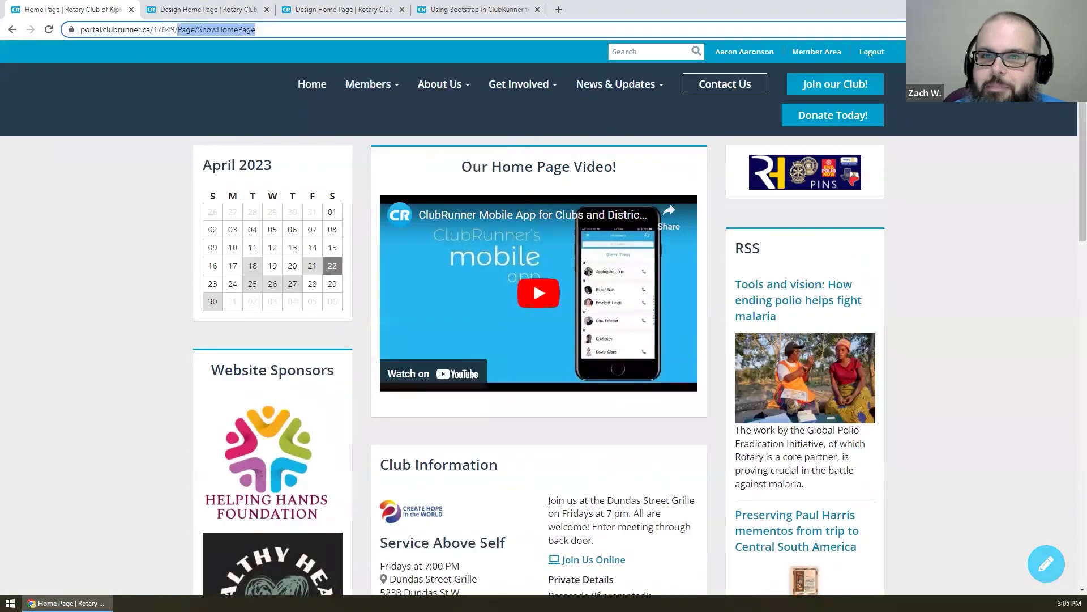
type("Stories")
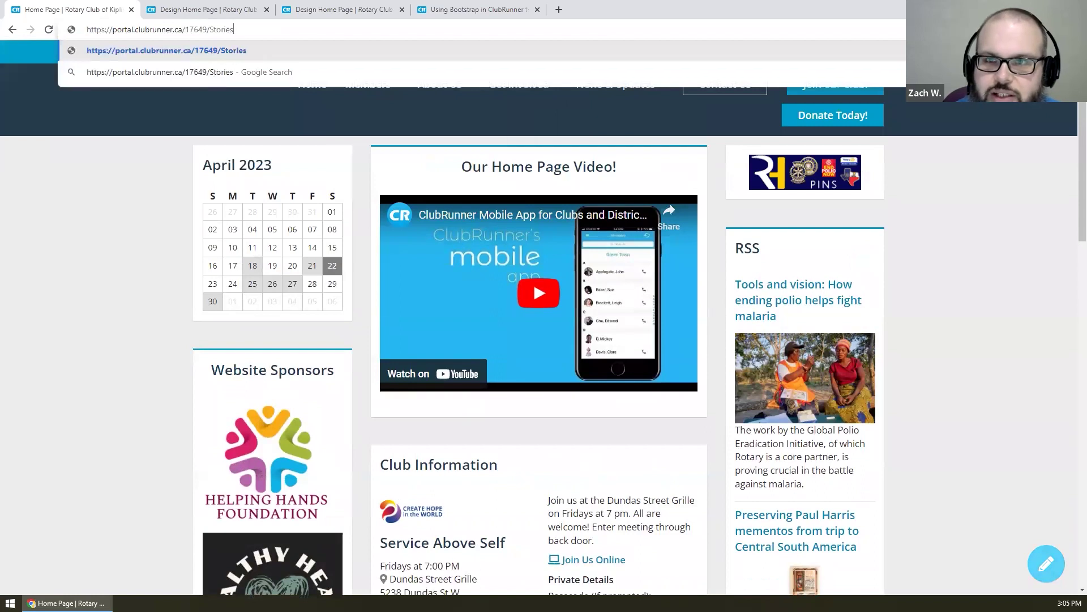
key("Return")
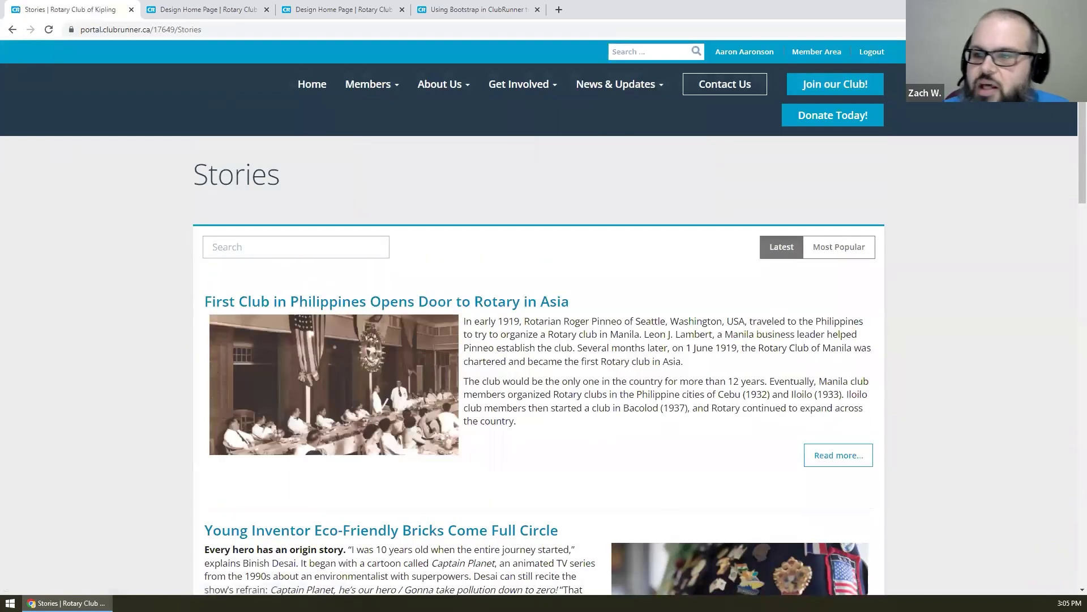
- Open and read the 'First Club in Philippines Opens Door to Rotary in Asia' story
left_click(487, 304)
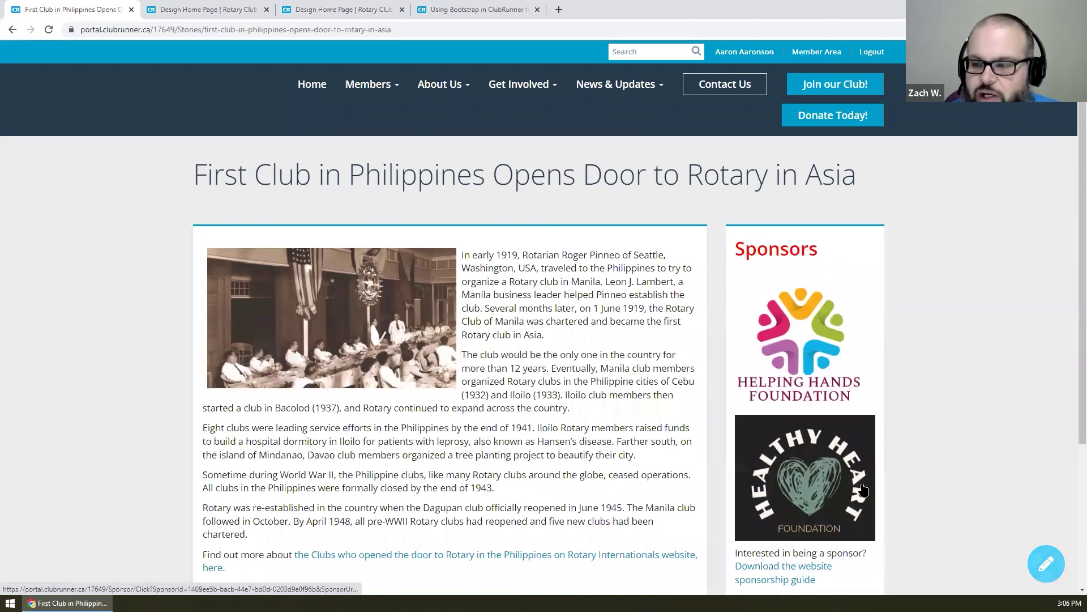
scroll(863, 489, "down", 3)
scroll(863, 488, "up", 3)
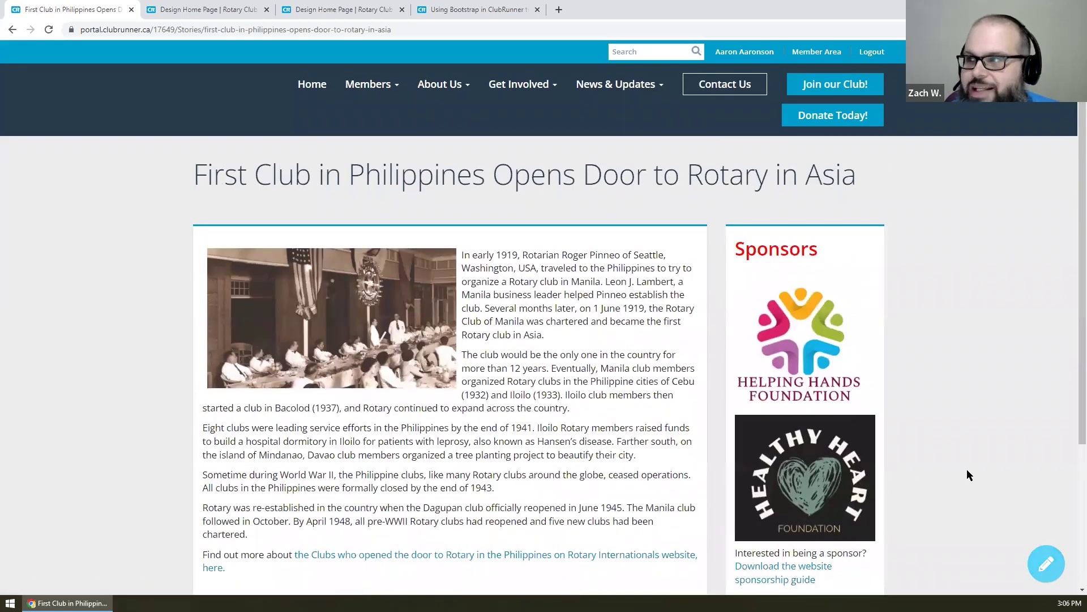
left_click(1038, 575)
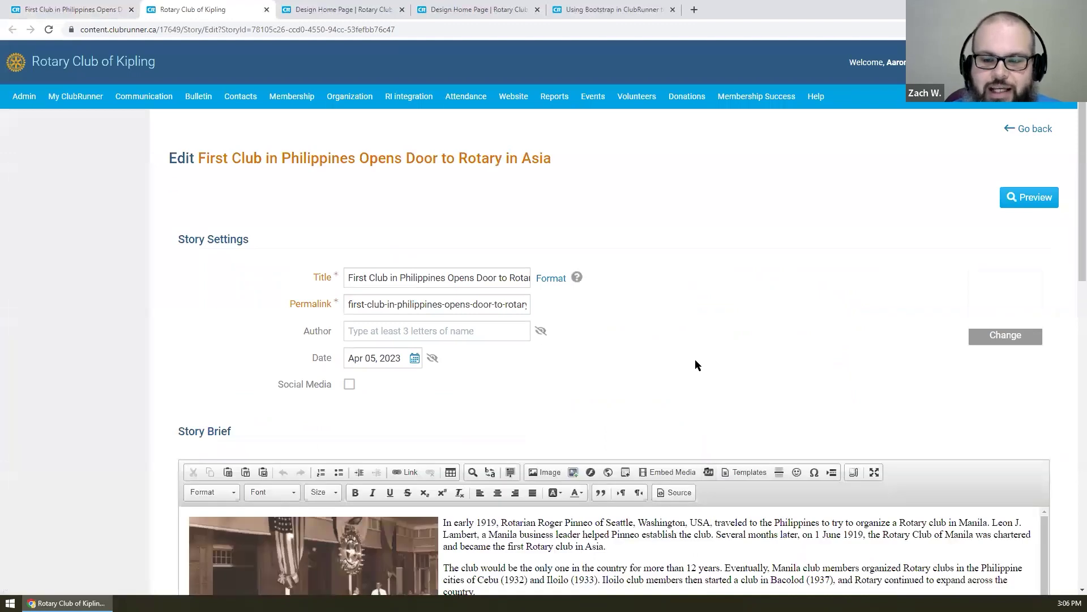
scroll(696, 365, "down", 5)
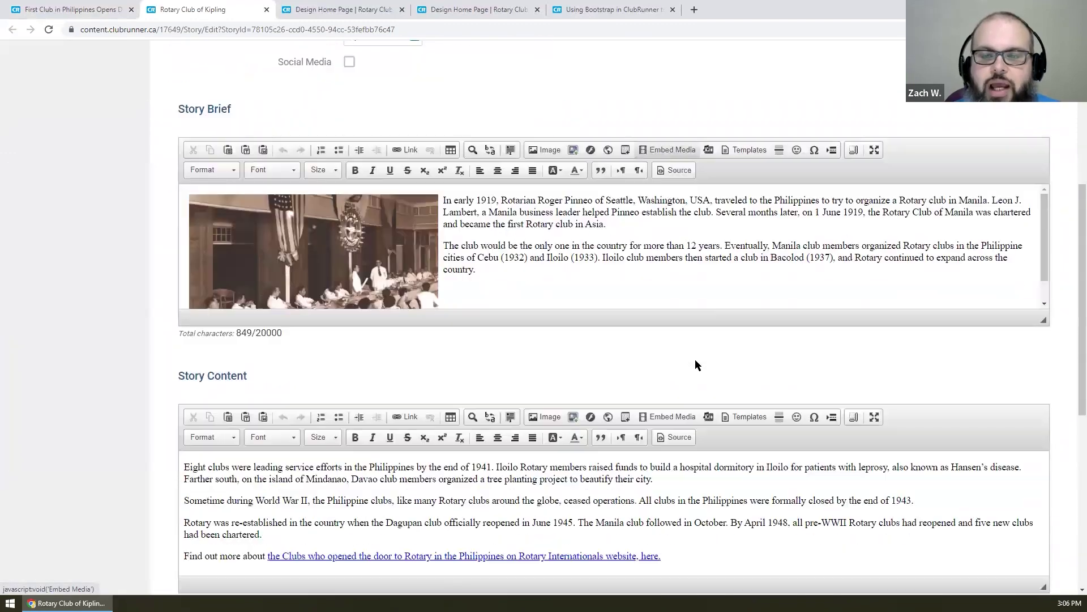
scroll(696, 361, "down", 2)
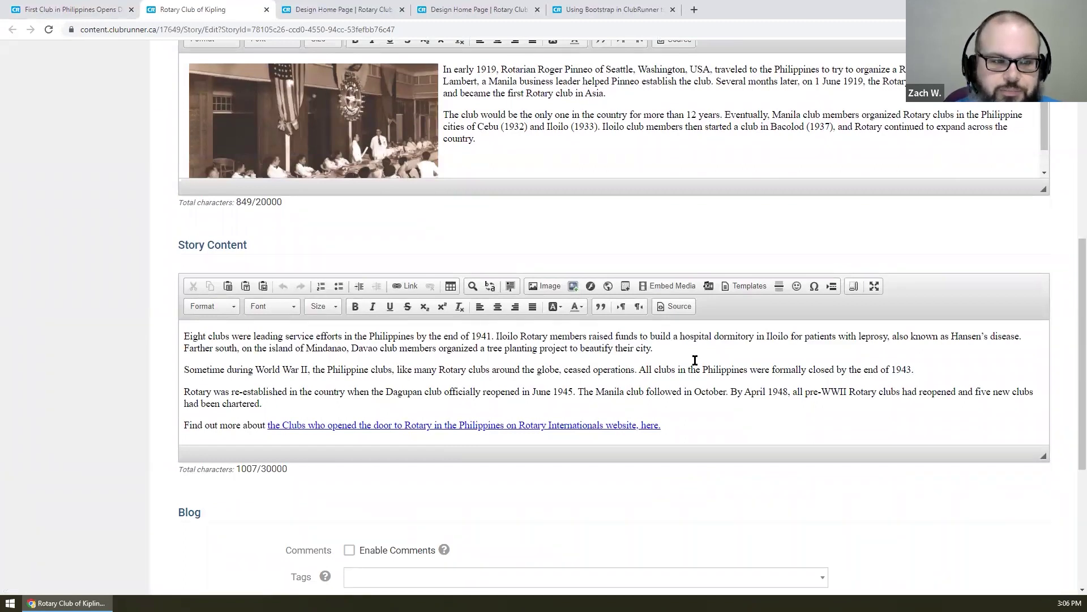
scroll(656, 349, "up", 5)
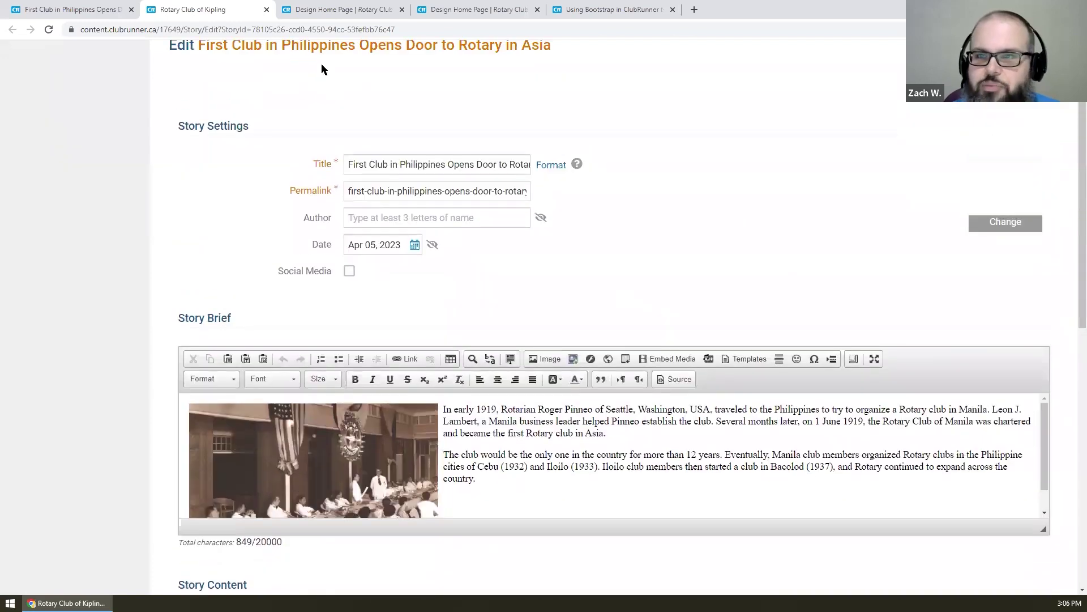
scroll(321, 69, "up", 2)
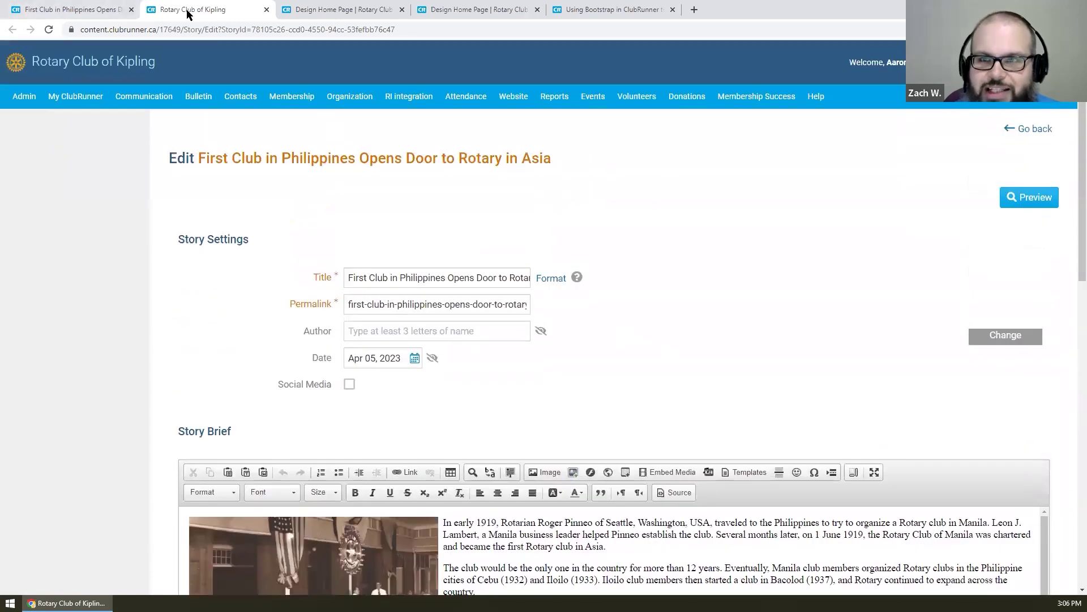
middle_click(188, 12)
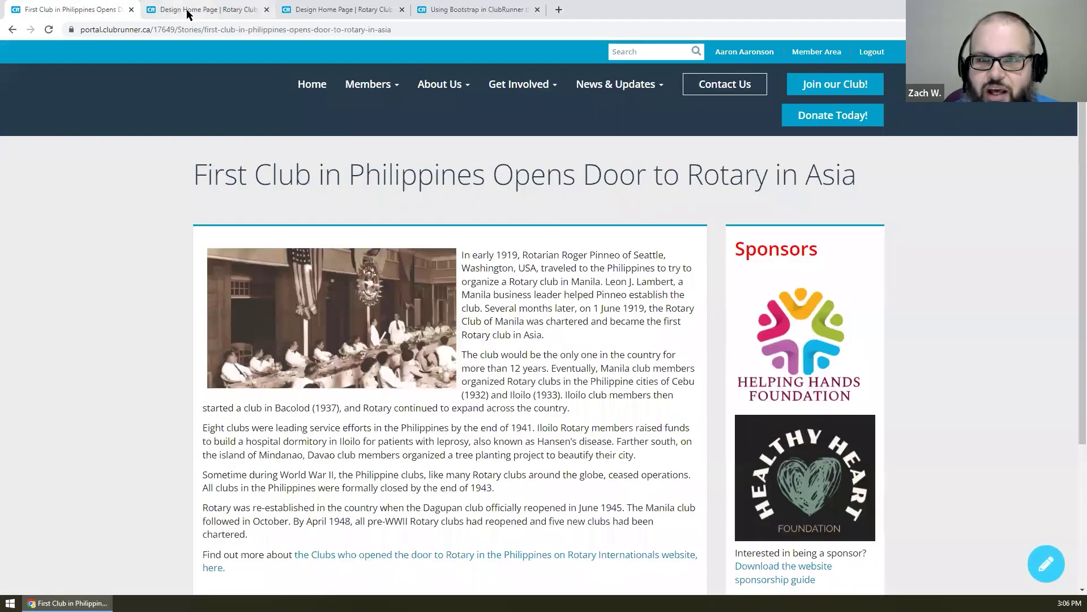
left_click(292, 88)
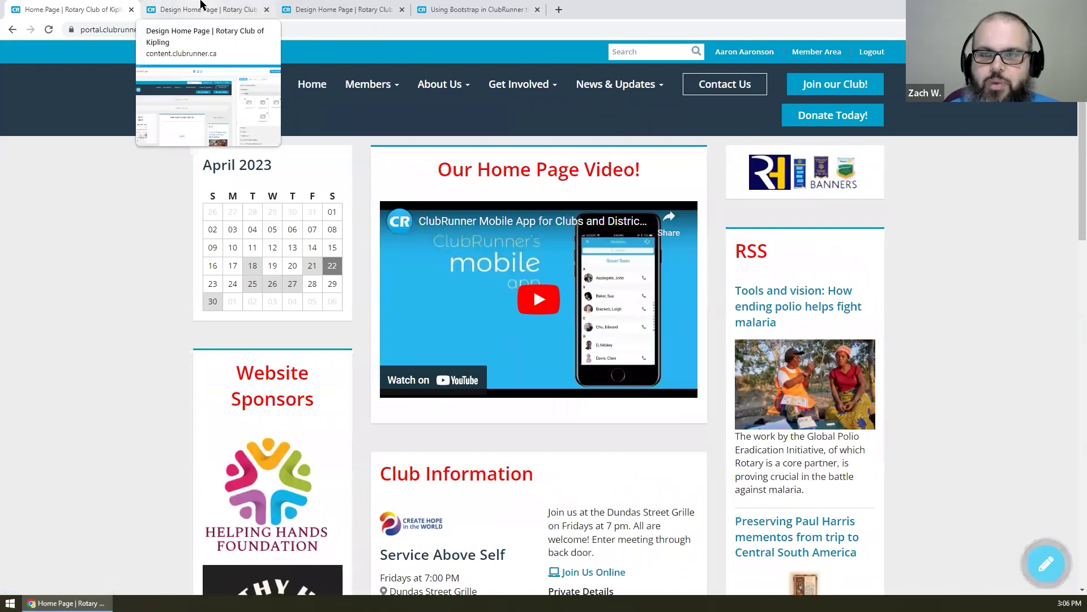
left_click(199, 5)
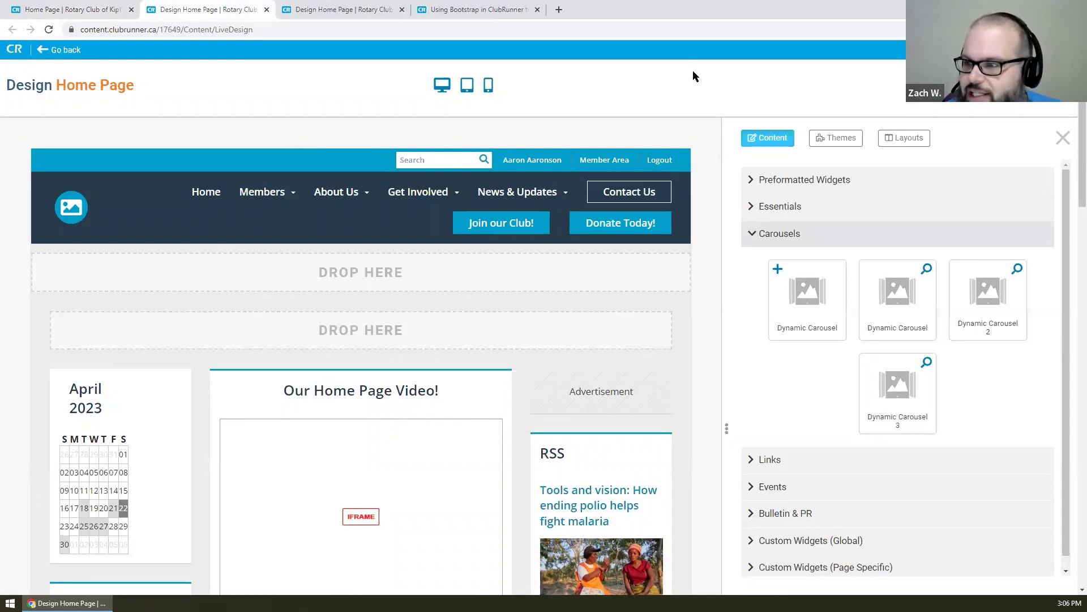
left_click(893, 234)
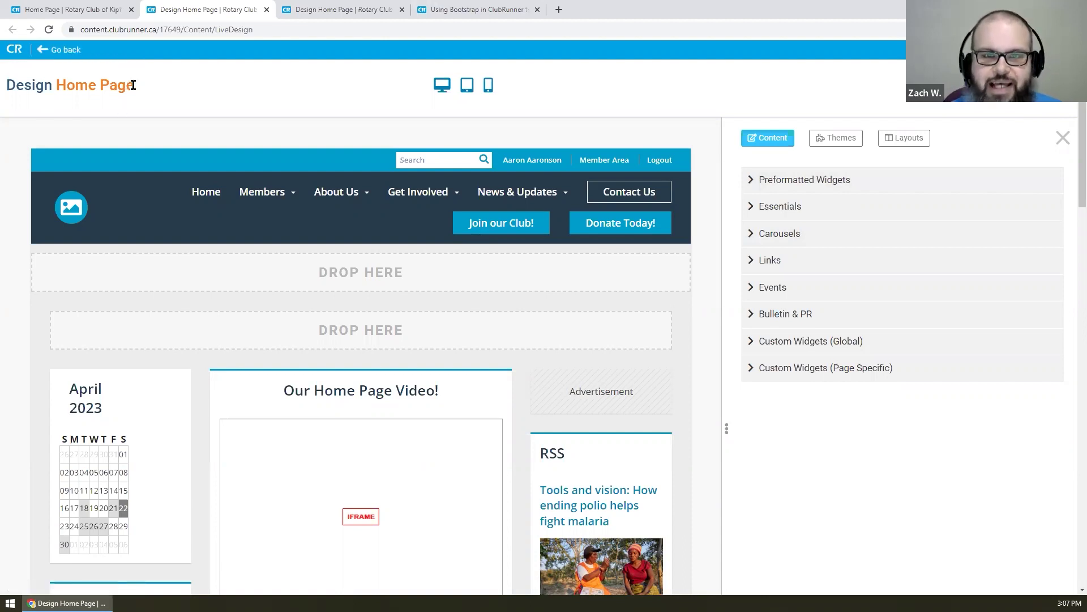
left_click_drag(141, 85, 55, 85)
left_click(80, 126)
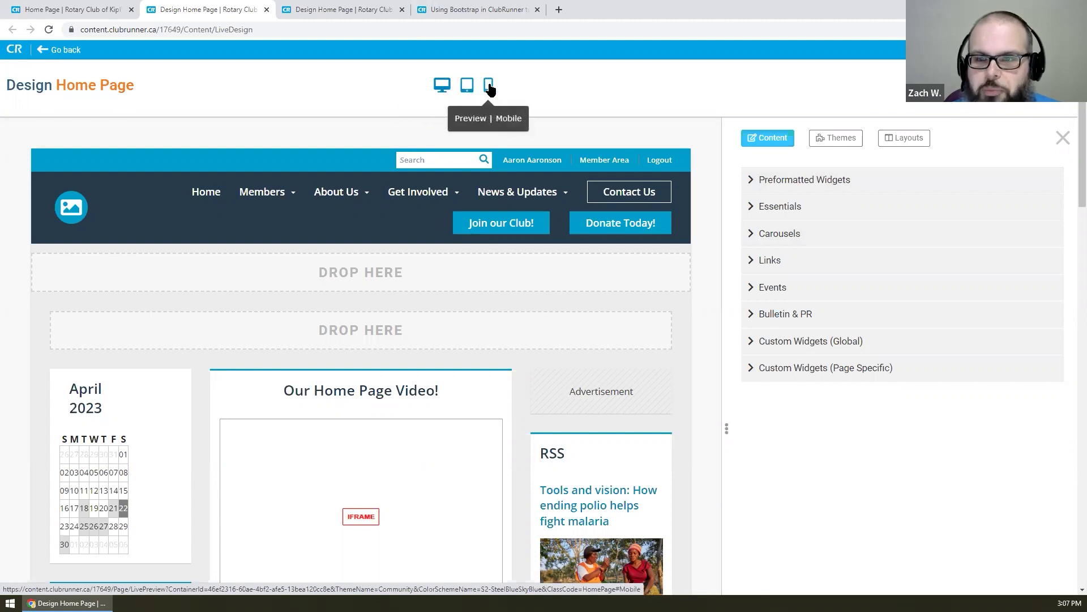
- Preview the home page at desktop size
left_click(444, 85)
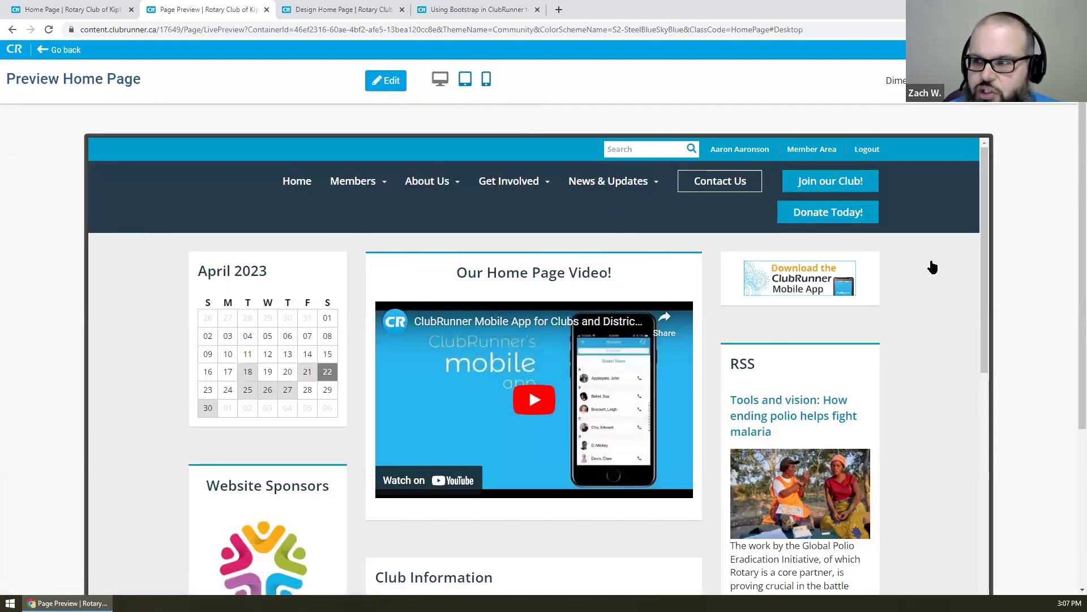
scroll(933, 267, "down", 2)
scroll(932, 267, "up", 2)
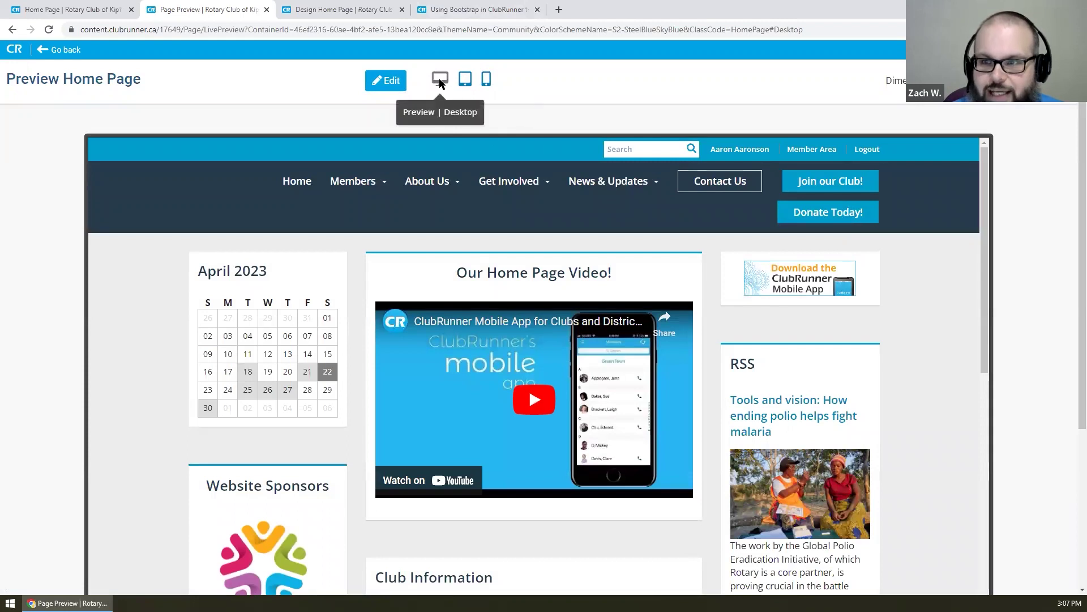
- Switch the preview to tablet size and scroll through the layout
left_click(465, 80)
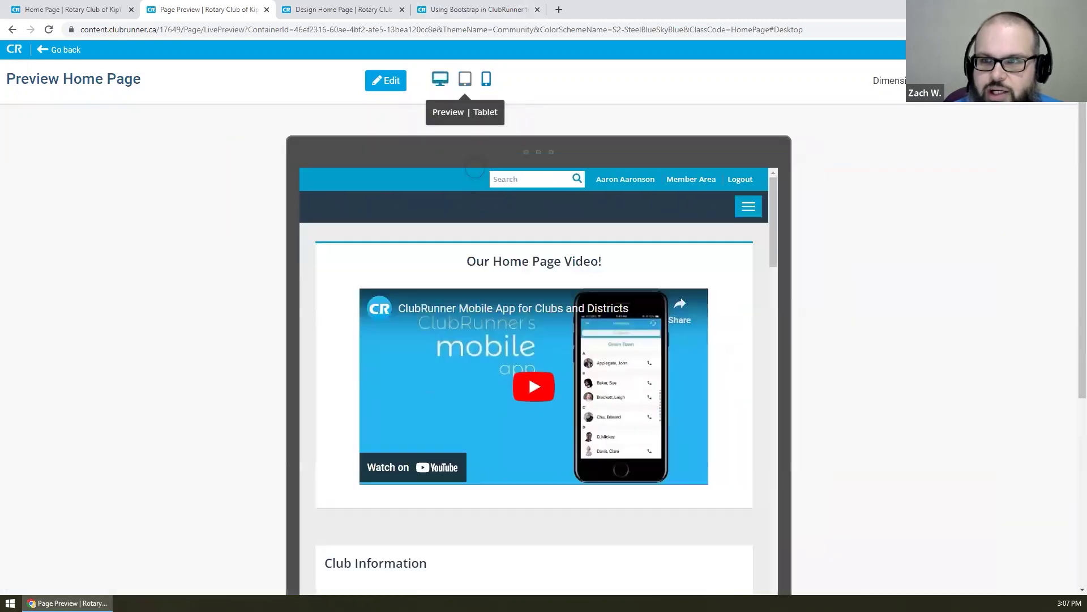
scroll(714, 297, "down", 5)
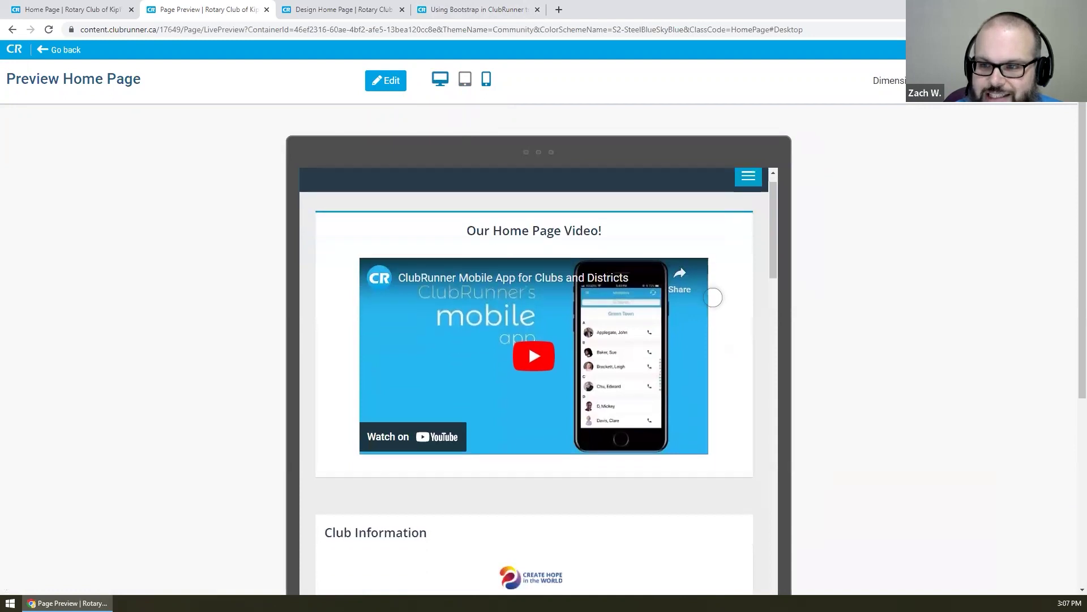
scroll(713, 297, "down", 12)
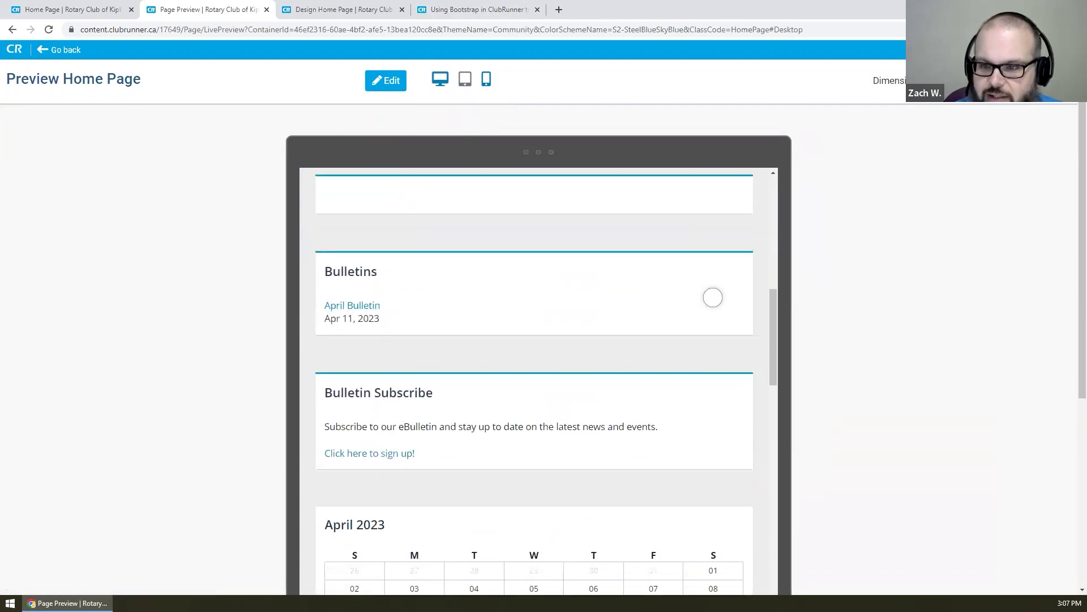
scroll(713, 297, "down", 14)
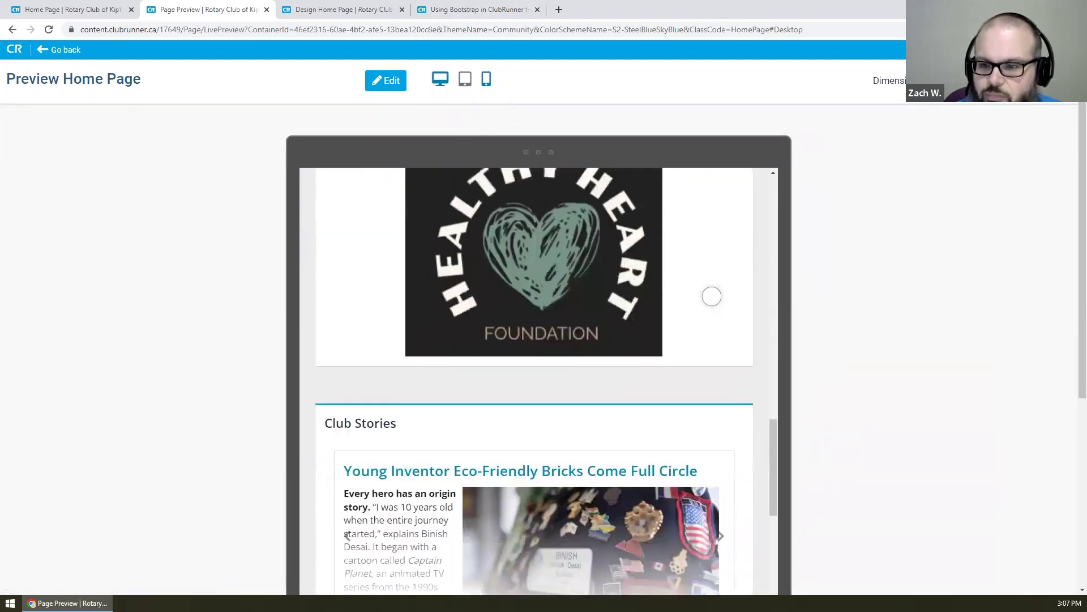
scroll(713, 295, "down", 6)
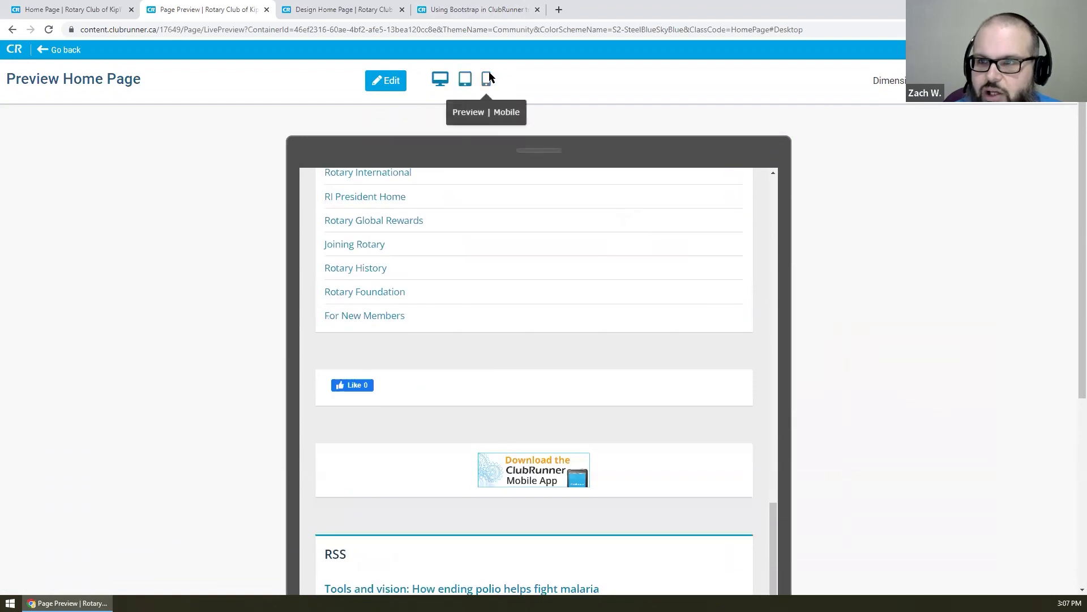
- Switch the preview to mobile size and scroll through the stacked widgets
left_click(487, 79)
left_click_drag(633, 368, 621, 164)
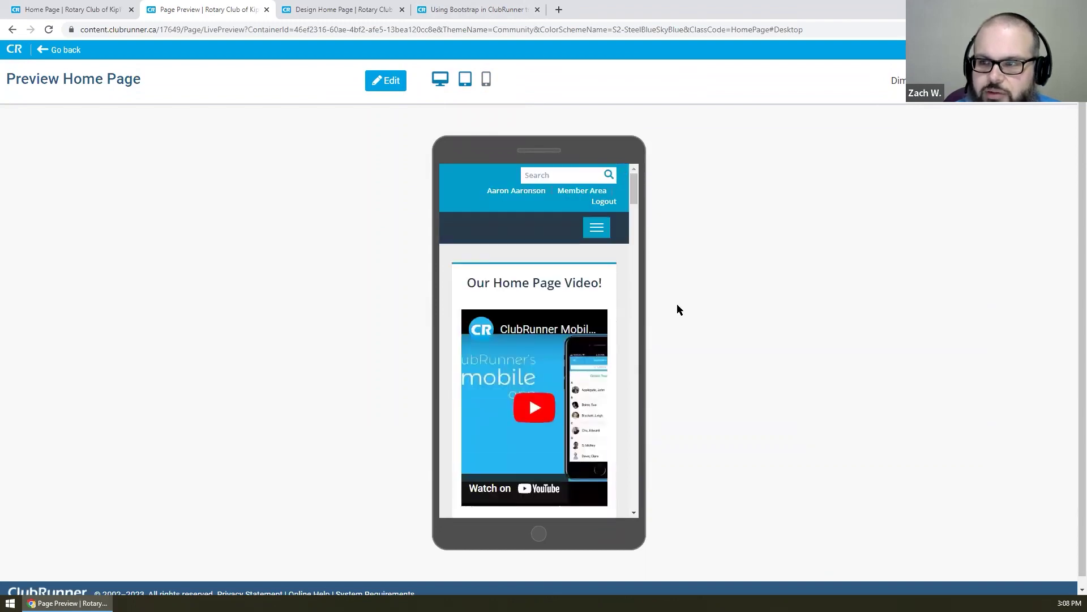
scroll(572, 311, "down", 9)
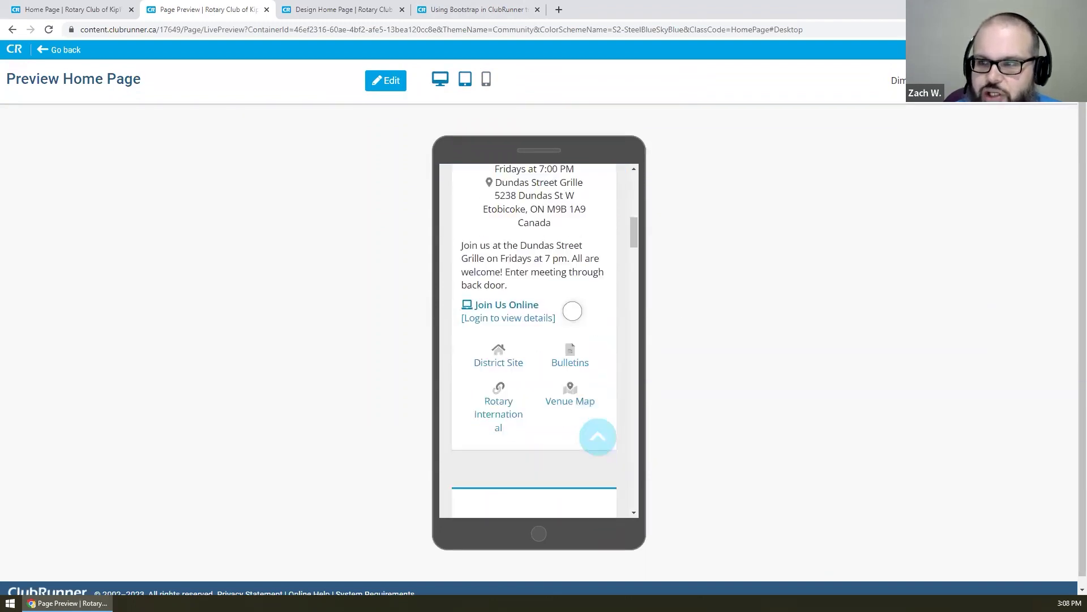
scroll(572, 311, "down", 2)
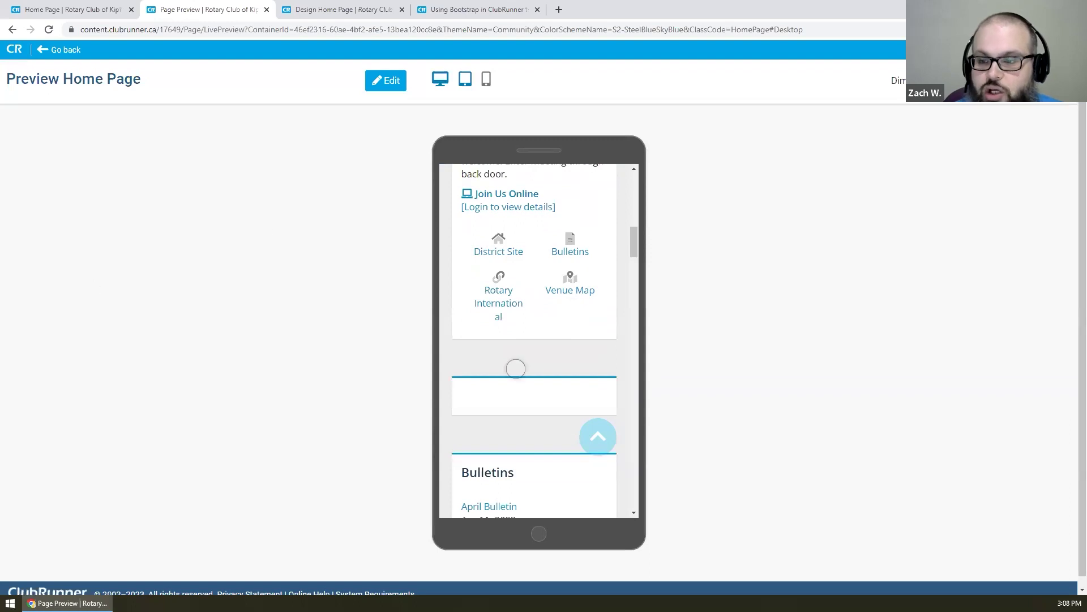
scroll(516, 369, "down", 8)
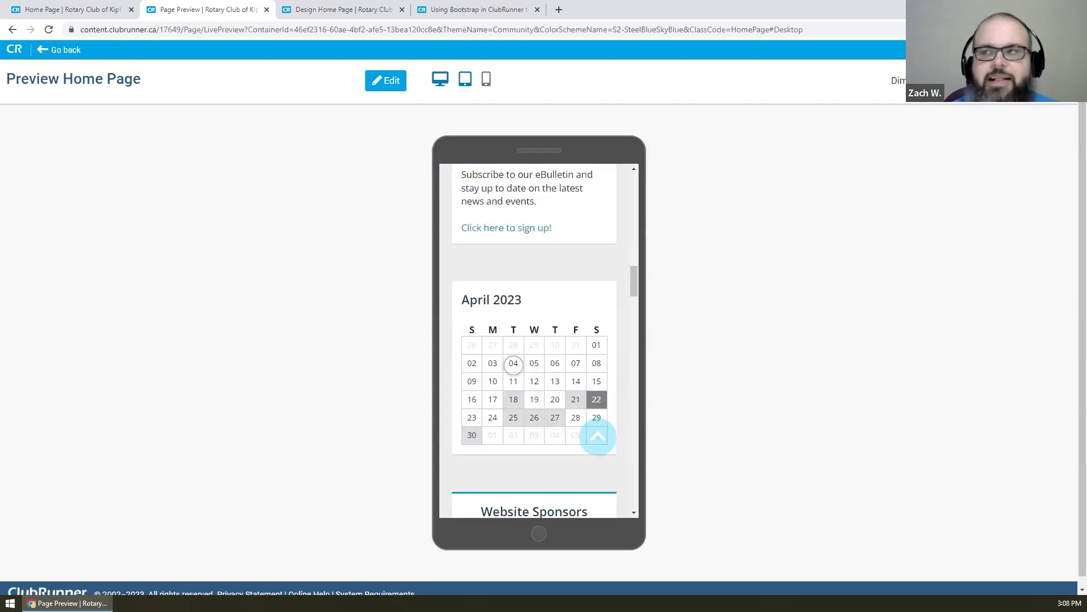
- Return to the Live Designer, briefly opening and then closing the live portal tab
left_click(374, 87)
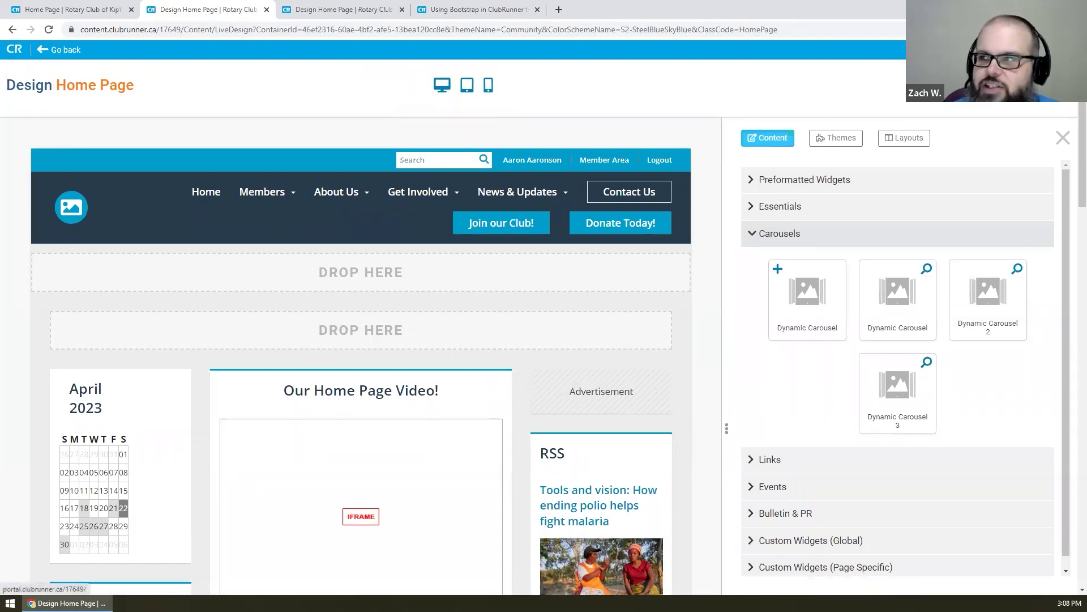
left_click(996, 85)
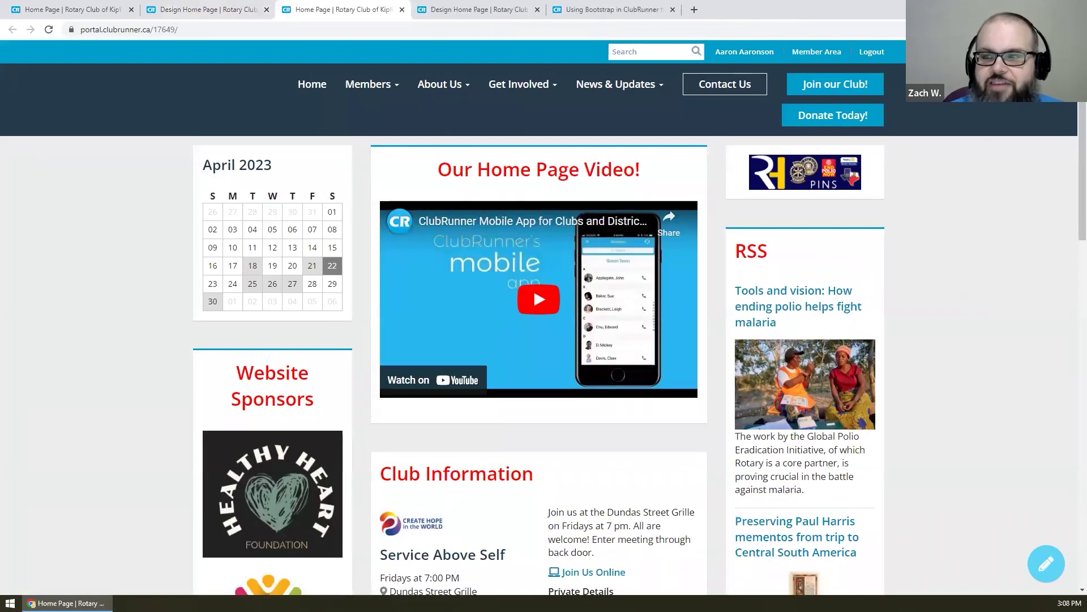
middle_click(299, 8)
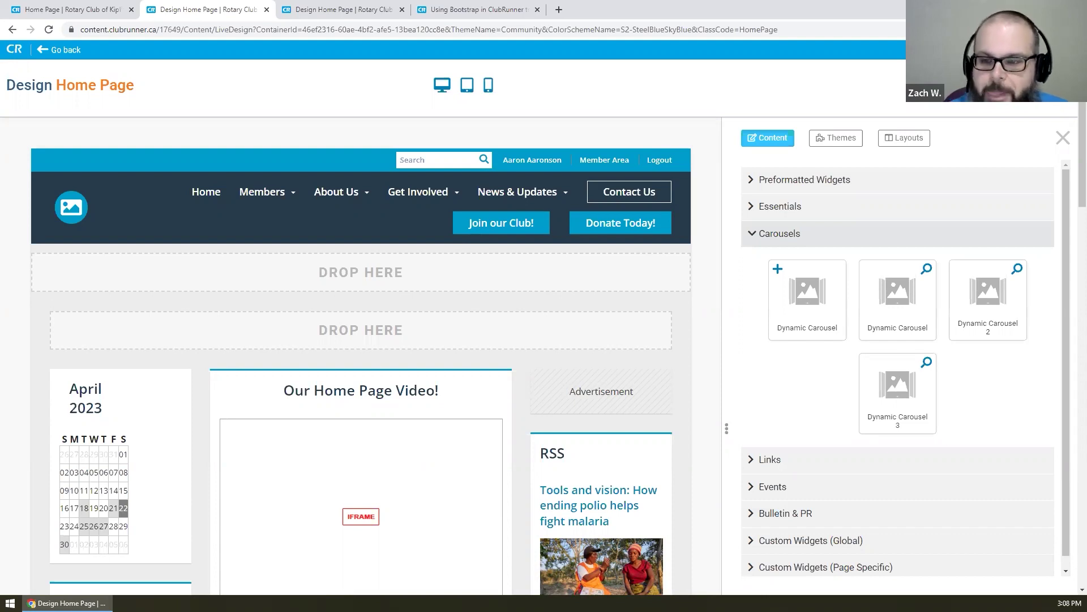
scroll(454, 186, "down", 5)
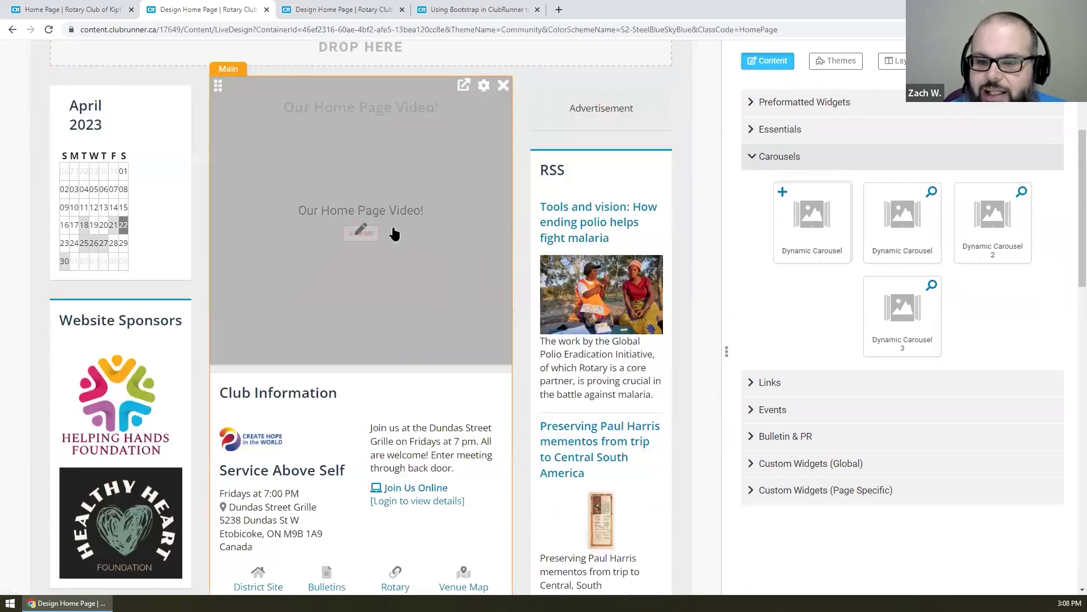
- Add an Article with Left Image preformatted widget to the top of the page and publish
left_click(779, 106)
left_click_drag(804, 164, 440, 277)
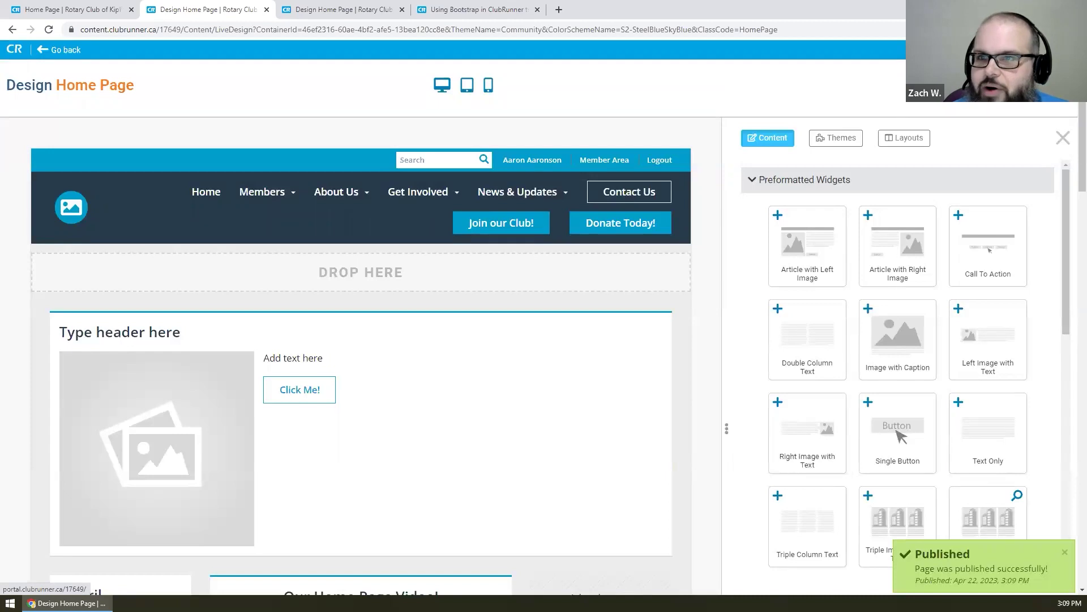
left_click(980, 85)
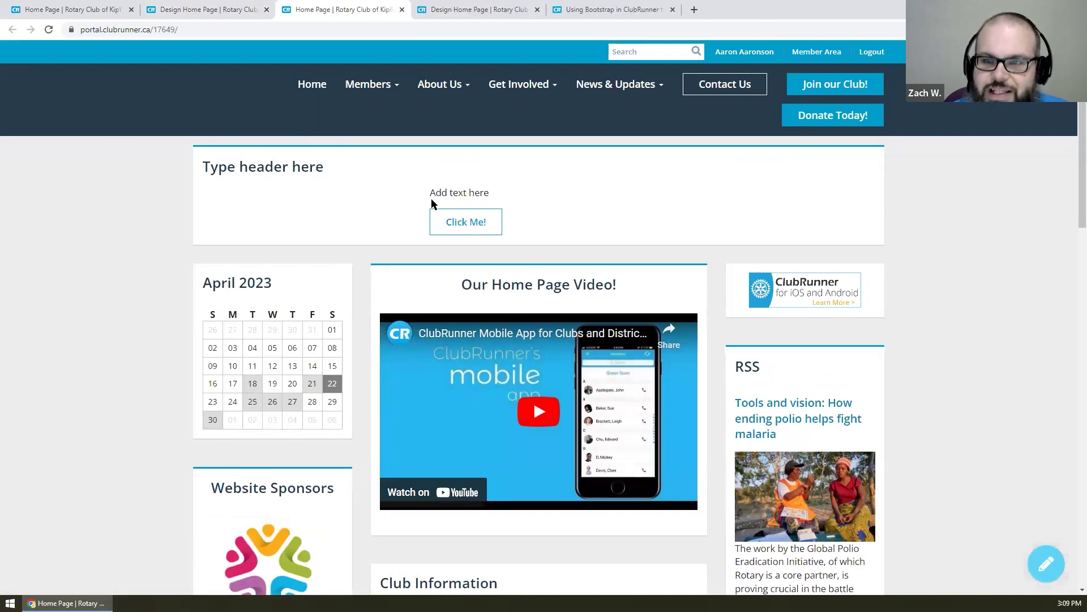
- Replace the widget's 'Type header here' placeholder with 'Our Widget Title'
left_click(234, 14)
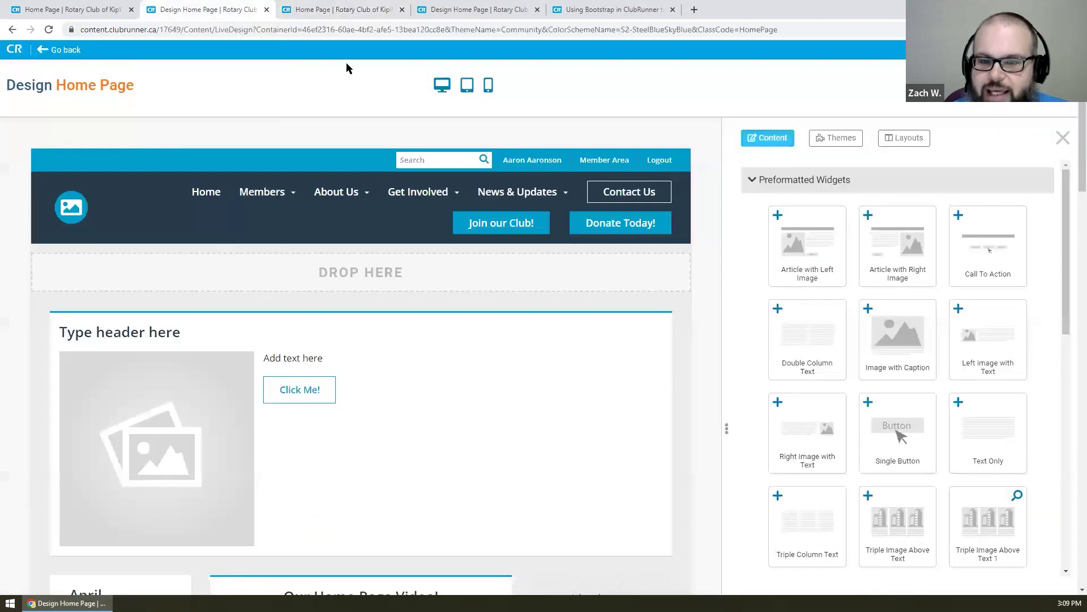
left_click(381, 330)
triple_click(97, 332)
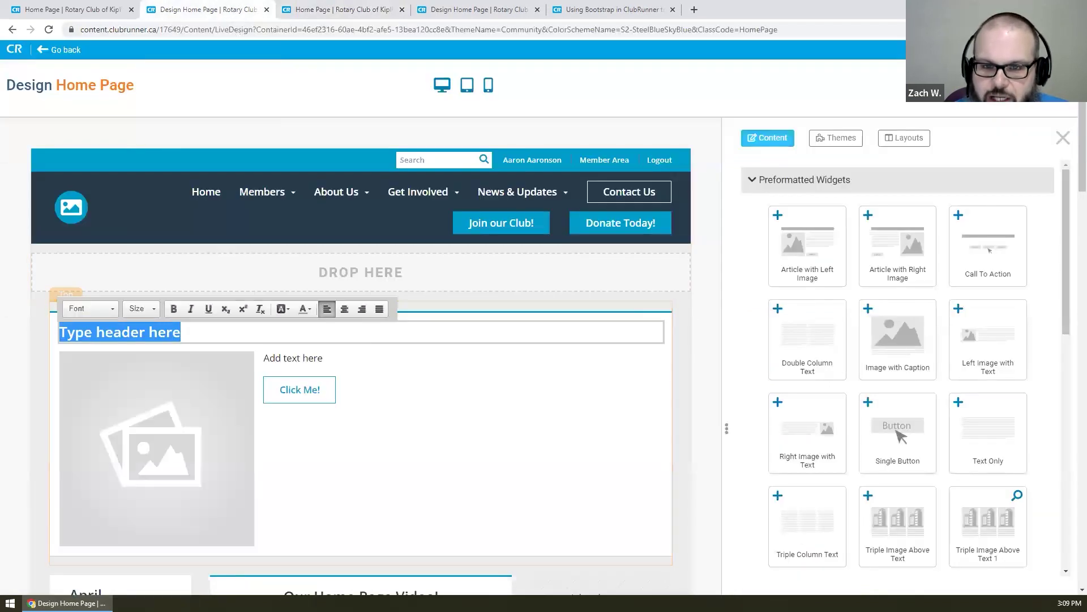
type("Our Widget Title")
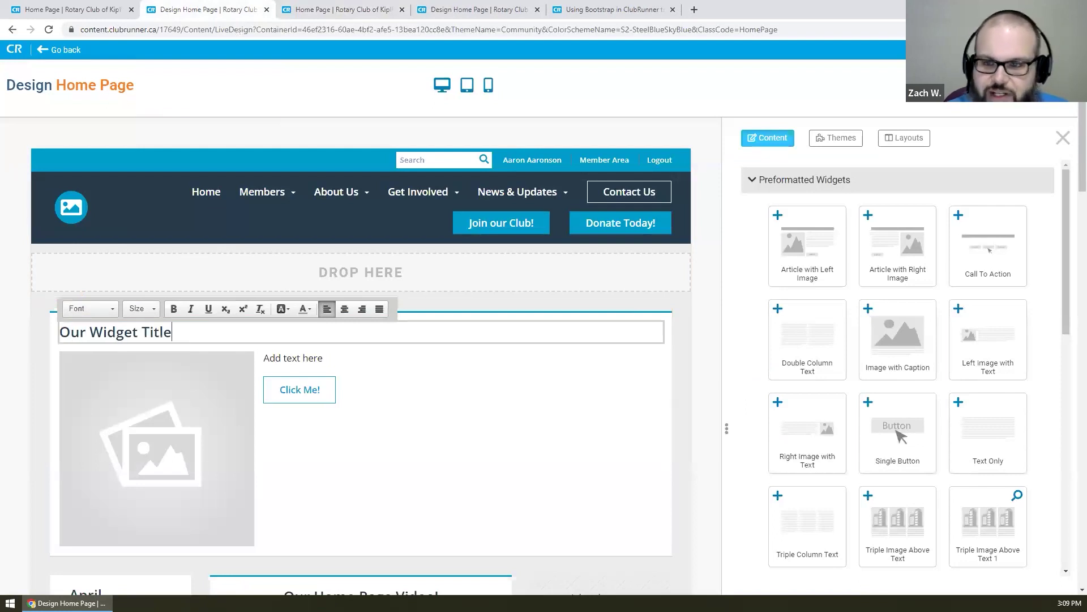
left_click(431, 393)
- Search the web for 'lipsum' and open the lipsum.com generator in a new tab
left_click(692, 11)
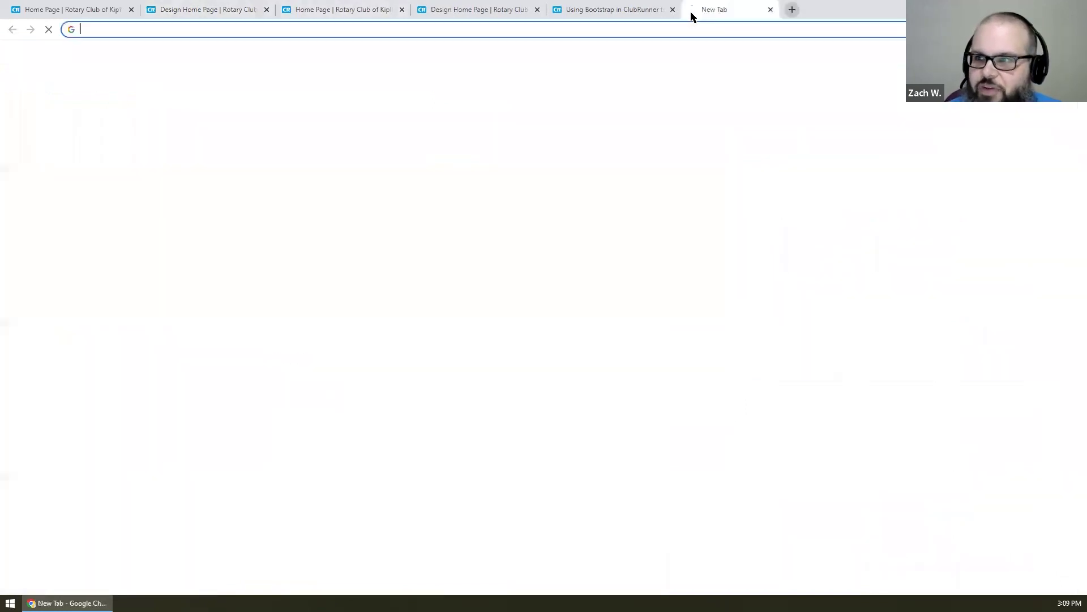
type("lipsum")
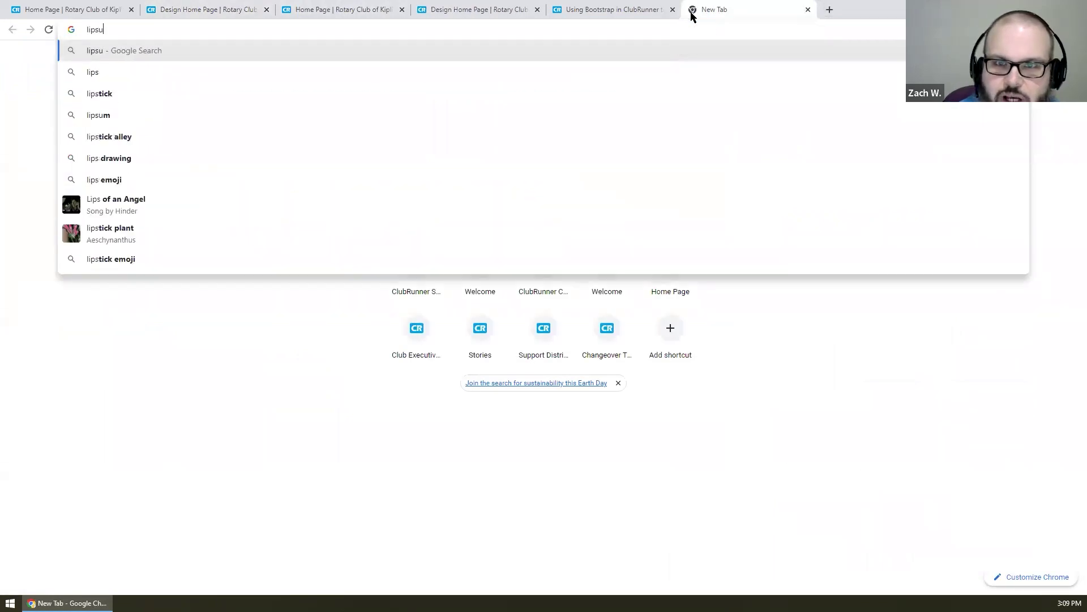
key("Return")
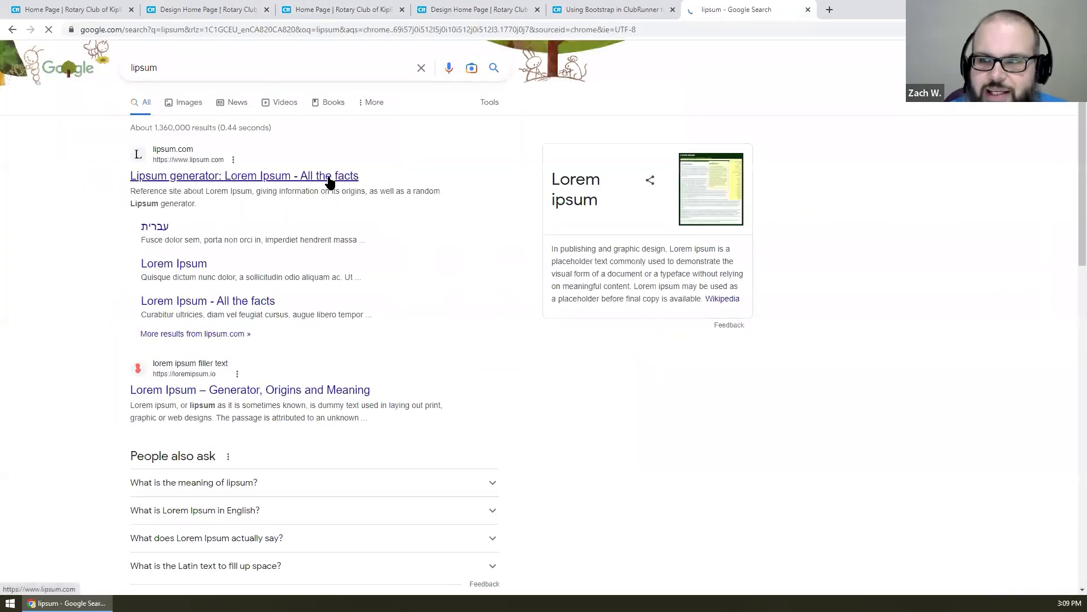
left_click(328, 178)
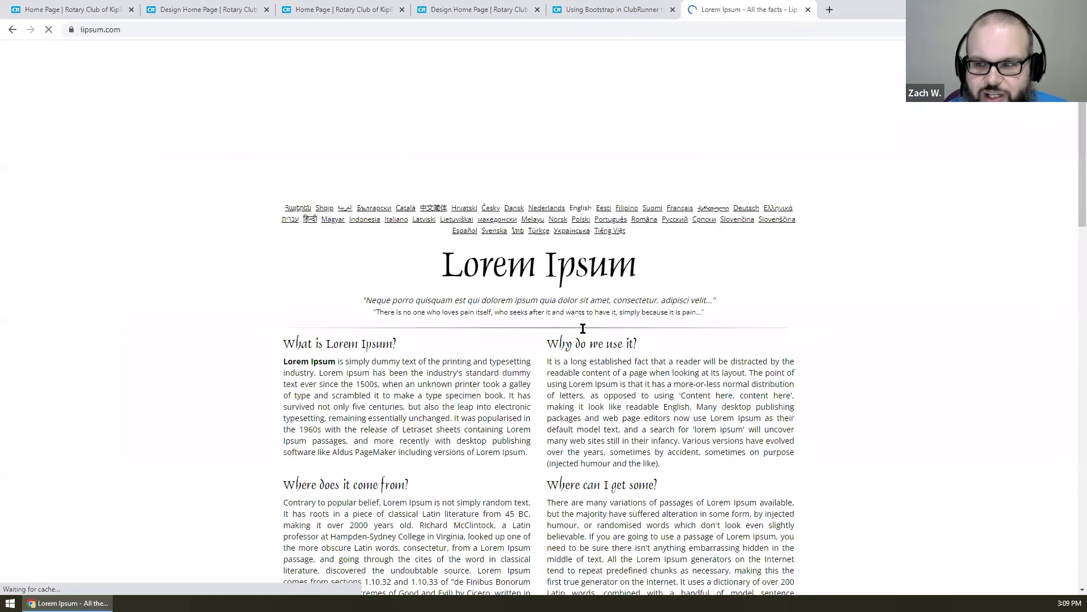
scroll(566, 339, "down", 4)
- Untick 'Start with Lorem ipsum', copy the first two generated paragraphs, and close the tab
left_click(664, 426)
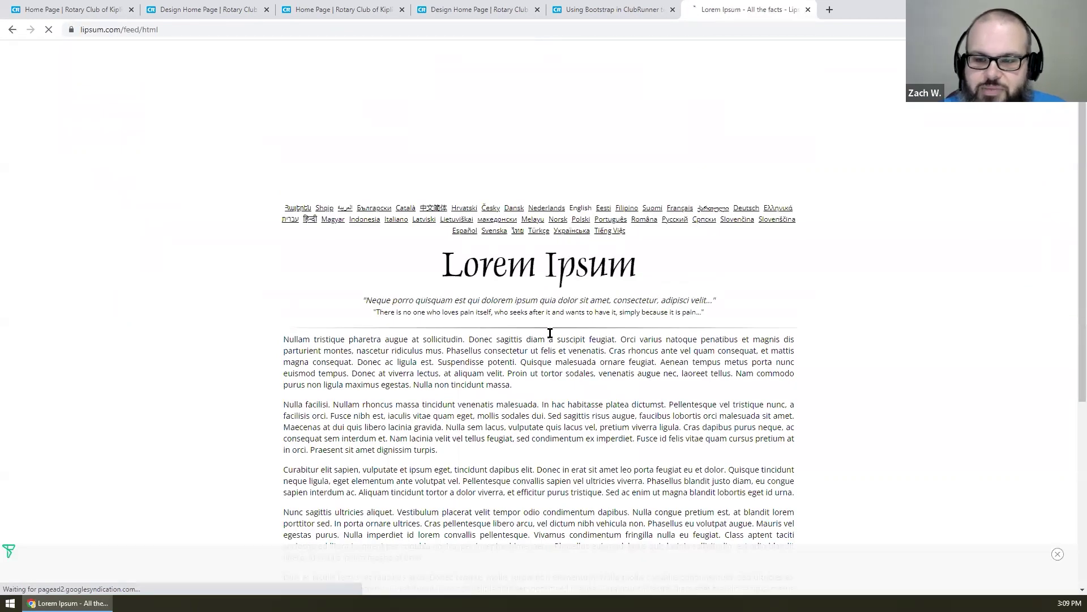
left_click_drag(456, 453, 279, 344)
key("ctrl+c")
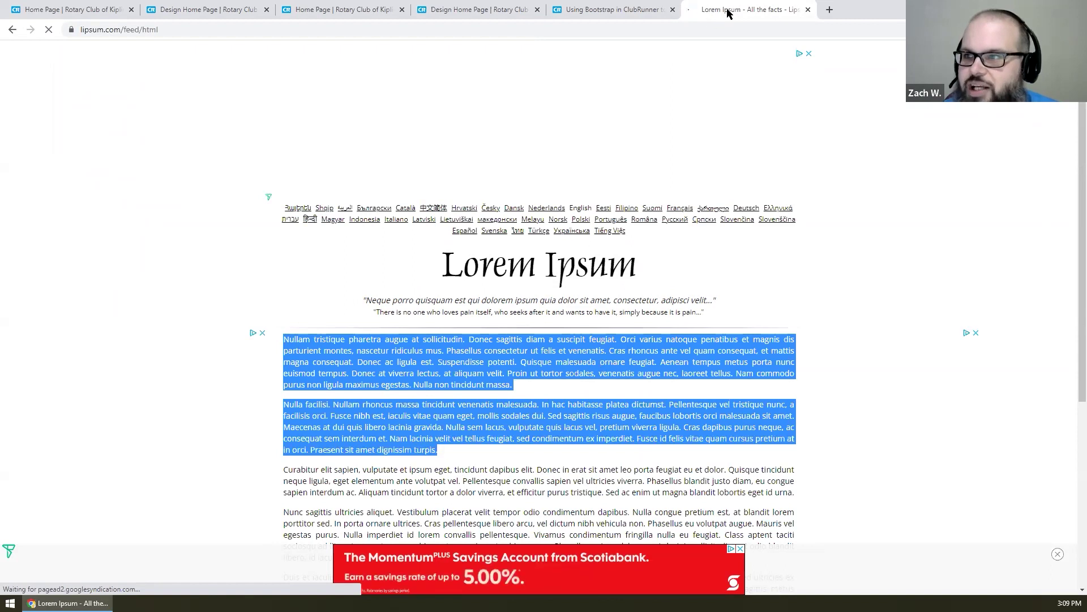
middle_click(728, 10)
scroll(446, 372, "down", 1)
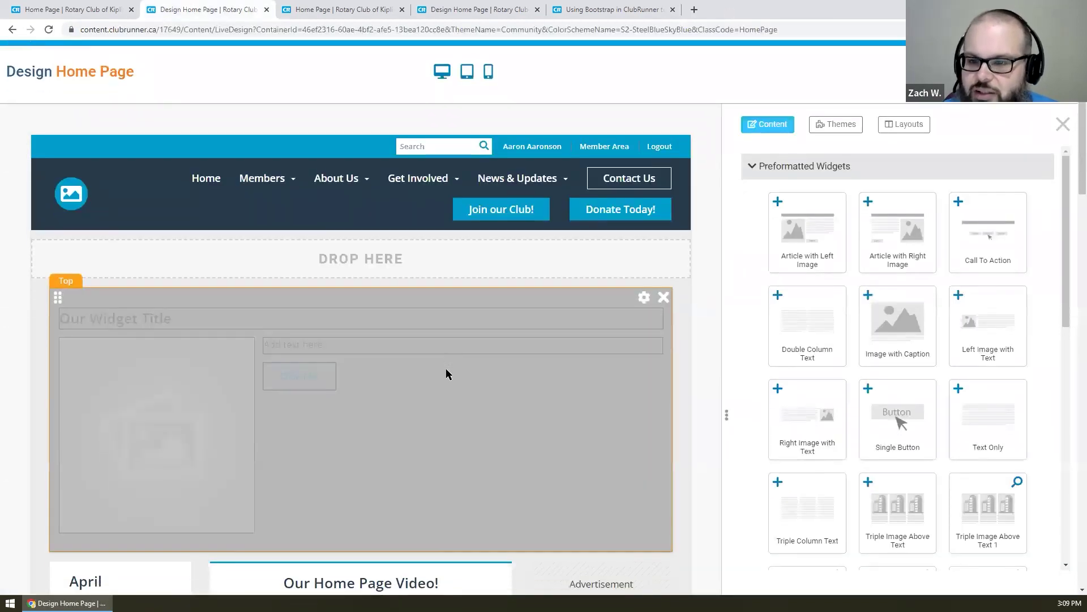
- Replace the widget's 'Add text here' placeholder with the pasted Lorem Ipsum paragraphs
left_click(463, 302)
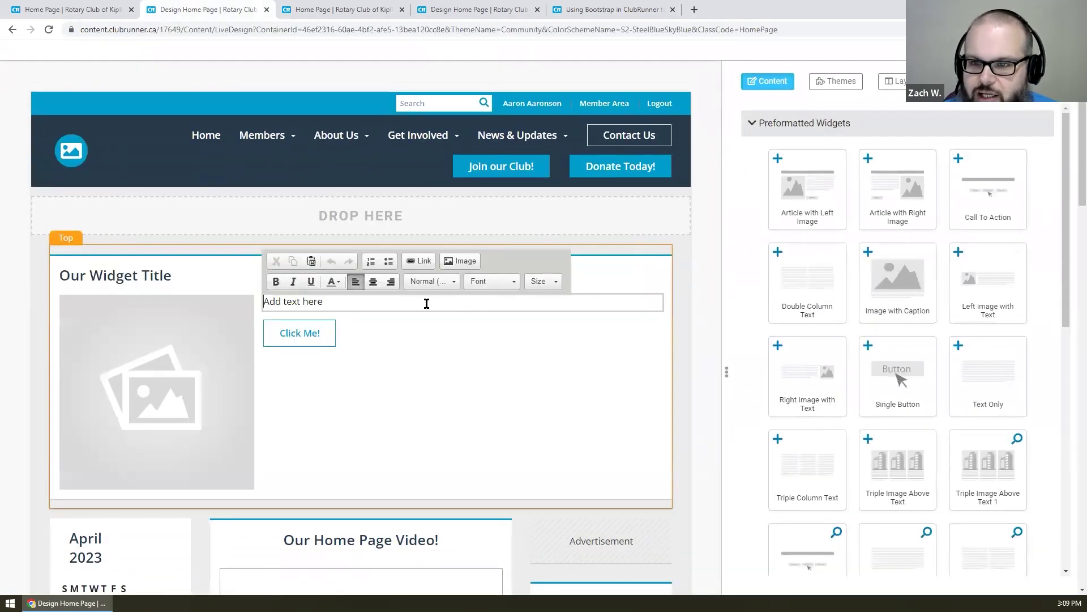
left_click_drag(426, 302, 219, 307)
key("ctrl+v")
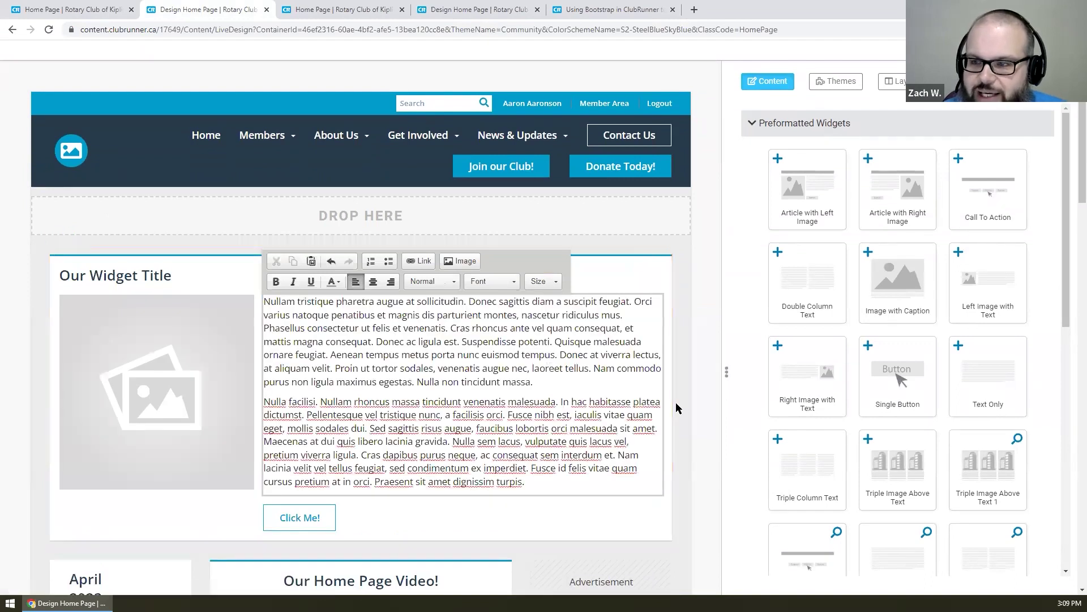
left_click(676, 402)
scroll(682, 402, "down", 1)
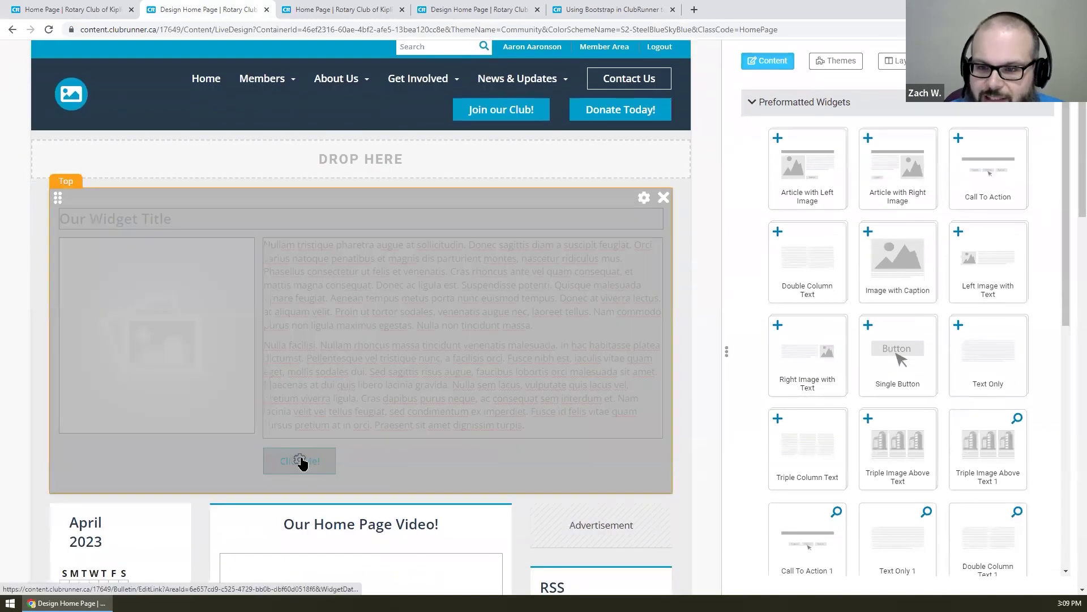
- Delete the button's 'Click Me!' label in Provide Button Details and save
left_click(301, 460)
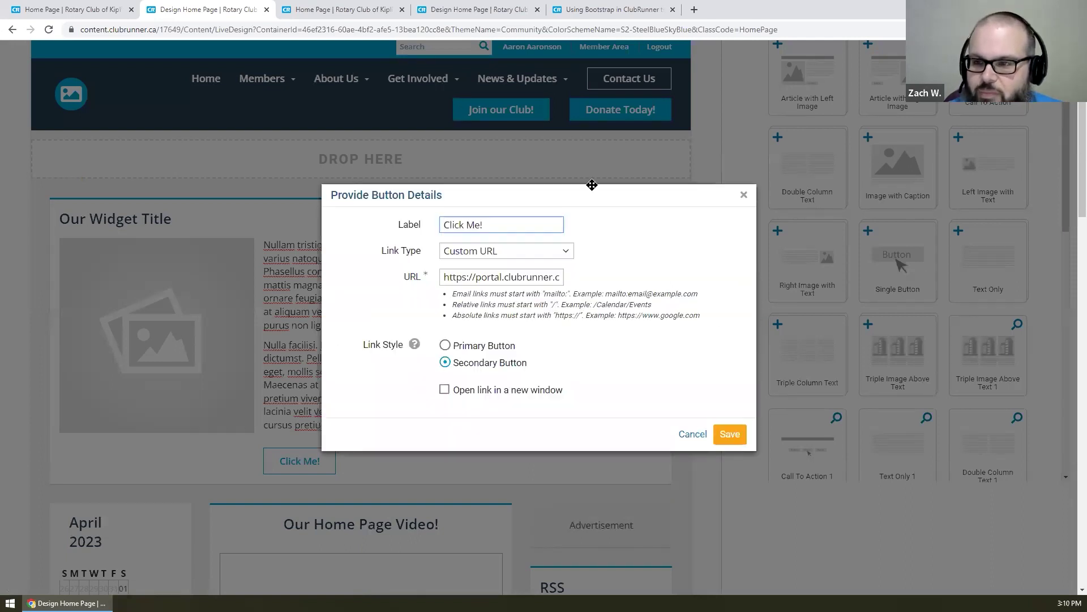
left_click_drag(512, 224, 134, 208)
key("BackSpace")
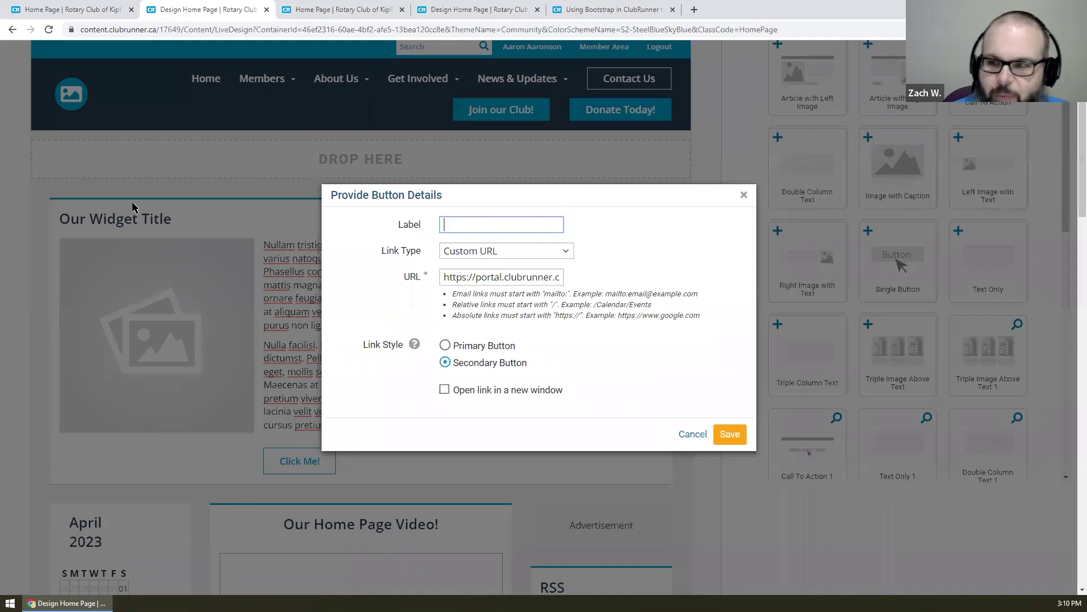
left_click(730, 436)
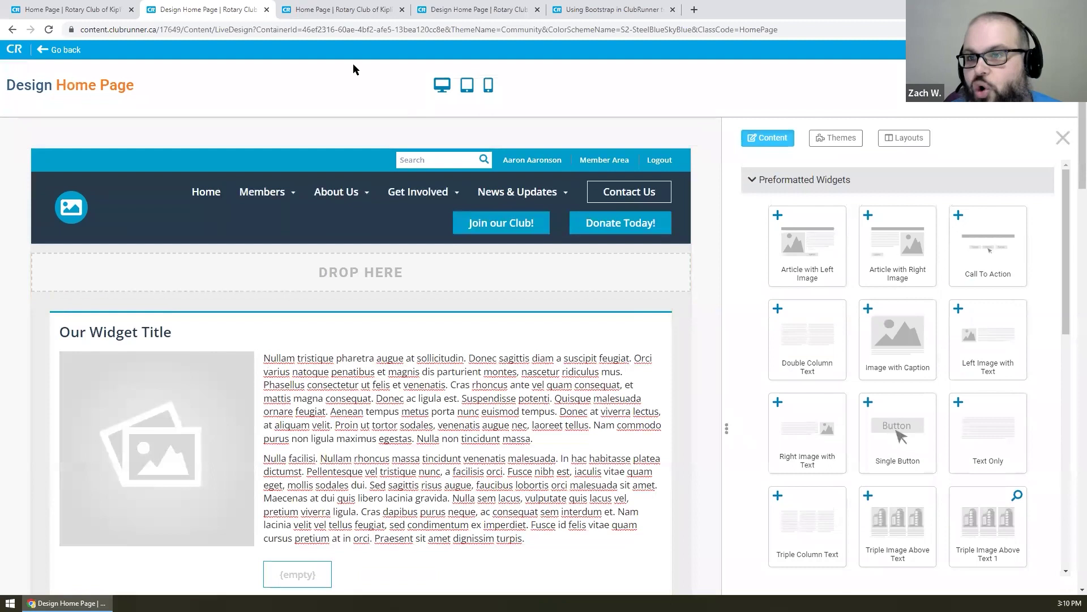
- Reload the live club home page tab to confirm it still shows the old content
left_click(354, 9)
right_click(117, 171)
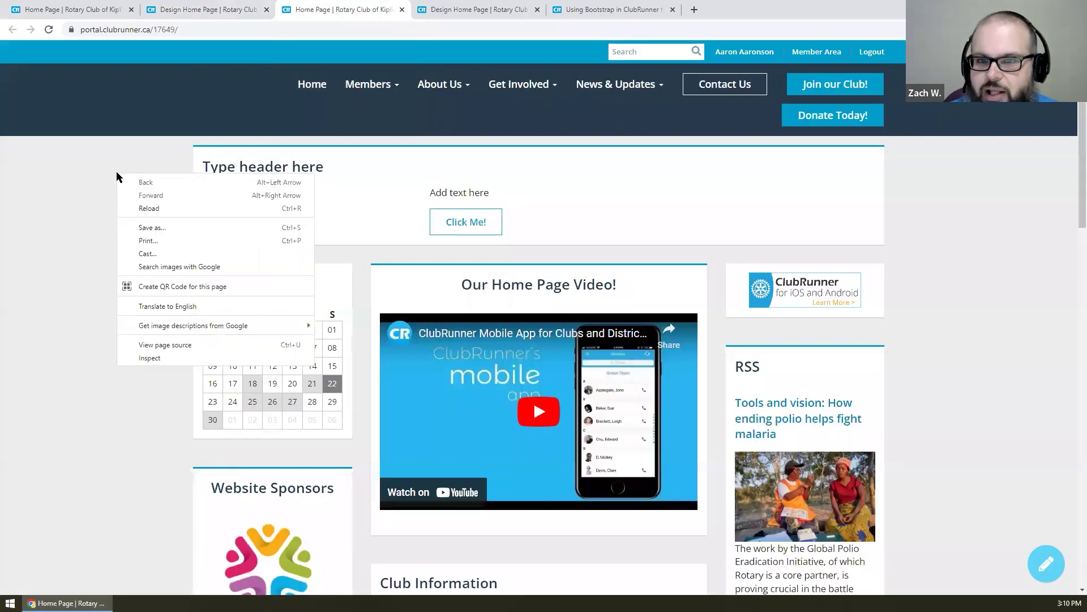
left_click(144, 213)
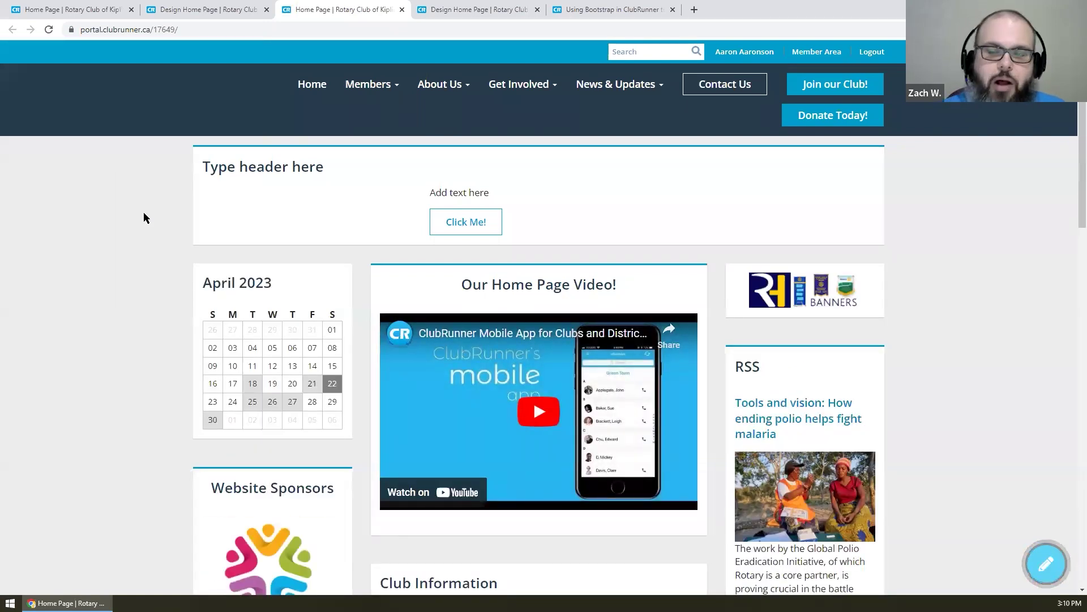
- Back in the Design Home Page tab, check the new widget and publish the home page
left_click(215, 10)
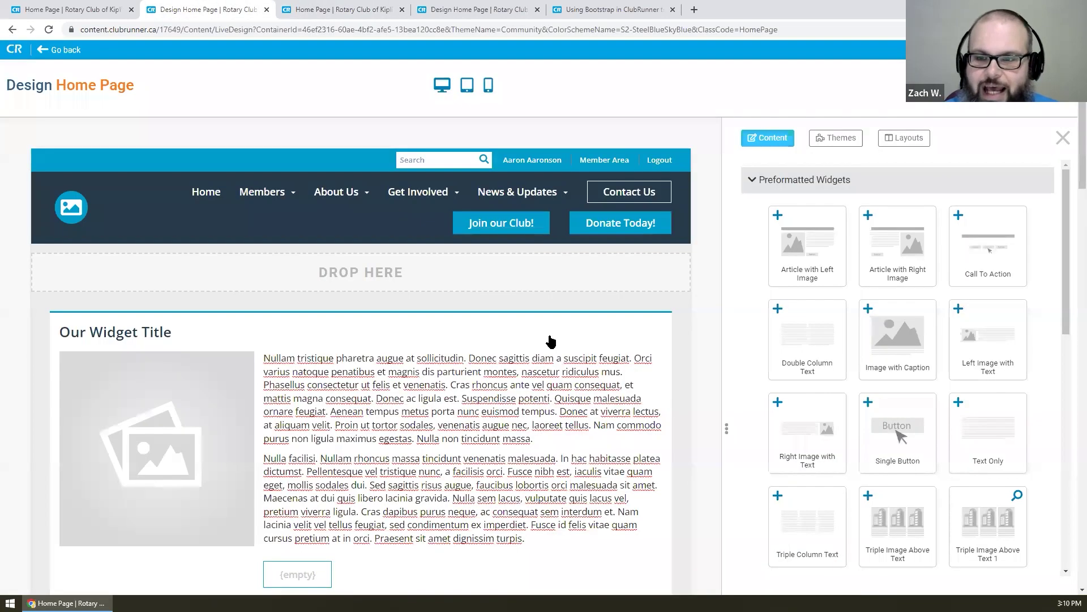
scroll(695, 286, "down", 2)
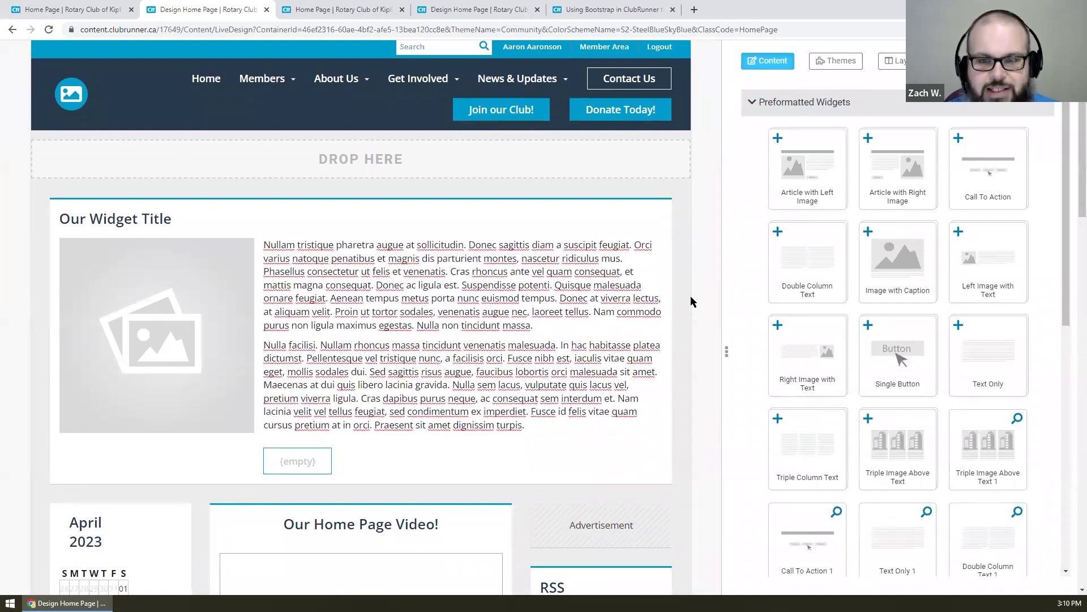
scroll(692, 302, "up", 2)
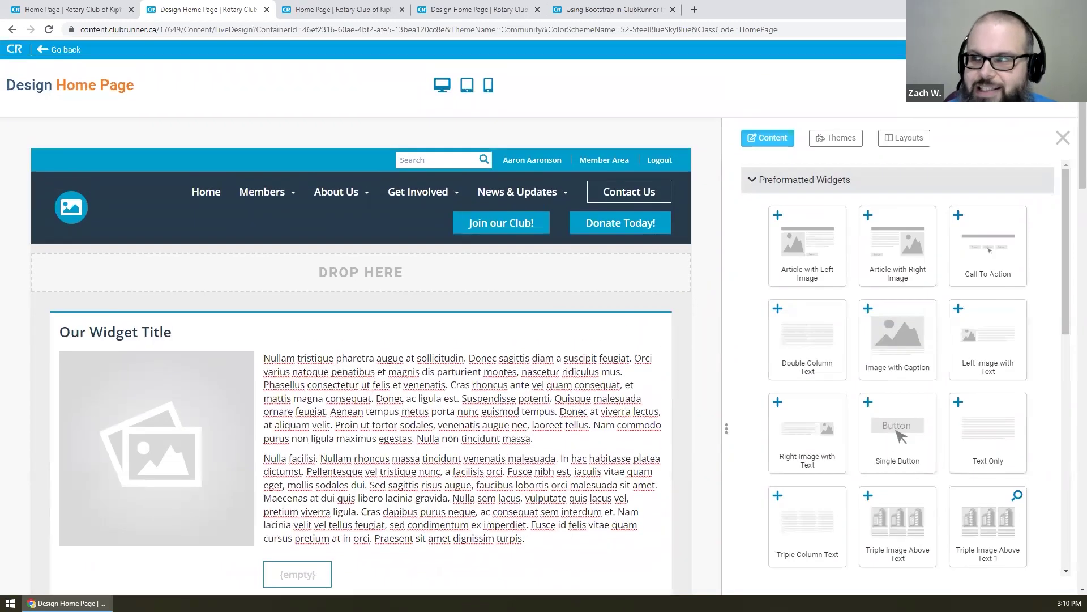
left_click(1040, 85)
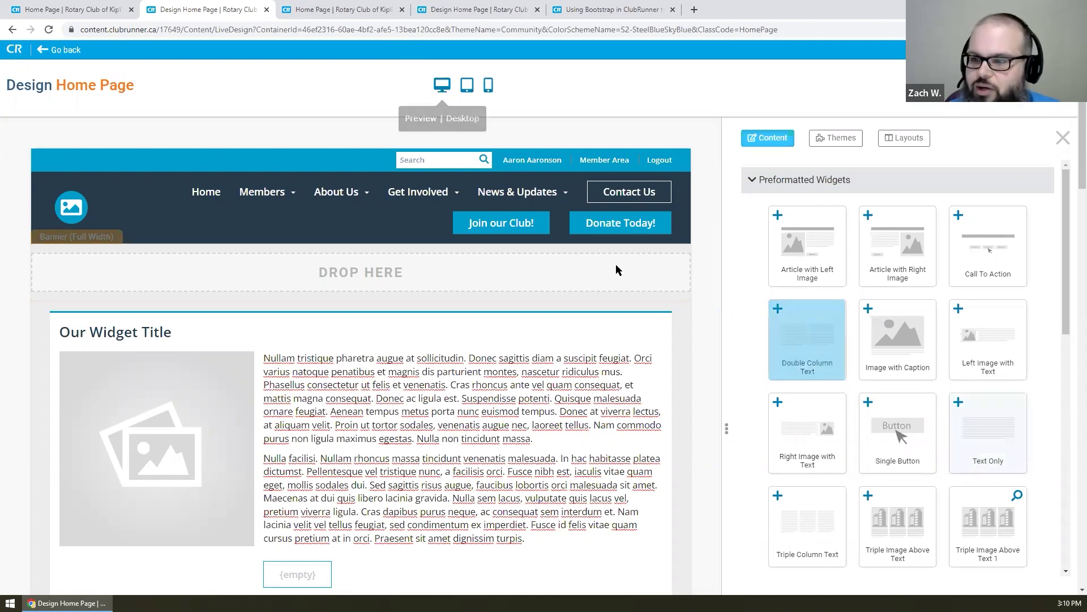
- Delete the Our Widget Title widget, fold away Preformatted Widgets and Carousels, and list the site themes
left_click(663, 313)
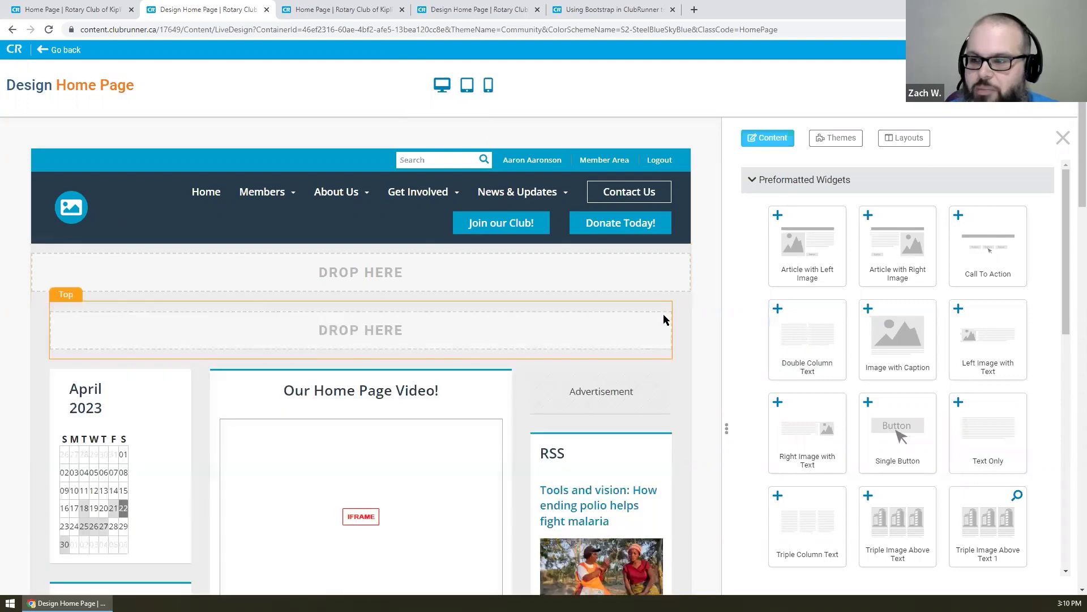
left_click(801, 180)
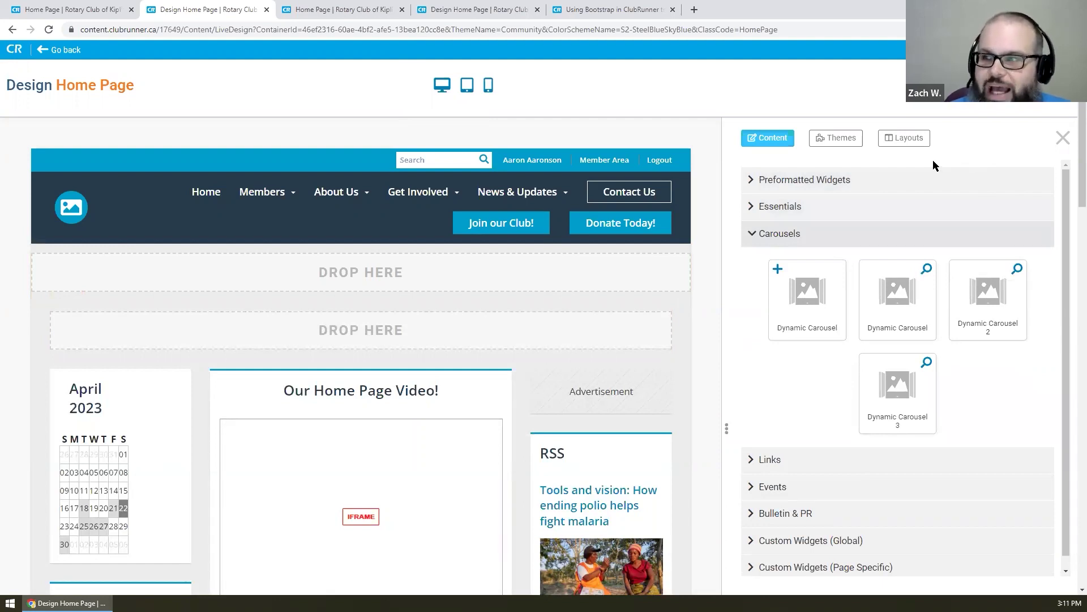
left_click(780, 241)
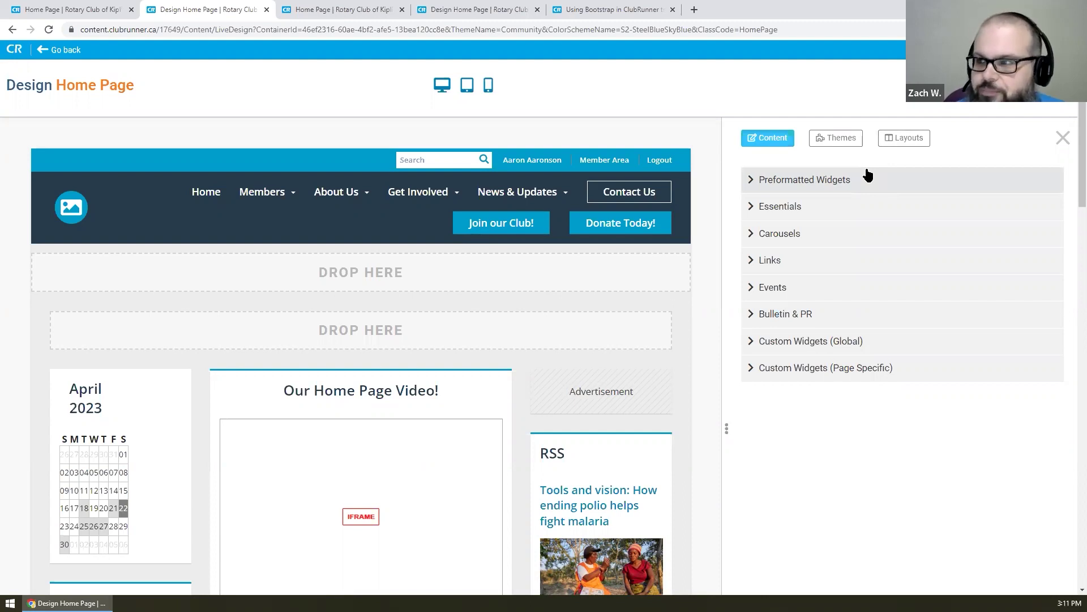
left_click(835, 140)
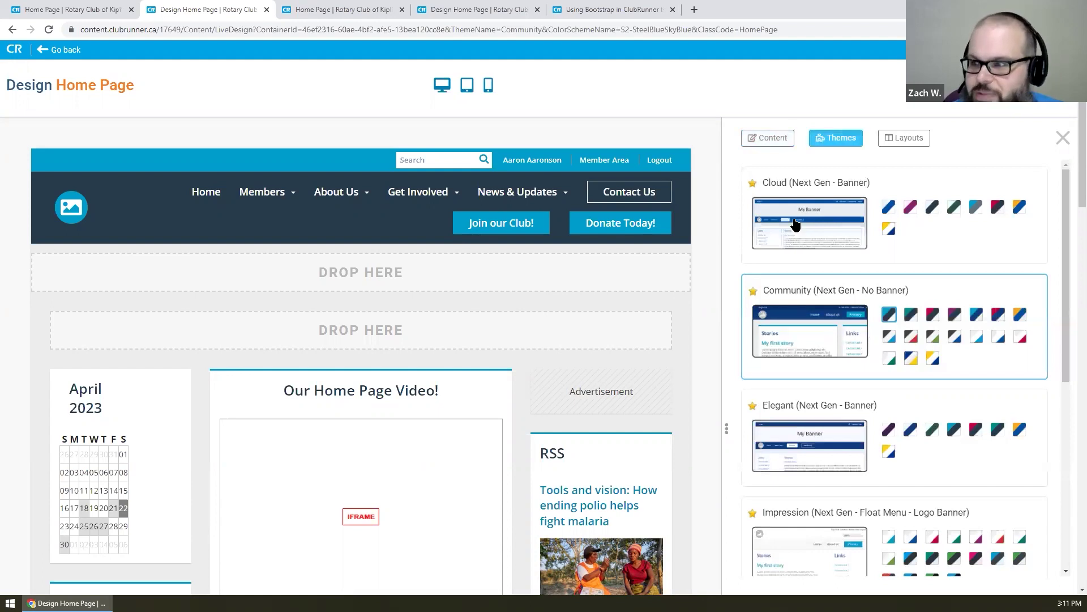
- Try the first Cloud colour scheme, then switch to Community in Azure & Gold and publish
left_click(887, 208)
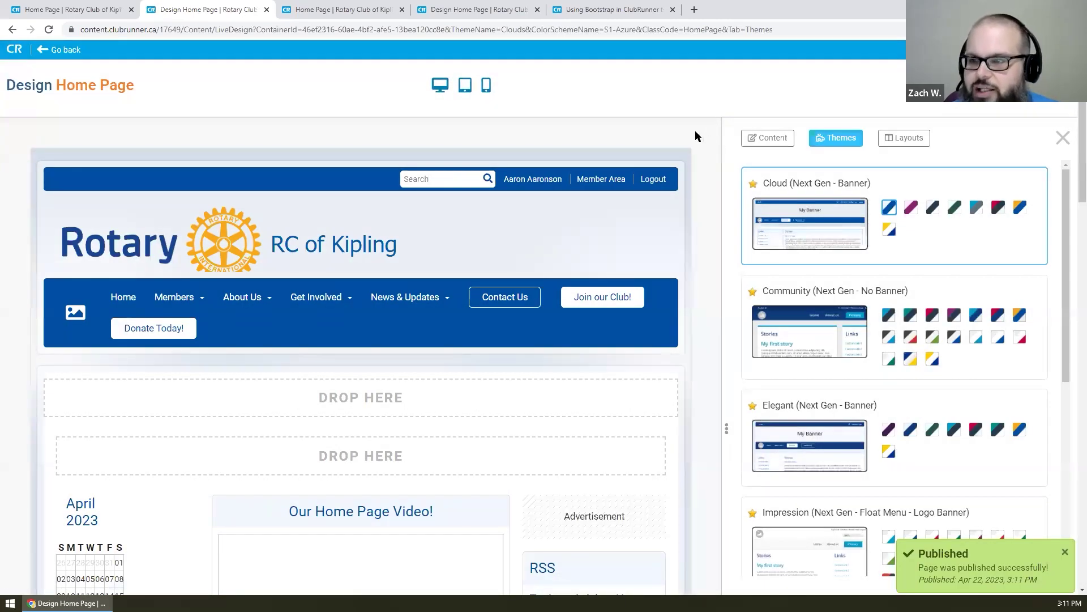
scroll(694, 119, "down", 1)
scroll(696, 119, "up", 1)
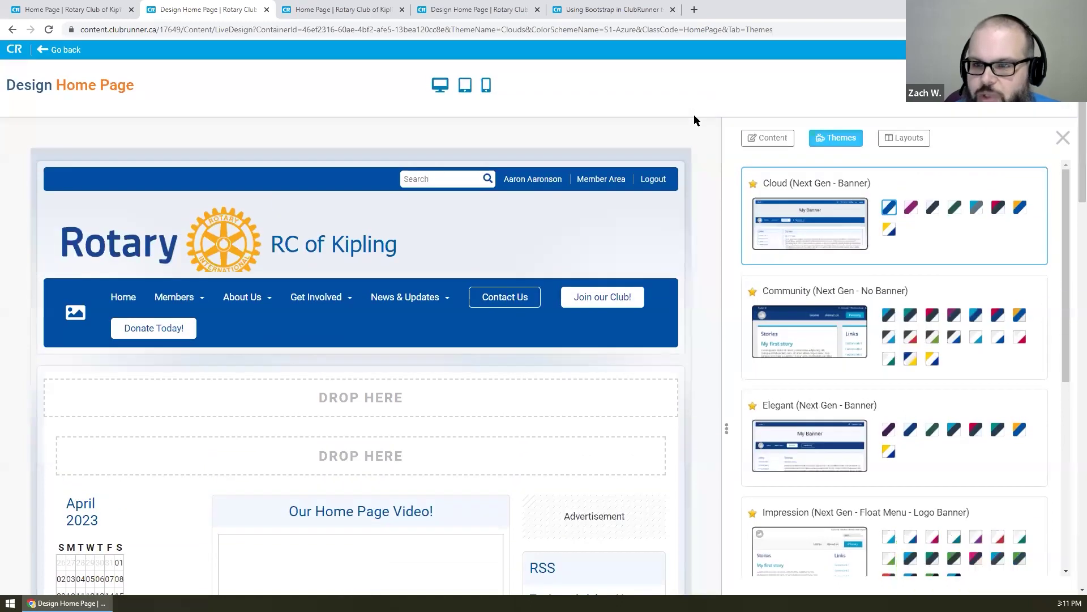
scroll(725, 224, "down", 1)
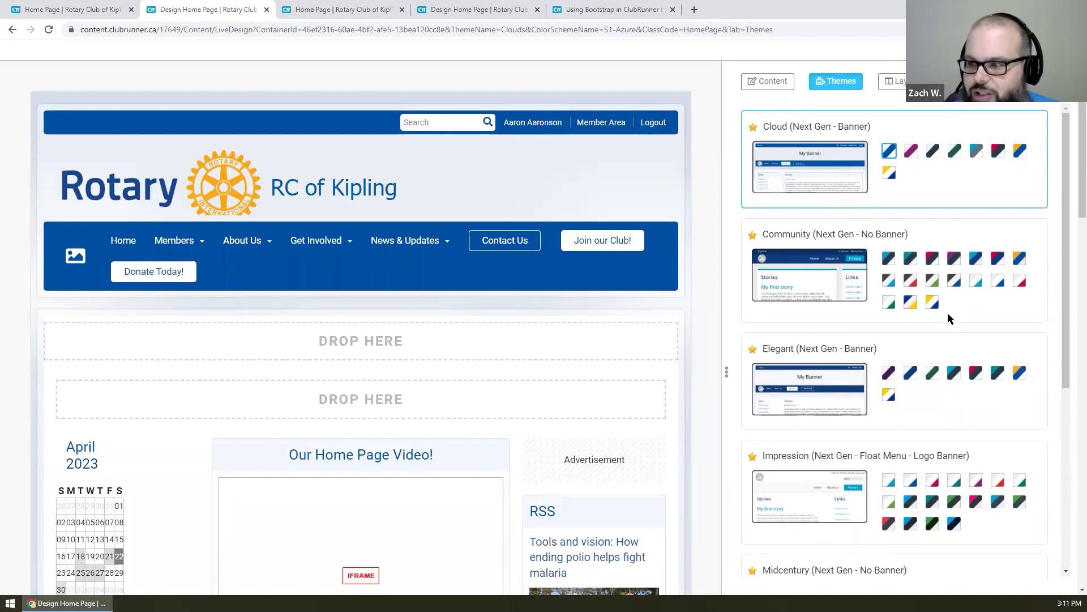
scroll(946, 312, "down", 1)
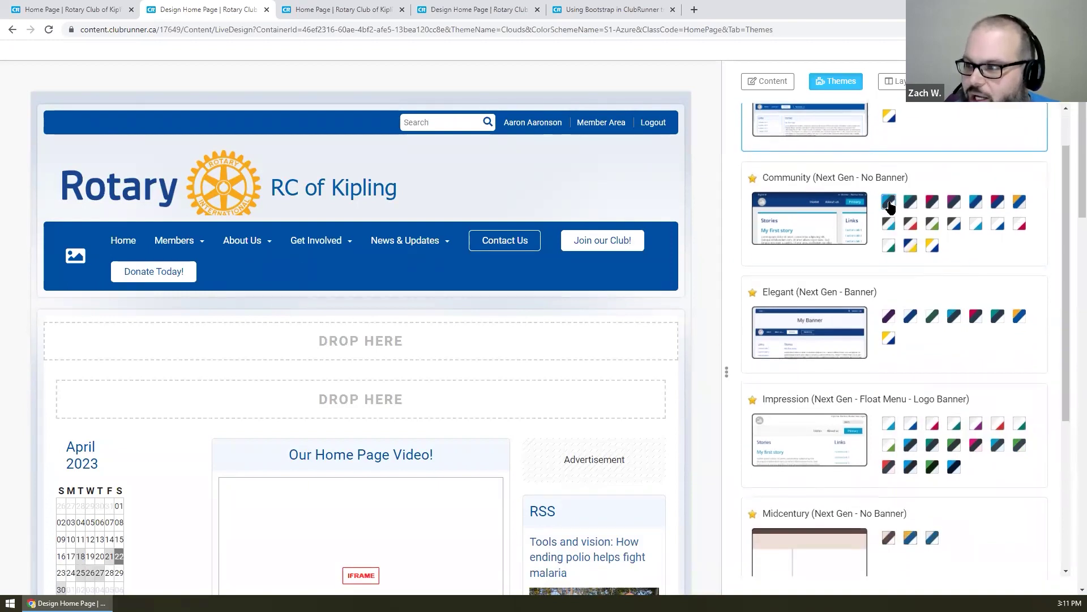
left_click(1019, 201)
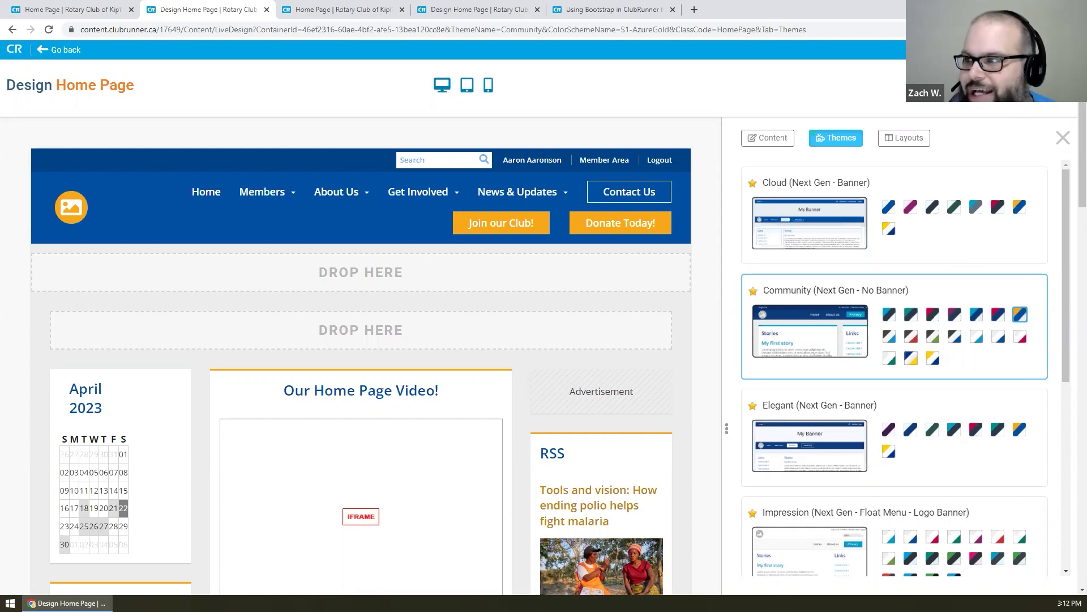
left_click(943, 85)
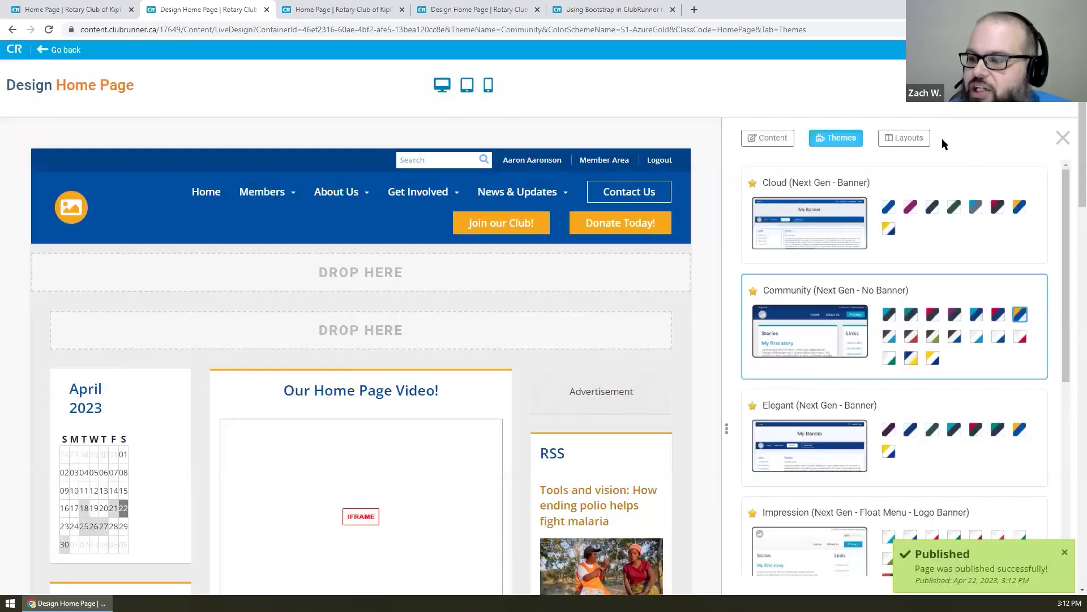
- Show the page layouts and scroll to confirm Full Width Top Band above Three Columns is active
left_click(905, 139)
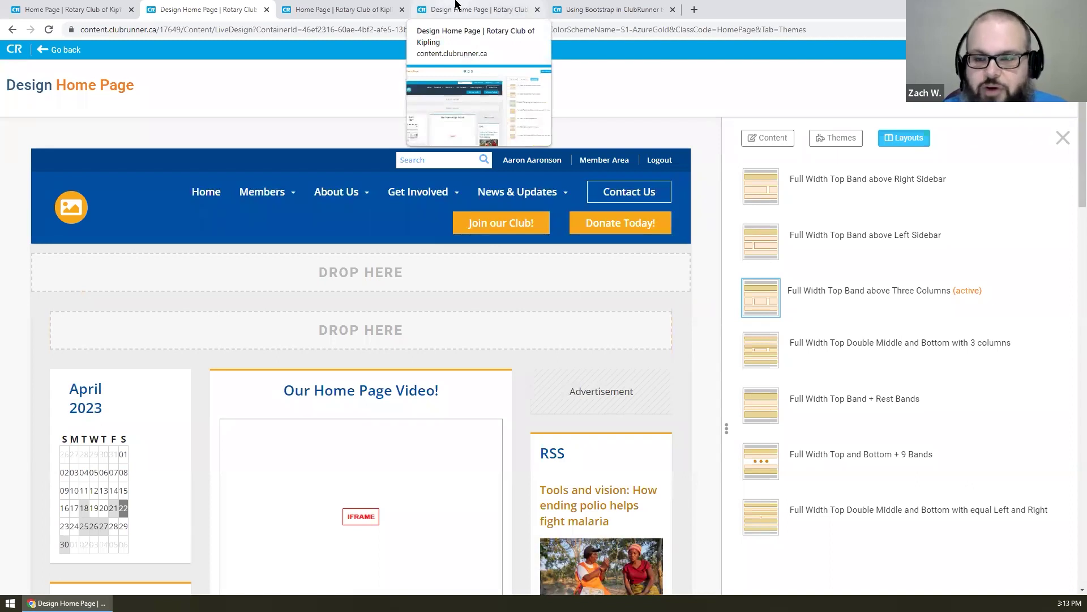
scroll(678, 265, "down", 2)
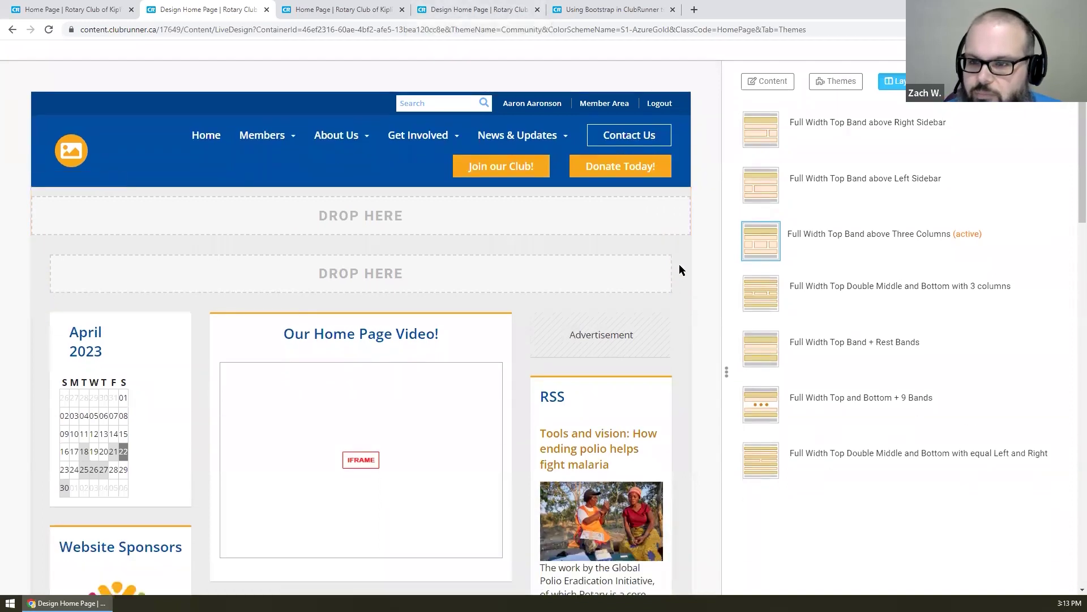
scroll(678, 262, "down", 1)
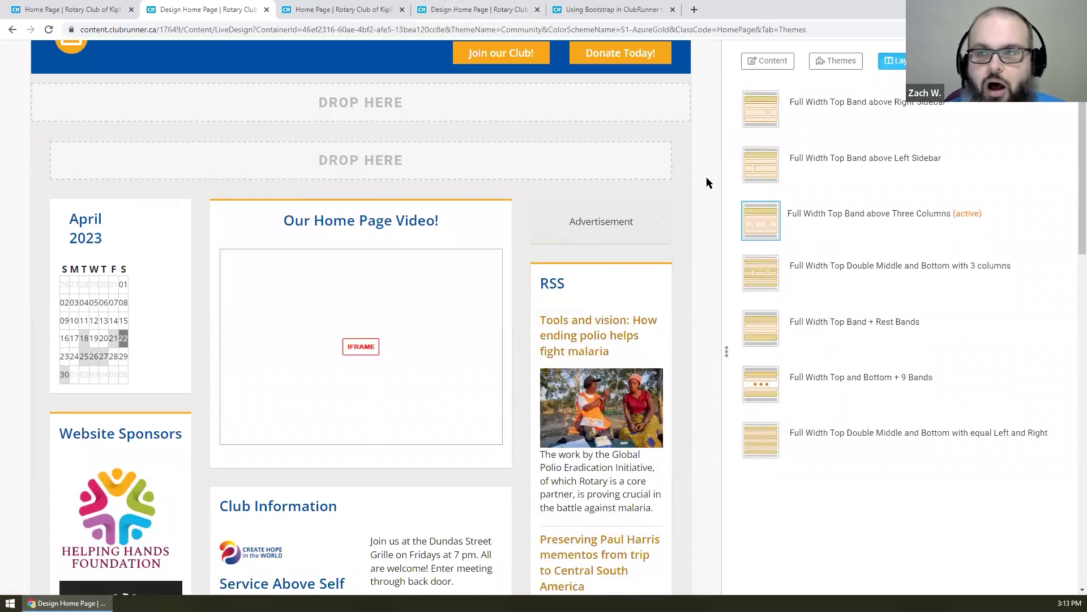
scroll(694, 181, "up", 3)
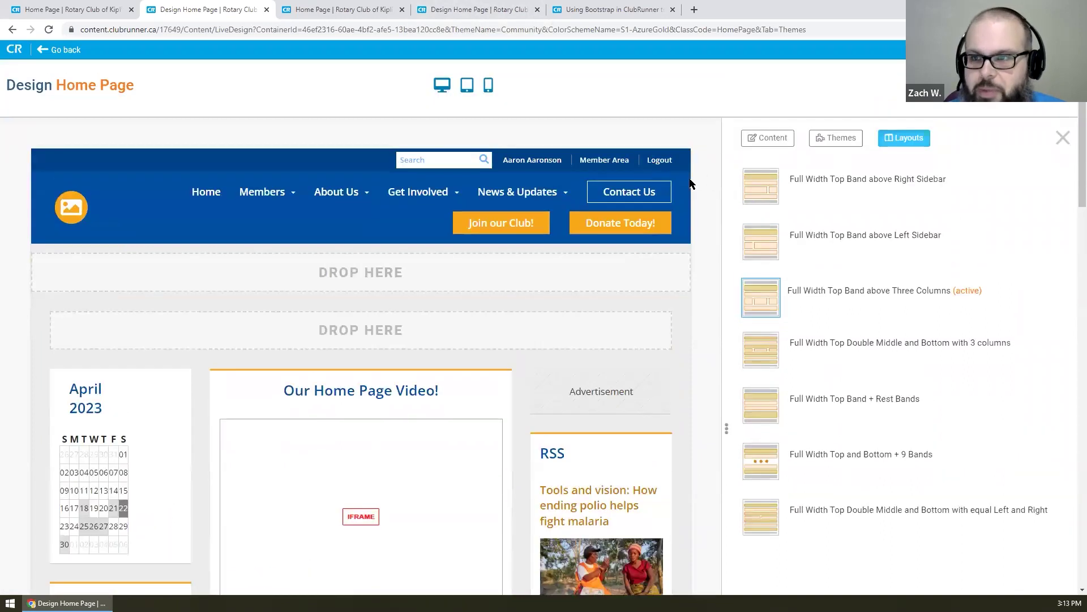
- Preview the home page at tablet size, then at desktop size, scrolling briefly through it
left_click(469, 88)
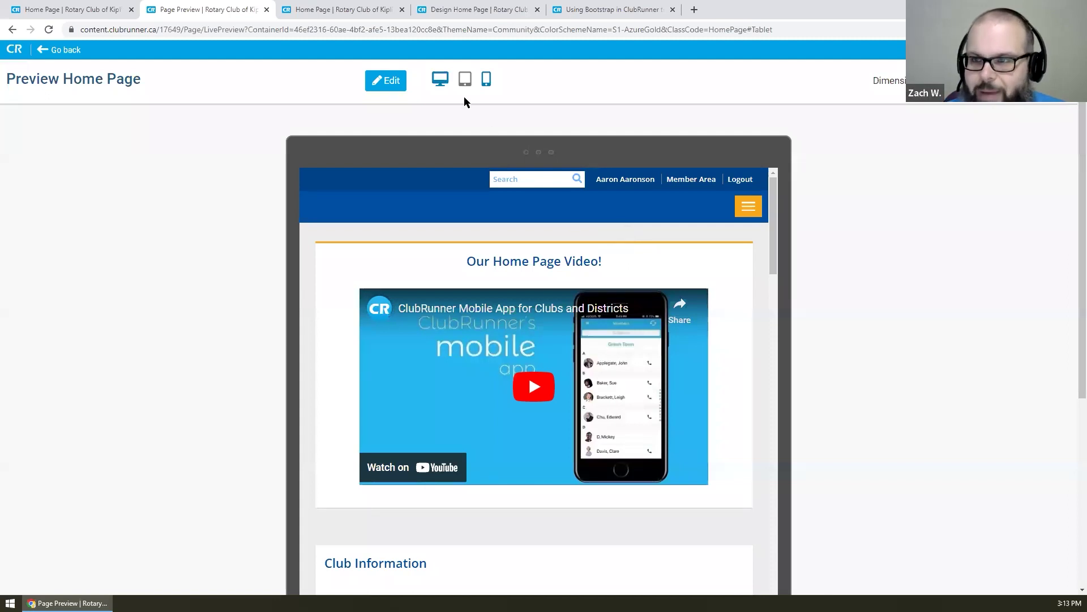
left_click(445, 80)
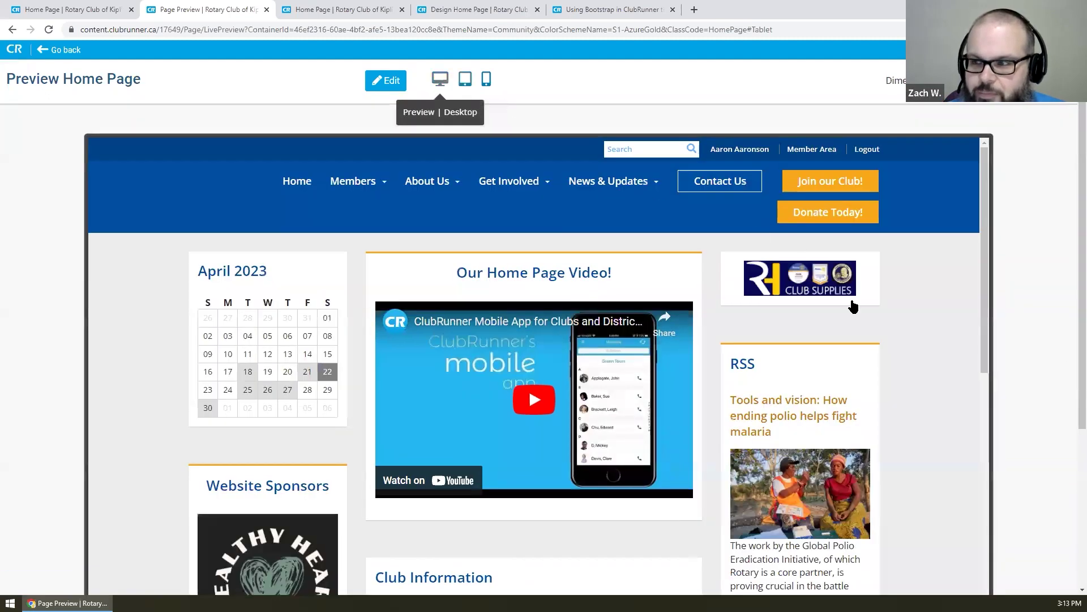
scroll(813, 281, "down", 1)
scroll(567, 266, "up", 1)
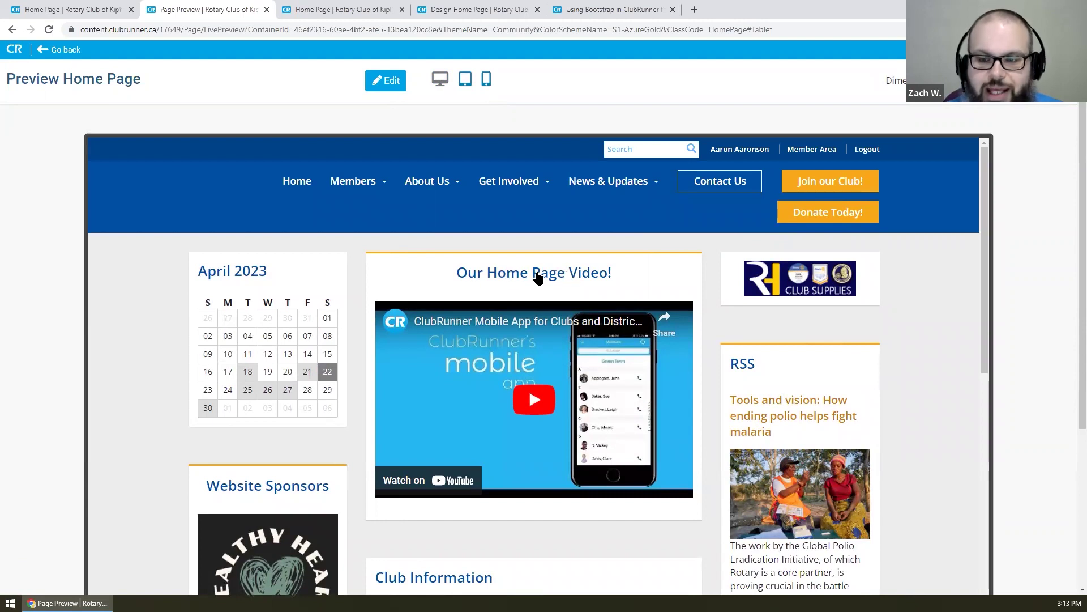
scroll(504, 276, "down", 8)
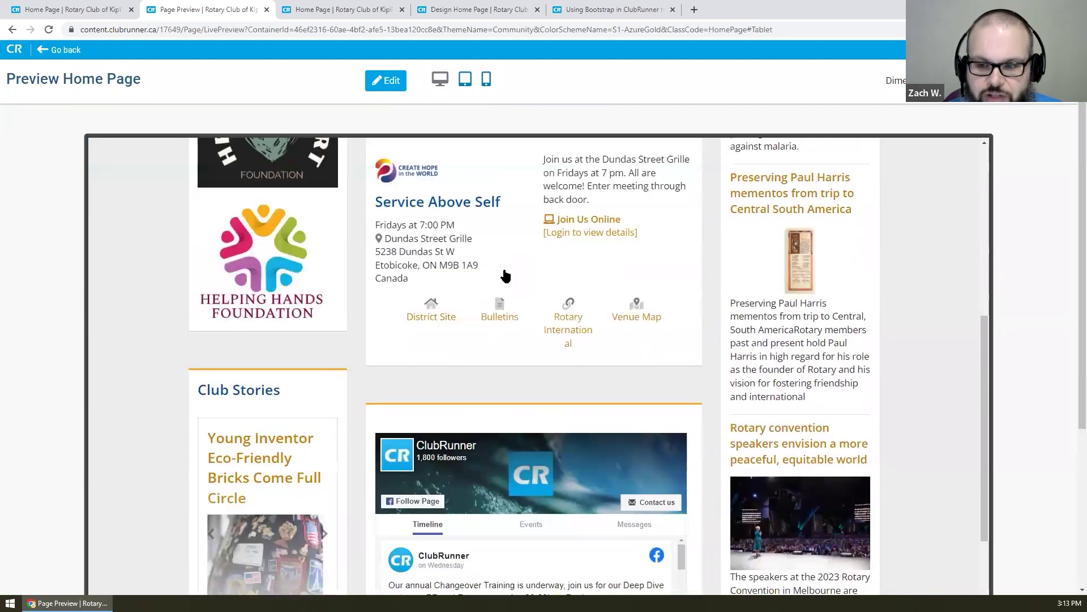
scroll(506, 276, "down", 6)
scroll(506, 276, "up", 14)
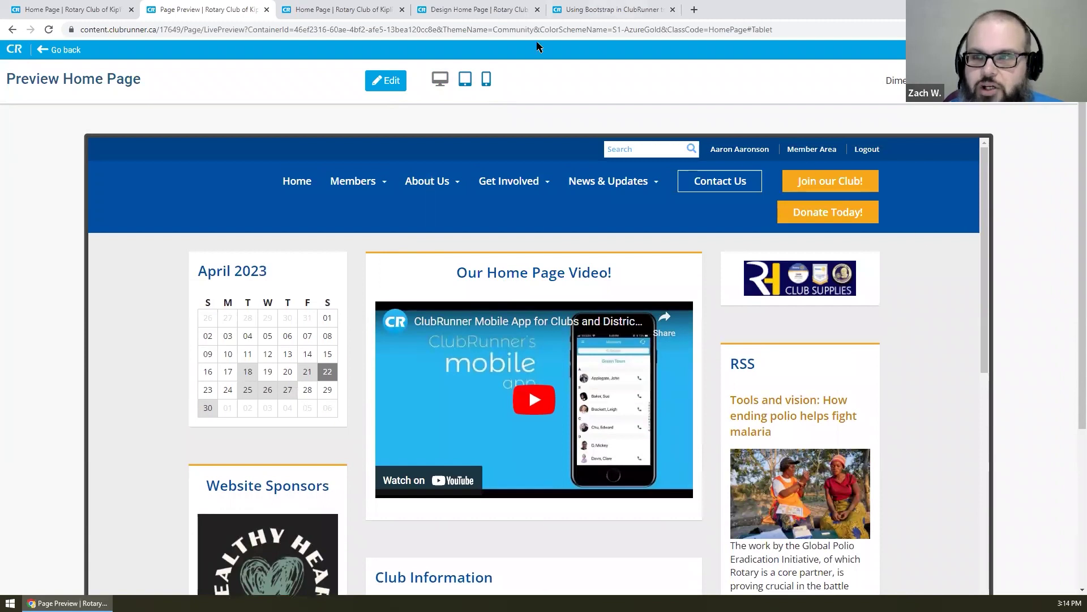
- Return to the tablet preview and scroll from the home page video down to the Rotary news stories
left_click(466, 80)
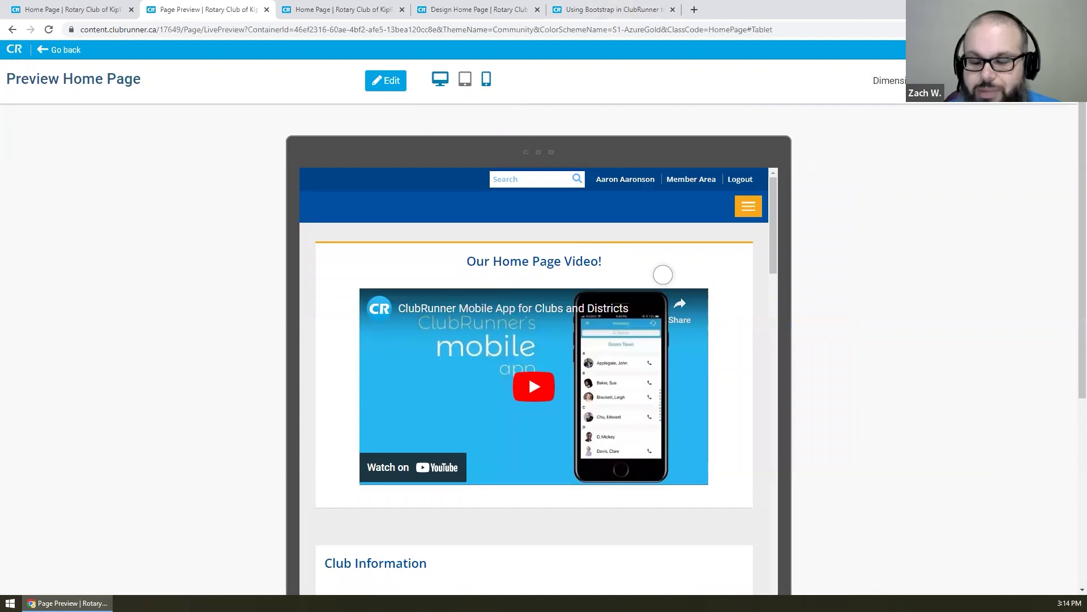
scroll(663, 274, "down", 1)
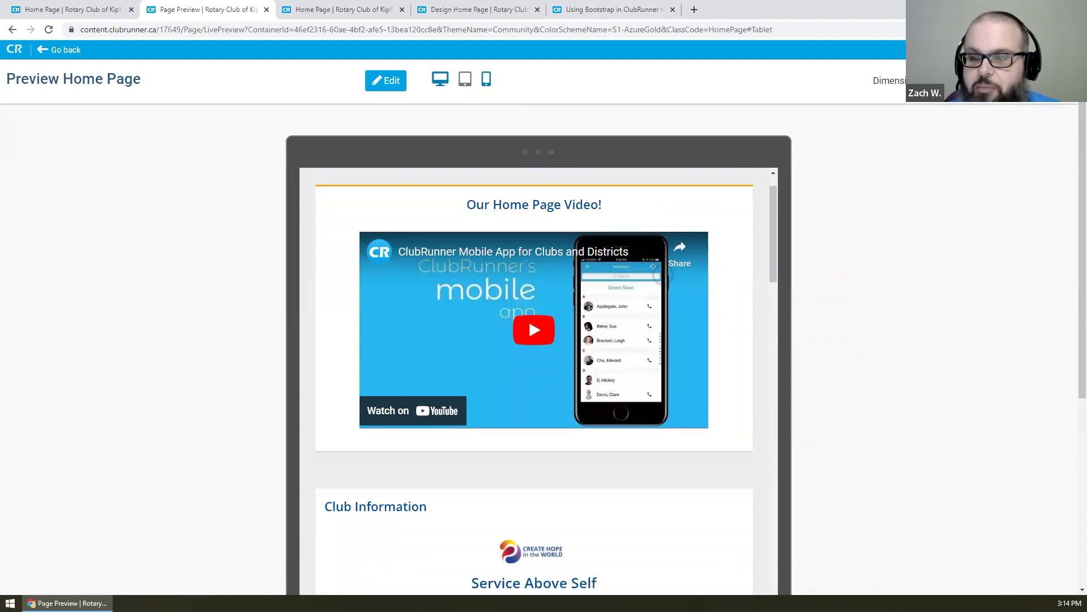
scroll(664, 275, "down", 10)
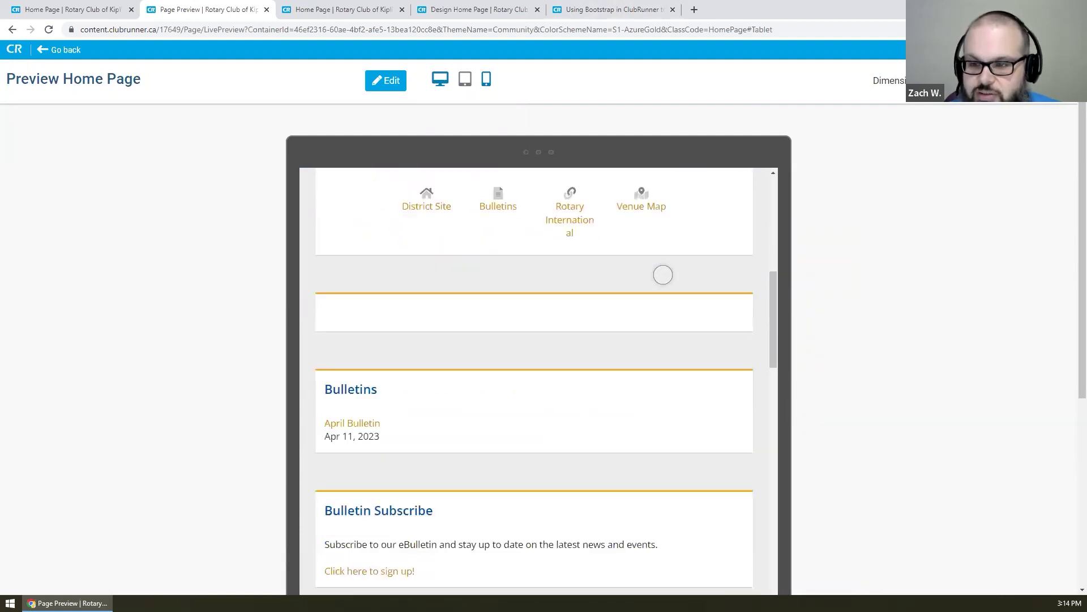
scroll(663, 275, "down", 6)
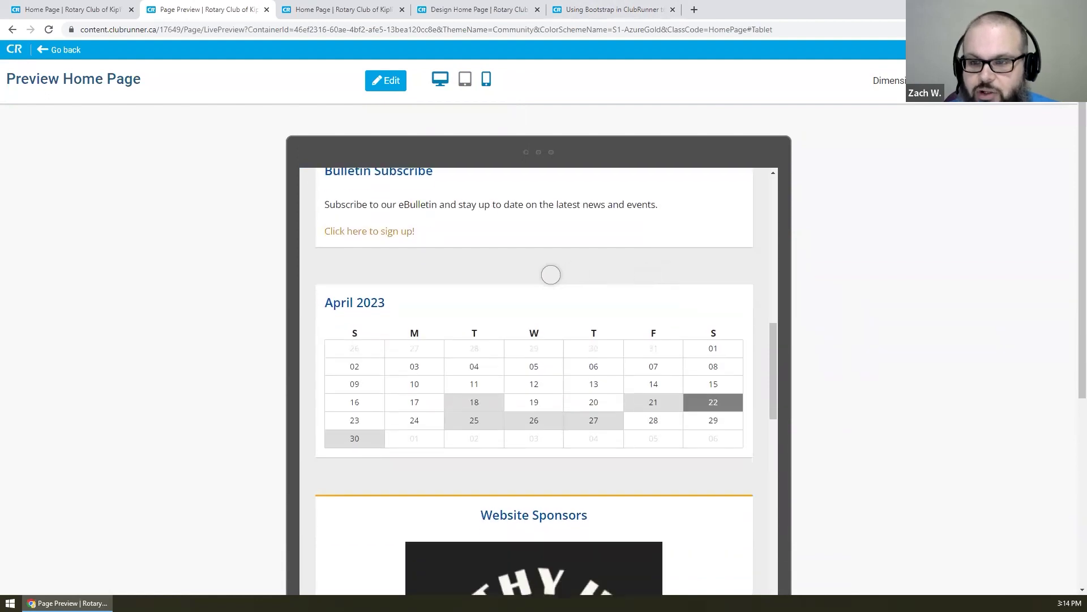
scroll(551, 275, "down", 1)
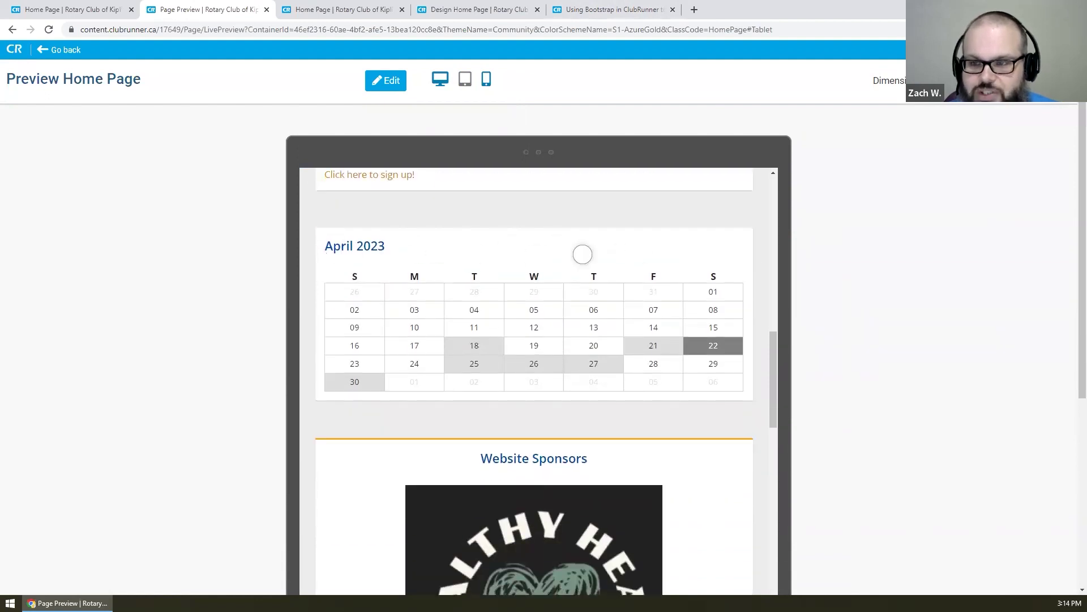
scroll(583, 254, "down", 12)
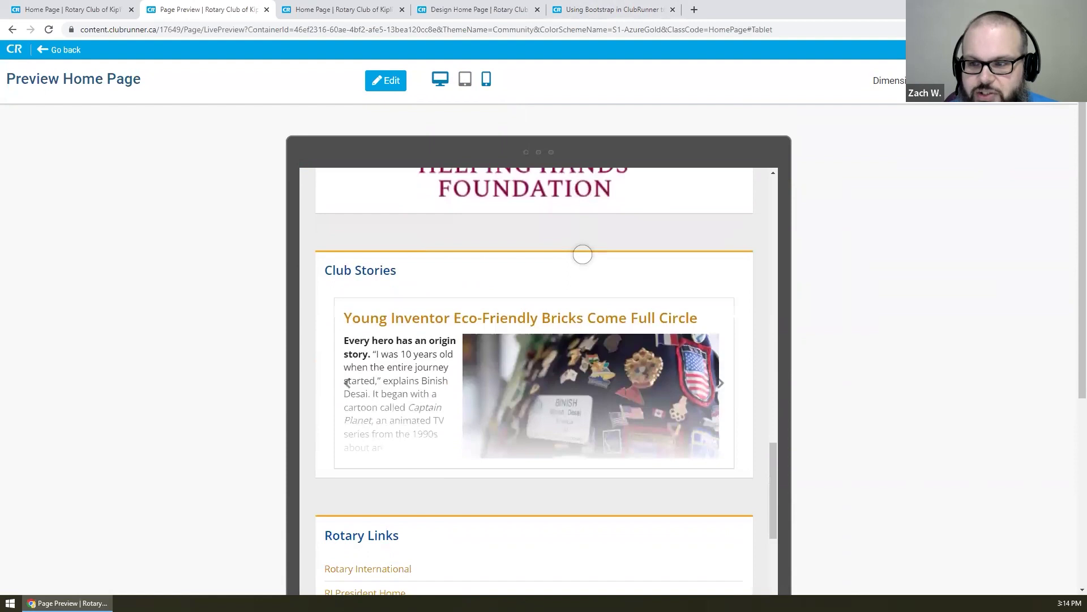
scroll(583, 254, "down", 8)
scroll(583, 254, "down", 11)
scroll(583, 255, "down", 4)
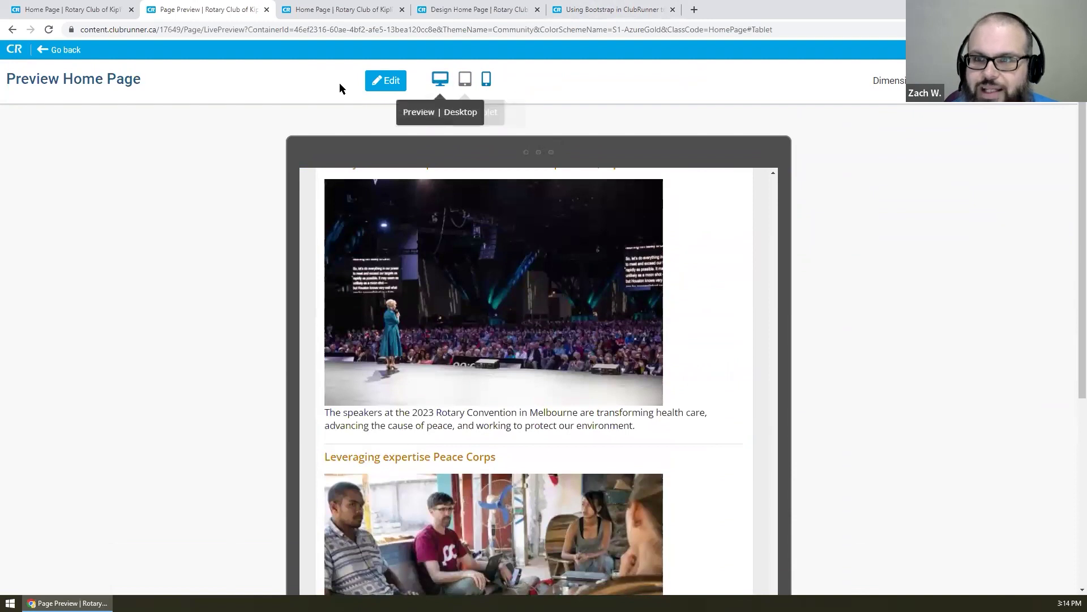
- Go back to Design Home Page, browse the layouts without changing them, and return to Content widgets
left_click(386, 83)
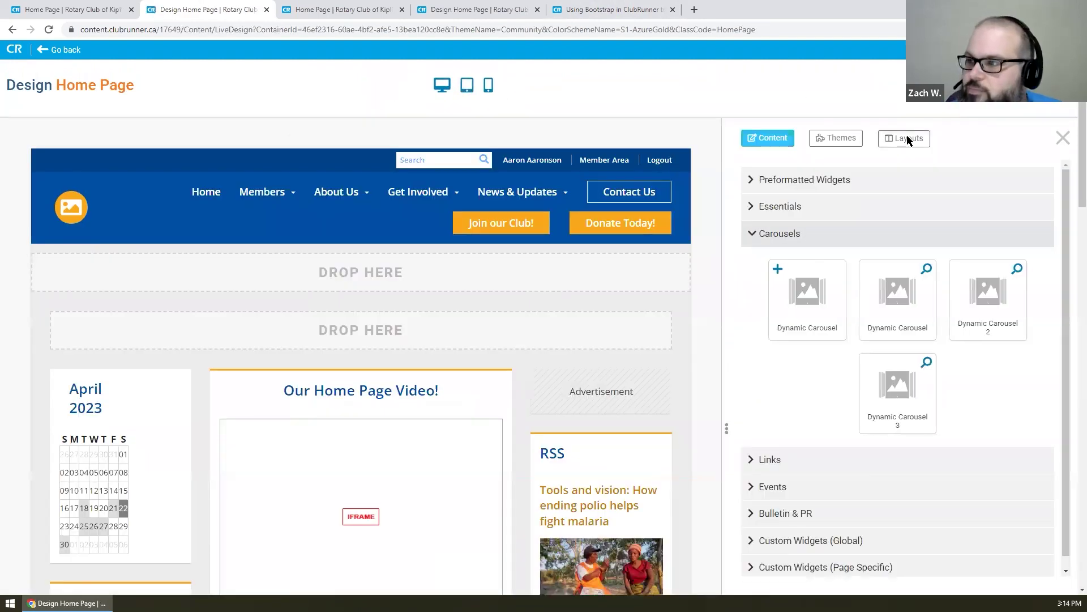
left_click(907, 139)
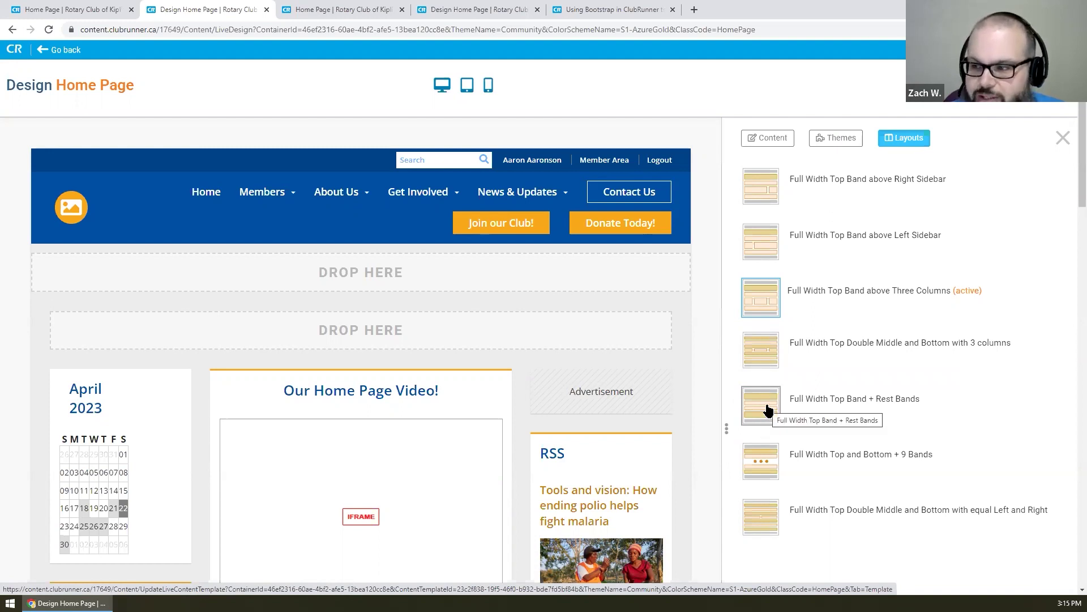
scroll(1065, 437, "down", 2)
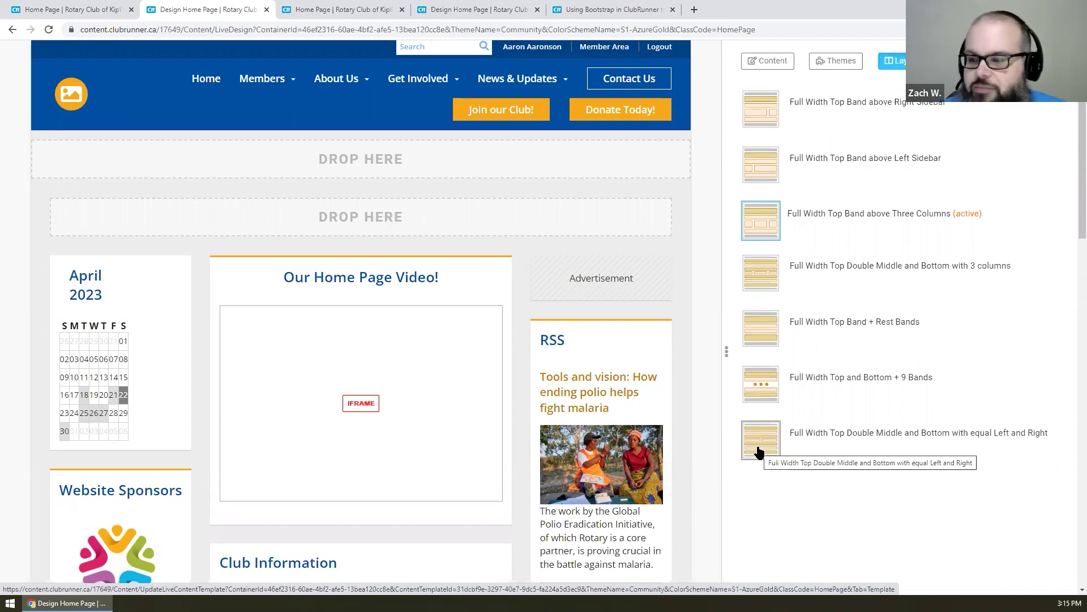
scroll(759, 451, "up", 2)
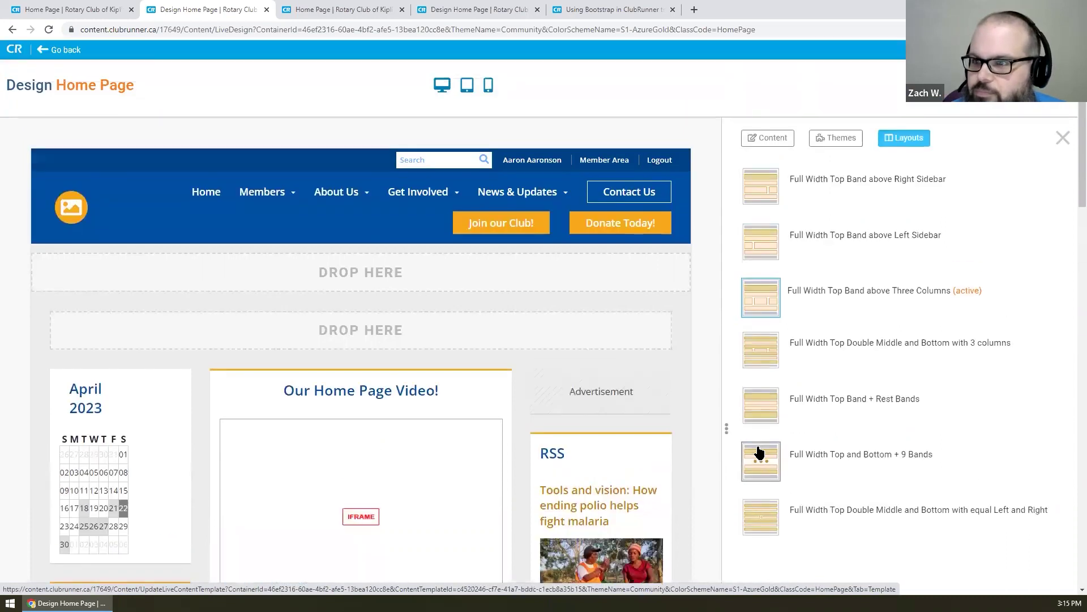
left_click(772, 139)
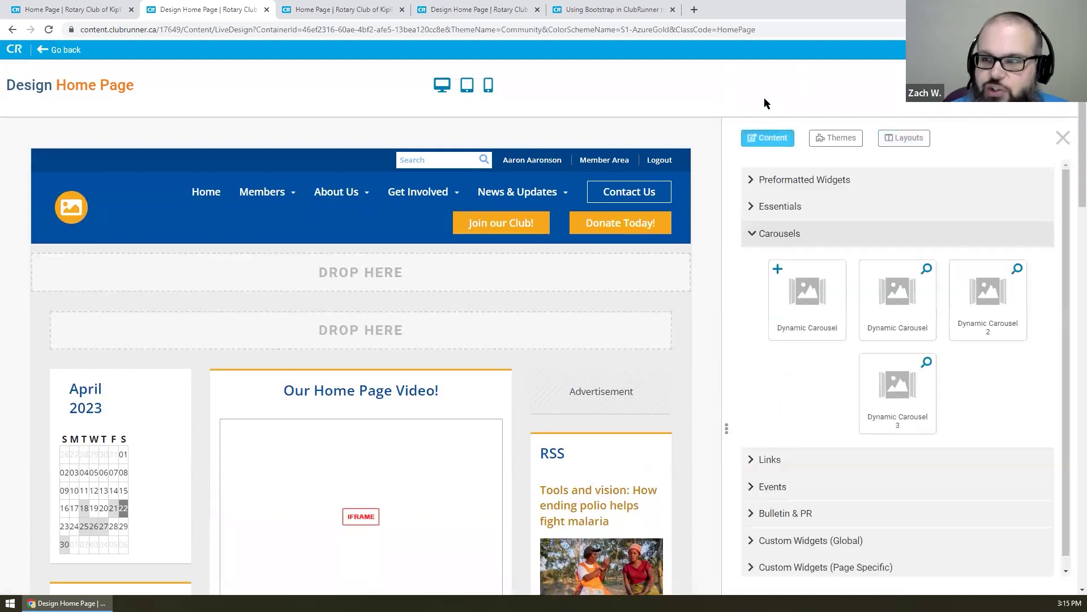
- Collapse Carousels and inspect the Edit overlays on the navigation, logo and footer areas
left_click(886, 243)
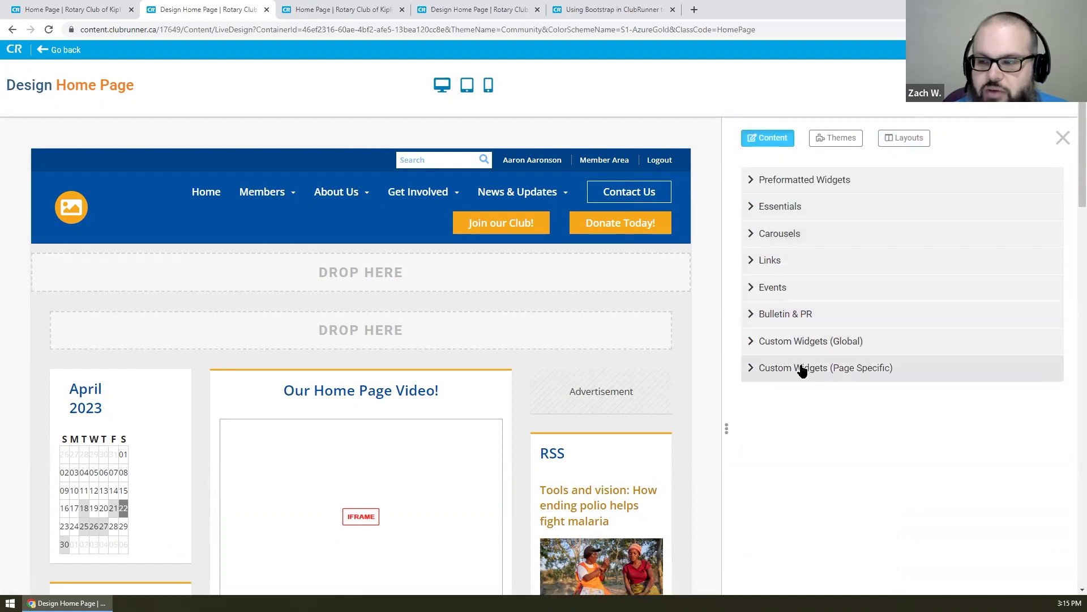
mouse_move(499, 236)
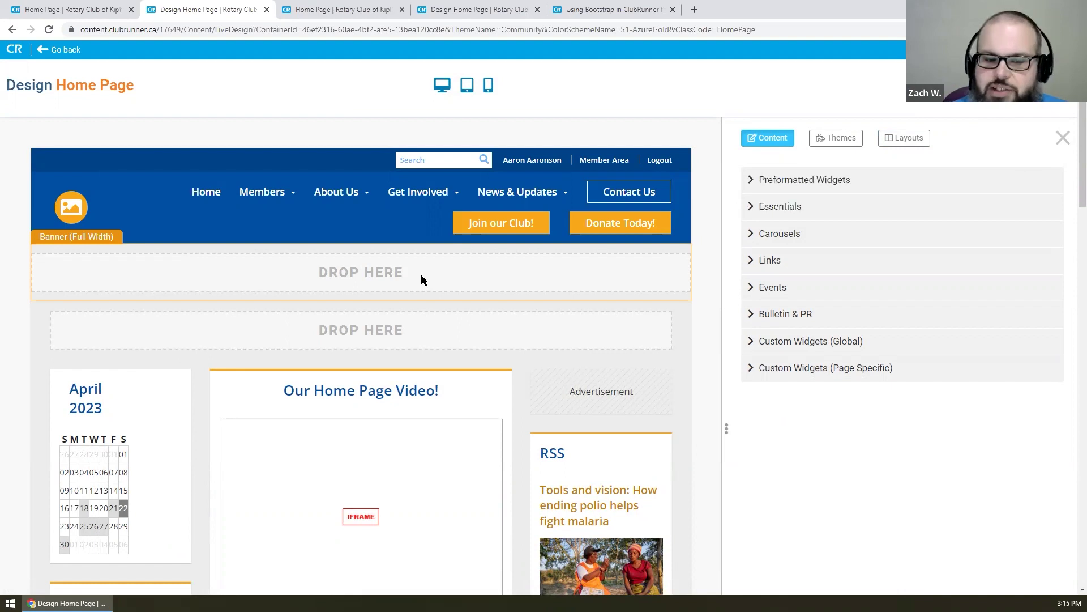
mouse_move(343, 241)
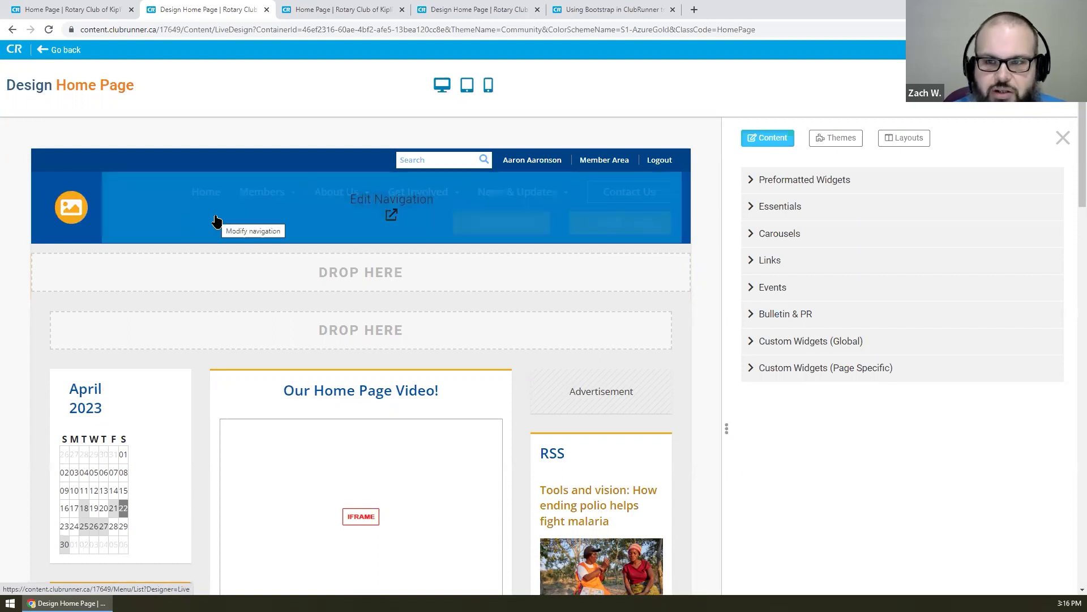
scroll(206, 211, "down", 10)
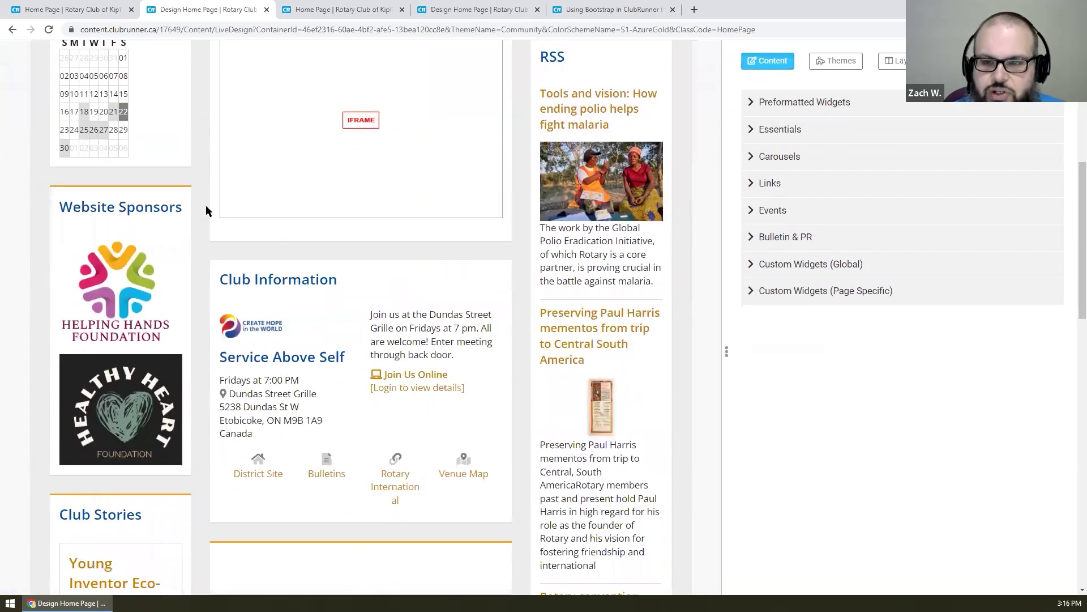
scroll(206, 211, "down", 9)
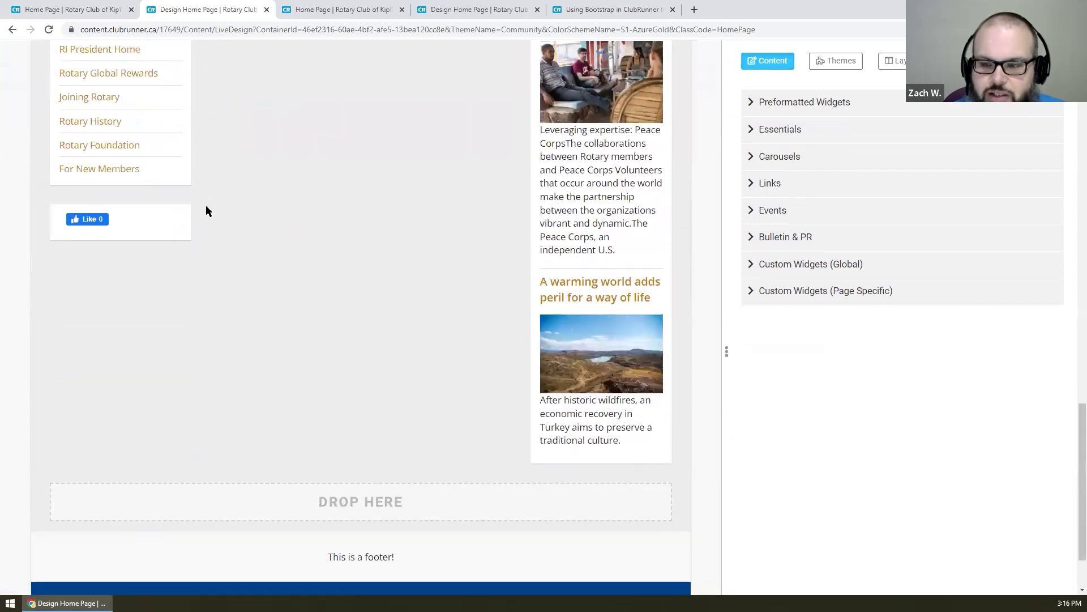
mouse_move(439, 474)
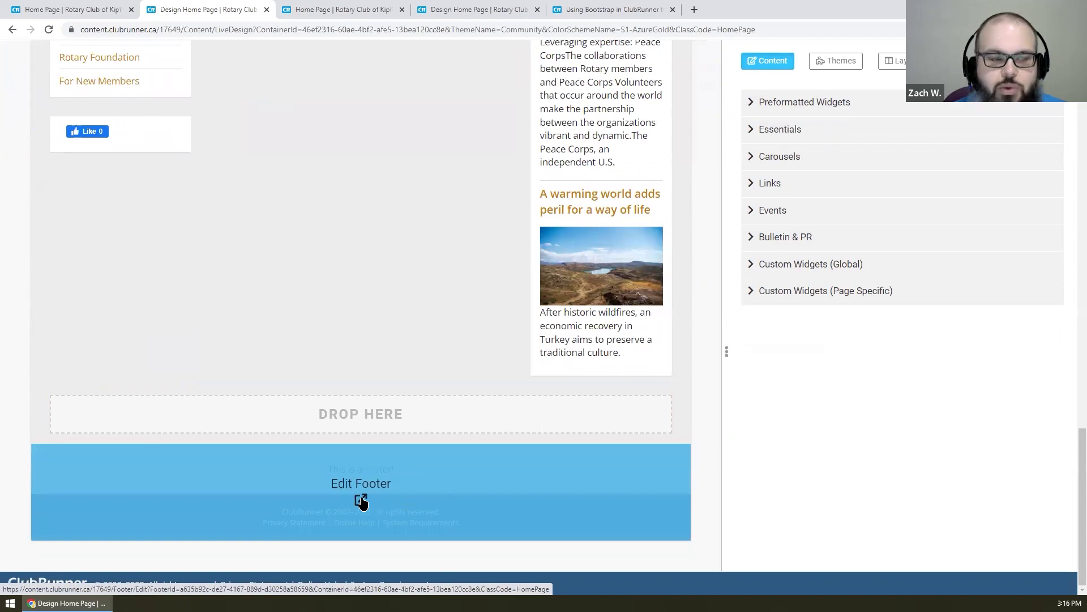
scroll(351, 497, "up", 10)
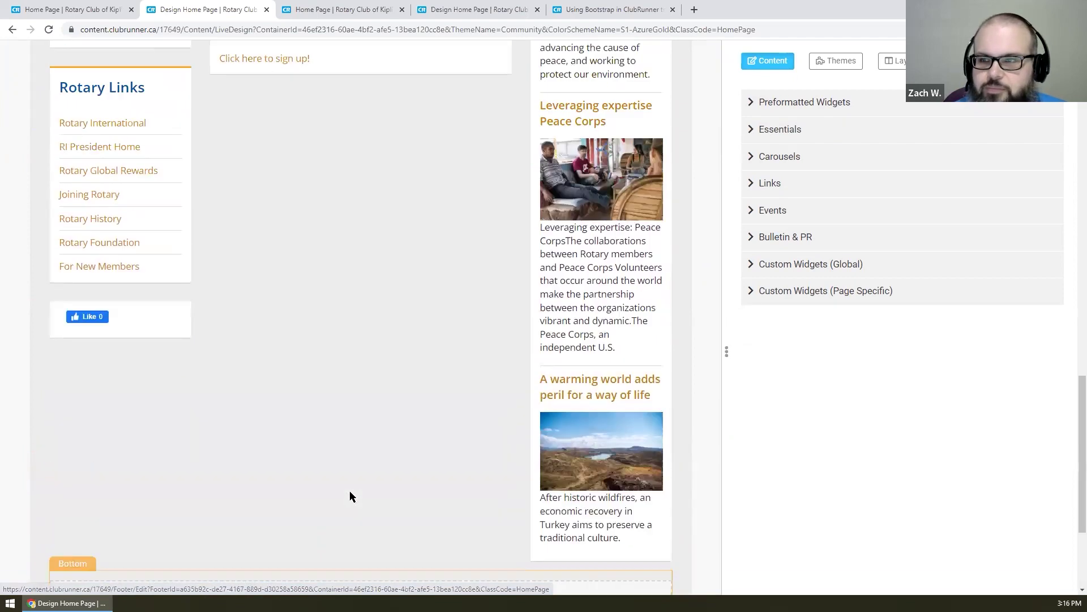
scroll(348, 492, "up", 6)
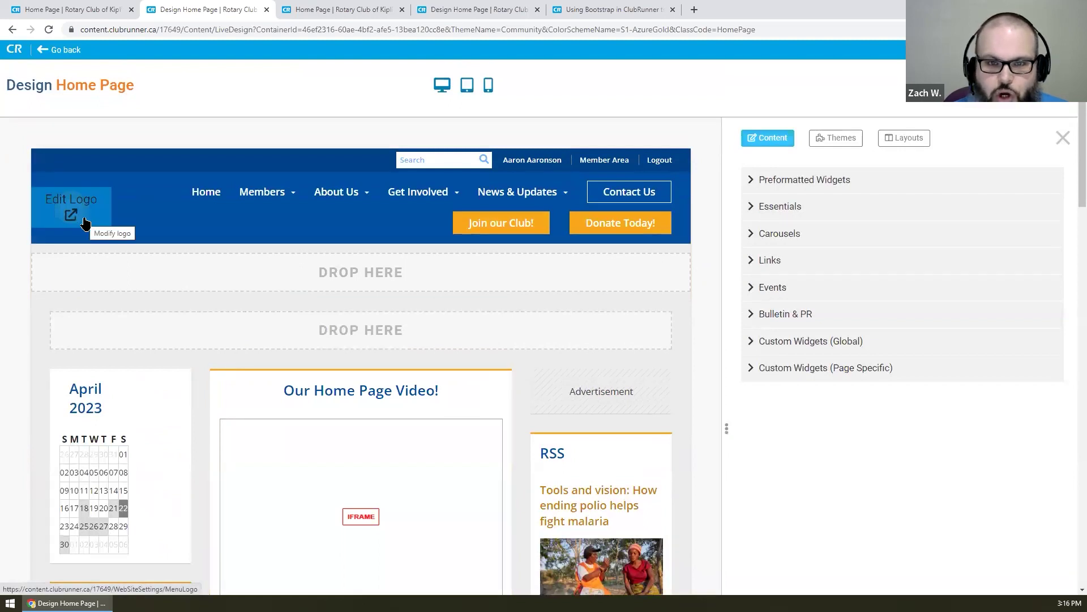
- Set kipling-rc-demo-dark.png as the Dark Menu Logo and publish the menu, confirming it twice
left_click(83, 222)
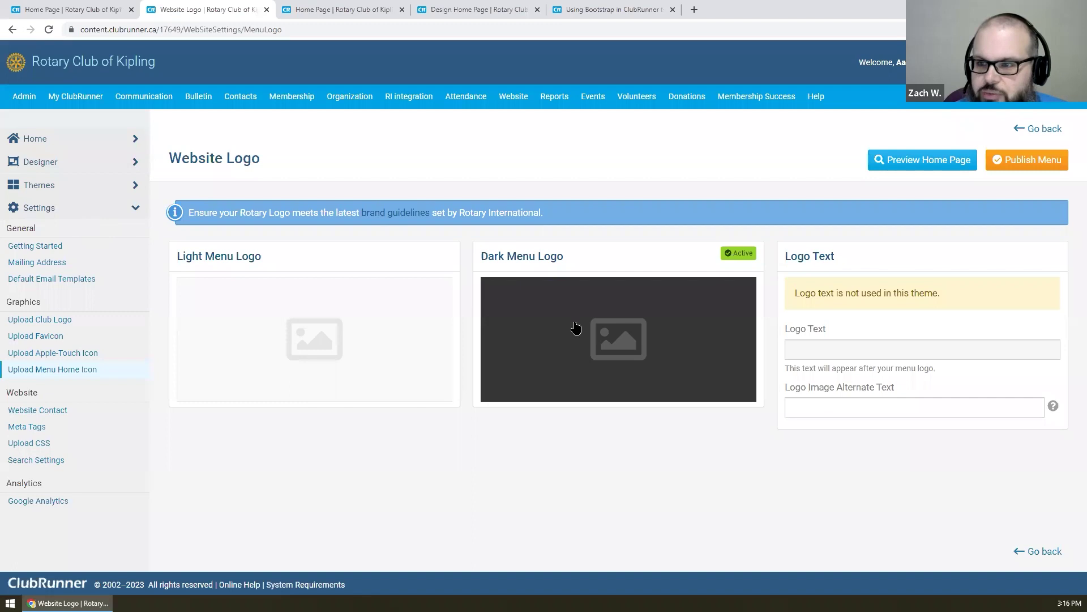
left_click(620, 330)
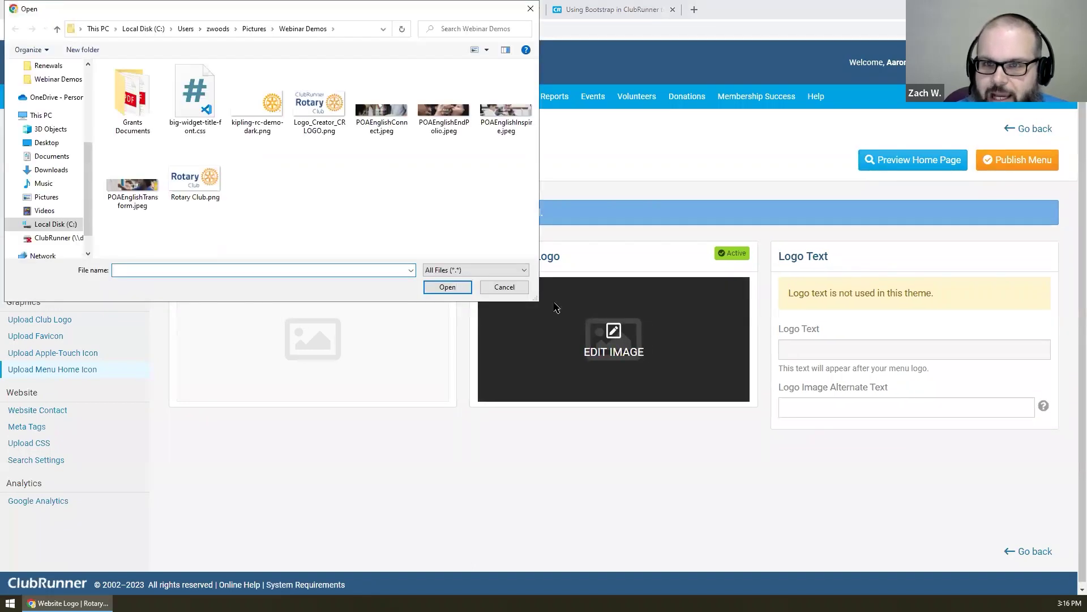
double_click(249, 100)
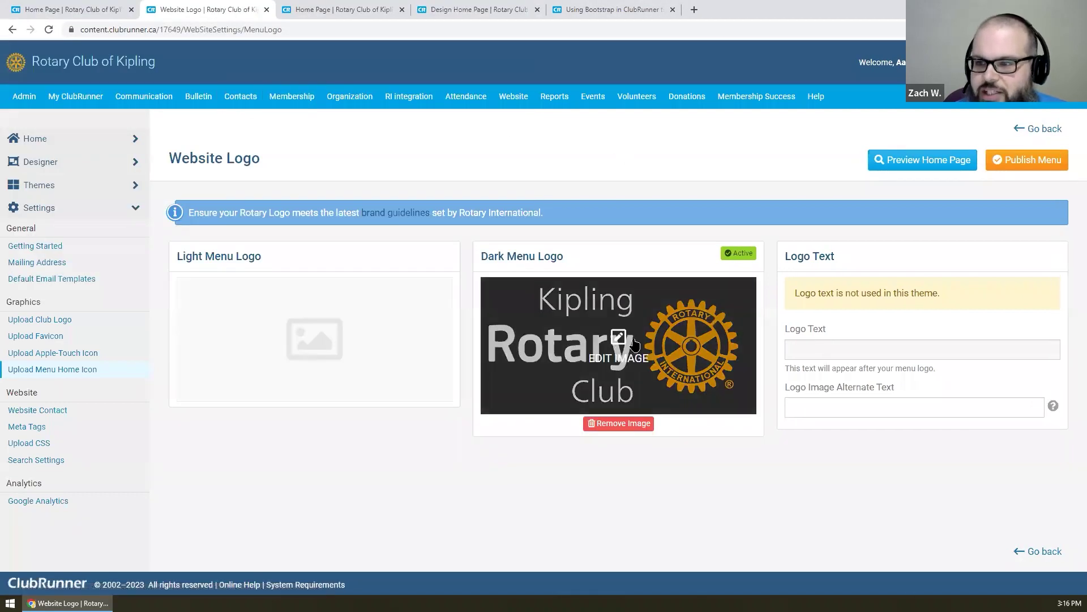
left_click(1025, 161)
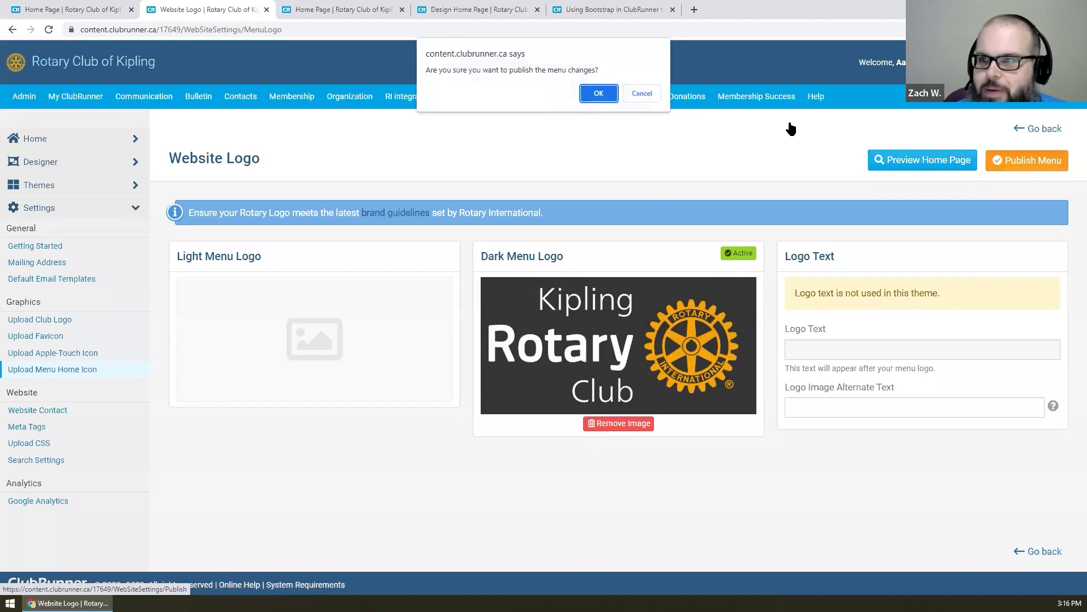
left_click(595, 96)
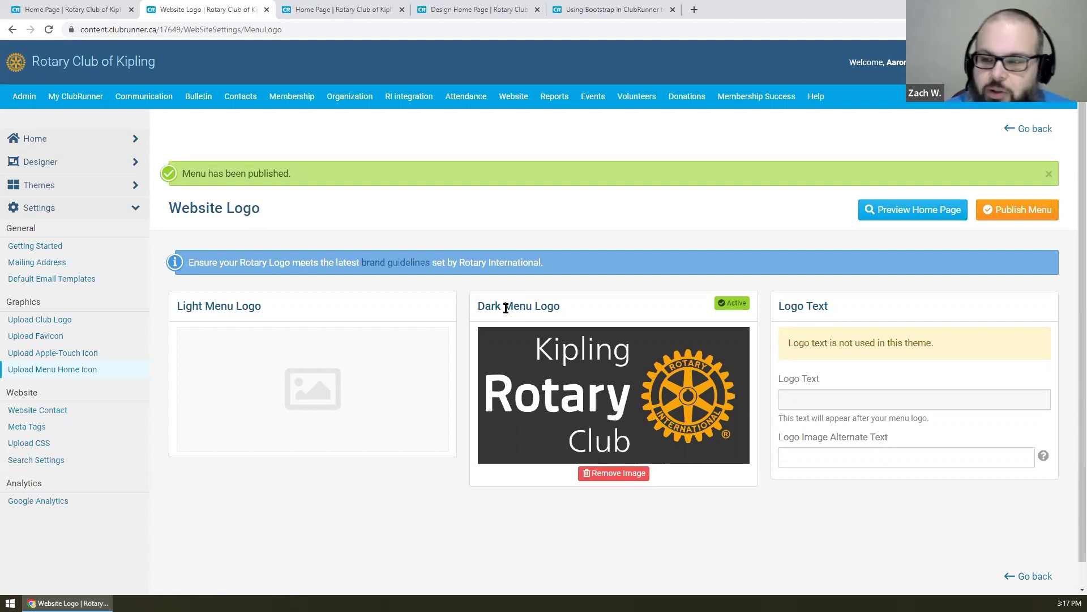
mouse_move(639, 377)
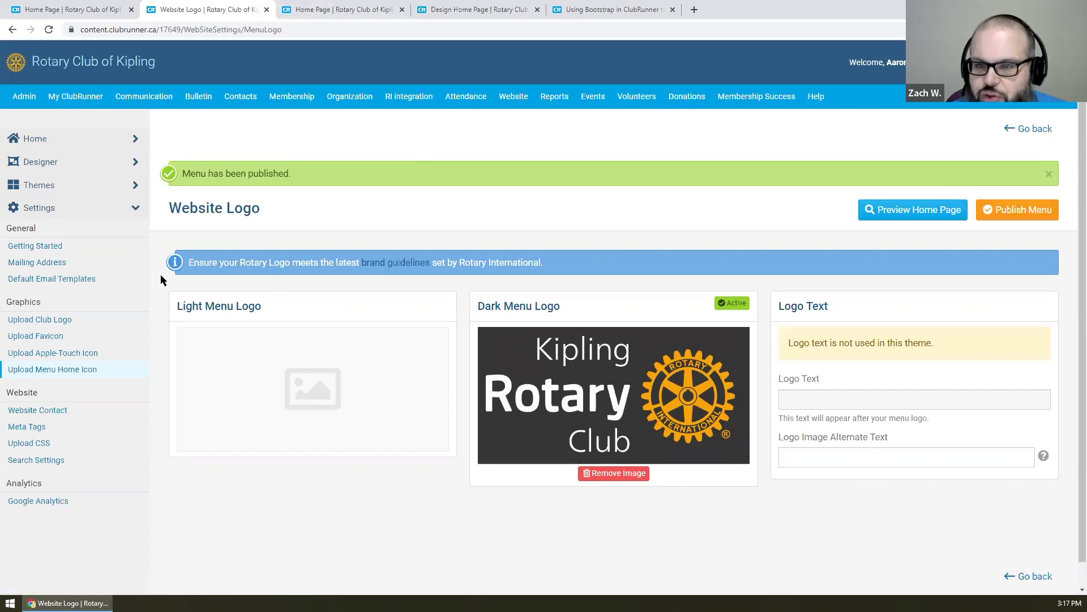
left_click(1022, 209)
left_click(599, 94)
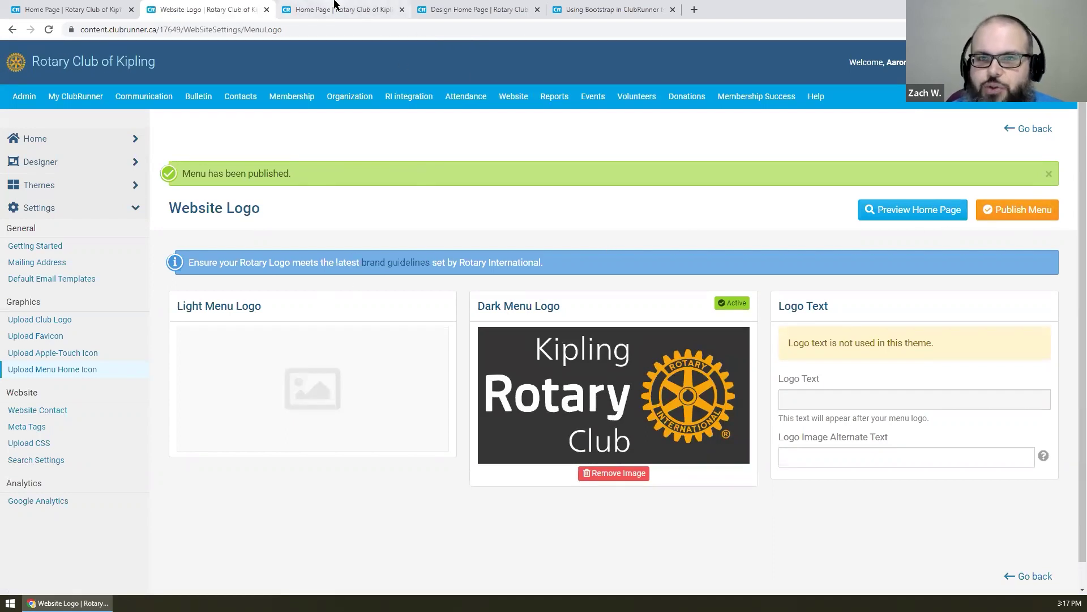
- Reload the live Home Page tab to check the Kipling logo, then go back from Website Logo settings
left_click(335, 4)
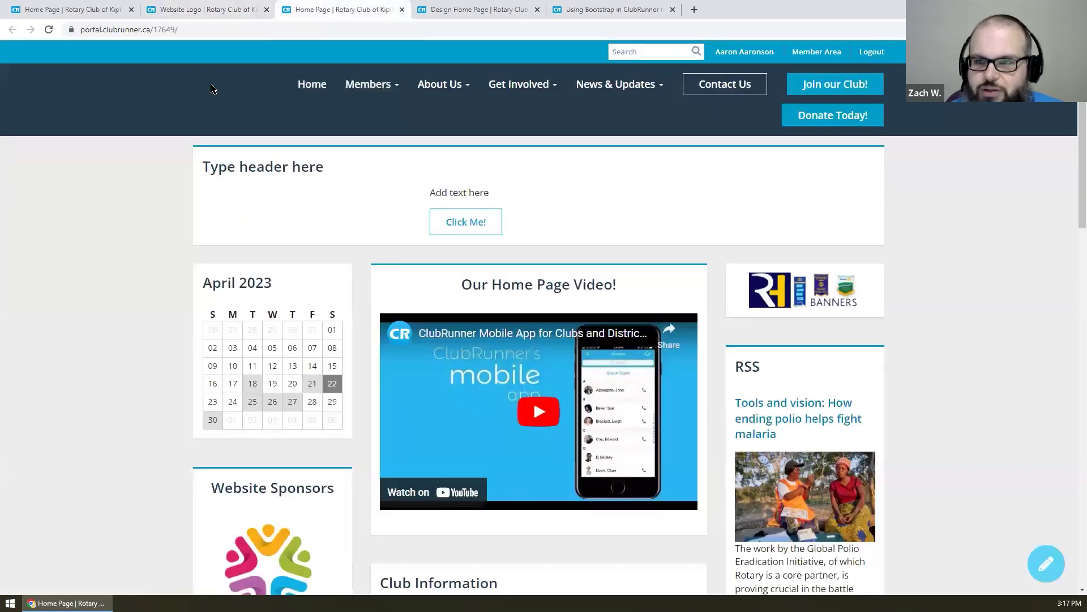
right_click(157, 169)
left_click(198, 206)
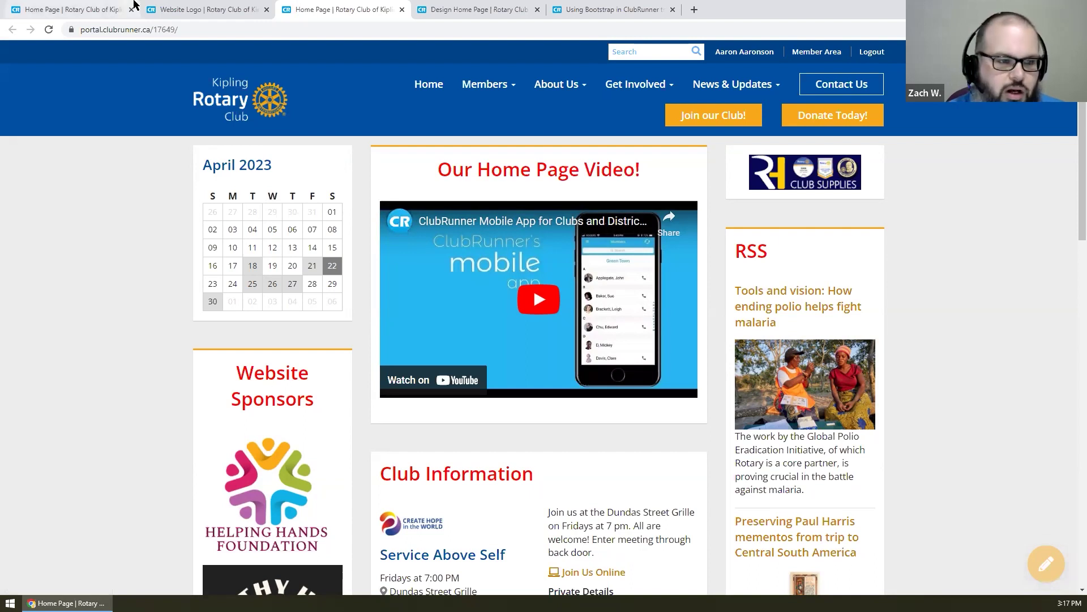
left_click(220, 8)
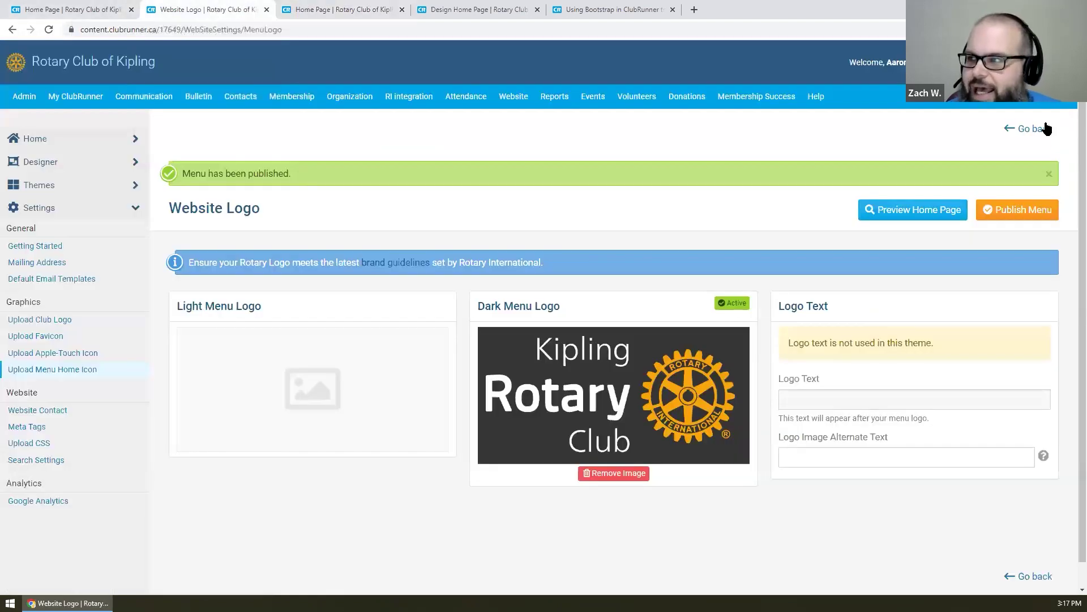
left_click(1046, 128)
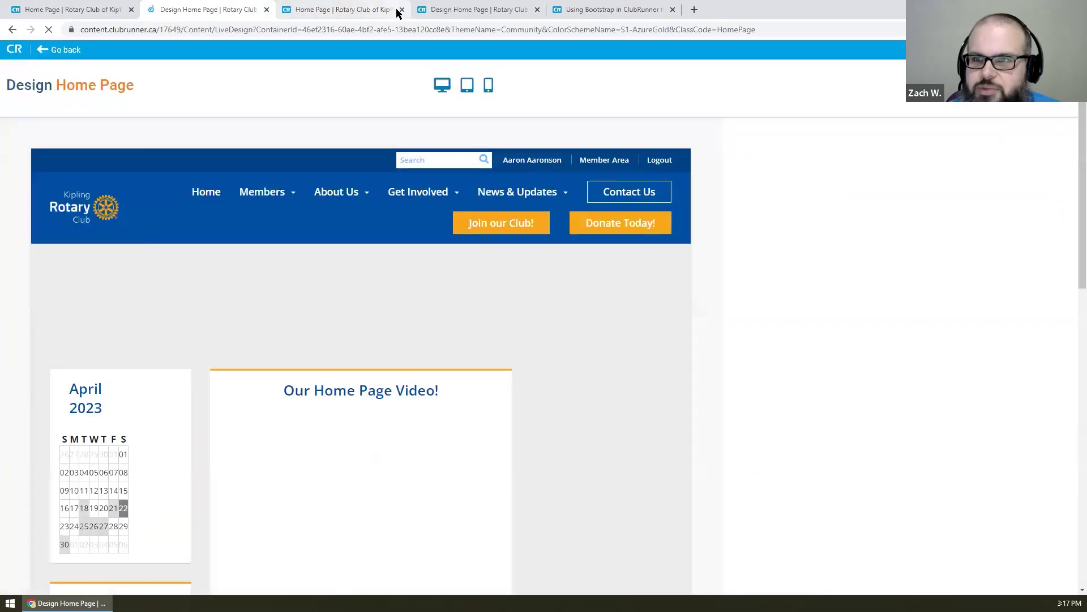
- Close the duplicate Home Page and Design Home Page tabs, then collapse Carousels and expand Preformatted Widgets
left_click(400, 10)
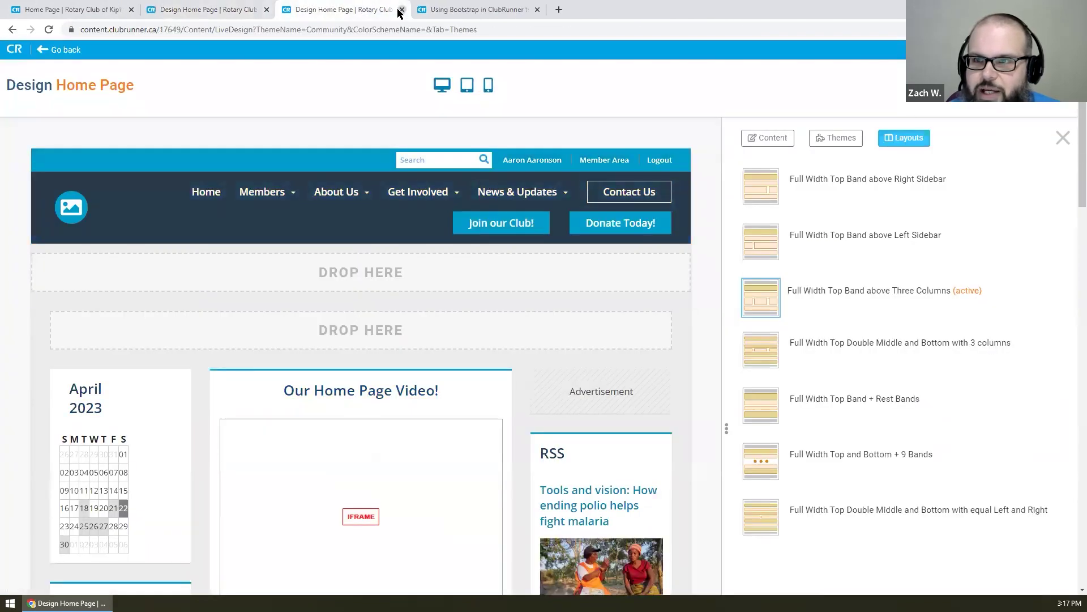
left_click(400, 10)
left_click(223, 8)
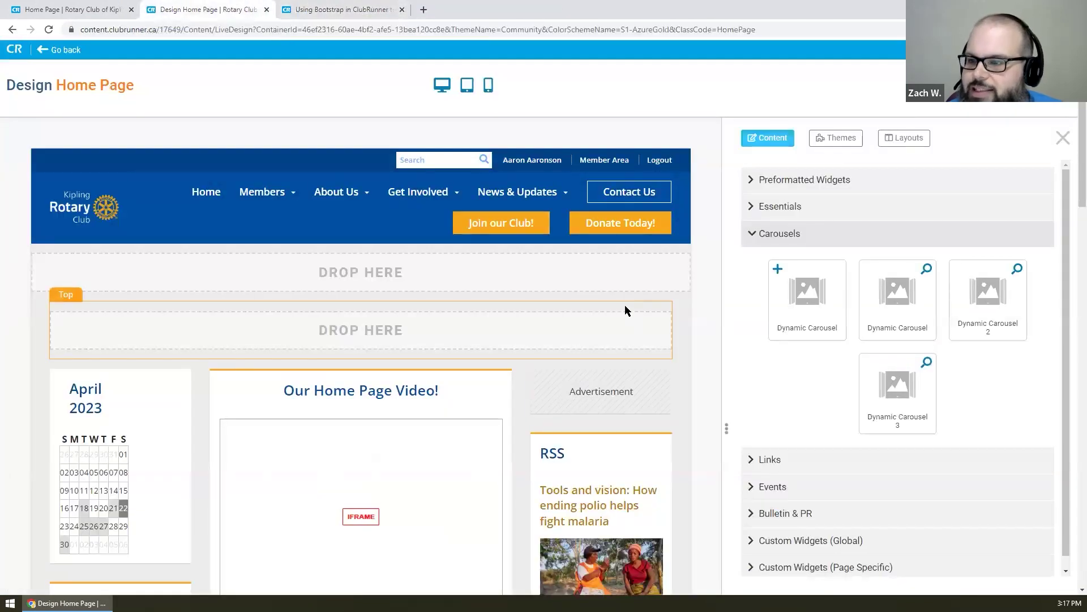
left_click(840, 235)
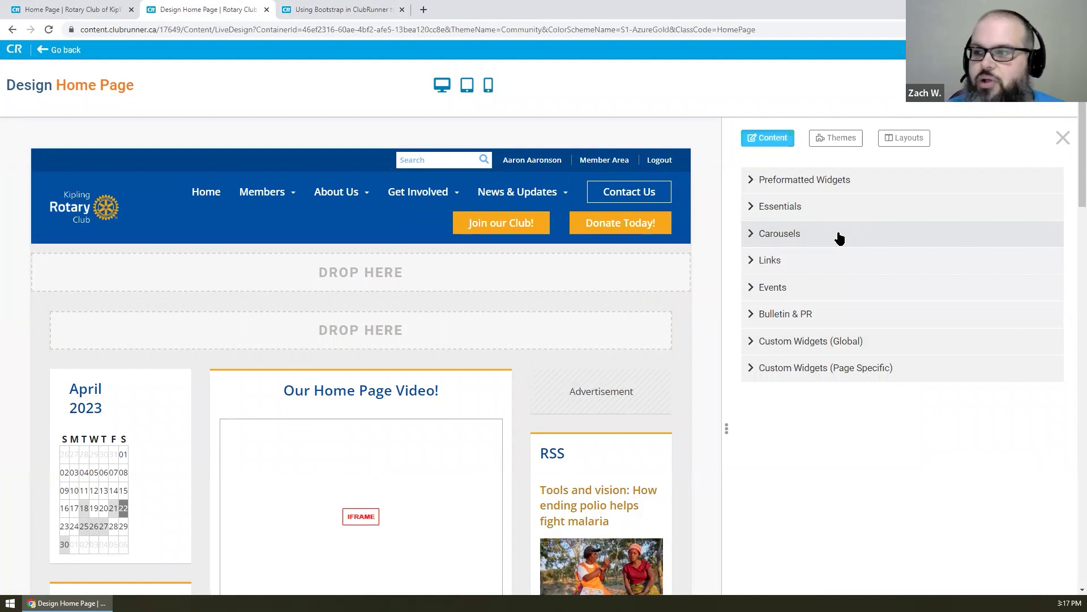
left_click(785, 184)
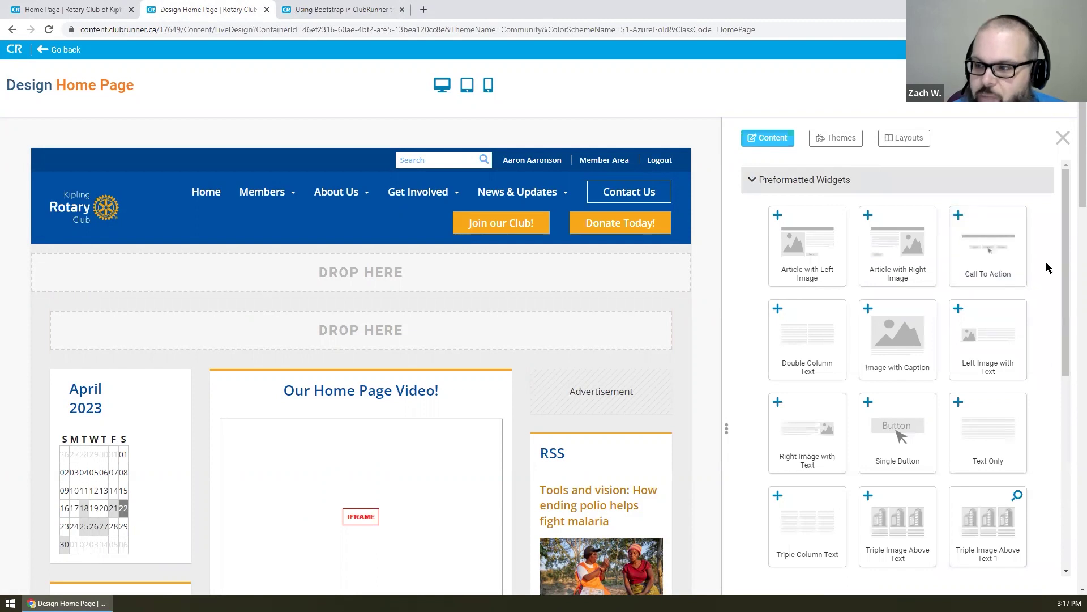
scroll(1045, 262, "down", 5)
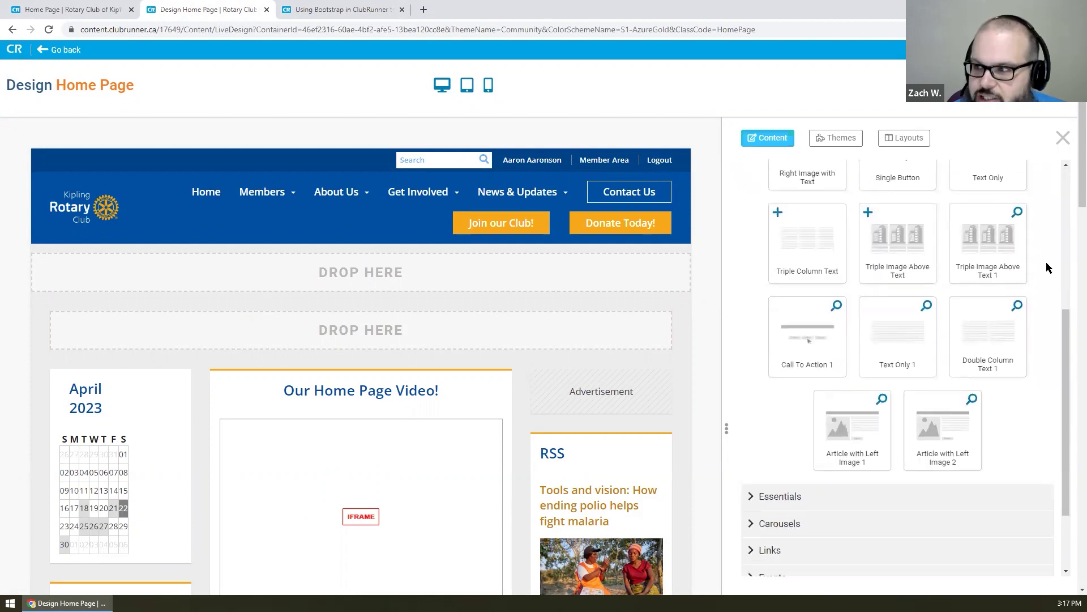
scroll(1046, 262, "up", 5)
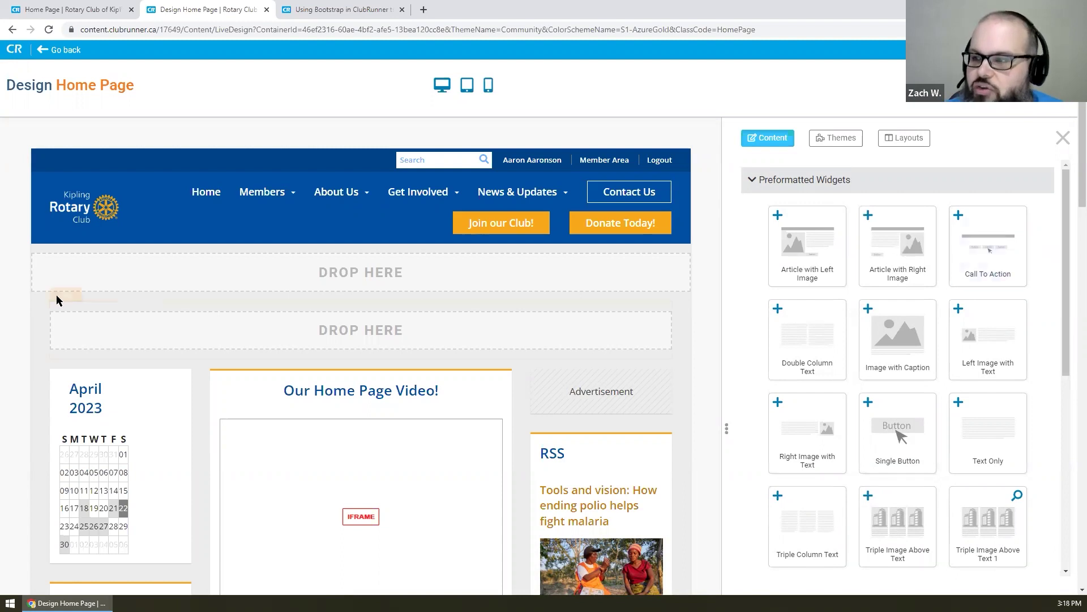
- Drag Article with Left Image, Article with Right Image, then Article with Left Image into the Main column
scroll(332, 299, "down", 1)
left_click_drag(819, 203, 425, 311)
left_click_drag(898, 193, 340, 459)
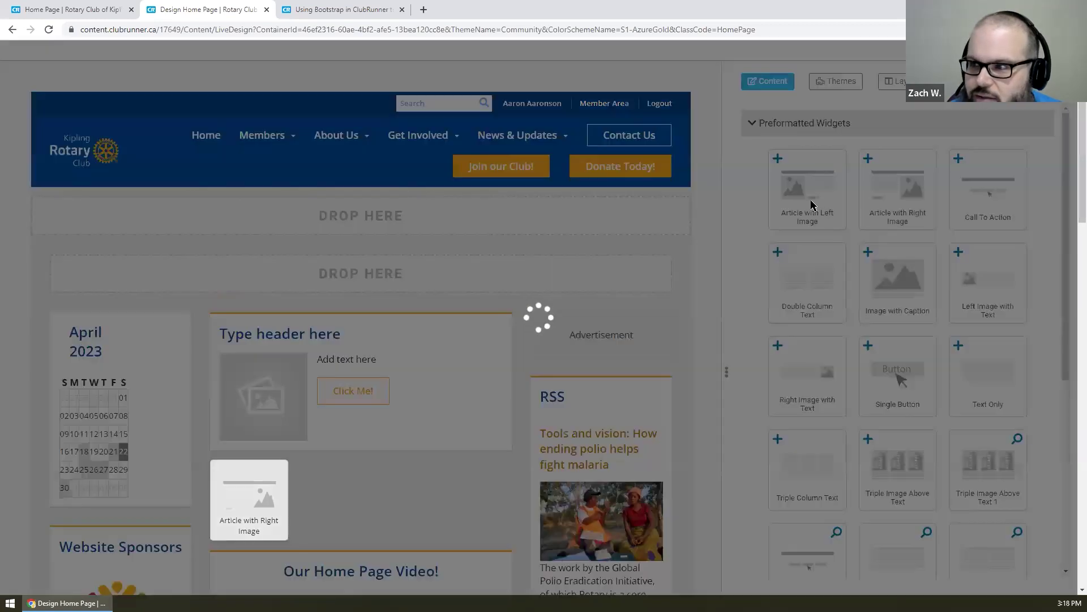
scroll(535, 284, "down", 1)
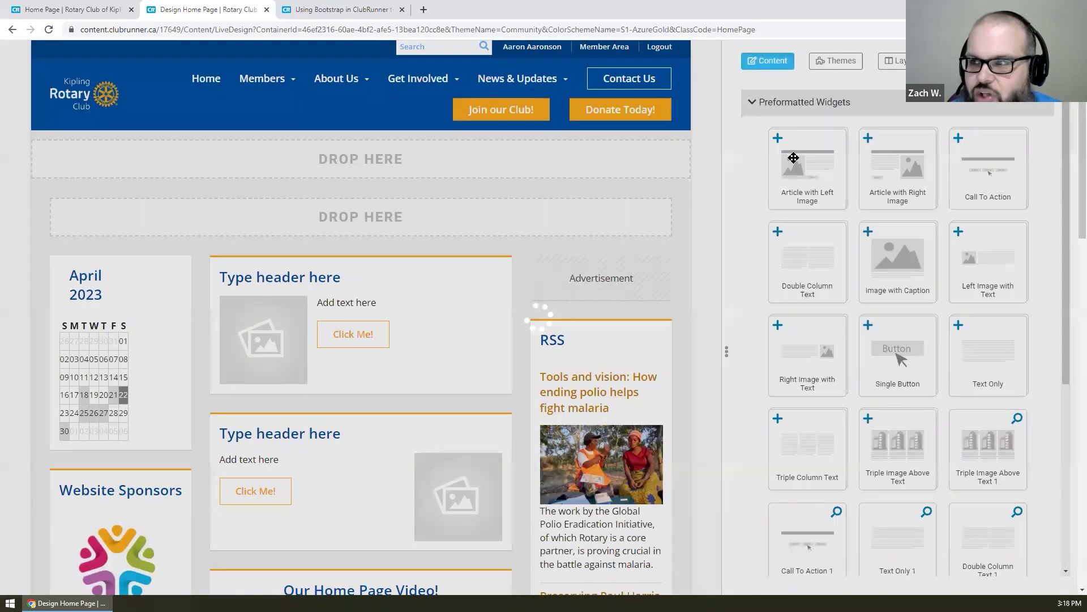
left_click_drag(794, 160, 326, 402)
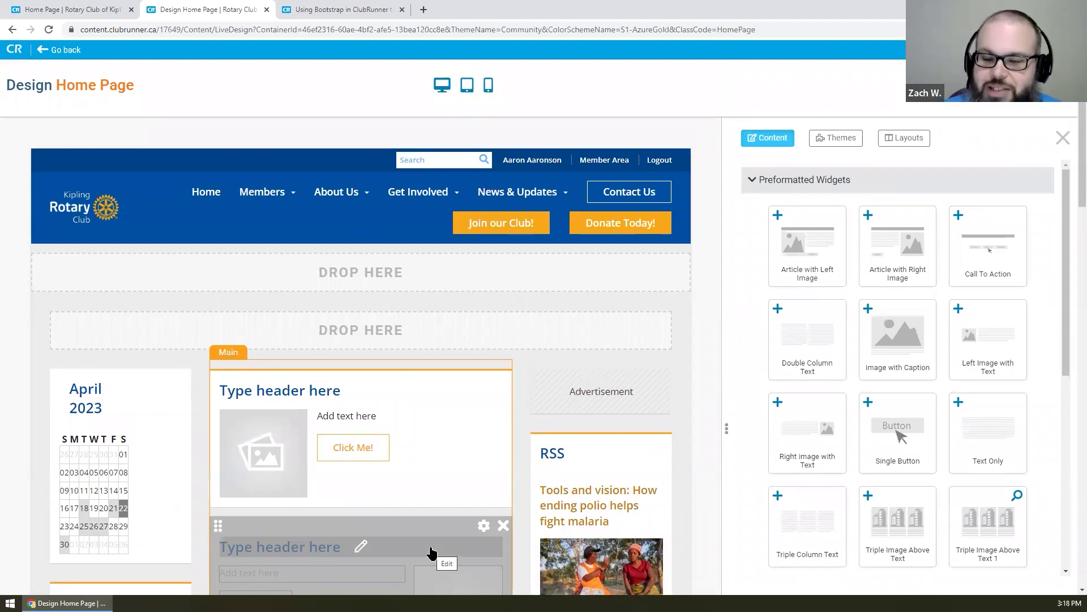
scroll(583, 278, "down", 2)
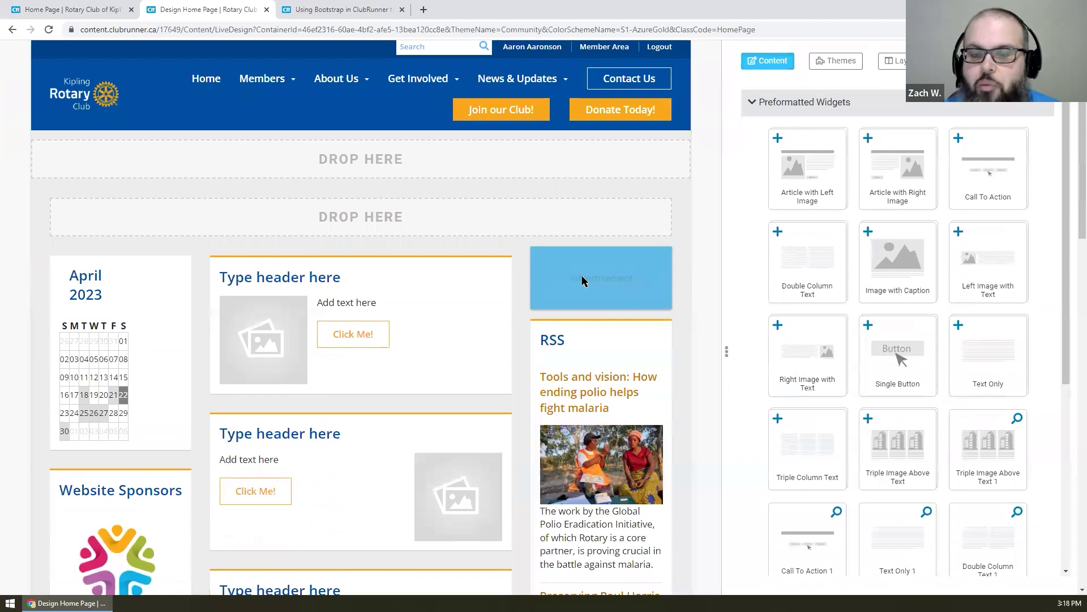
scroll(466, 138, "down", 1)
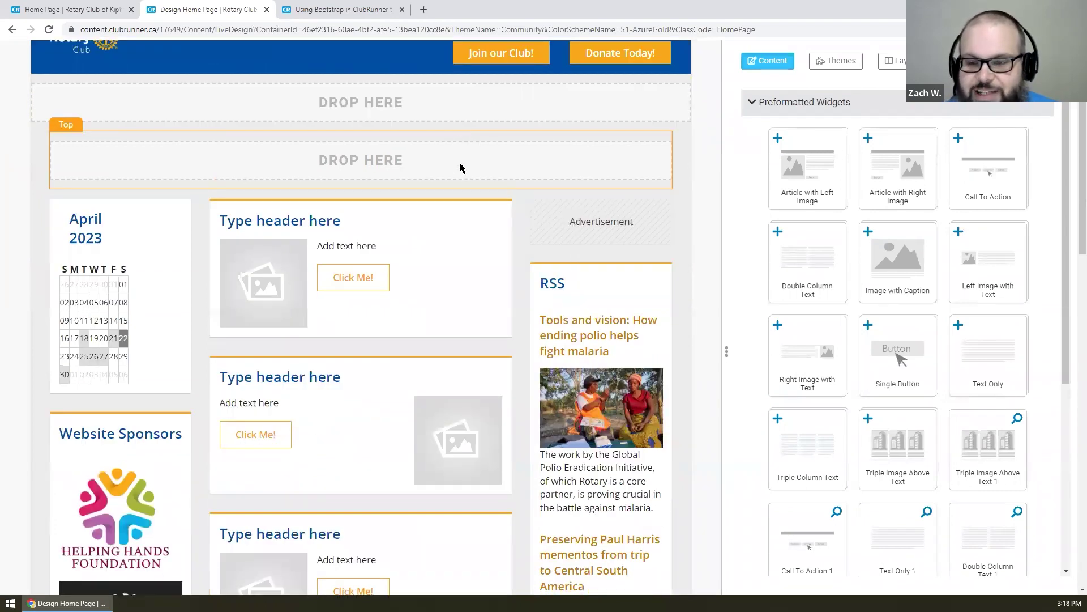
scroll(460, 168, "down", 1)
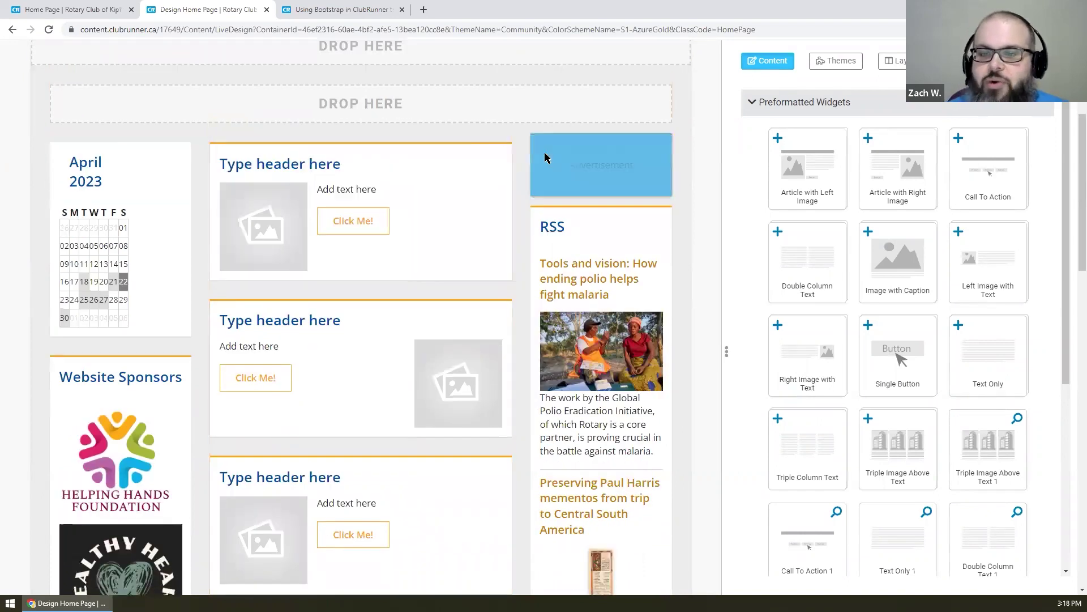
- Replace the first article widget's placeholder header with 'Widget 1'
left_click(377, 163)
triple_click(378, 161)
type("Widget 12")
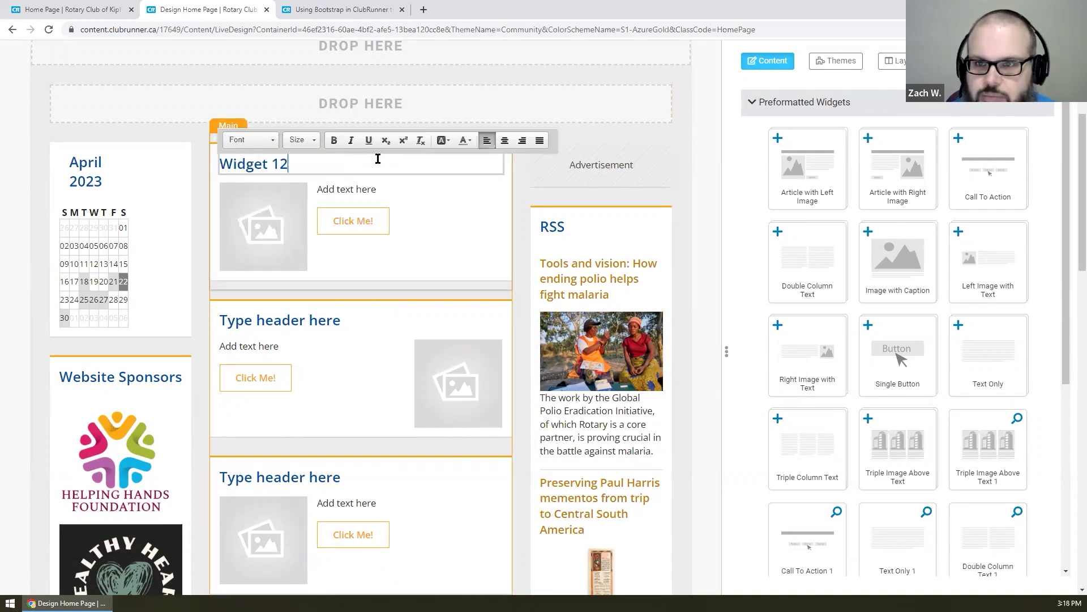
key("BackSpace")
key("Return")
key("BackSpace")
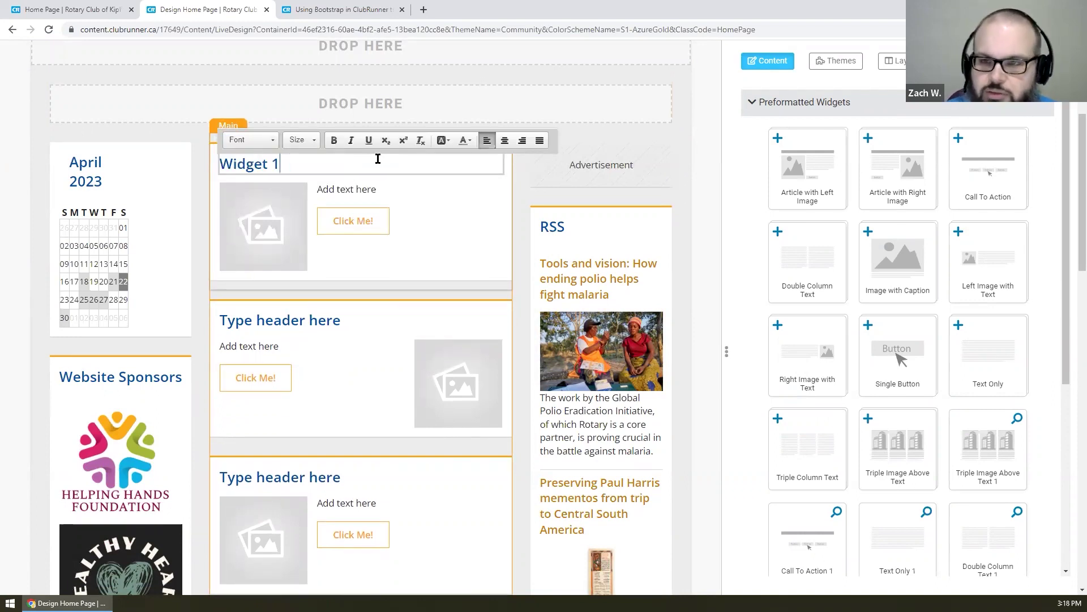
- Retitle the second and third article widget headers 'Widget 2' and 'Widget 3'
left_click(296, 318)
triple_click(296, 318)
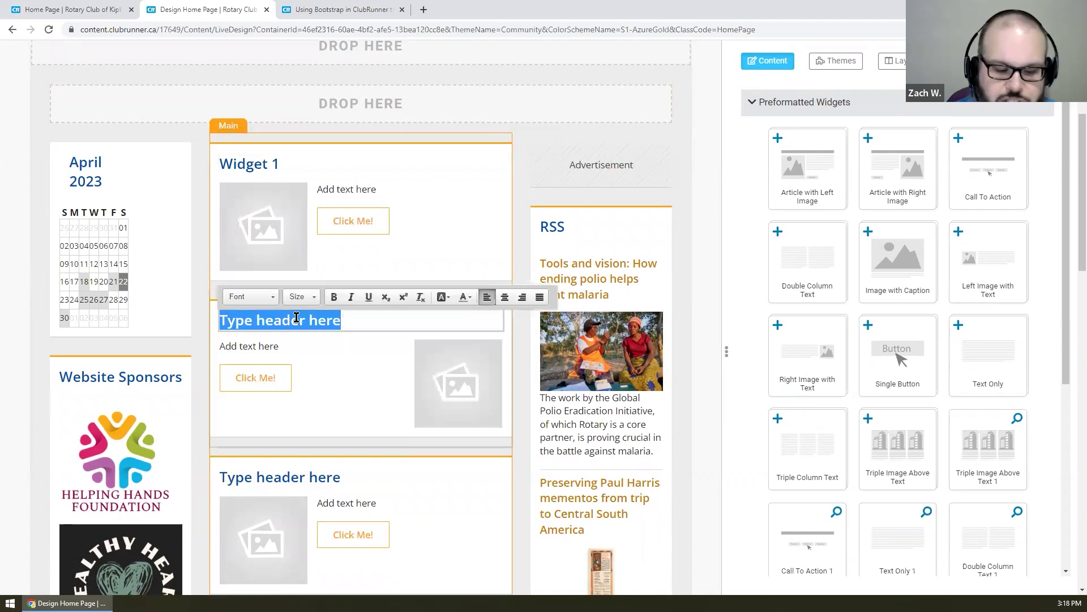
type("Widget 2")
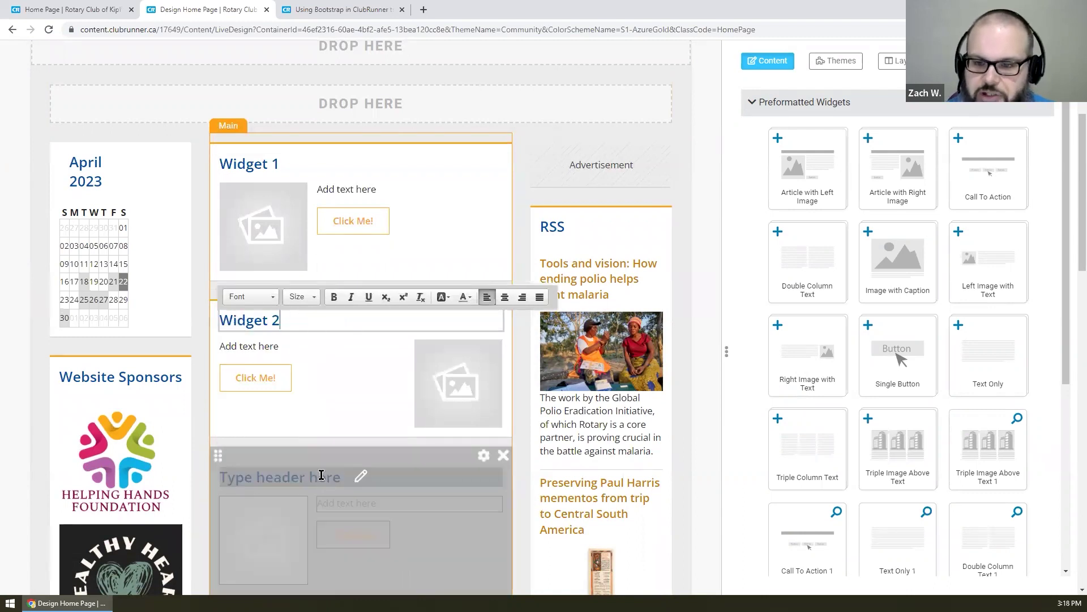
left_click(321, 475)
triple_click(321, 475)
type("Widget3")
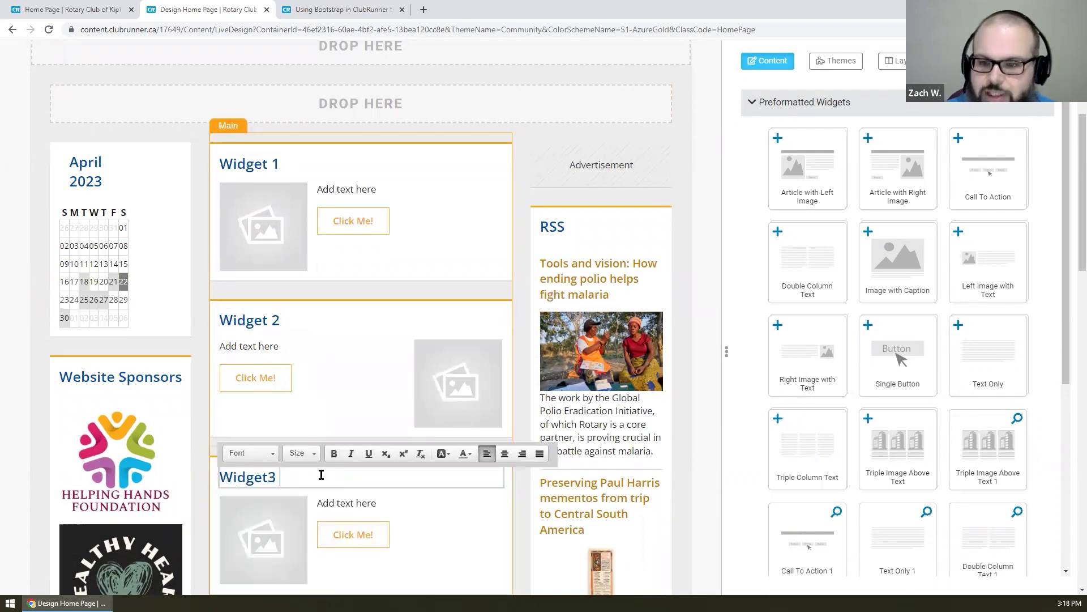
key("BackSpace")
key("BackSpace")
type("3")
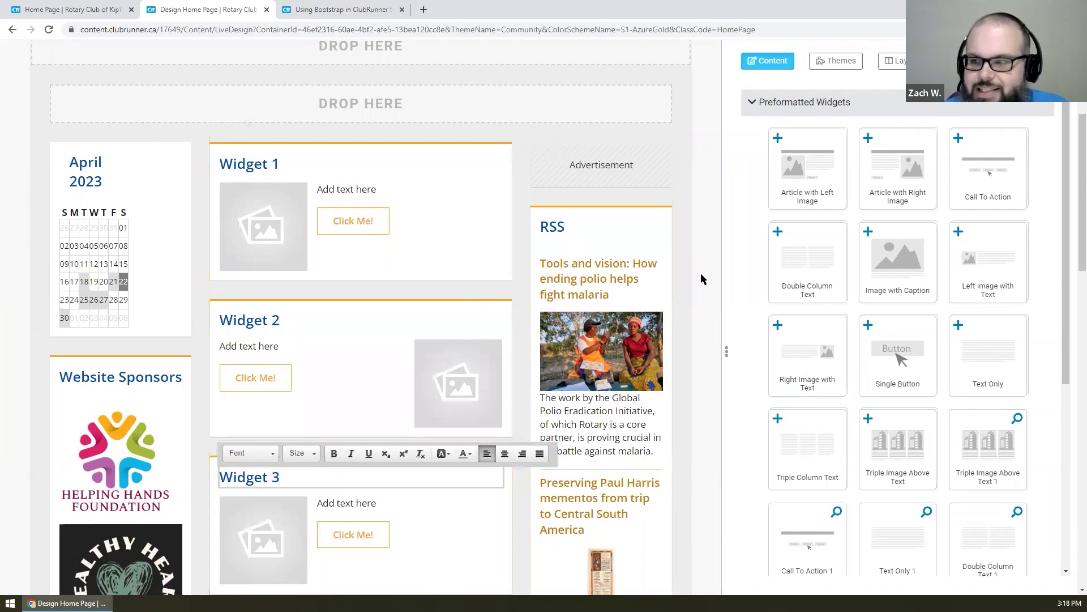
left_click(703, 282)
scroll(702, 286, "down", 2)
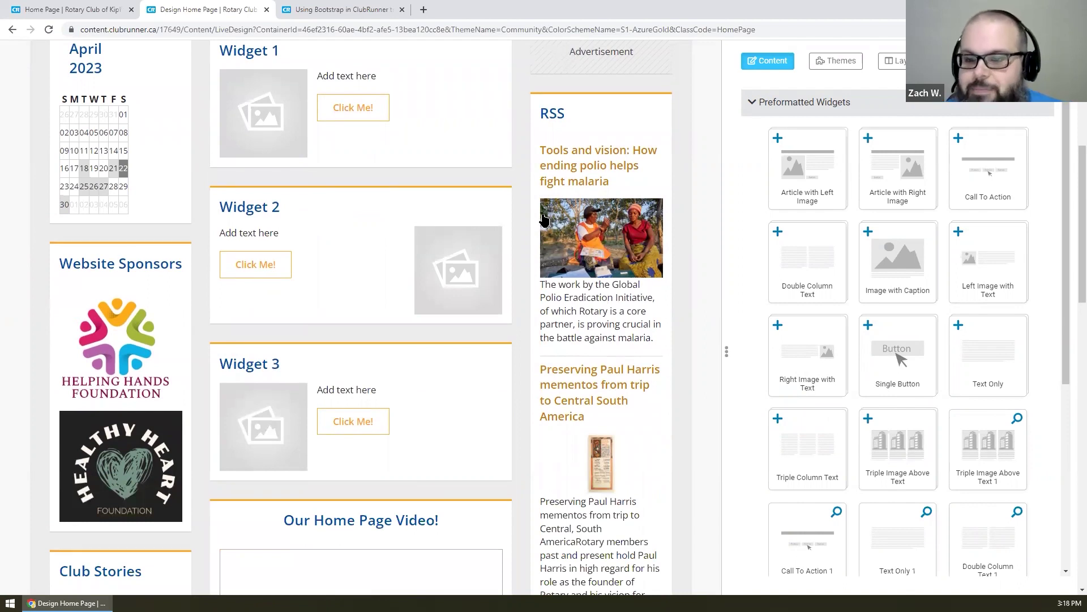
scroll(448, 227, "up", 1)
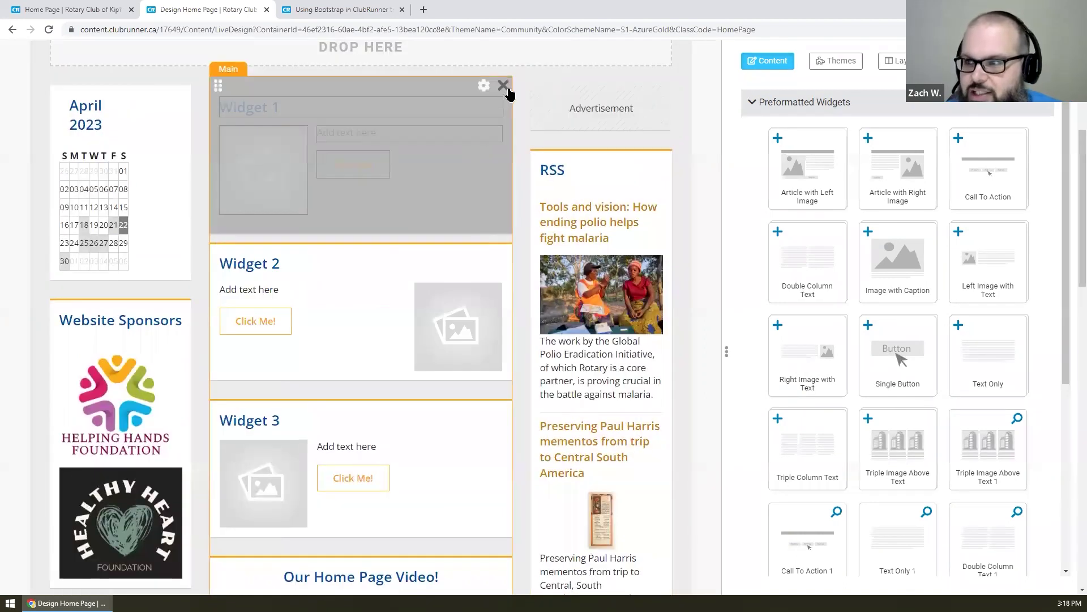
- Delete the Widget 1, Widget 2 and Widget 3 article widgets from the main column
left_click(504, 87)
left_click(505, 87)
left_click(504, 87)
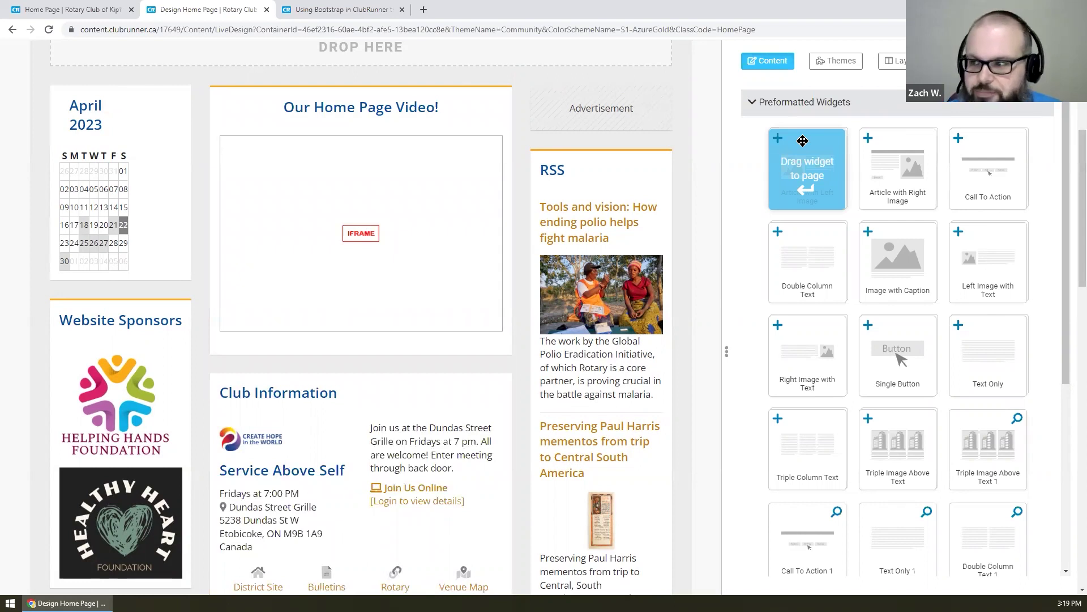
scroll(803, 141, "down", 1)
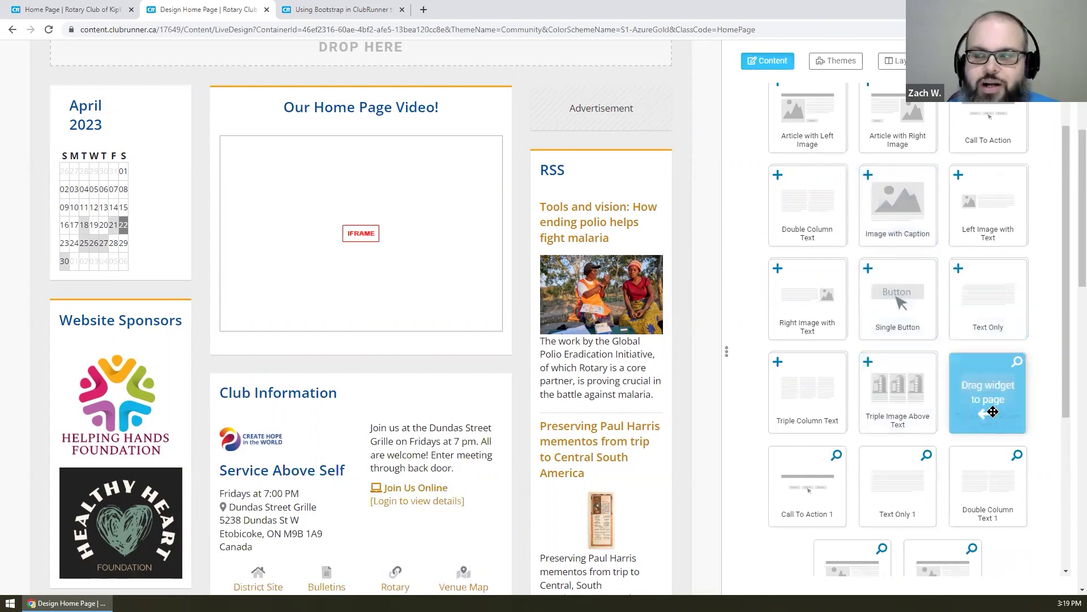
left_click_drag(992, 407, 1018, 367)
left_click(1018, 362)
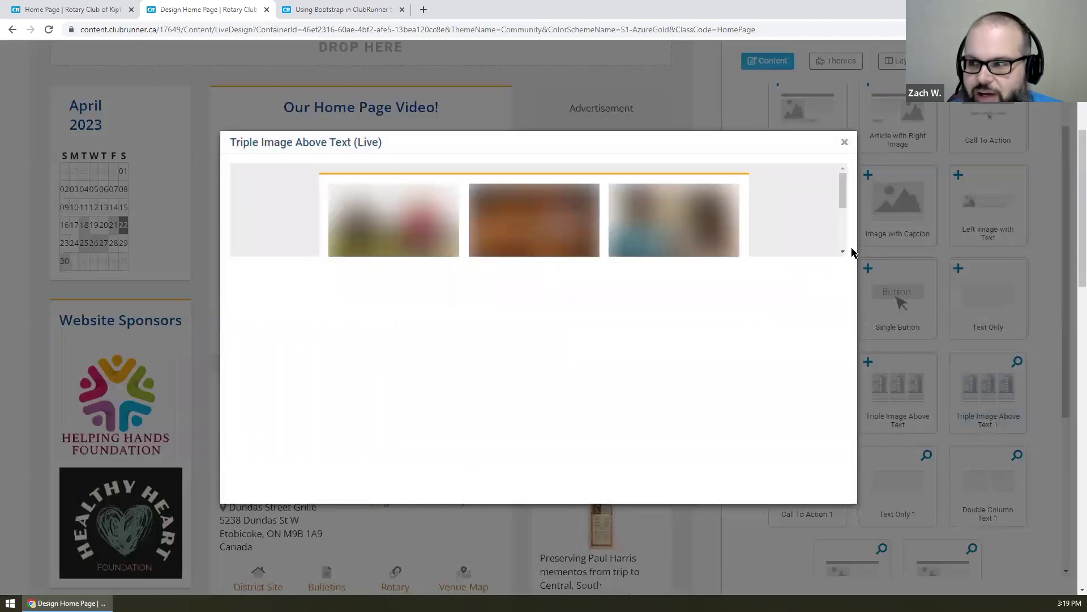
scroll(801, 202, "down", 2)
scroll(801, 201, "up", 1)
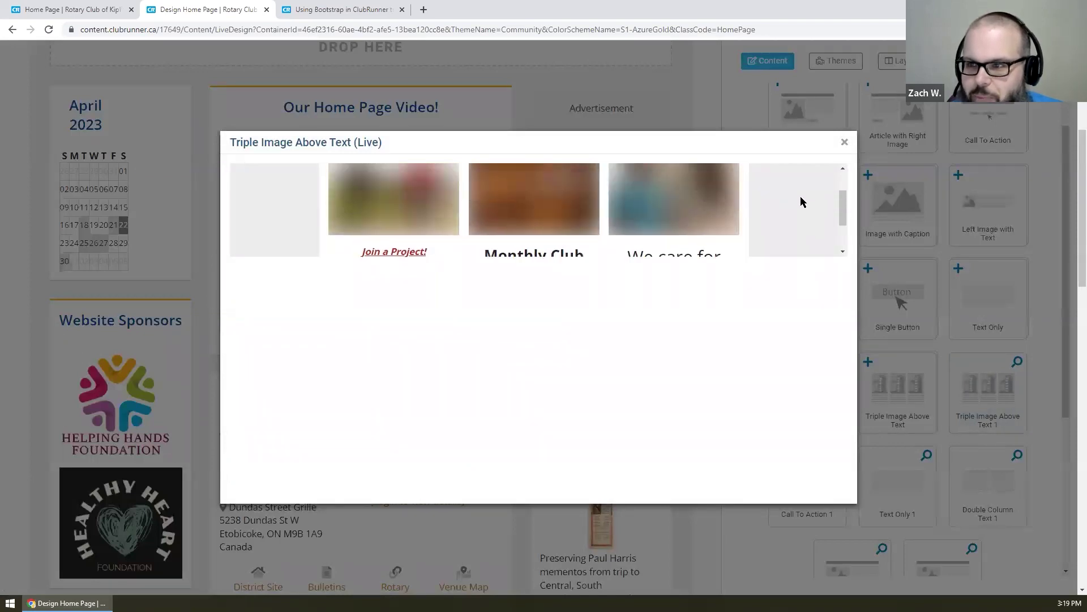
left_click(844, 143)
left_click_drag(998, 390, 331, 108)
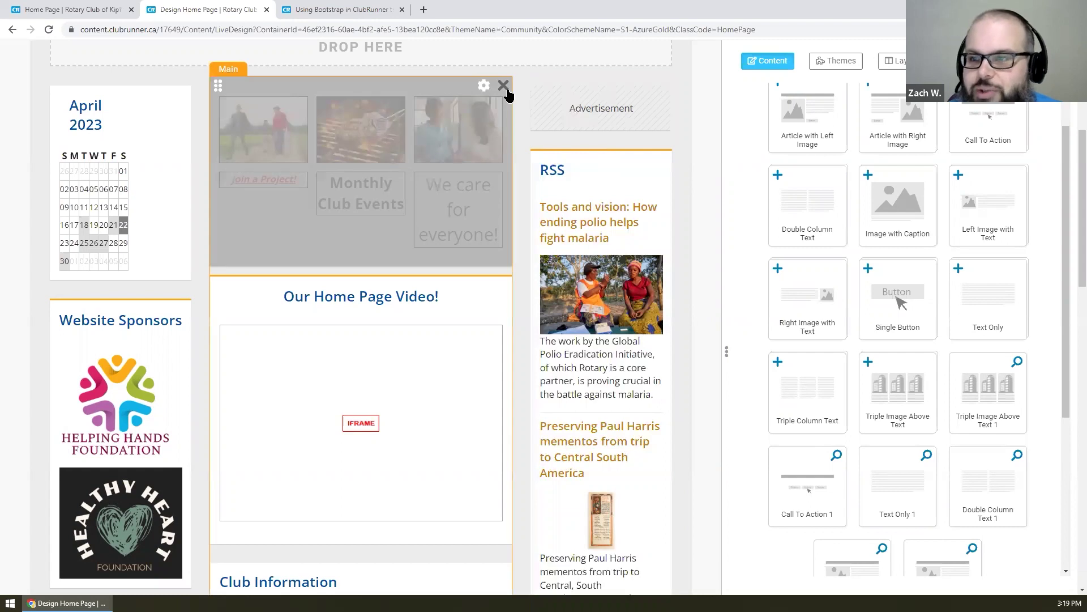
left_click(506, 88)
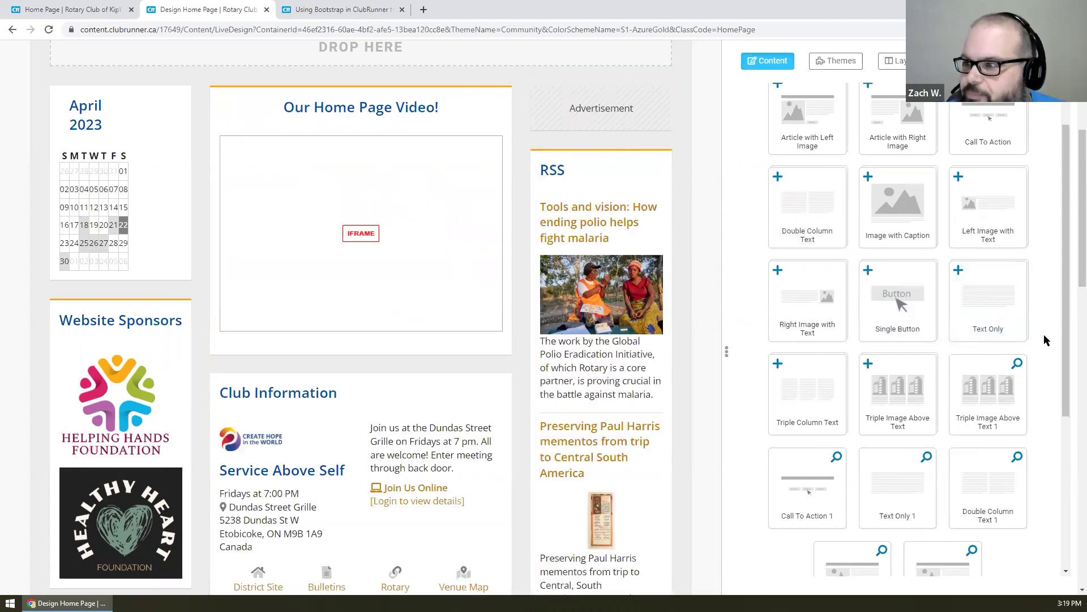
scroll(1047, 339, "up", 1)
- Collapse the Preformatted Widgets group and expand the Essentials widget group in the Content panel
left_click(834, 106)
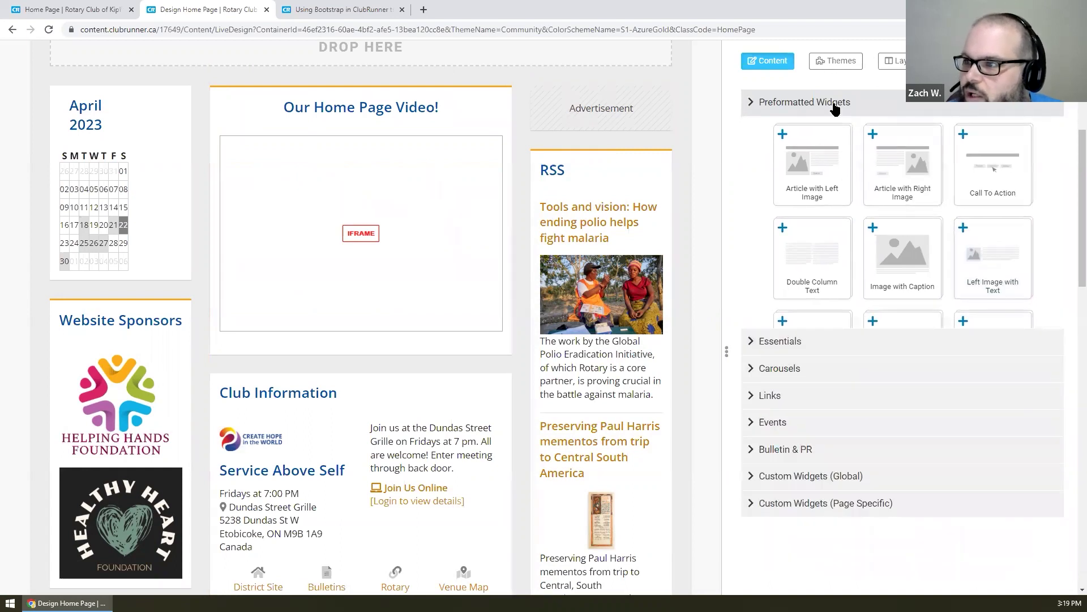
left_click(825, 101)
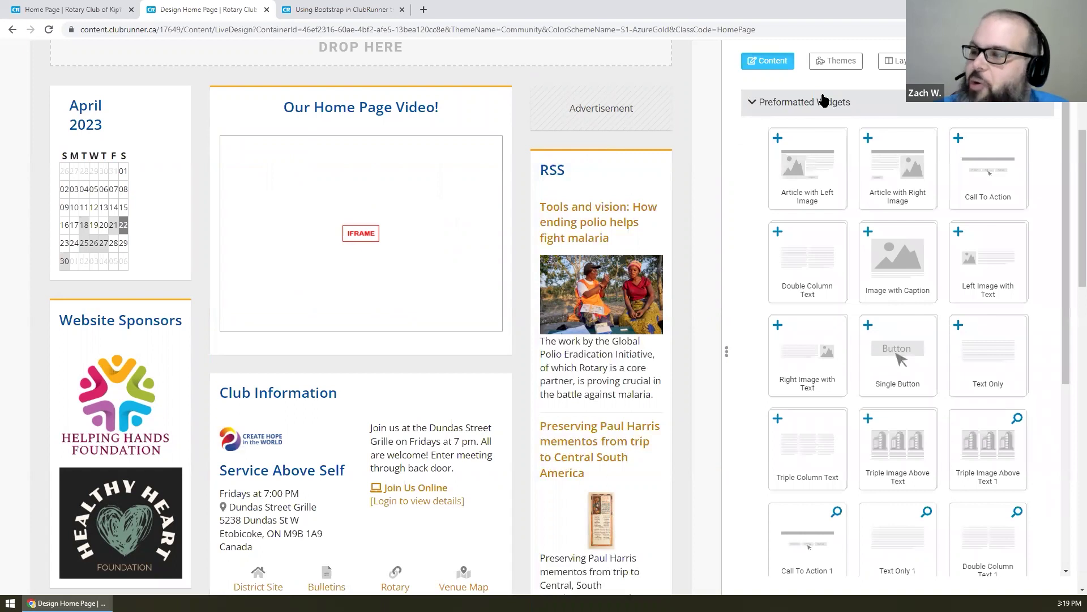
left_click(824, 101)
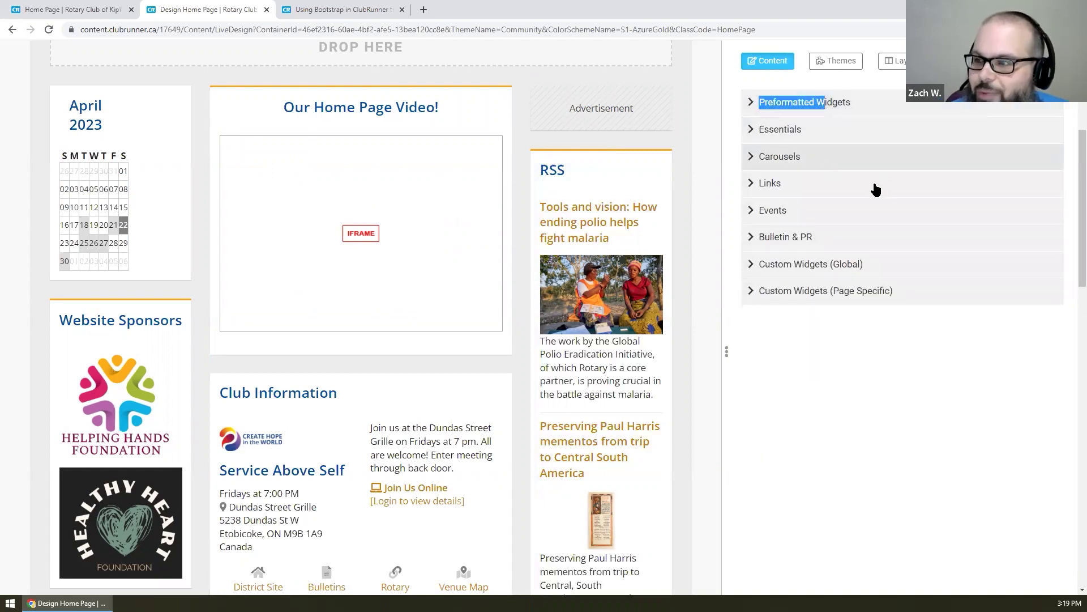
left_click(733, 161)
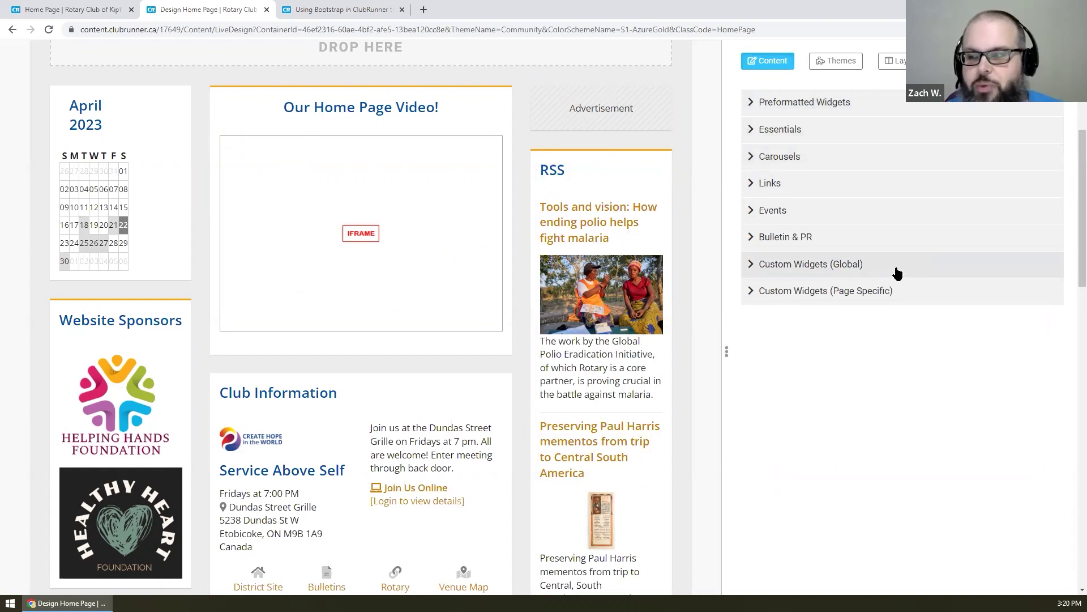
left_click(847, 133)
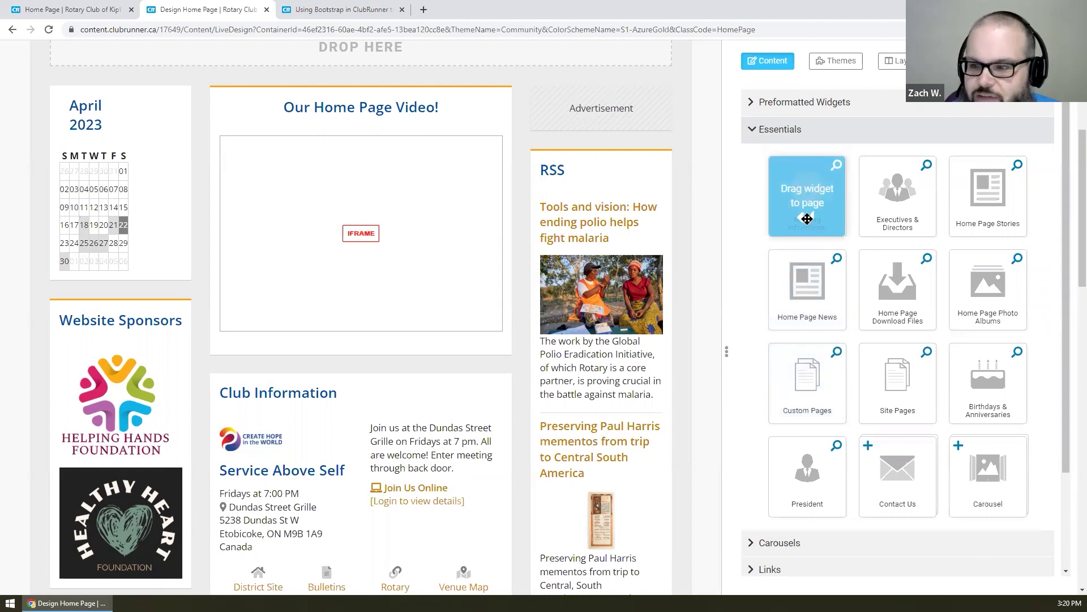
- Add Executives & Directors above the RSS feed in the right column, then delete it again
scroll(485, 405, "down", 1)
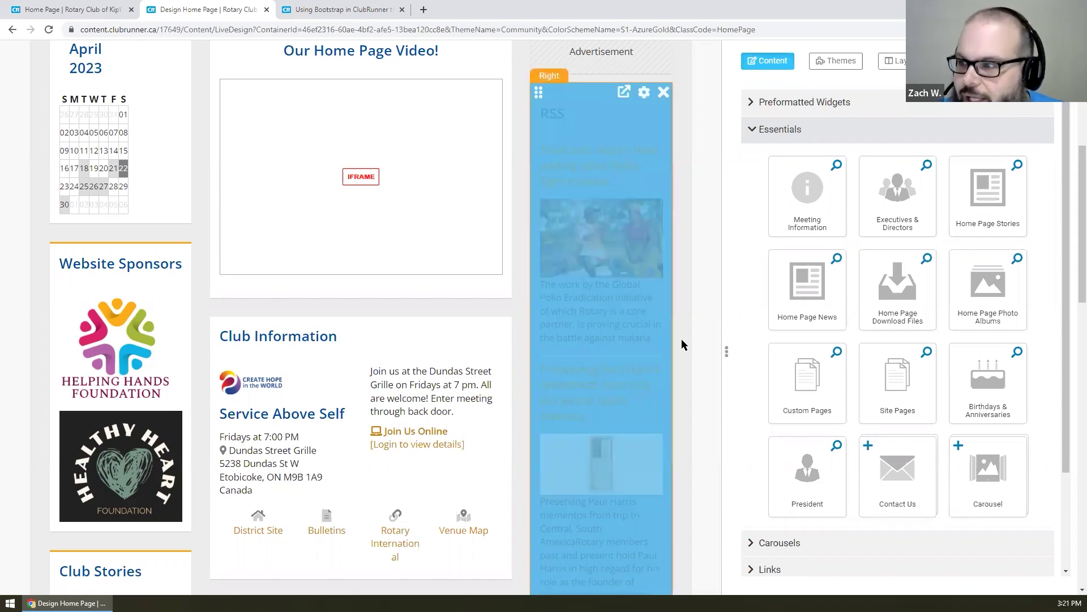
left_click_drag(923, 225, 617, 99)
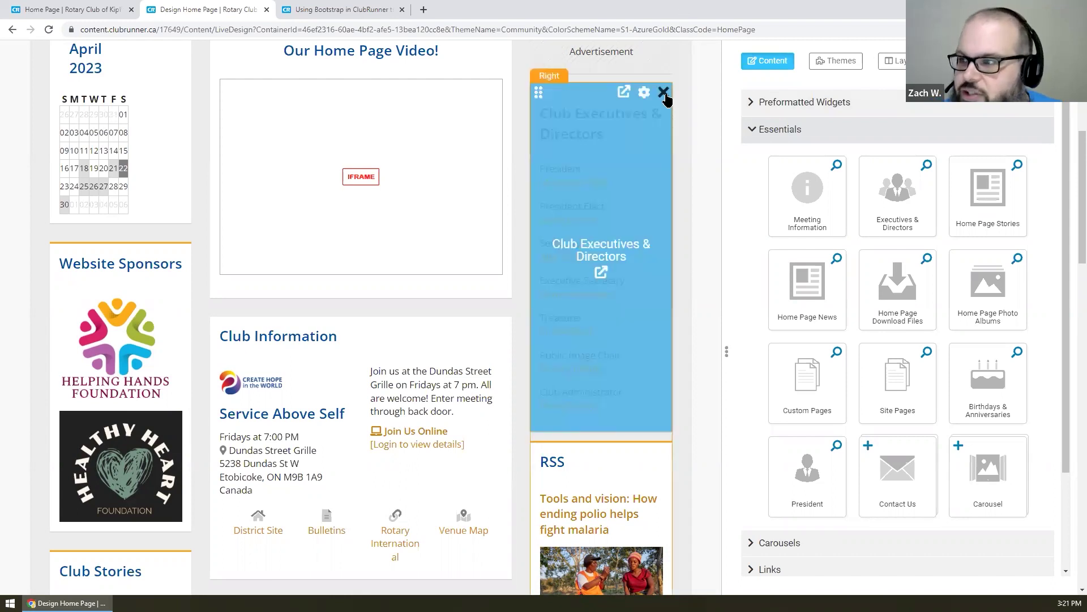
left_click(664, 92)
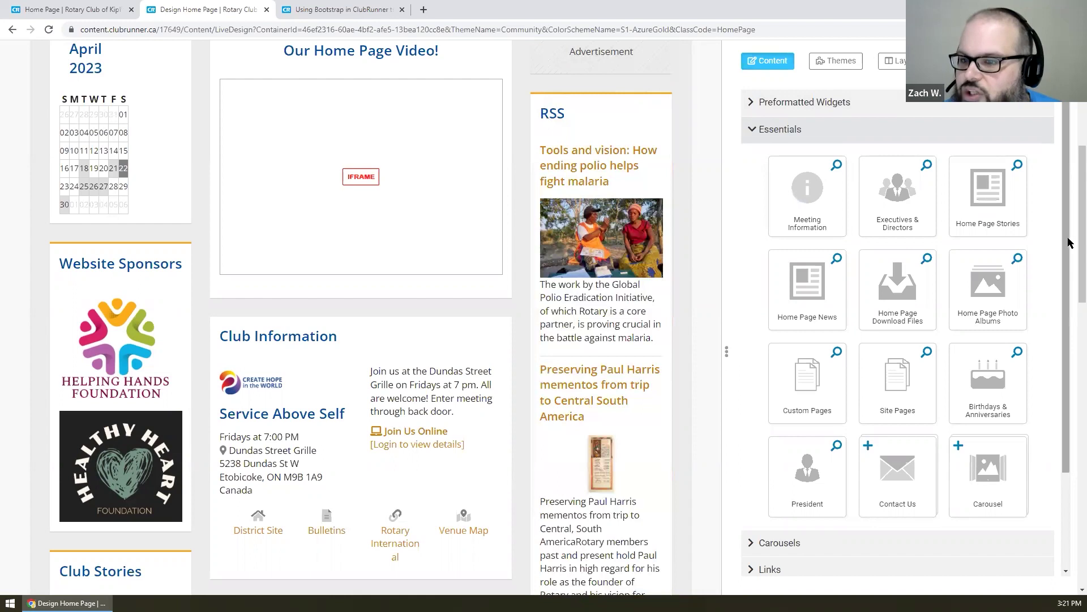
- Delete the Bulletins widget and move Club Stories into the middle column below Club Information
scroll(502, 250, "down", 6)
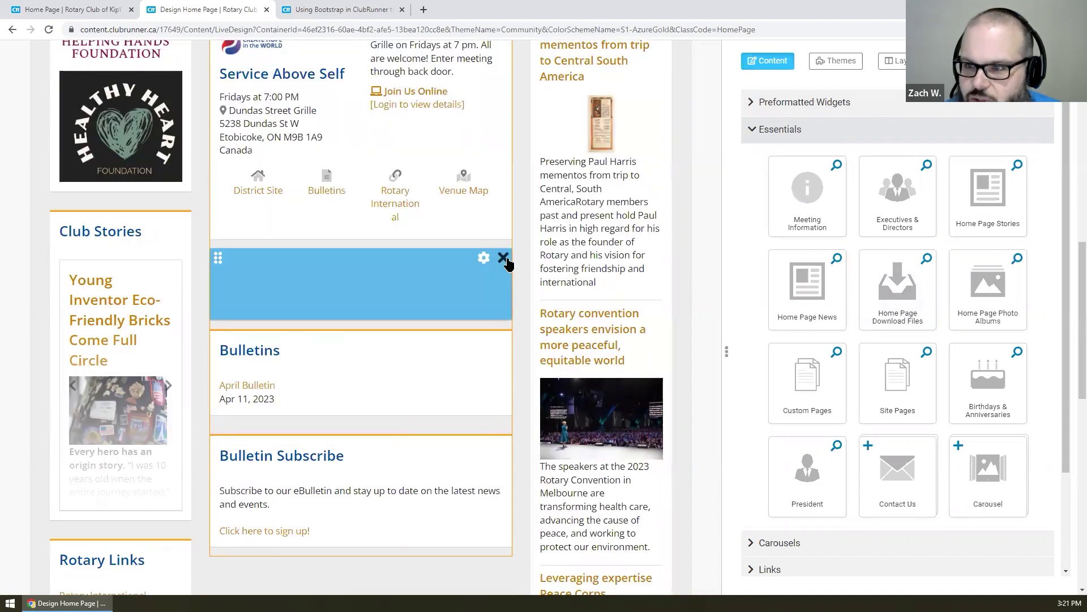
left_click(503, 257)
scroll(326, 303, "down", 6)
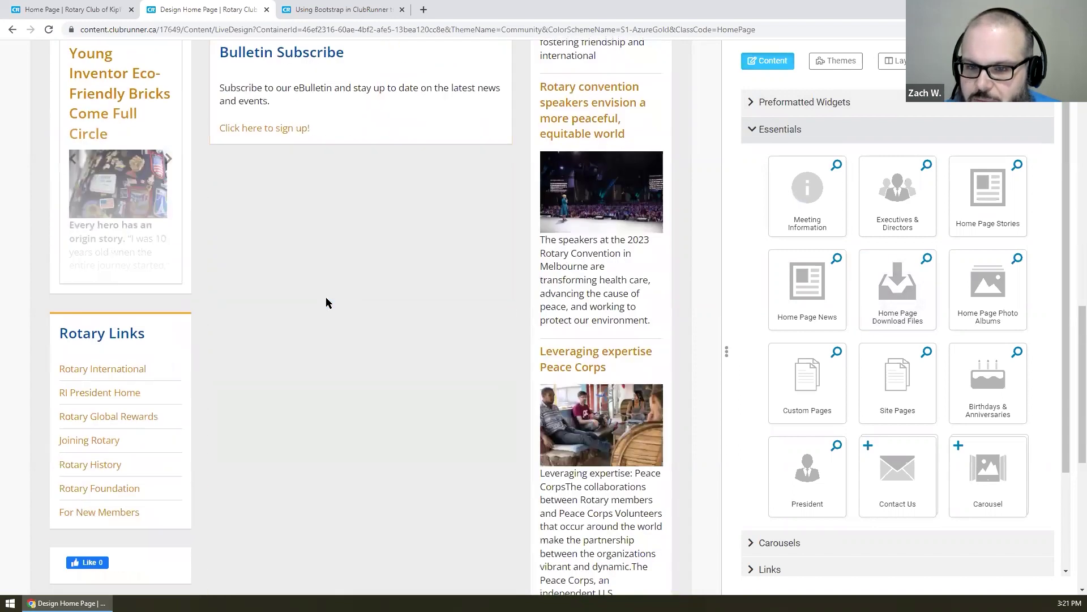
scroll(326, 303, "up", 9)
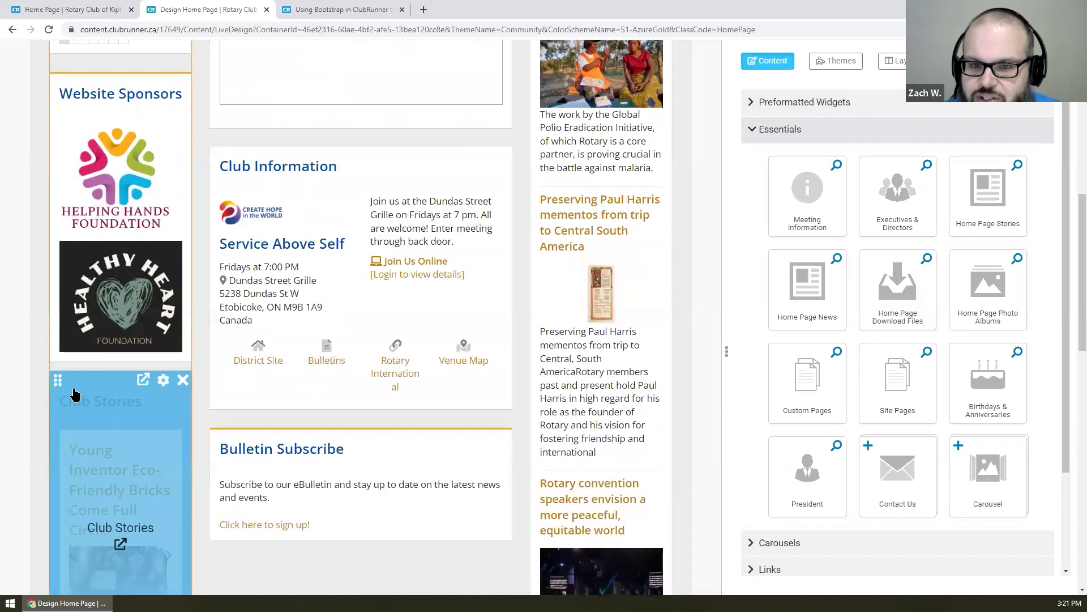
left_click_drag(58, 381, 339, 368)
scroll(538, 224, "down", 4)
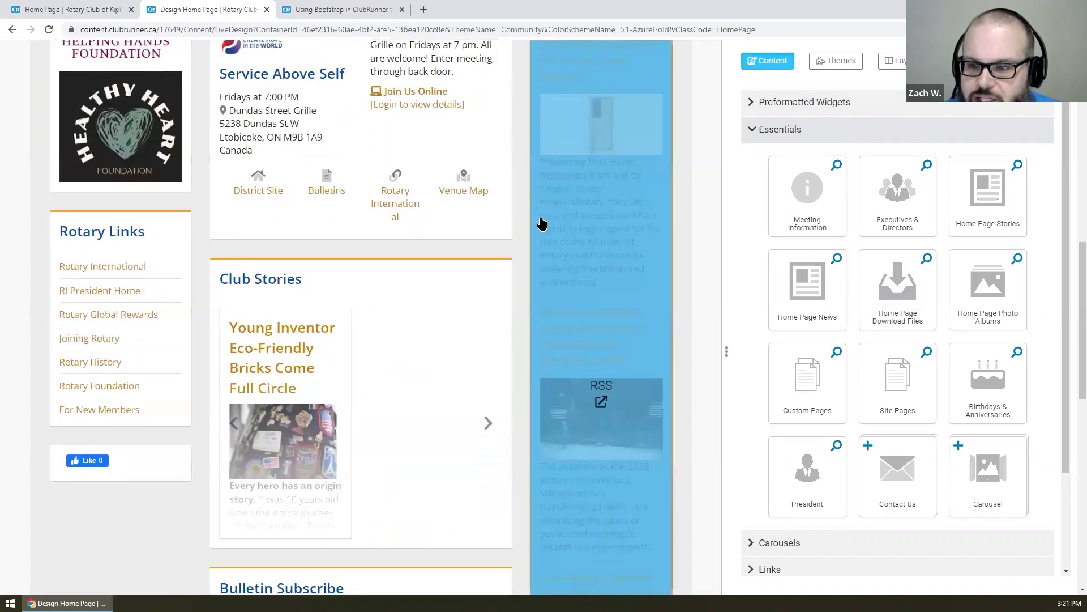
scroll(491, 213, "up", 9)
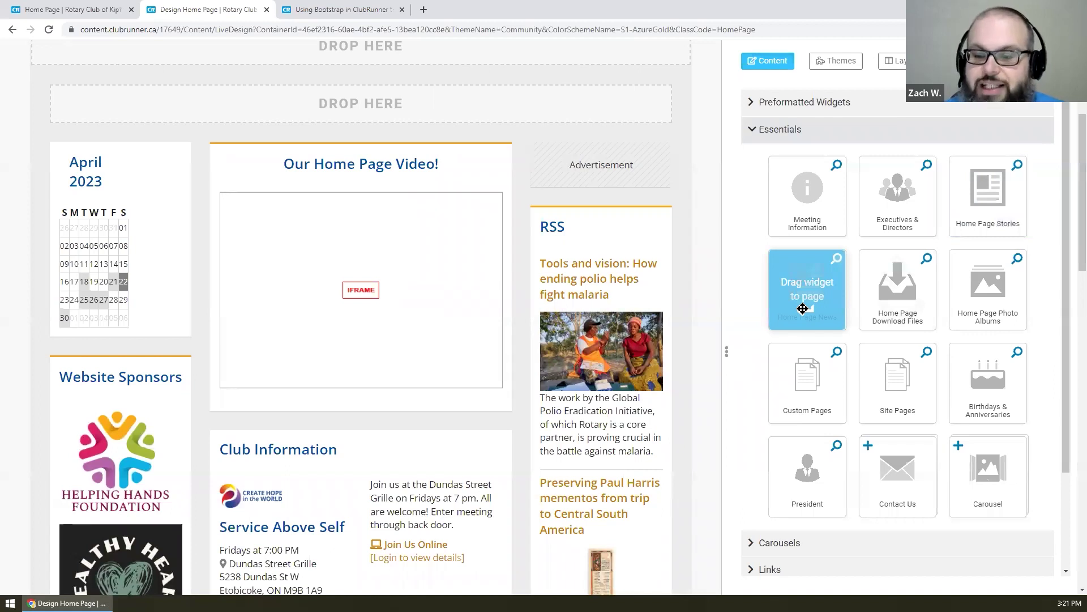
scroll(688, 253, "down", 8)
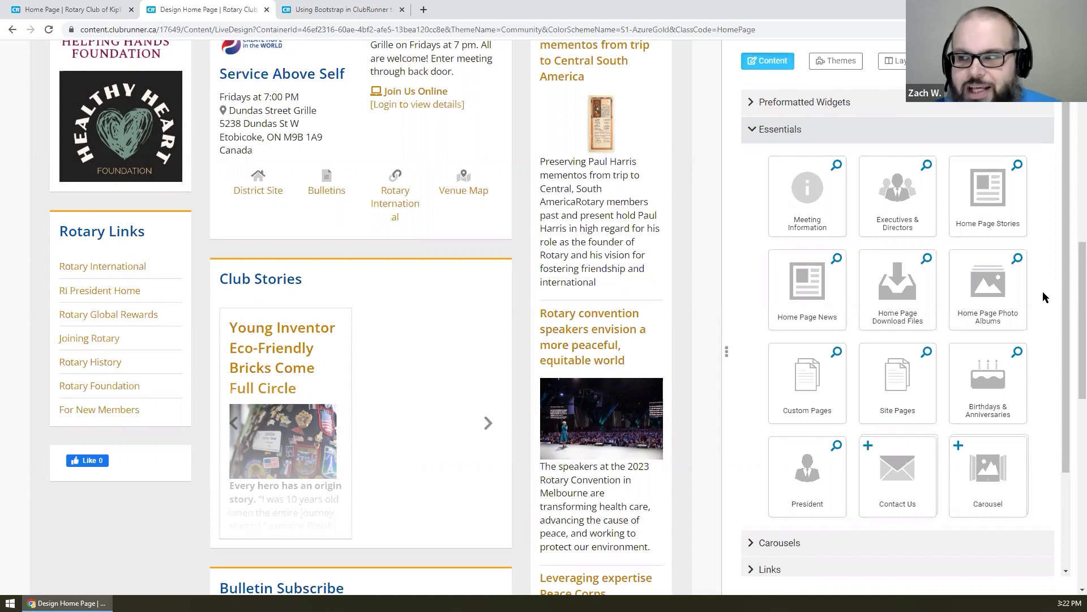
left_click(1018, 259)
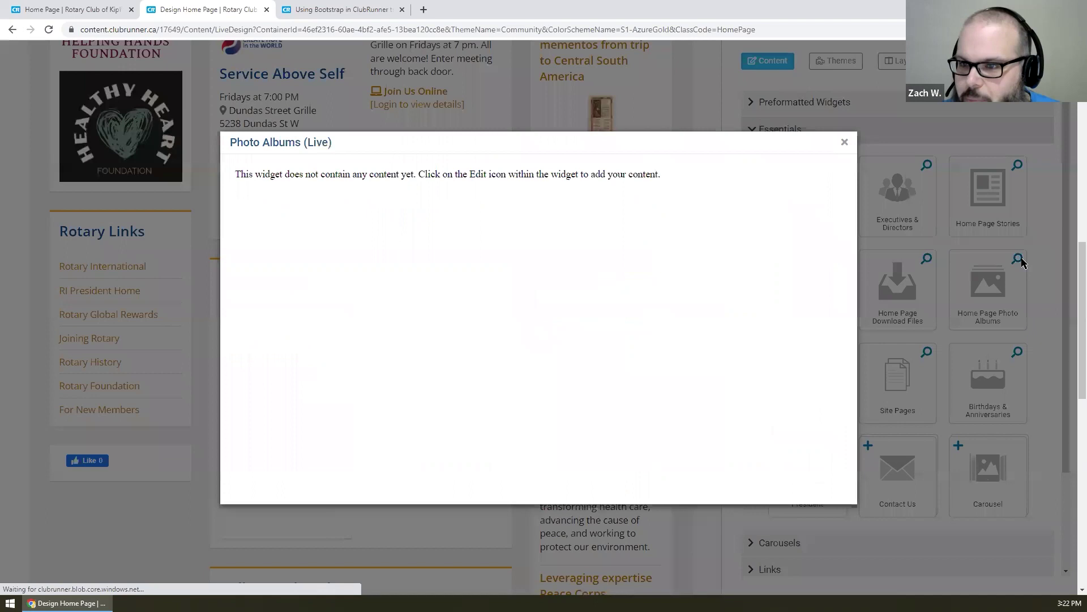
left_click(845, 143)
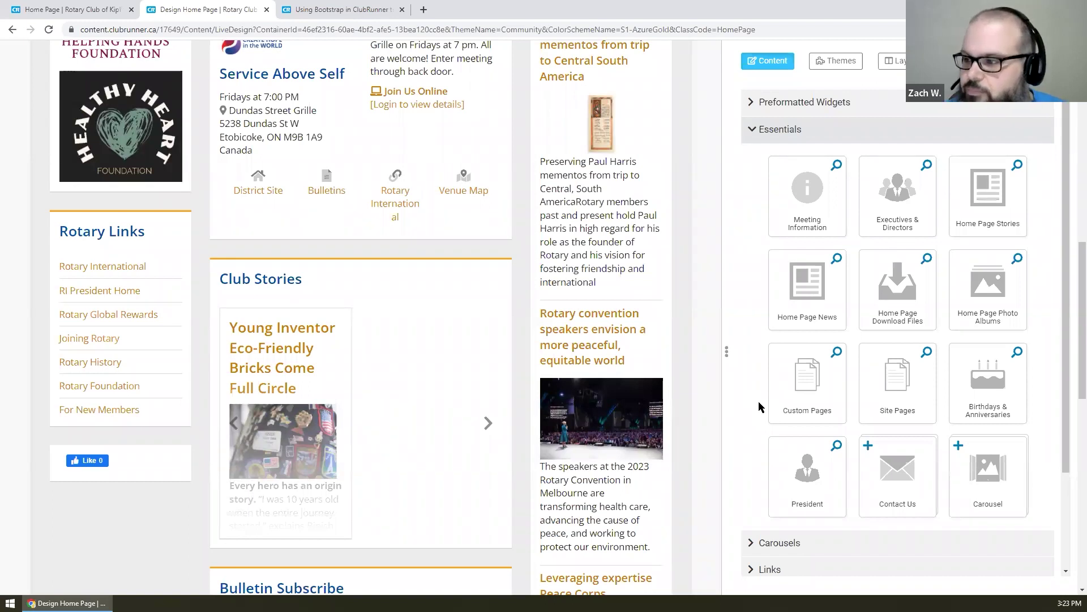
scroll(1031, 360, "down", 1)
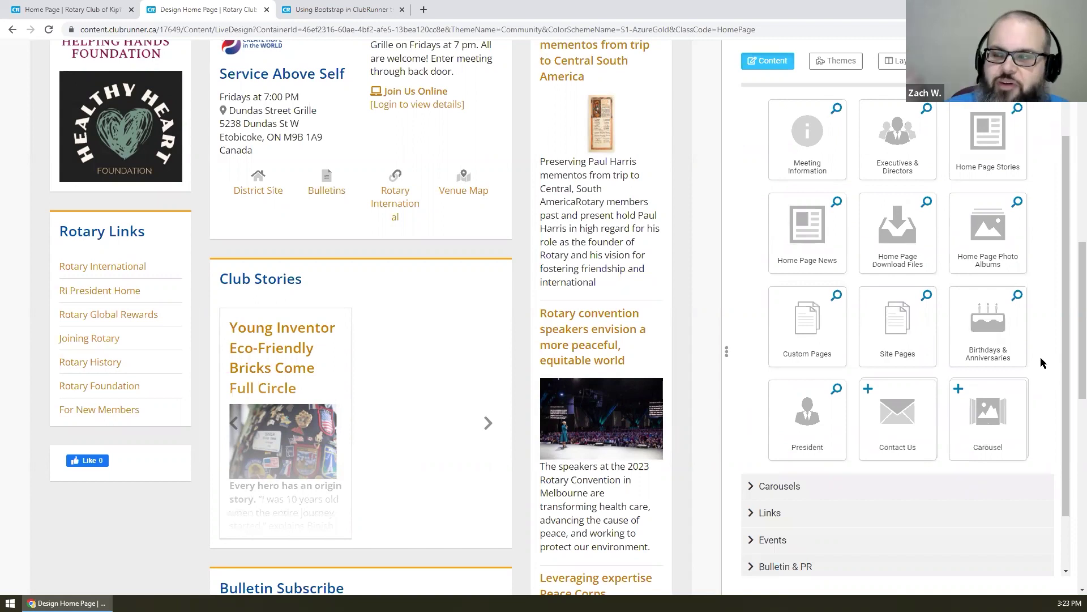
left_click(1017, 294)
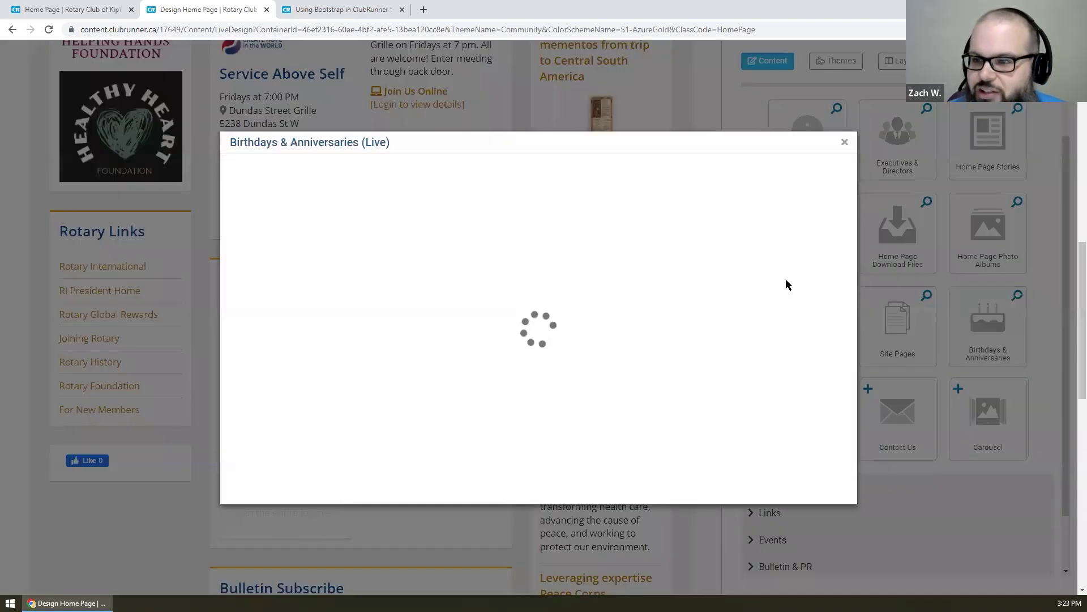
scroll(583, 221, "down", 4)
scroll(585, 219, "down", 1)
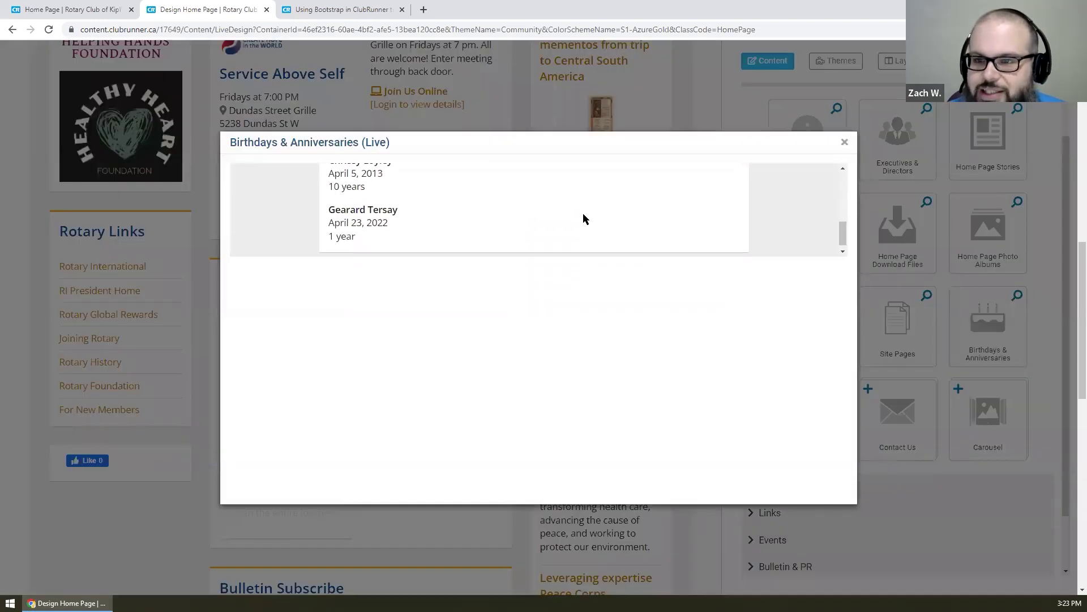
scroll(585, 218, "up", 3)
scroll(584, 219, "up", 3)
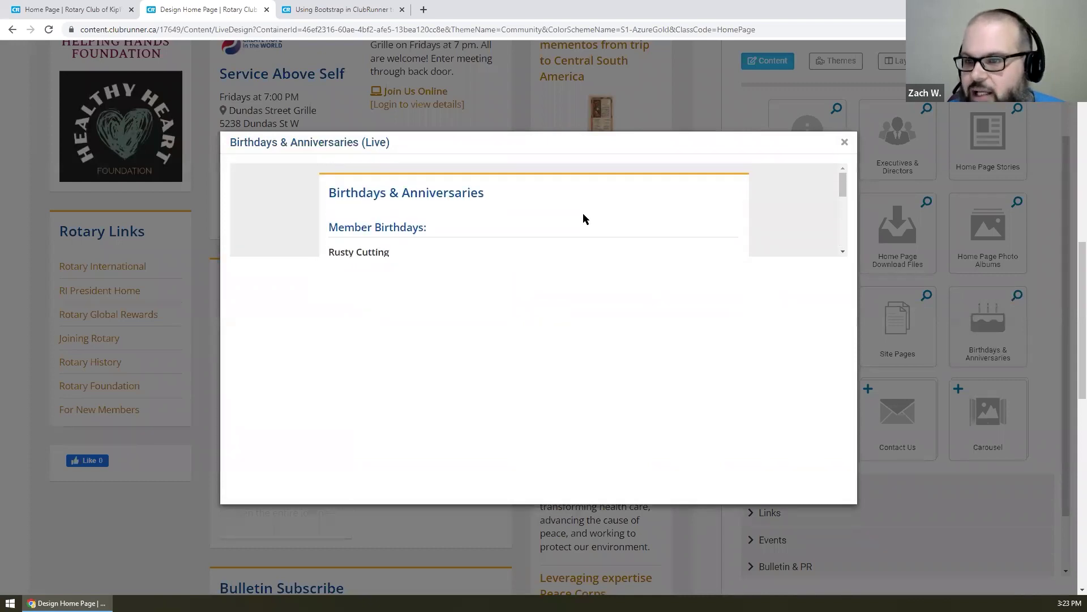
scroll(584, 219, "down", 2)
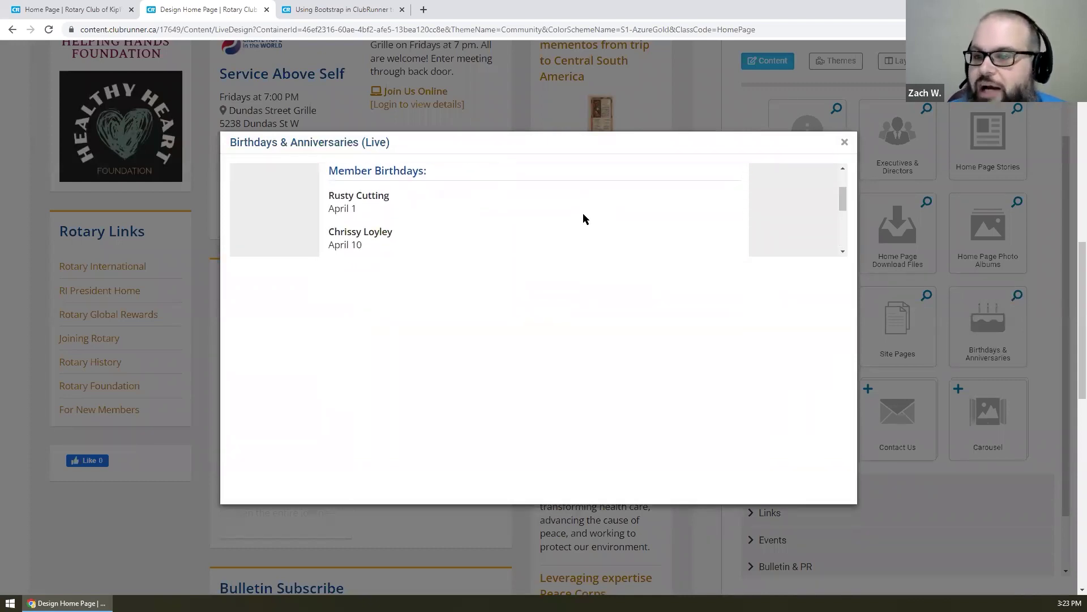
scroll(589, 216, "down", 1)
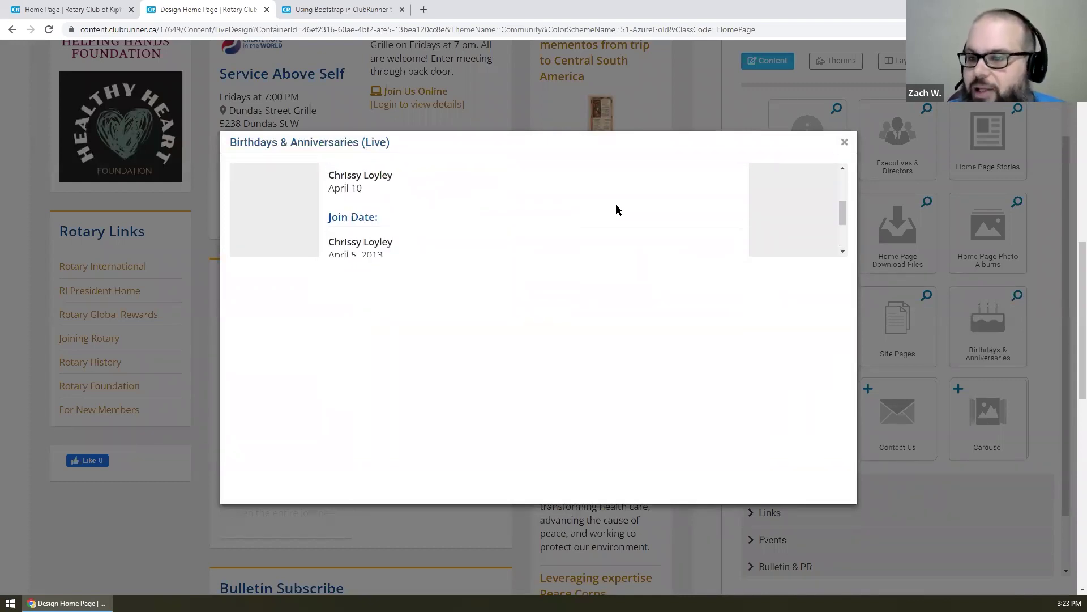
left_click(846, 141)
scroll(969, 277, "down", 1)
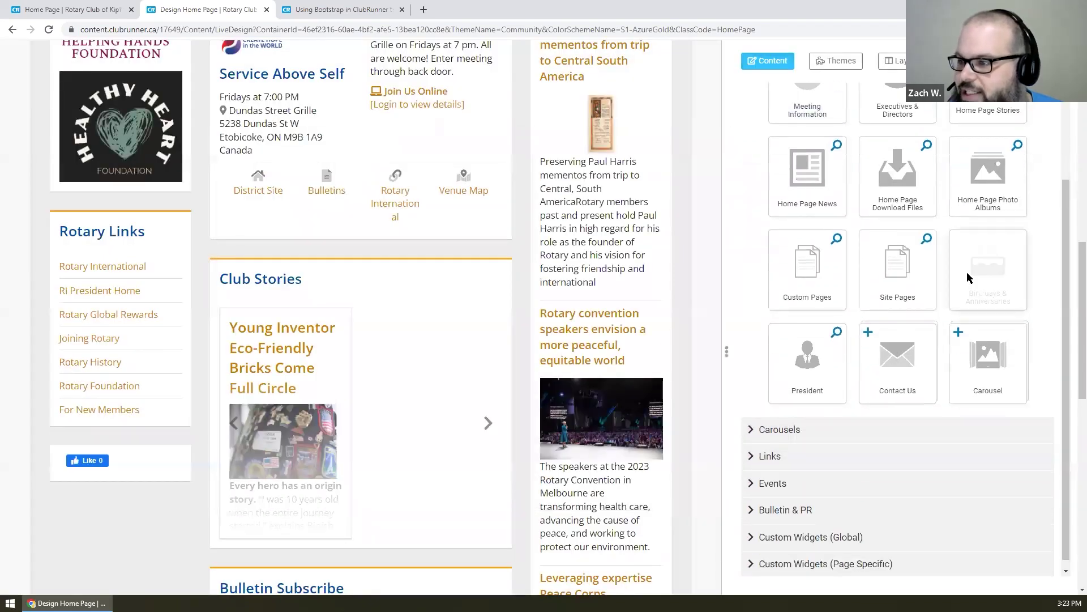
left_click(836, 333)
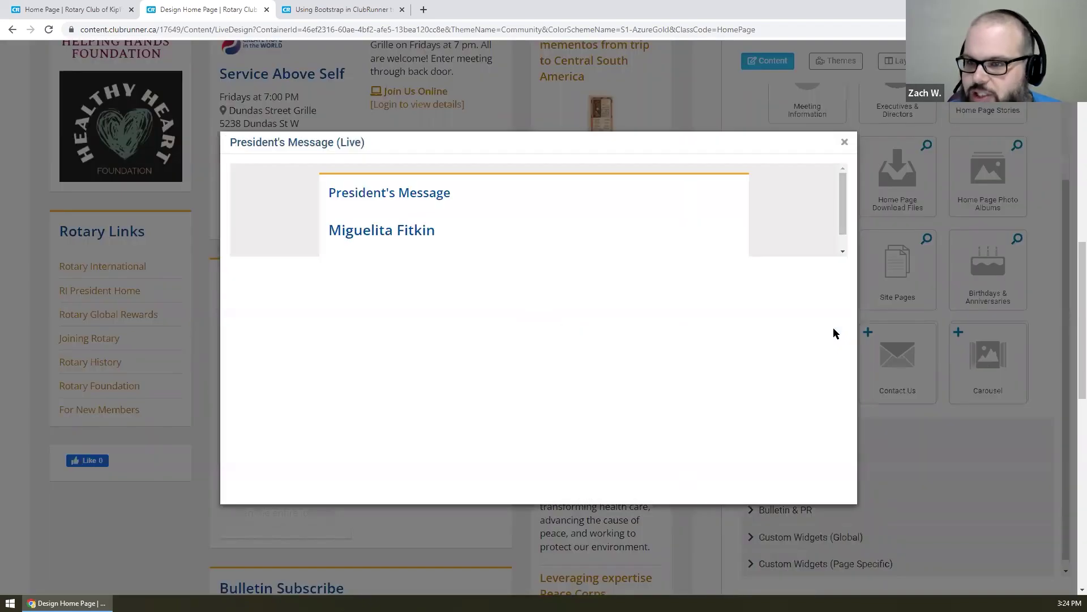
scroll(639, 213, "down", 3)
scroll(639, 213, "up", 3)
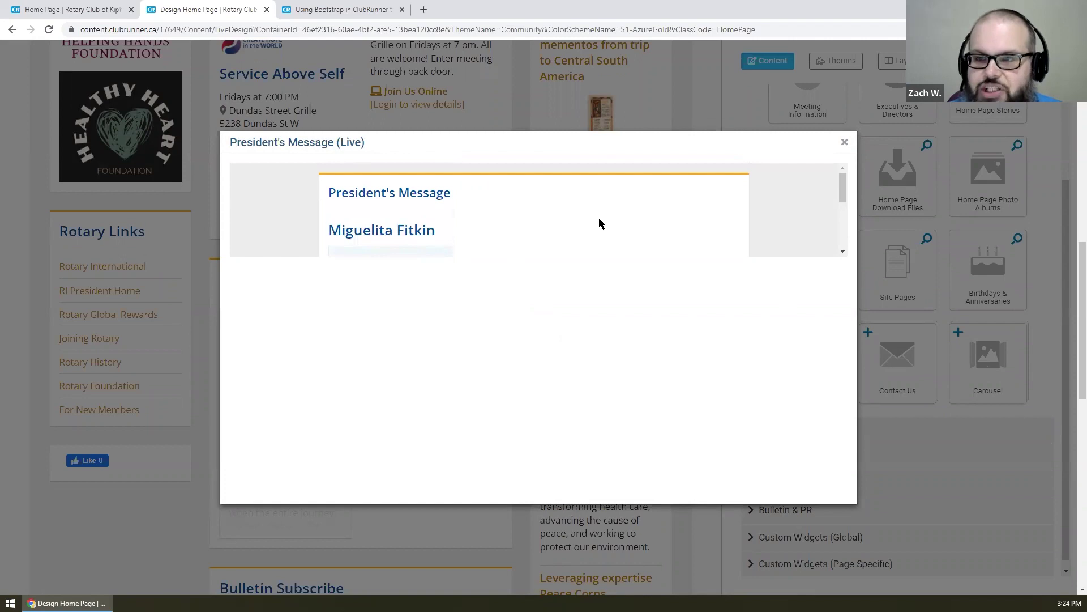
left_click(843, 142)
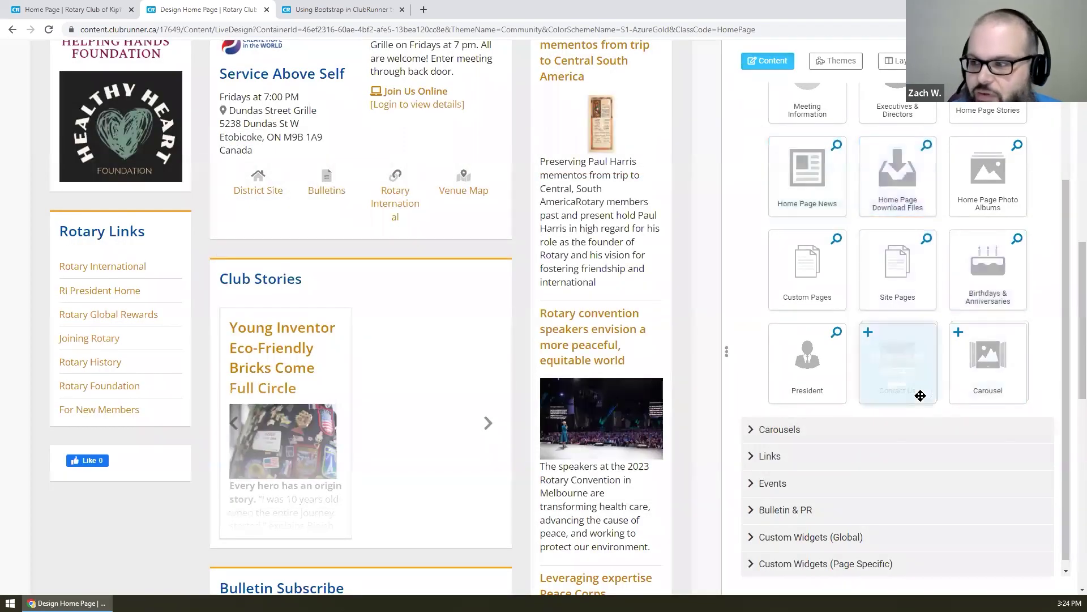
left_click_drag(918, 391, 449, 289)
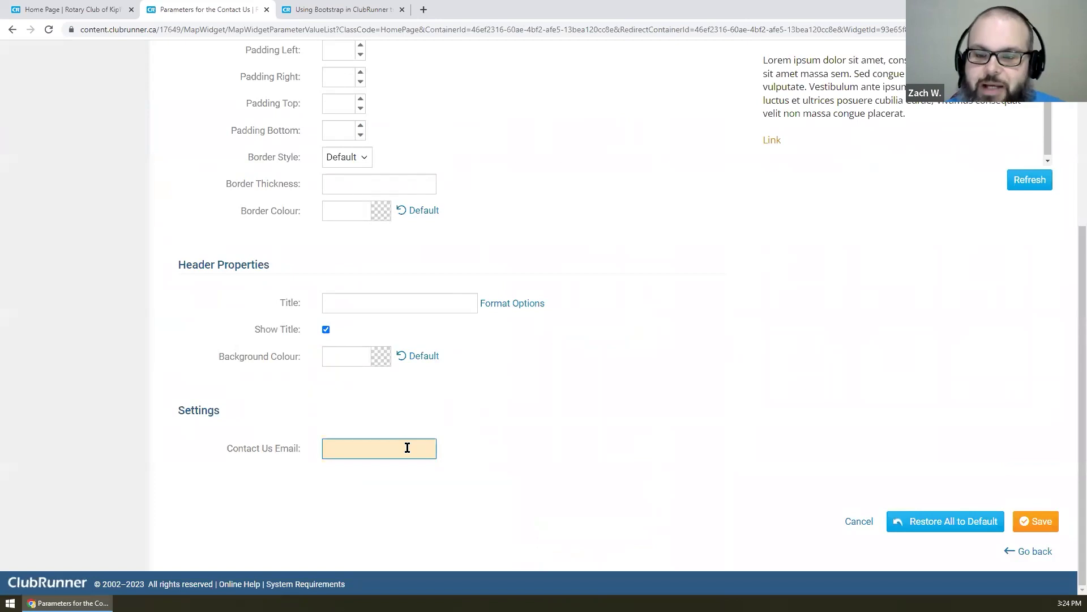
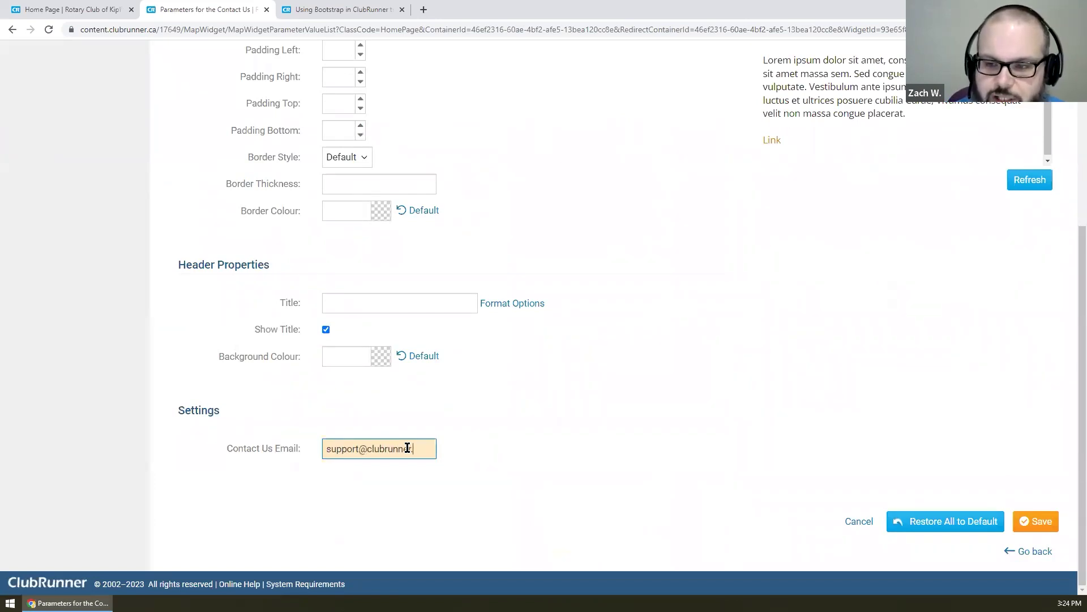
left_click(1055, 521)
left_click(601, 94)
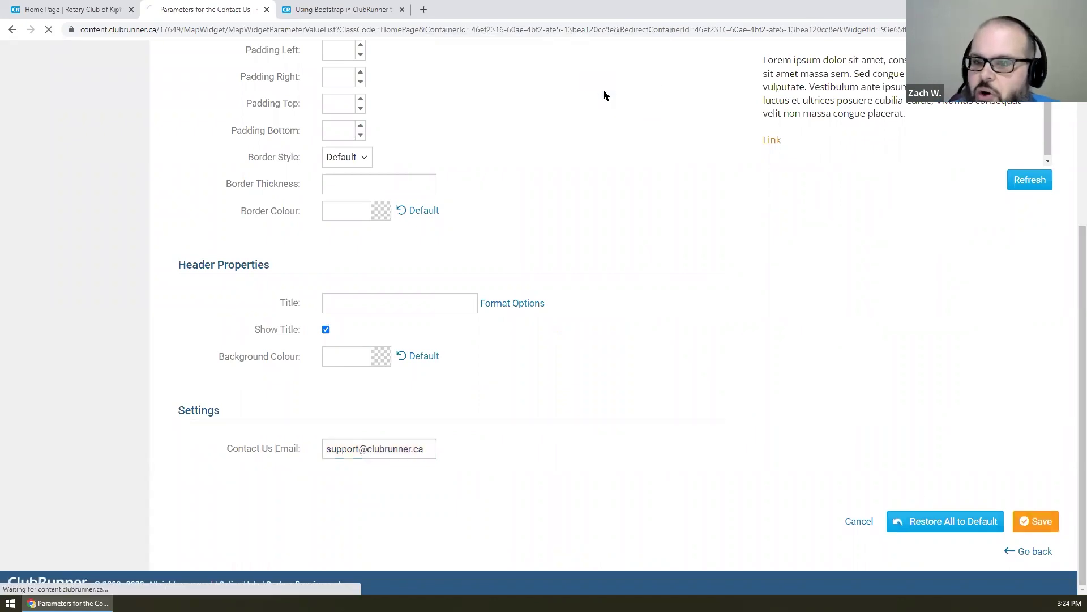
scroll(657, 211, "down", 10)
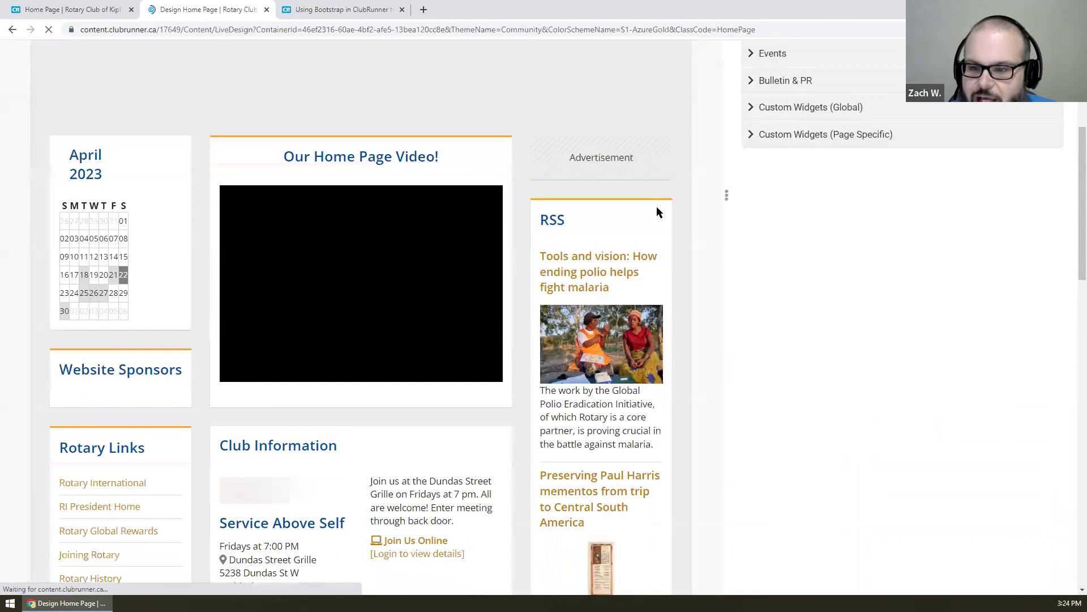
scroll(659, 213, "down", 6)
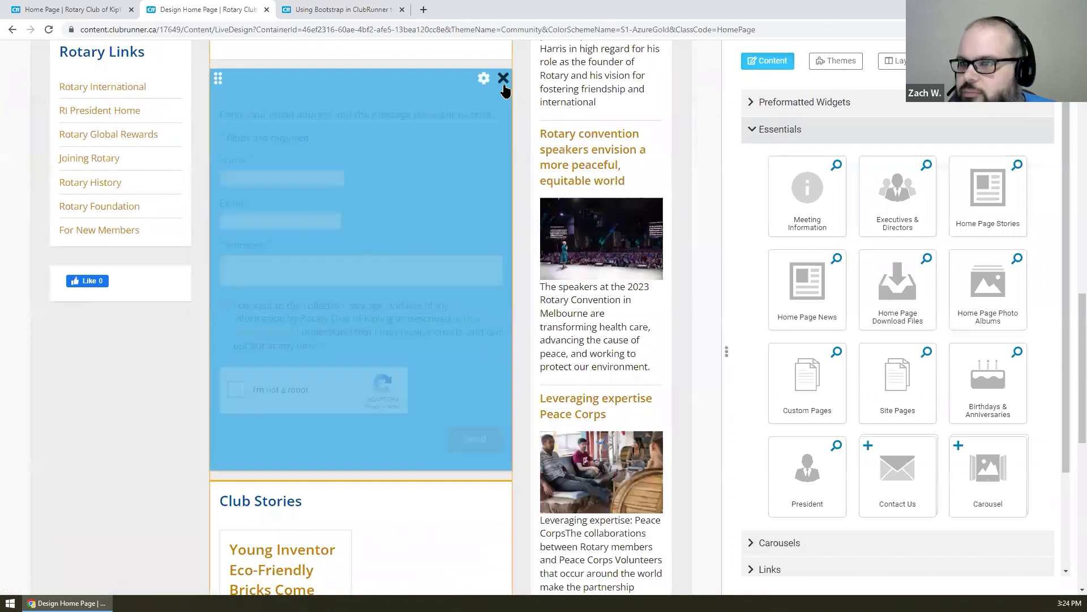
left_click(504, 79)
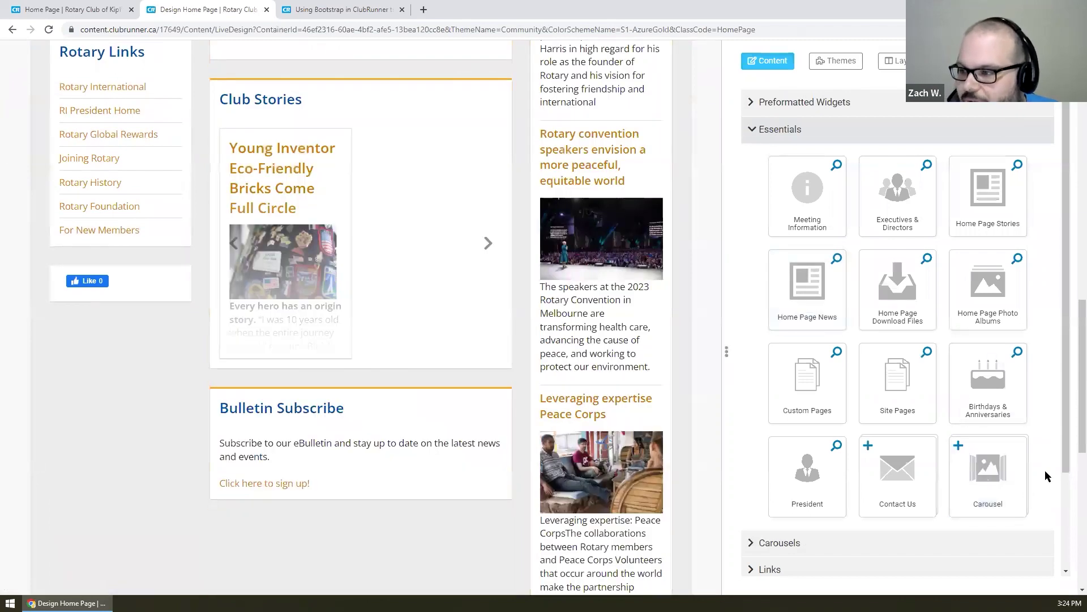
scroll(1044, 460, "down", 1)
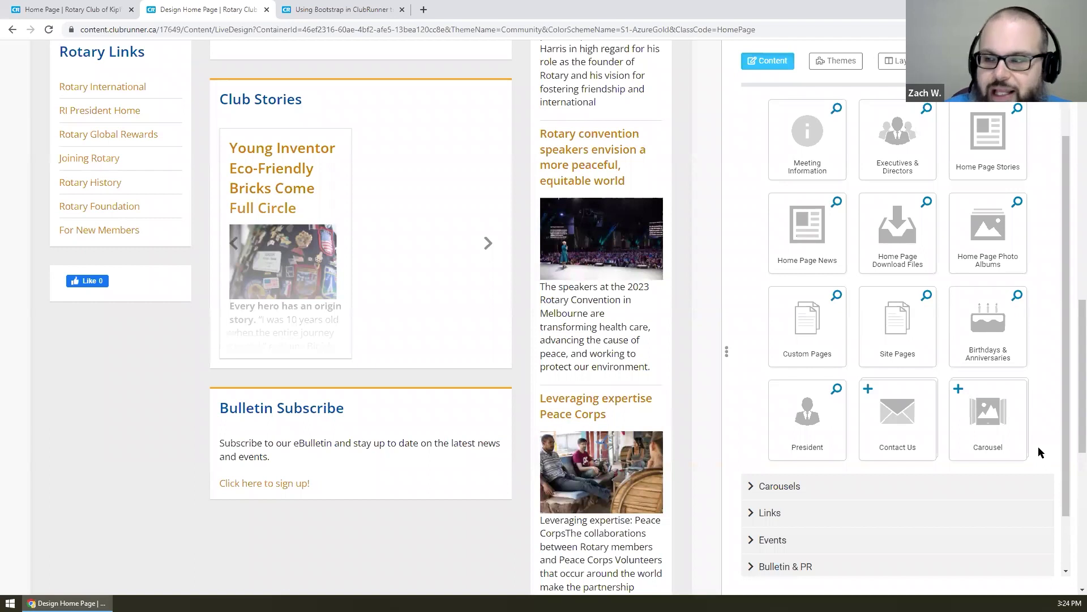
- Add a Carousel widget to the middle column using the Photos Ribfest album and save it
left_click_drag(988, 416, 323, 93)
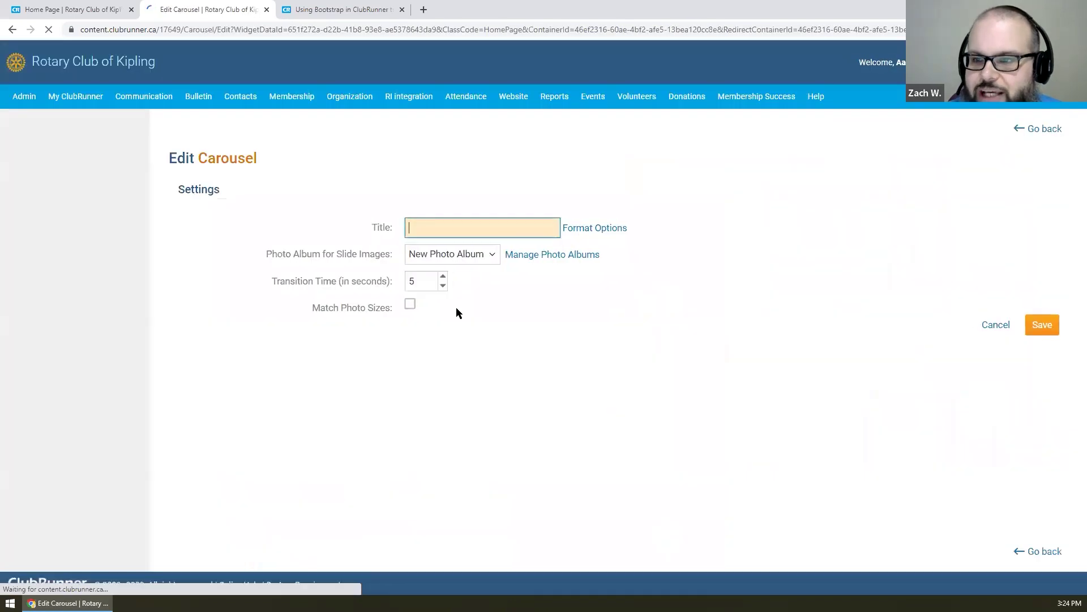
left_click(454, 253)
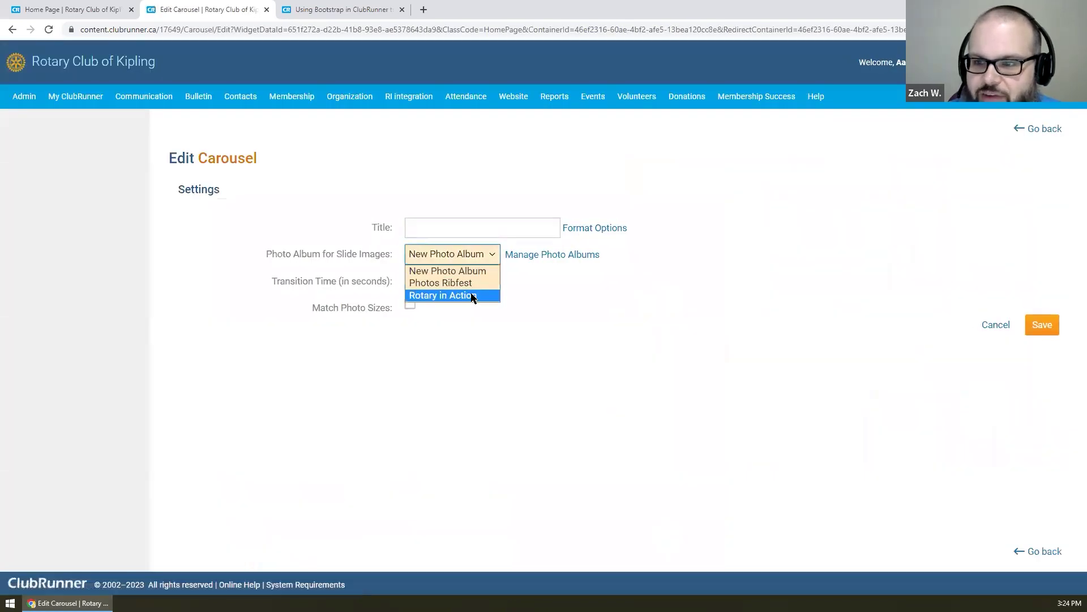
left_click(470, 283)
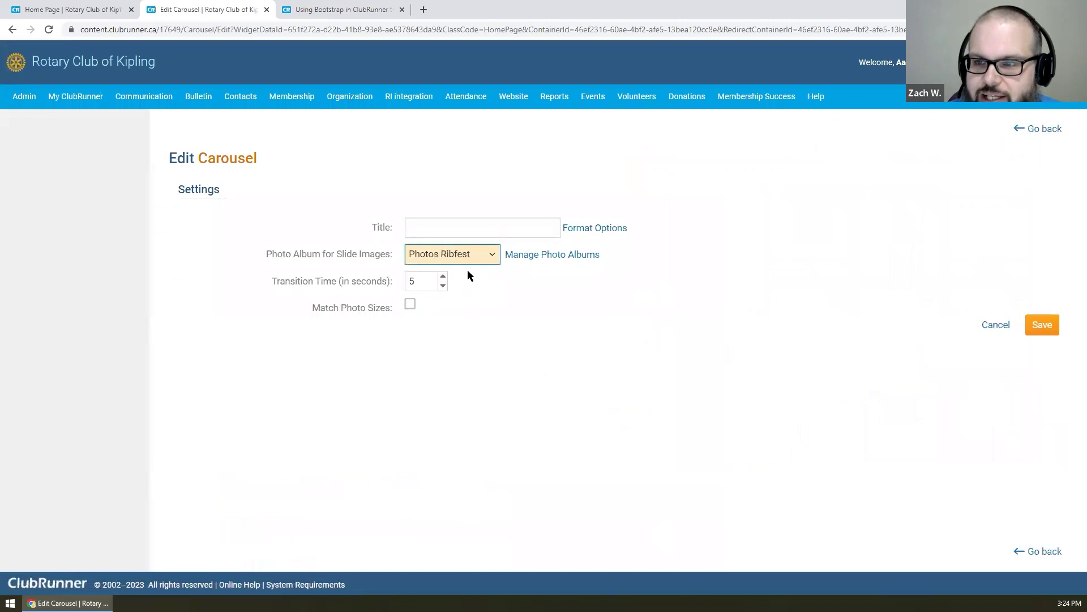
left_click(1049, 330)
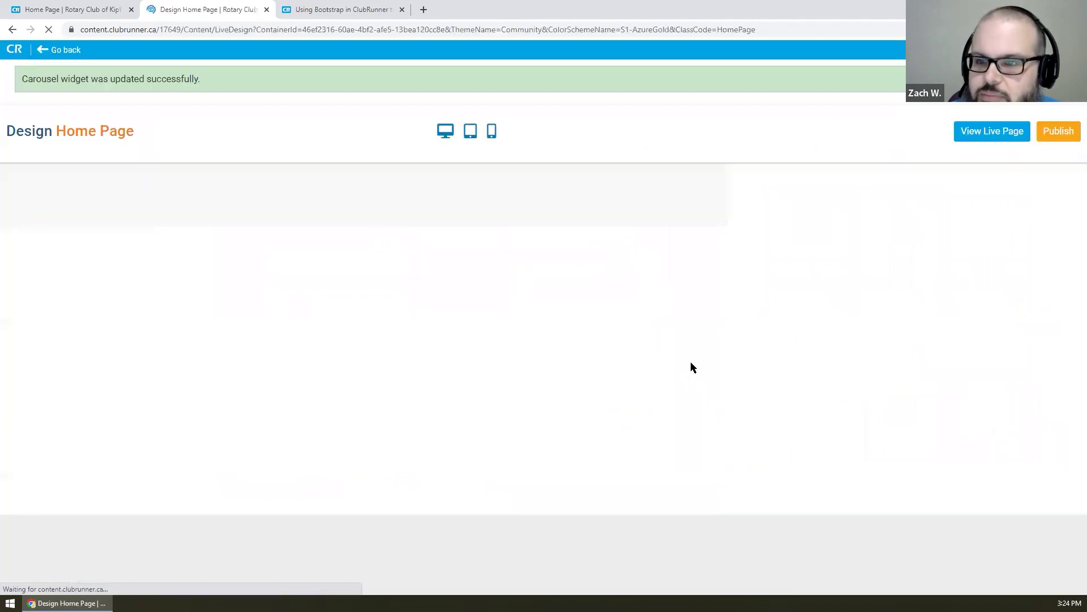
- Remove the Photos Ribfest carousel widget from the home page
scroll(679, 344, "down", 10)
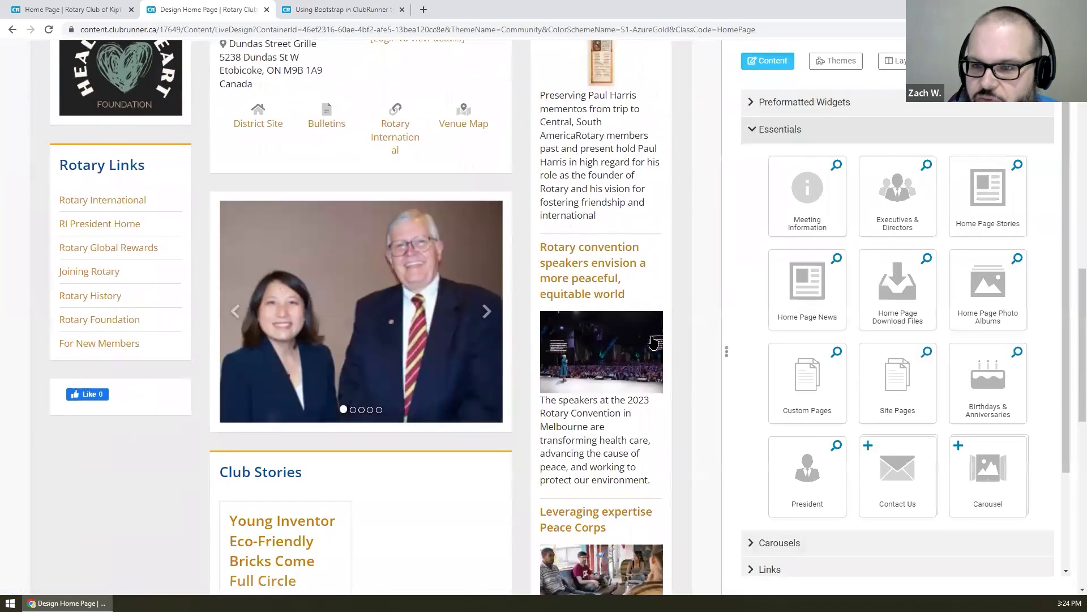
mouse_move(494, 321)
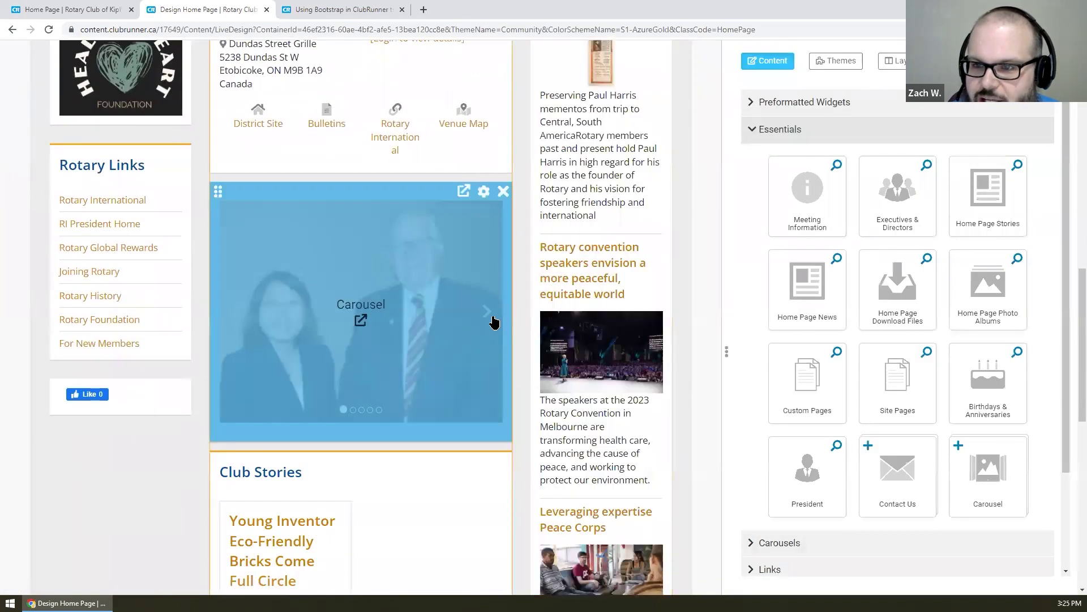
left_click(503, 192)
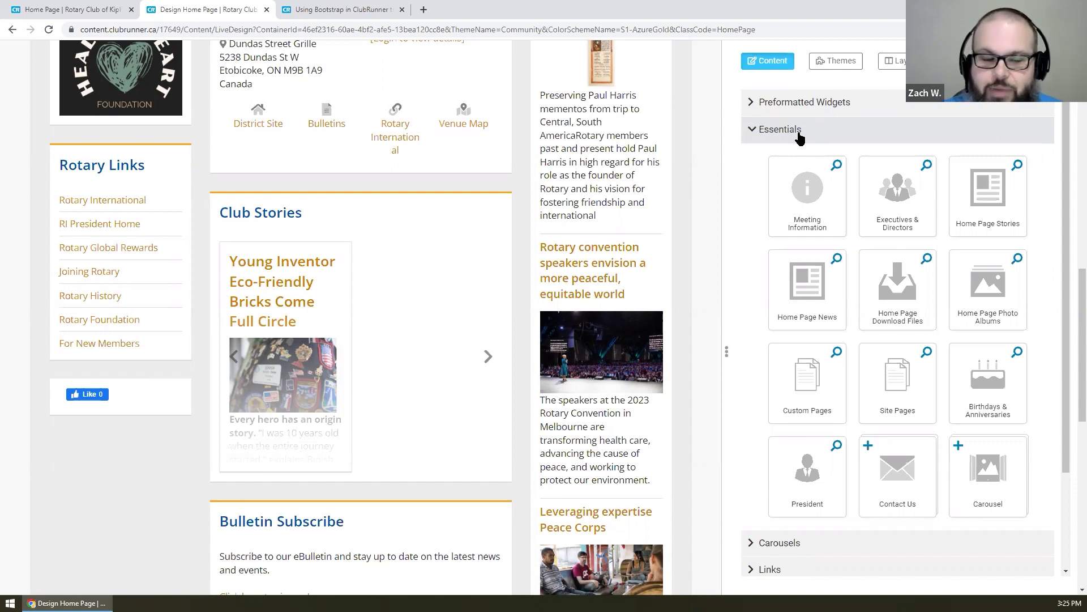
- Collapse Essentials, preview the Links widget's contents, then collapse the Links group
left_click(800, 135)
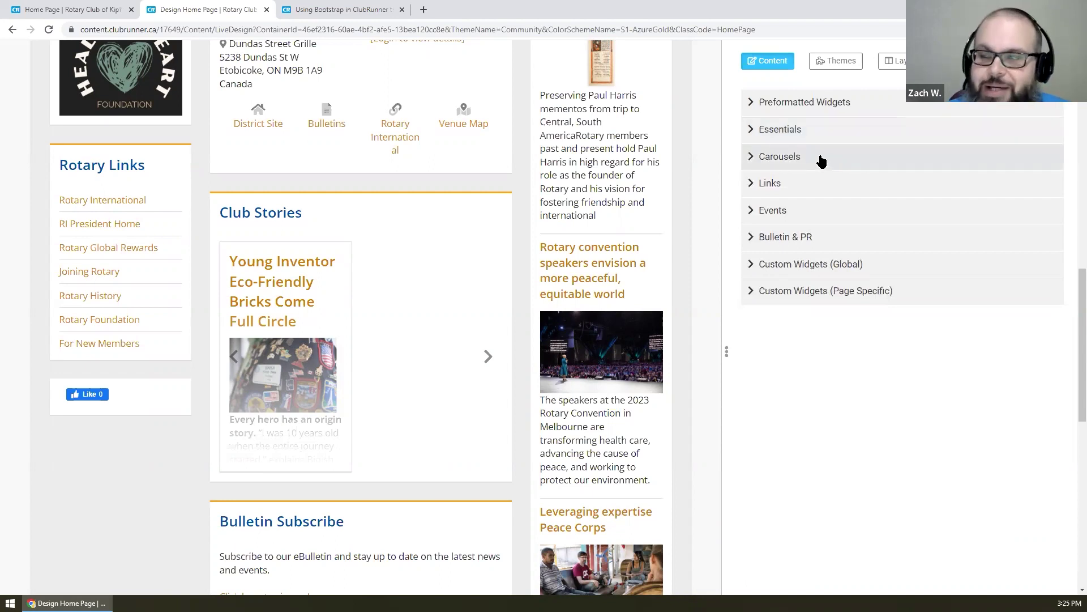
left_click(806, 184)
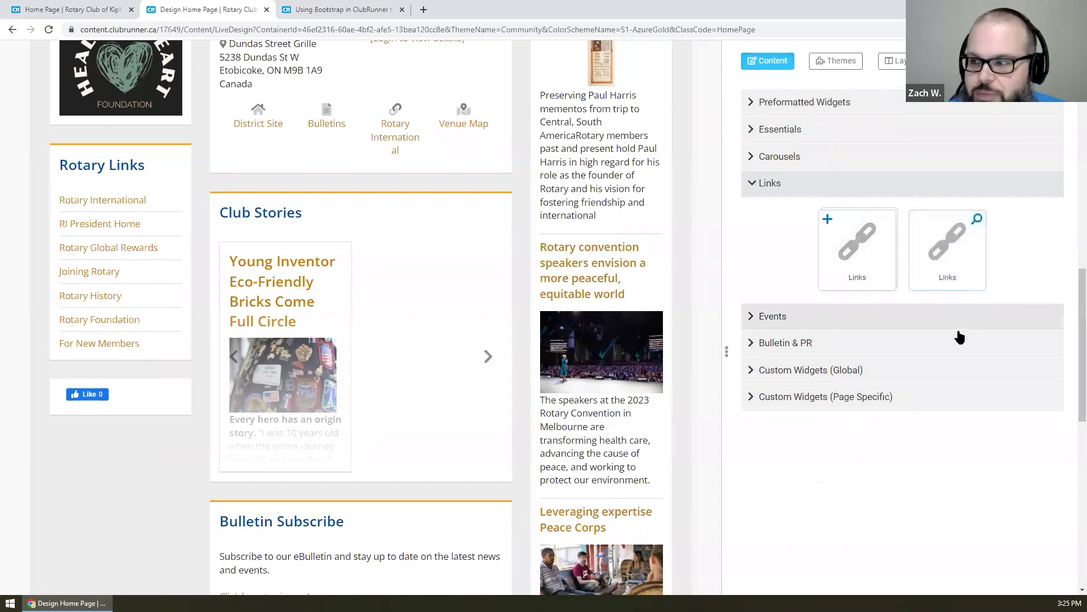
left_click(978, 220)
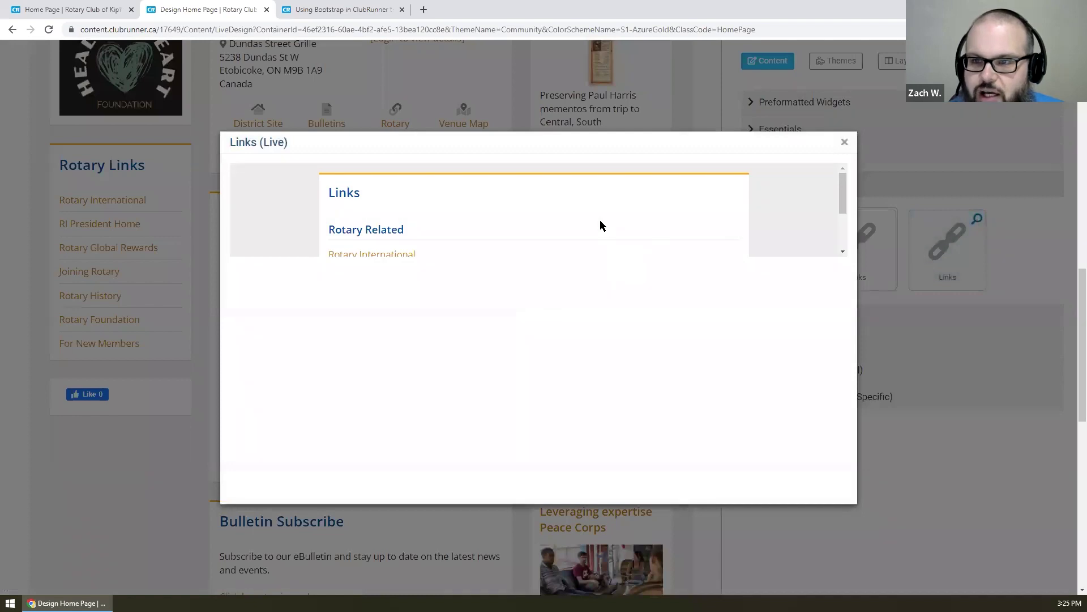
scroll(600, 215, "down", 2)
scroll(599, 214, "up", 2)
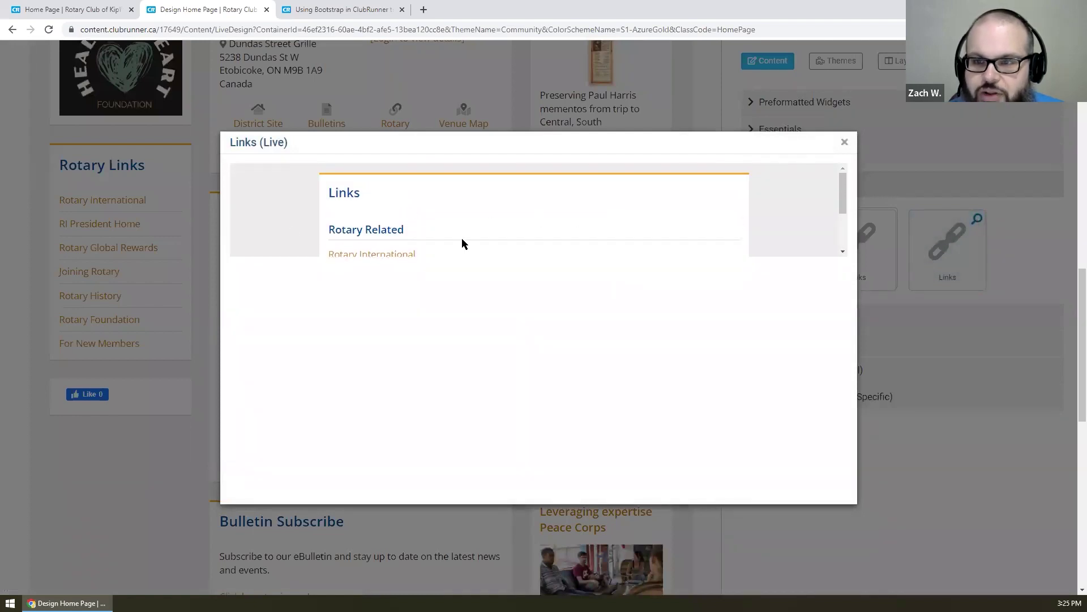
scroll(463, 228, "down", 2)
left_click(845, 143)
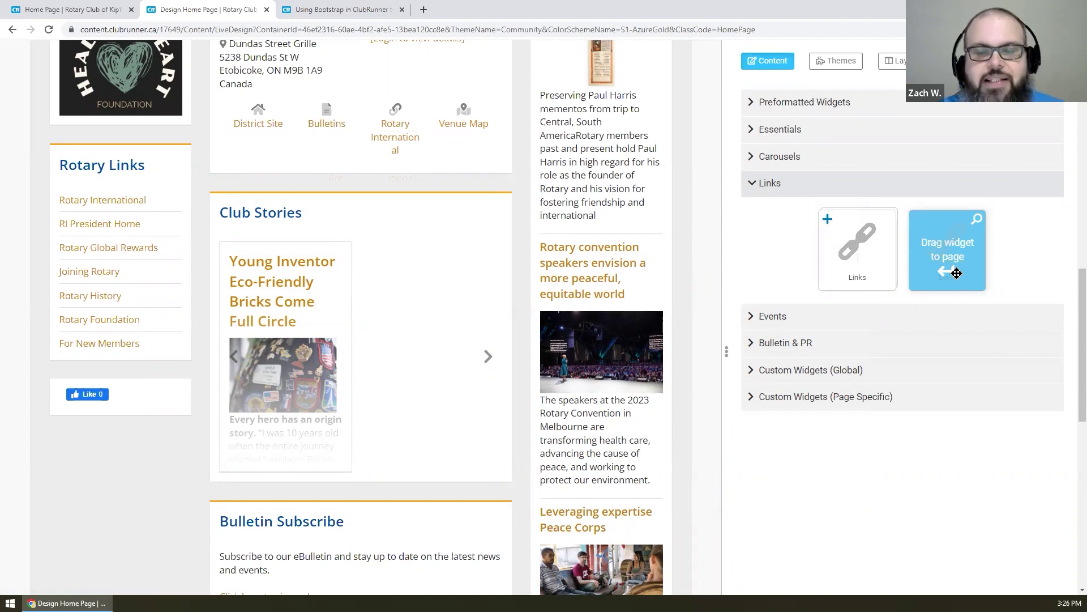
scroll(957, 274, "up", 8)
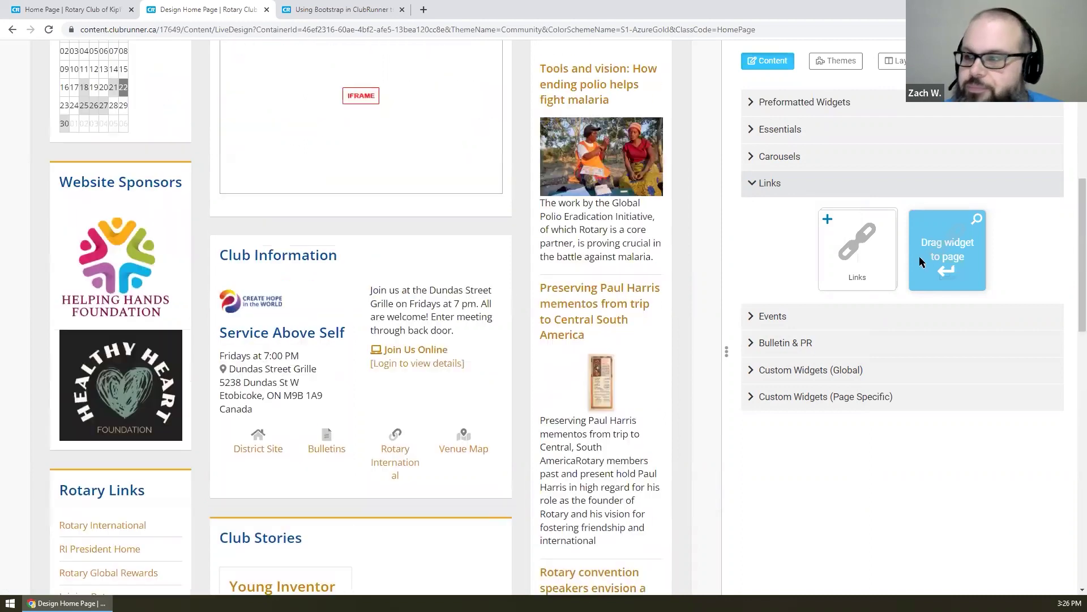
left_click(821, 186)
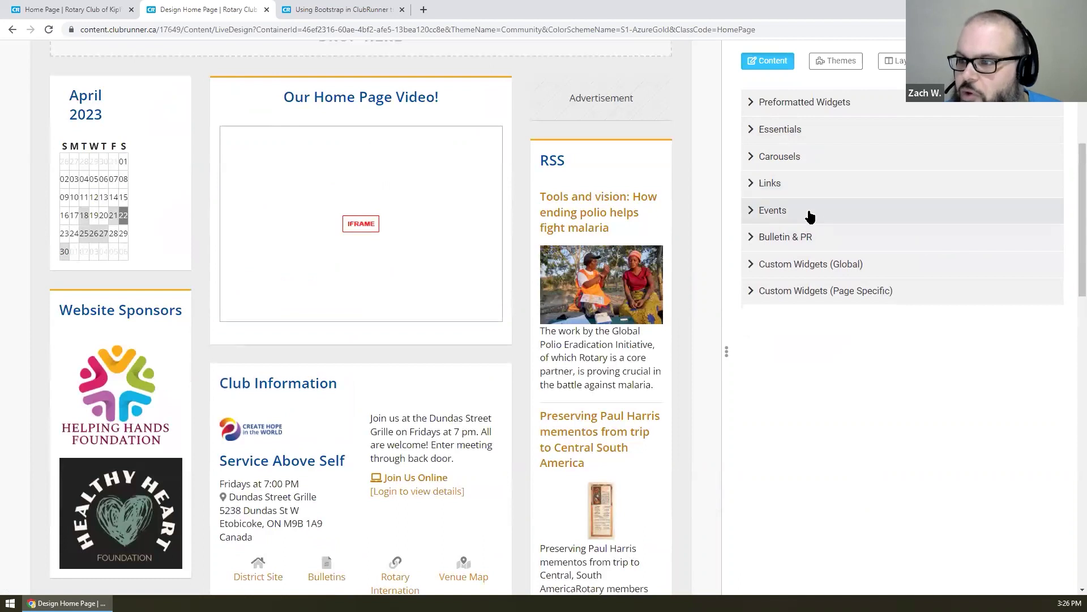
left_click(808, 213)
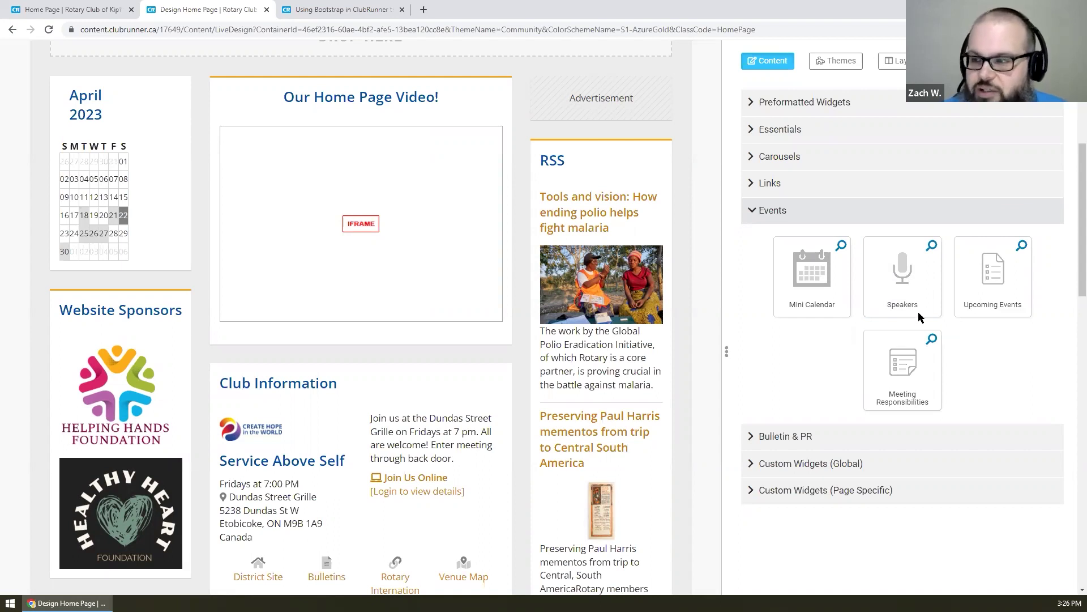
left_click(915, 215)
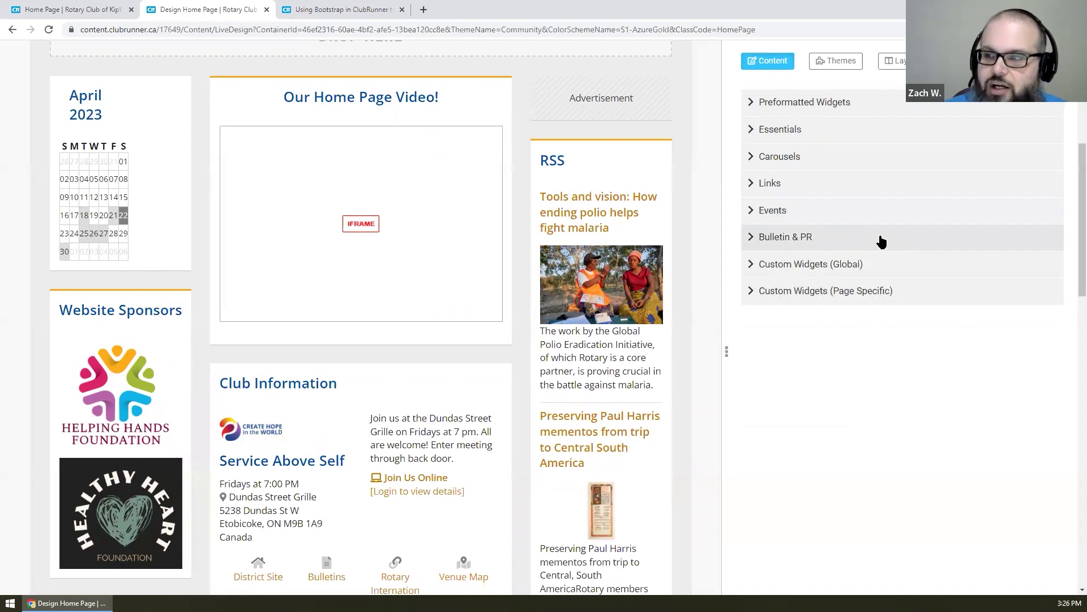
left_click(882, 240)
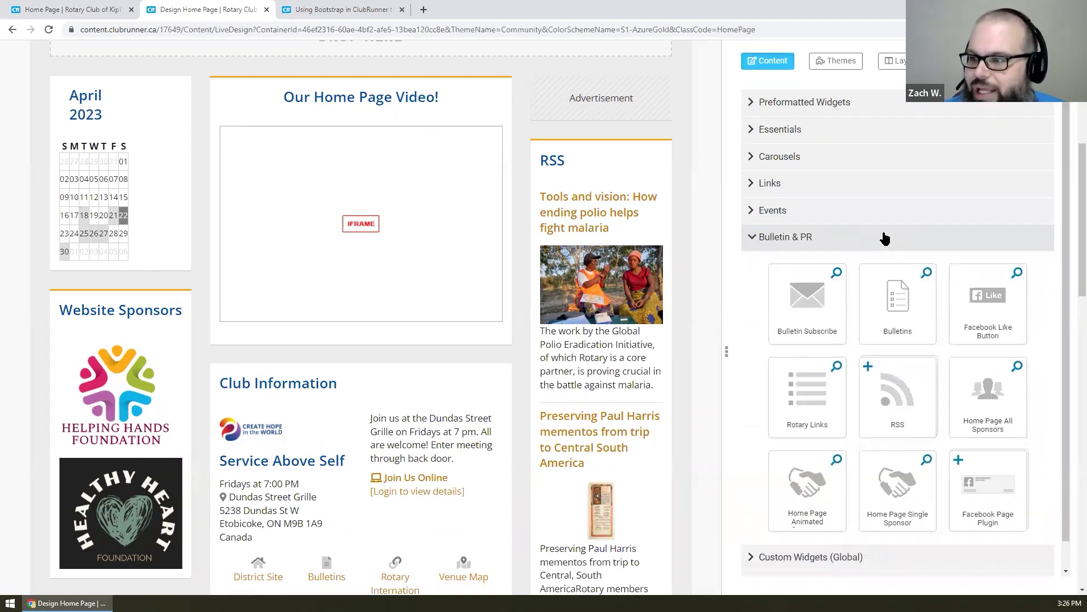
scroll(886, 240, "down", 1)
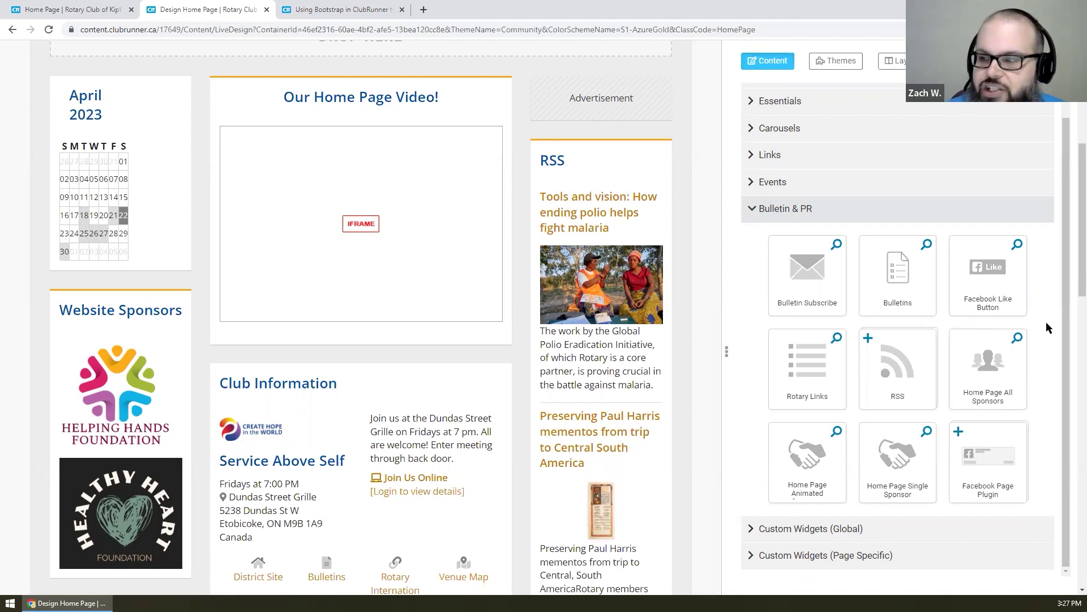
left_click(837, 339)
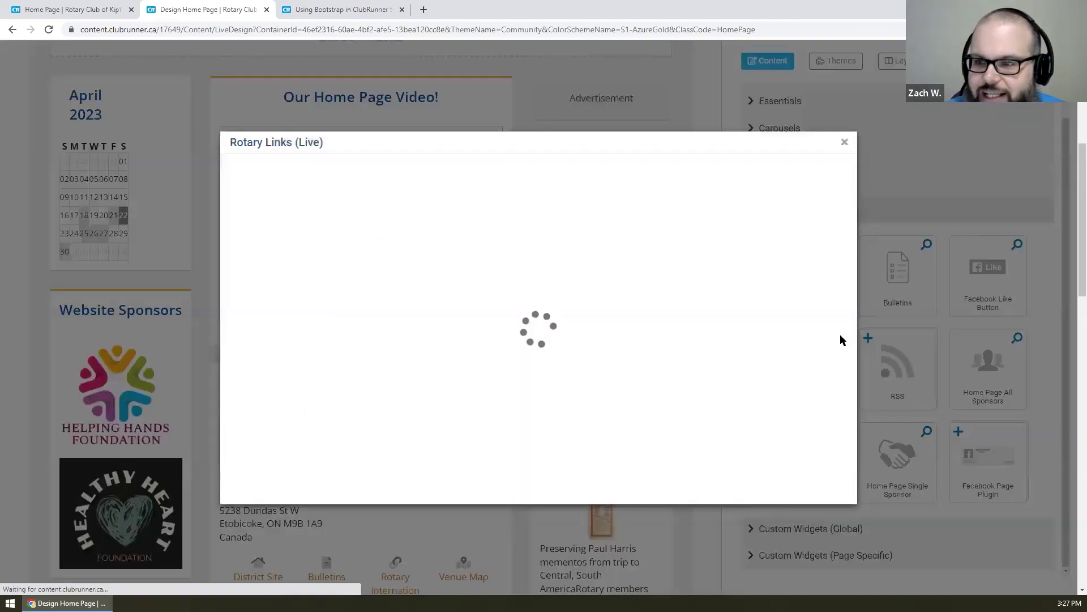
scroll(776, 211, "down", 1)
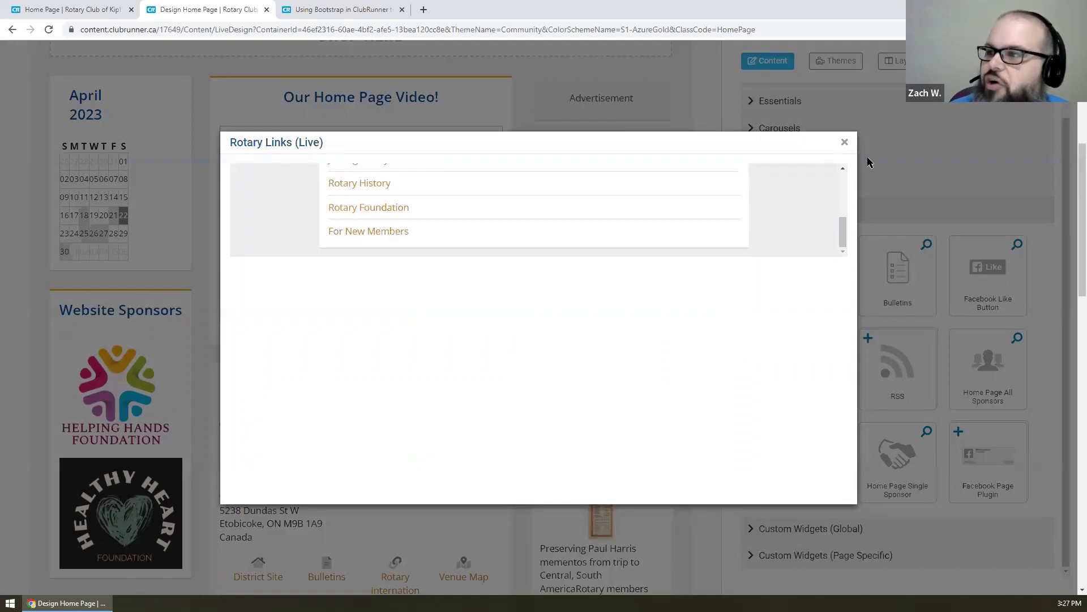
left_click(845, 143)
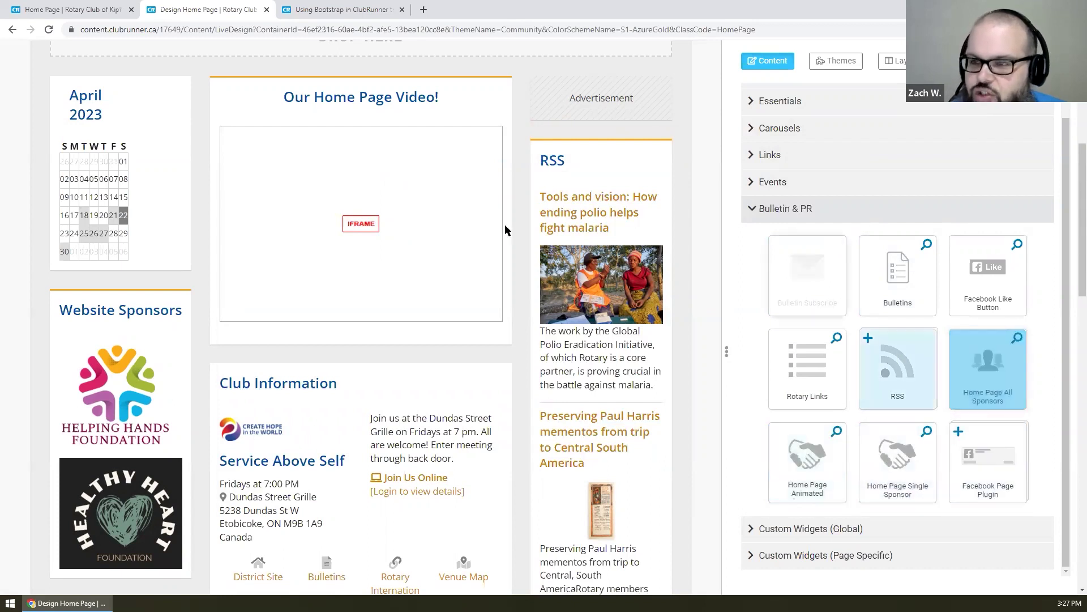
mouse_move(467, 242)
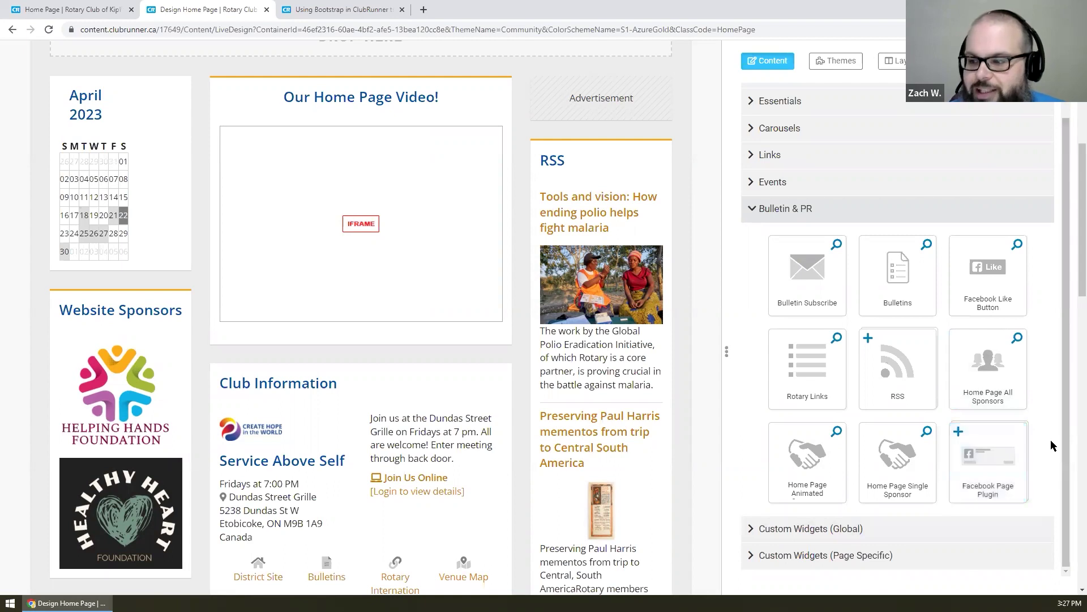
scroll(1052, 446, "down", 1)
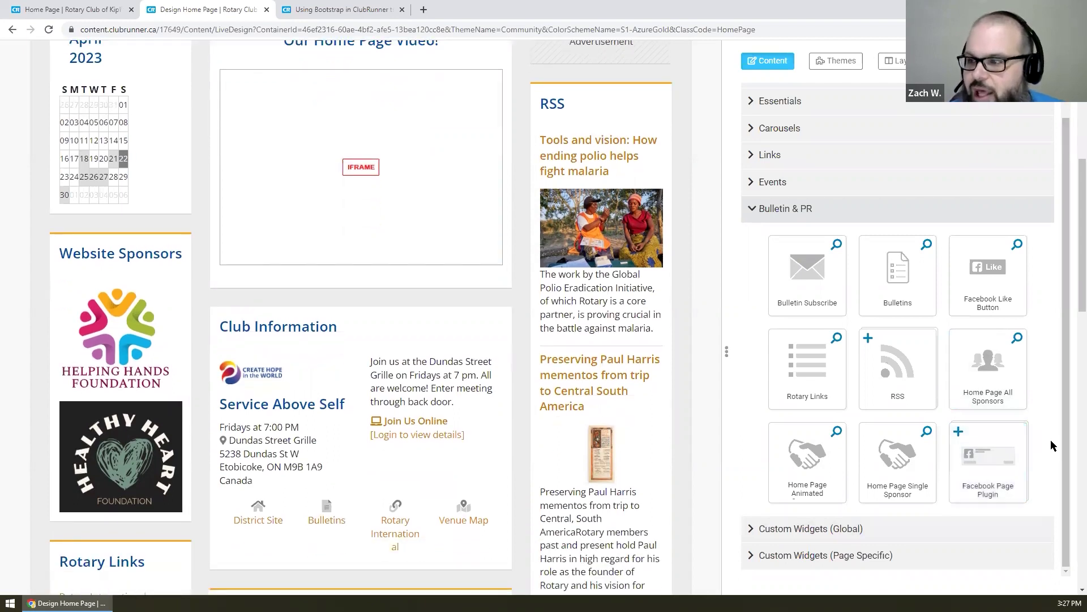
scroll(792, 220, "up", 1)
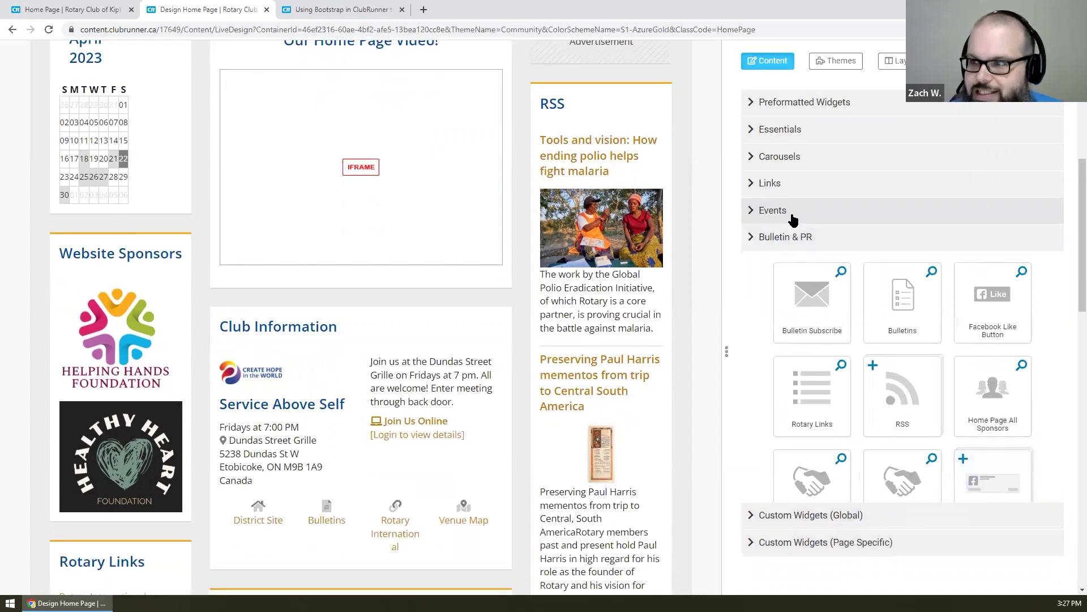
scroll(898, 287, "up", 5)
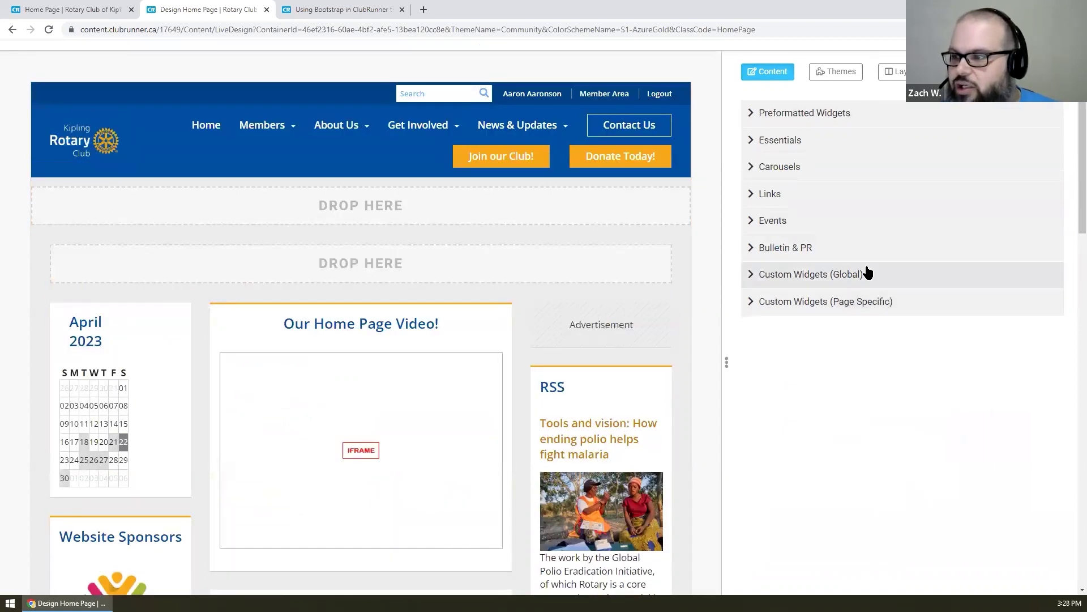
- Place an Article with Left Image widget above Our Home Page Video and begin editing its body
left_click(838, 114)
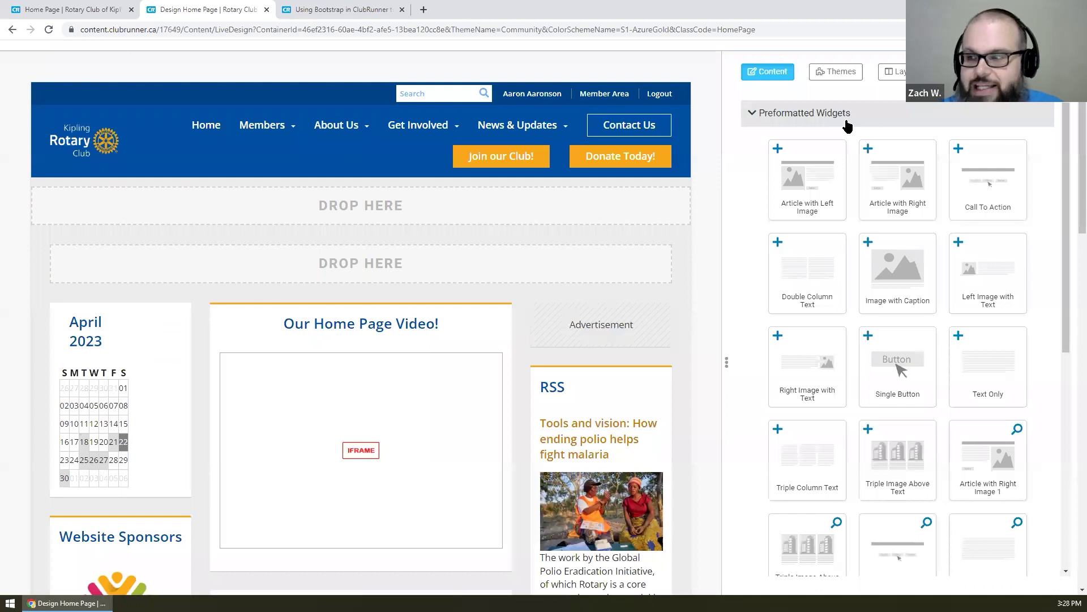
left_click_drag(830, 146, 355, 315)
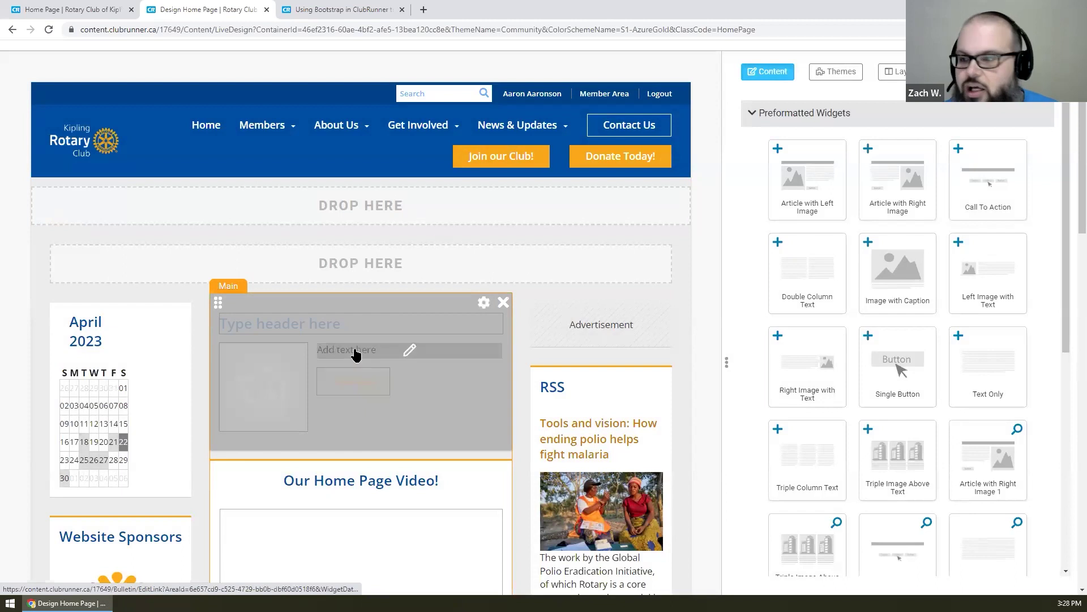
left_click(550, 315)
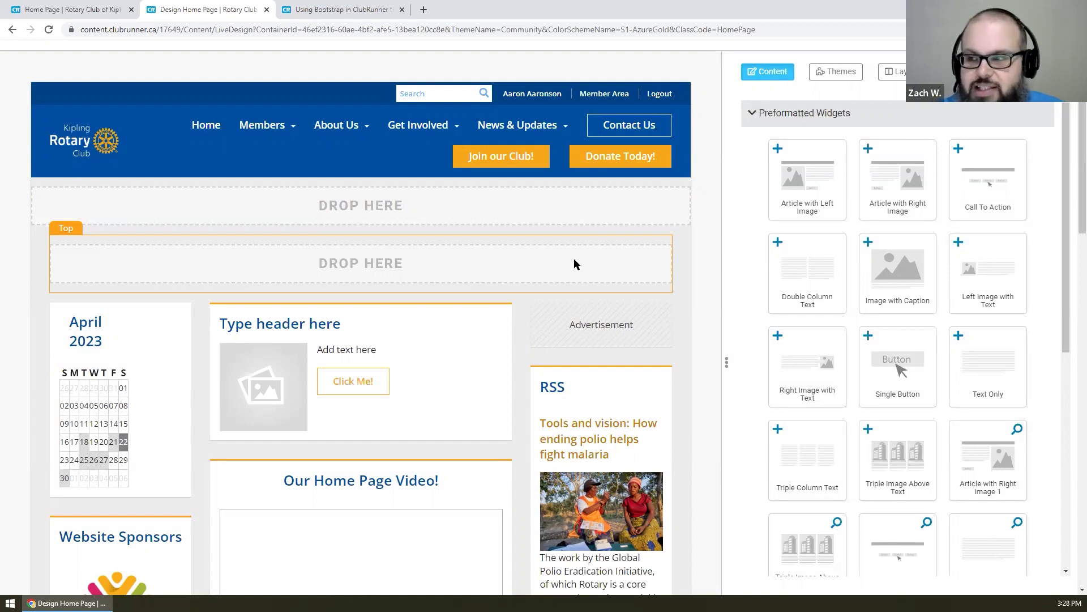
scroll(1046, 222, "down", 1)
scroll(1045, 222, "up", 1)
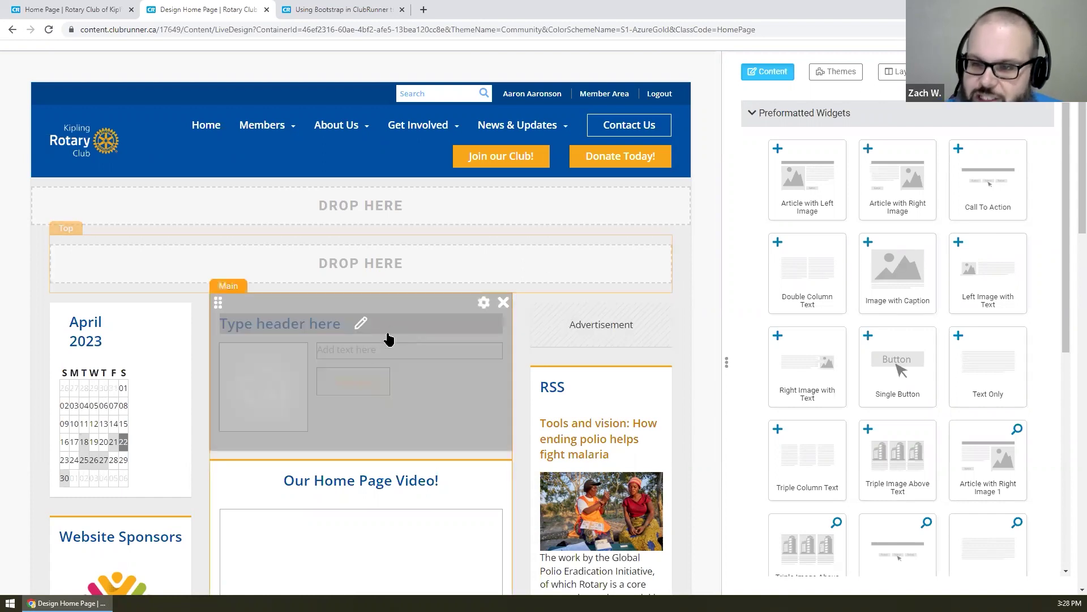
left_click(374, 348)
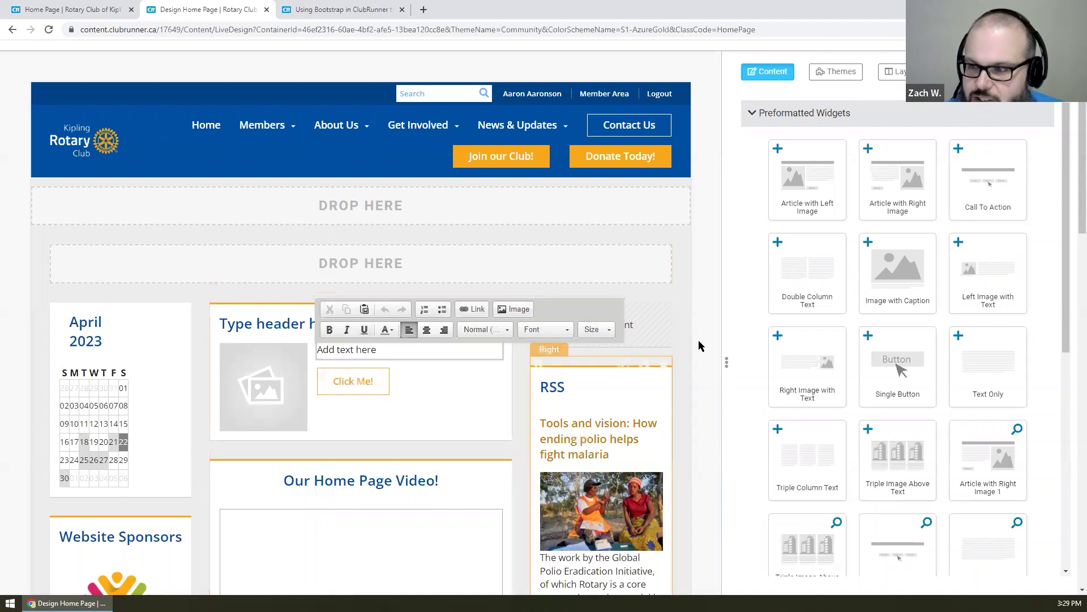
- Append the 😀 emoji to the article header so it reads 'Type header here 😀'
left_click(566, 354)
mouse_move(447, 361)
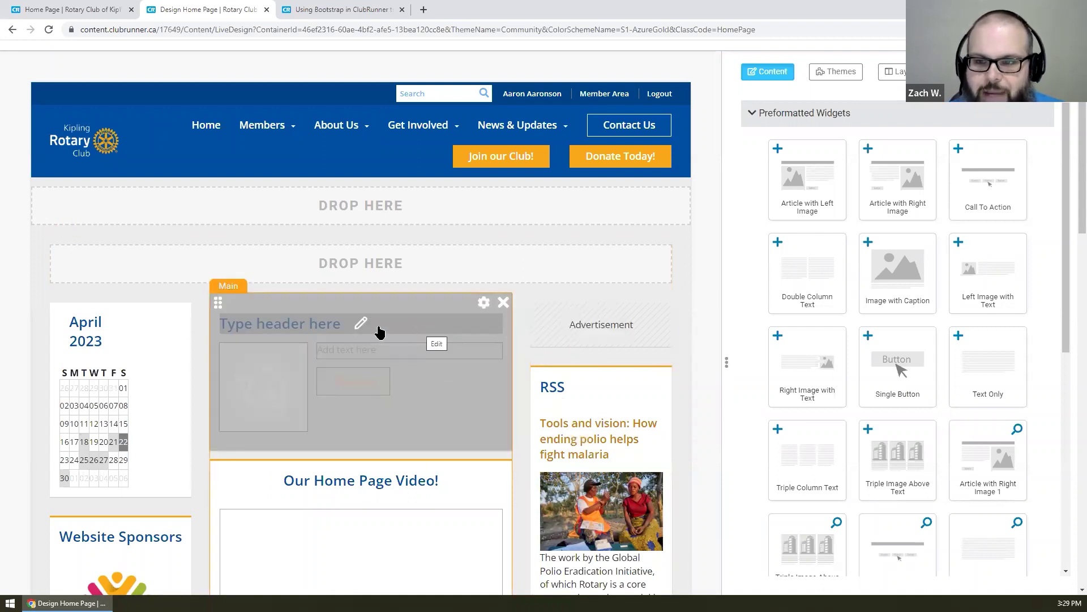
left_click(364, 328)
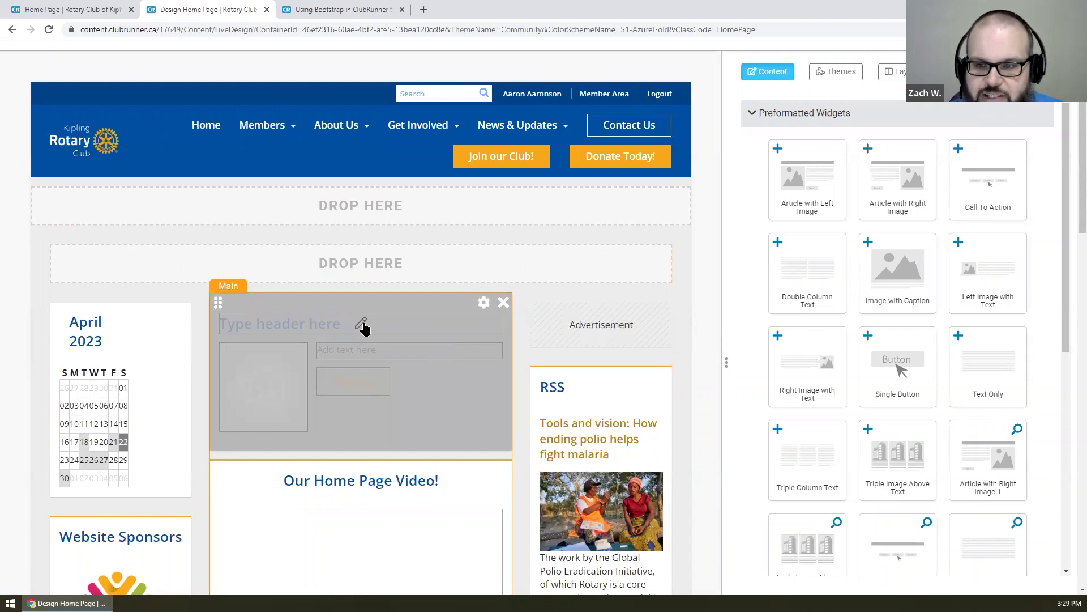
left_click_drag(360, 321, 220, 318)
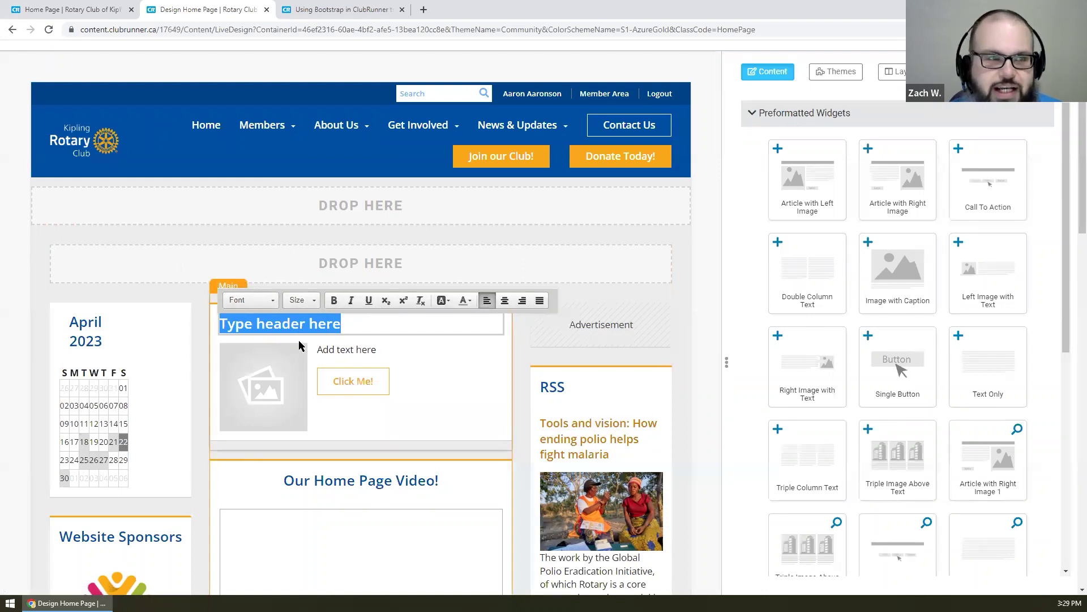
left_click(354, 350)
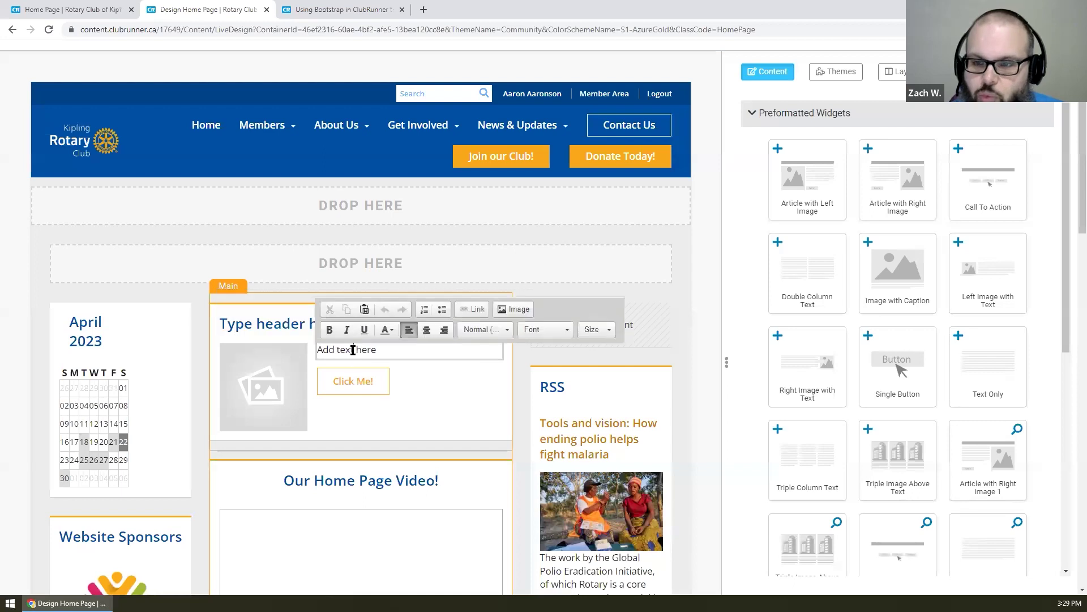
left_click_drag(383, 351, 317, 350)
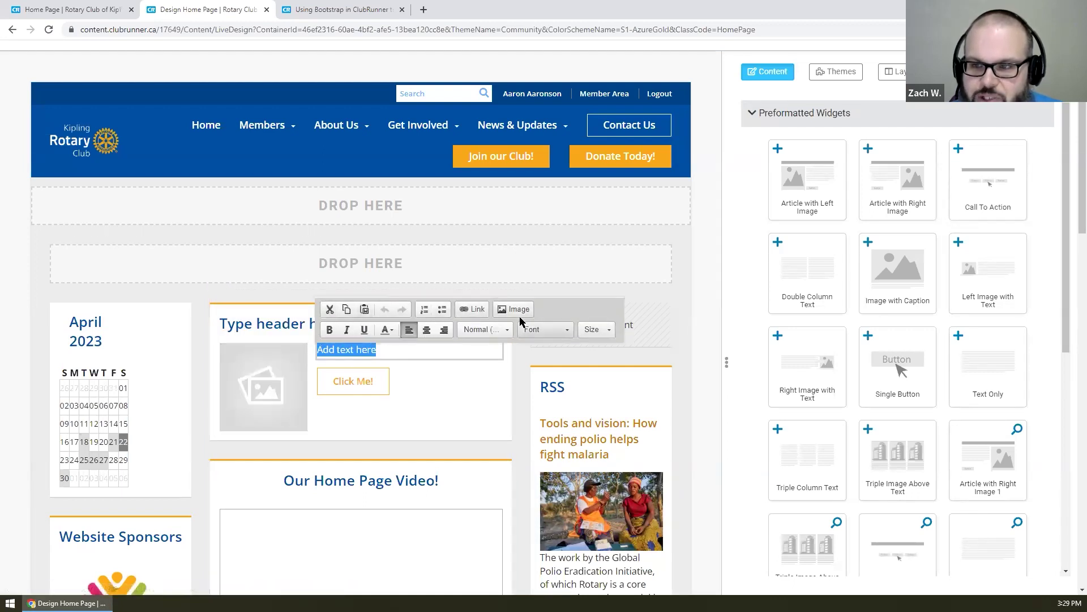
left_click(266, 323)
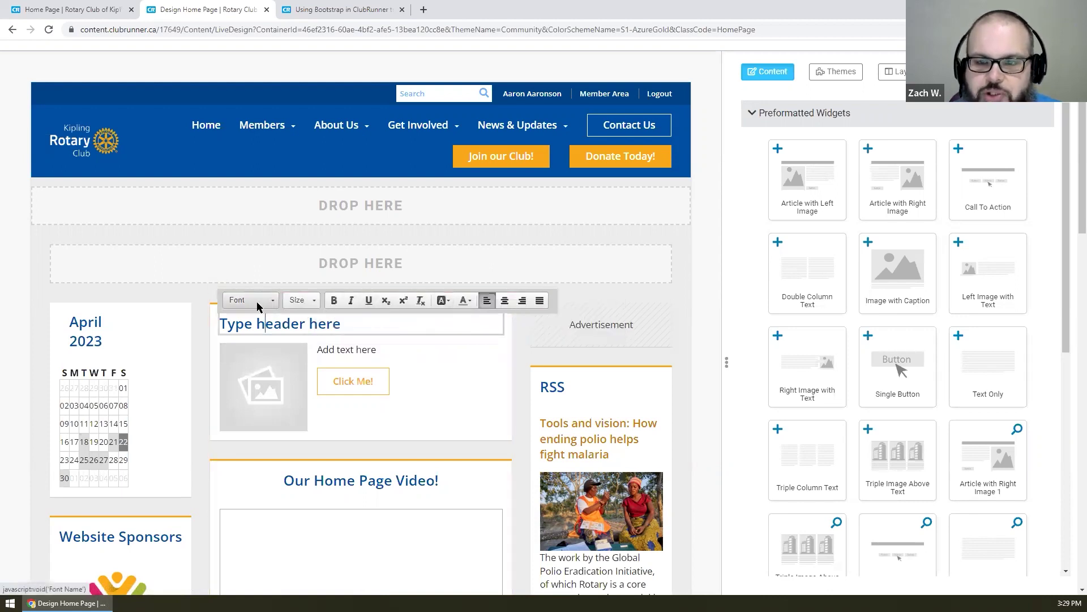
left_click(455, 328)
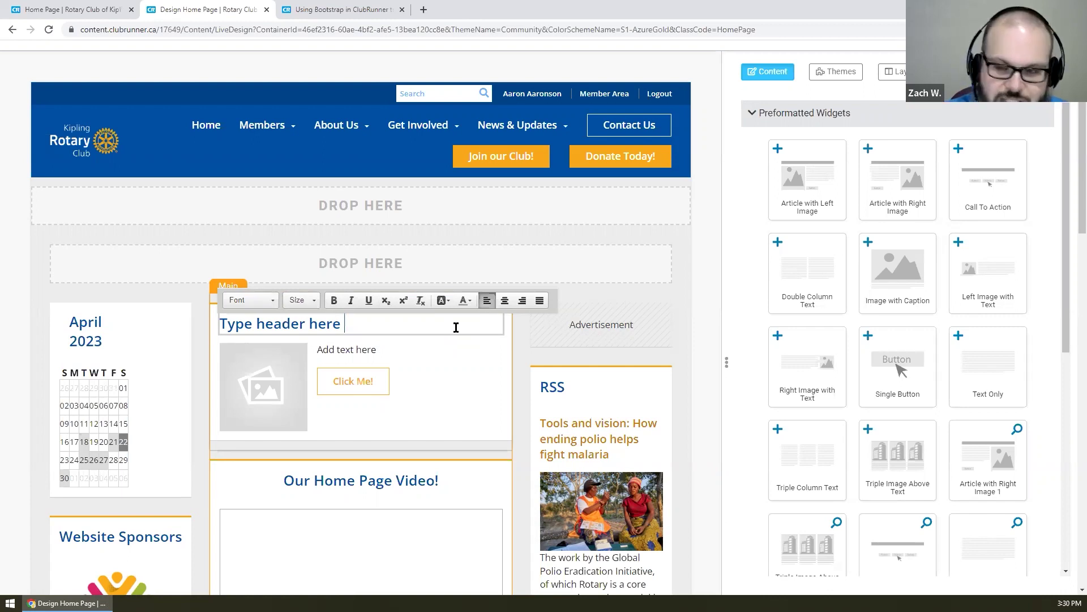
key("super+period")
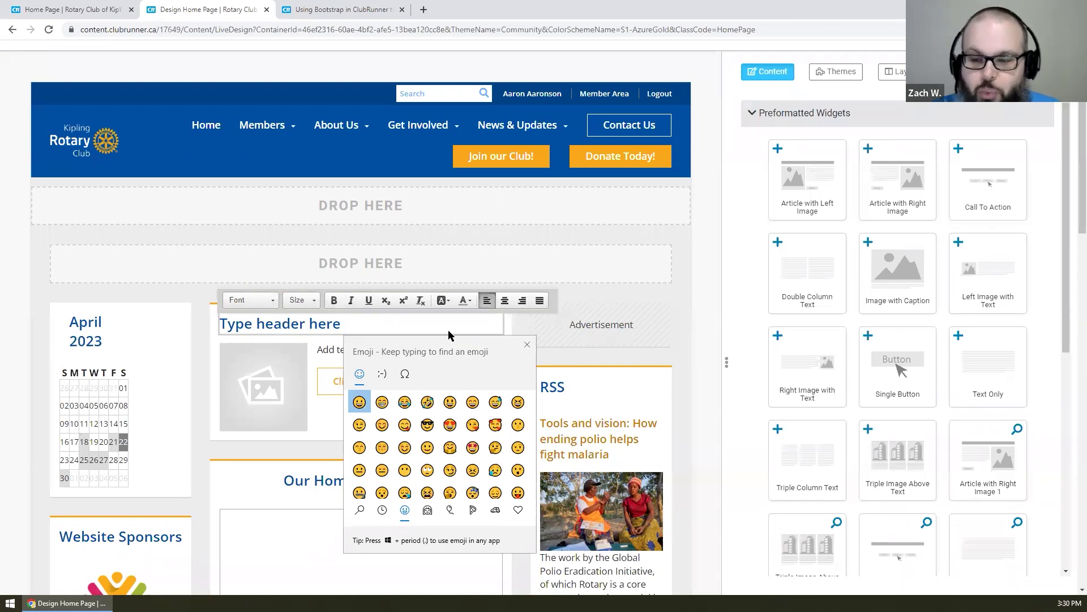
left_click(359, 402)
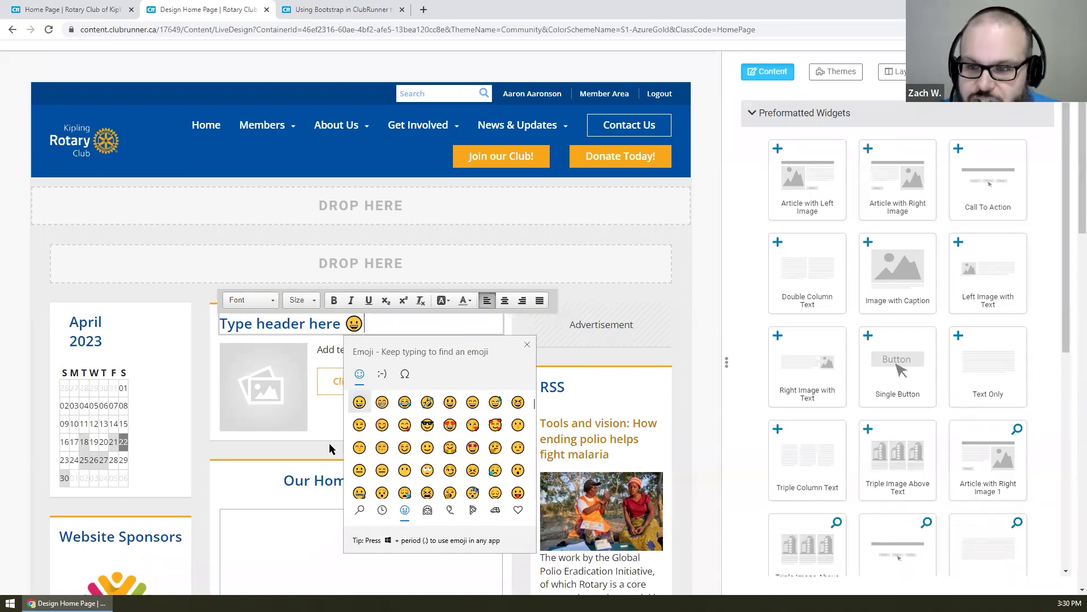
left_click(294, 445)
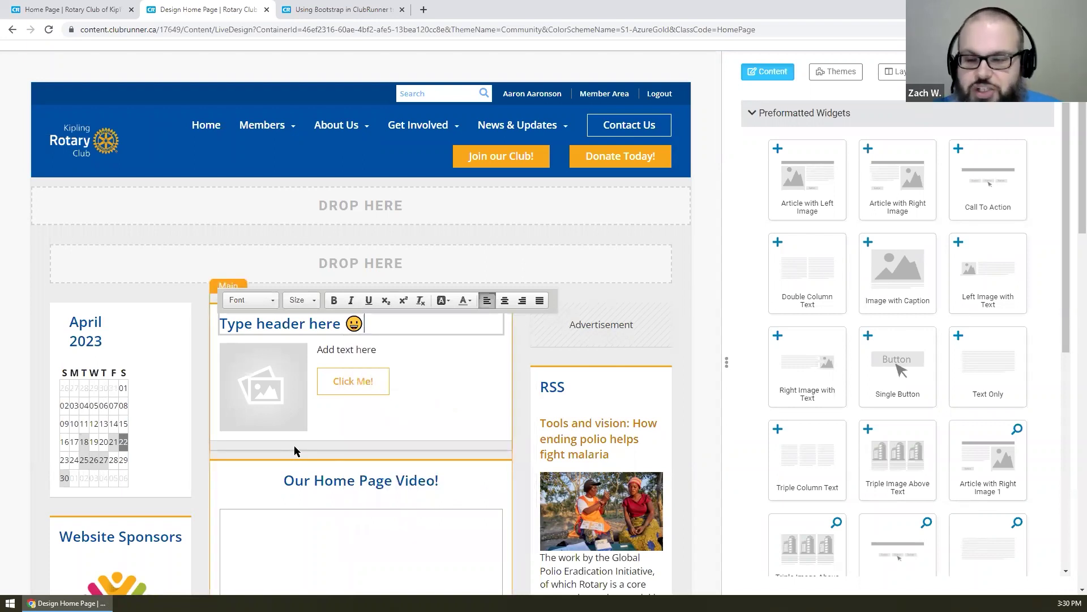
left_click(294, 445)
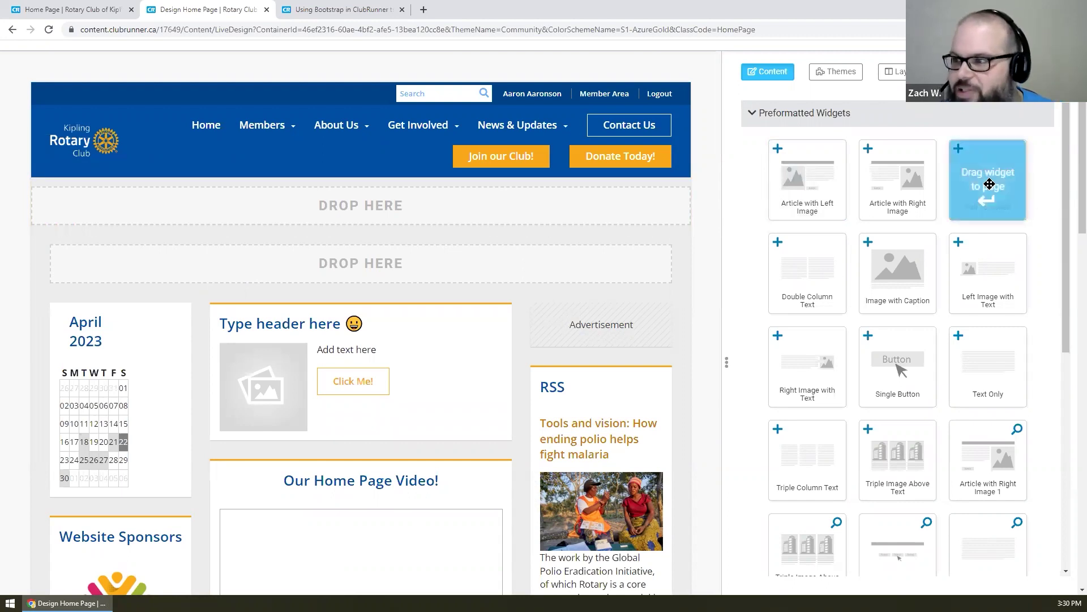
- Put a Call To Action widget under the article, empty its middle button label, and publish
left_click_drag(989, 184, 420, 438)
scroll(522, 224, "down", 2)
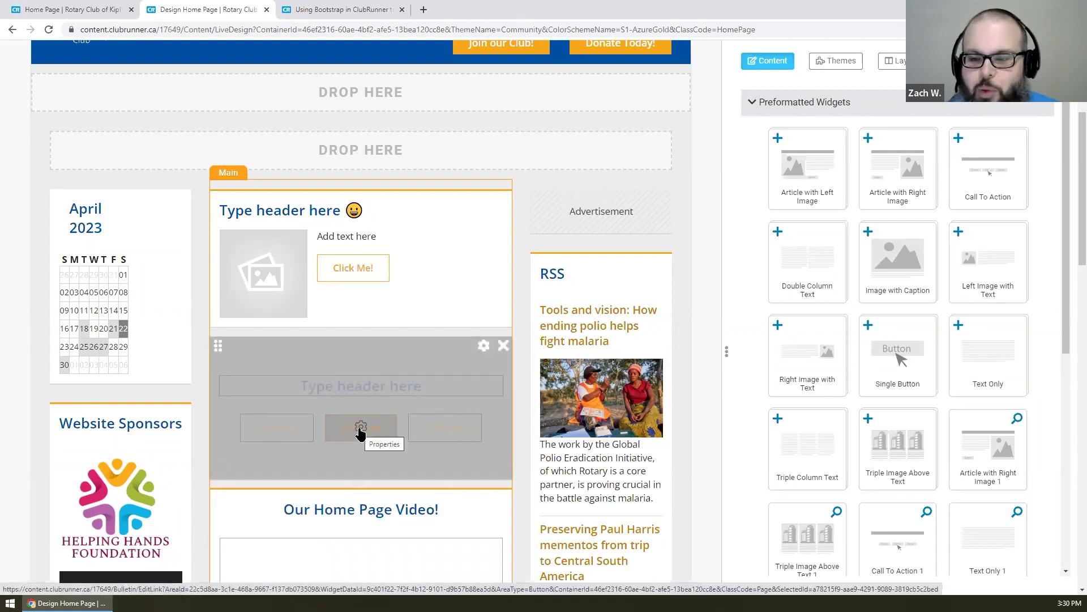
left_click(360, 428)
double_click(503, 222)
key("ctrl+a")
key("BackSpace")
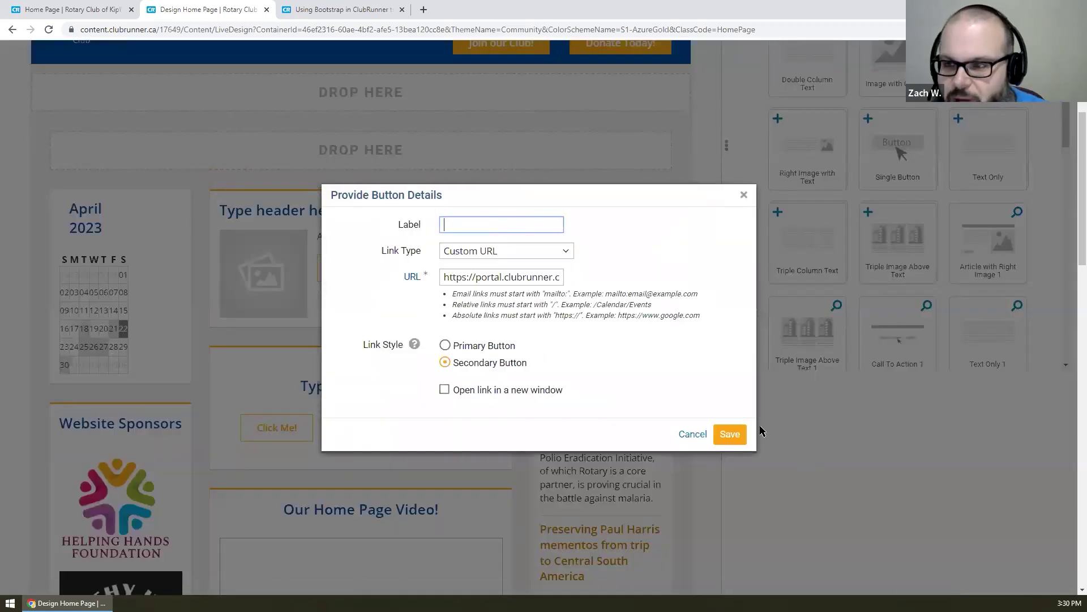
left_click(729, 434)
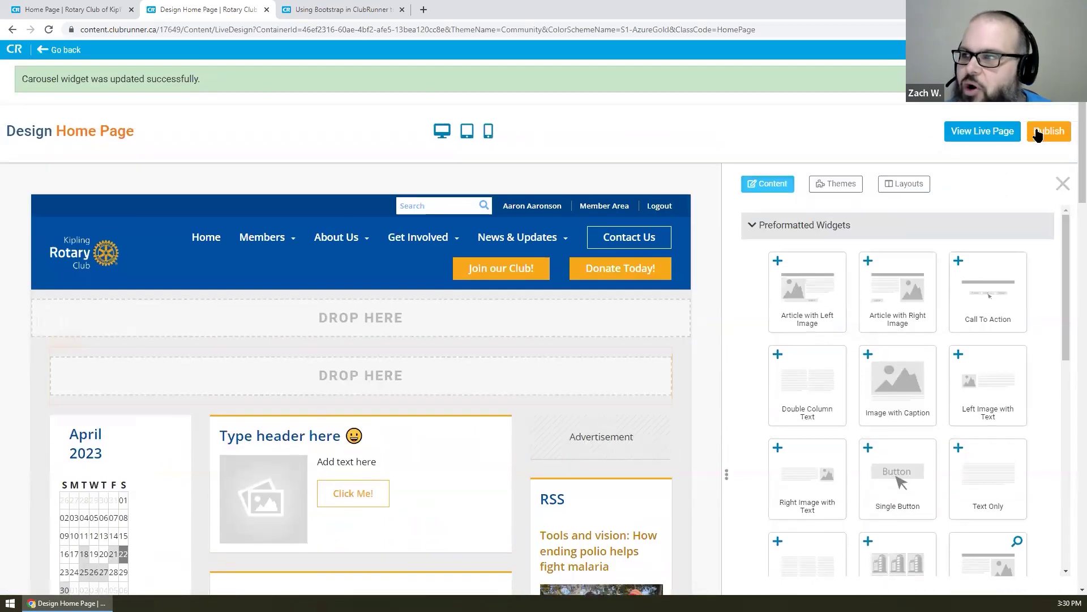
left_click(1037, 134)
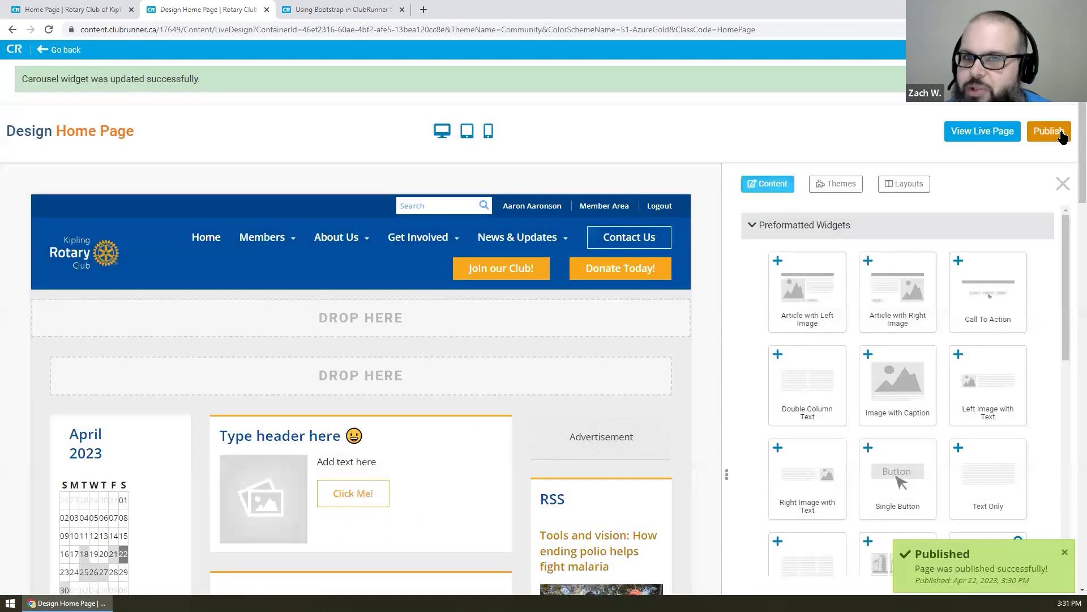
- View the published home page live in a new tab, then go back to the Design Home Page tab
left_click(972, 134)
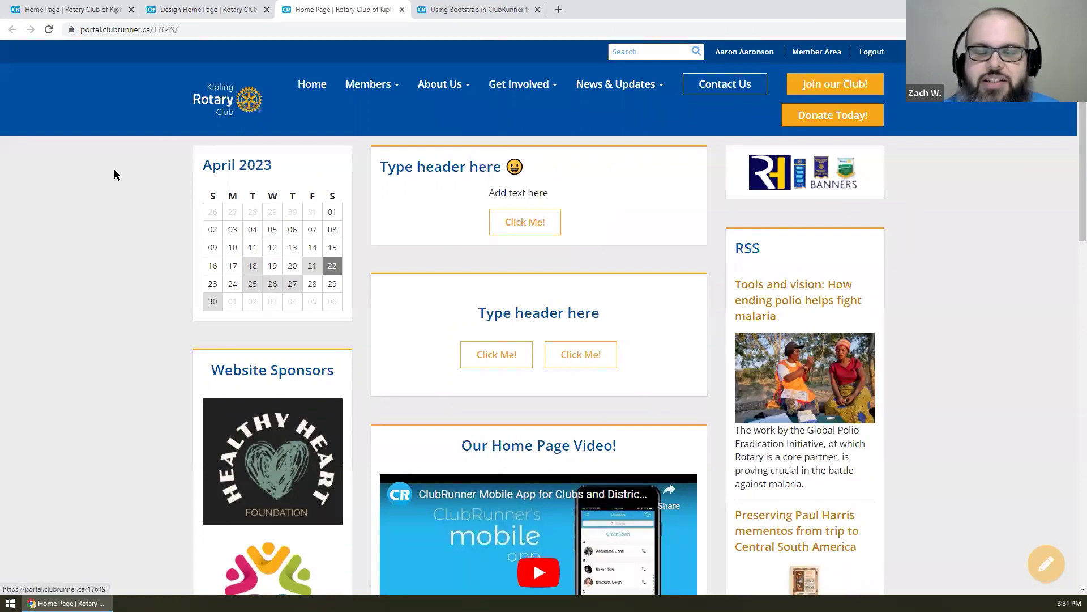
left_click(163, 7)
scroll(549, 196, "down", 4)
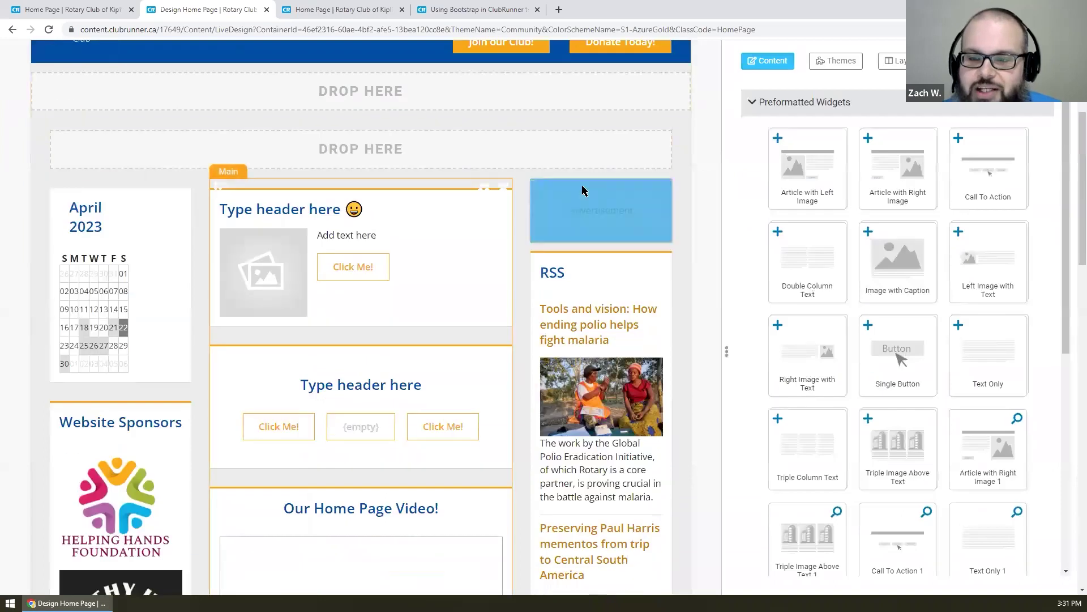
- Review the Click Me! button's label in its details and save them
left_click(352, 272)
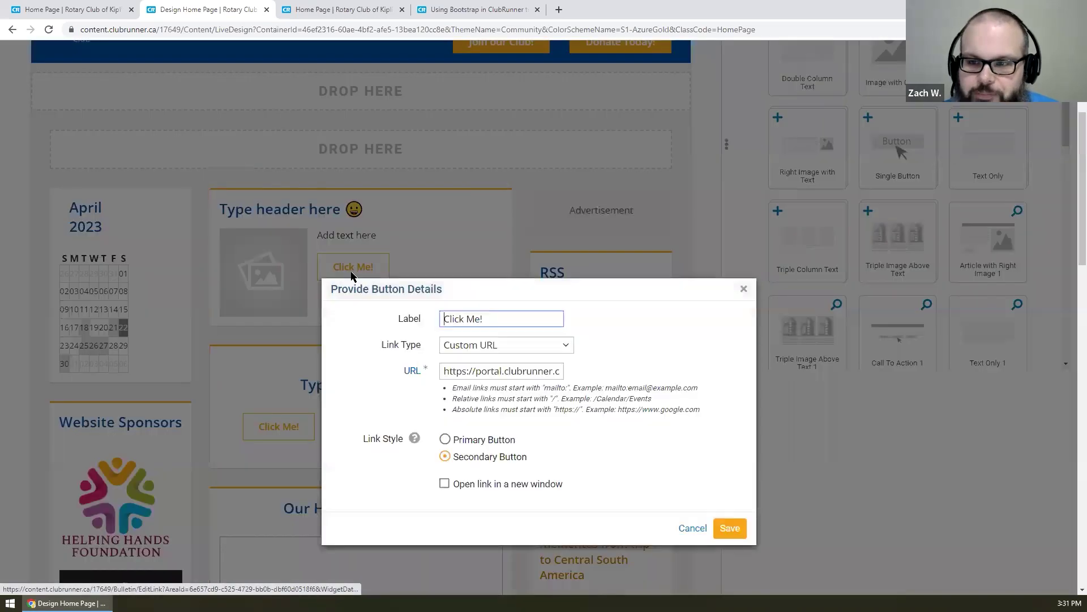
triple_click(466, 221)
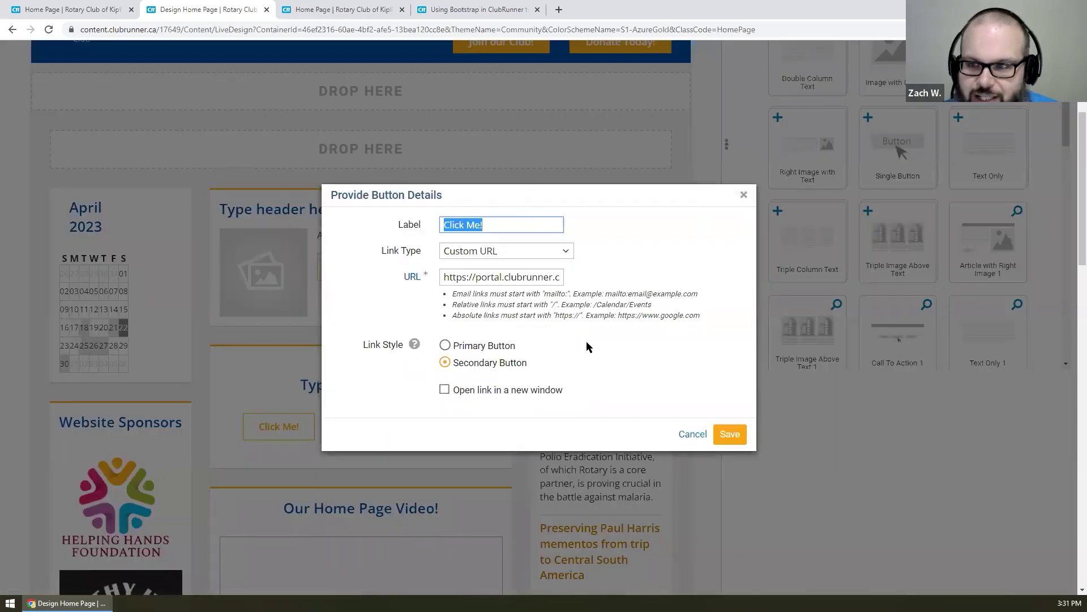
left_click(725, 432)
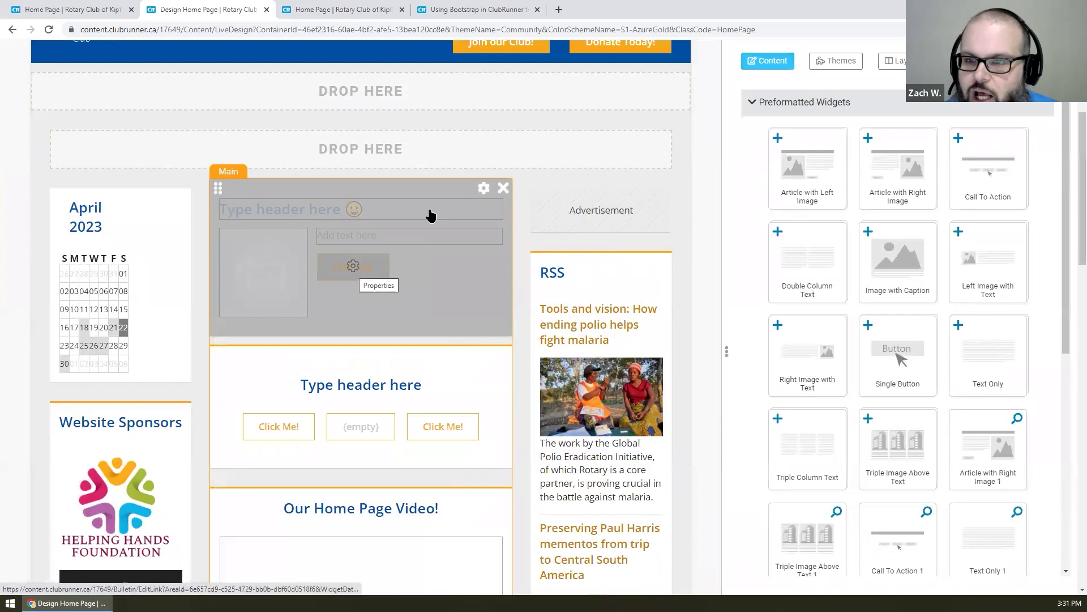
- Save the article widget's properties, then place a Double Column Text widget below the article
left_click(480, 192)
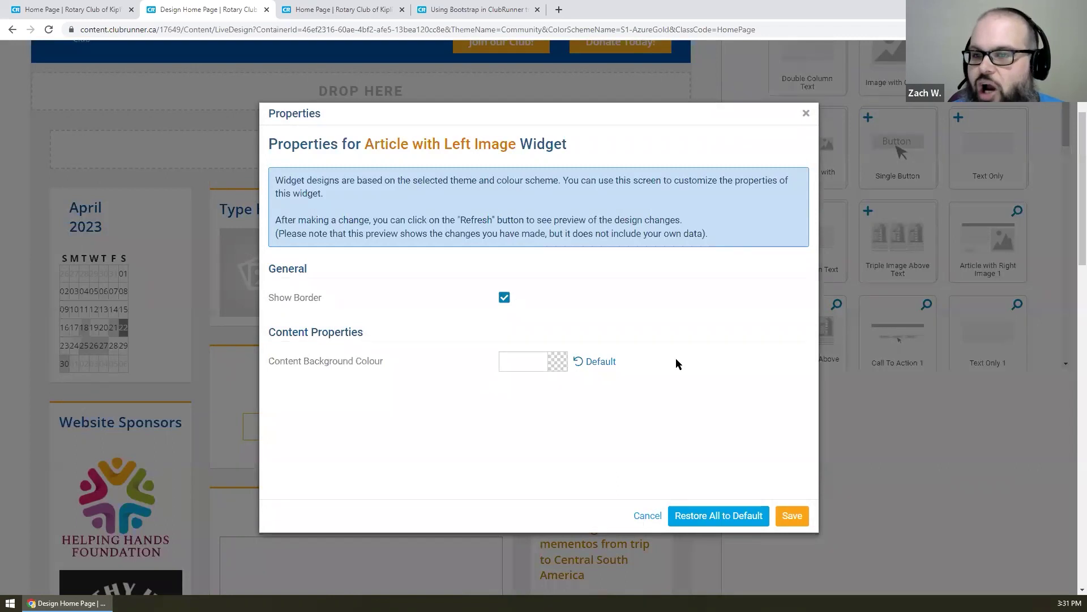
left_click(779, 517)
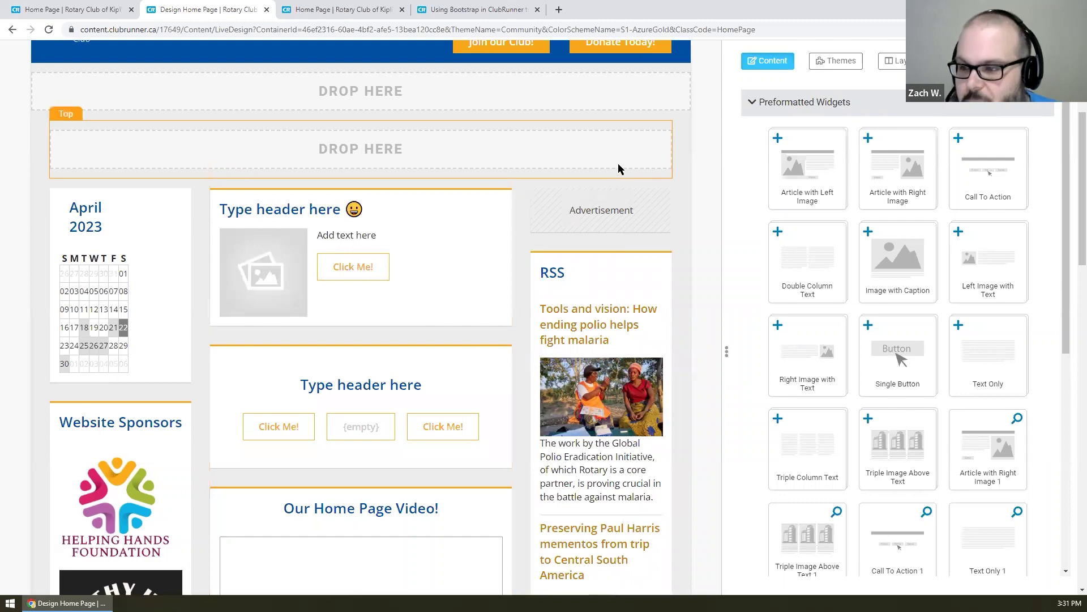
scroll(617, 163, "down", 1)
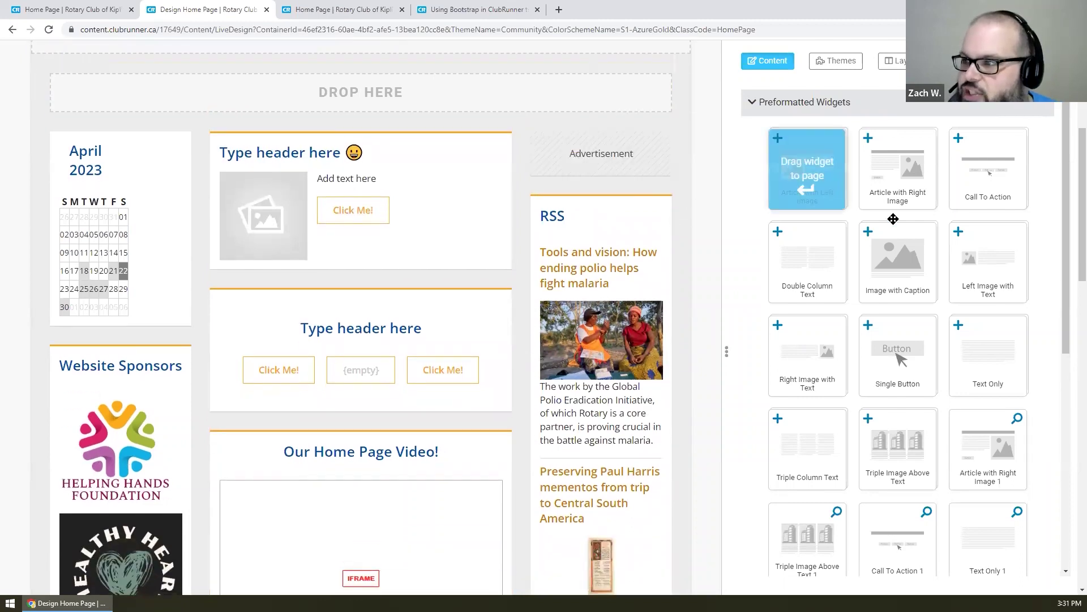
left_click_drag(817, 293, 309, 294)
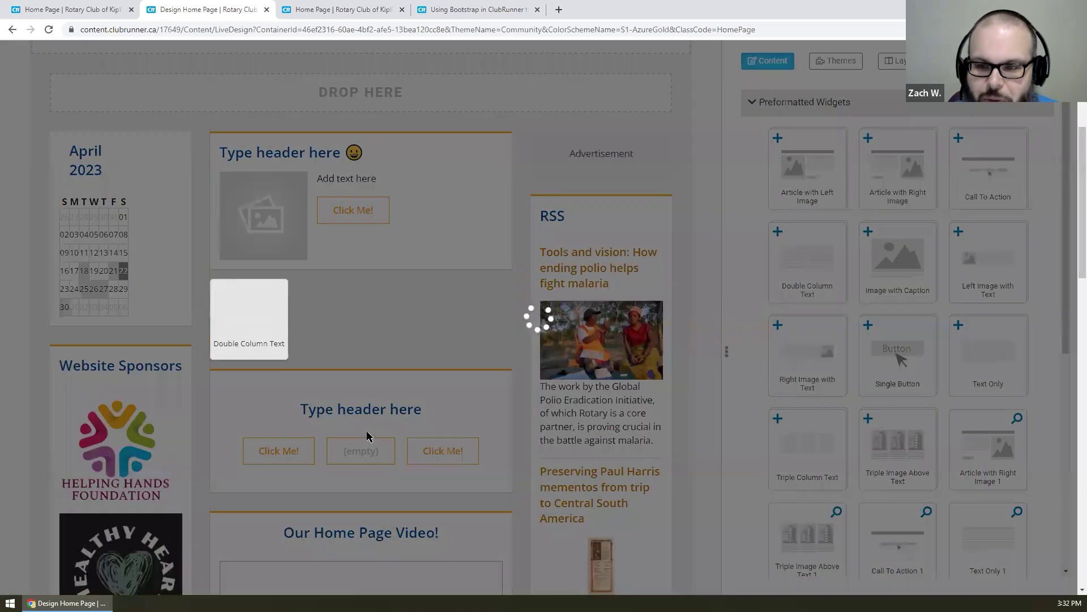
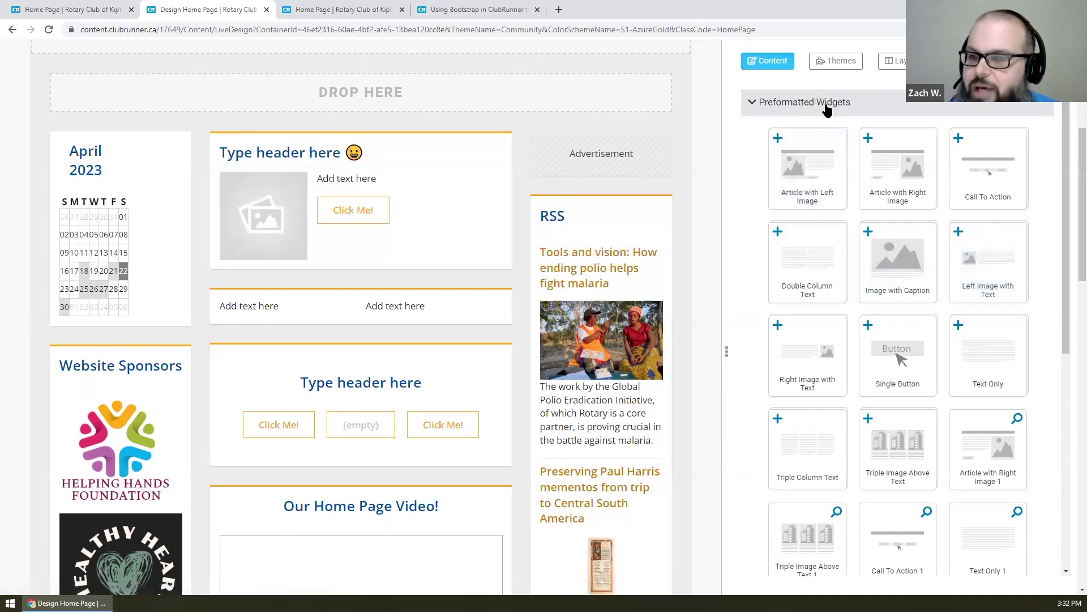
- Delete both 'Type header here' widgets and the Double Column Text widget, then show Custom Widgets (Global)
left_click(502, 132)
left_click(503, 132)
left_click(503, 132)
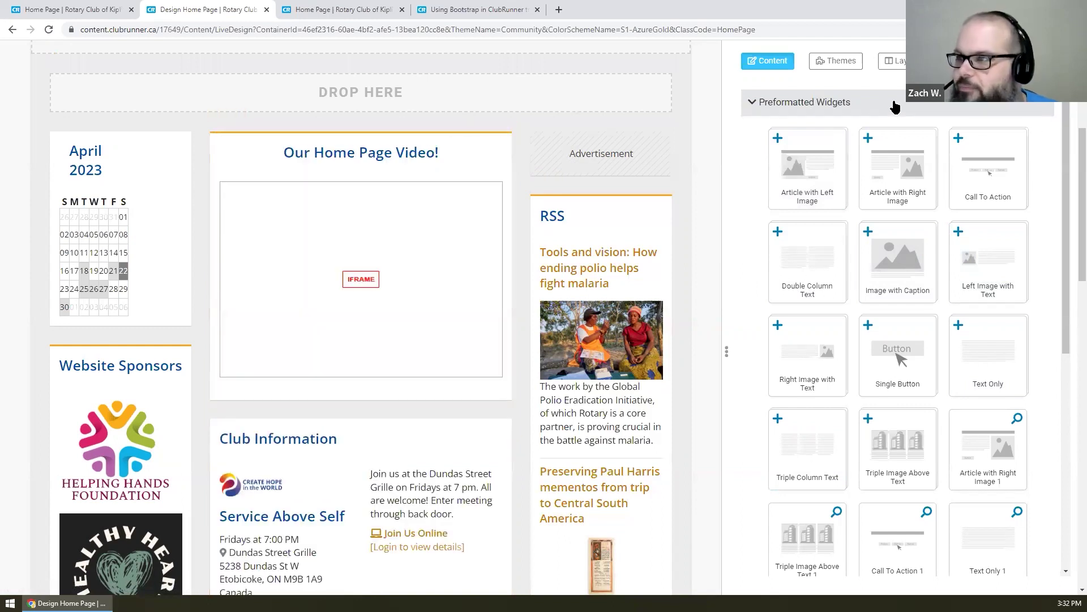
left_click(895, 106)
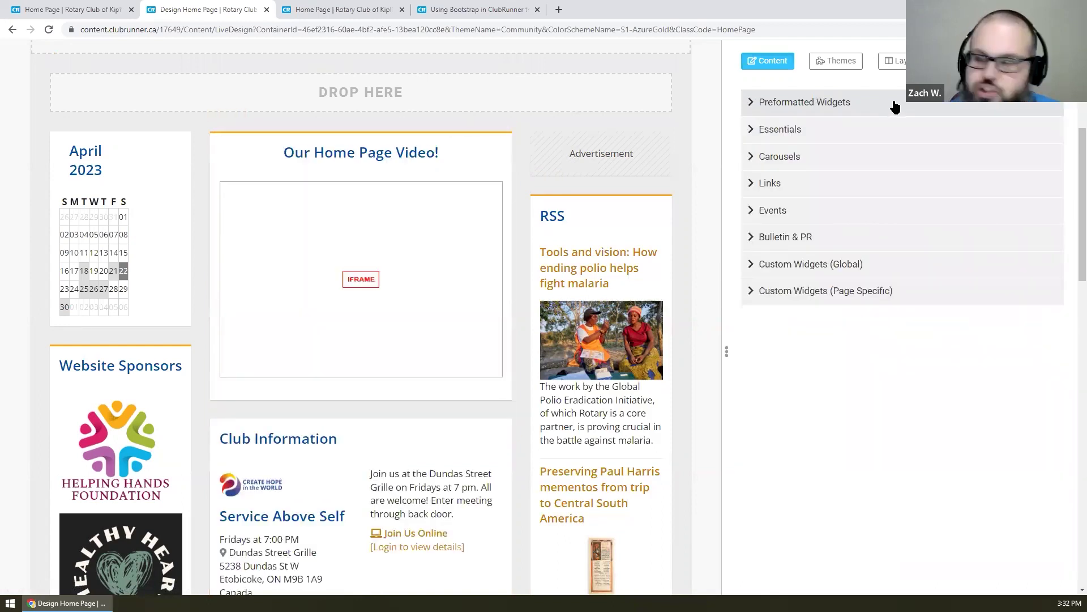
left_click(861, 269)
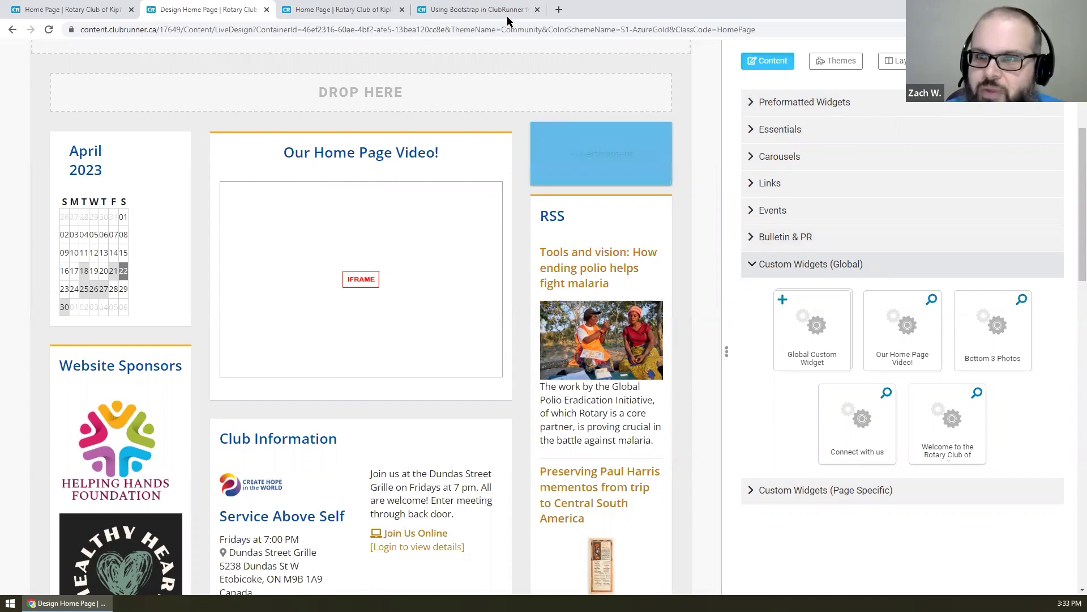
- Copy the second HTML example, the four-subject Bootstrap layout, from the forum thread
left_click(476, 10)
scroll(517, 241, "up", 1)
scroll(518, 242, "up", 5)
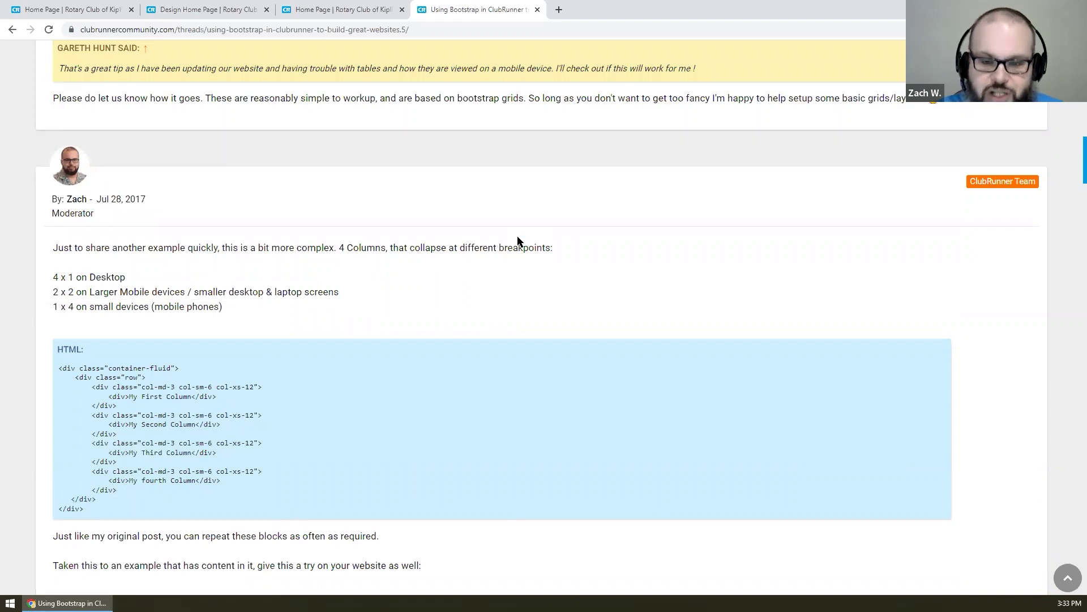
scroll(519, 242, "down", 2)
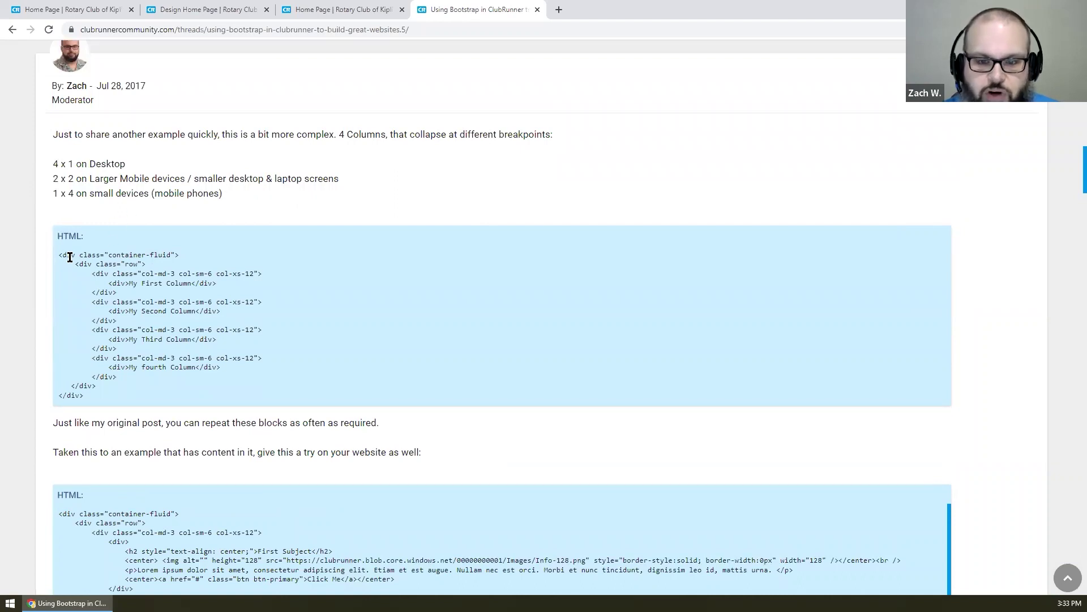
scroll(70, 257, "down", 5)
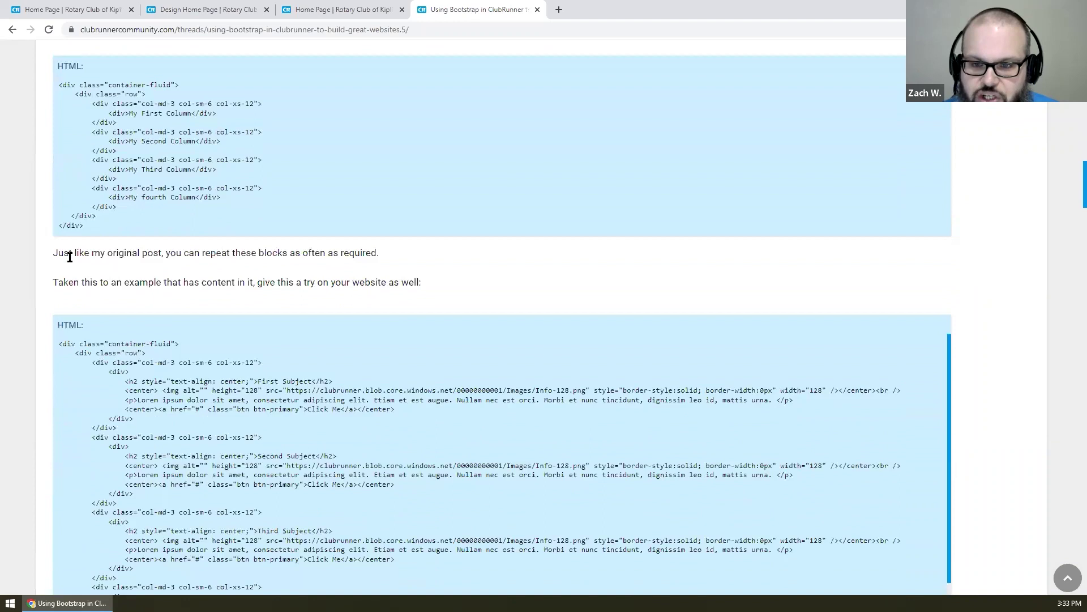
left_click_drag(61, 230, 287, 268)
left_click_drag(373, 306, 373, 307)
left_click(94, 241)
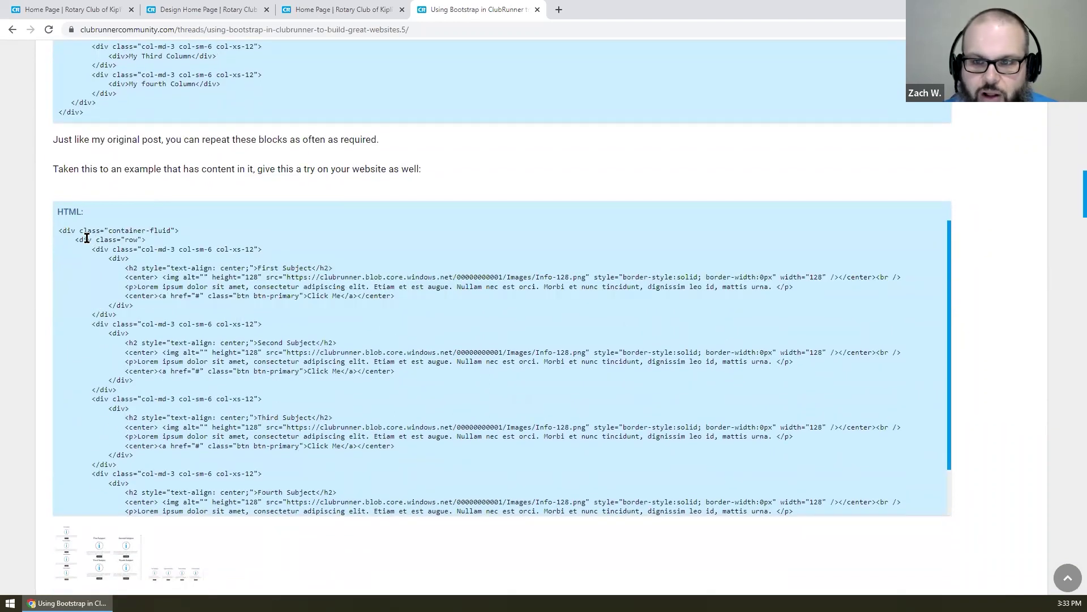
left_click_drag(58, 228, 195, 510)
scroll(251, 266, "down", 1)
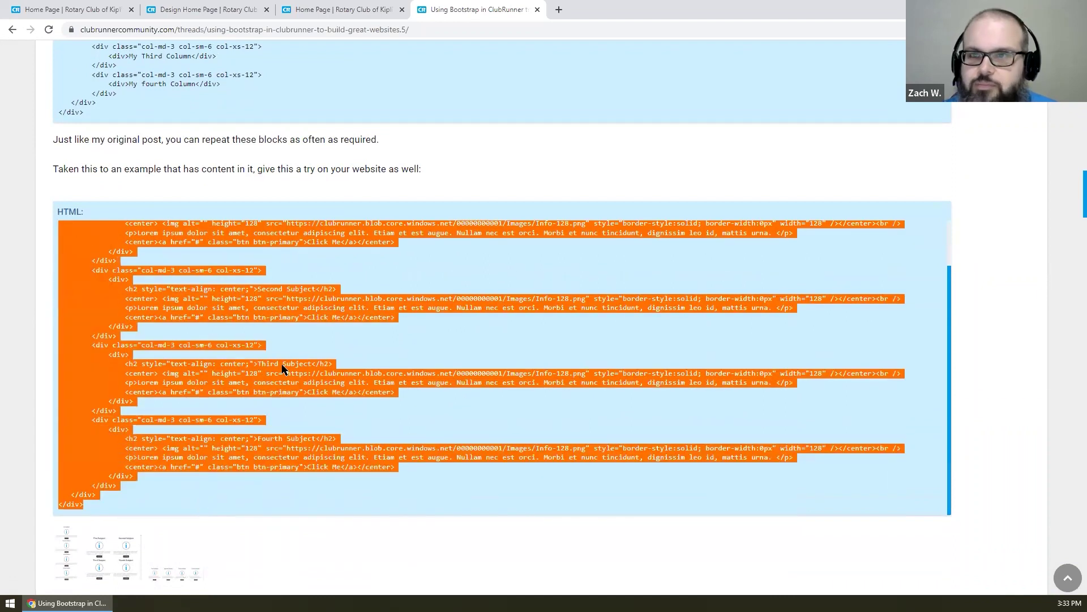
left_click(243, 4)
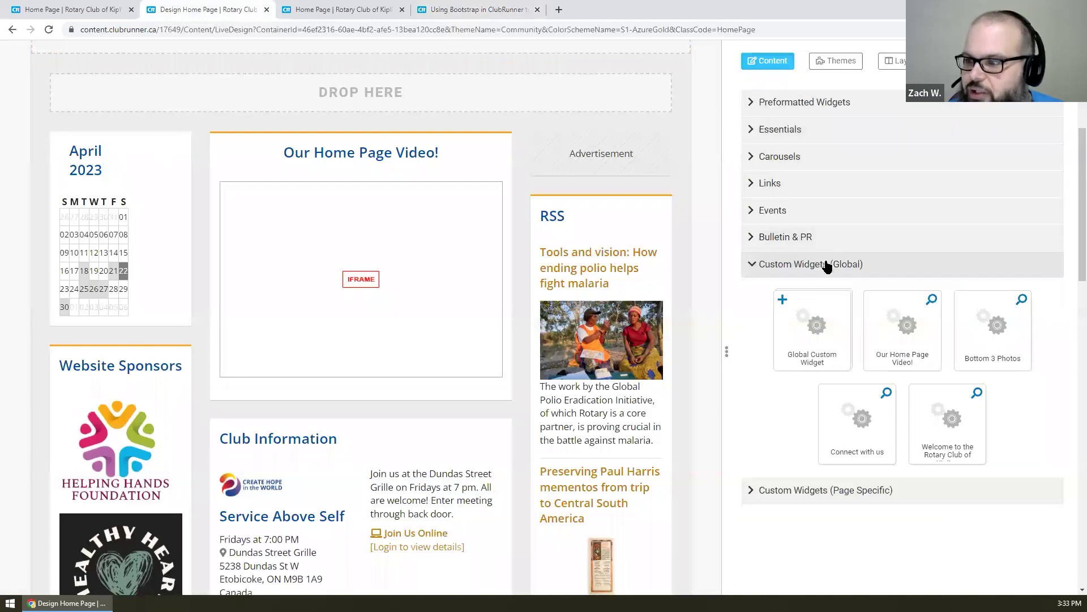
- Drop a Global Custom Widget into the top zone and open it in the editor
left_click_drag(826, 324, 354, 84)
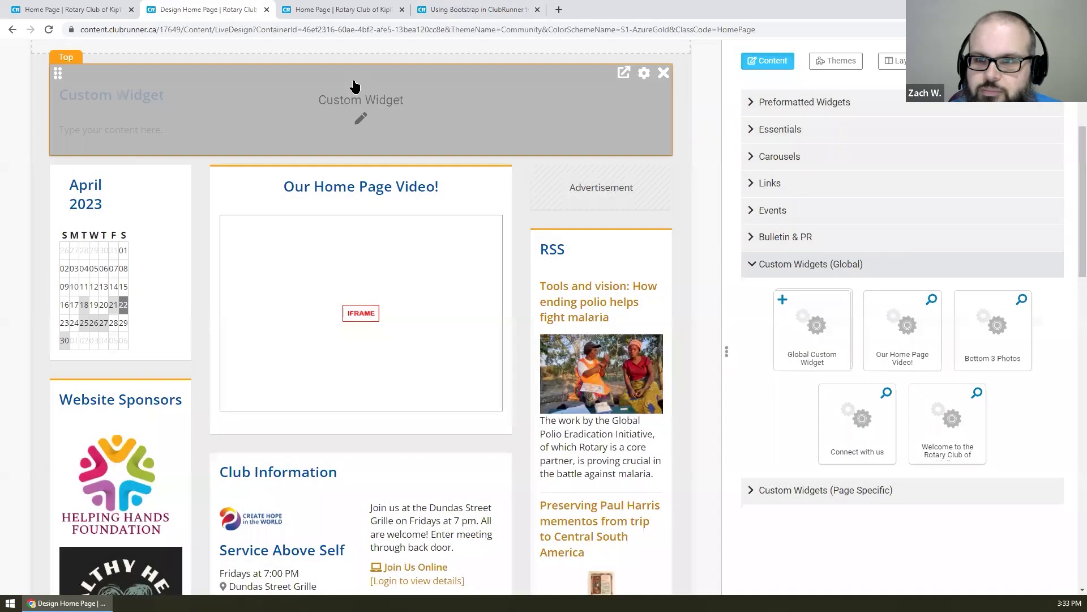
scroll(508, 313, "up", 2)
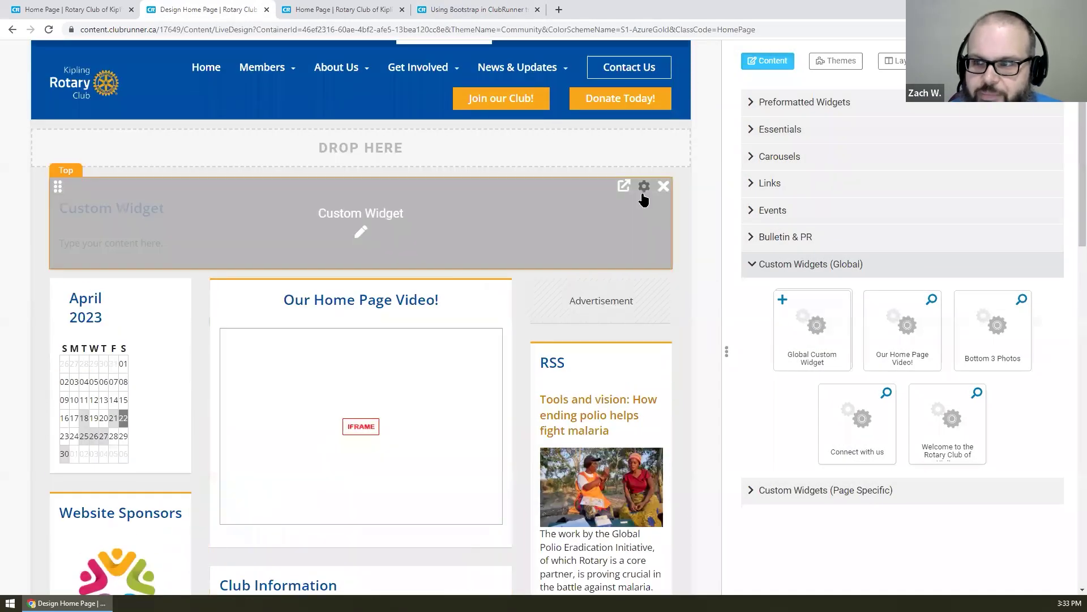
left_click(625, 188)
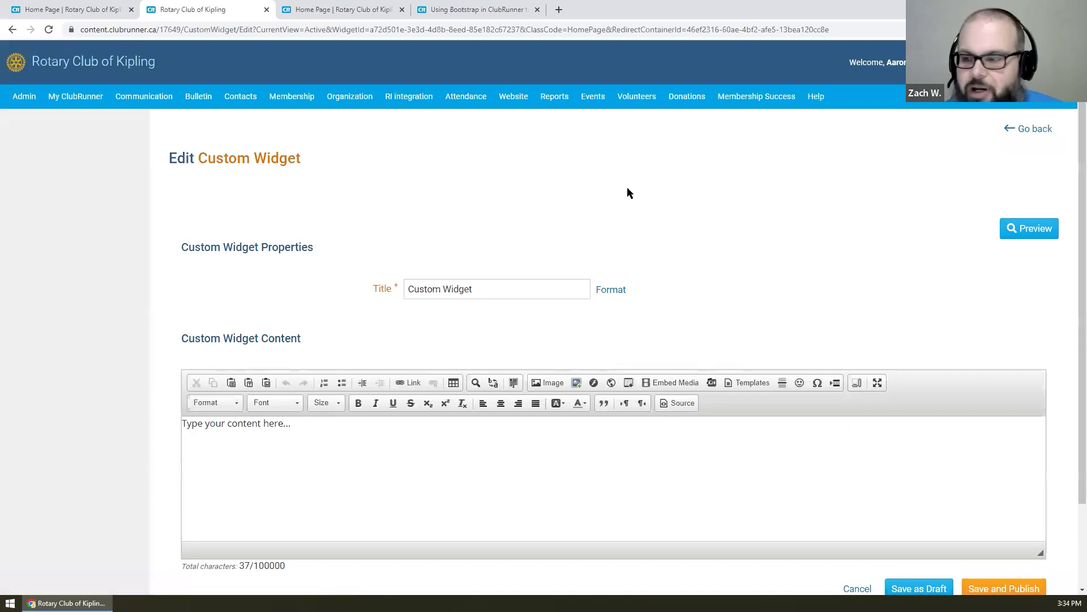
- Replace the widget's source with the copied four-subject HTML and check the rendered layout
scroll(627, 193, "down", 2)
left_click(678, 304)
left_click(653, 342)
key("ctrl+a")
key("ctrl+v")
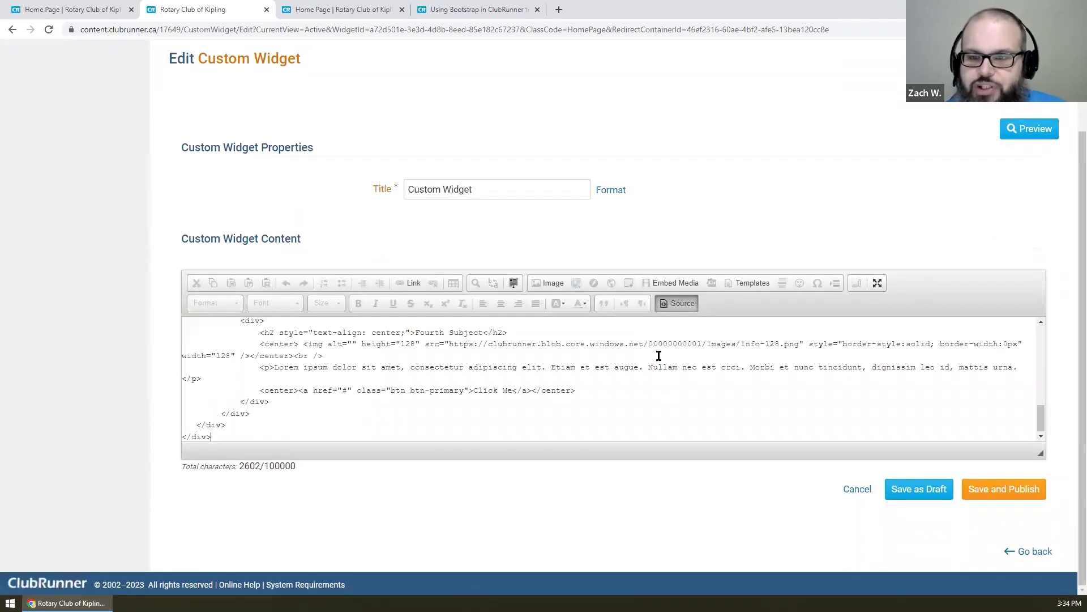
scroll(659, 360, "up", 15)
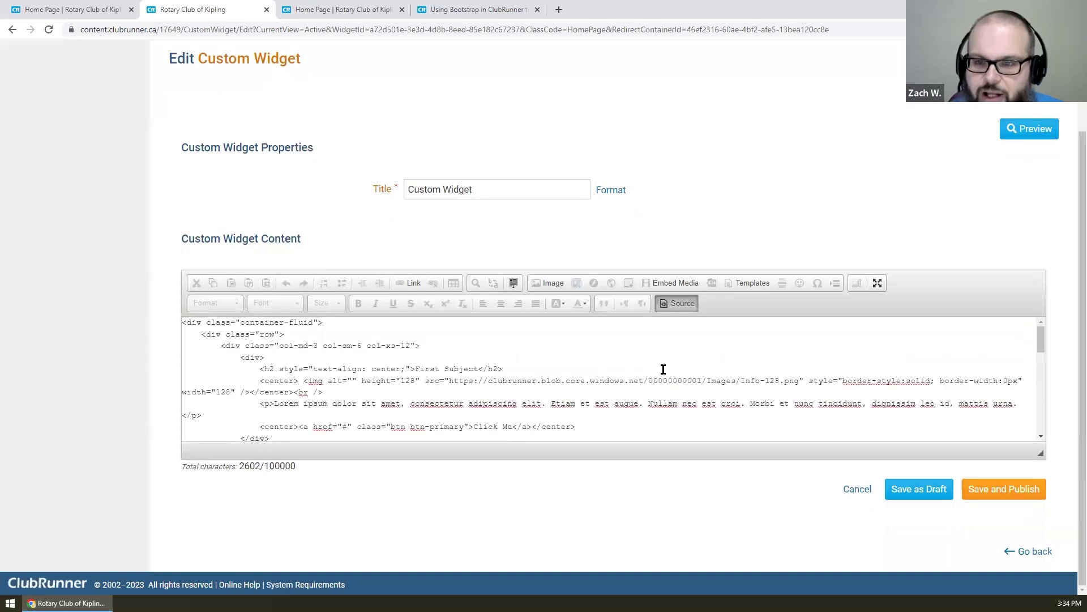
left_click(674, 304)
scroll(633, 351, "down", 2)
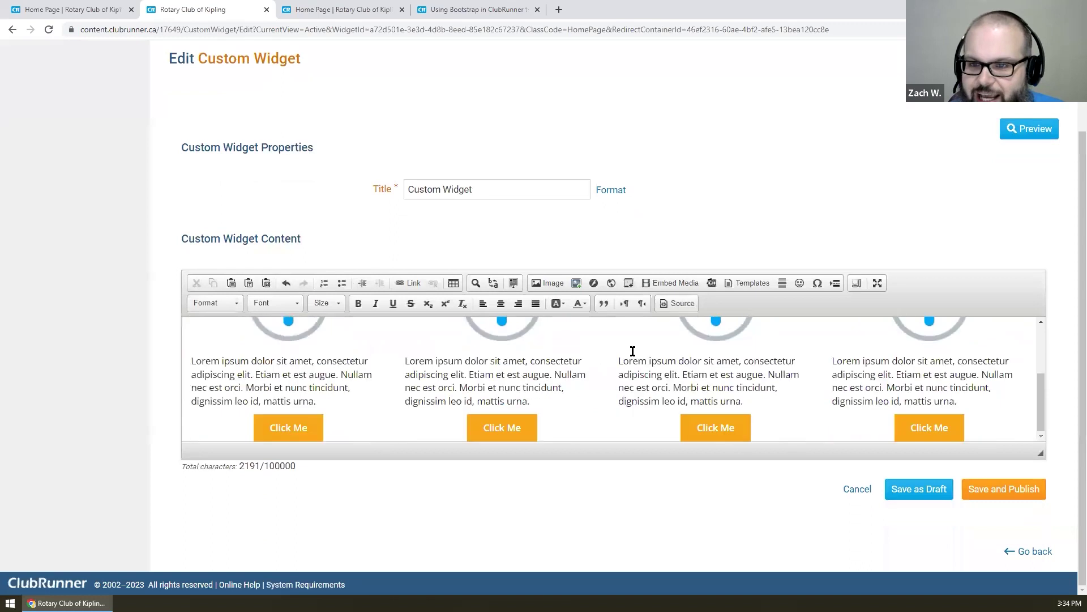
scroll(633, 351, "up", 2)
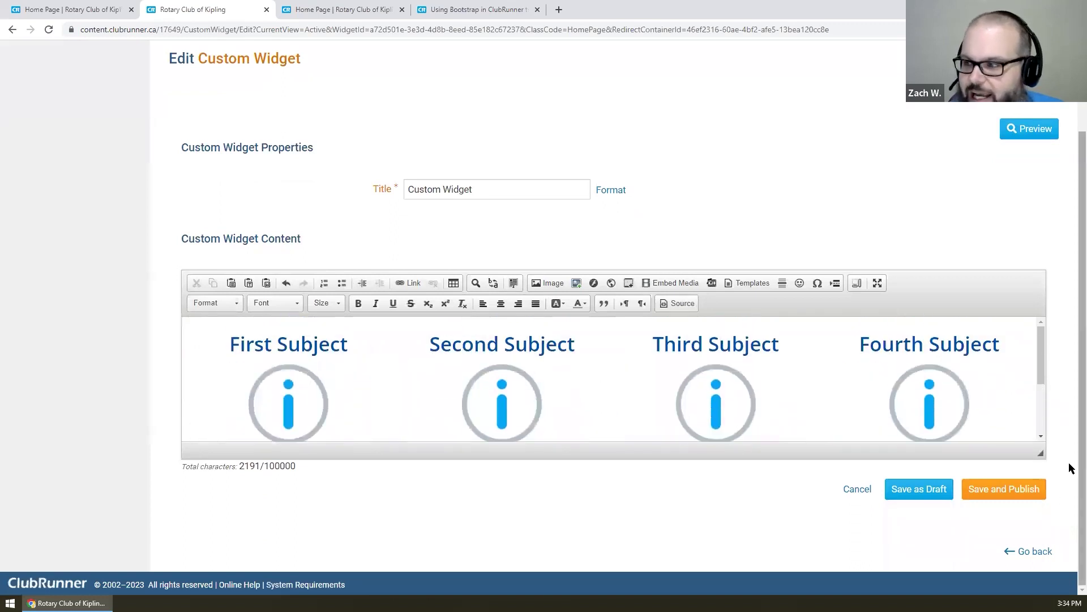
left_click_drag(1041, 453, 1062, 592)
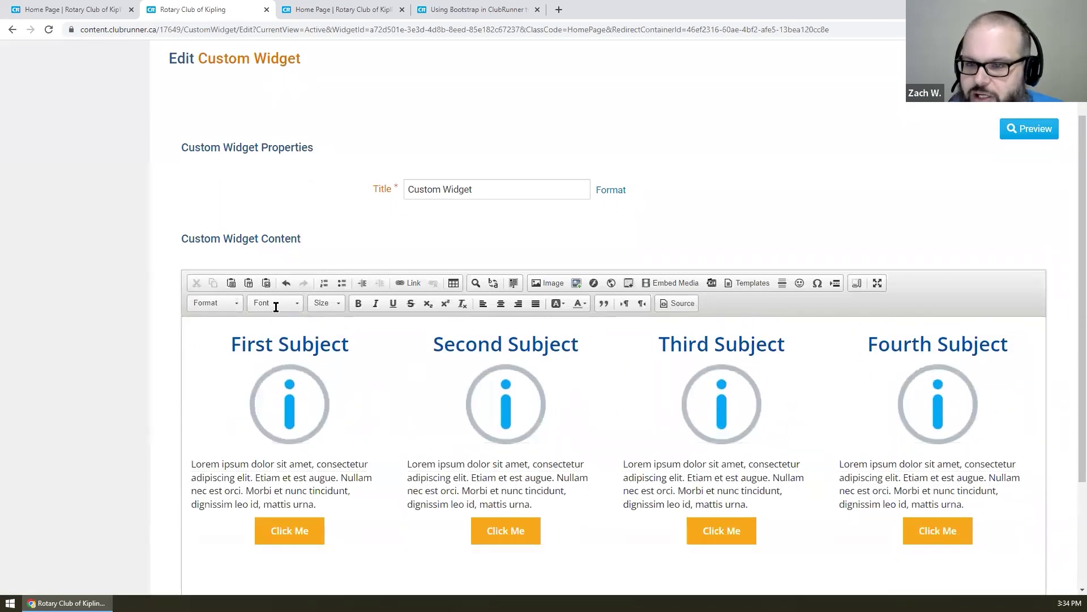
scroll(118, 253, "down", 2)
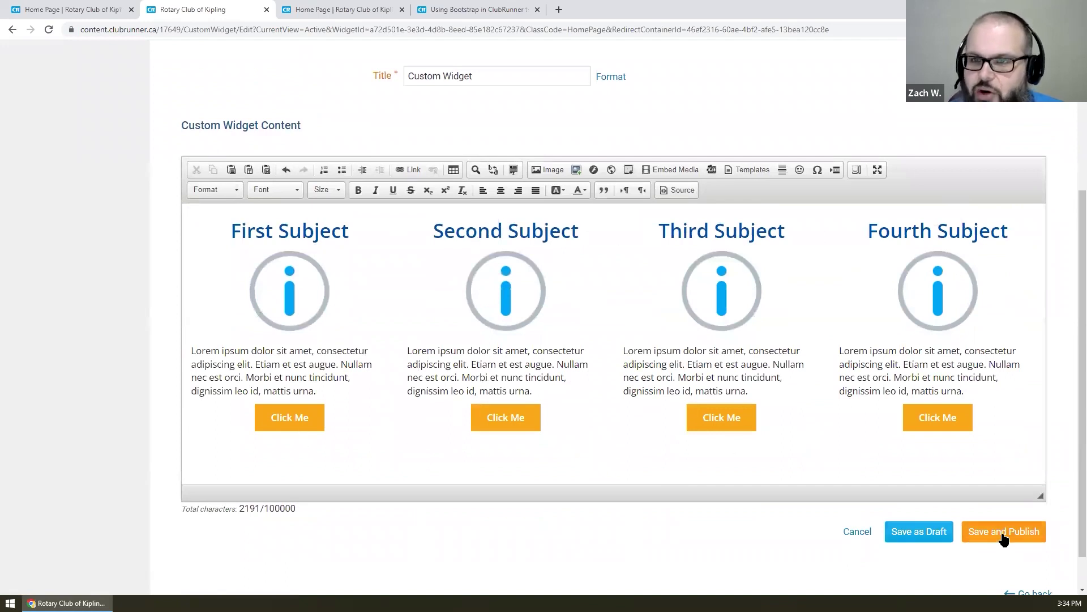
- Title the widget 'Our Custom Widget', save and publish it, then publish the home page
left_click(538, 72)
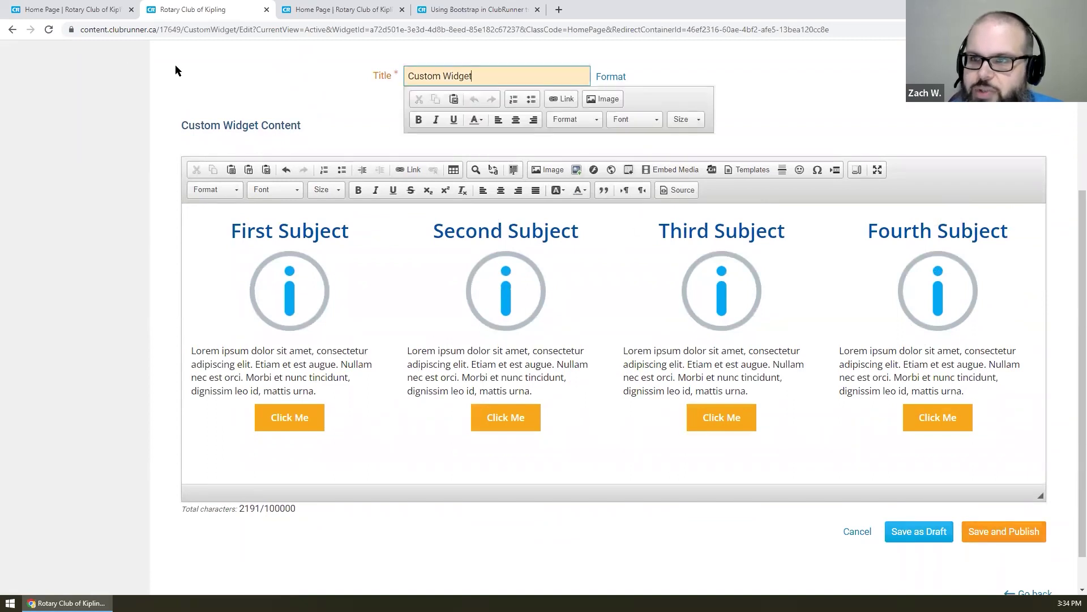
key("ctrl+a")
type("Our Custom Widget")
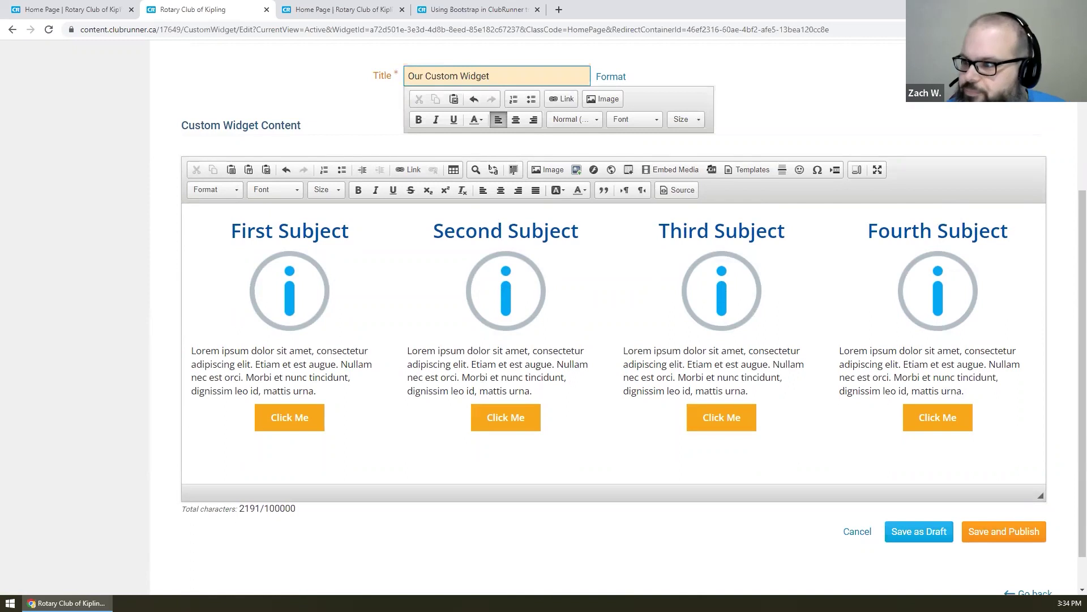
left_click(1023, 535)
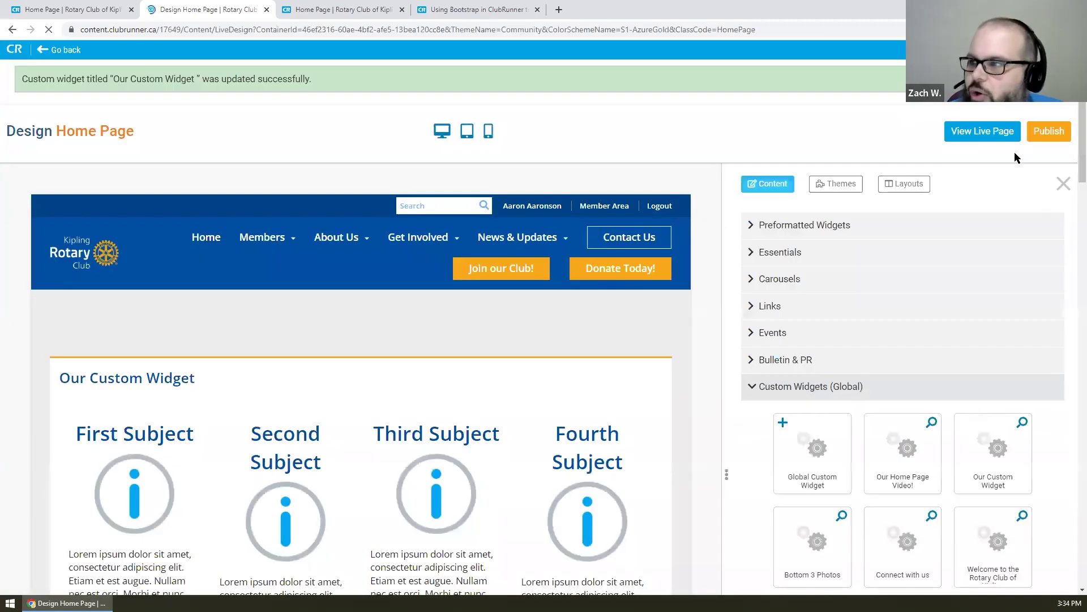
left_click(1049, 133)
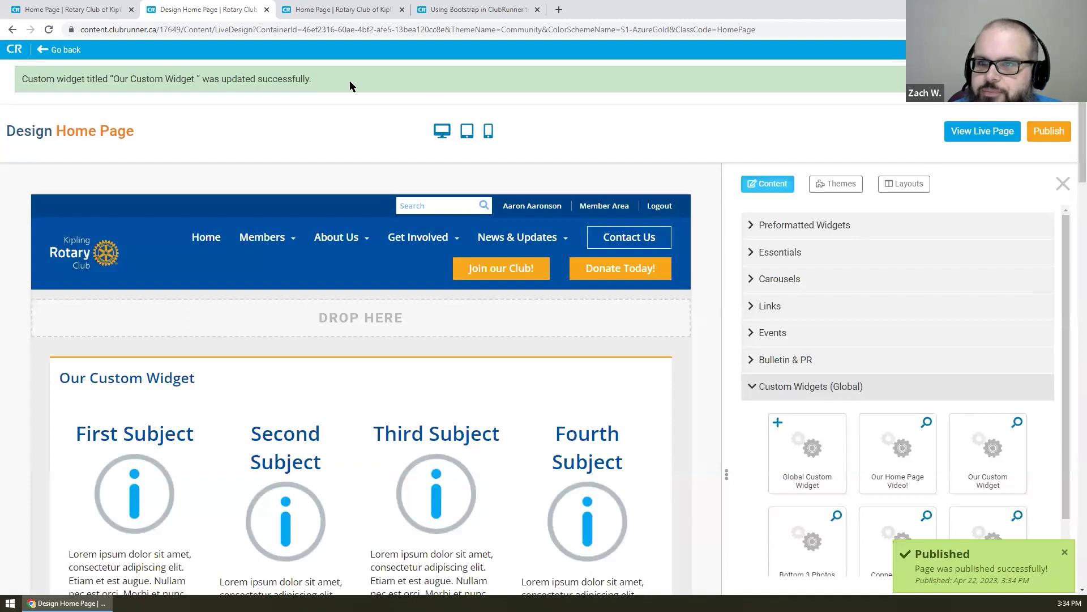
- Reload the live home page and turn on the DevTools mobile-width preview
left_click(360, 8)
right_click(139, 151)
left_click(172, 185)
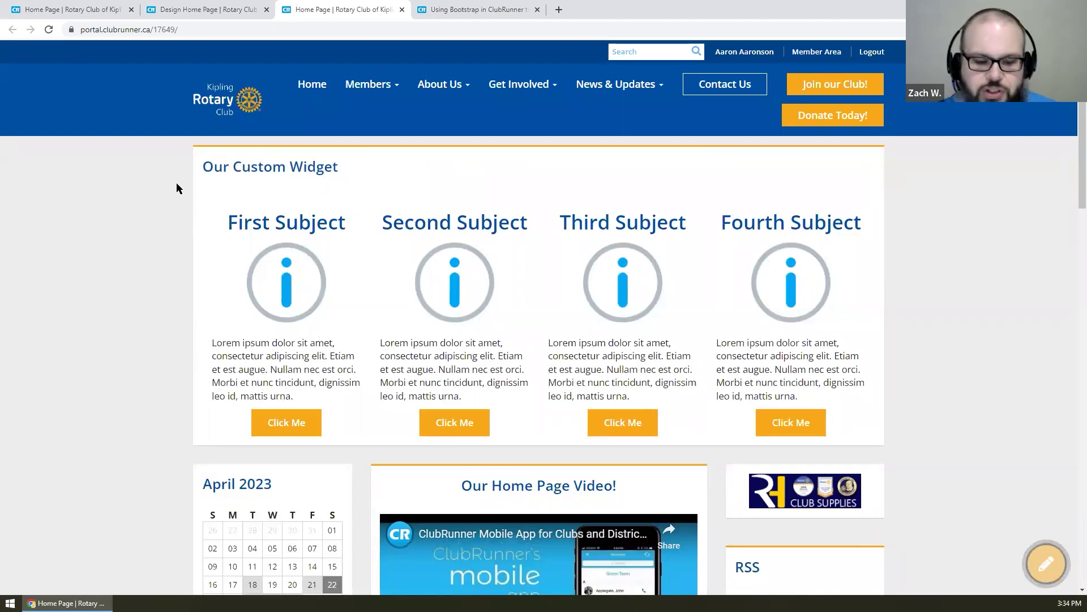
key("F12")
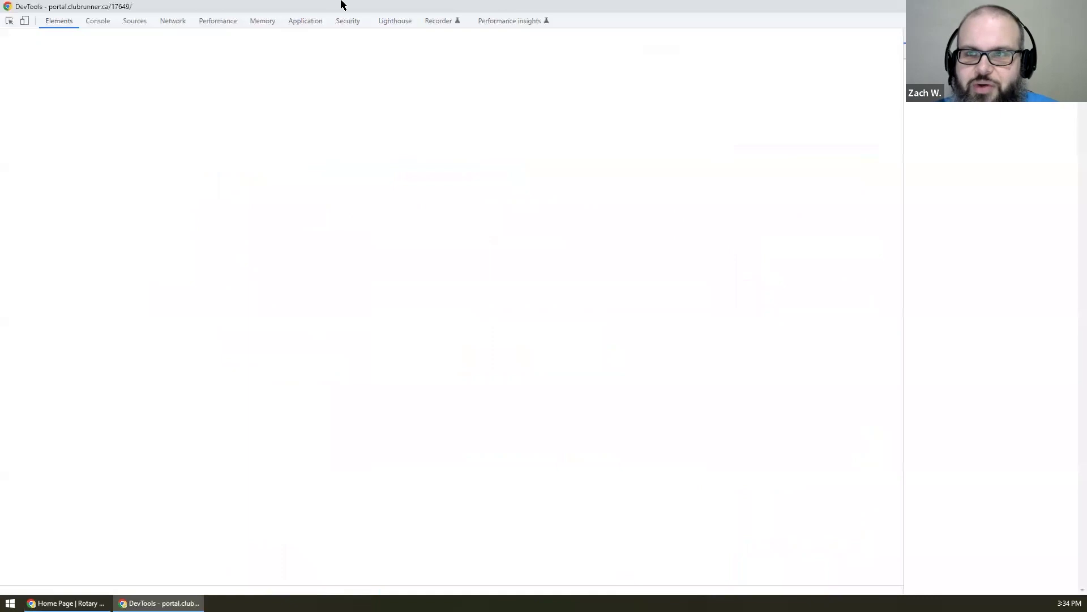
key("F12")
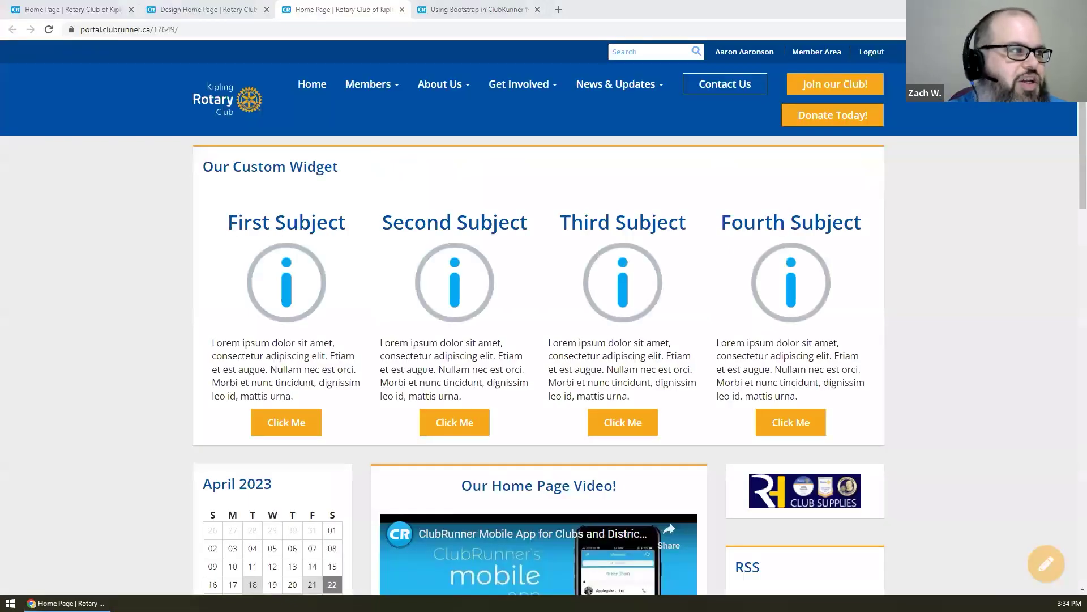
key("F12")
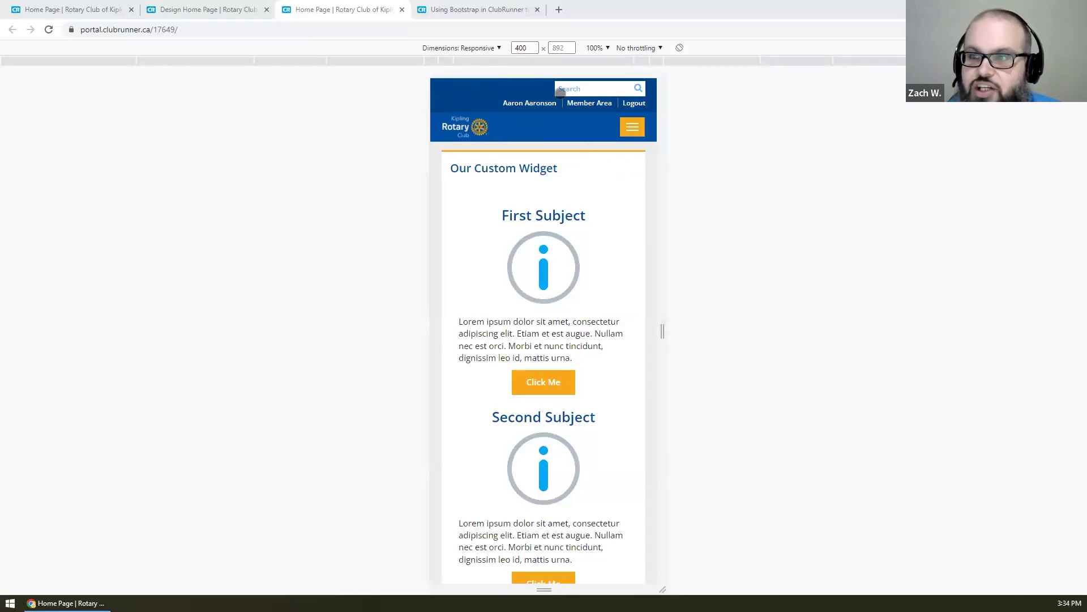
- Preview the custom widget at iPad Air size, then return to the desktop layout
scroll(611, 206, "down", 1)
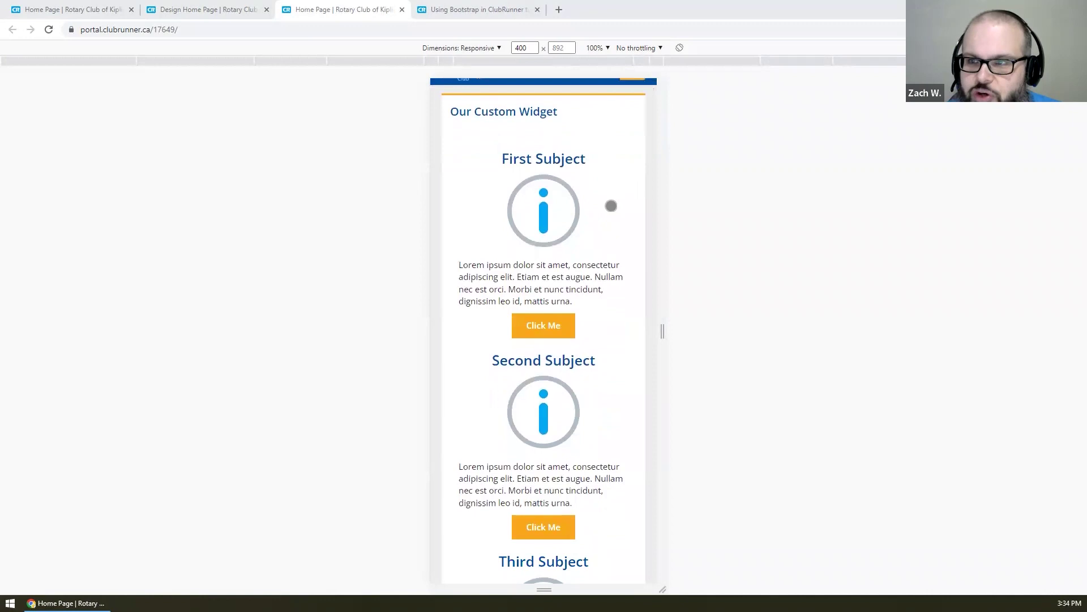
scroll(588, 164, "down", 1)
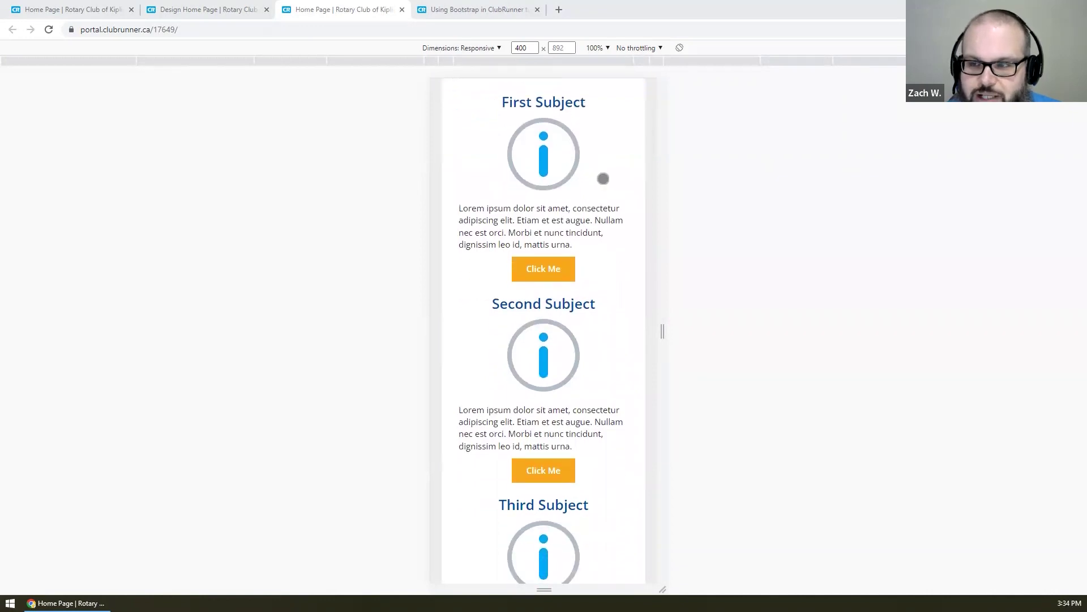
scroll(602, 177, "up", 1)
scroll(596, 177, "down", 1)
scroll(597, 177, "down", 7)
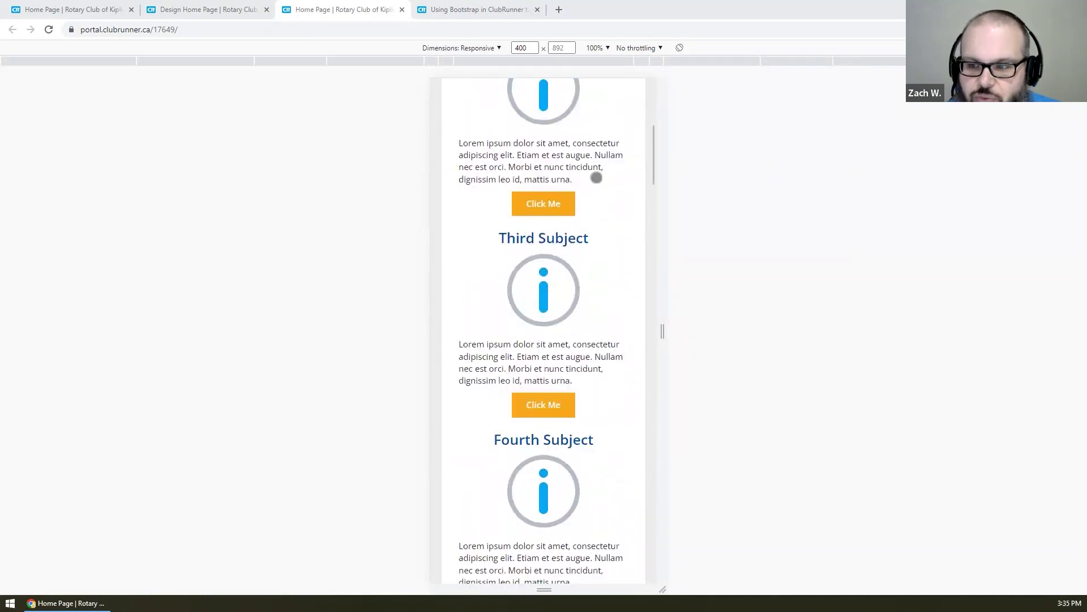
scroll(593, 226, "up", 2)
scroll(591, 245, "up", 7)
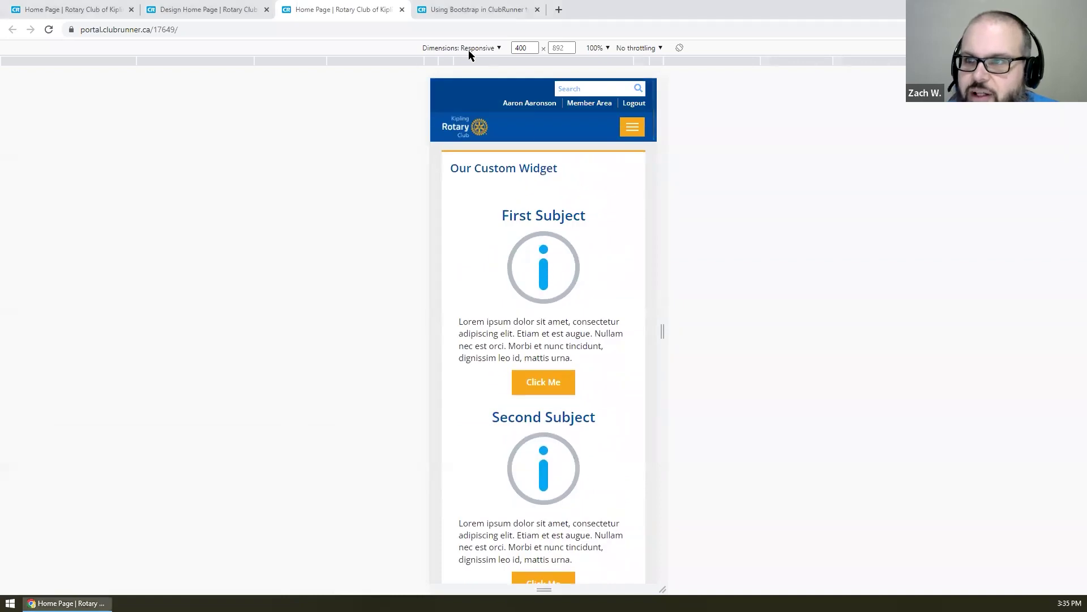
left_click(467, 48)
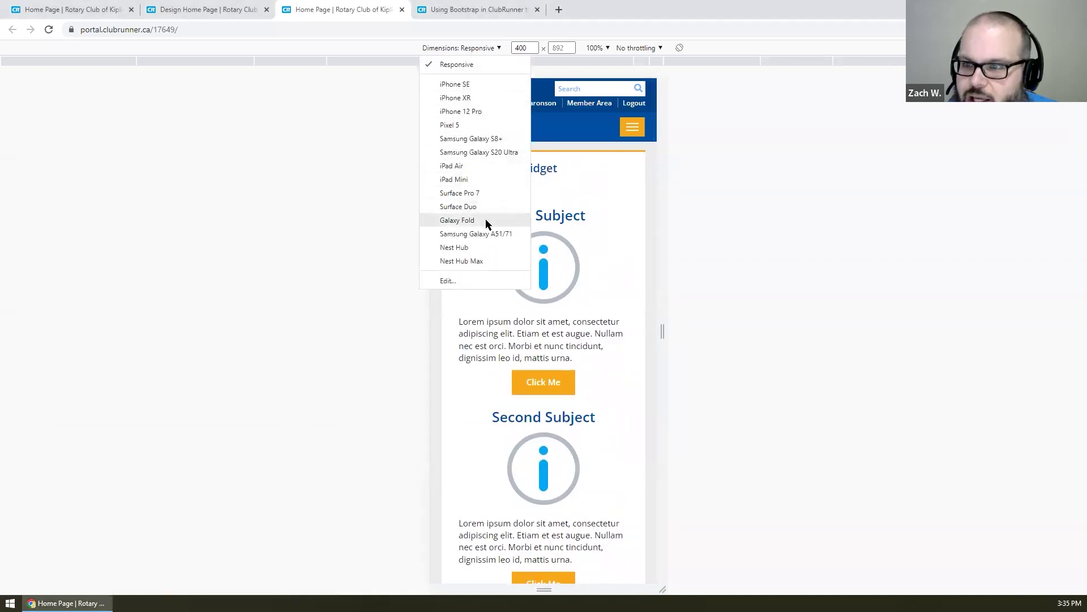
left_click(474, 166)
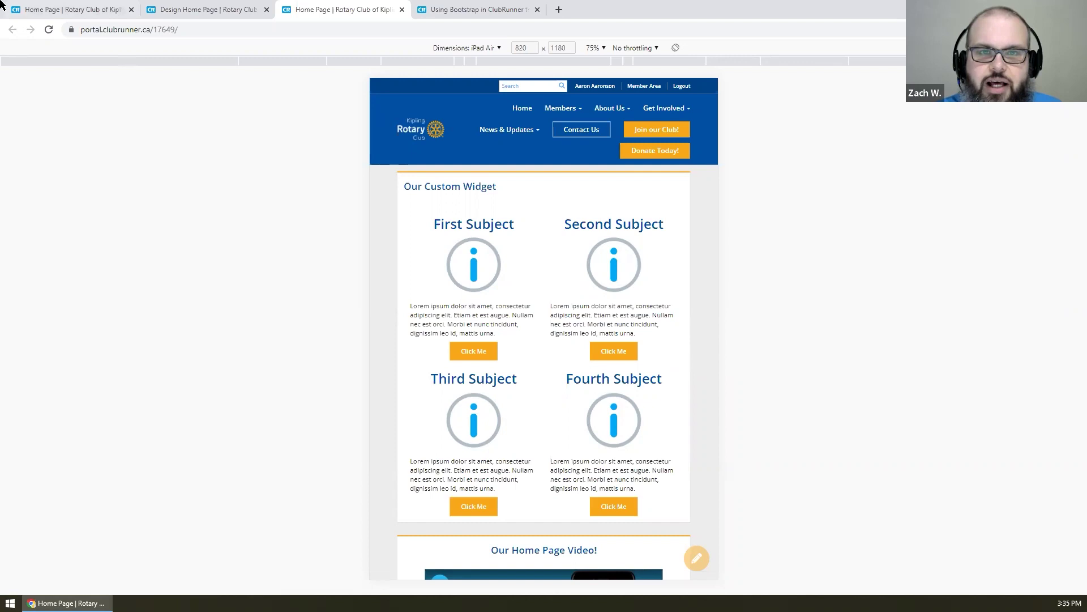
key("F12")
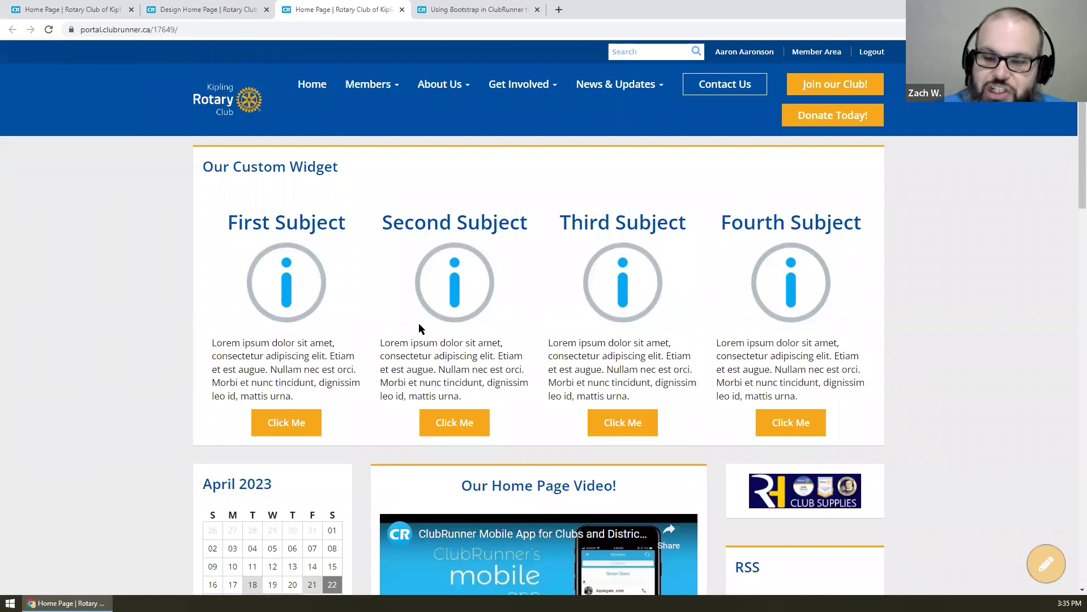
- Back in the home page designer, try dragging Our Custom Widget to another position
left_click(234, 4)
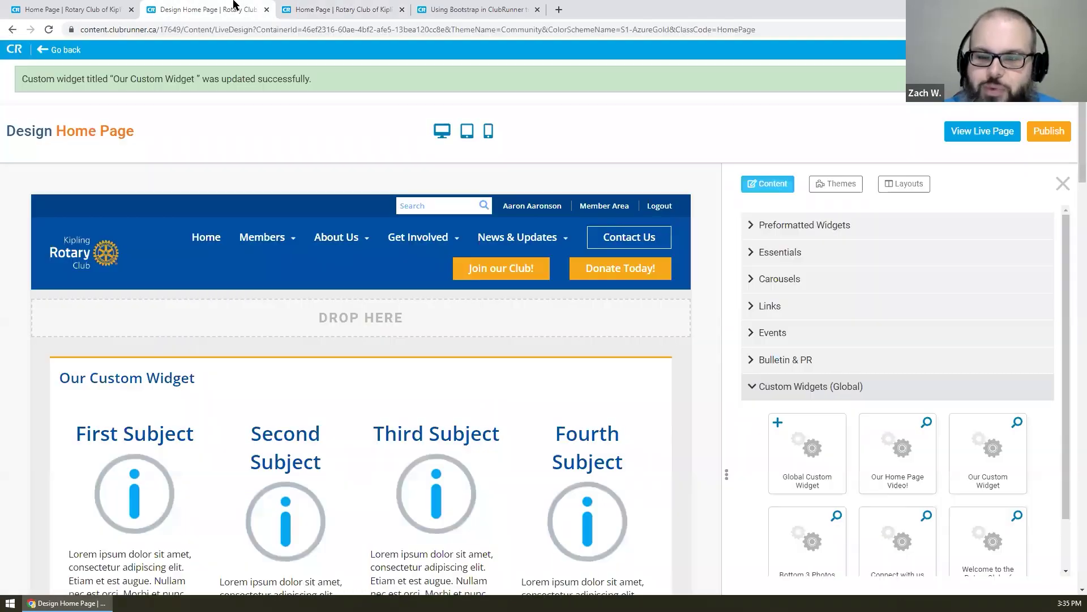
scroll(652, 79, "down", 2)
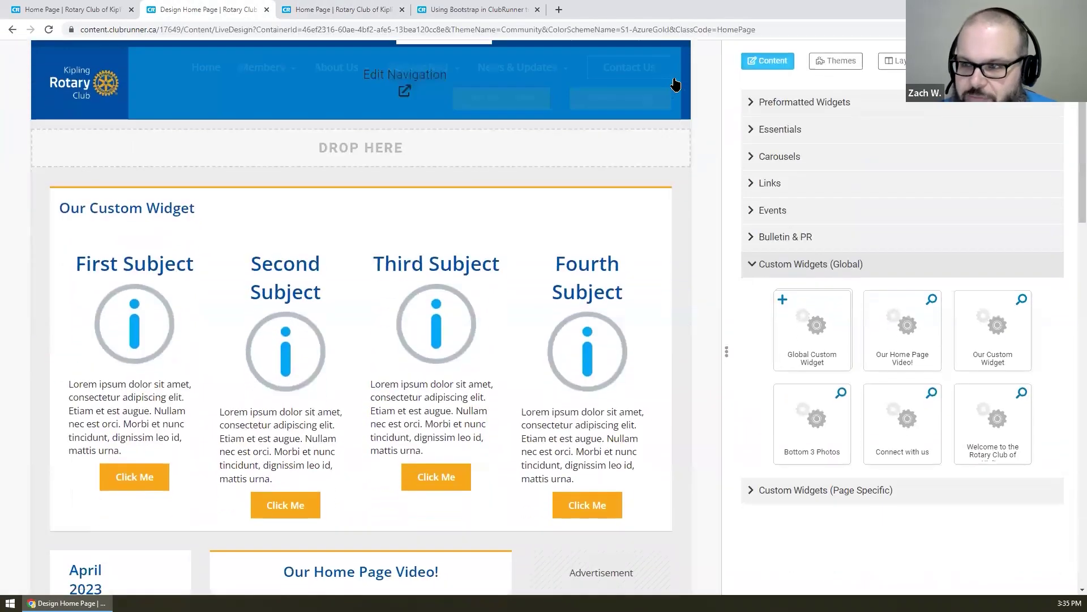
scroll(683, 103, "down", 2)
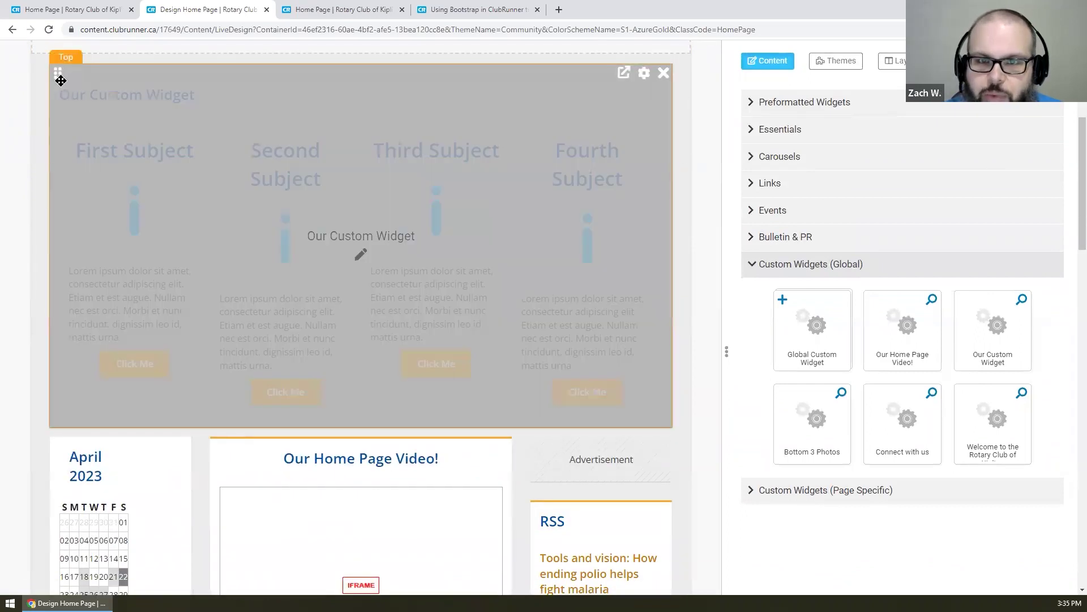
left_click_drag(118, 144, 369, 90)
scroll(685, 153, "up", 1)
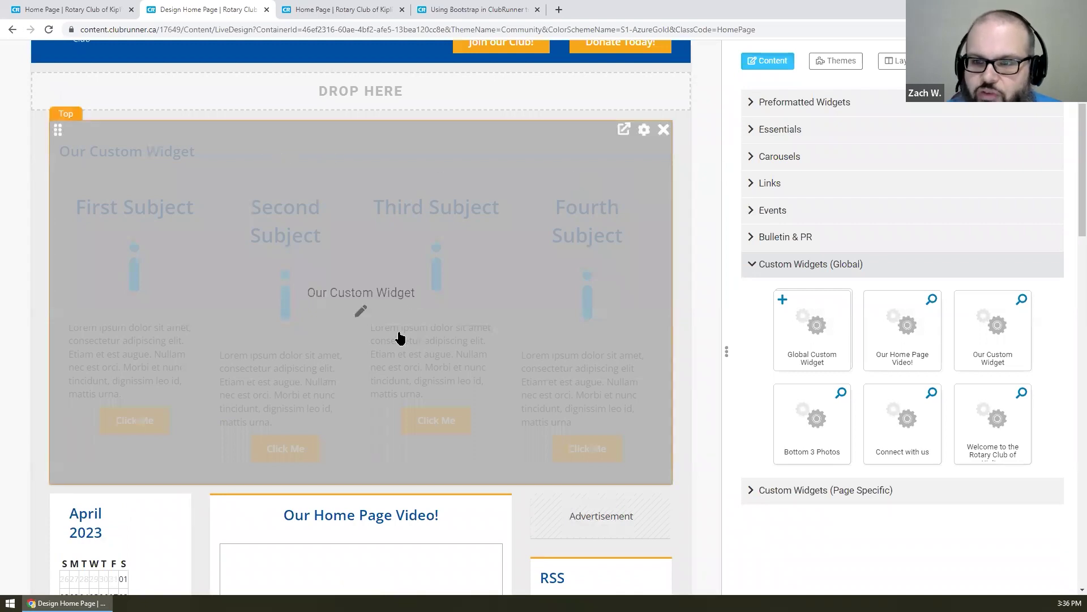
- Select the First Subject heading and first Lorem ipsum paragraph inline, then exit editing unchanged
left_click(360, 312)
double_click(152, 207)
triple_click(100, 208)
left_click_drag(122, 395, 86, 324)
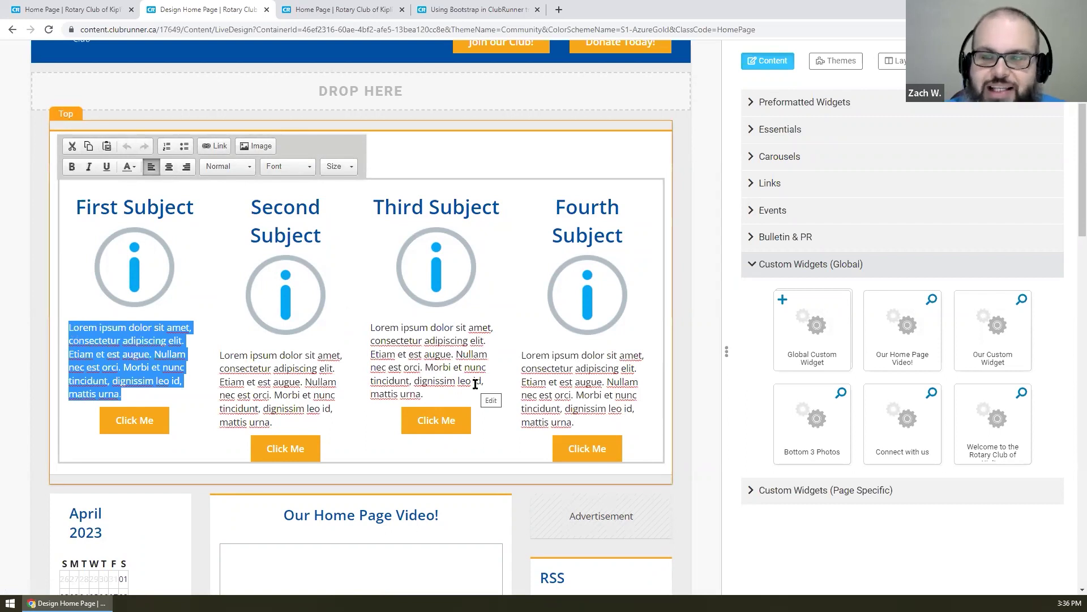
left_click(679, 163)
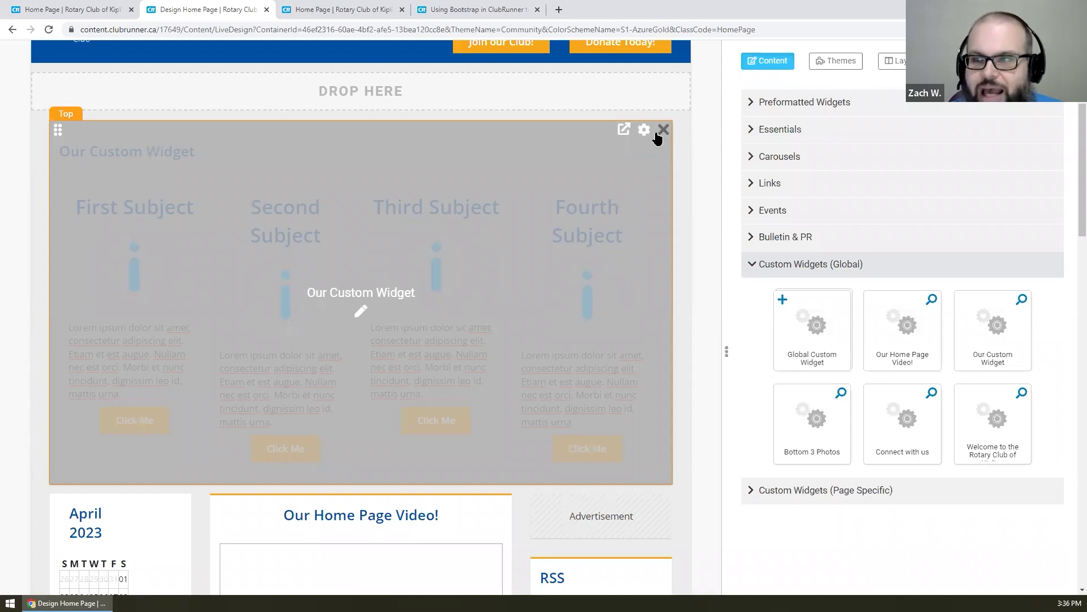
- Review Our Custom Widget's display properties and cancel without changes
left_click(645, 130)
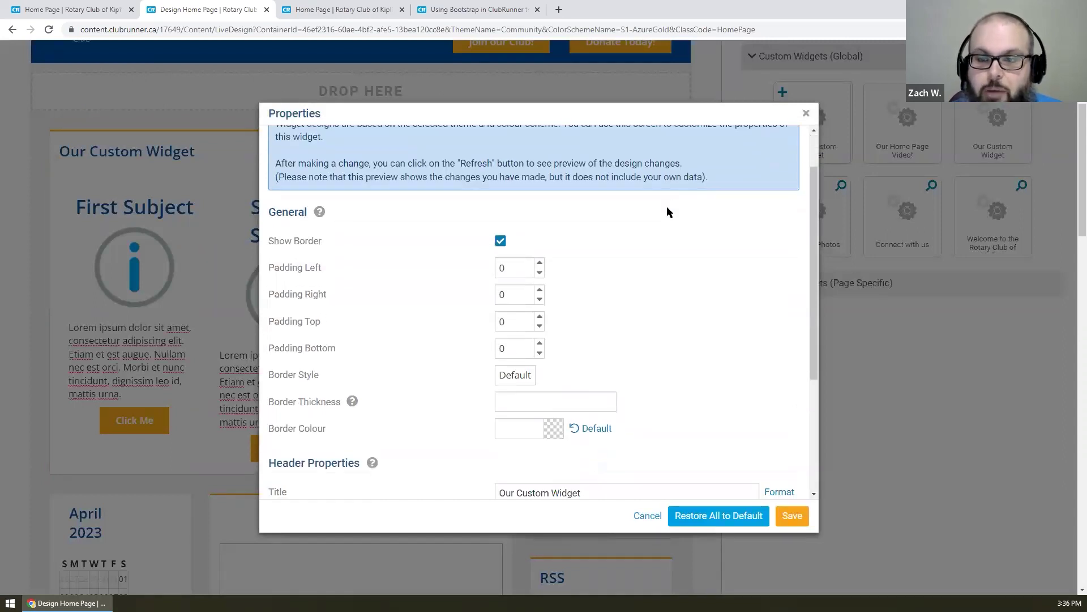
scroll(667, 212, "down", 1)
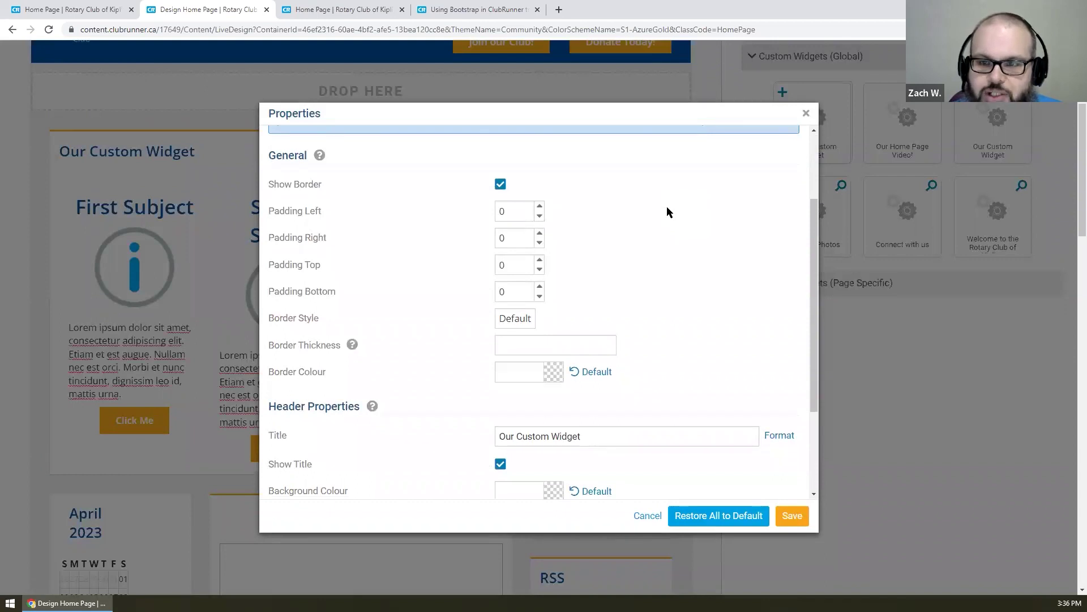
scroll(667, 208, "down", 3)
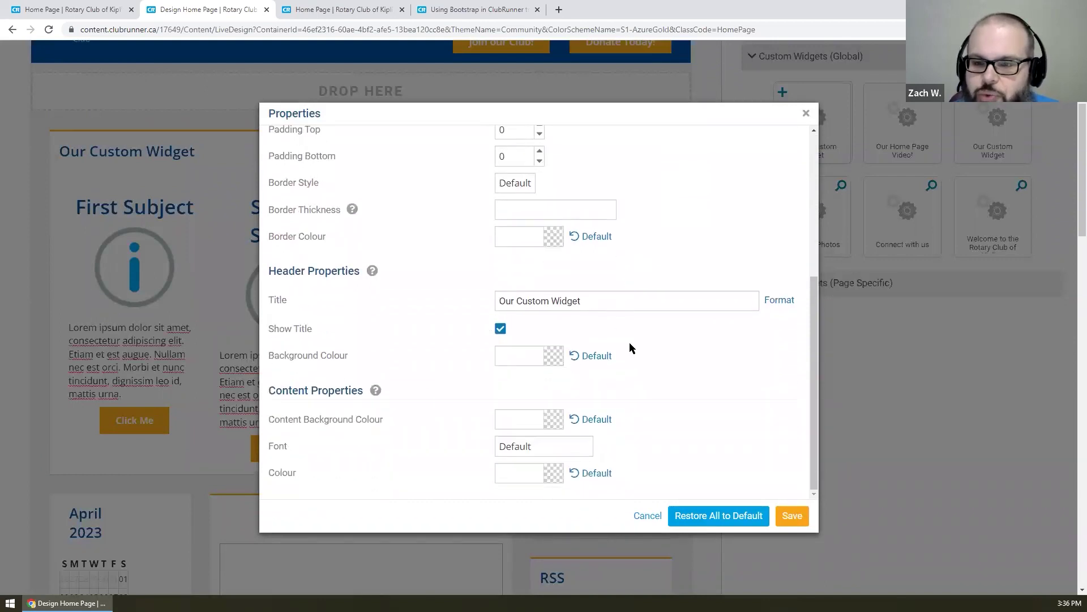
scroll(658, 432, "up", 5)
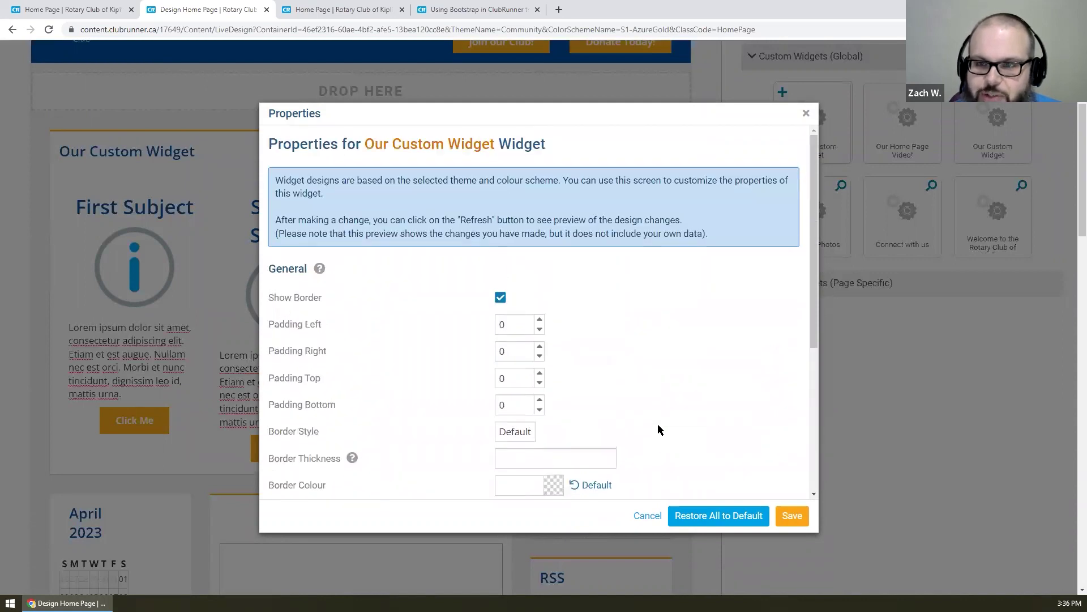
left_click(648, 516)
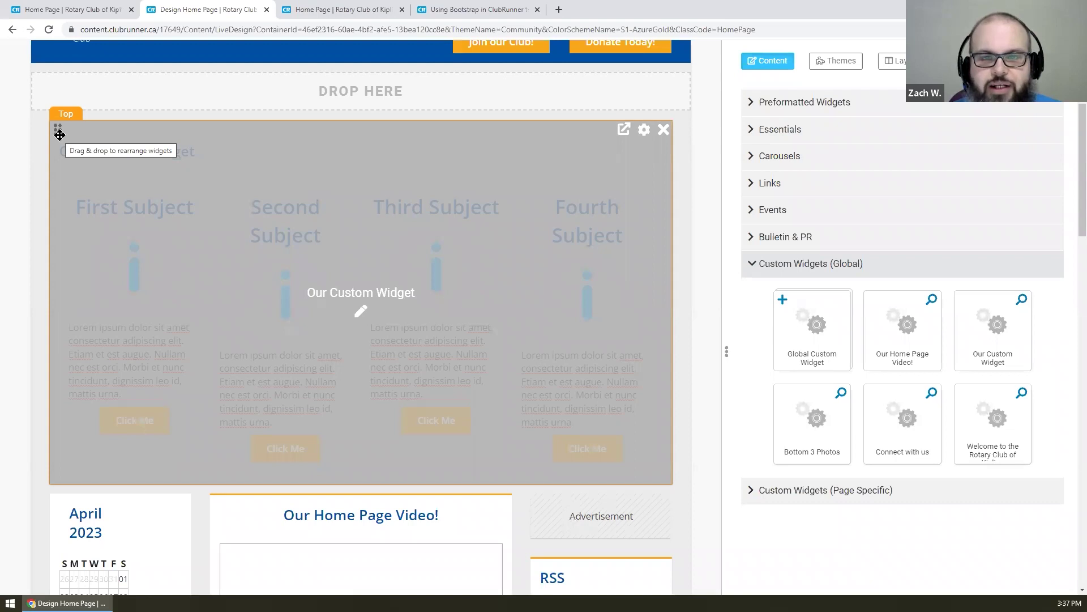
left_click_drag(60, 134, 137, 140)
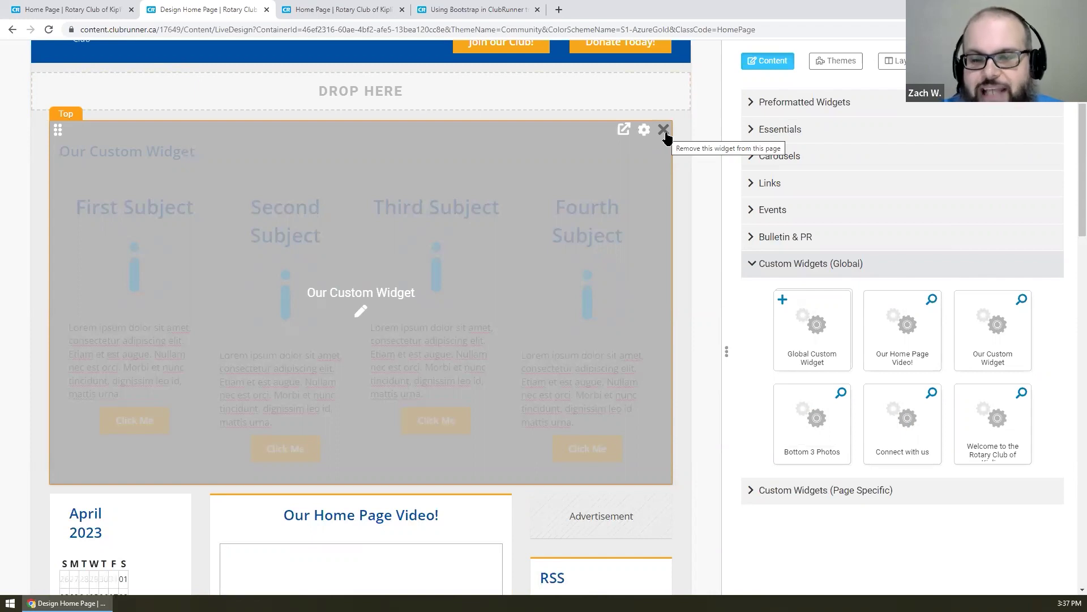
- Remove Our Custom Widget from the Top zone and preview its content from the sidebar tile
left_click(664, 130)
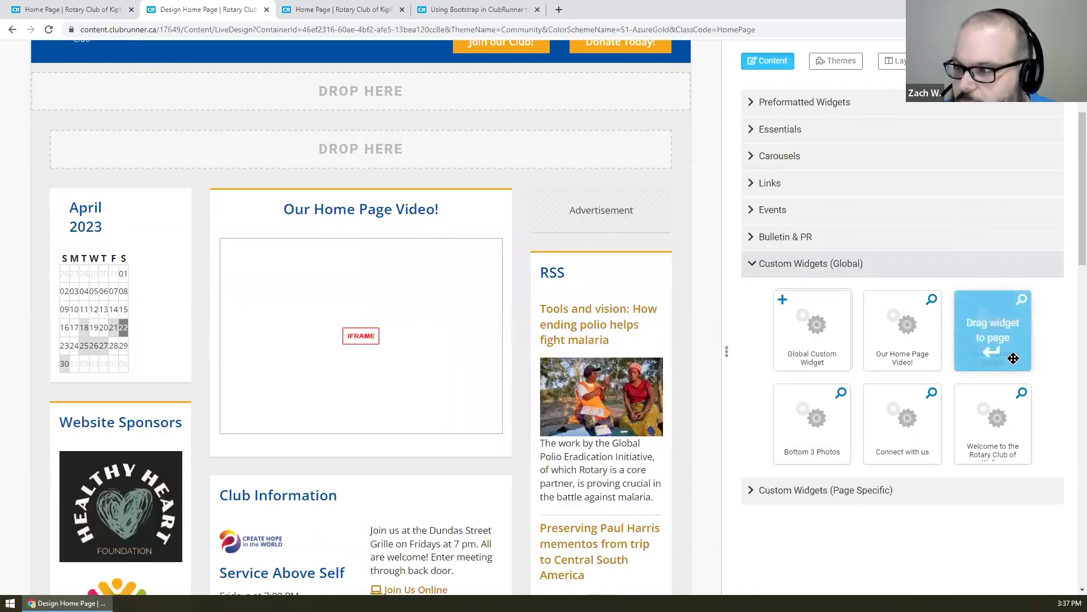
left_click(1022, 299)
scroll(622, 205, "down", 5)
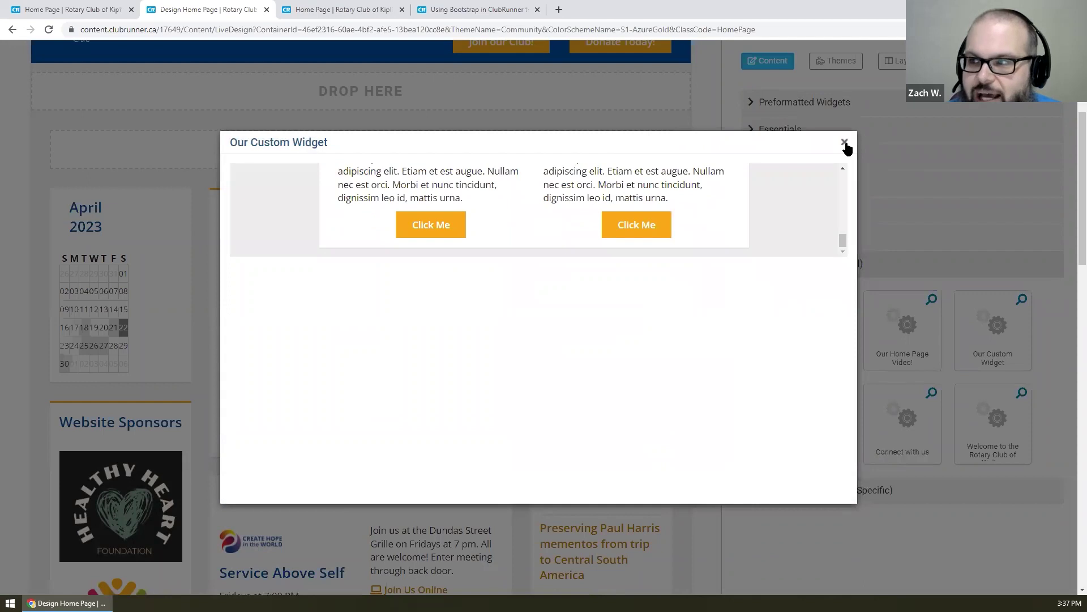
left_click(844, 143)
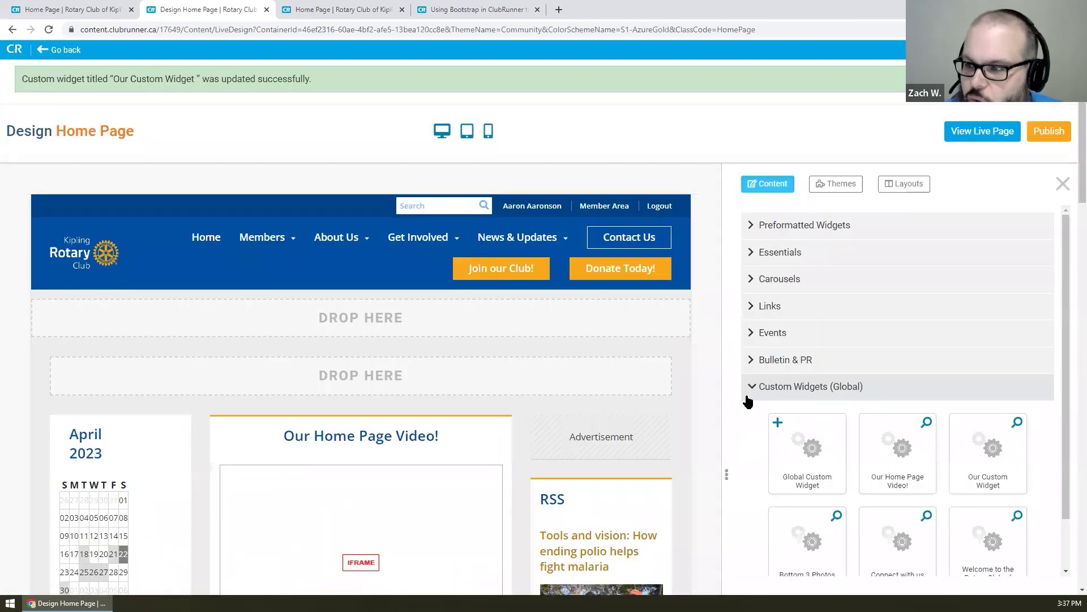
scroll(745, 390, "down", 1)
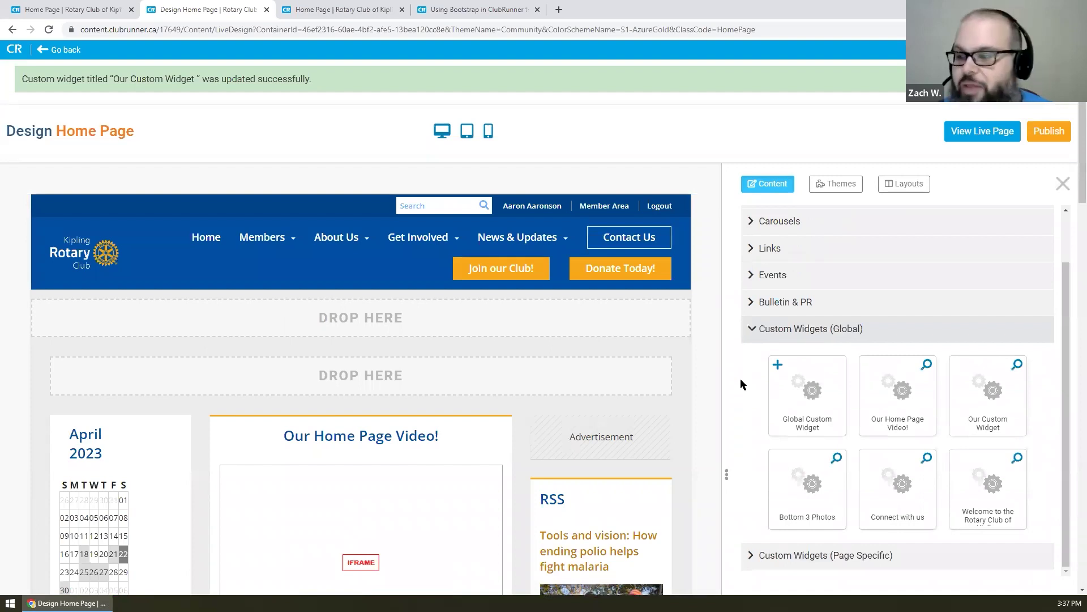
- Collapse Custom Widgets (Global) and expand the Carousels section of the Content panel
scroll(740, 378, "up", 1)
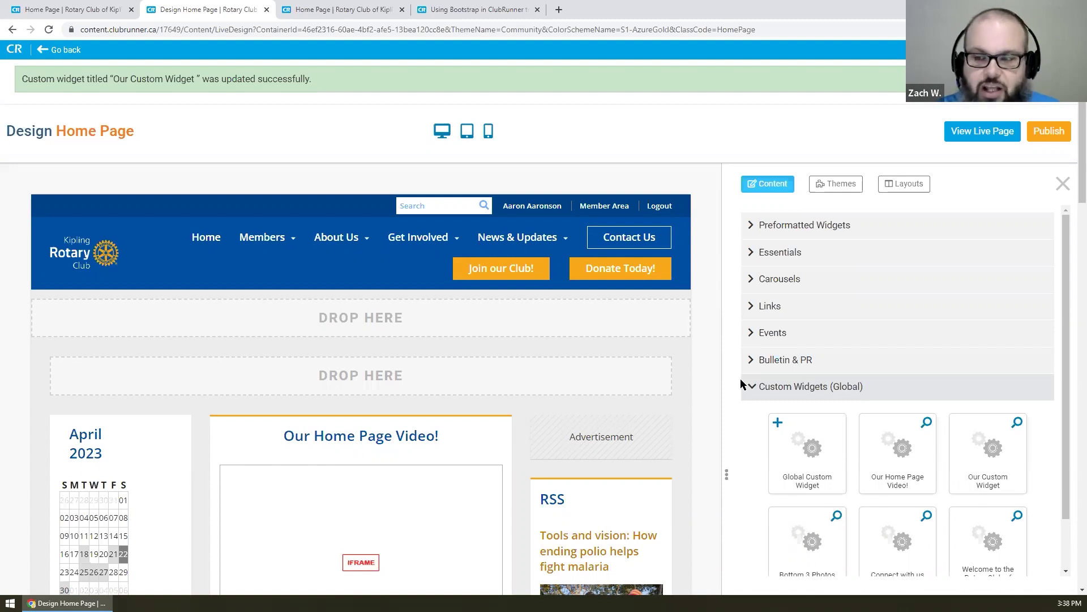
left_click(779, 397)
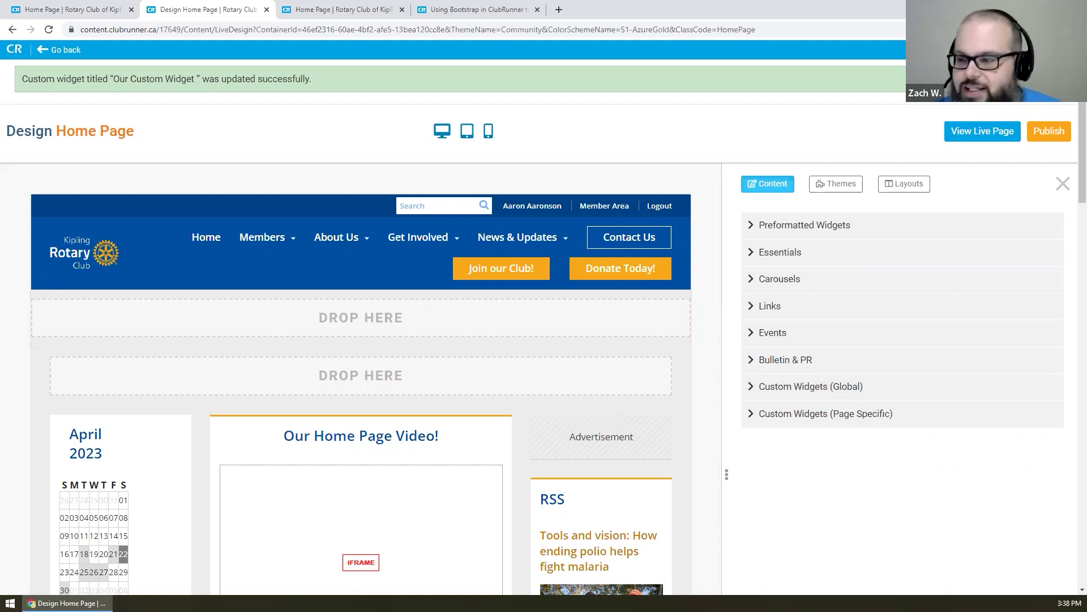
left_click(755, 279)
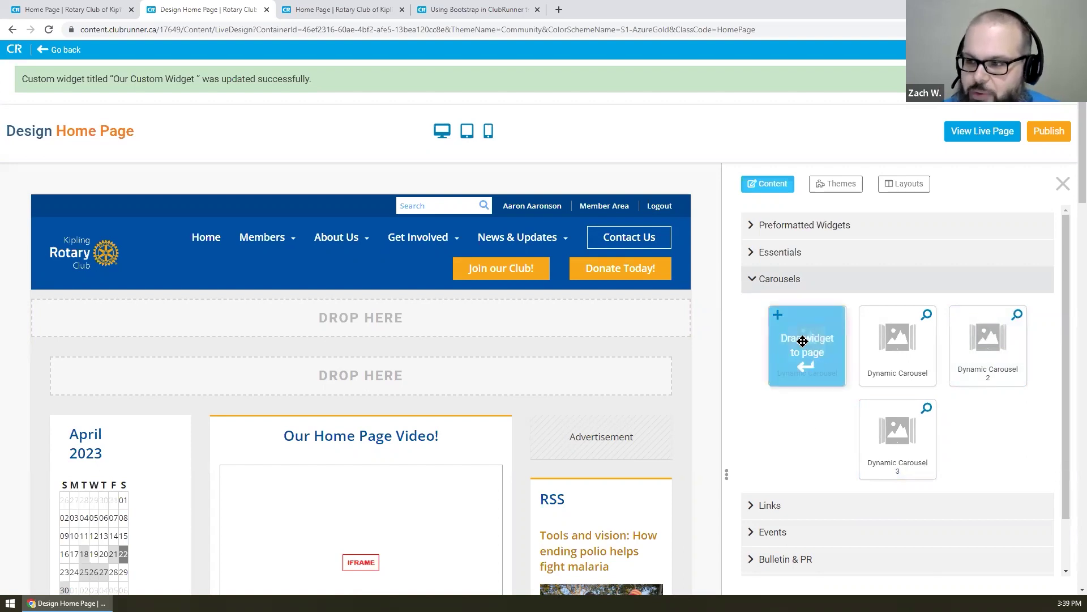
- Drop a Dynamic Carousel into the Banner (Full Width) zone, creating Dynamic Carousel 4
left_click_drag(803, 341, 590, 327)
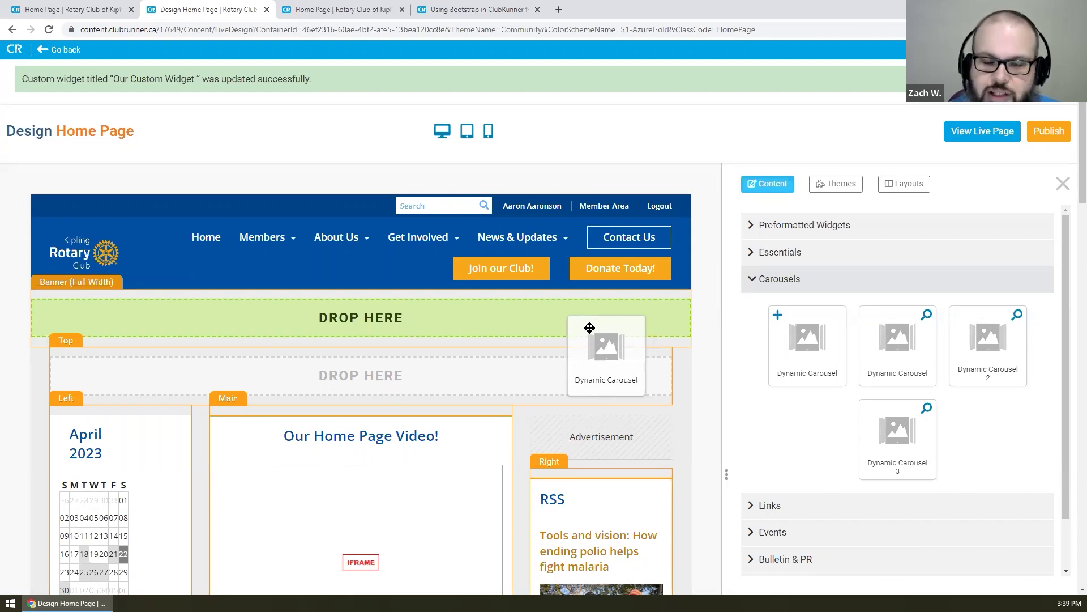
left_click_drag(589, 327, 582, 310)
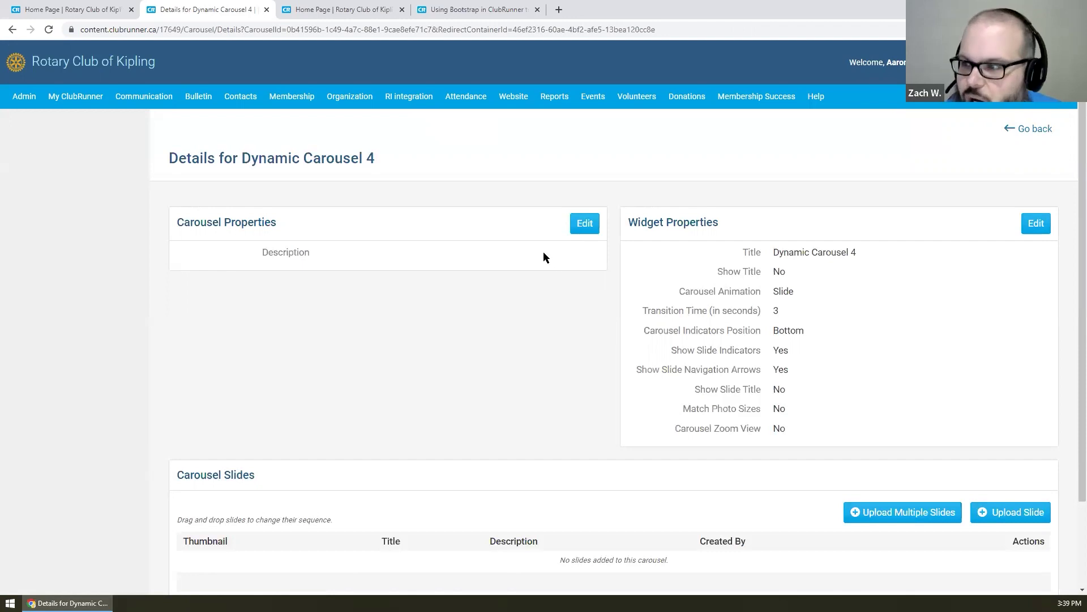
- Review Dynamic Carousel 4's details and go to Upload Multiple Slides
scroll(539, 252, "down", 2)
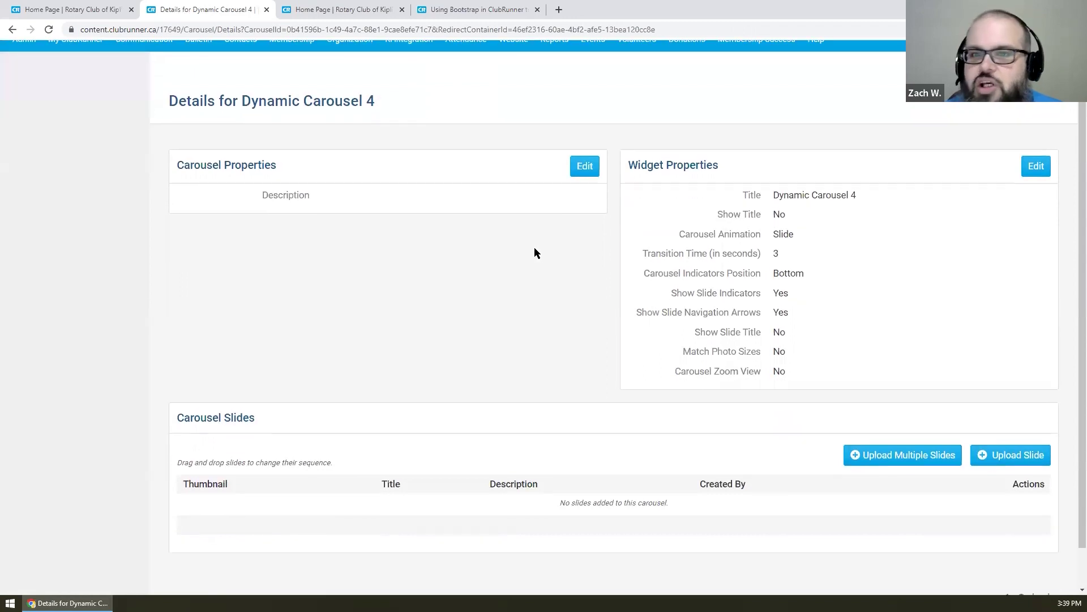
scroll(534, 252, "up", 1)
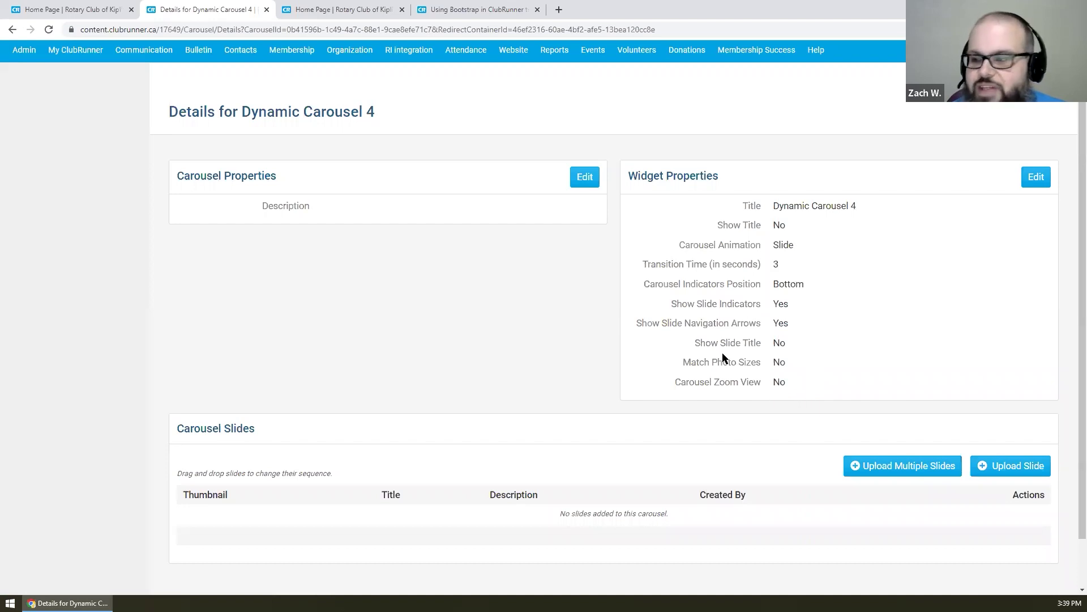
scroll(629, 271, "down", 1)
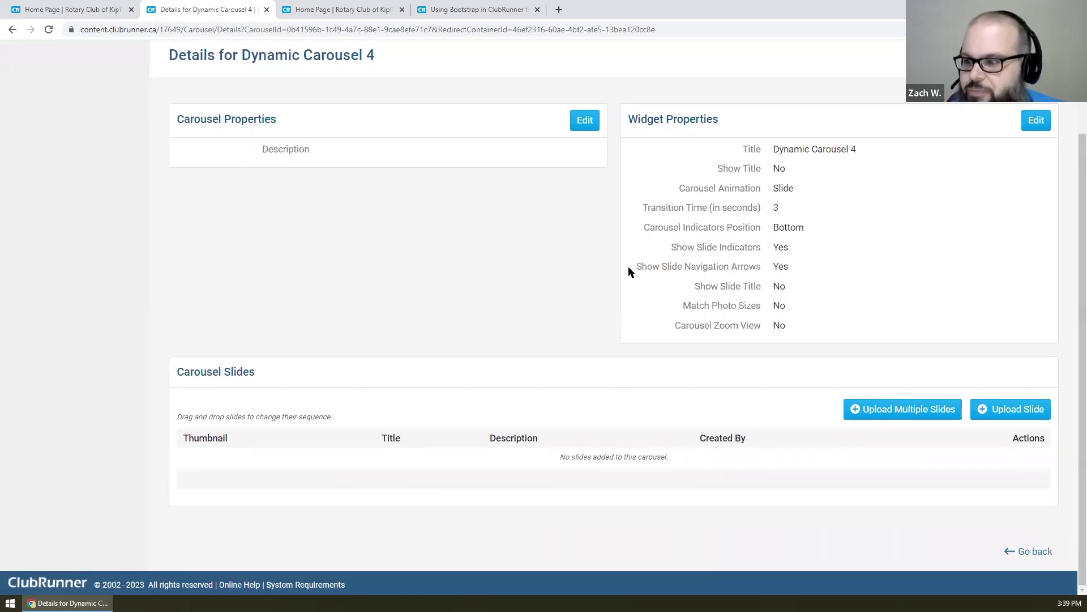
left_click(898, 399)
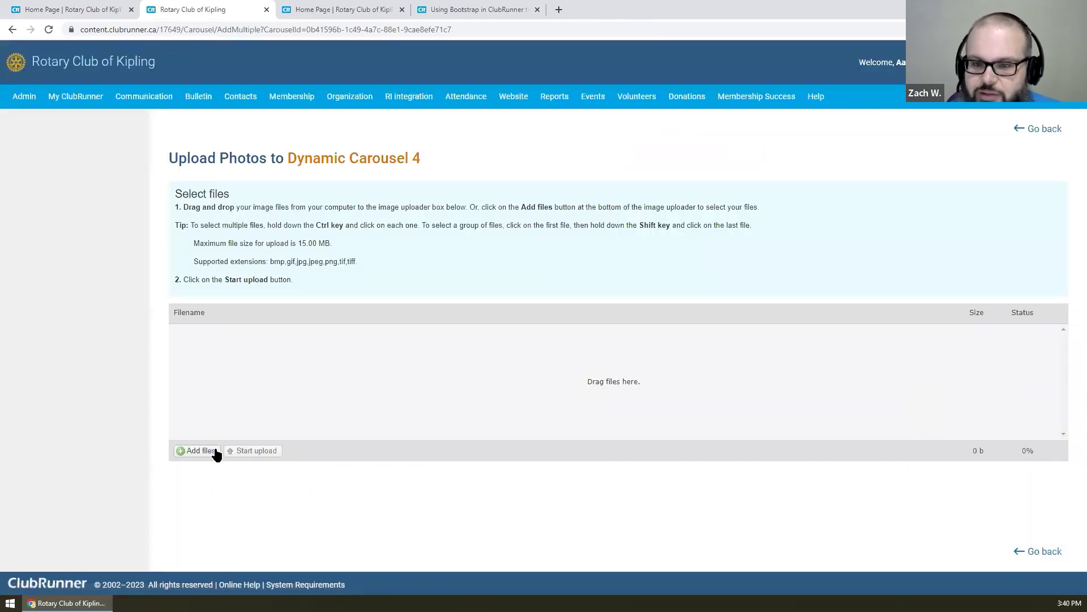
- Select POAEnglishConnect through POAEnglishTransform in Webinar Demos and open Connect to preview it
left_click(195, 452)
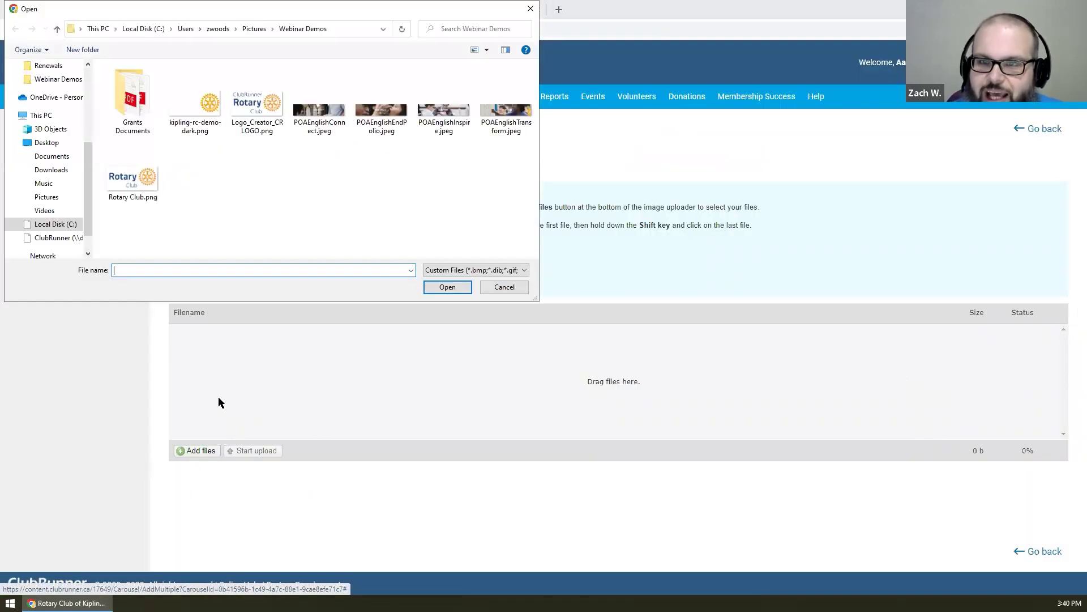
left_click(313, 128)
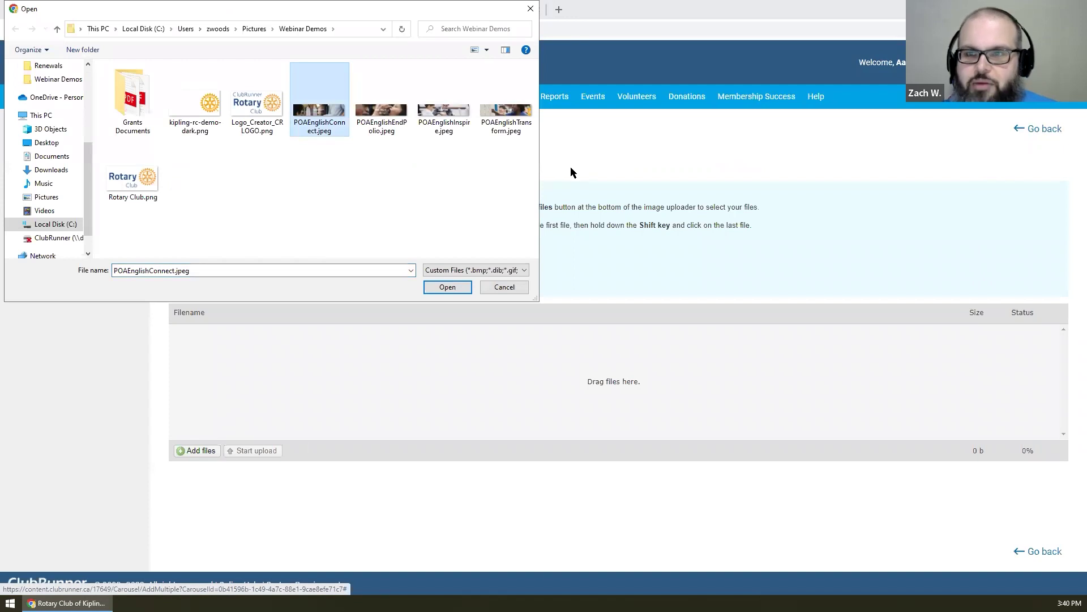
left_click(509, 131, "shift")
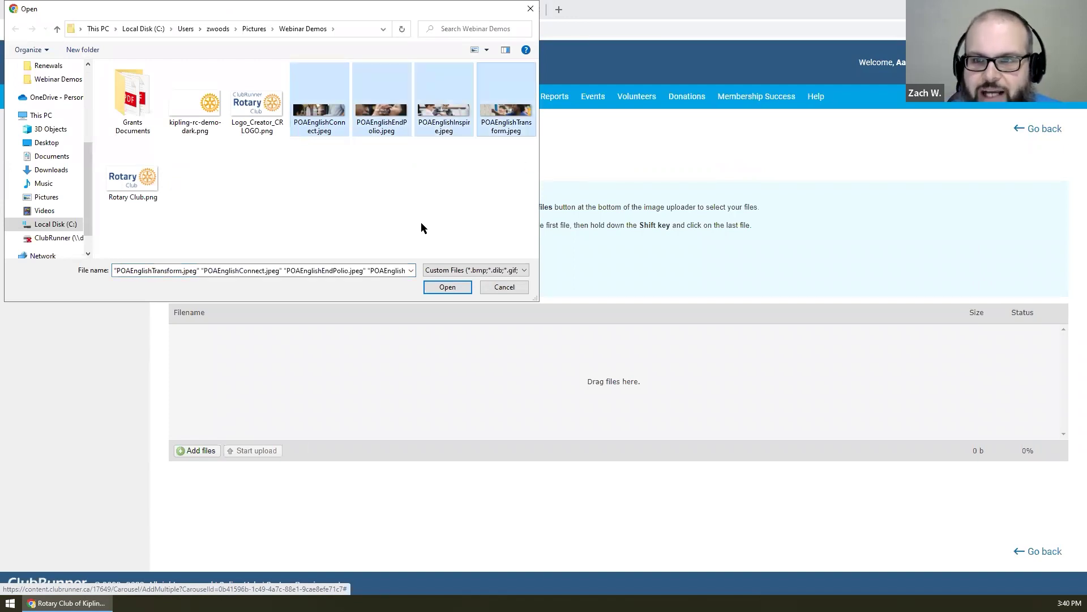
right_click(300, 93)
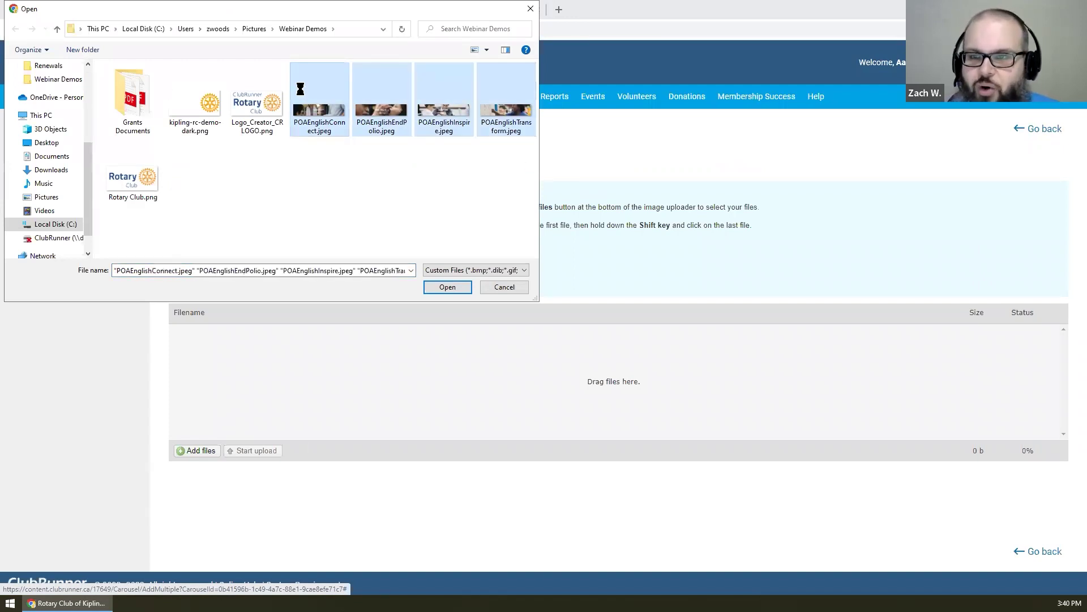
left_click(340, 114)
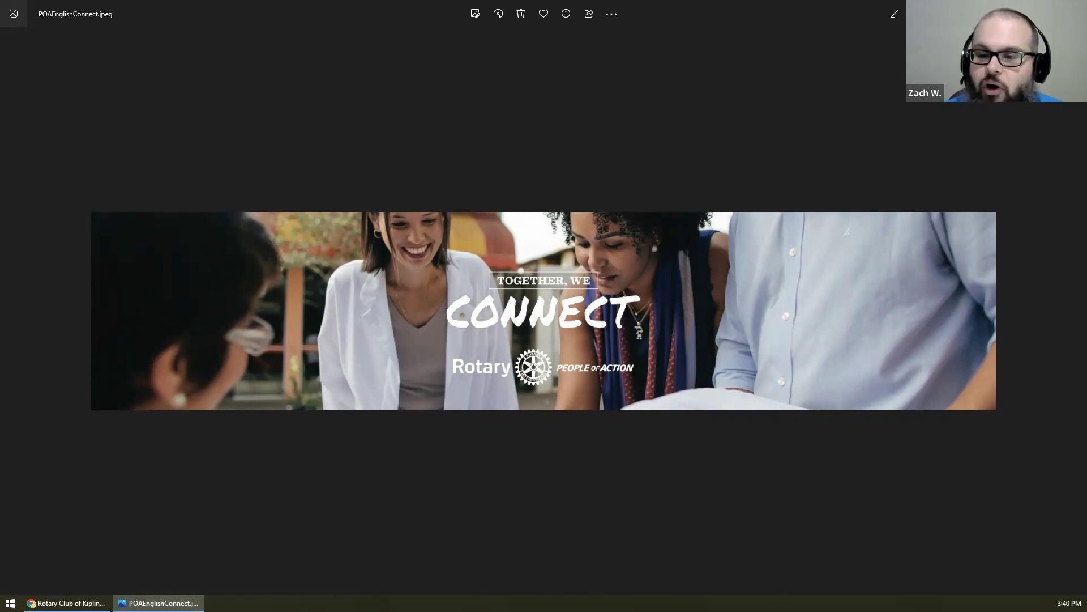
key("alt+F4")
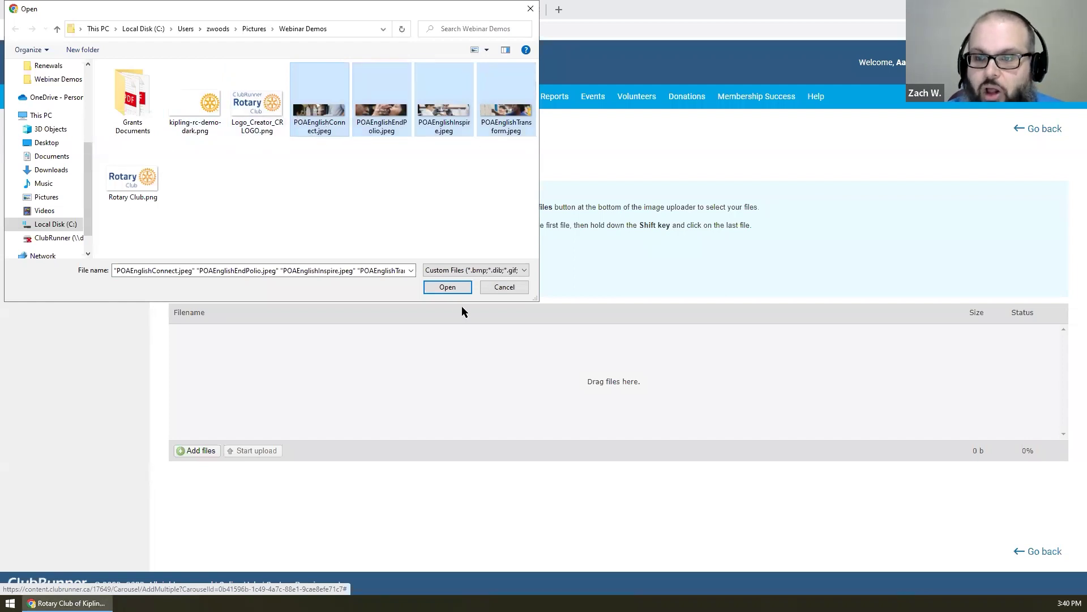
- Upload the four selected POAEnglish images into Dynamic Carousel 4
left_click(449, 287)
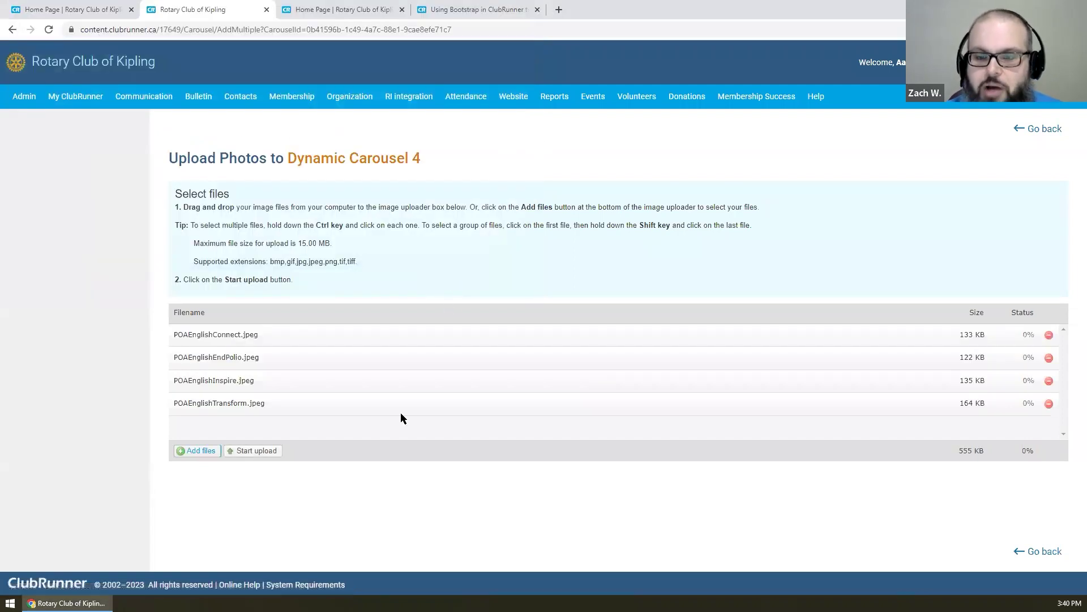
left_click(269, 451)
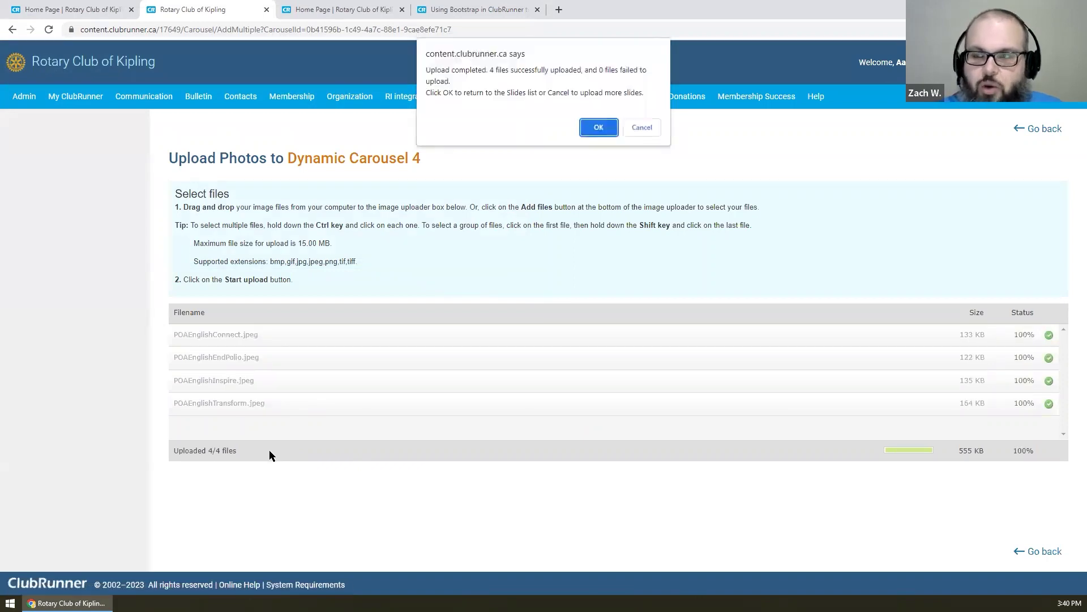
left_click(596, 128)
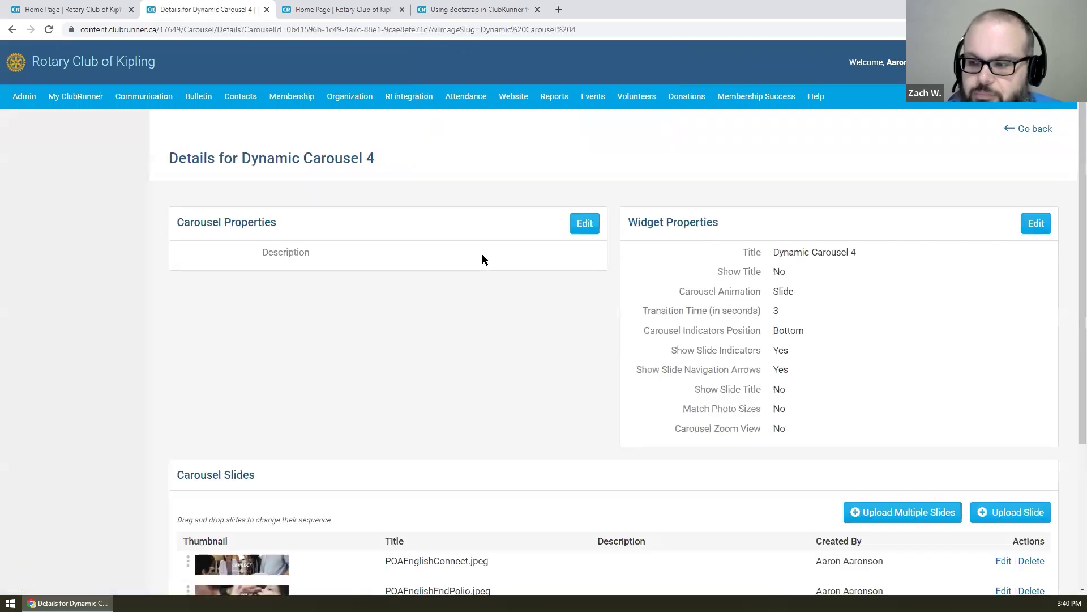
- Reorder the carousel slides as EndPolio, Inspire, Connect, then Transform
scroll(485, 253, "down", 2)
scroll(474, 233, "up", 1)
scroll(474, 233, "down", 3)
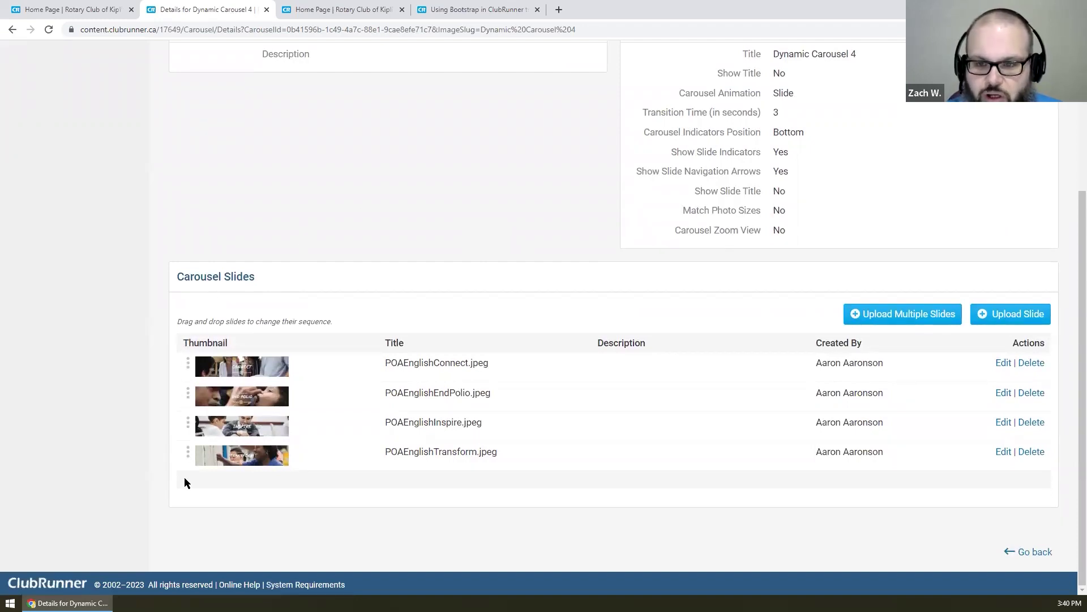
left_click_drag(184, 381, 182, 358)
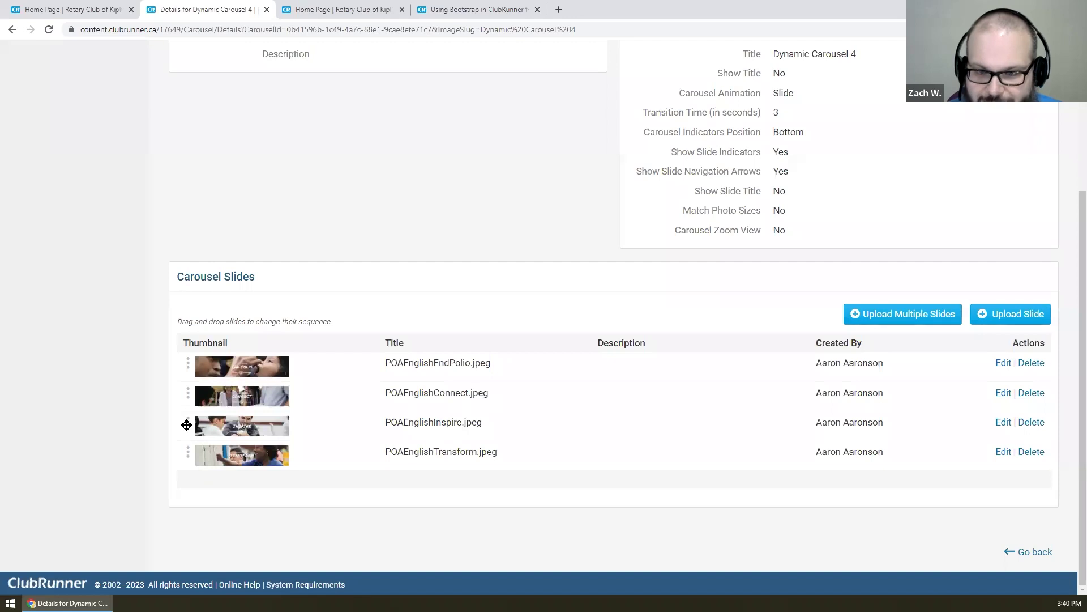
left_click_drag(187, 425, 184, 384)
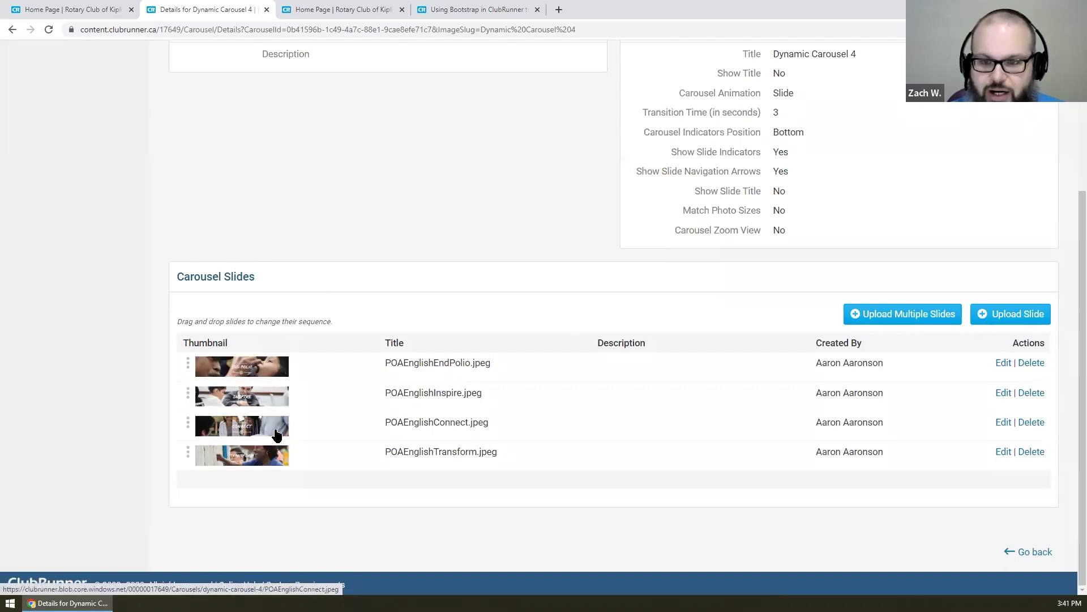
scroll(577, 403, "up", 3)
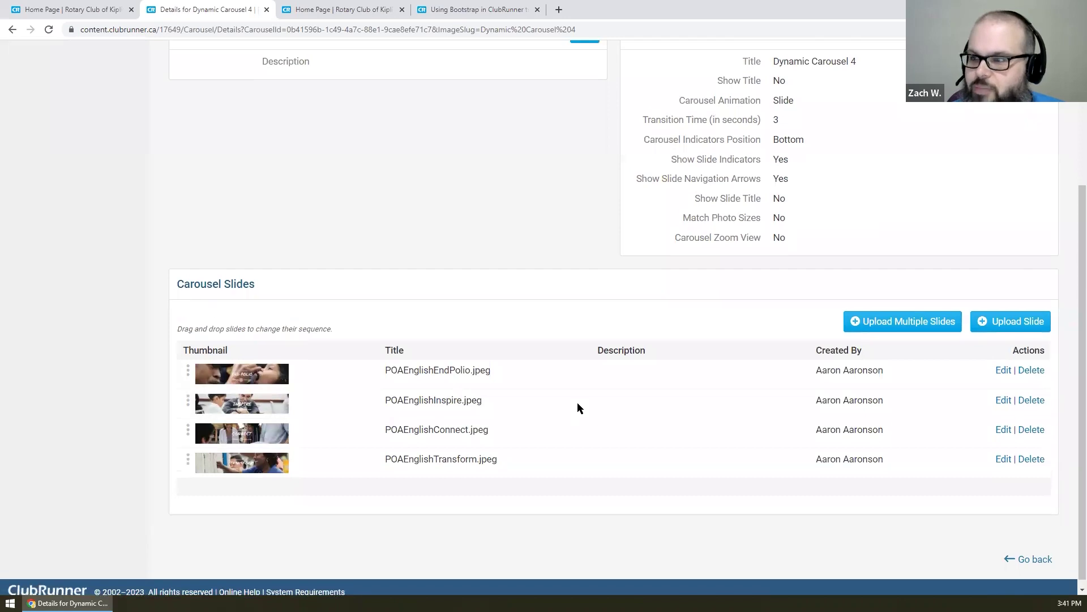
scroll(577, 402, "down", 3)
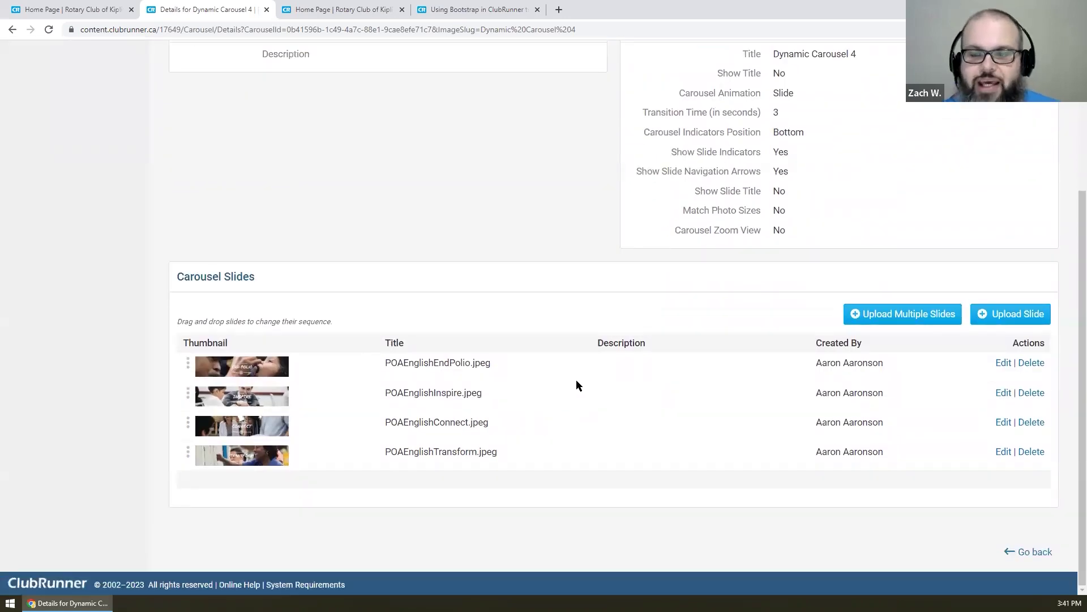
- Edit the EndPolio slide and replace its title with 'End Polio'
left_click(1003, 363)
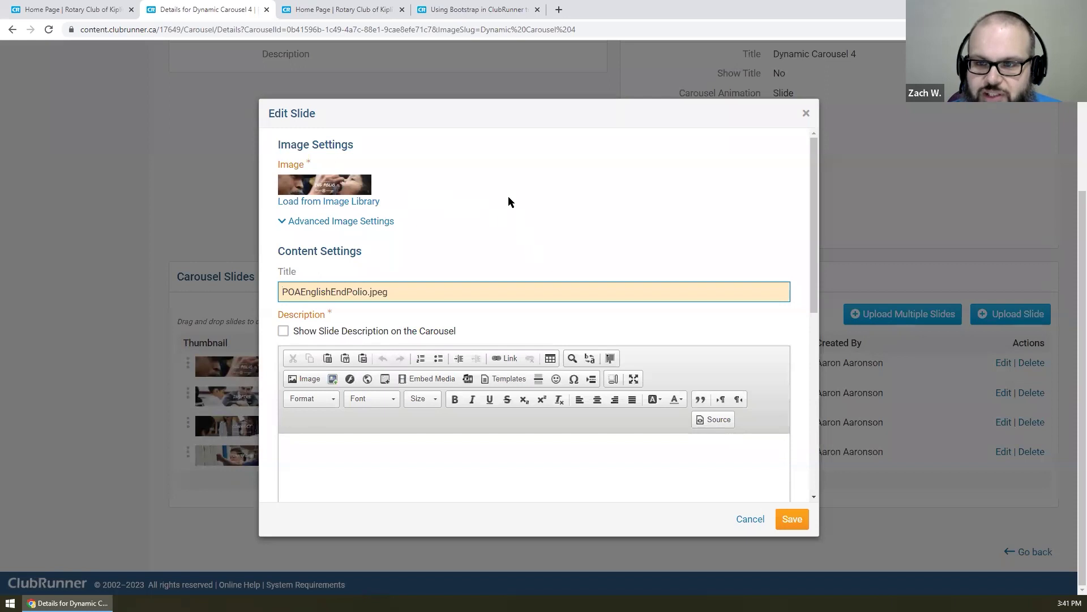
left_click(343, 224)
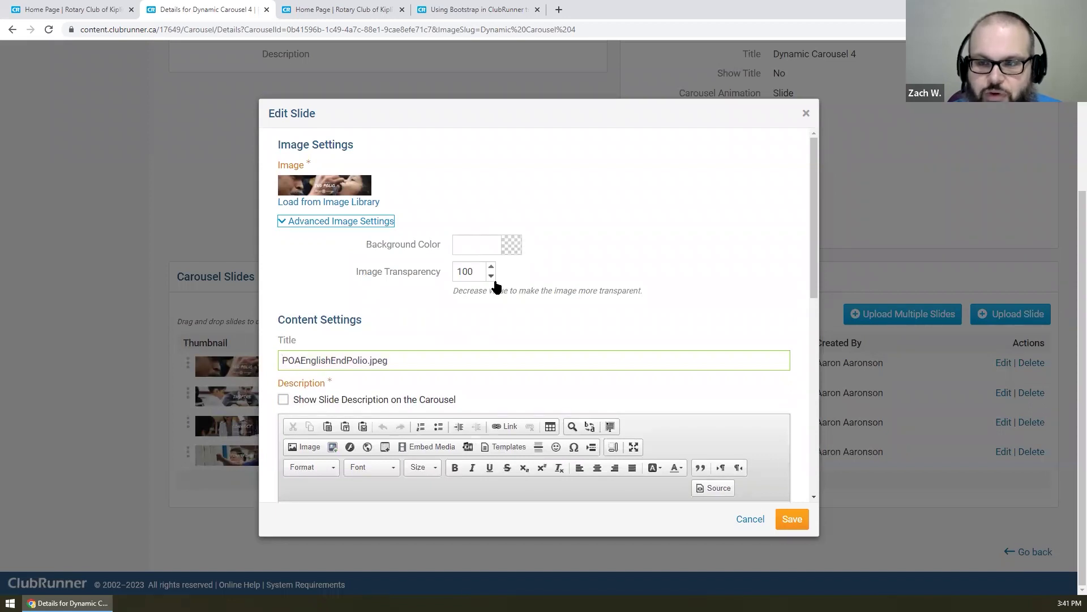
left_click(351, 222)
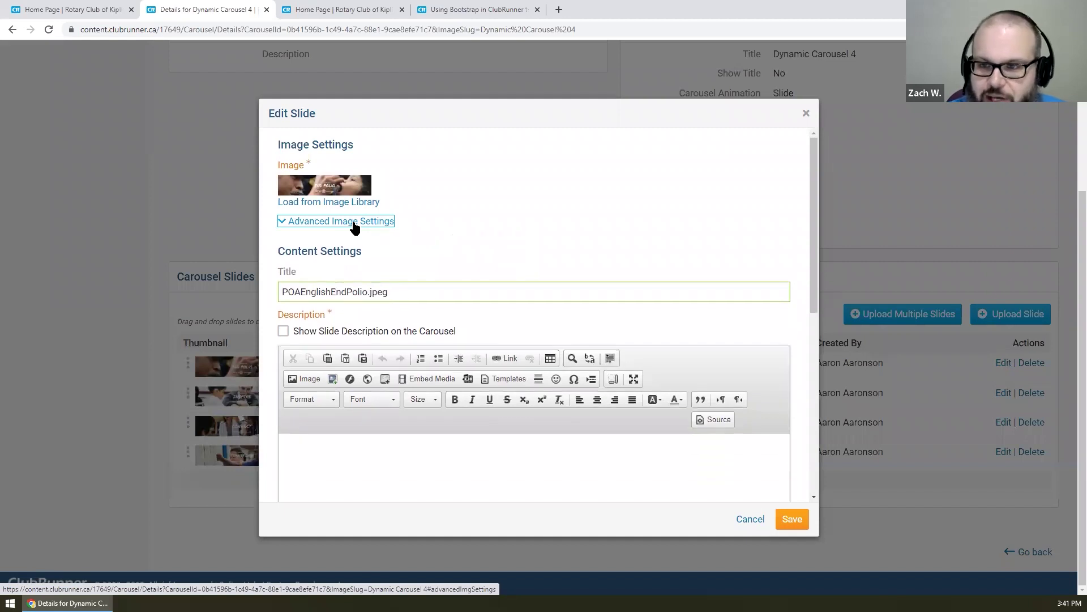
left_click(416, 294)
left_click_drag(417, 294, 81, 273)
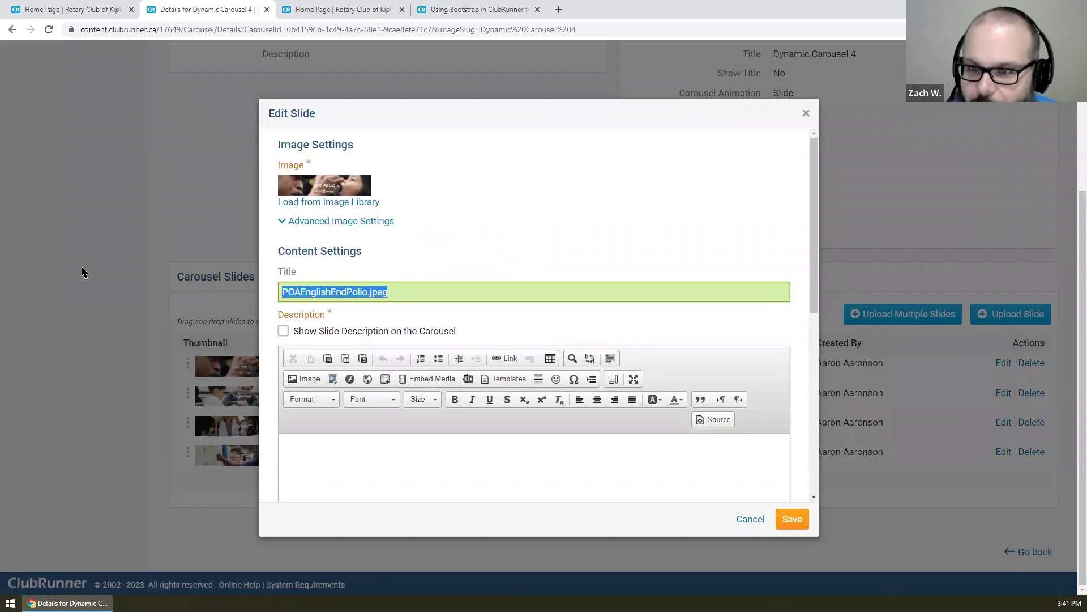
type("End Polio")
- Leave the slide description hidden and expand Advanced Content Settings
scroll(499, 294, "down", 3)
left_click(361, 164)
left_click(369, 165)
scroll(469, 288, "up", 2)
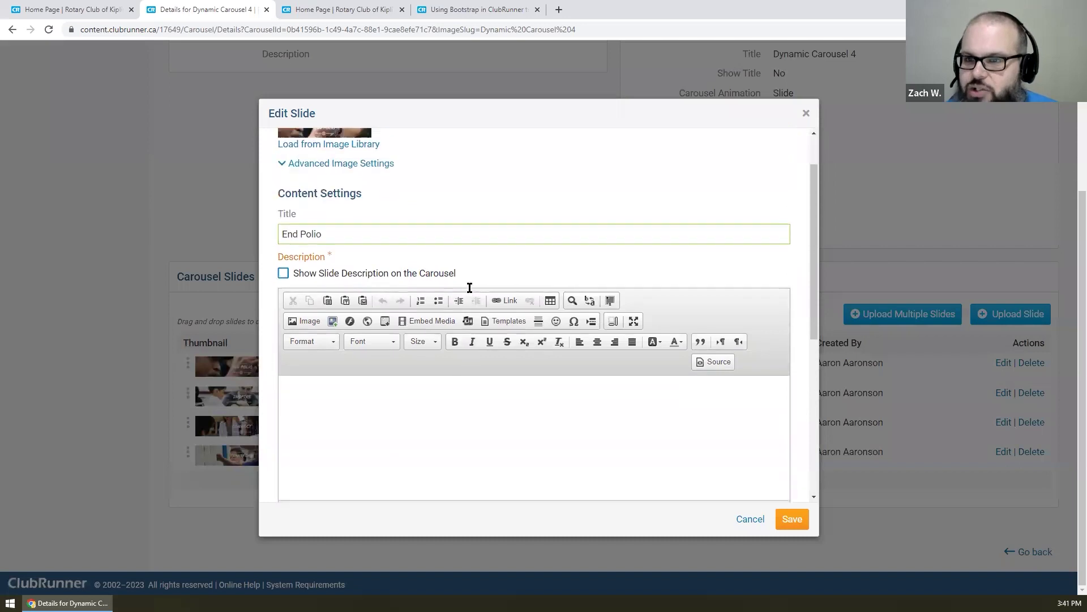
scroll(467, 281, "down", 2)
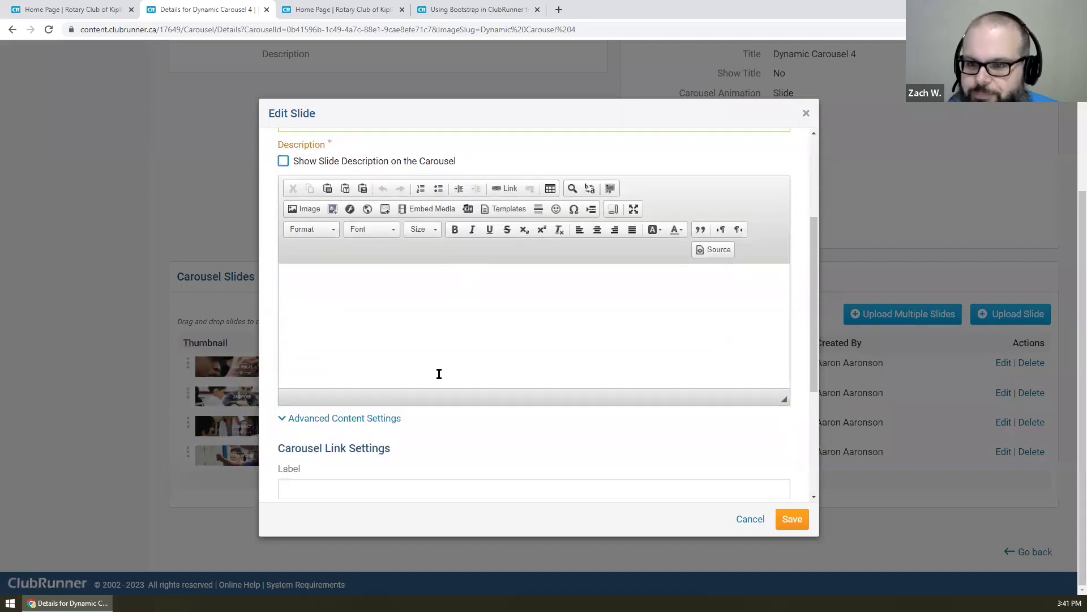
left_click(351, 418)
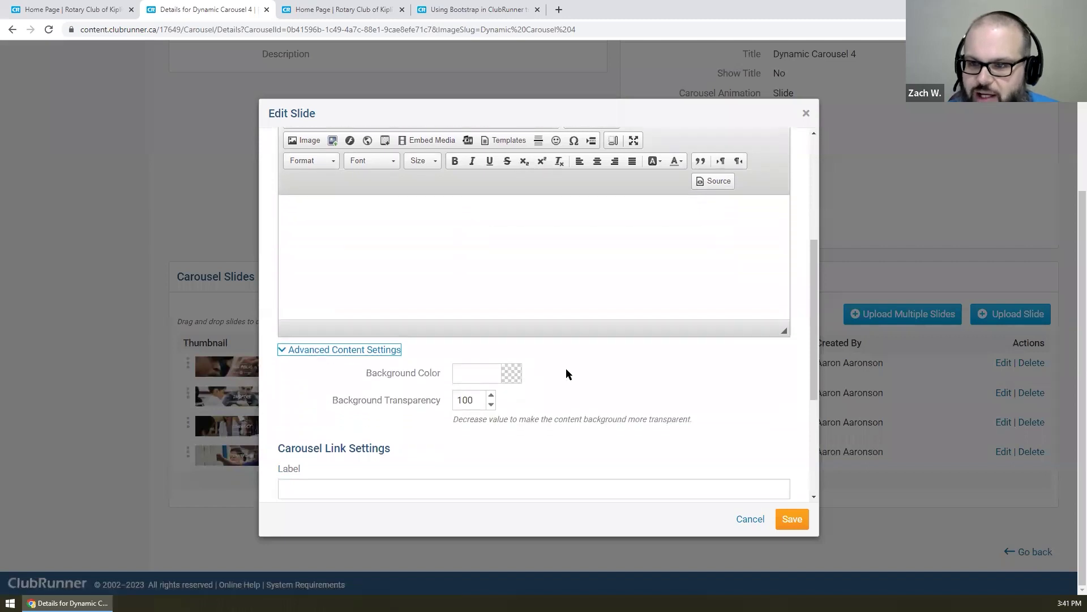
scroll(566, 368, "up", 1)
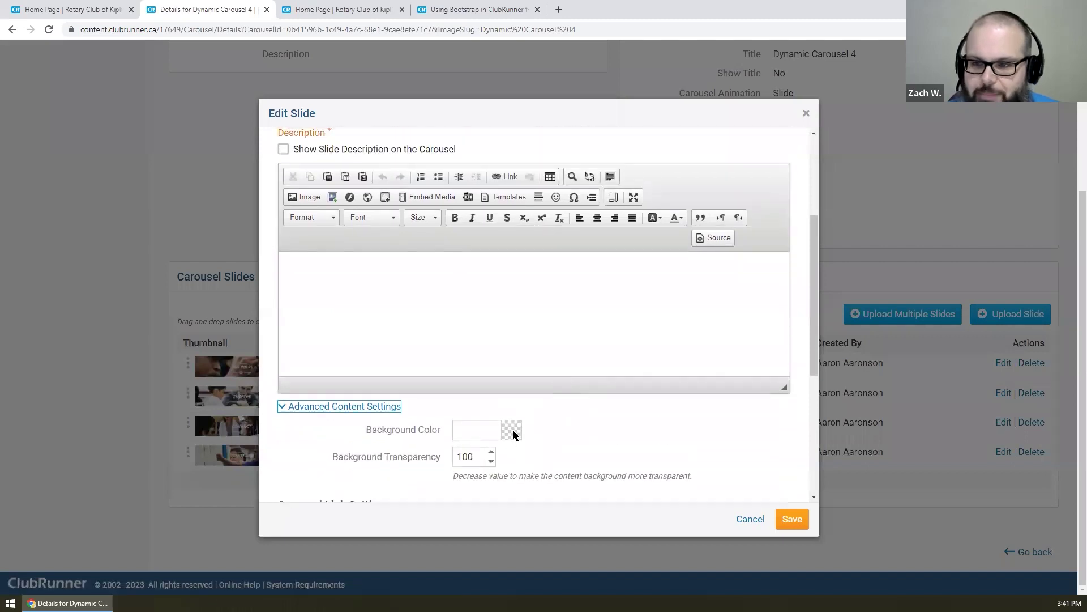
- Give the slide the link label 'Learn how you can help!'
left_click(342, 407)
left_click(354, 262)
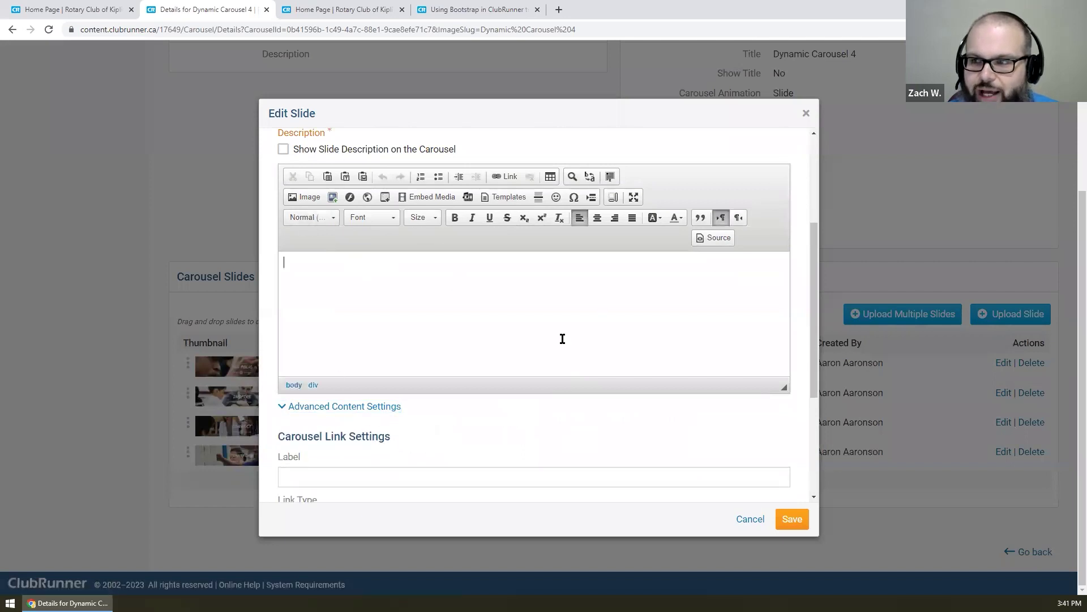
scroll(523, 335, "down", 3)
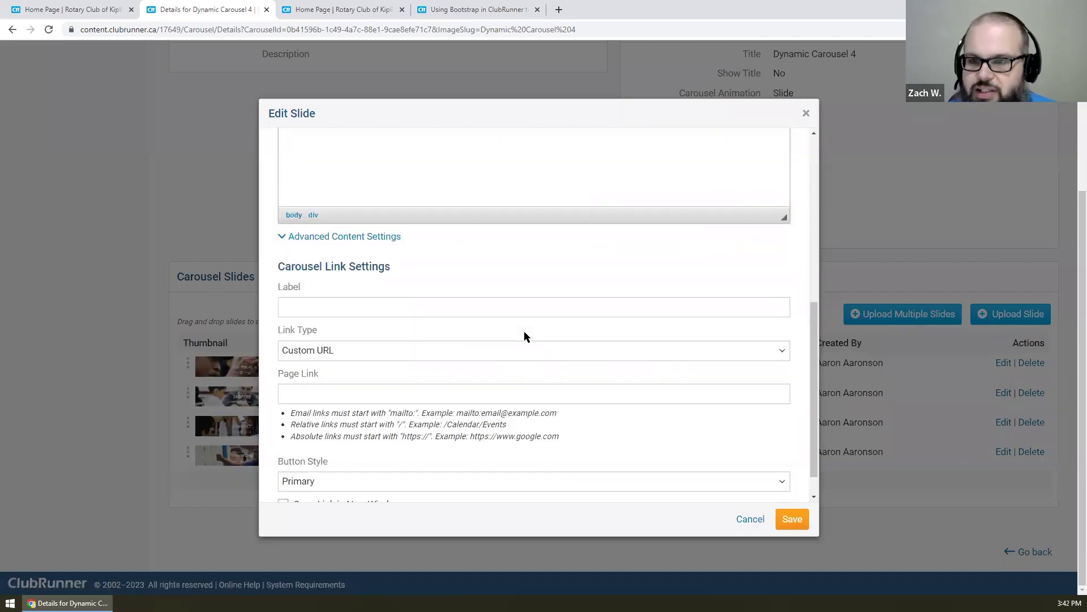
left_click(396, 306)
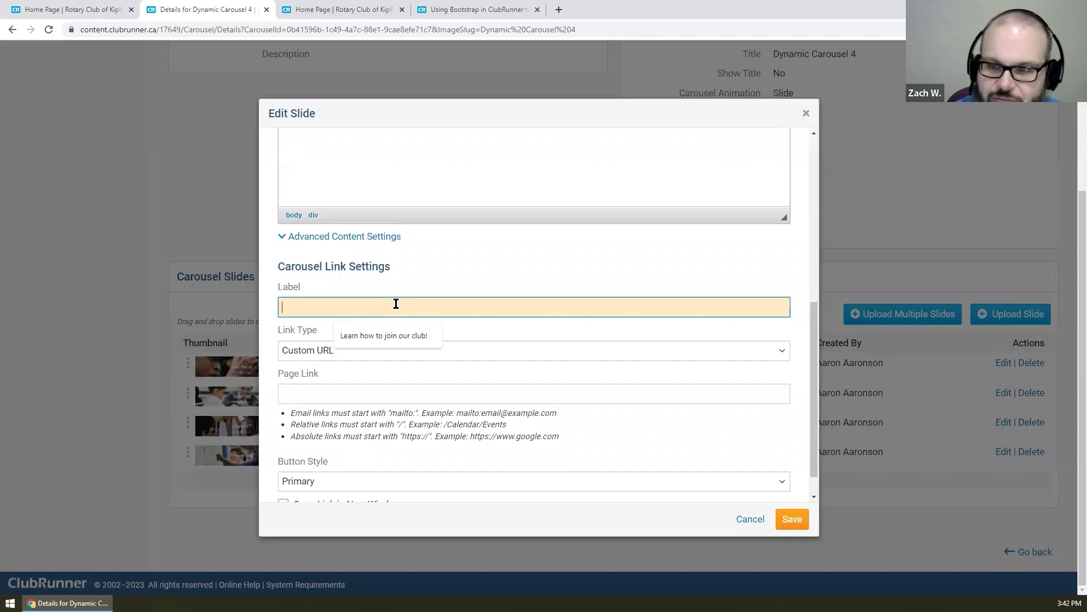
type("Learn how ")
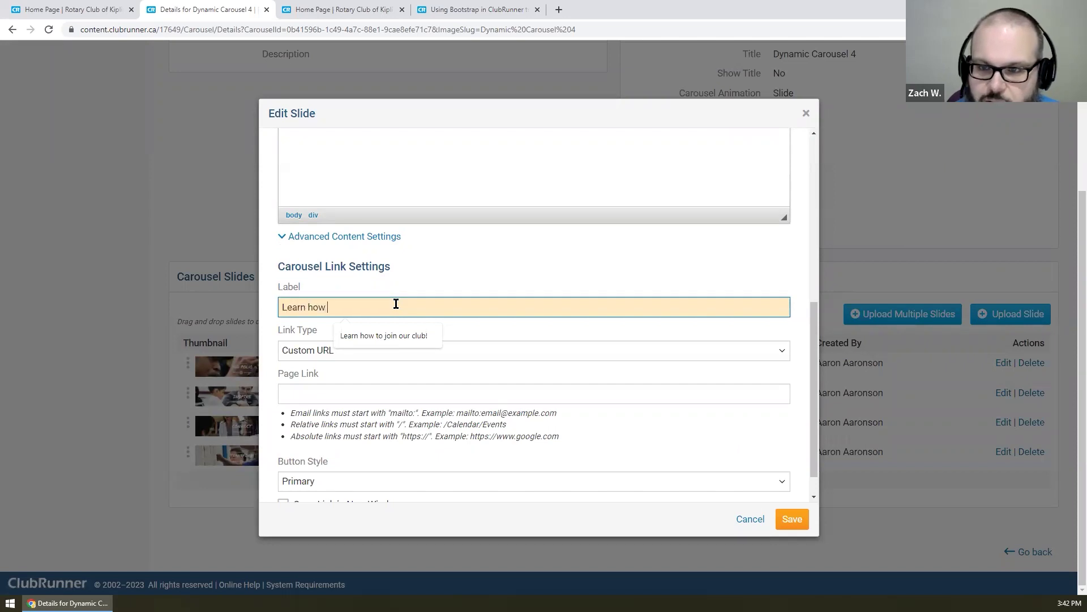
type("you can help!")
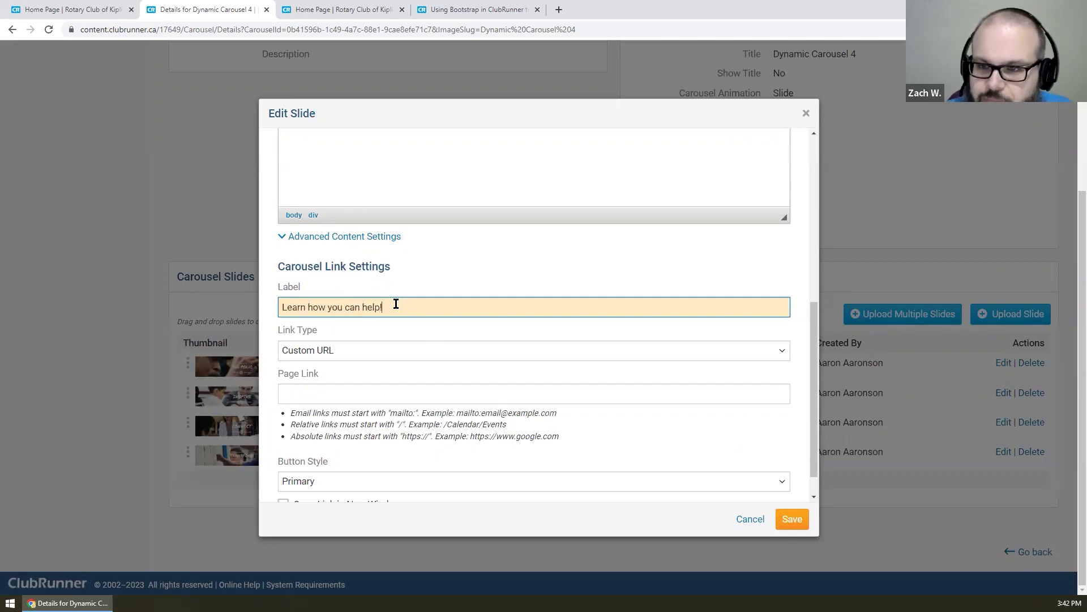
left_click(378, 351)
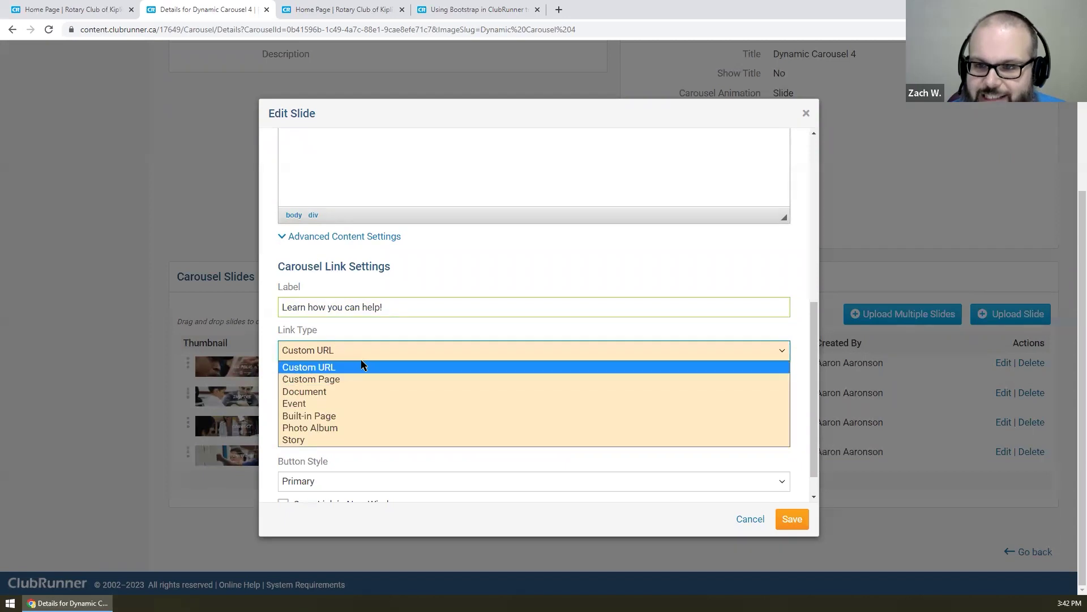
left_click(363, 367)
left_click(368, 396)
type("https://")
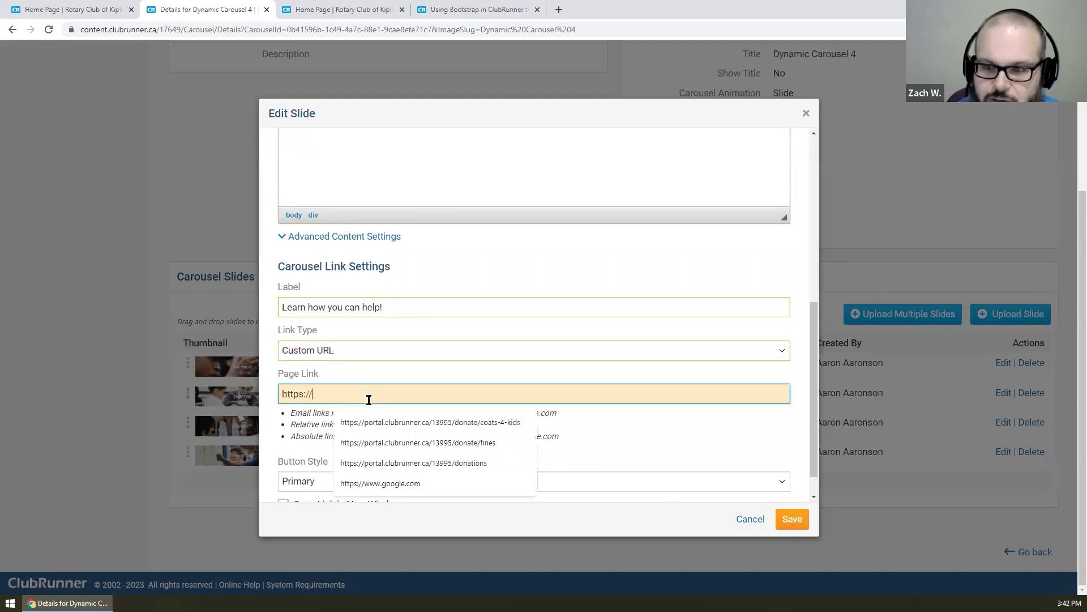
type("www.rotary.org")
scroll(422, 374, "up", 5)
scroll(441, 391, "down", 6)
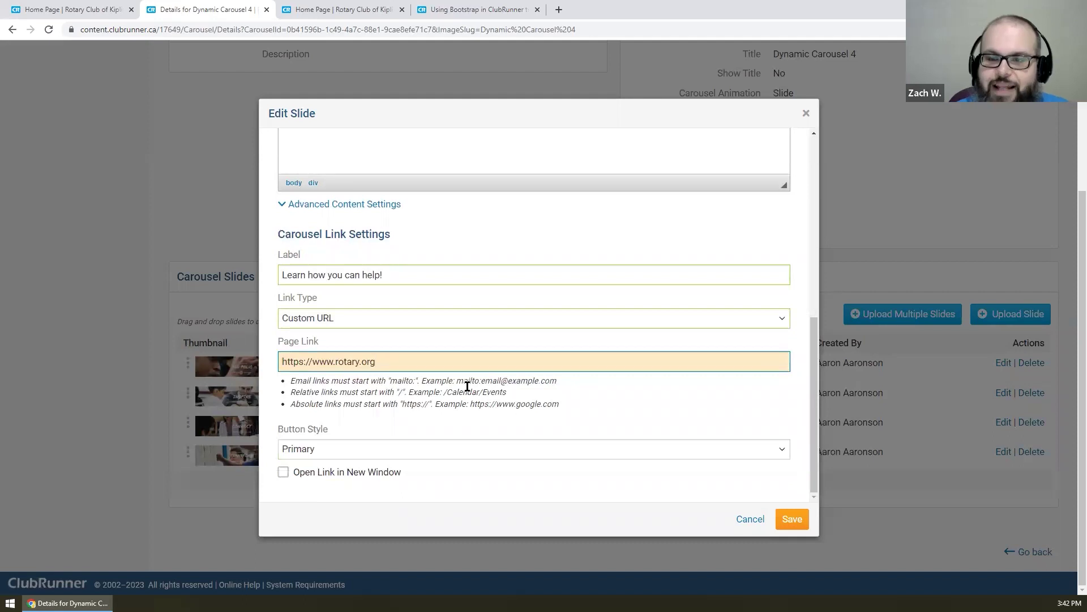
left_click(457, 321)
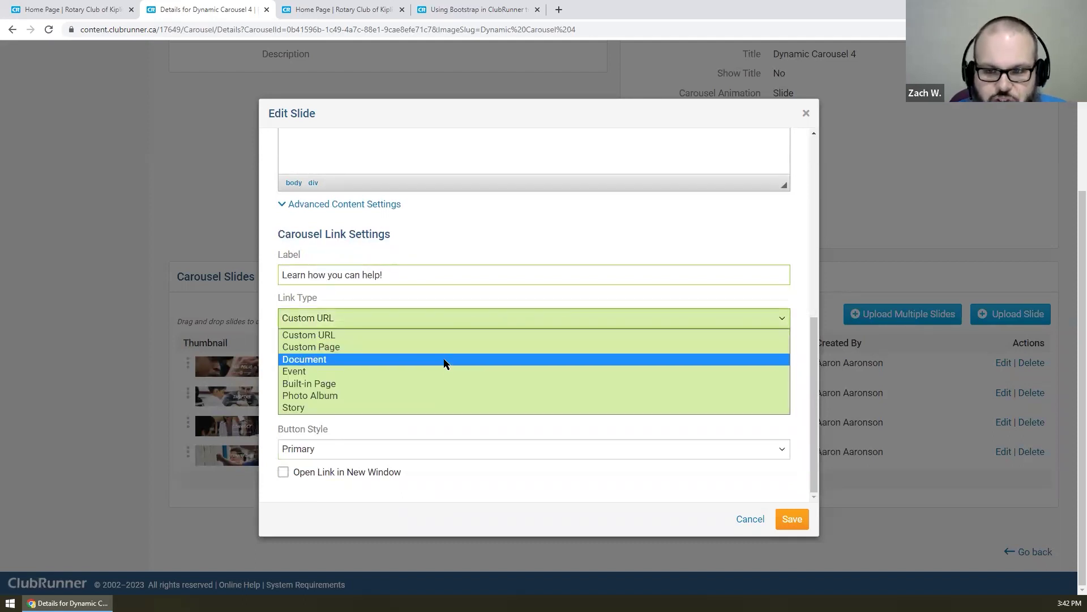
left_click(431, 387)
left_click(396, 359)
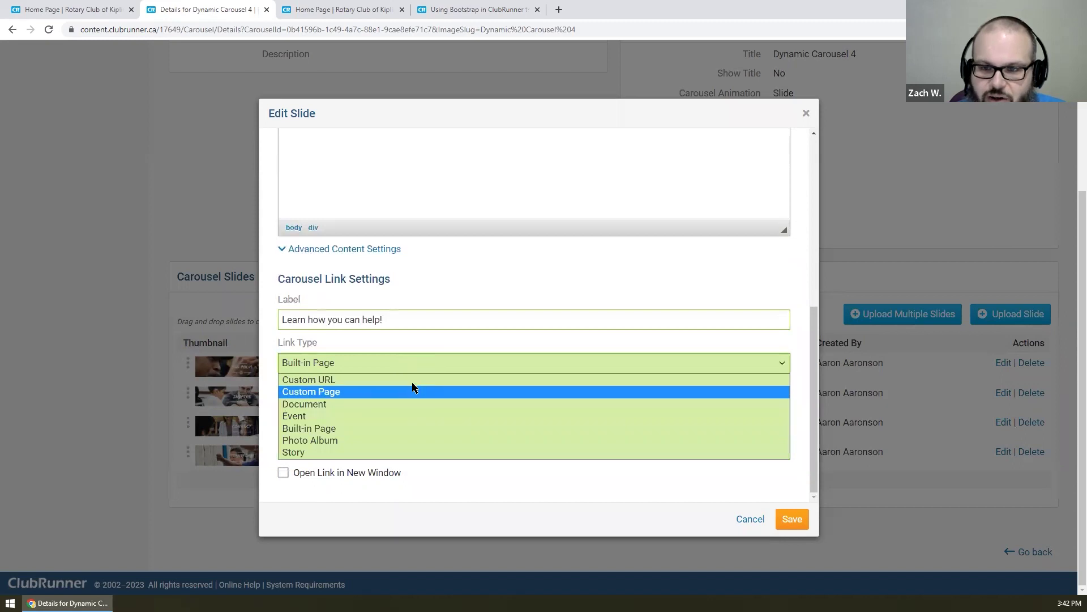
left_click(393, 428)
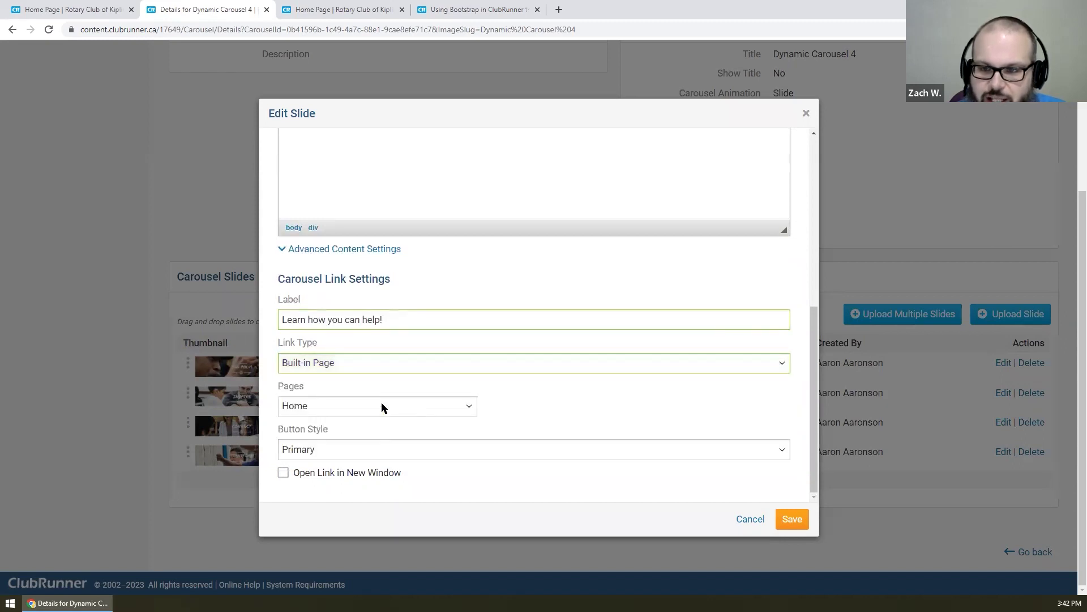
left_click(382, 404)
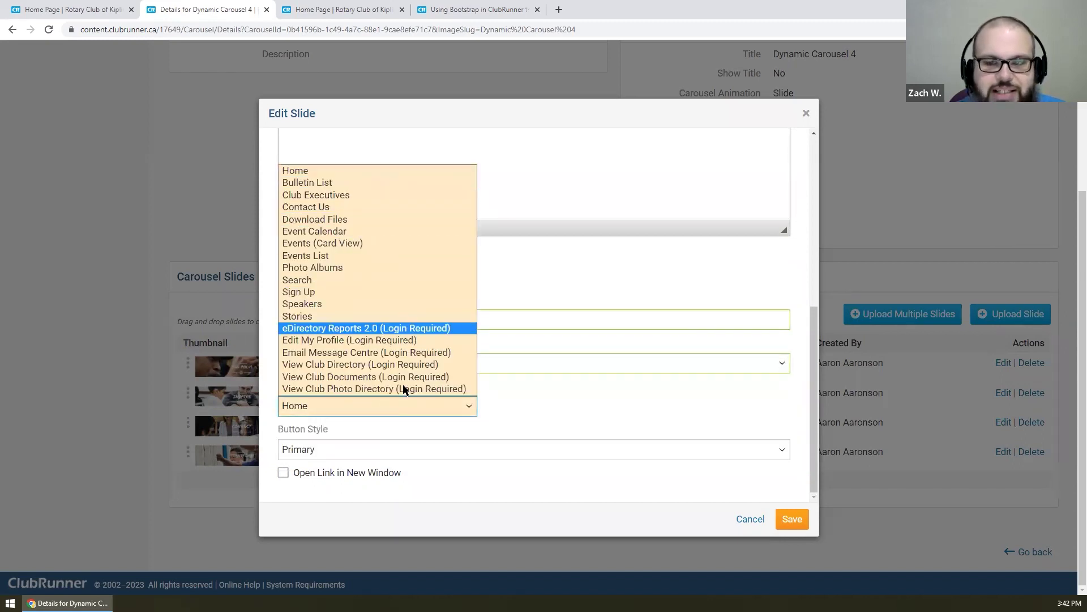
left_click(383, 170)
left_click(355, 318)
left_click(359, 357)
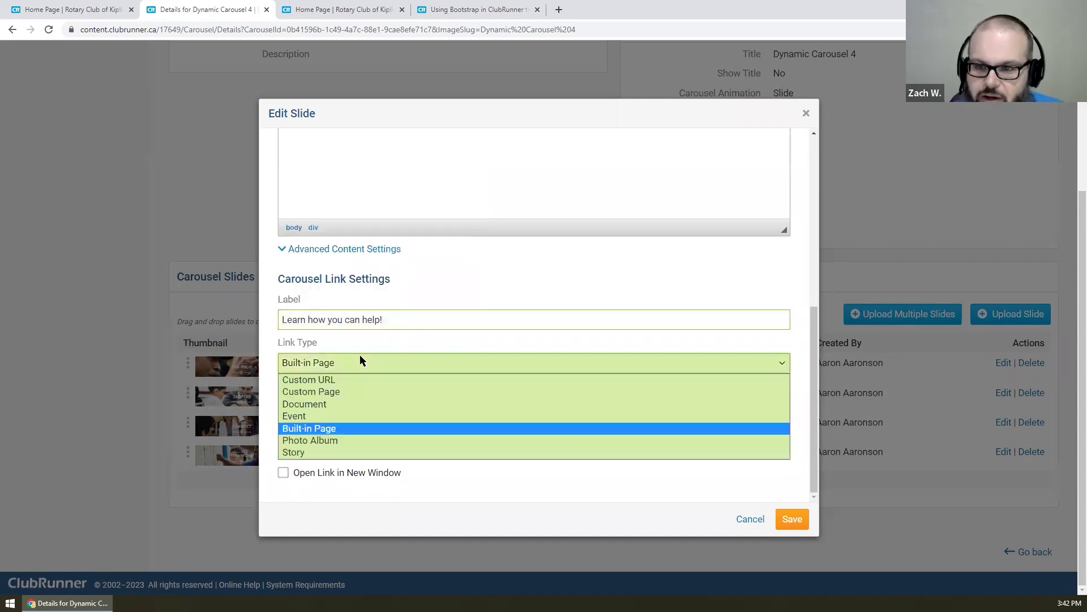
left_click(352, 380)
left_click(427, 404)
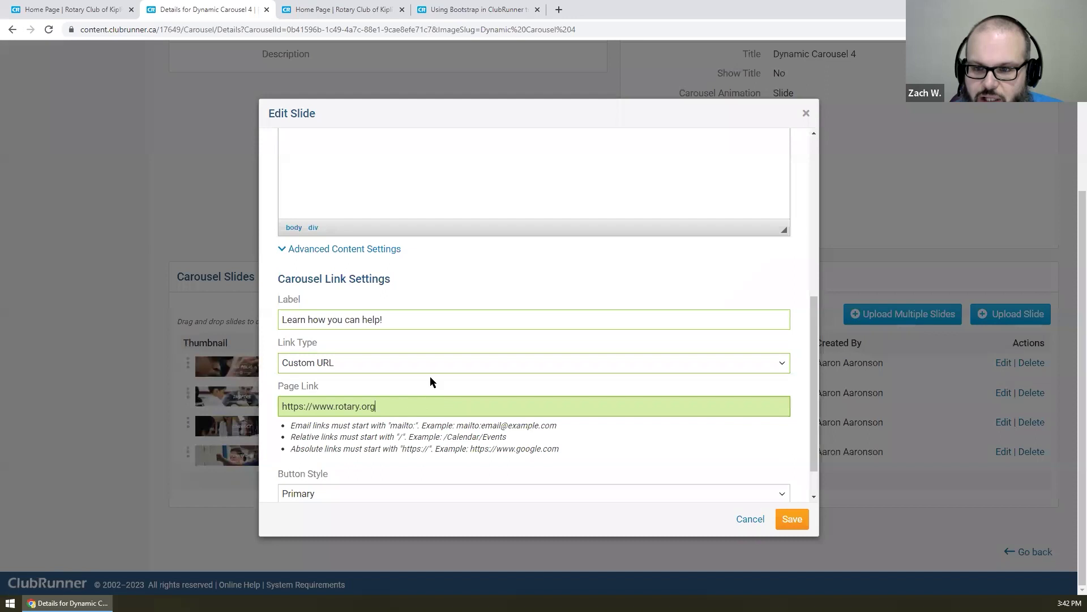
- Keep the Primary button style and make the link open in a new window
scroll(430, 378, "down", 1)
left_click(312, 447)
left_click(313, 447)
left_click(373, 474)
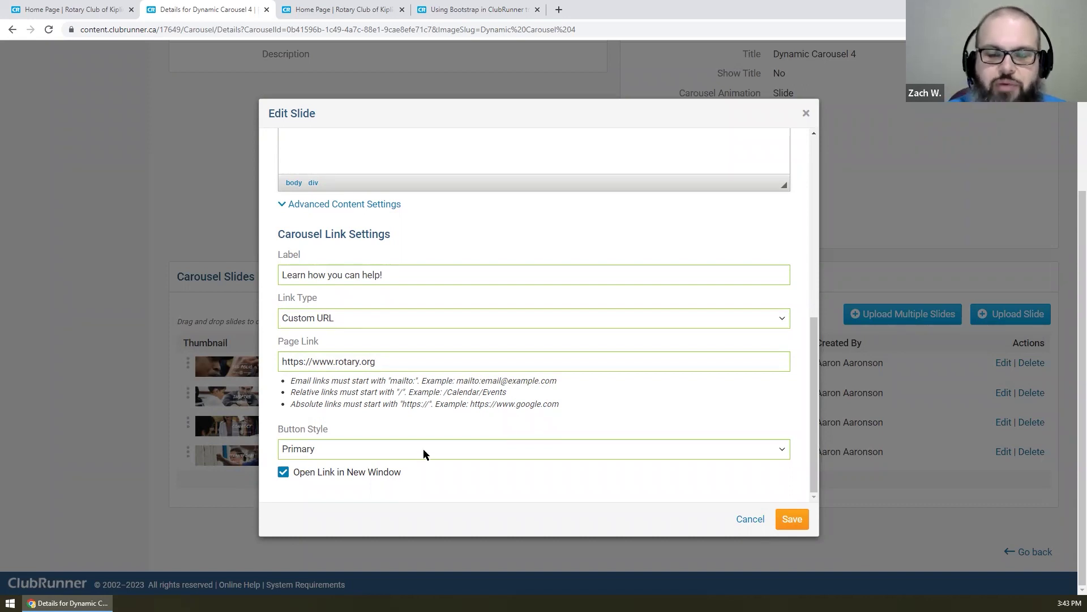
left_click(390, 475)
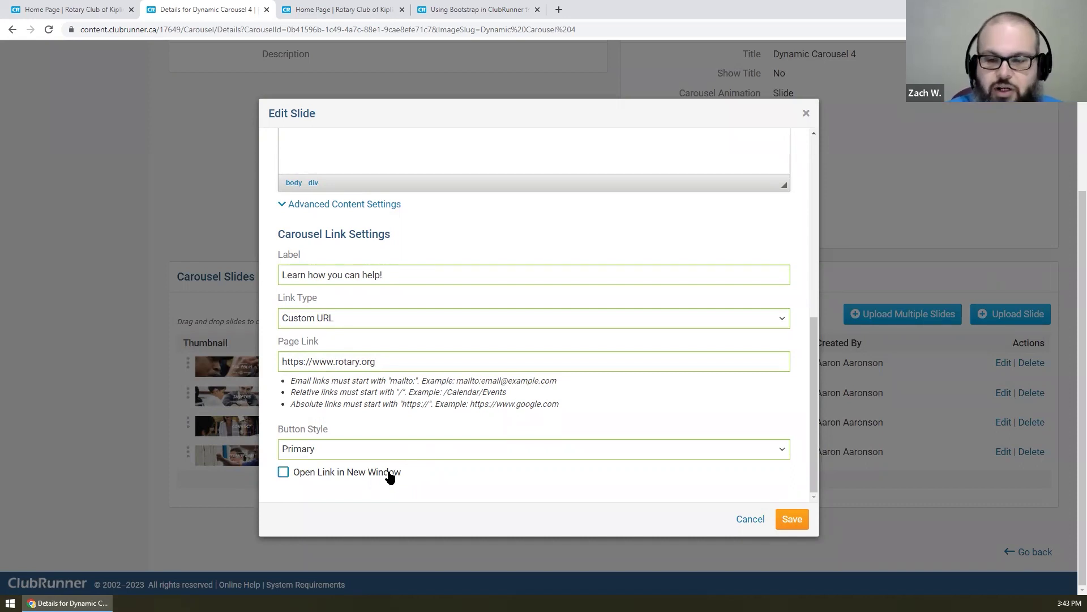
left_click(389, 477)
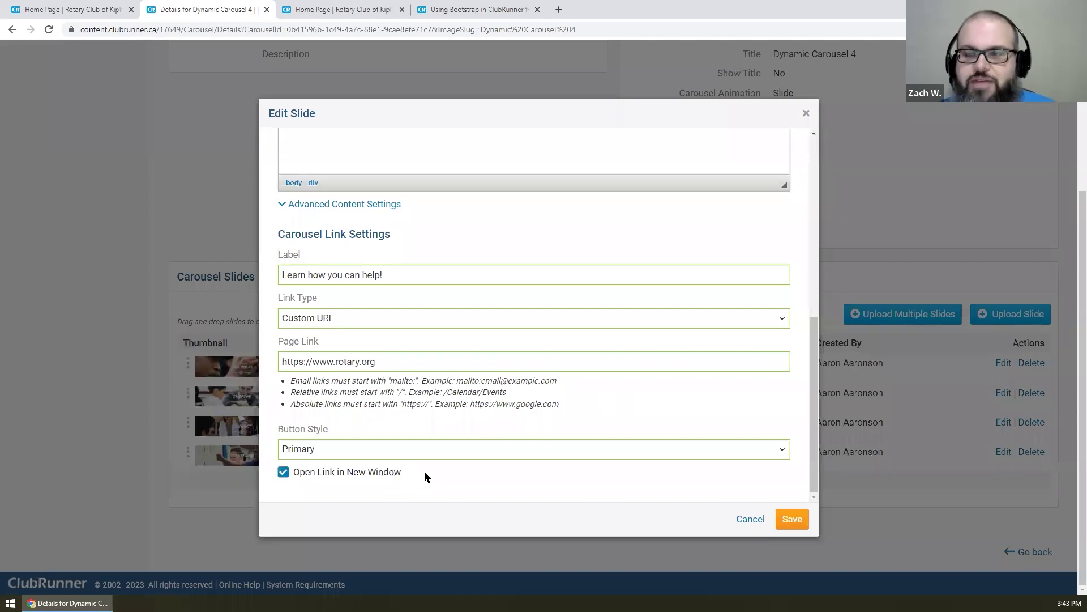
- Review the Carousel Link Settings and label, then save the End Polio slide
scroll(425, 474, "up", 1)
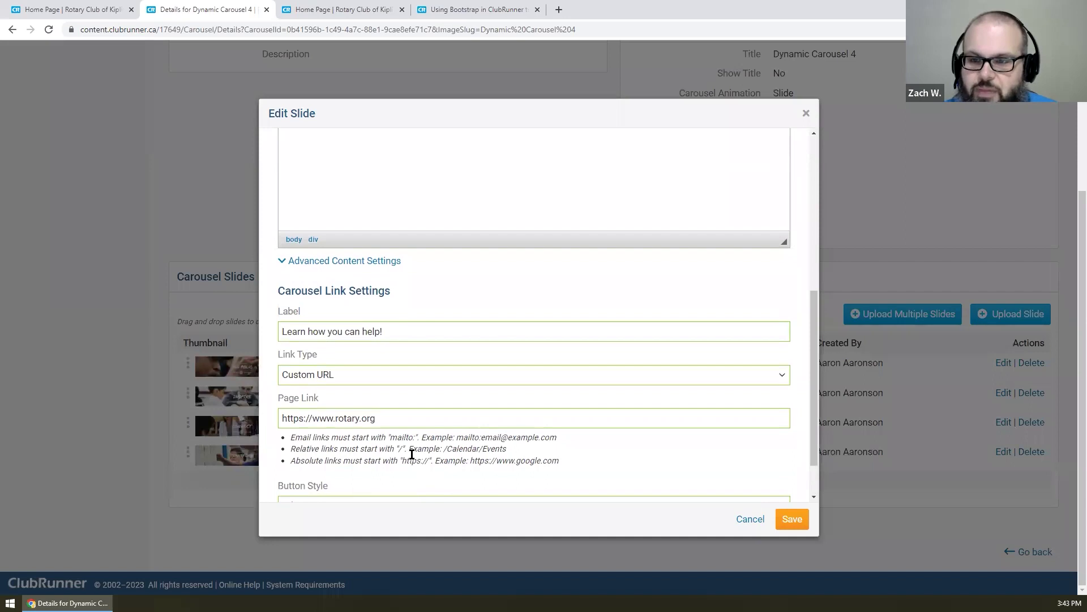
left_click_drag(281, 290, 408, 293)
left_click(408, 294)
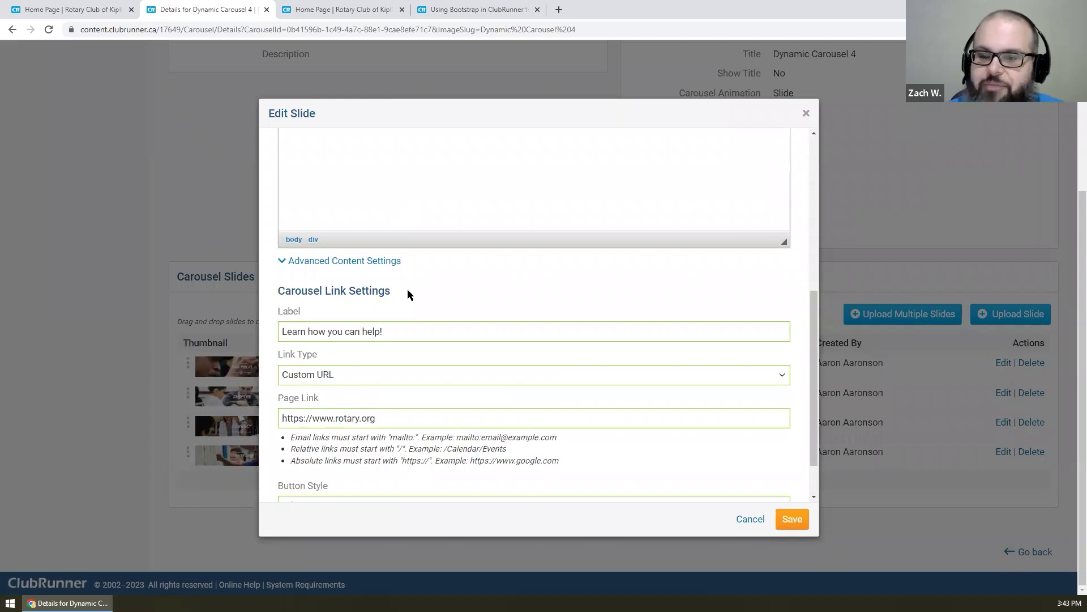
scroll(407, 289, "down", 1)
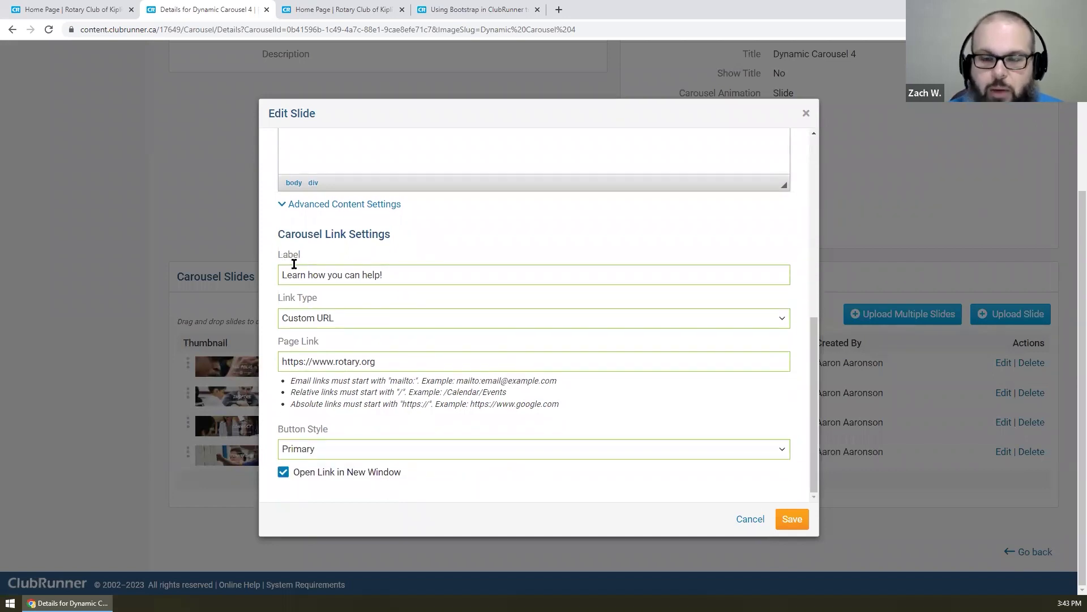
left_click_drag(286, 275, 483, 274)
left_click(470, 293)
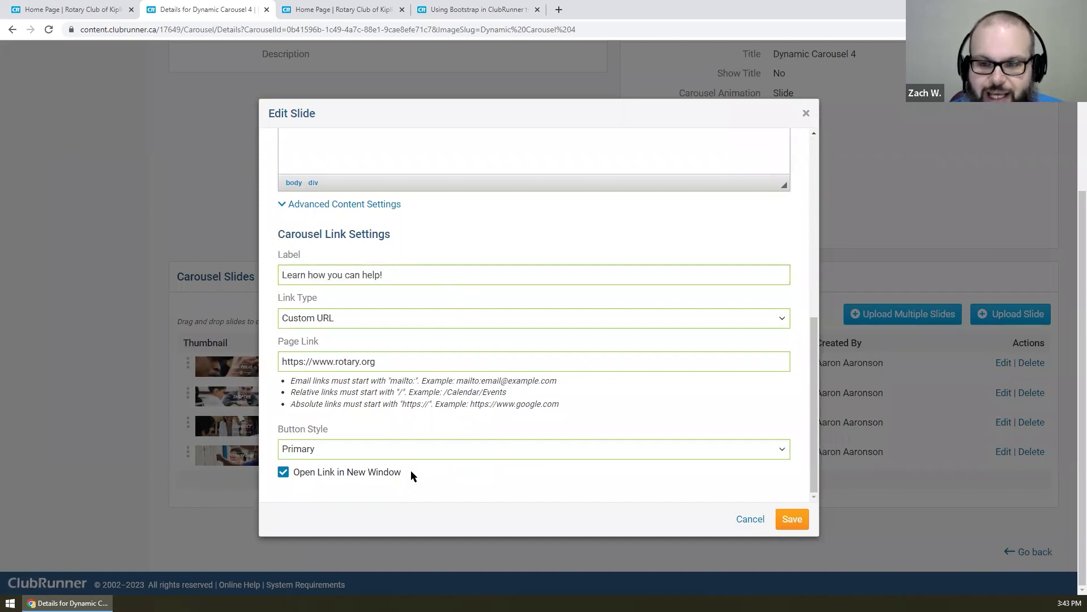
left_click(792, 519)
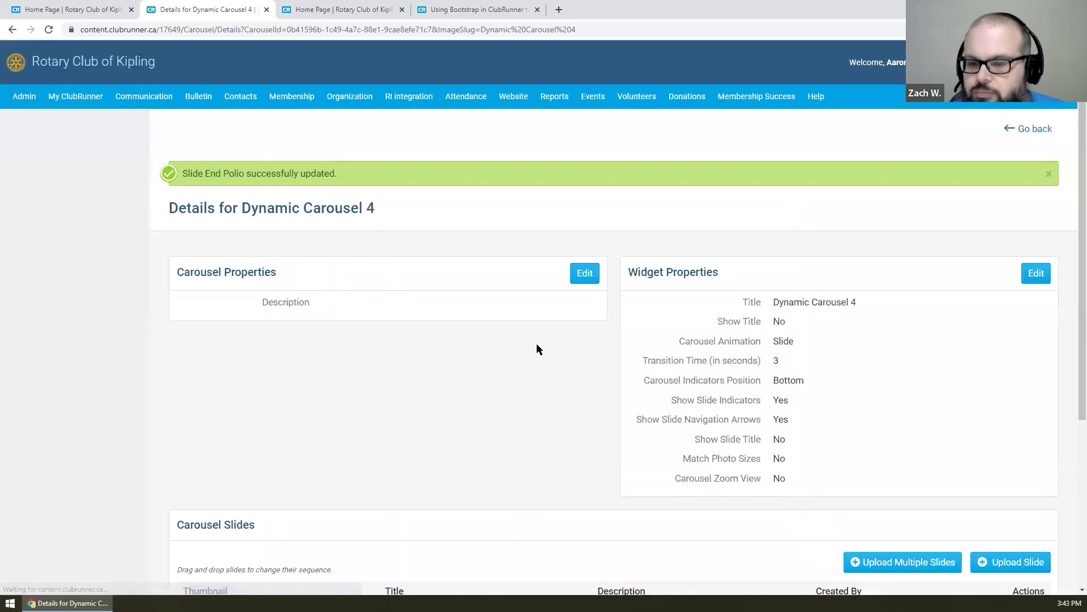
scroll(412, 314, "down", 5)
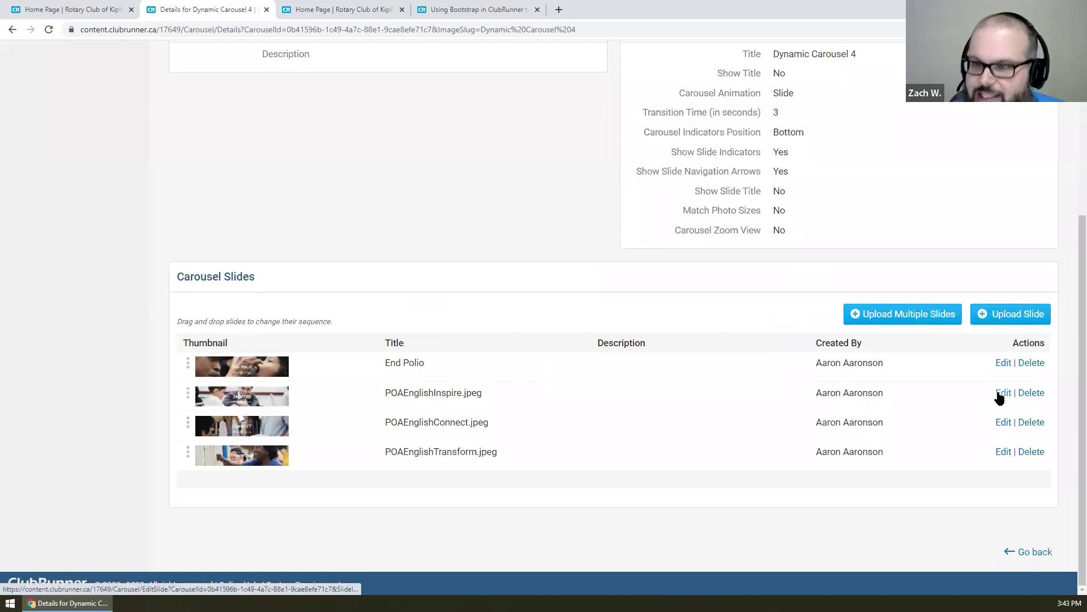
- Search for lipsum in a new tab and generate five Lorem Ipsum paragraphs on lipsum.com
left_click(559, 9)
type("lip")
key("Return")
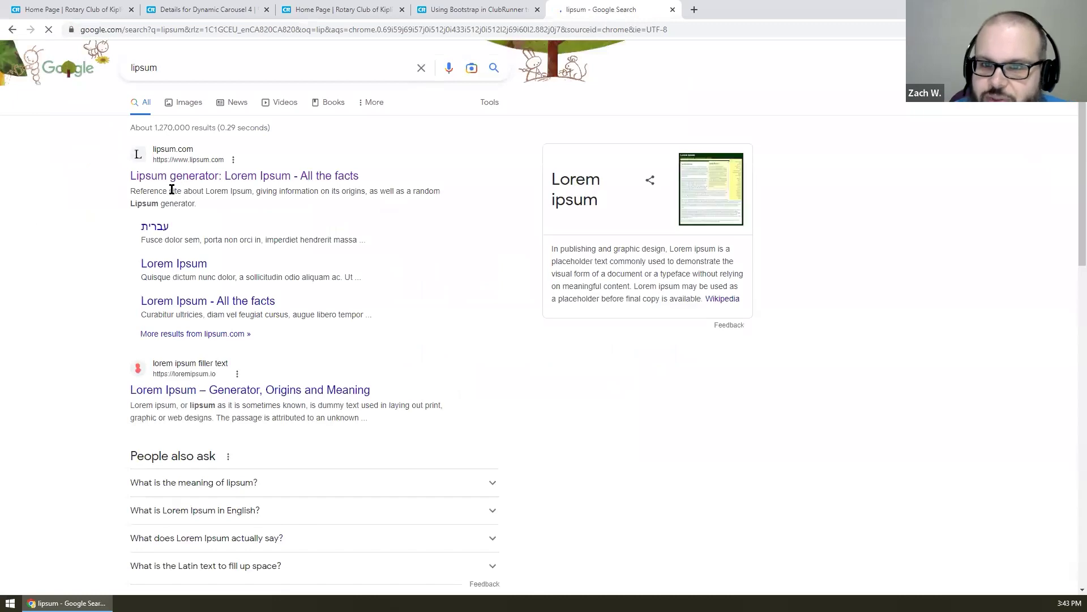
left_click(177, 177)
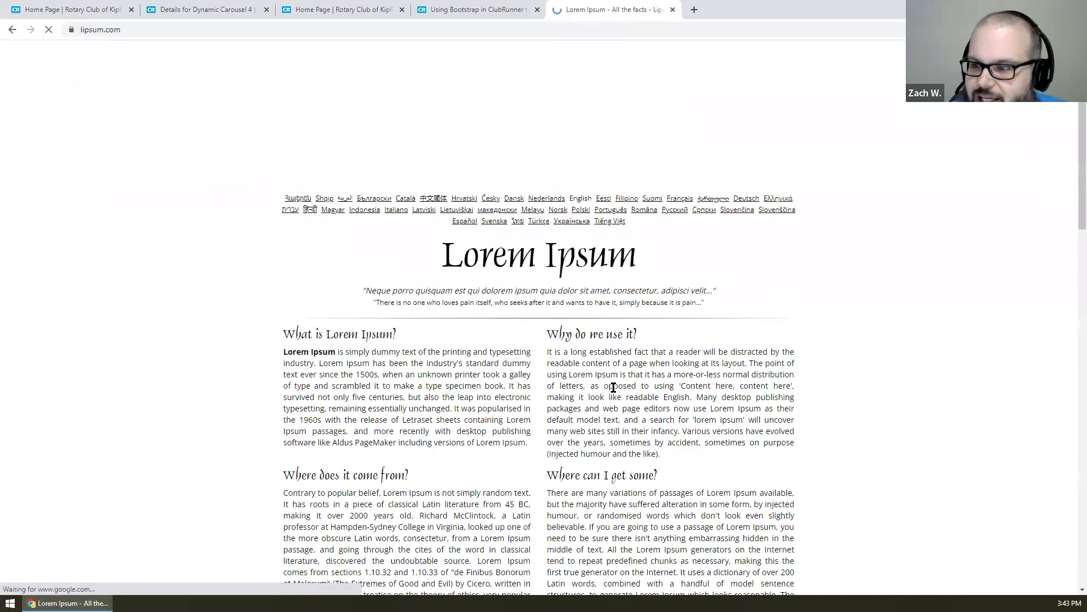
scroll(613, 387, "down", 5)
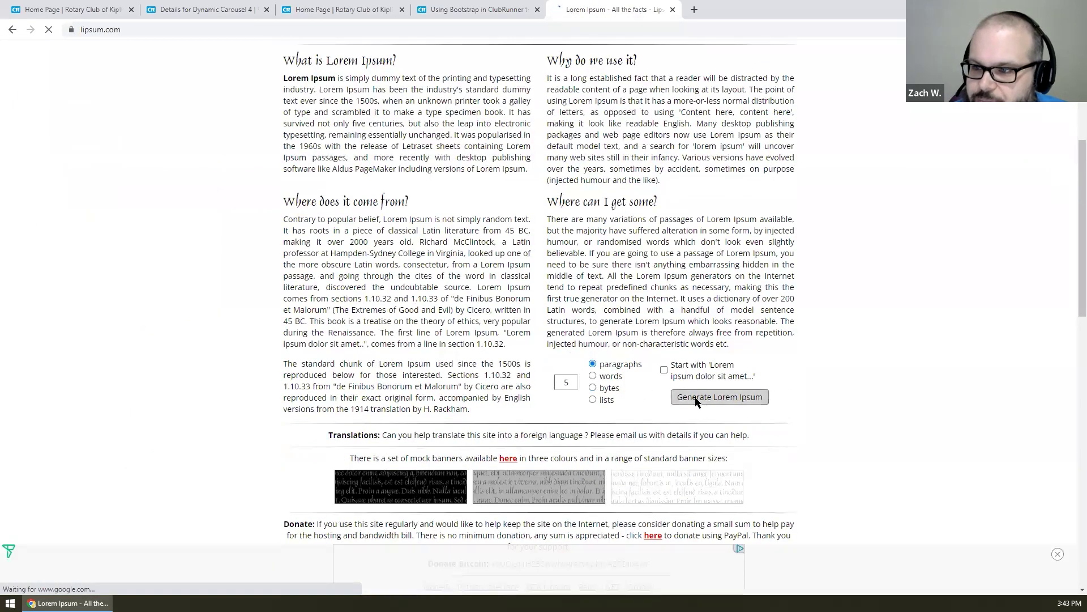
left_click(696, 399)
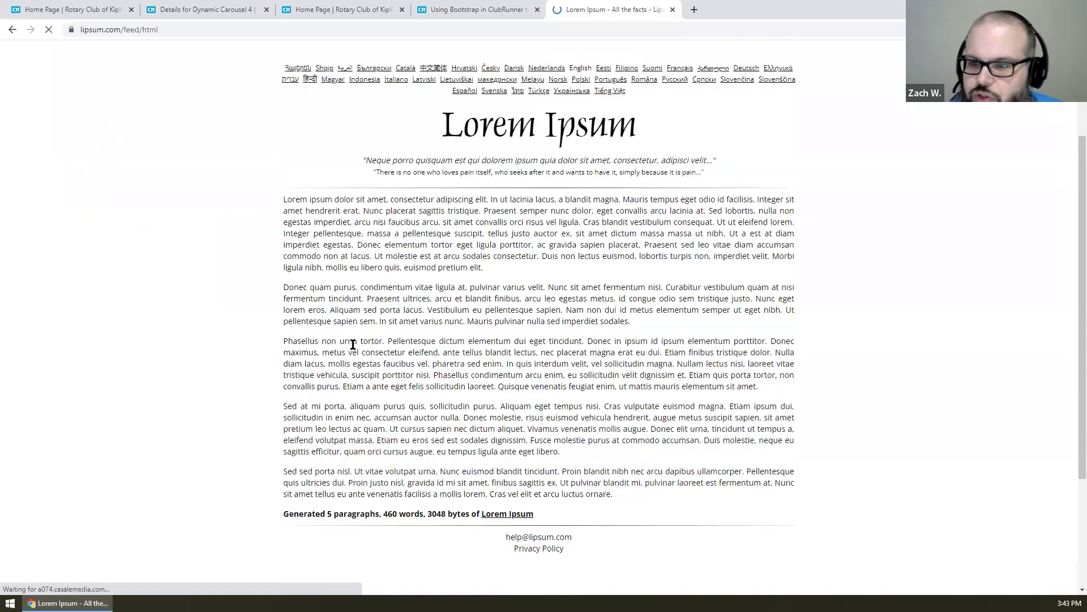
- Select and copy the second and third paragraphs, then close the lipsum.com tab
scroll(353, 344, "down", 1)
left_click_drag(284, 256, 764, 355)
key("ctrl+c")
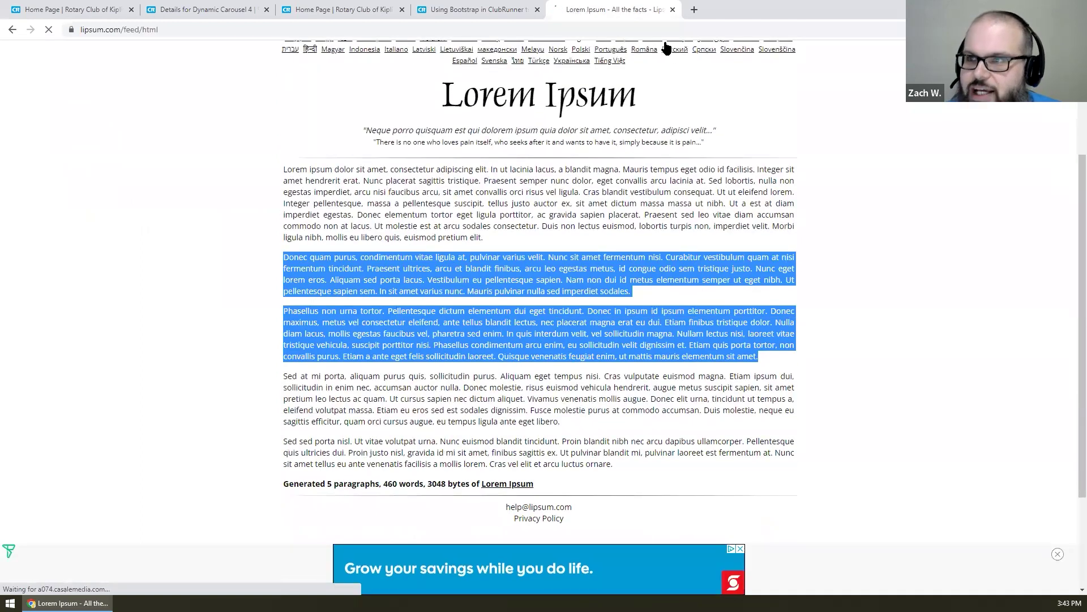
key("ctrl+w")
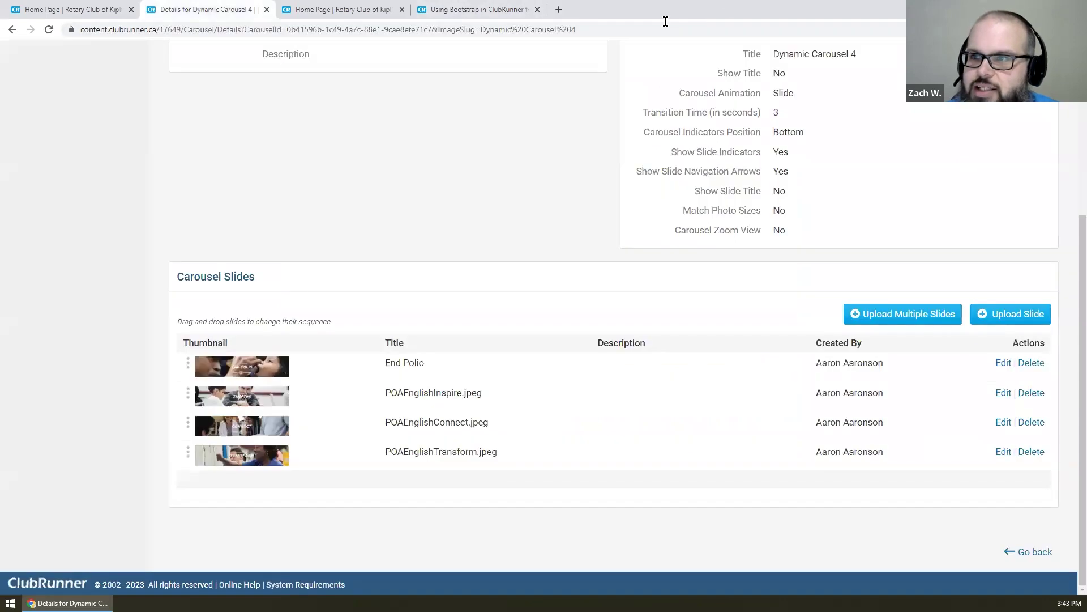
- Retitle the Inspire slide 'Inspire' and paste one lorem ipsum paragraph as its description
left_click(1002, 394)
double_click(433, 293)
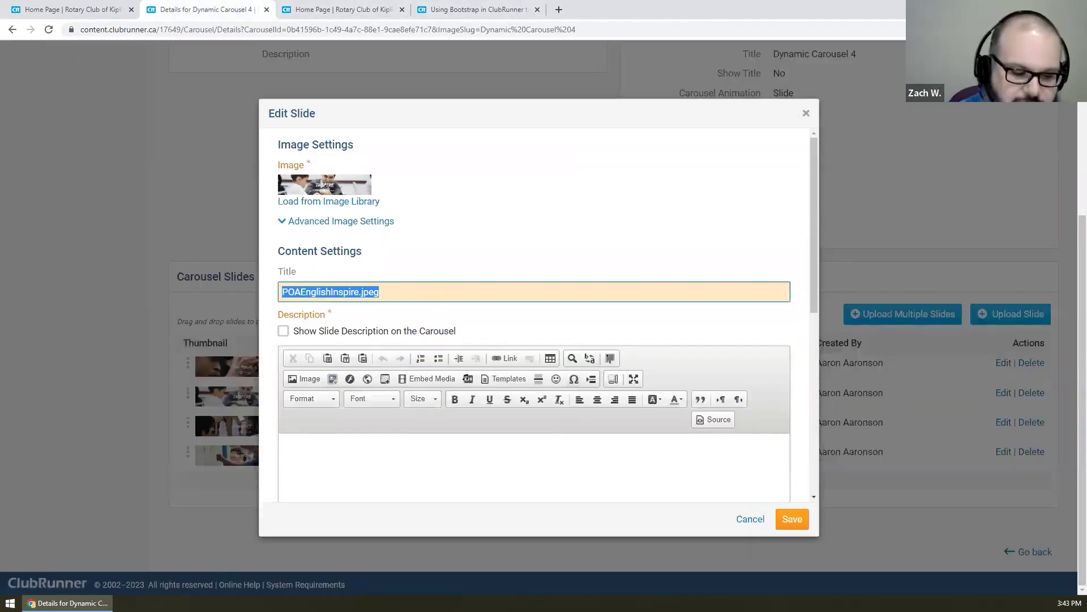
type("Inspire")
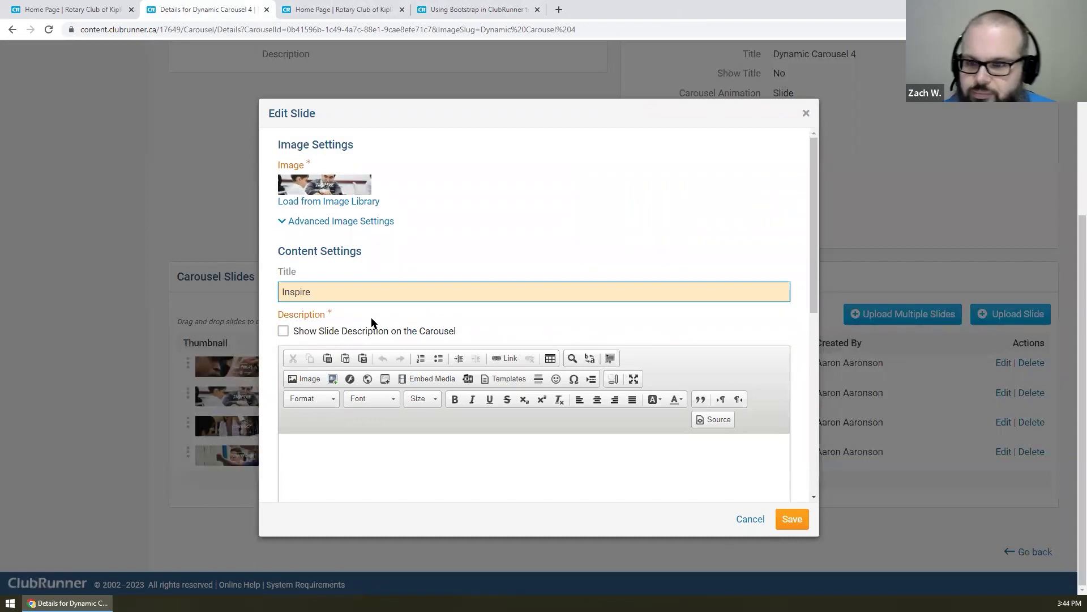
scroll(420, 340, "down", 2)
left_click(416, 342)
key("ctrl+v")
scroll(569, 385, "up", 5)
scroll(634, 209, "down", 6)
scroll(633, 224, "up", 3)
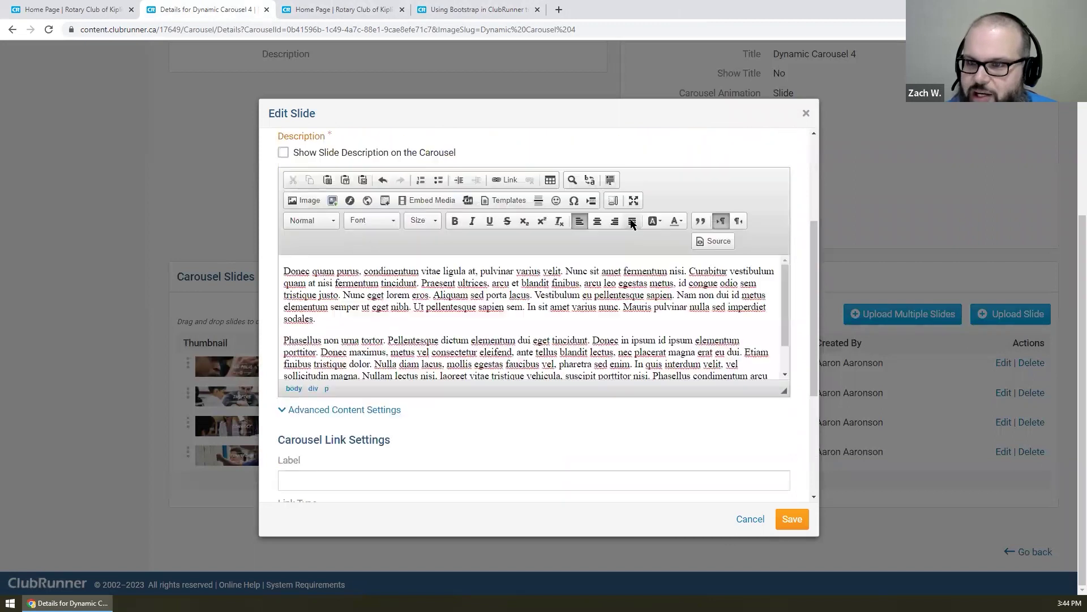
scroll(632, 224, "down", 3)
left_click_drag(596, 315, 260, 253)
key("BackSpace")
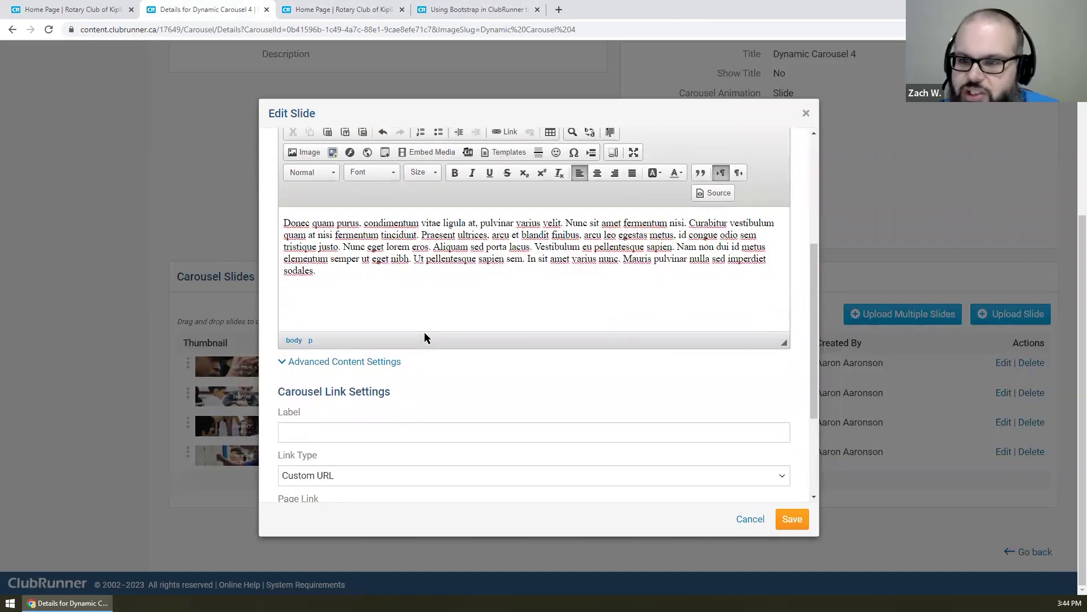
- Set the content background colour to yellow #ffd903 with transparency 25
left_click(340, 362)
left_click(512, 316)
left_click_drag(503, 380, 520, 409)
left_click_drag(477, 365, 532, 303)
left_click(579, 298)
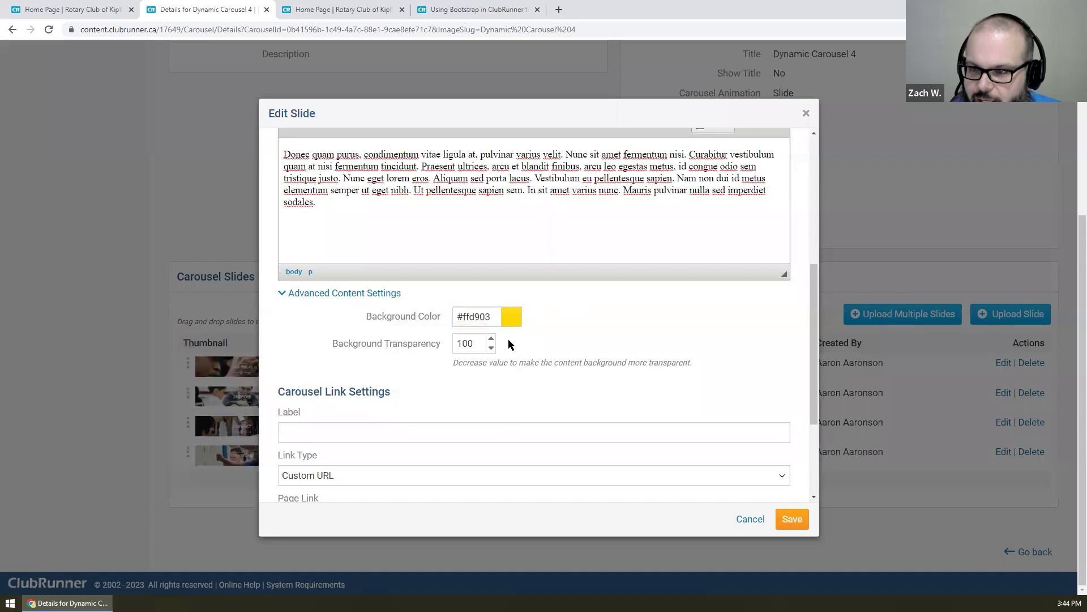
left_click(485, 342)
double_click(486, 343)
type("25")
left_click(661, 416)
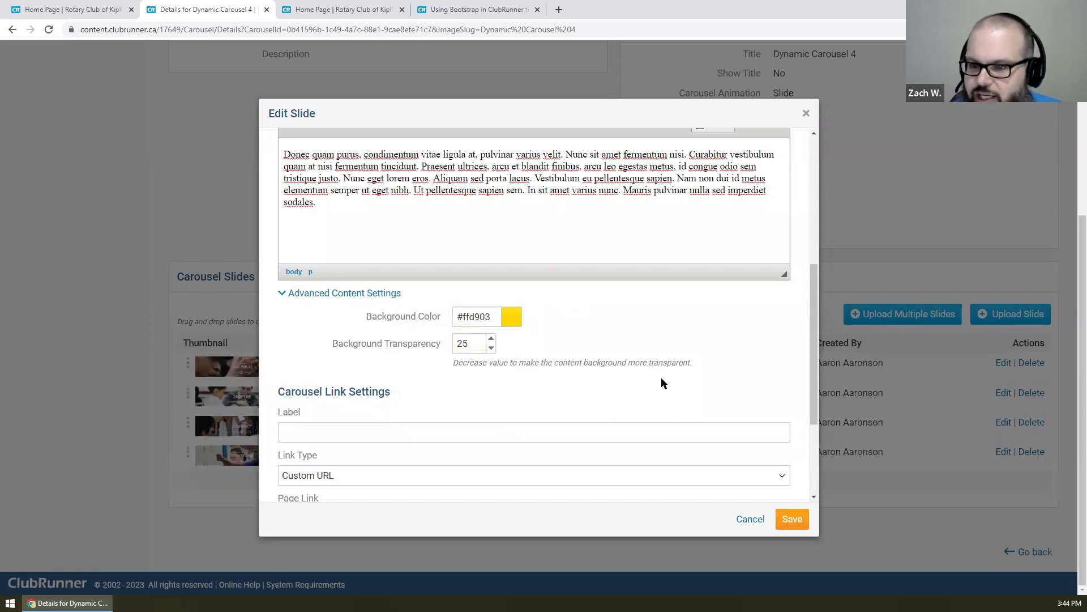
- Review the slide settings and save the Inspire slide
scroll(661, 383, "down", 3)
scroll(660, 381, "up", 8)
scroll(660, 376, "down", 10)
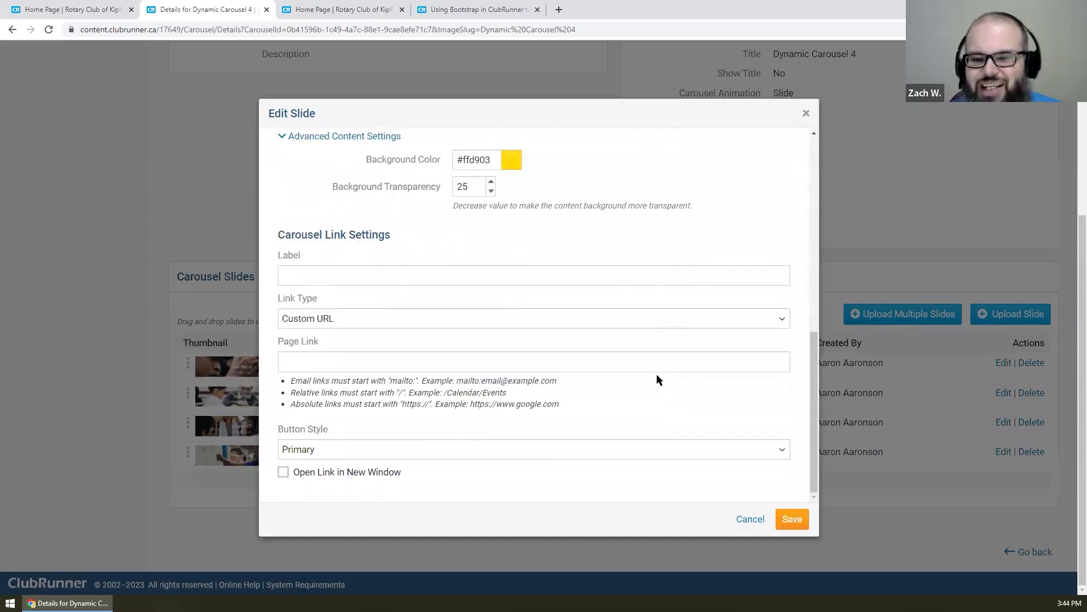
scroll(657, 374, "up", 3)
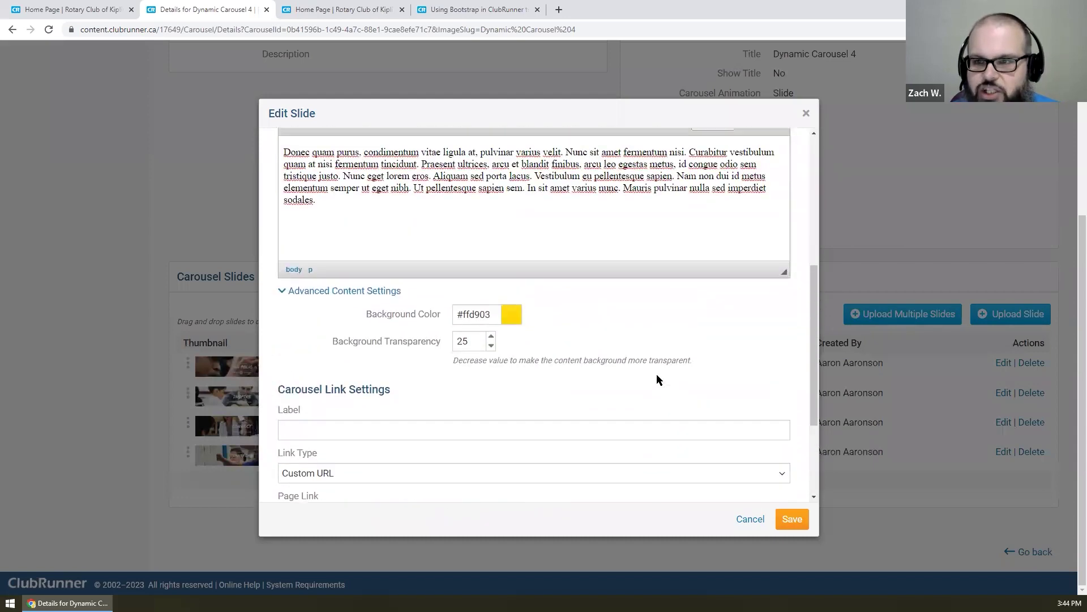
scroll(657, 374, "down", 2)
scroll(657, 375, "down", 2)
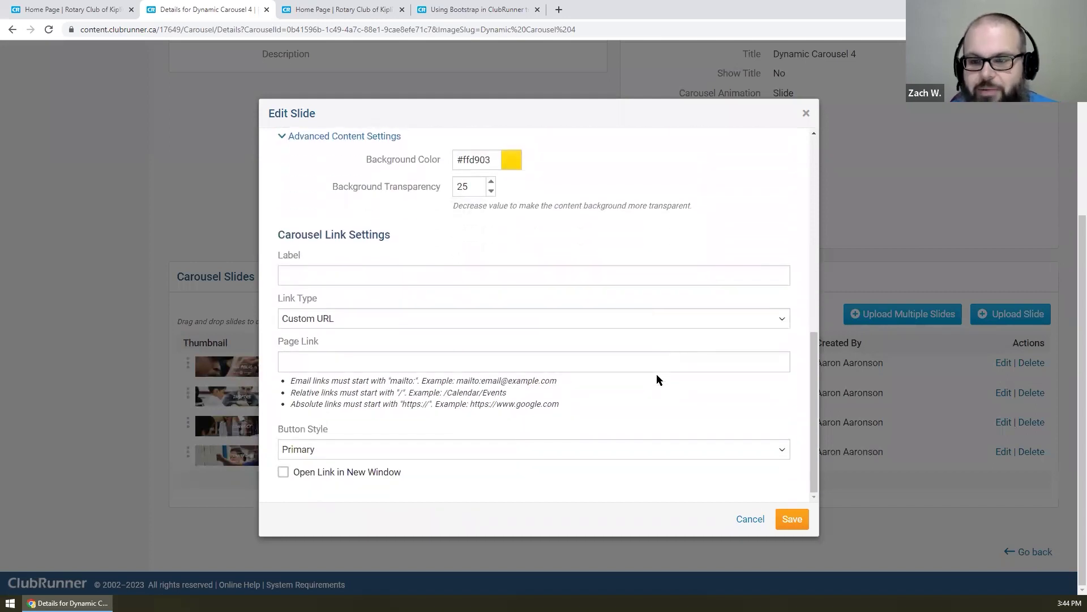
left_click(792, 522)
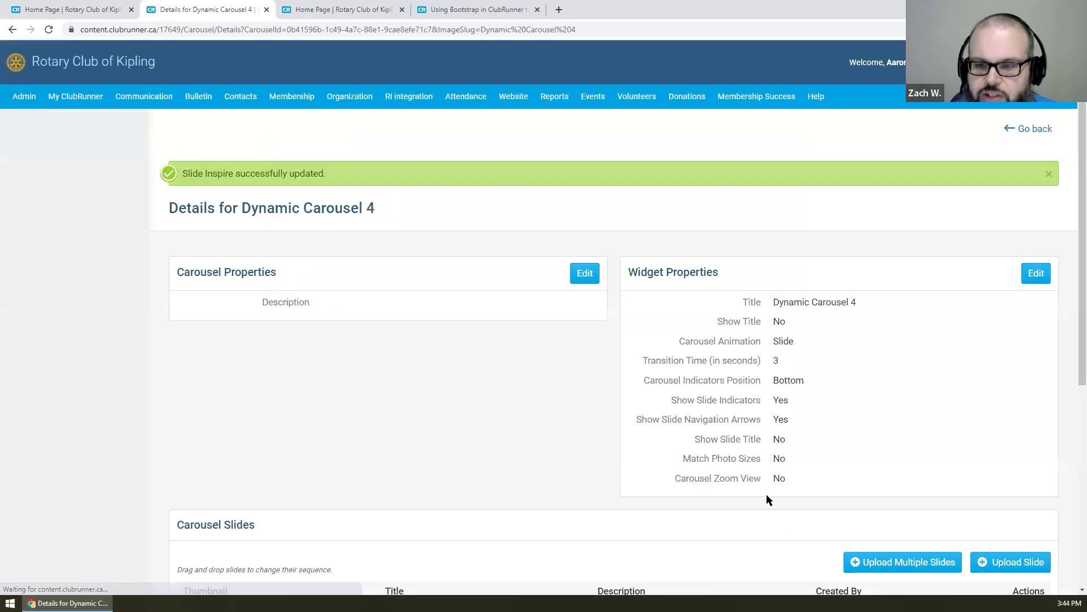
- Open the Dynamic Carousel 4 widget properties and replace its title with 'People of Action'
scroll(766, 493, "down", 3)
scroll(765, 492, "down", 3)
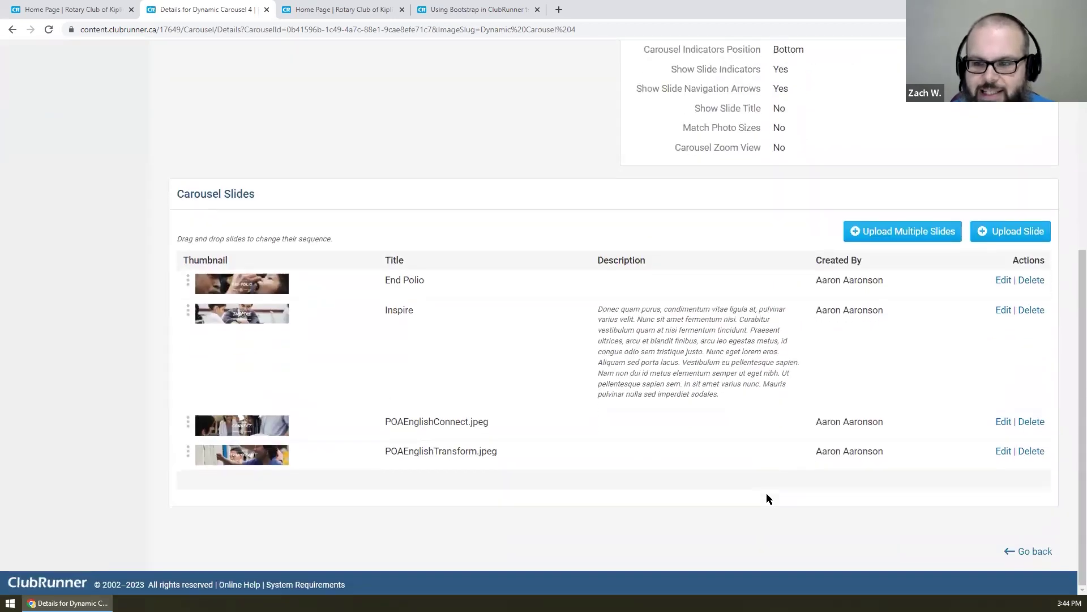
scroll(767, 494, "up", 4)
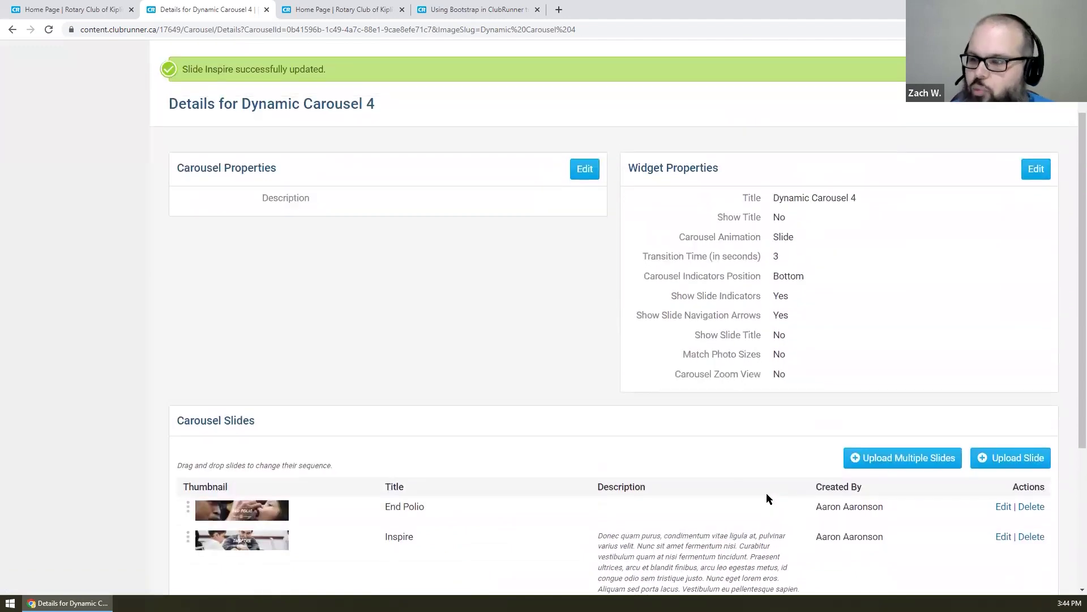
left_click(1038, 171)
scroll(593, 314, "down", 2)
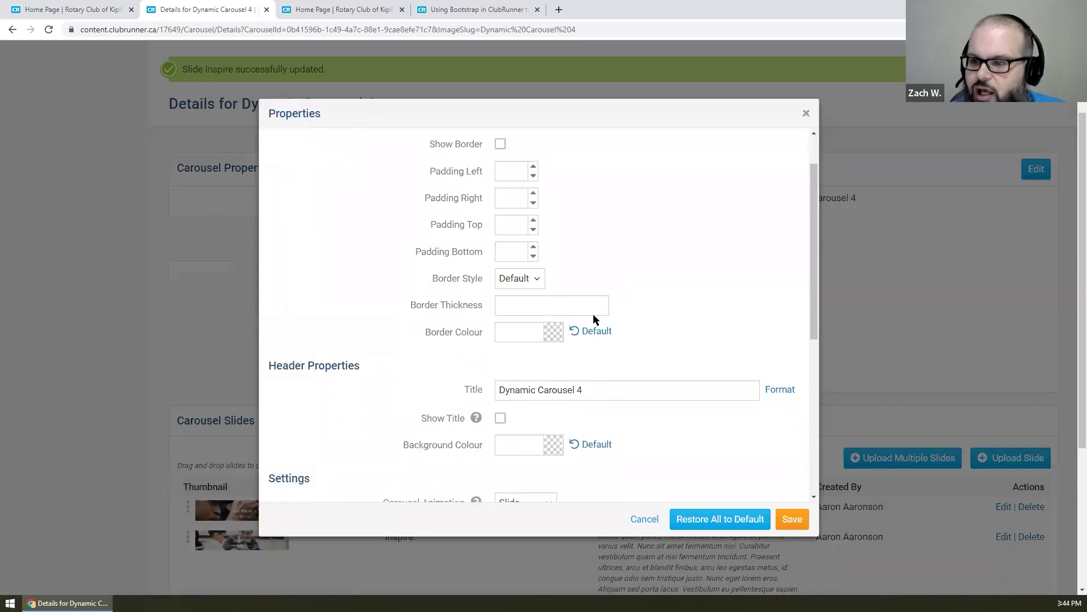
scroll(457, 185, "up", 2)
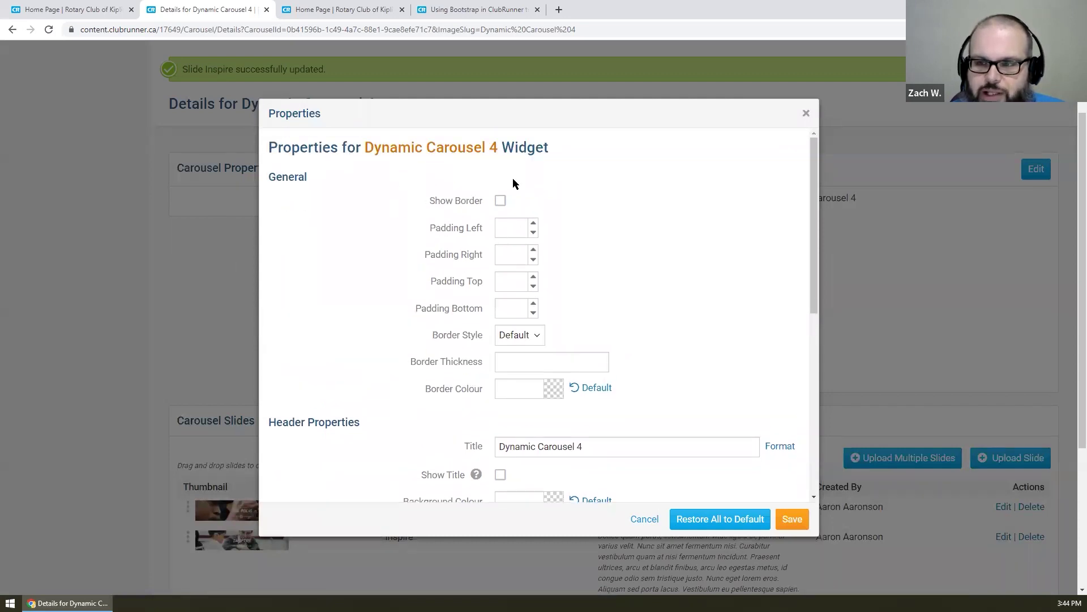
scroll(654, 297, "down", 2)
scroll(654, 297, "down", 2)
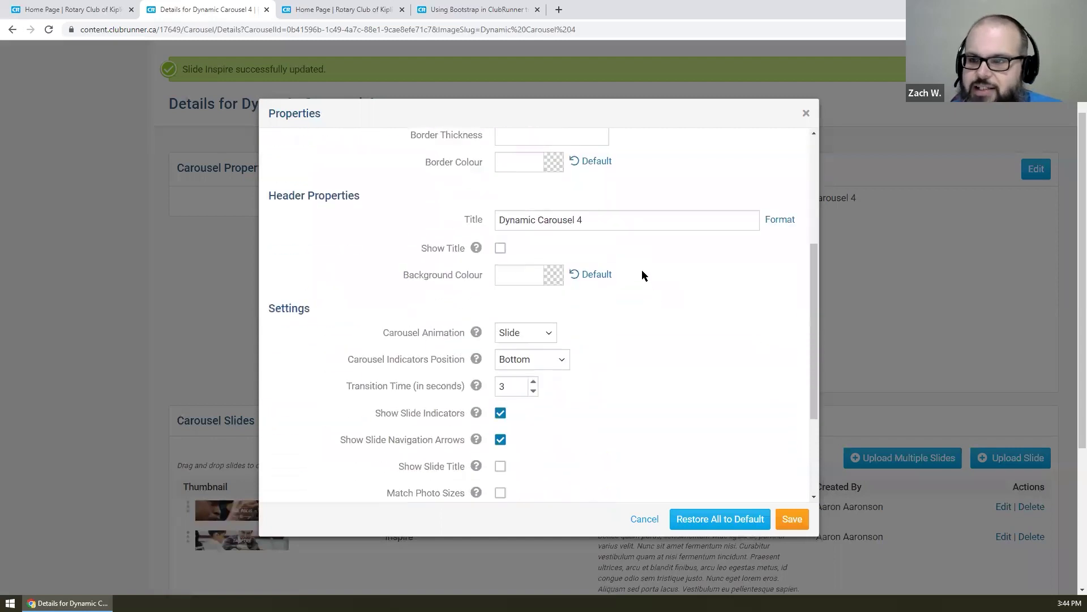
triple_click(636, 216)
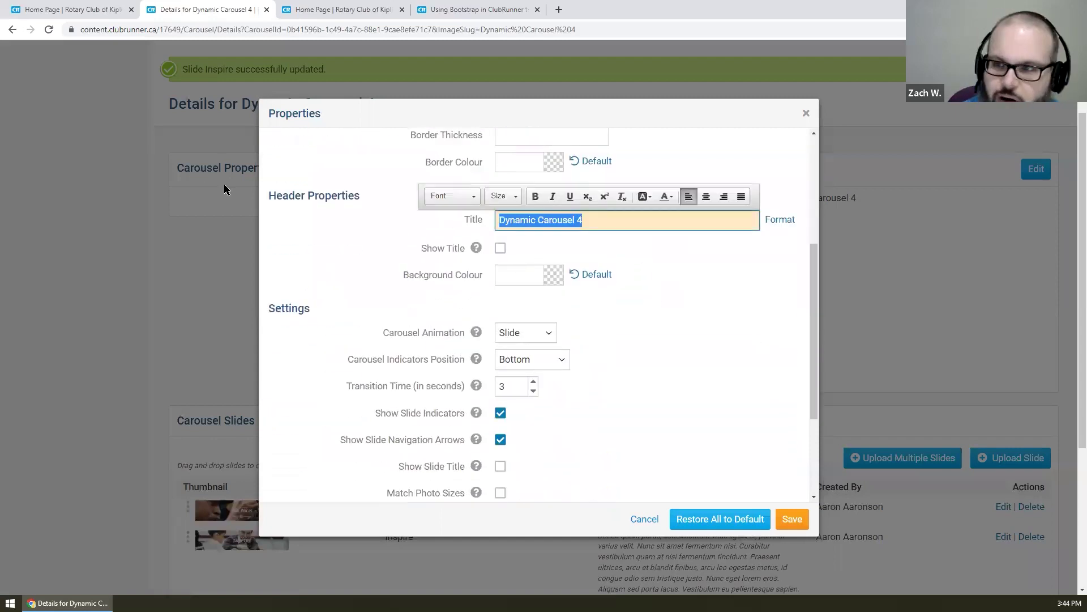
type("People of Action")
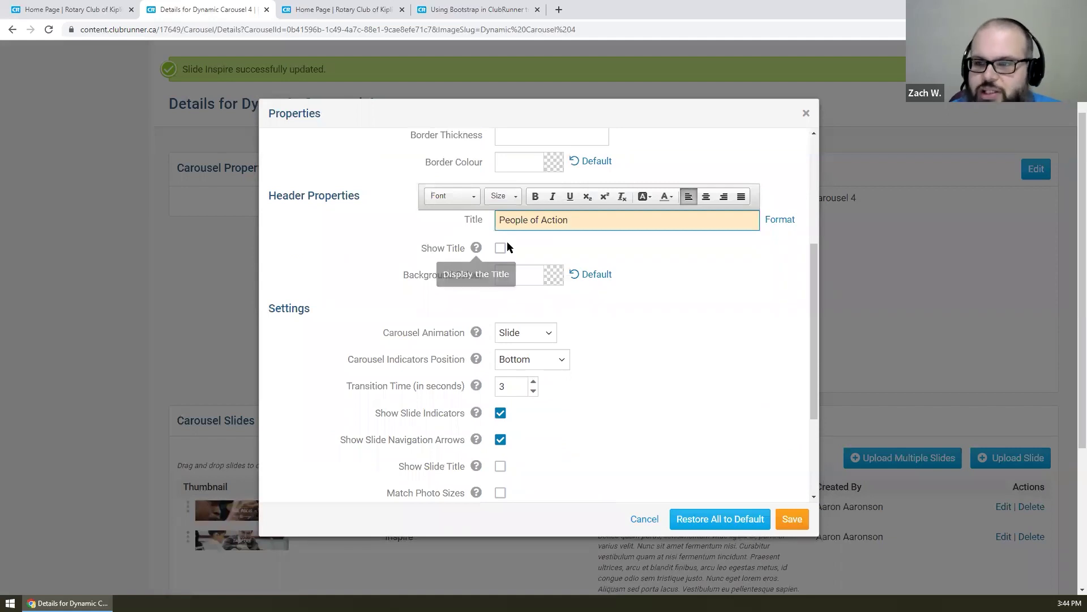
left_click(657, 301)
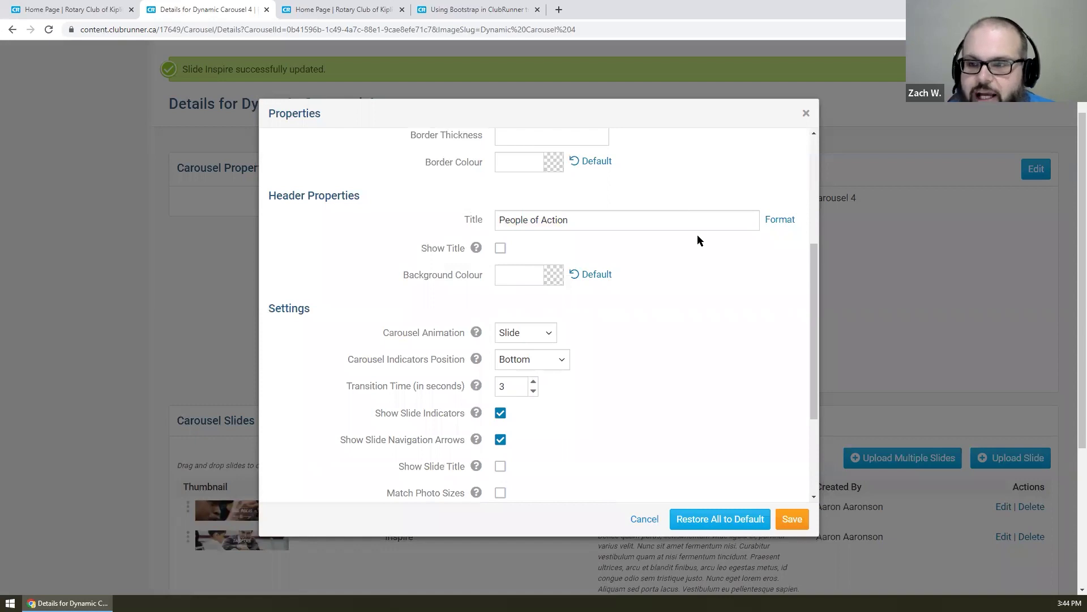
scroll(698, 236, "down", 1)
- Choose Cube animation and Bottom Right indicators, and raise the transition time from 3 to 5
scroll(698, 236, "down", 1)
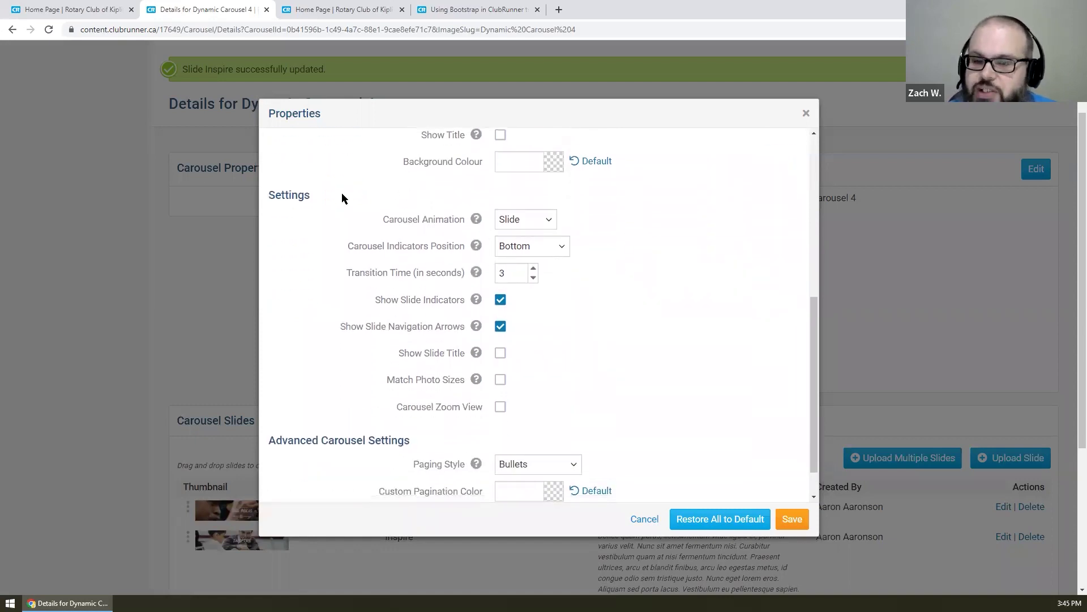
left_click(521, 218)
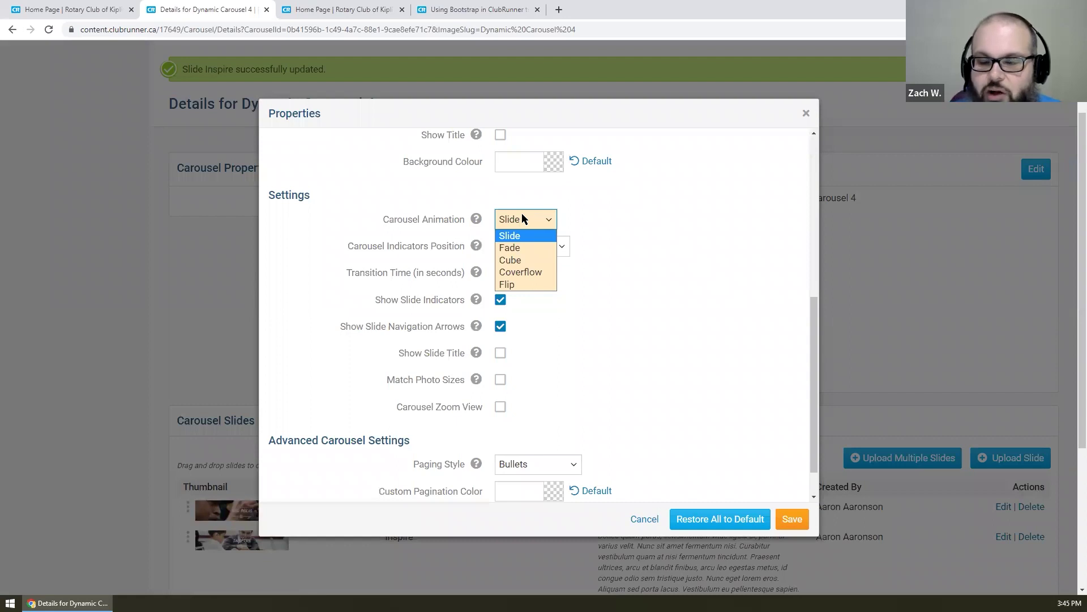
left_click(522, 259)
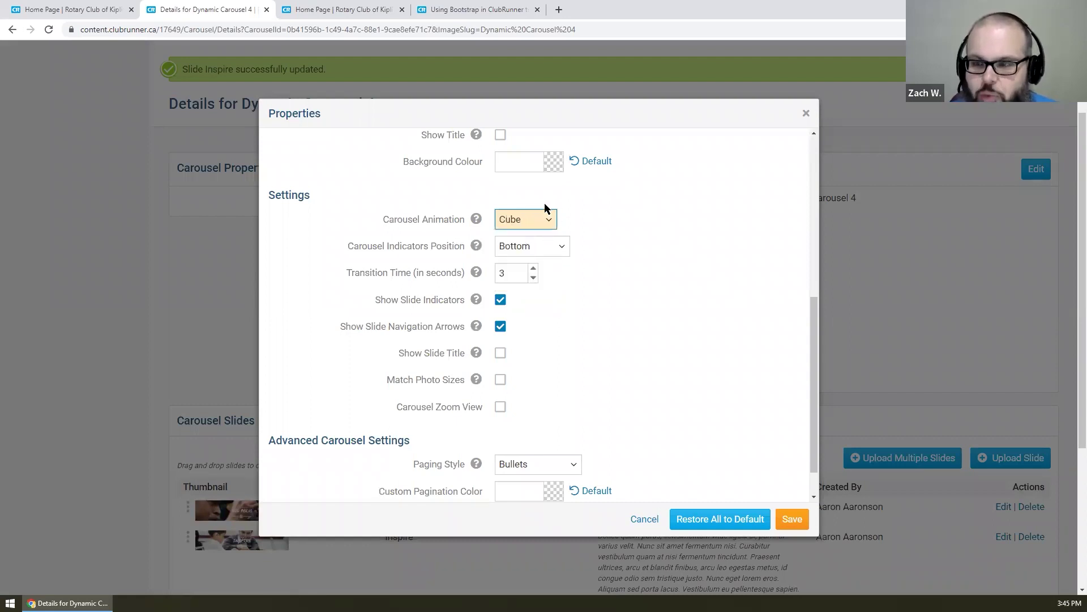
left_click(561, 247)
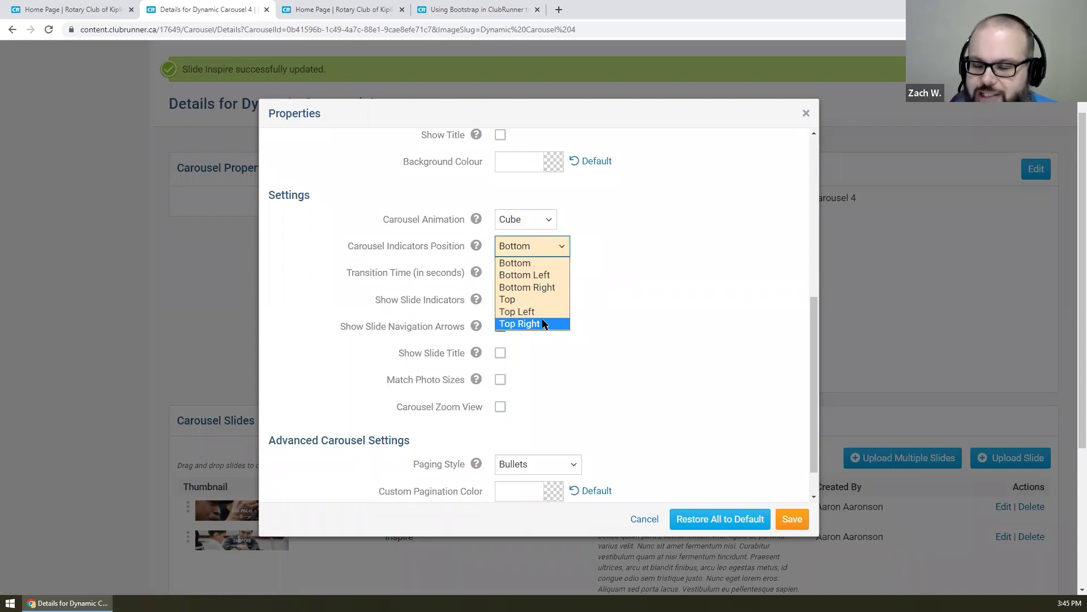
left_click(547, 288)
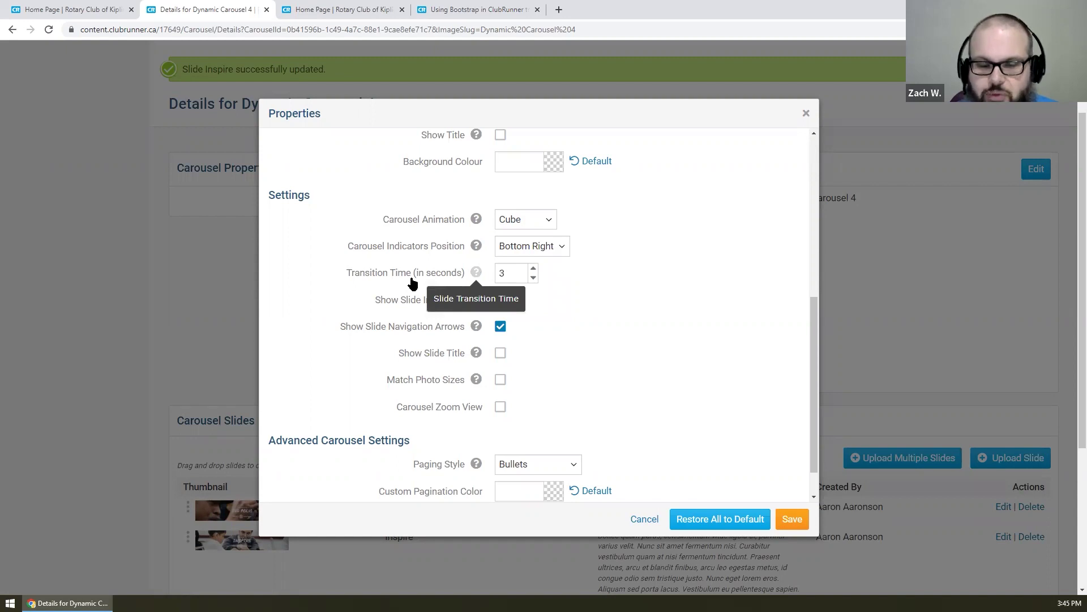
double_click(523, 277)
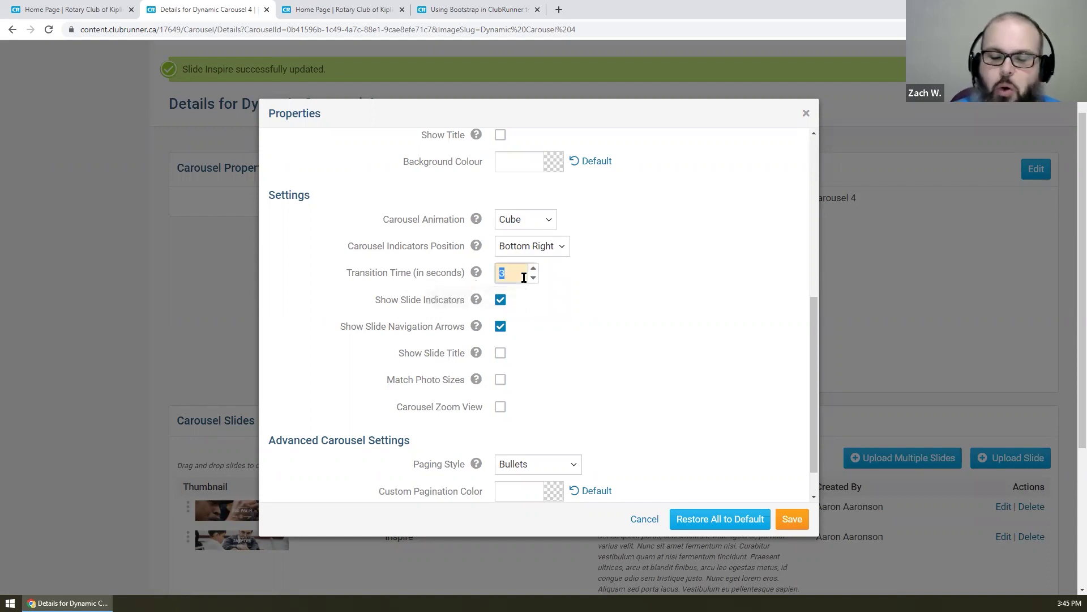
type("5")
left_click(634, 298)
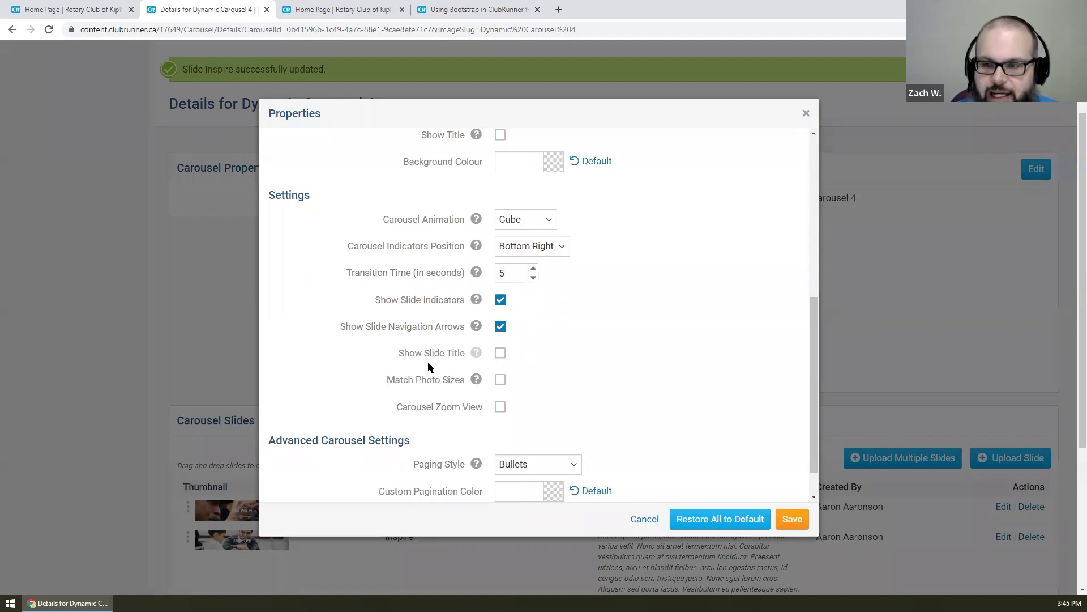
mouse_move(476, 302)
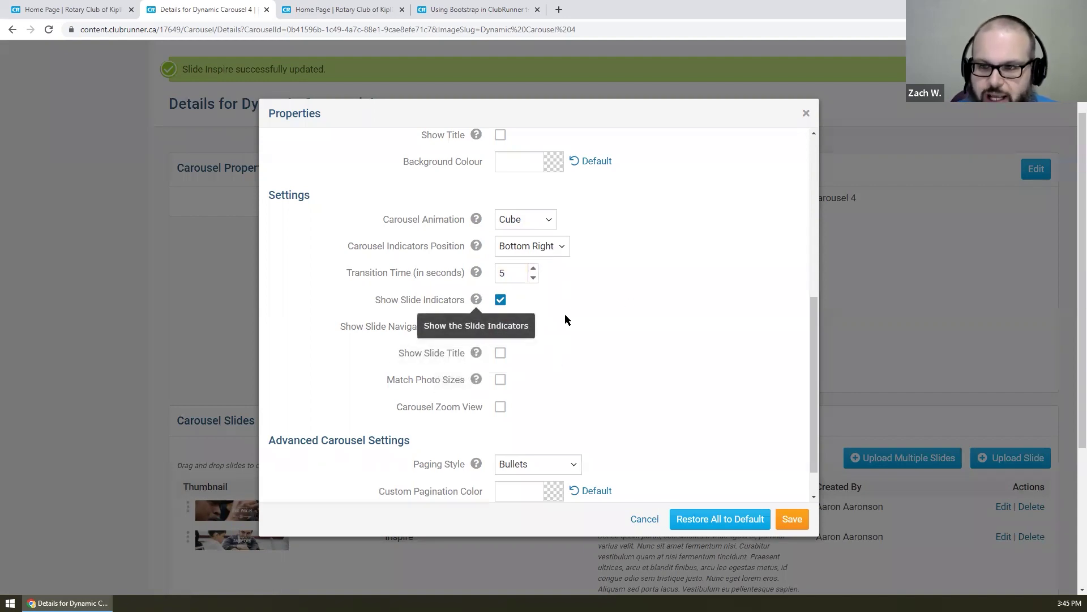
mouse_move(482, 333)
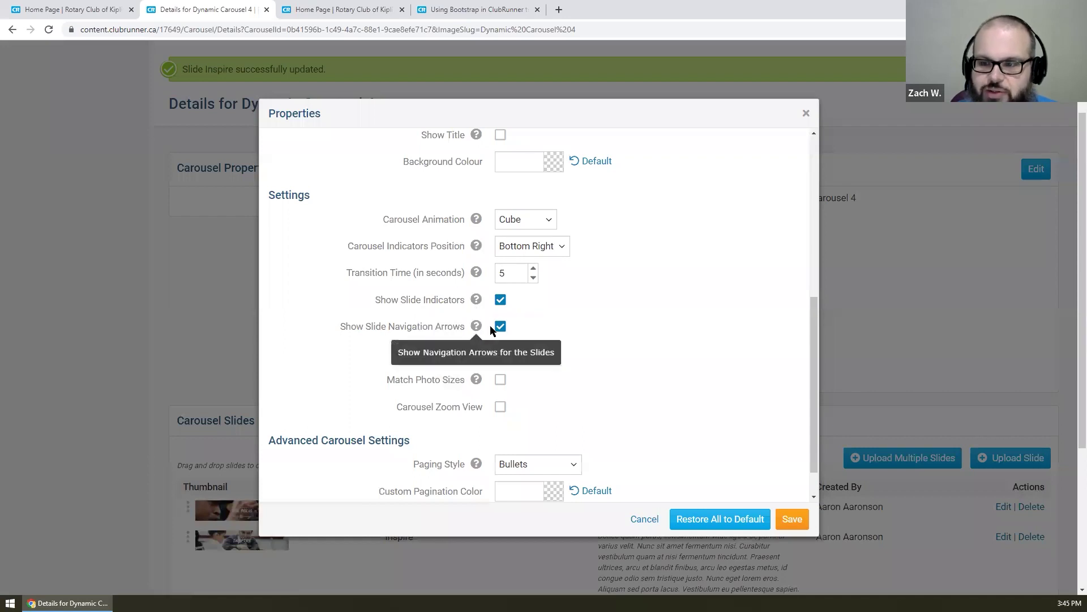
scroll(548, 332, "down", 1)
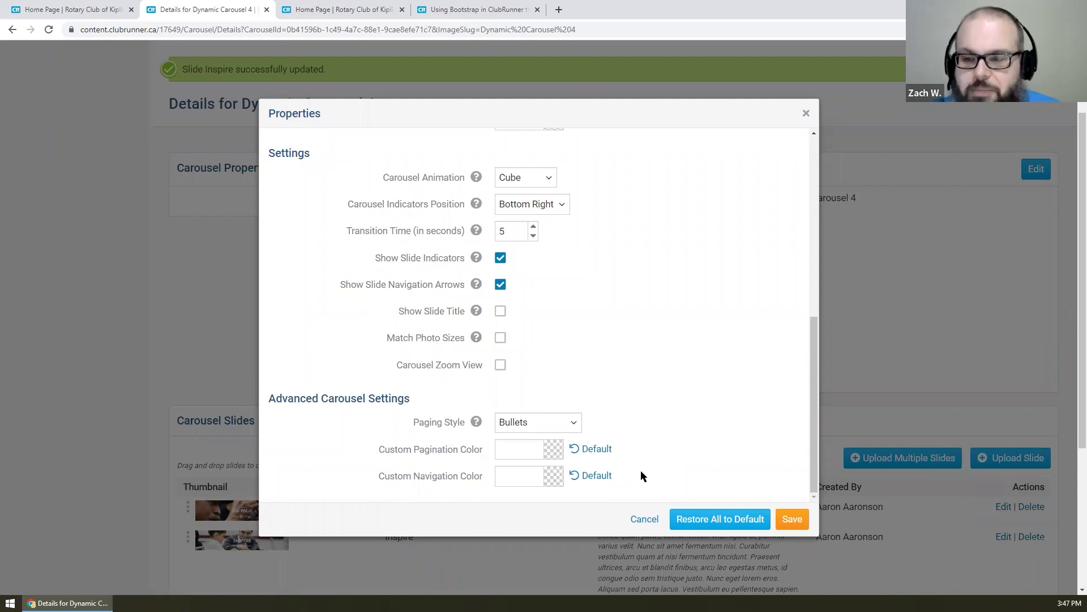
scroll(610, 327, "down", 2)
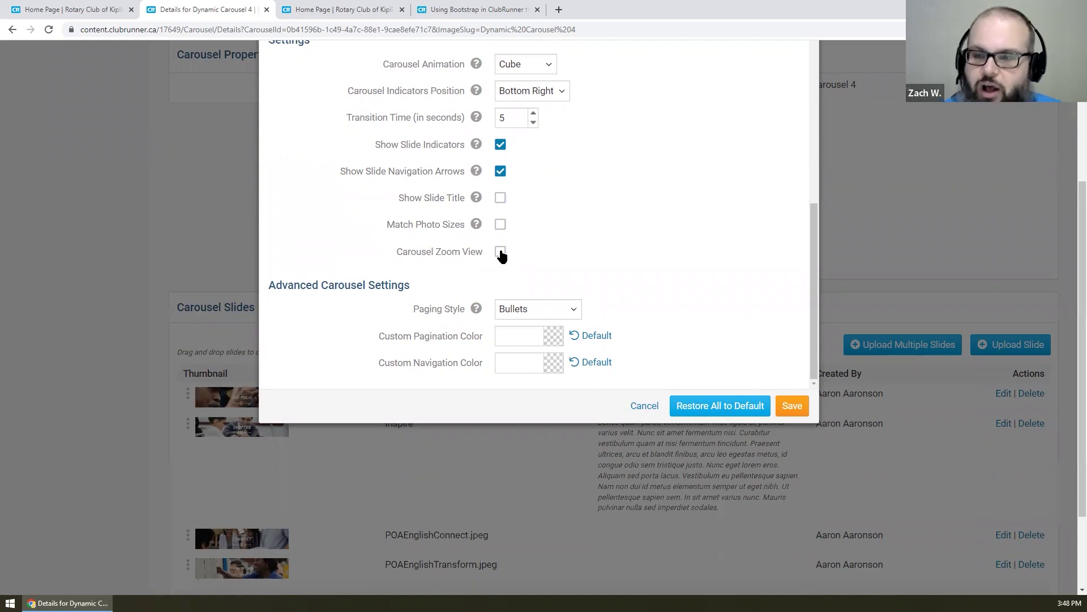
- Change the paging style to Dynamic Bullets and save the People of Action carousel properties
left_click(556, 314)
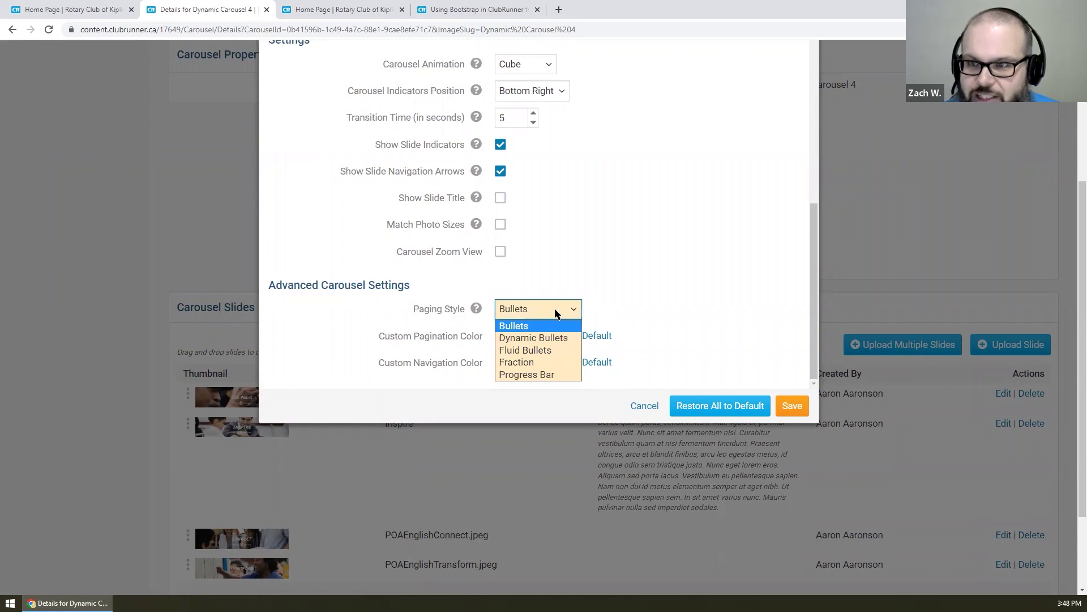
left_click(560, 339)
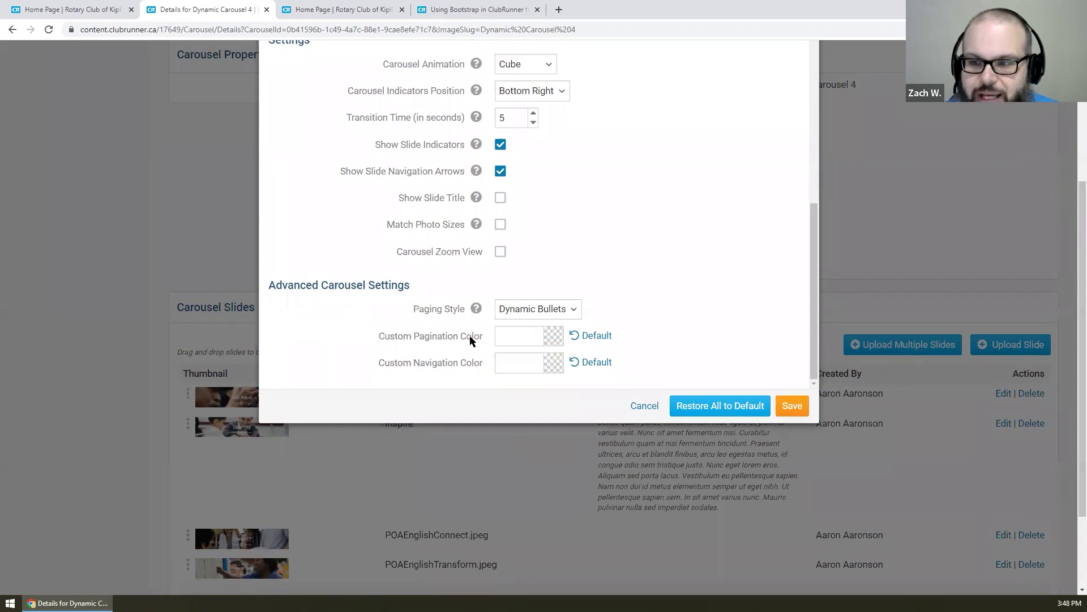
scroll(486, 374, "up", 2)
scroll(485, 369, "down", 2)
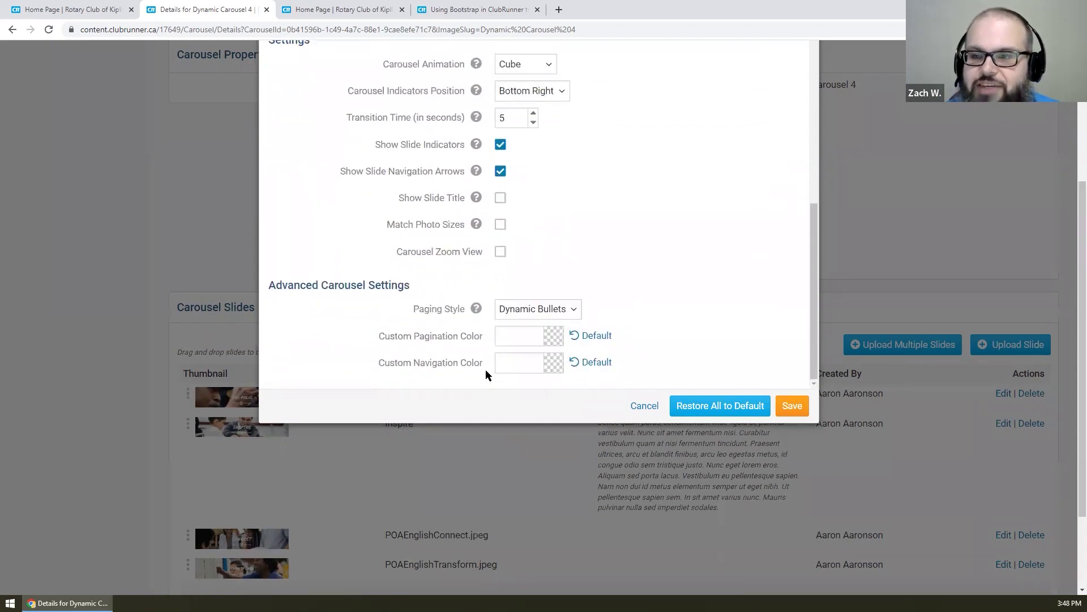
left_click(791, 406)
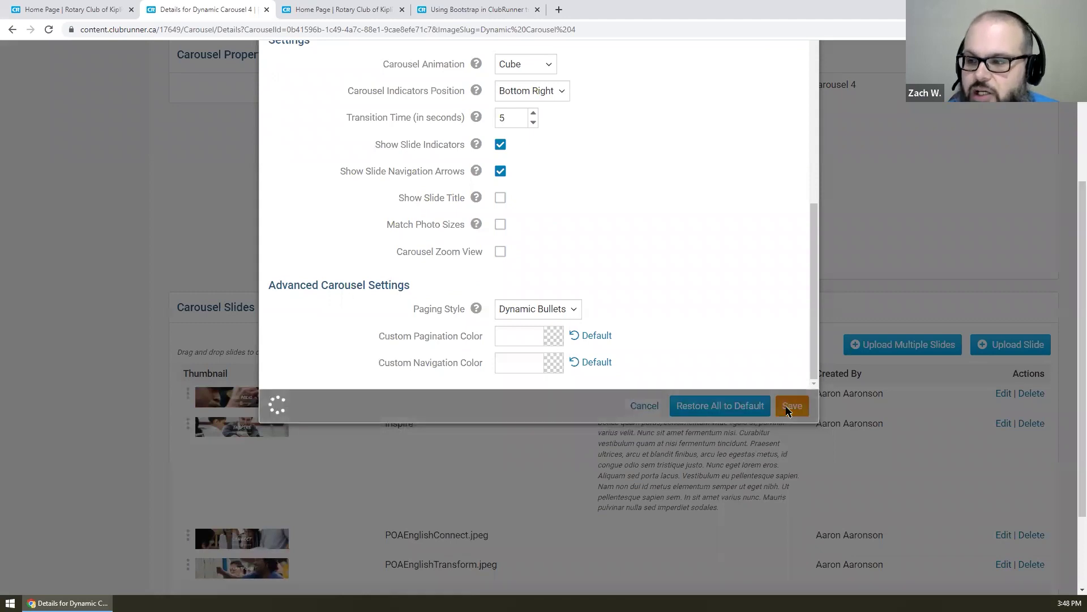
scroll(787, 406, "down", 1)
scroll(786, 407, "up", 5)
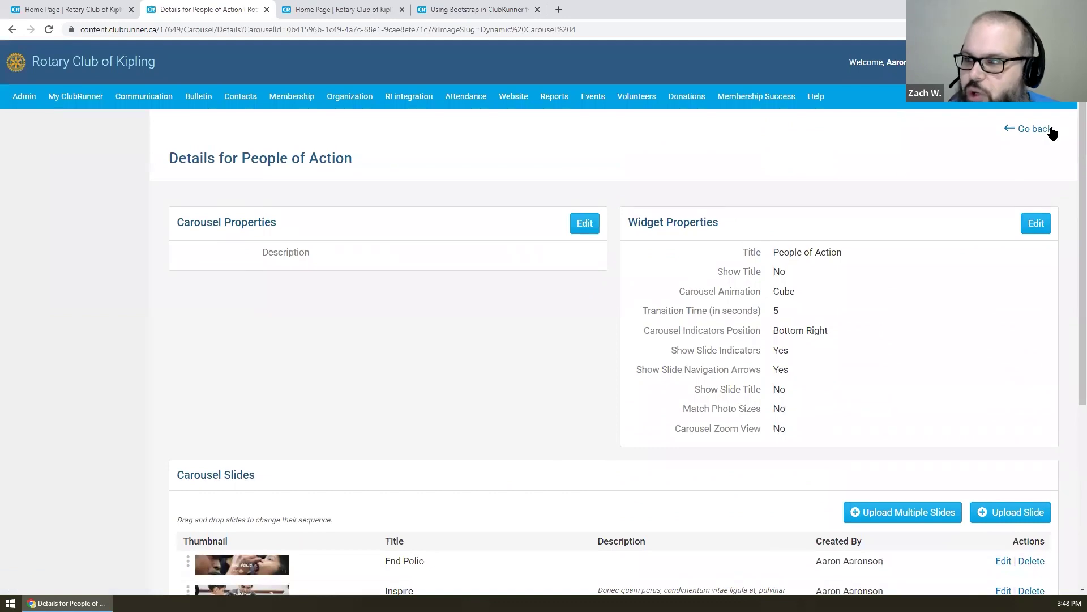
- Advance the live home page carousel through three slides, then return to the Design Home Page tab
left_click(1033, 129)
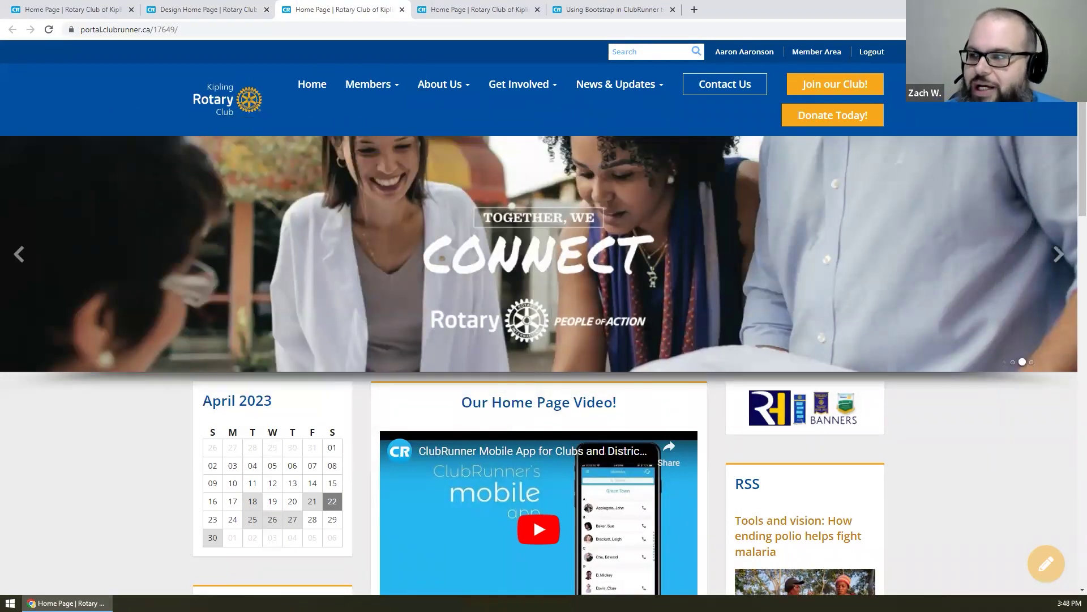
left_click(1060, 255)
left_click(1062, 257)
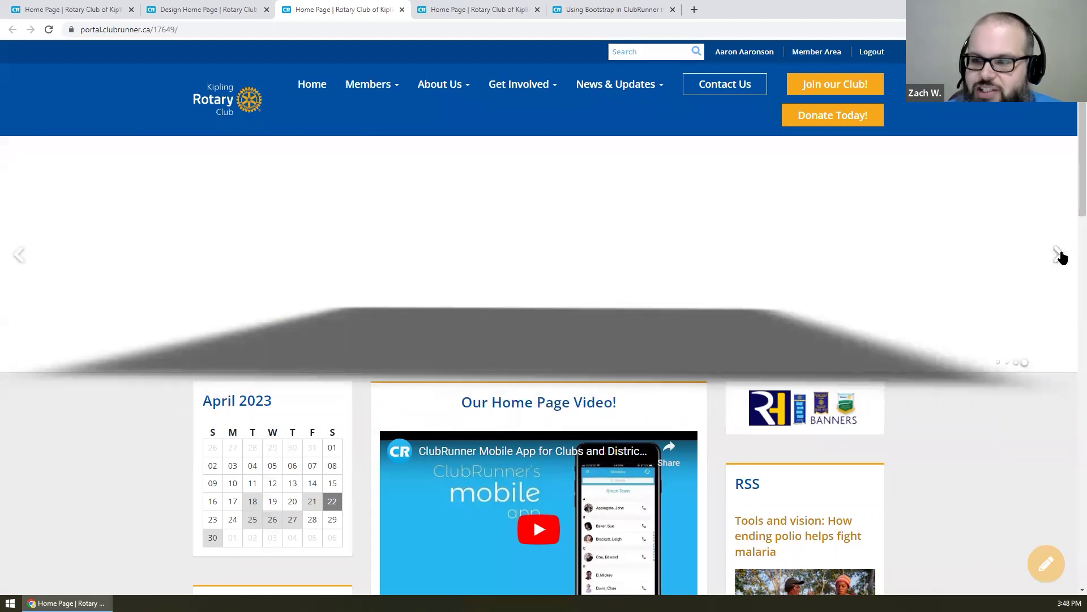
left_click(1060, 255)
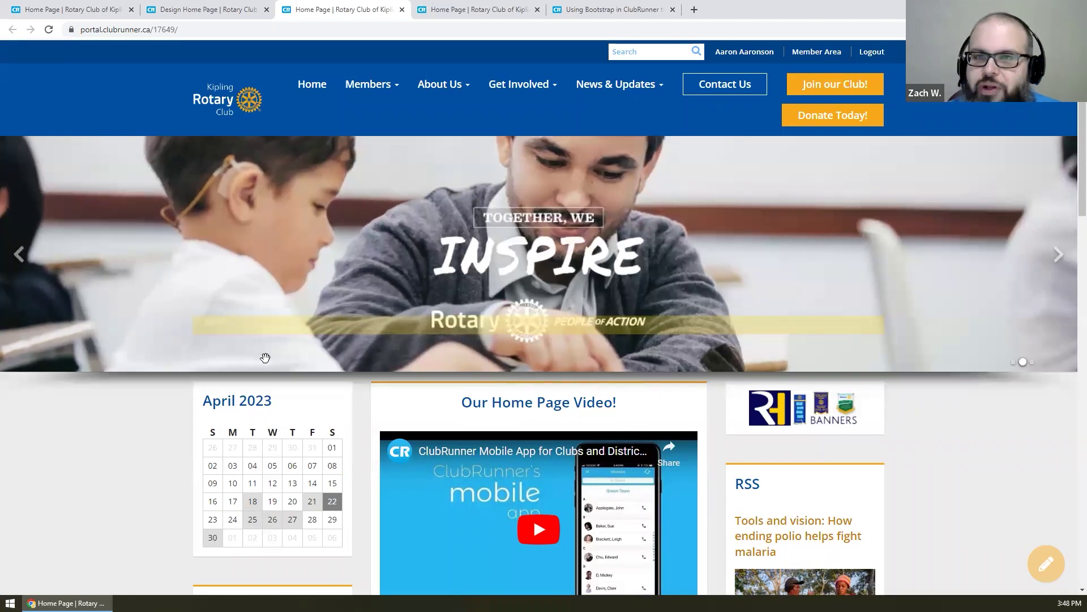
left_click(247, 7)
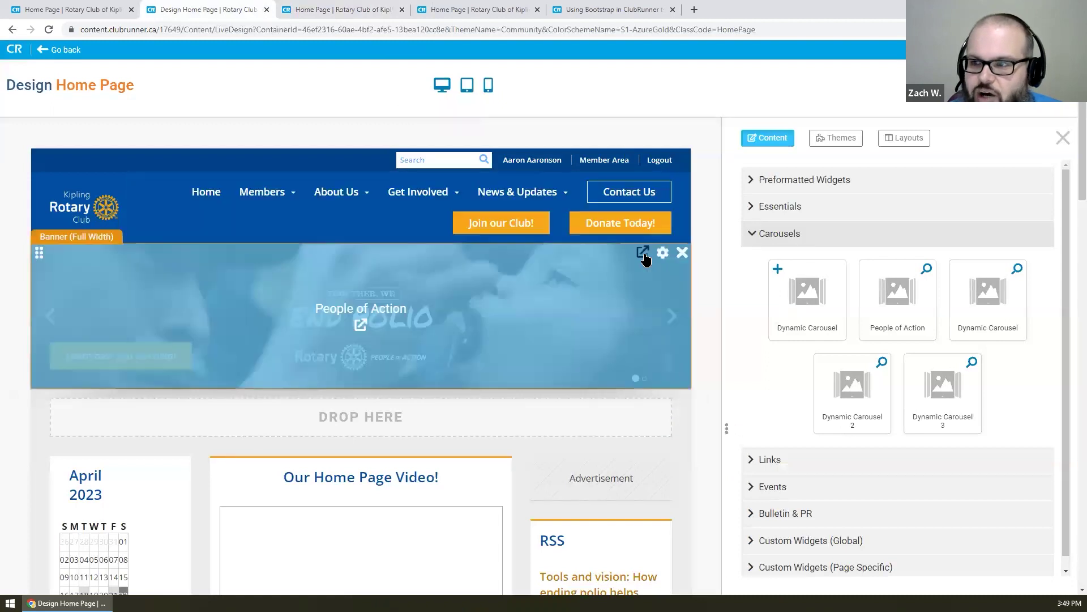
- Turn on Show Slide Description for the carousel's Inspire slide and save it
left_click(644, 255)
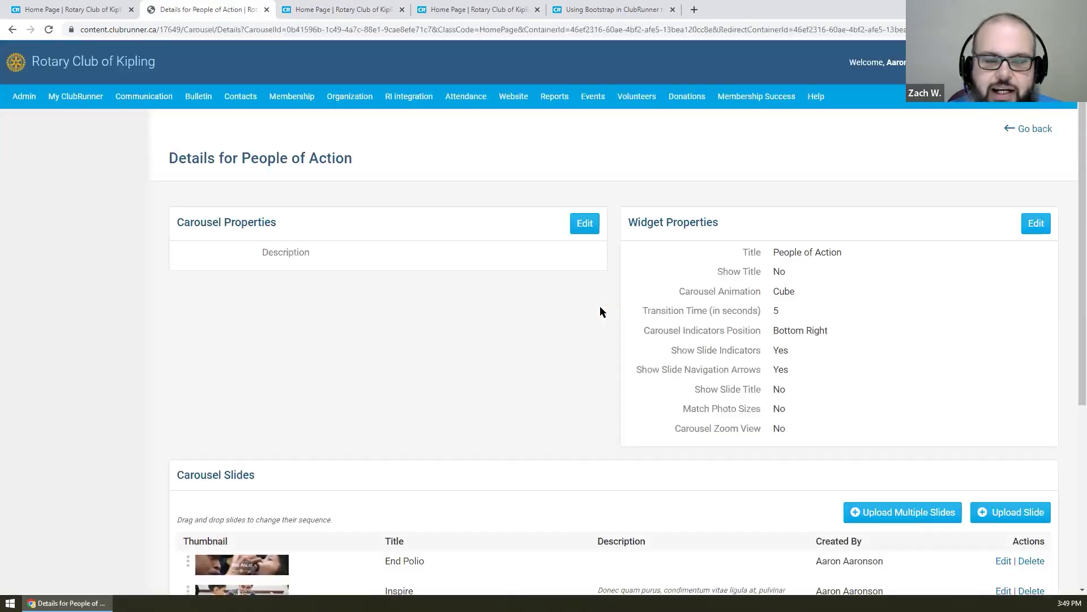
scroll(599, 306, "down", 4)
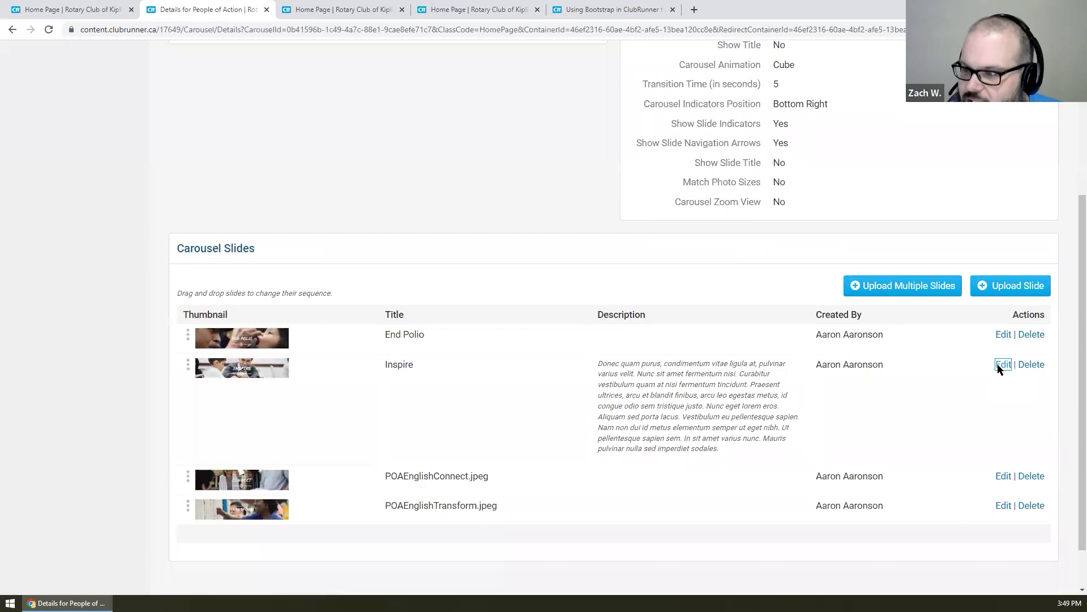
left_click(1003, 364)
scroll(672, 319, "down", 1)
left_click(333, 275)
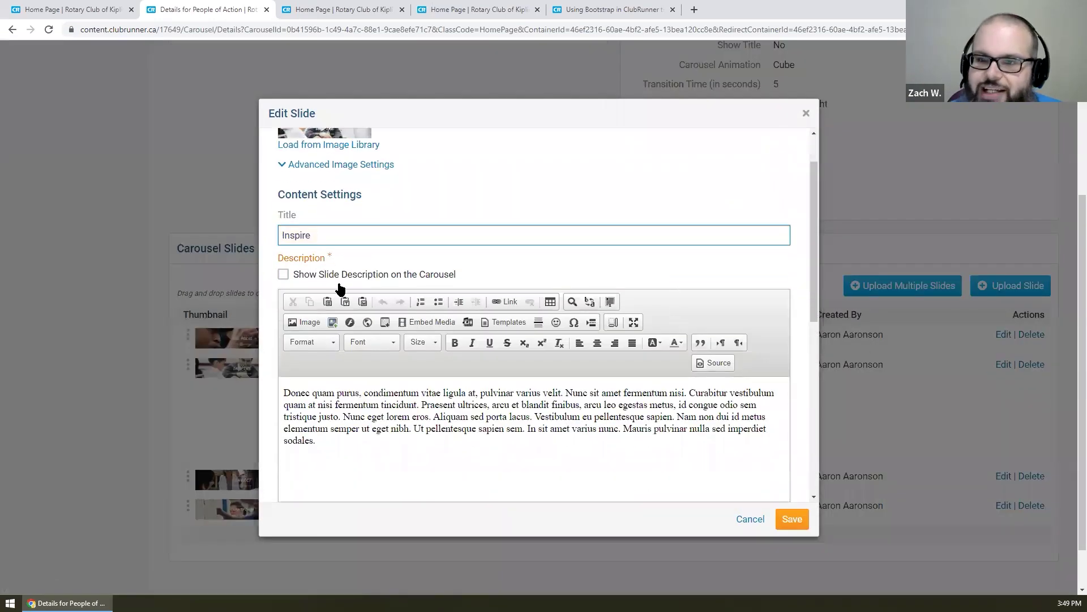
scroll(582, 267, "down", 3)
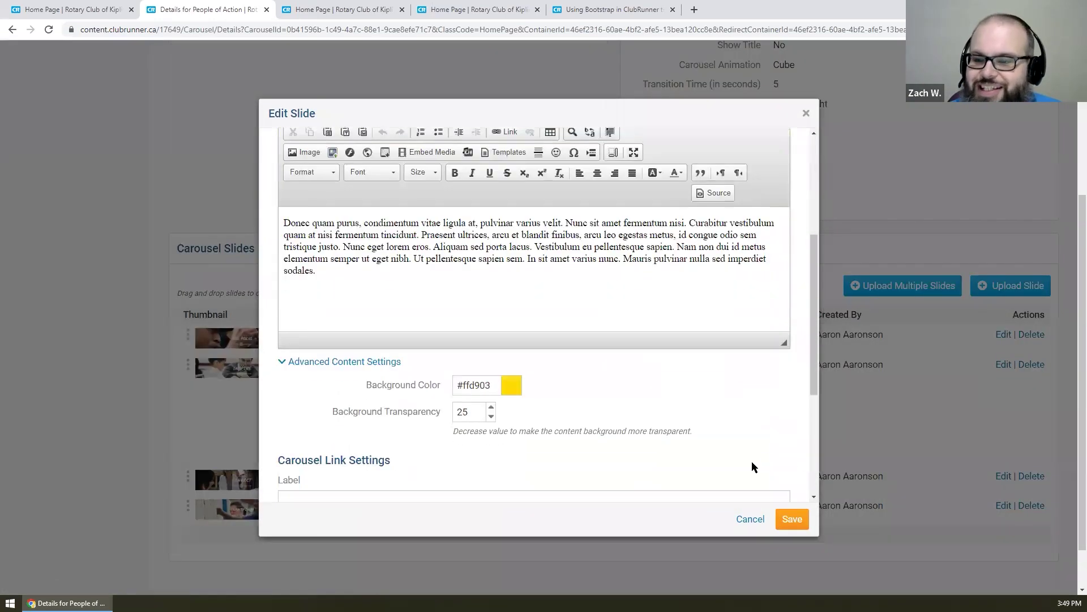
scroll(745, 449, "up", 2)
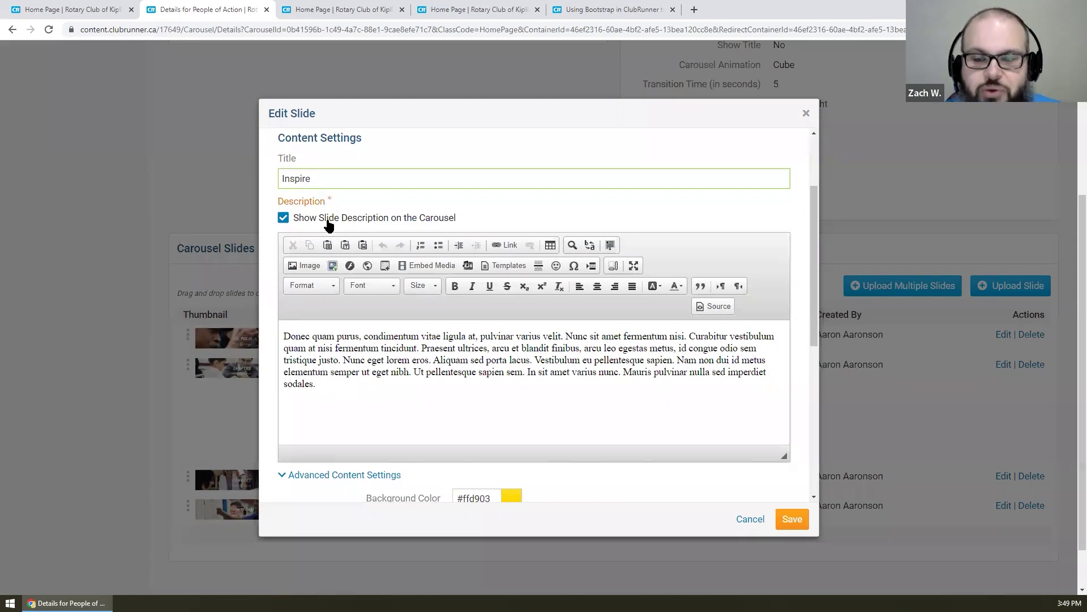
left_click(791, 520)
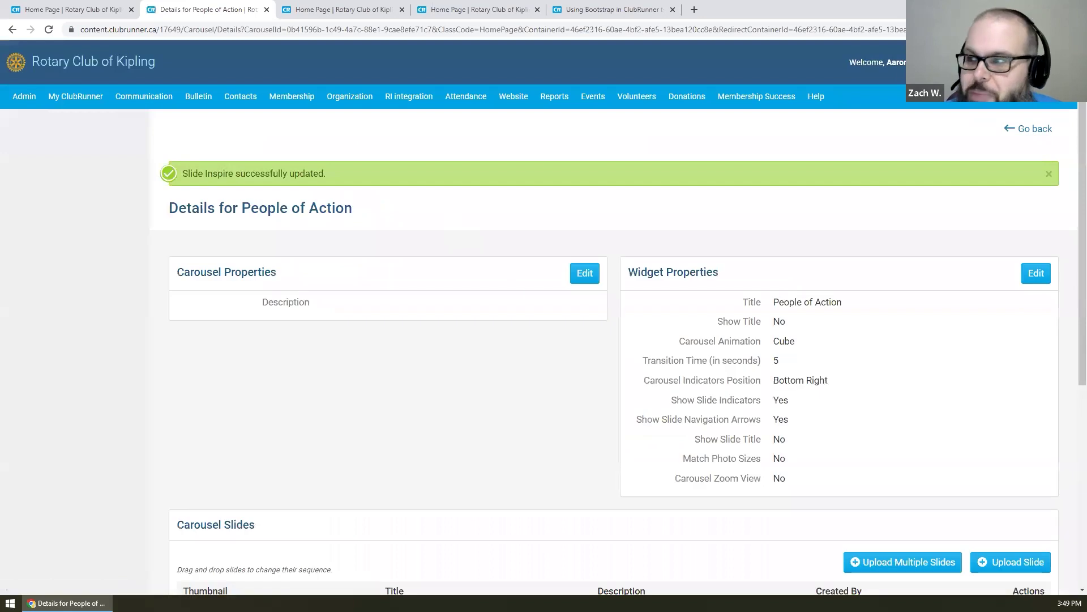
- Reload the live home page, advance the carousel to check the Inspire description, then return to the designer
left_click(1024, 134)
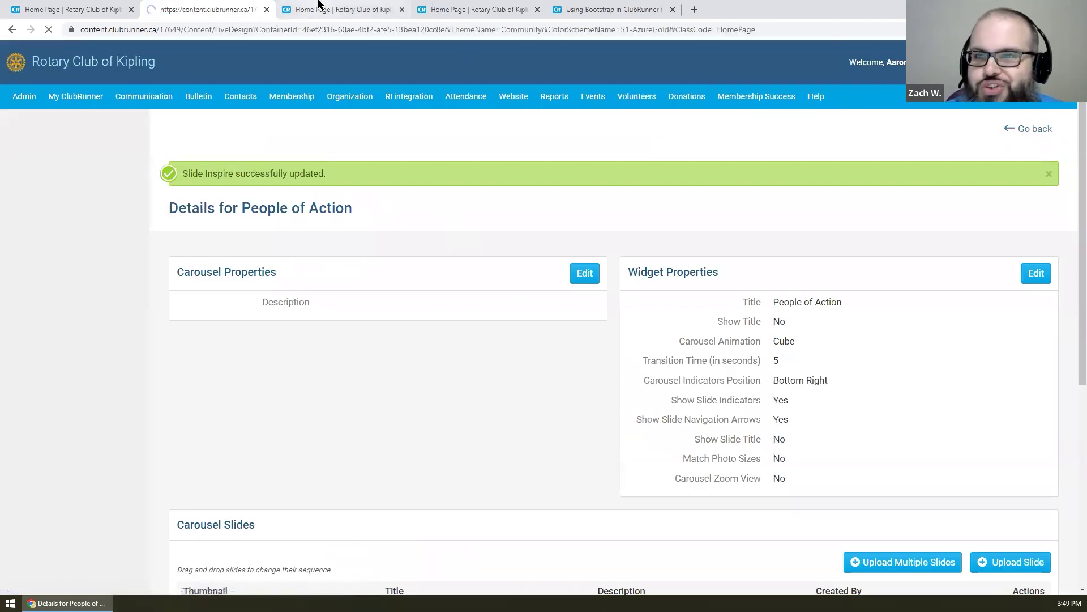
left_click(319, 4)
right_click(226, 52)
left_click(270, 84)
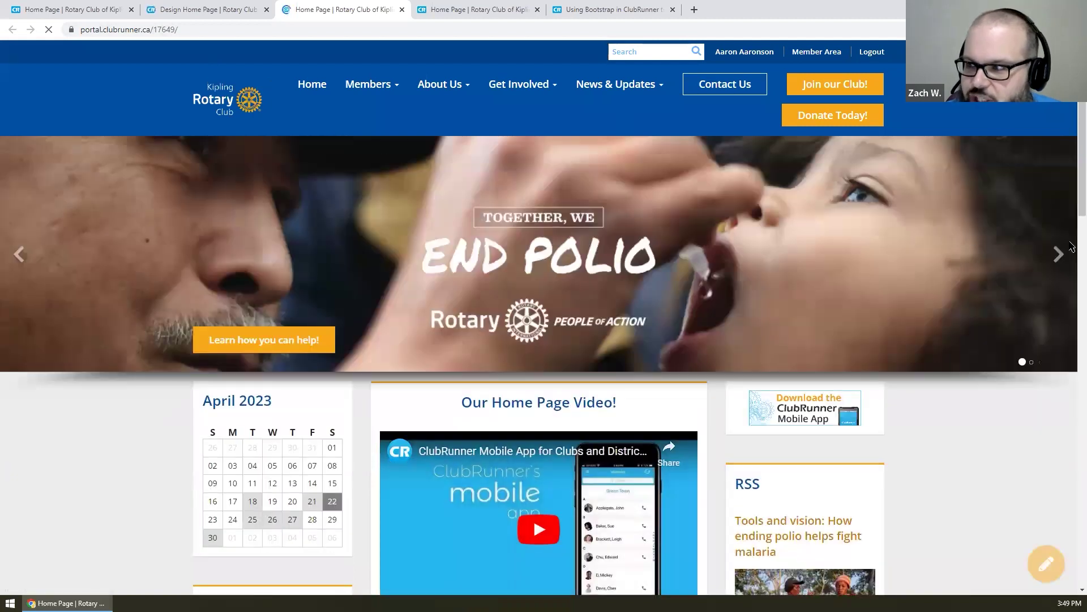
left_click(1060, 255)
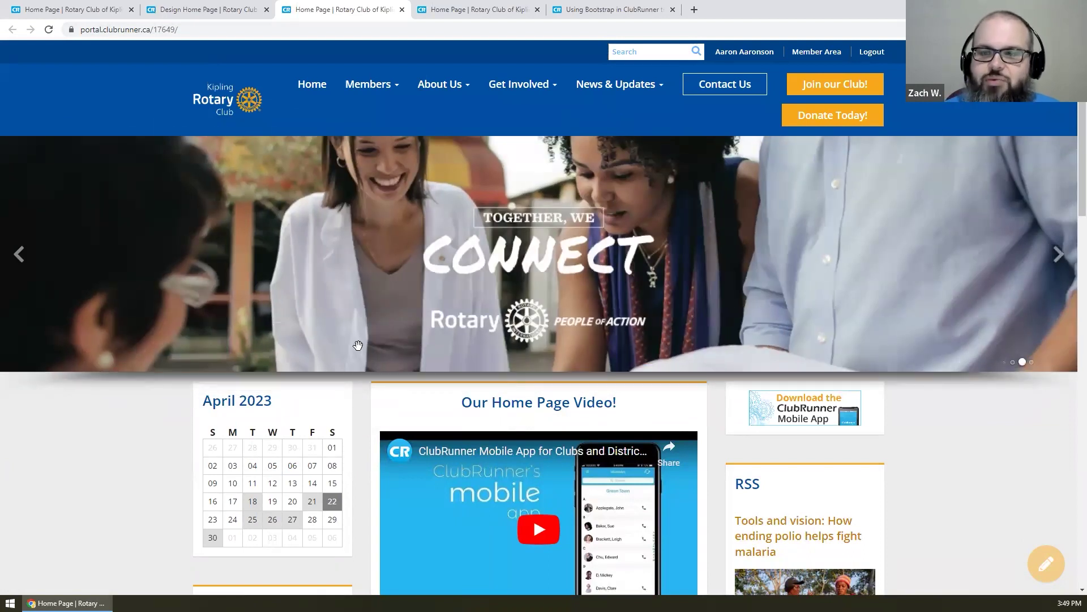
left_click(204, 4)
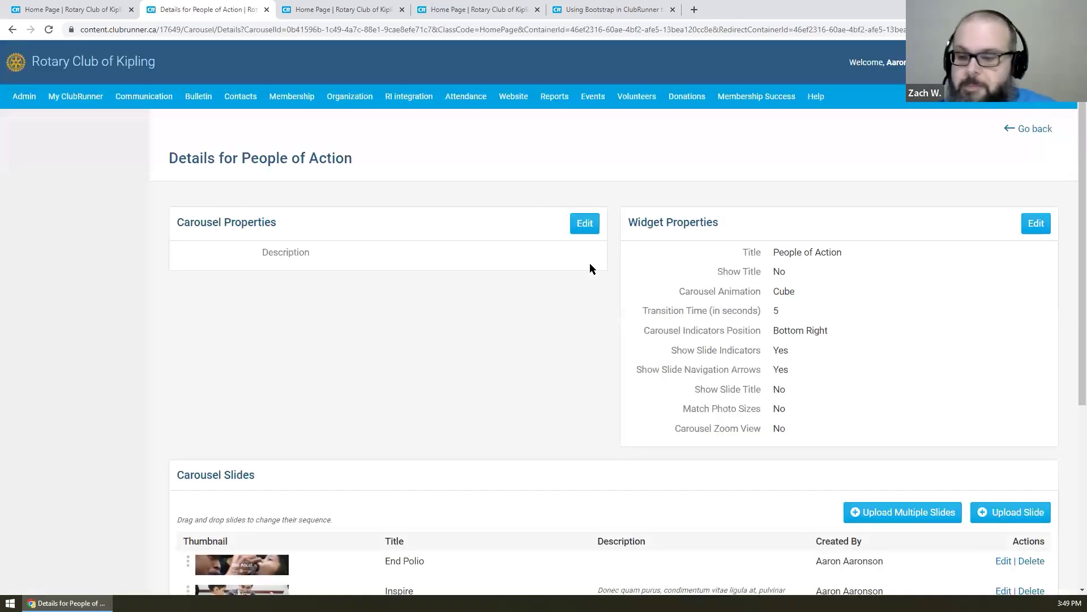
- Edit the Inspire slide again and turn off Show Slide Description
scroll(589, 269, "down", 2)
left_click(1003, 477)
scroll(342, 329, "down", 1)
left_click(333, 274)
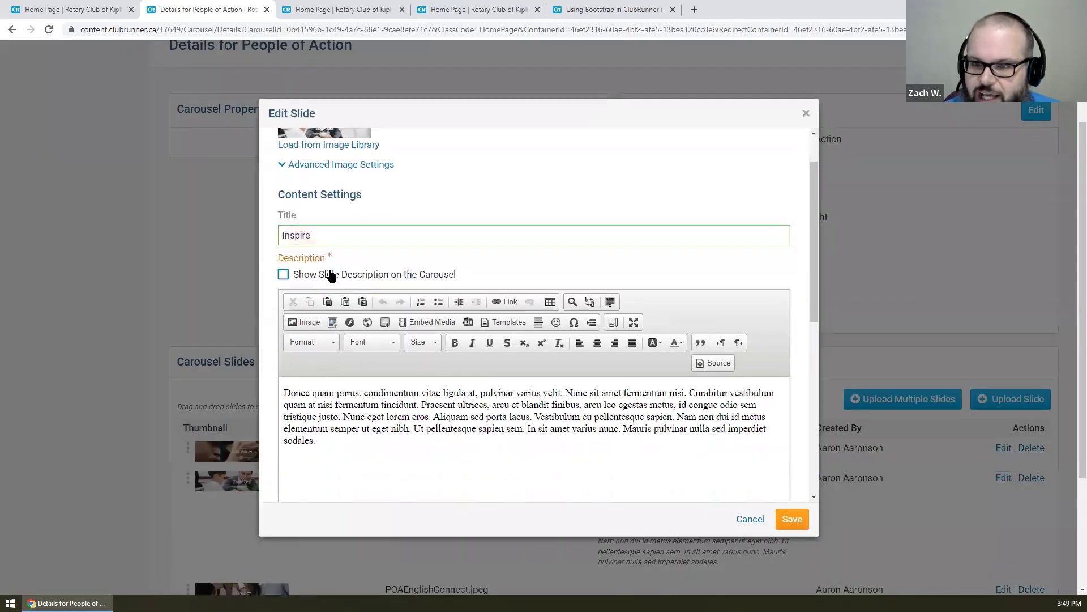
scroll(426, 283, "down", 5)
- Clear the #ffd903 background colour and 25 transparency value, then save the slide
left_click(467, 273)
triple_click(467, 274)
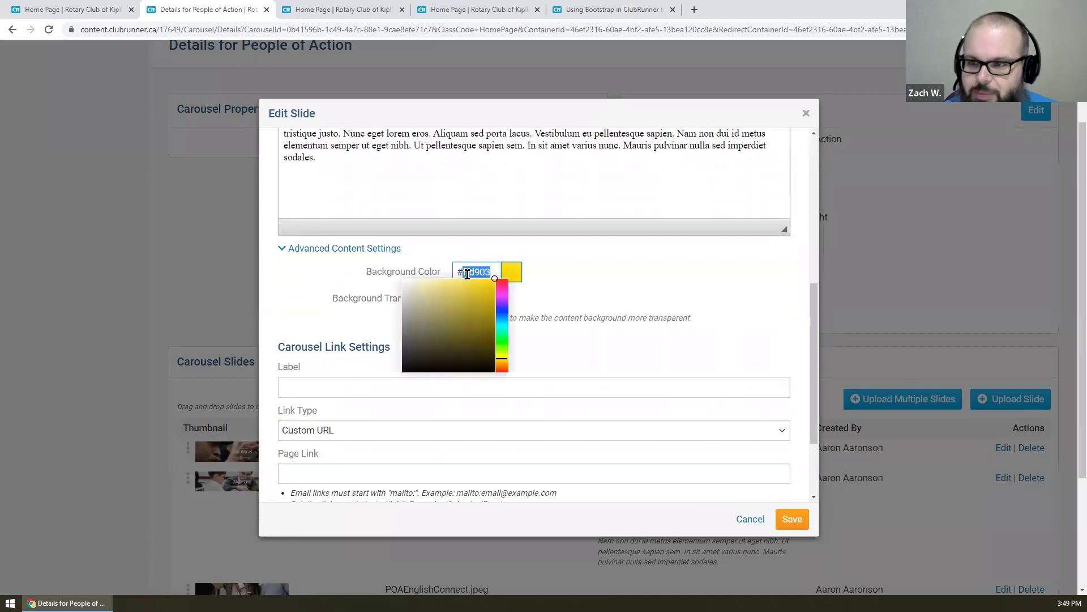
key("BackSpace")
left_click(572, 276)
double_click(462, 298)
key("BackSpace")
left_click(797, 525)
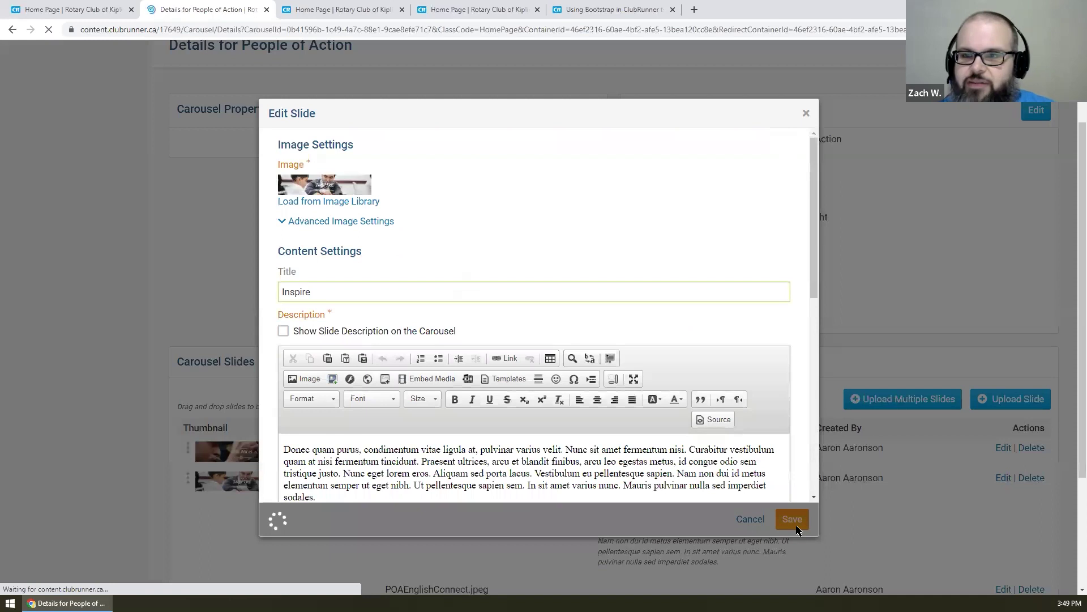
left_click(376, 9)
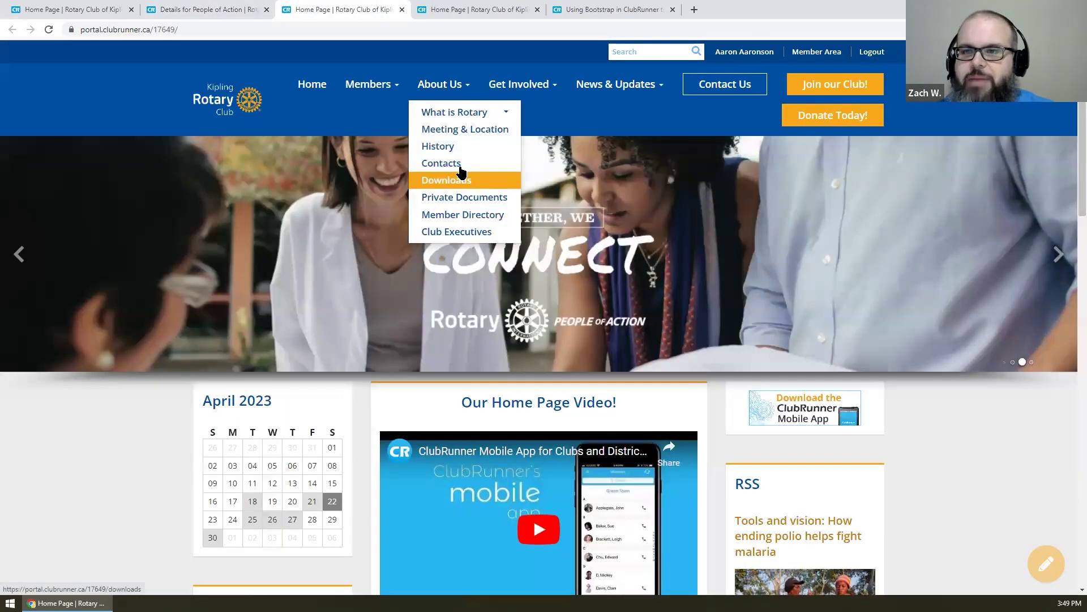
- Reload the live page, cycle the carousel, and test the End Polio slide's Learn how you can help! link
key("F5")
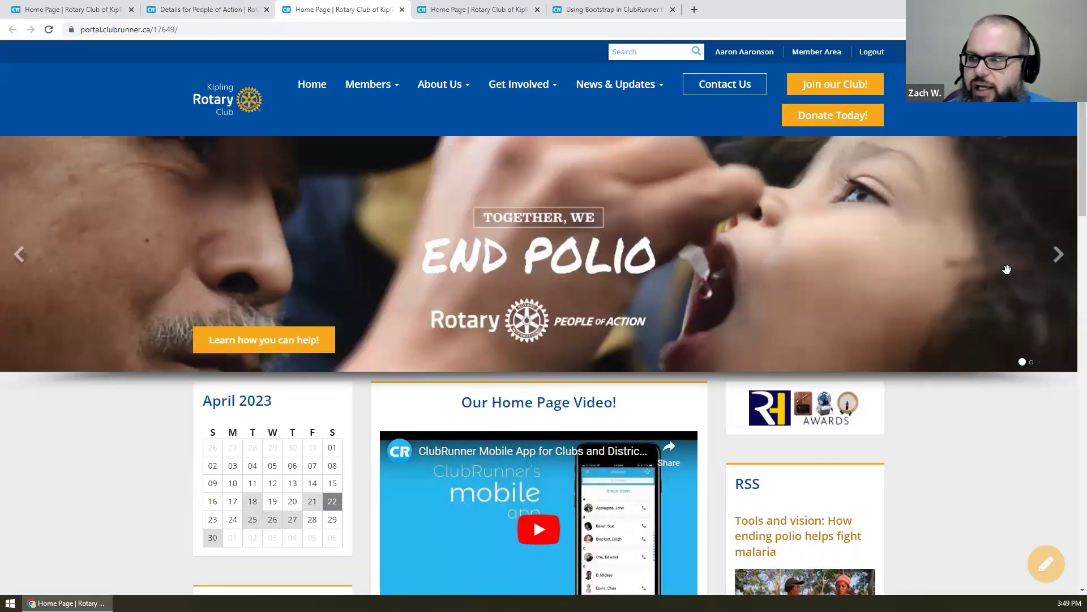
left_click(1058, 255)
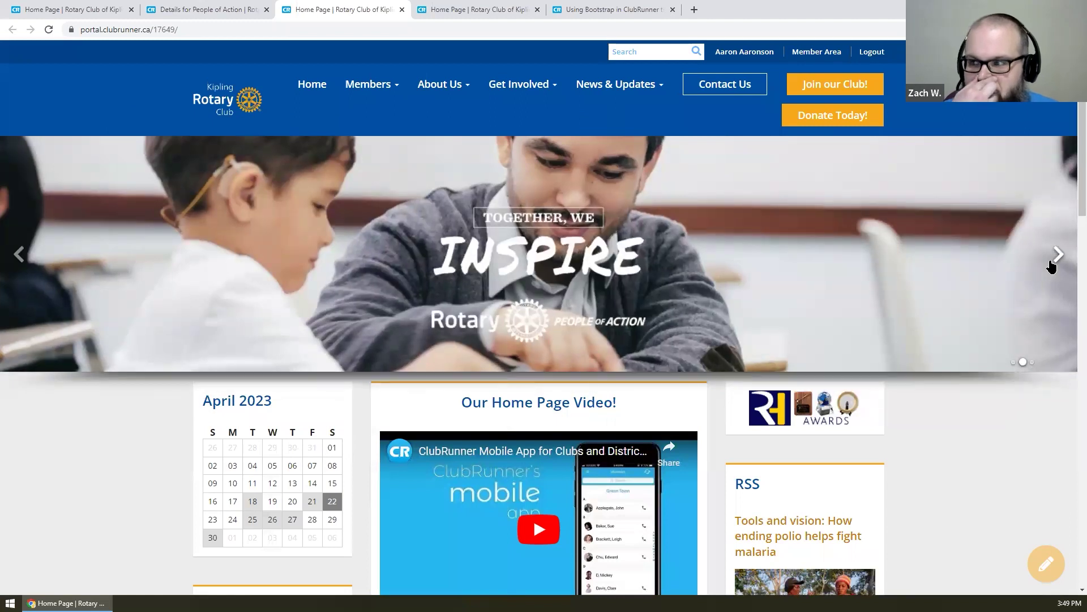
left_click(19, 258)
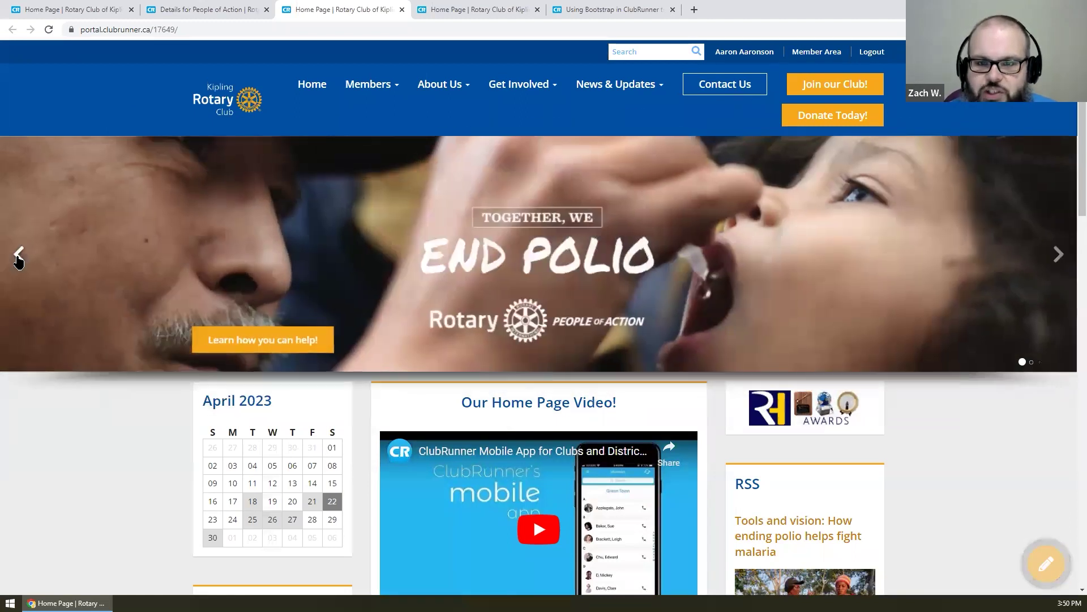
left_click(277, 344)
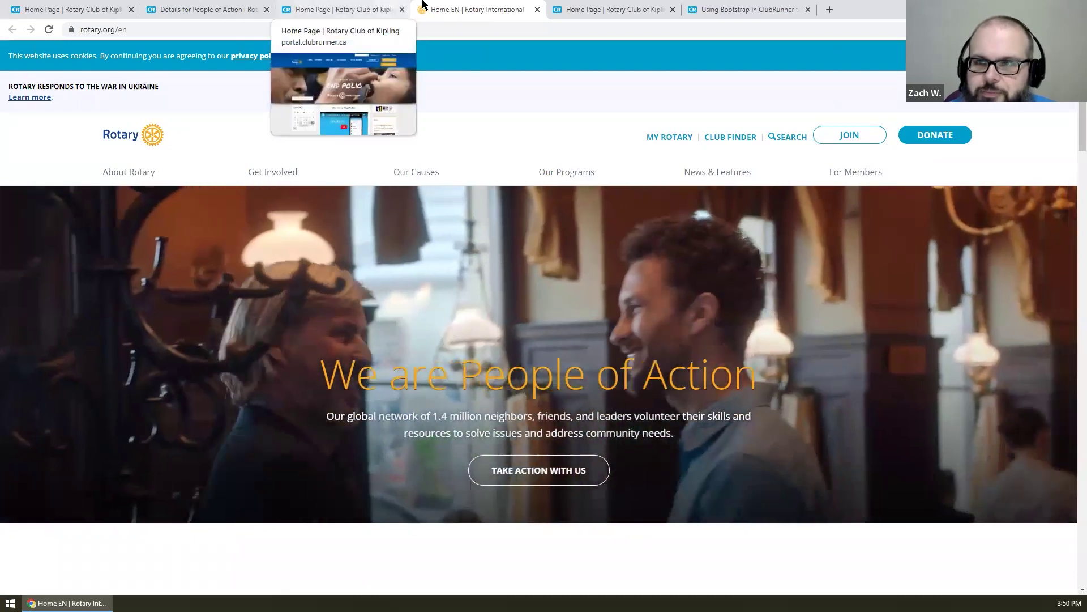
middle_click(427, 6)
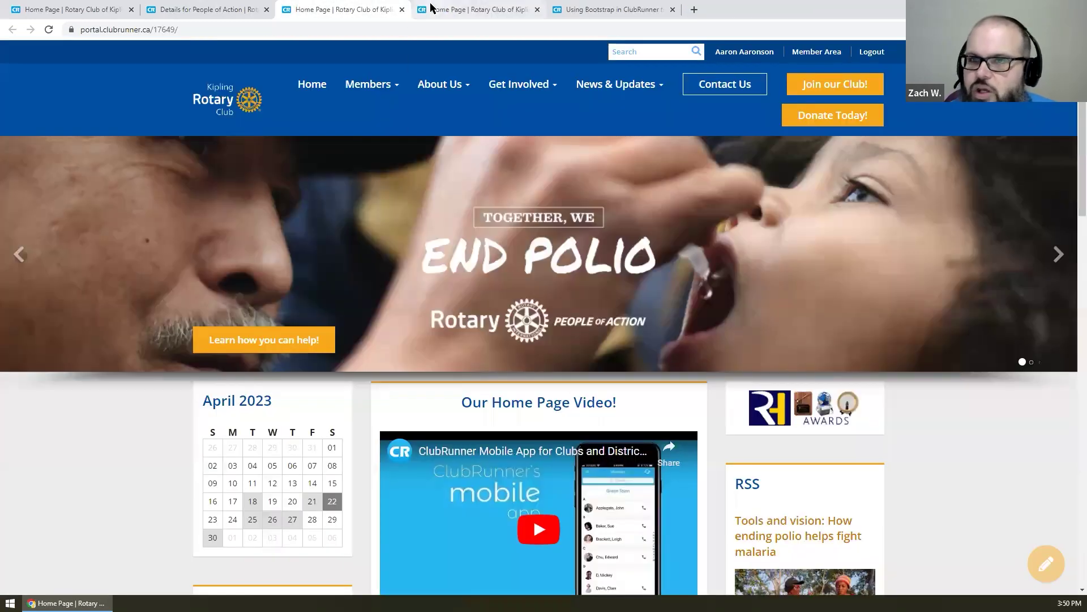
left_click(124, 7)
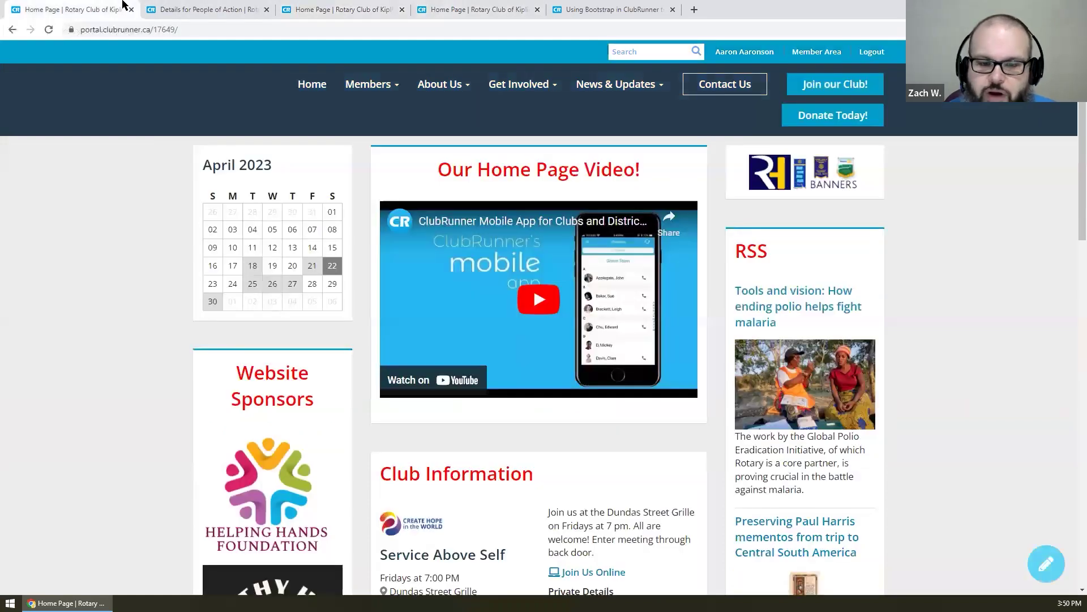
- Close the extra home page tab and go back to the home page designer
left_click(226, 9)
left_click(132, 10)
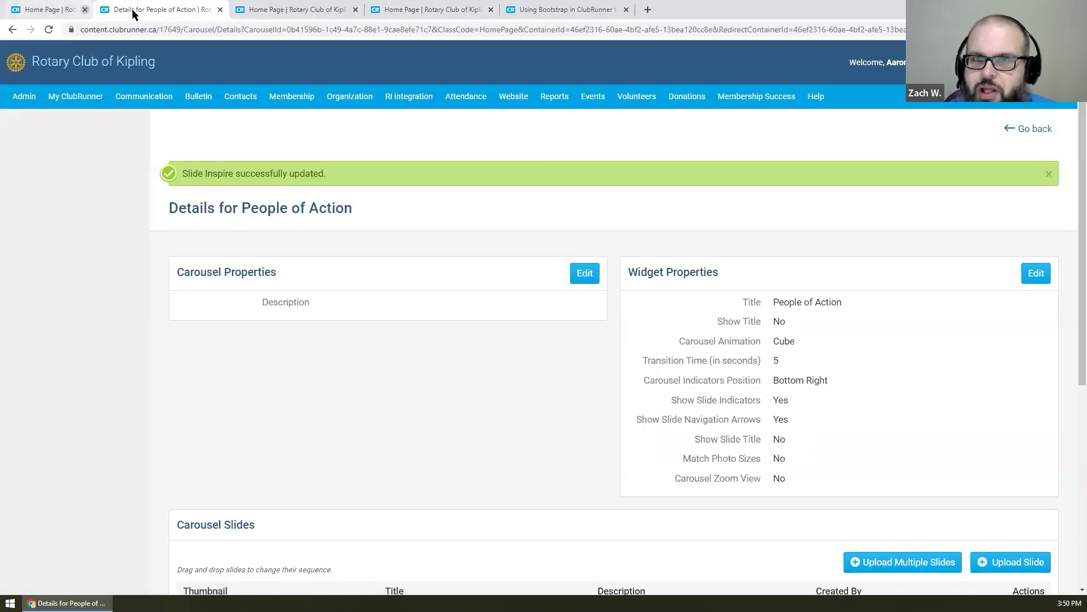
scroll(787, 195, "down", 5)
scroll(983, 149, "up", 5)
left_click(1015, 129)
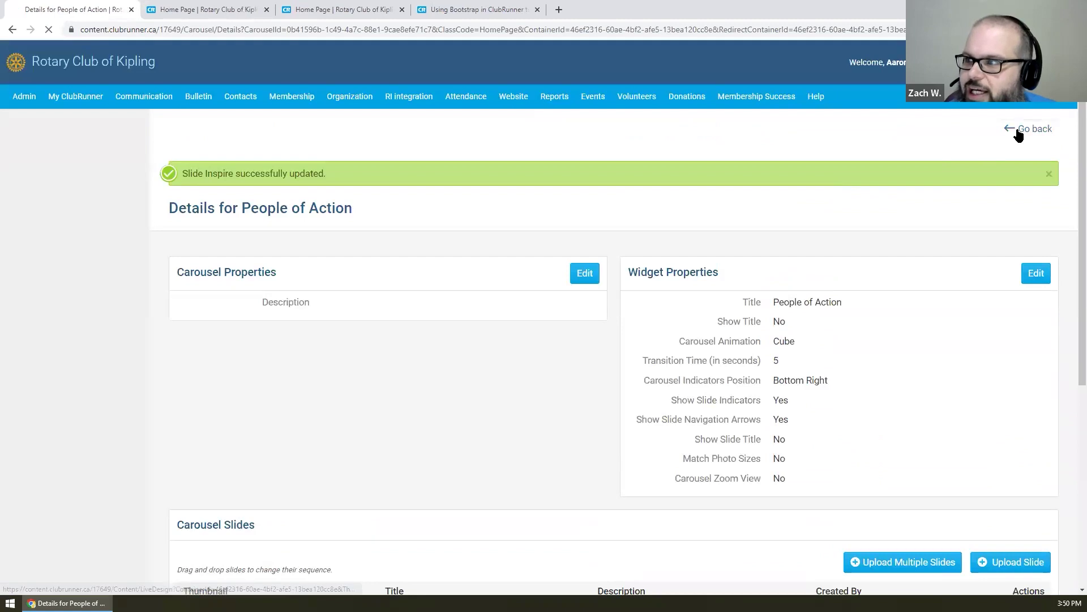
- Drag the People of Action carousel from the Banner into the Top drop zone
scroll(746, 190, "down", 1)
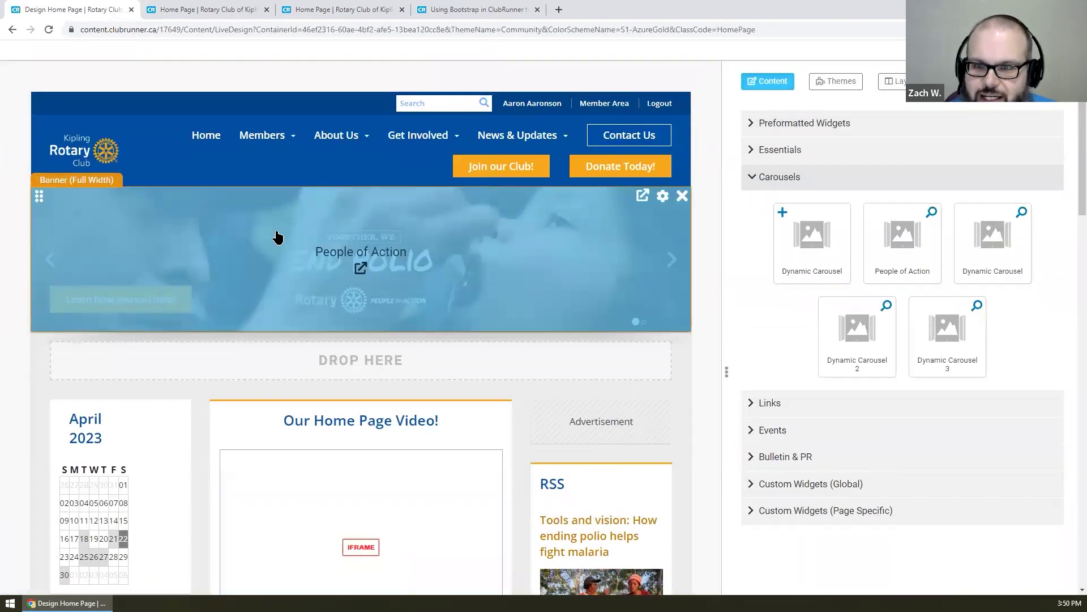
left_click_drag(39, 195, 87, 274)
left_click_drag(44, 204, 171, 290)
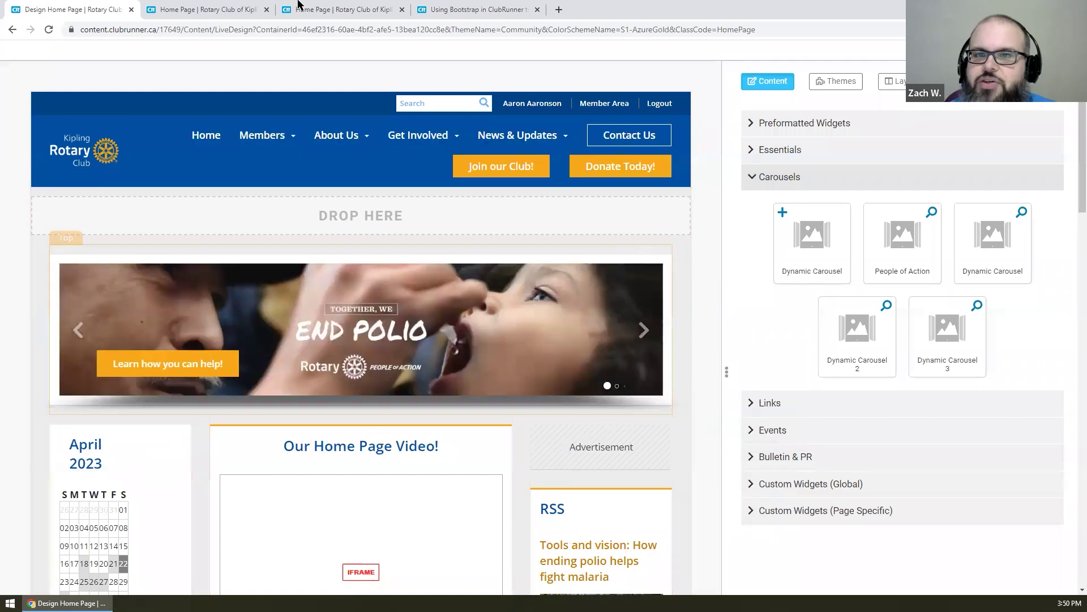
left_click(248, 6)
left_click_drag(248, 5, 254, 49)
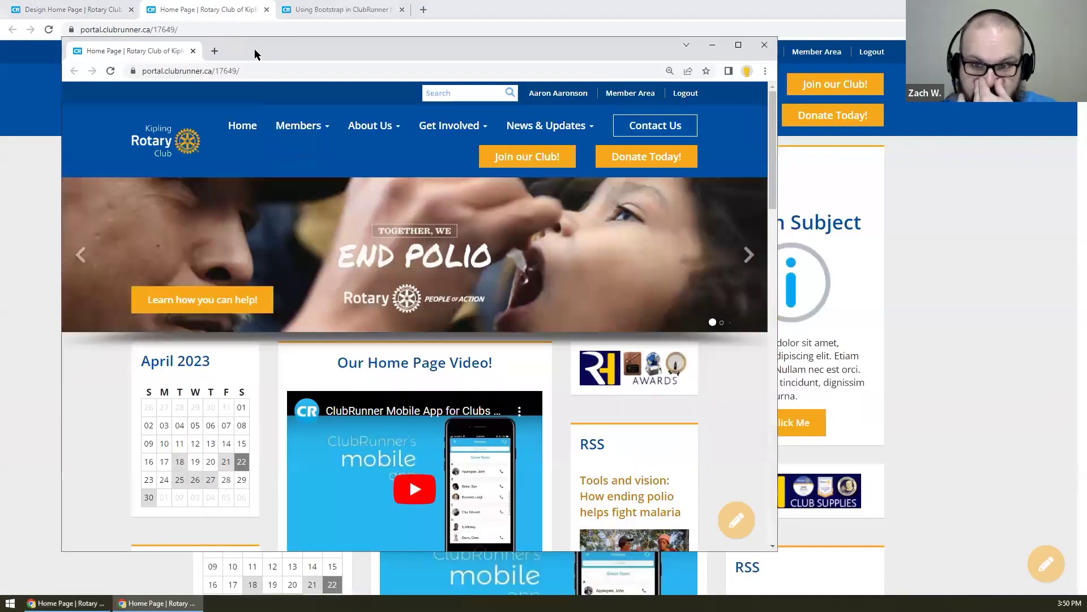
- Resize and close the separate live-site browser window, returning to the Design Home Page tab
double_click(254, 50)
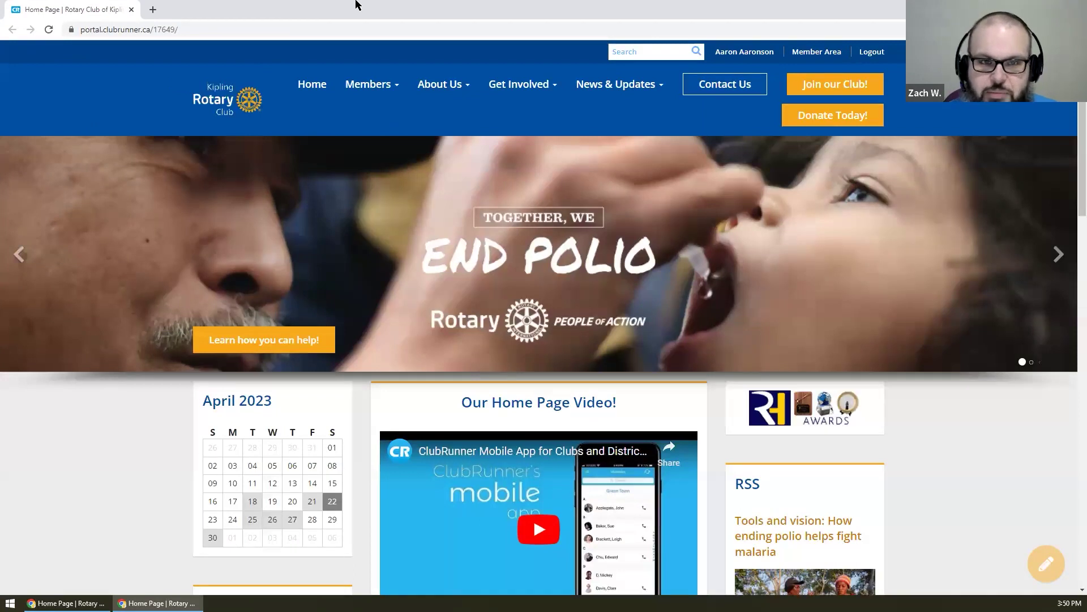
double_click(364, 14)
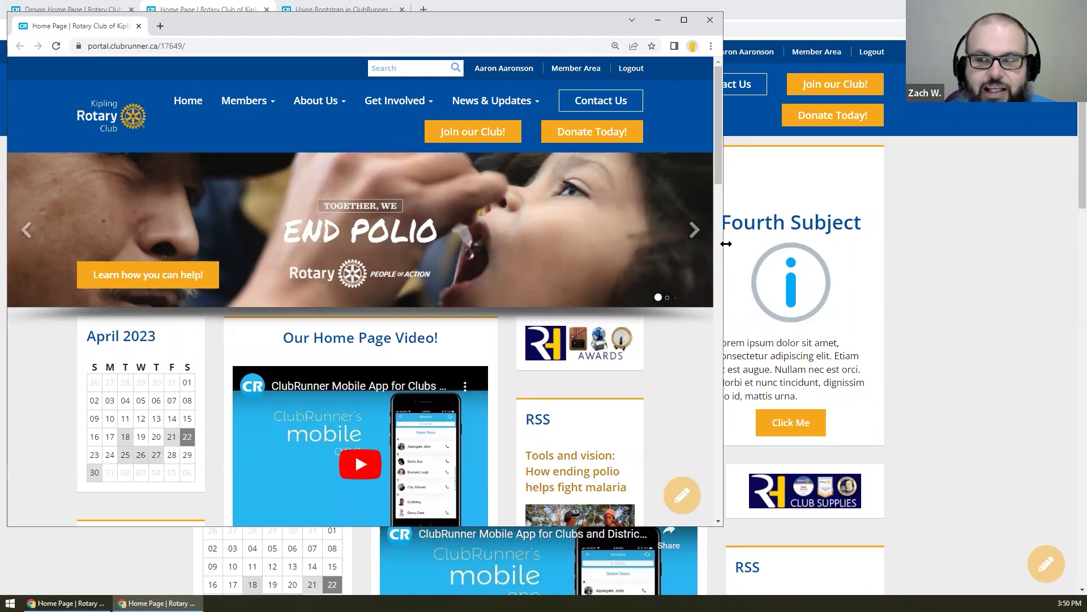
left_click_drag(925, 311, 925, 312)
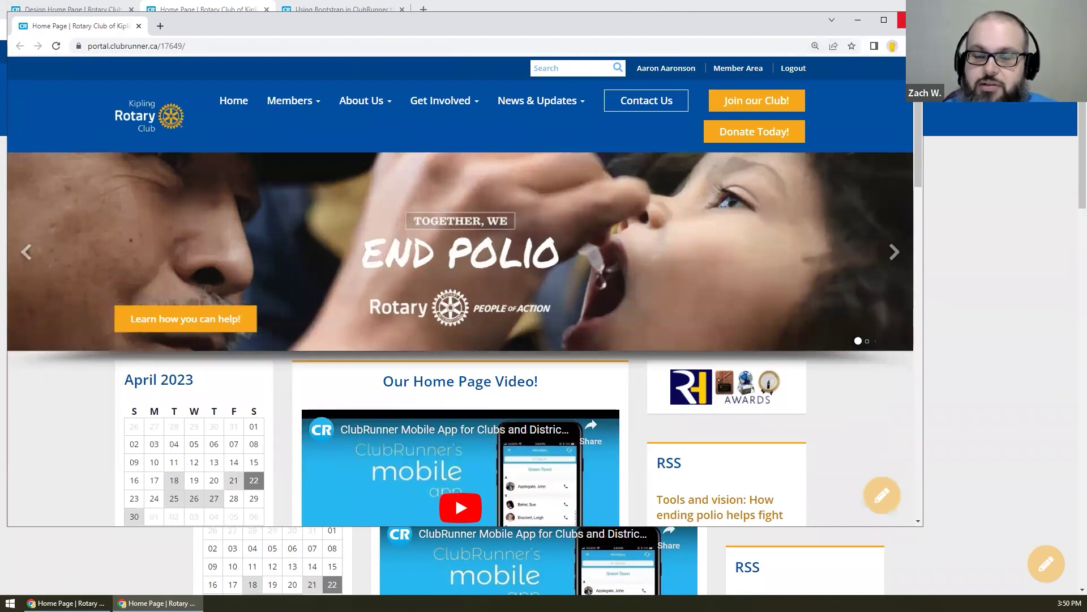
left_click(910, 20)
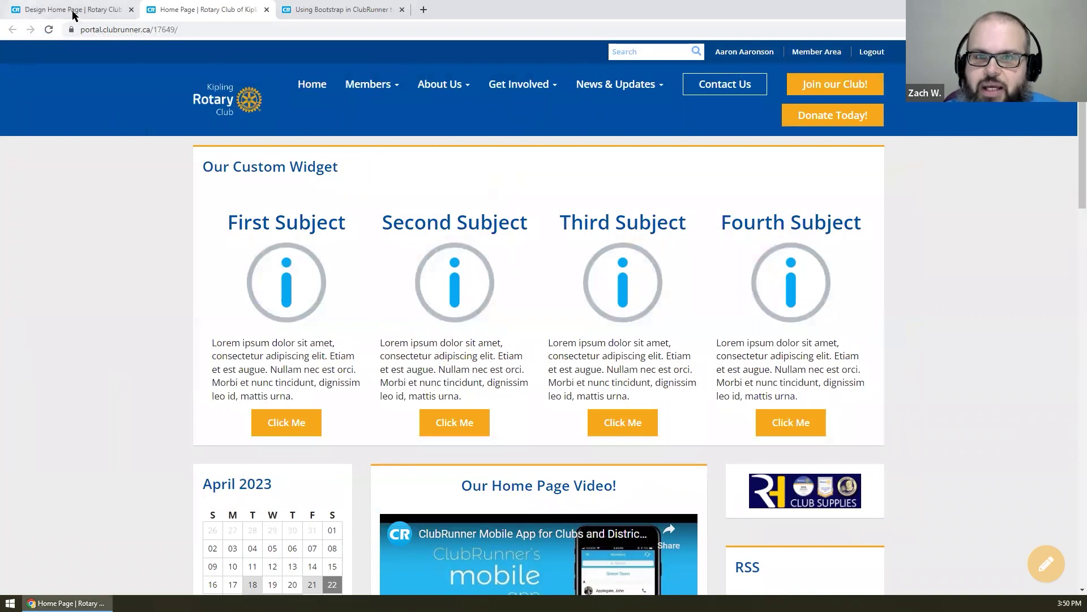
left_click(76, 9)
mouse_move(153, 265)
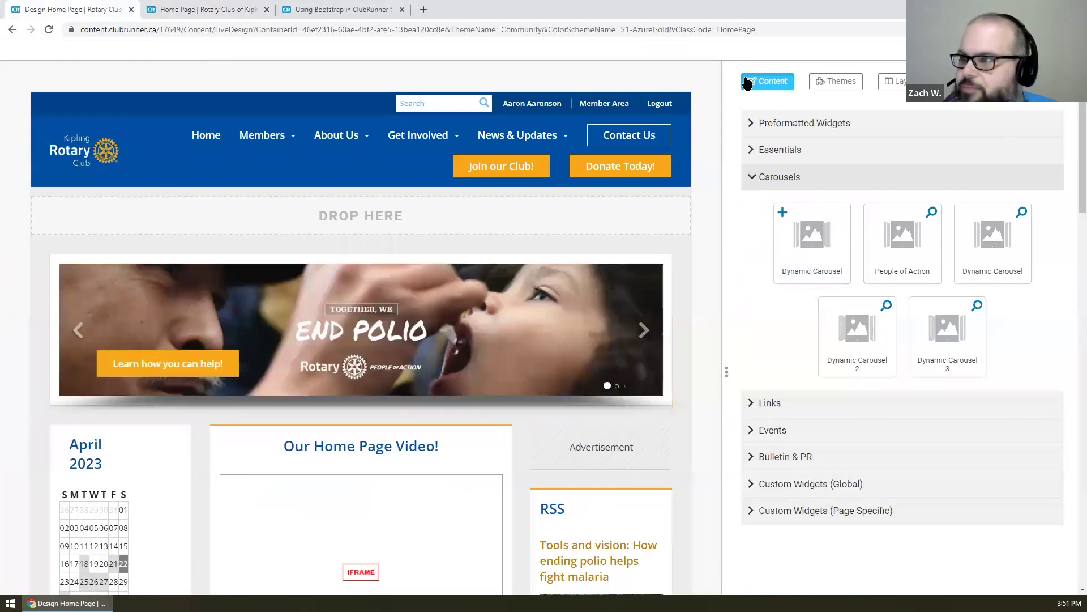
- Publish the home page design and reload the live home page
scroll(702, 156, "up", 1)
left_click(996, 85)
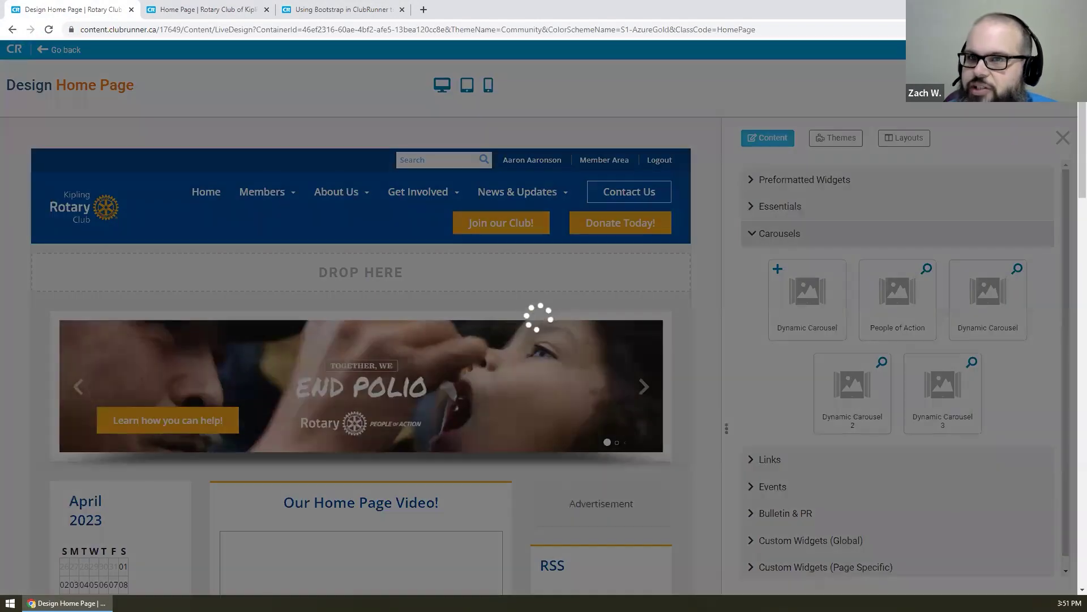
left_click(214, 6)
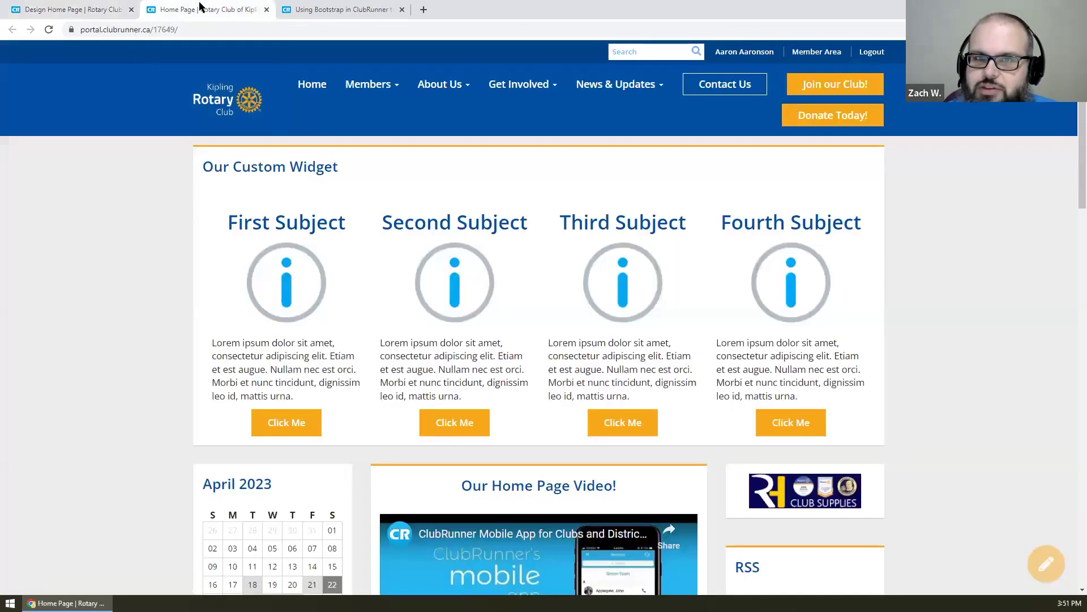
left_click(47, 31)
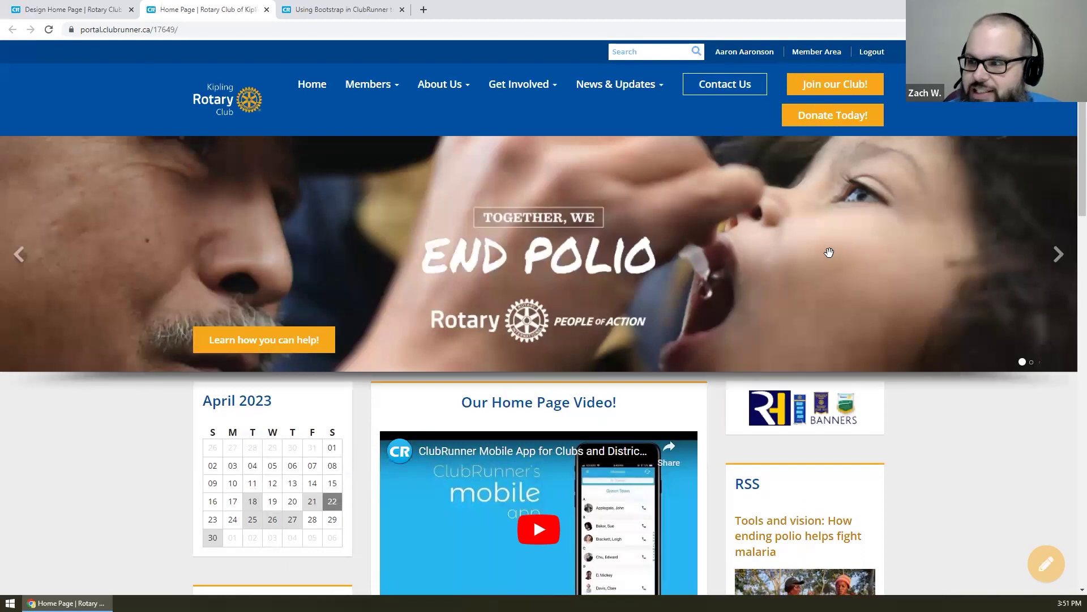
- Confirm the design is published, reload the live page again, and shrink the browser window
left_click(104, 6)
left_click(238, 5)
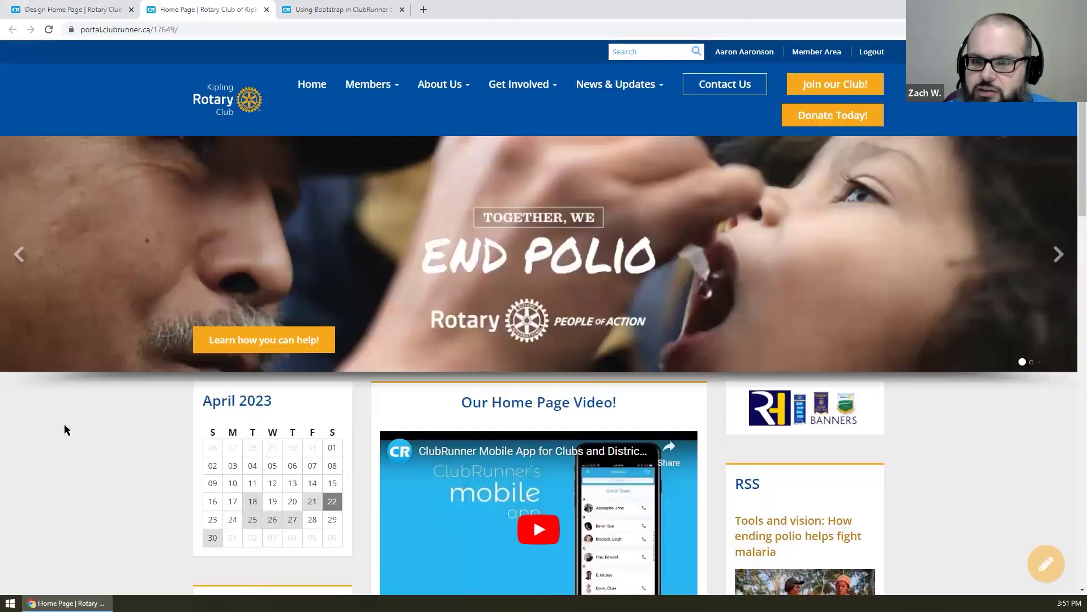
right_click(103, 410)
left_click(155, 254)
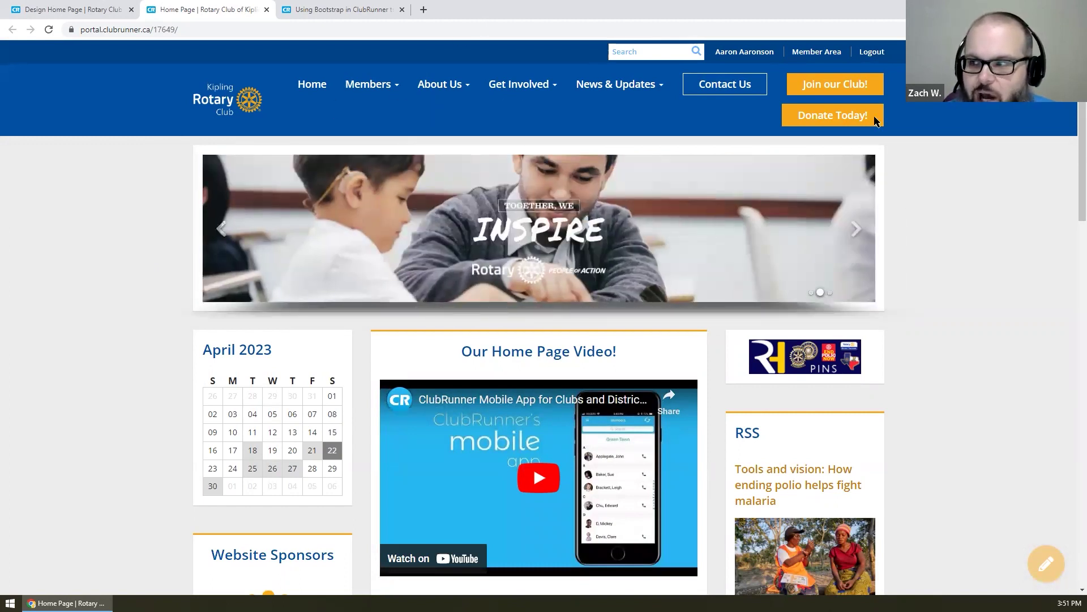
key("super+Down")
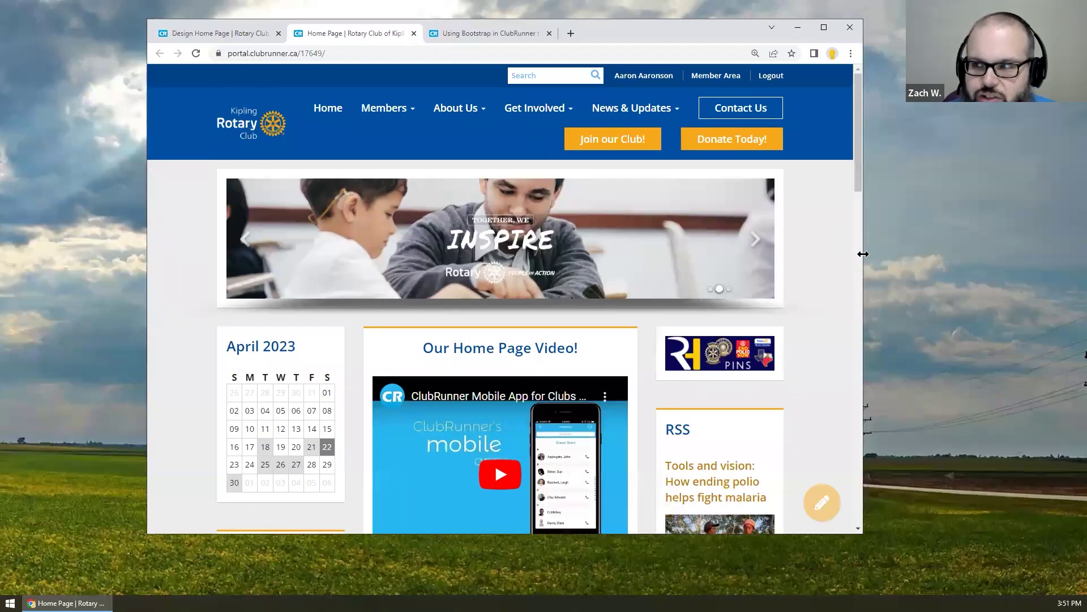
left_click_drag(864, 254, 876, 272)
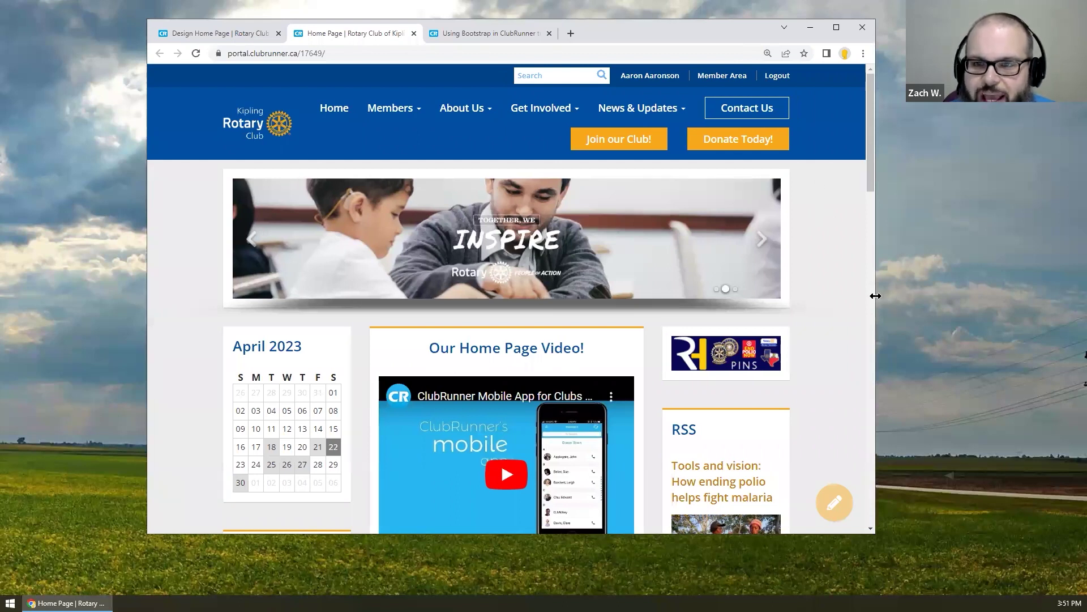
- Narrow the window to the mobile layout, click through three carousel slides, then maximize and close the page
left_click_drag(876, 296, 602, 305)
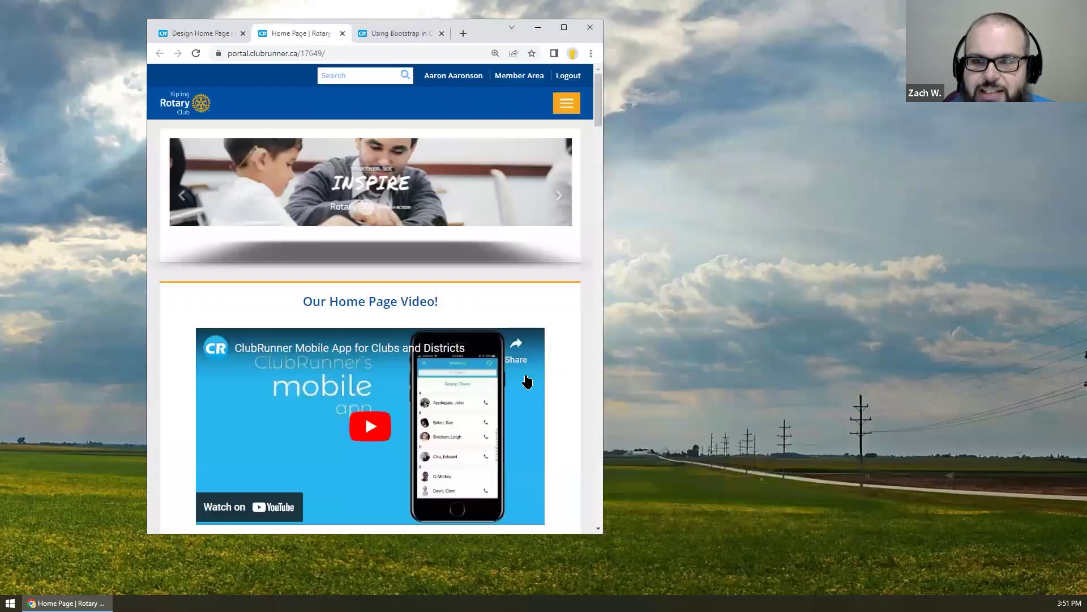
left_click(563, 203)
left_click(563, 203)
left_click(563, 203)
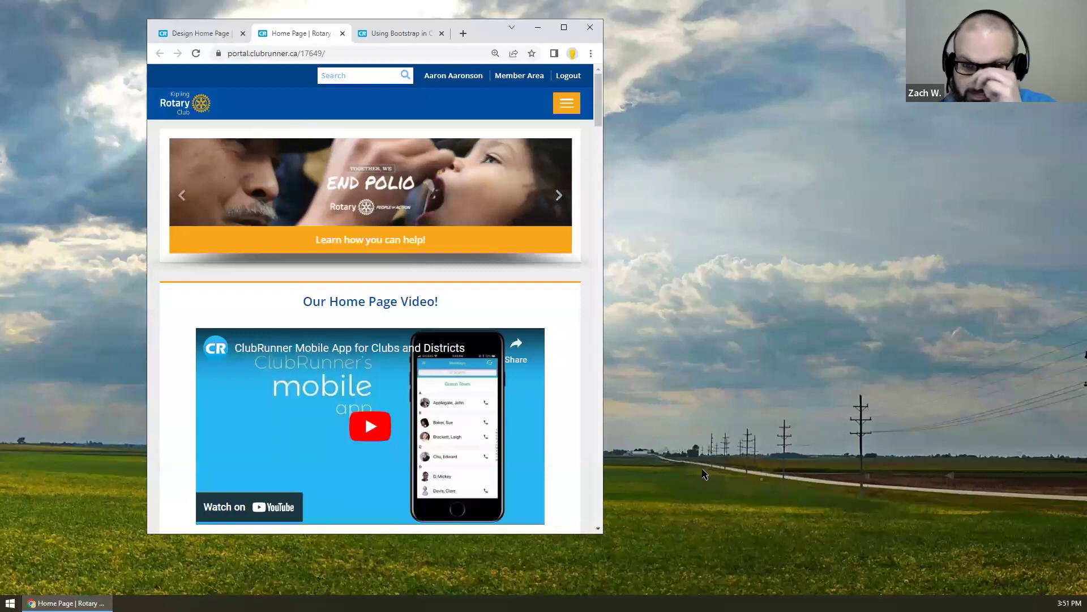
left_click(564, 28)
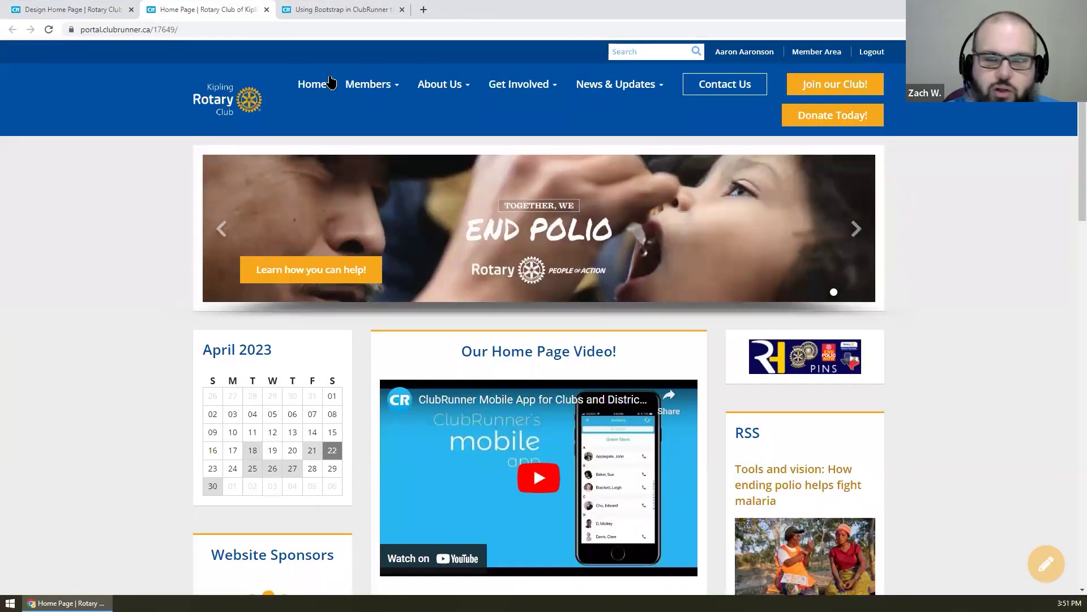
middle_click(198, 4)
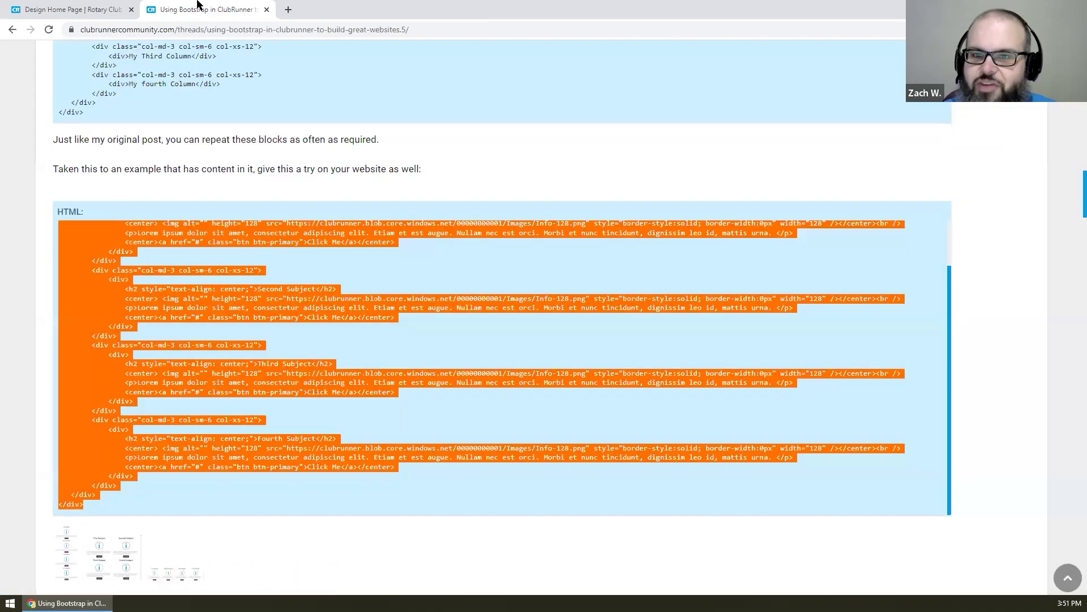
- Drag the carousel back into the top banner zone and go back to the admin dashboard
left_click(104, 8)
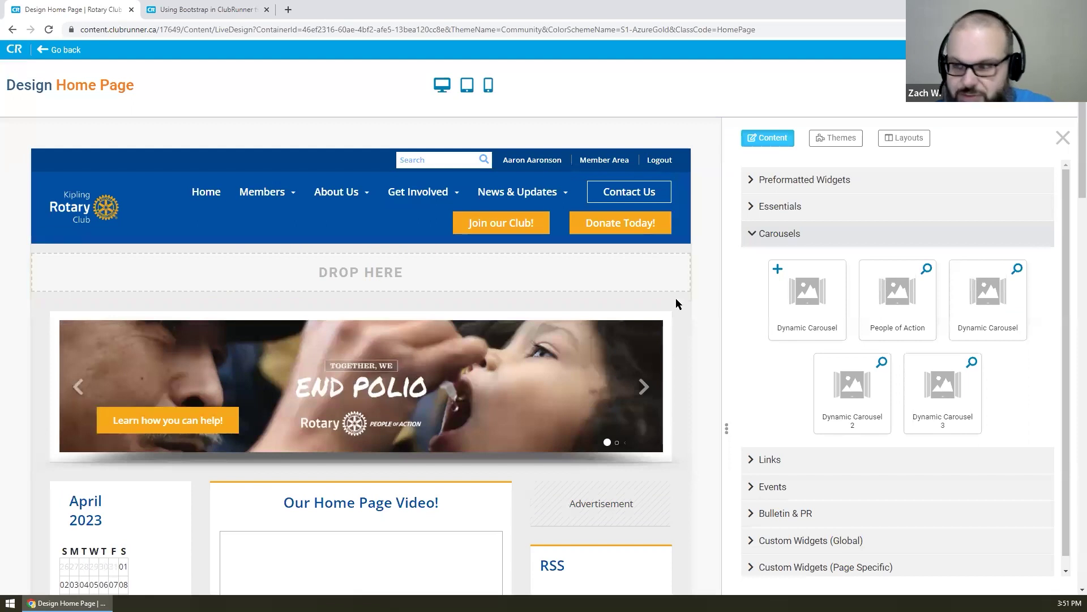
left_click_drag(62, 316, 48, 273)
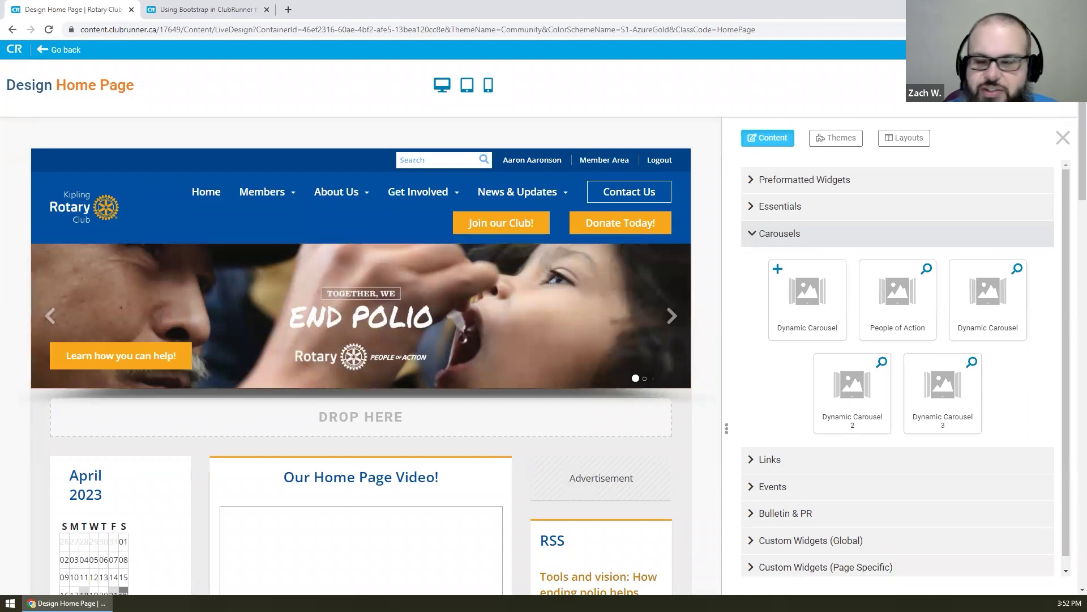
left_click(66, 52)
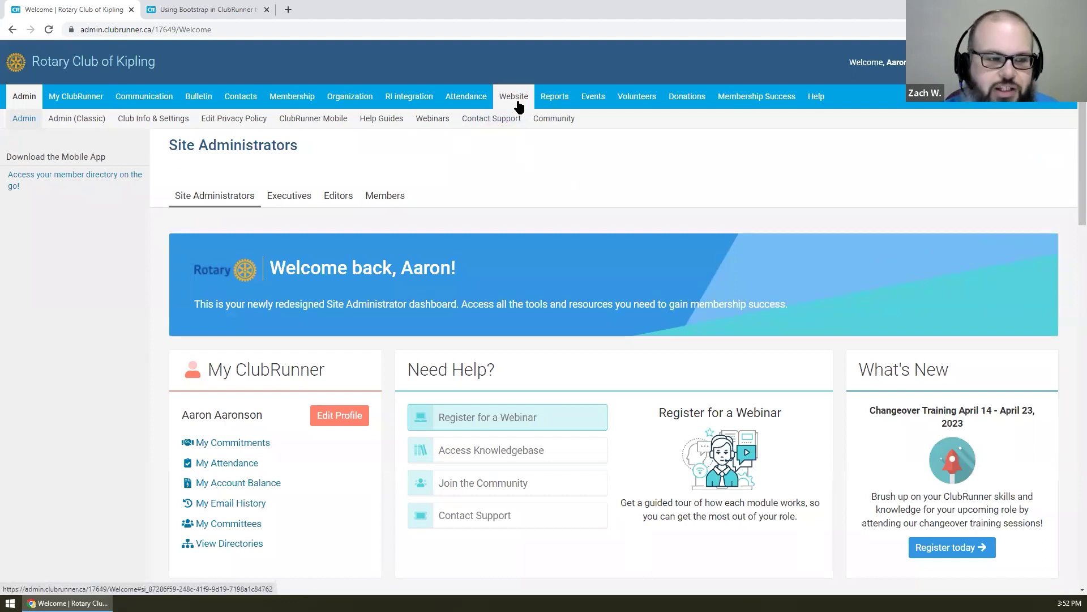
- Go to Website > Website Content > Custom Pages to list the site's ten custom pages
left_click(517, 105)
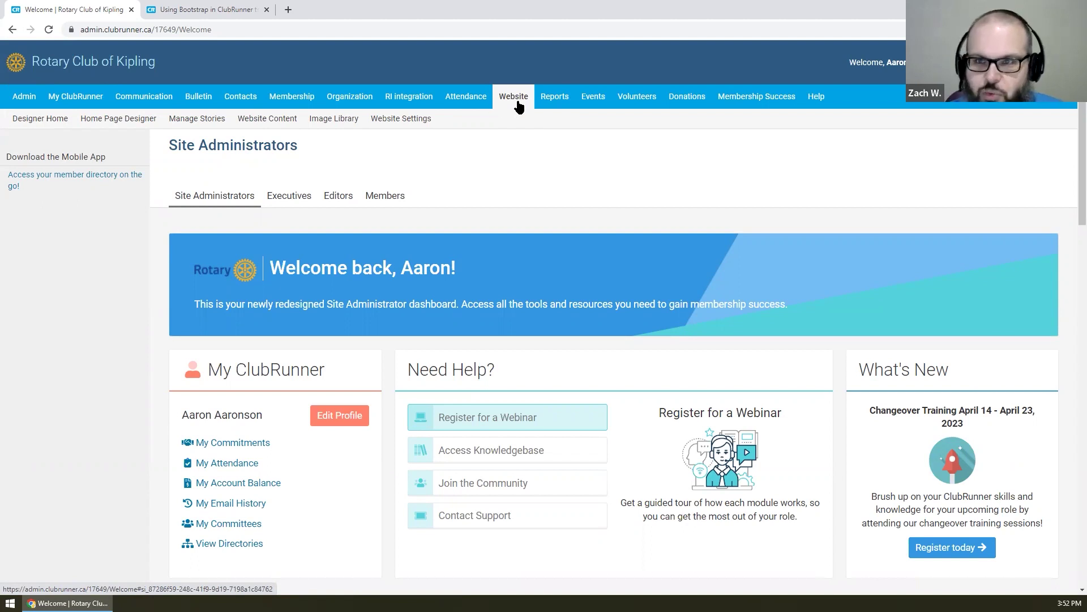
scroll(493, 223, "down", 1)
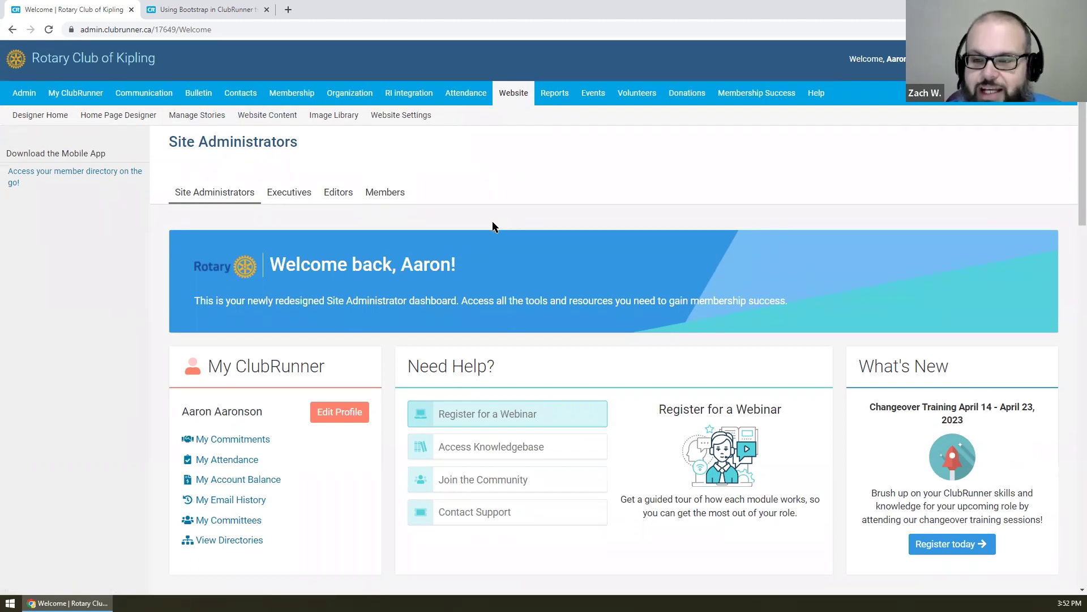
scroll(493, 227, "down", 5)
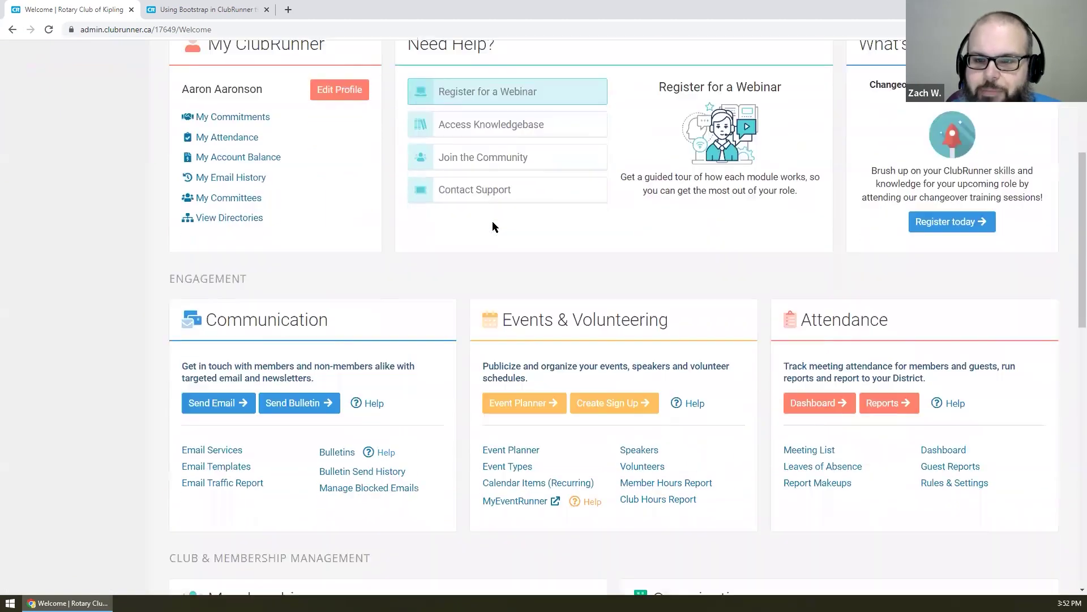
scroll(493, 227, "down", 8)
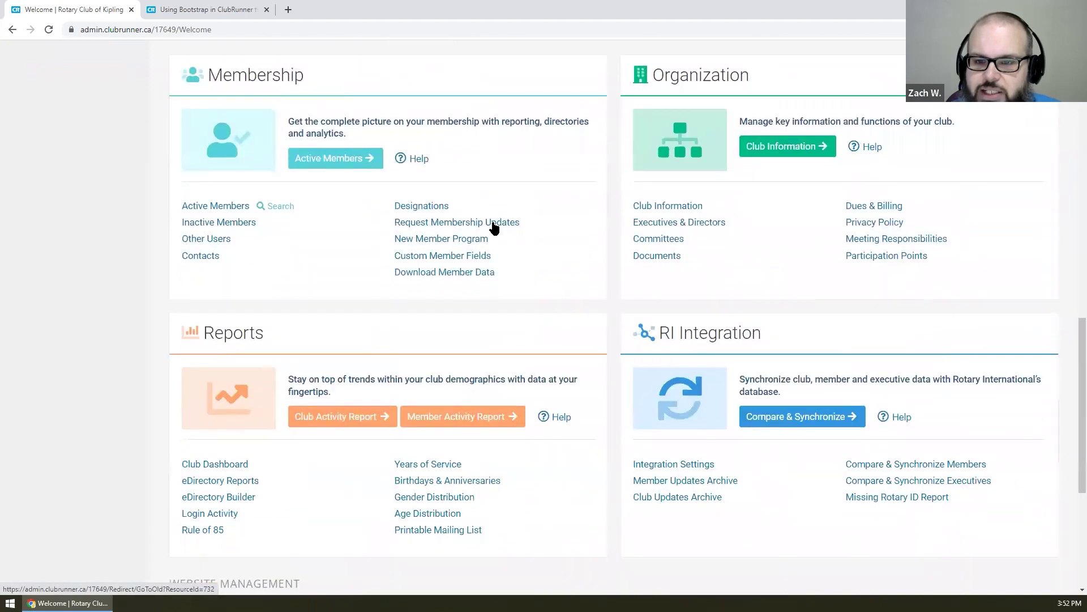
scroll(493, 226, "down", 5)
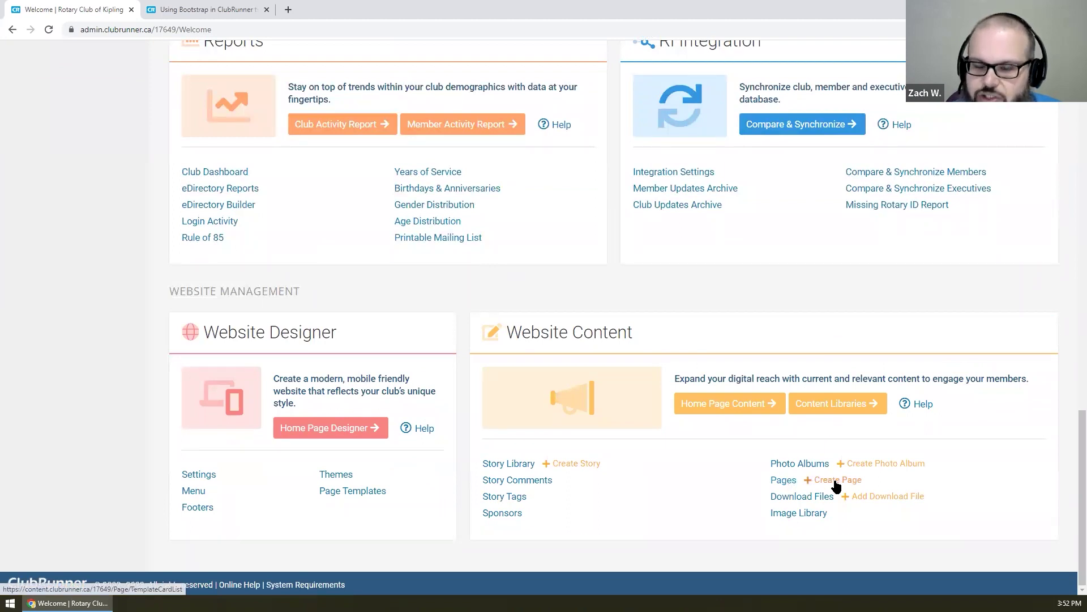
scroll(836, 486, "up", 15)
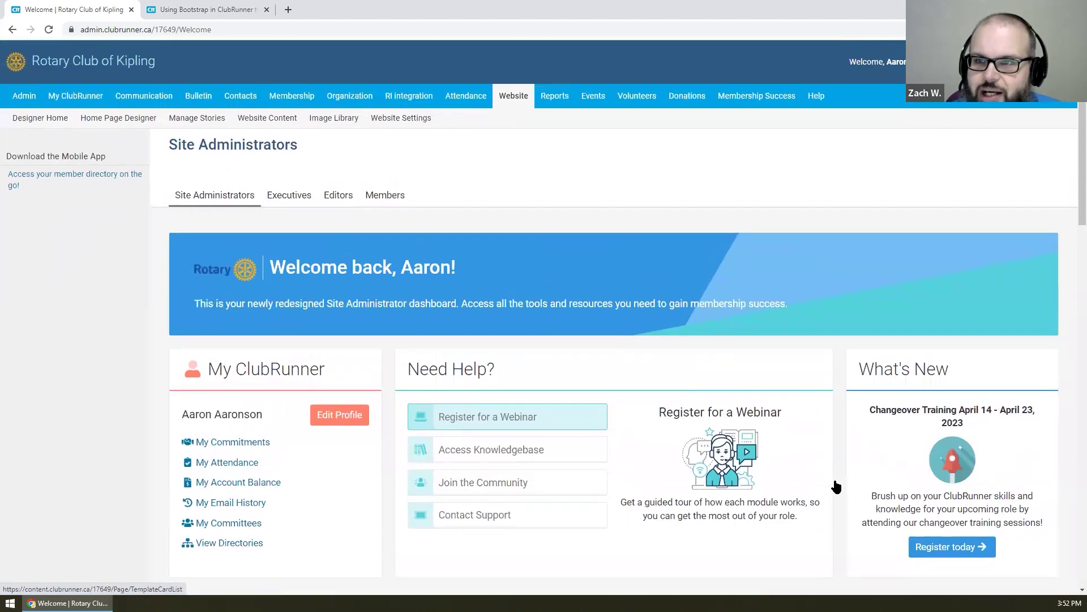
left_click(268, 118)
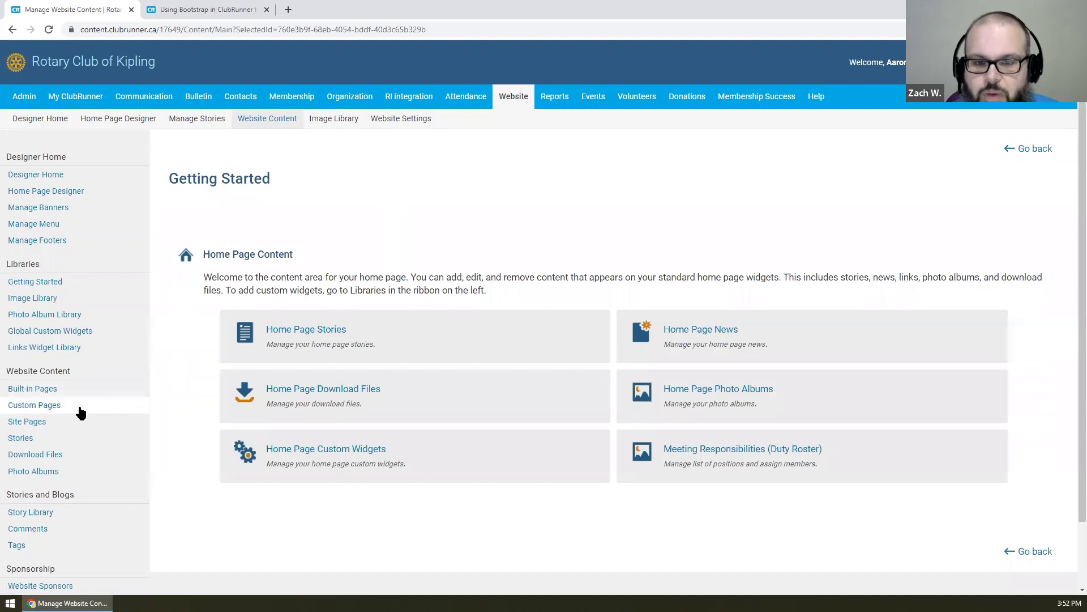
left_click(80, 412)
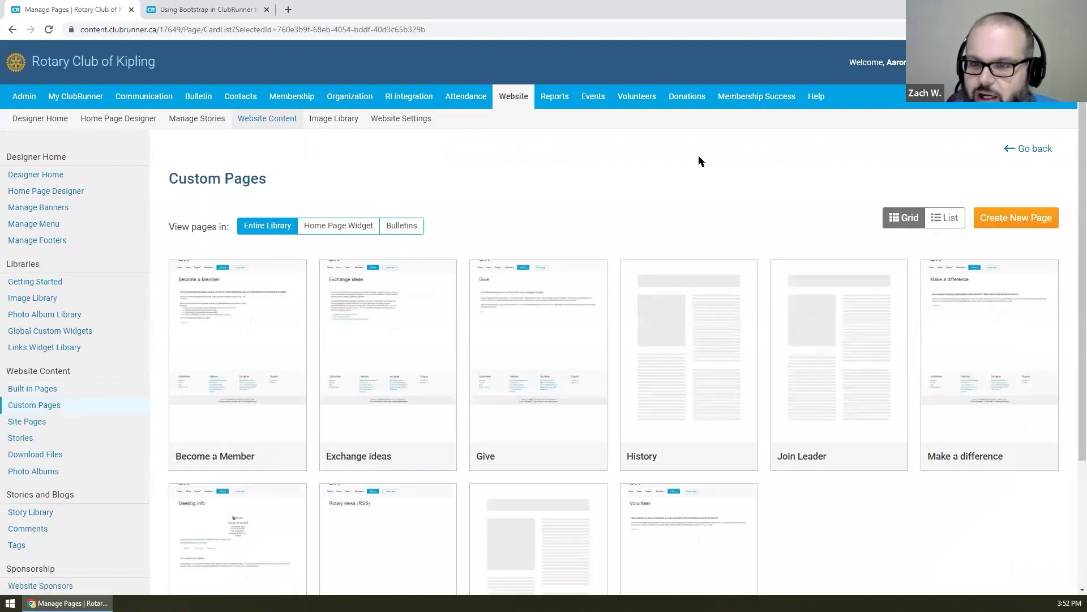
scroll(699, 156, "down", 3)
scroll(701, 163, "up", 3)
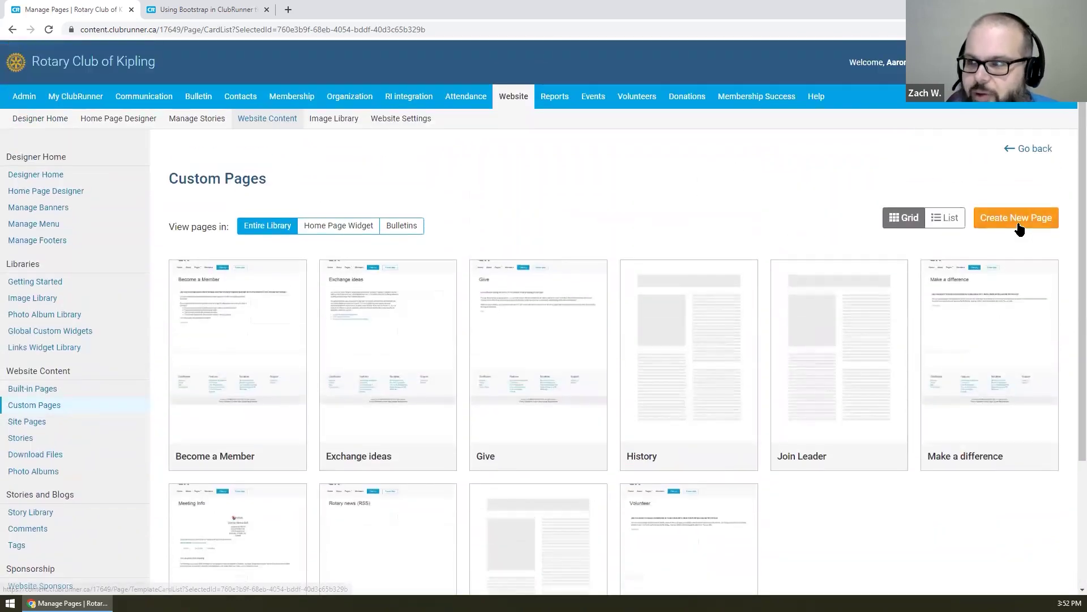
- Start a new custom page and compare My Templates with the standard template collection
left_click(1018, 227)
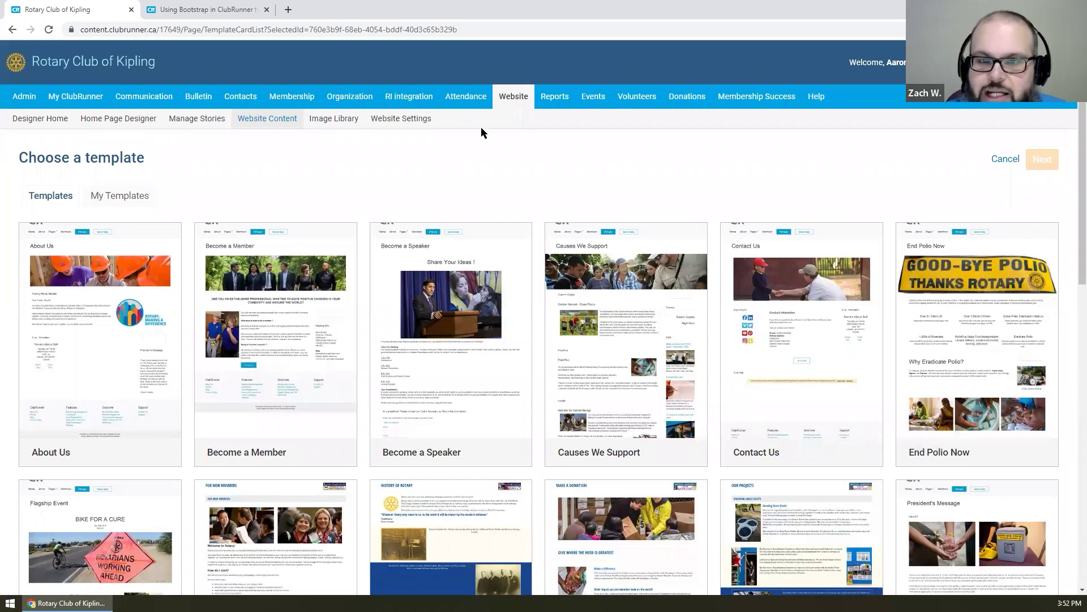
scroll(342, 170, "down", 7)
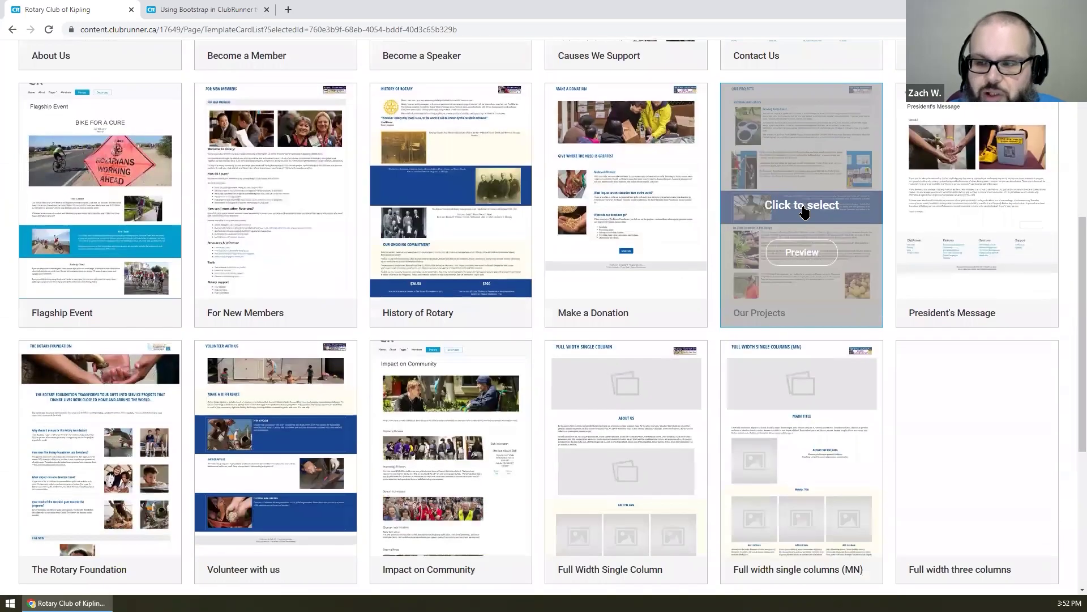
scroll(804, 211, "down", 6)
scroll(803, 357, "up", 4)
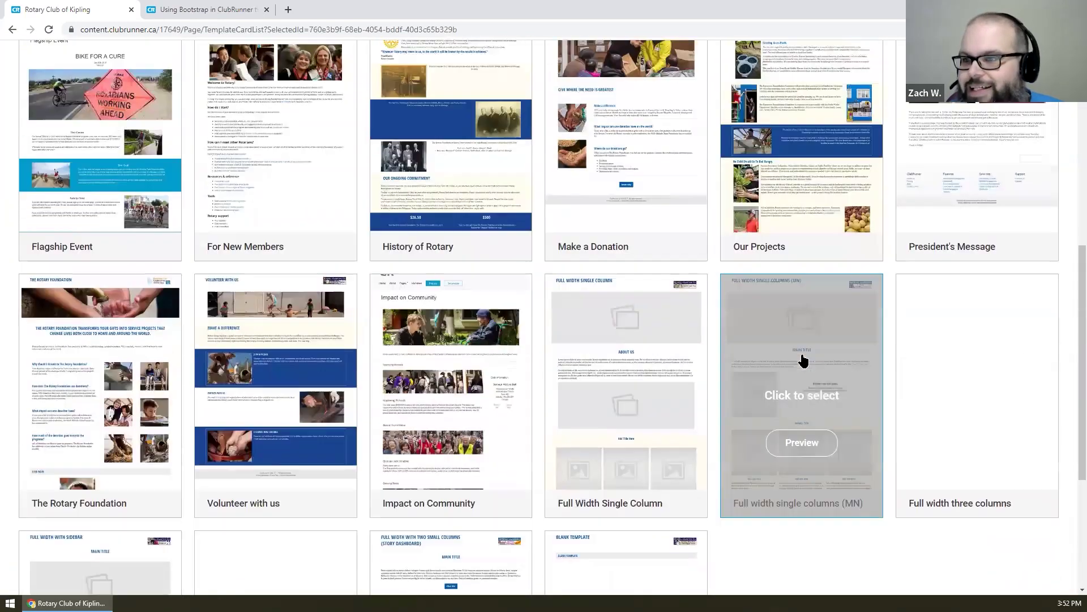
scroll(803, 357, "up", 8)
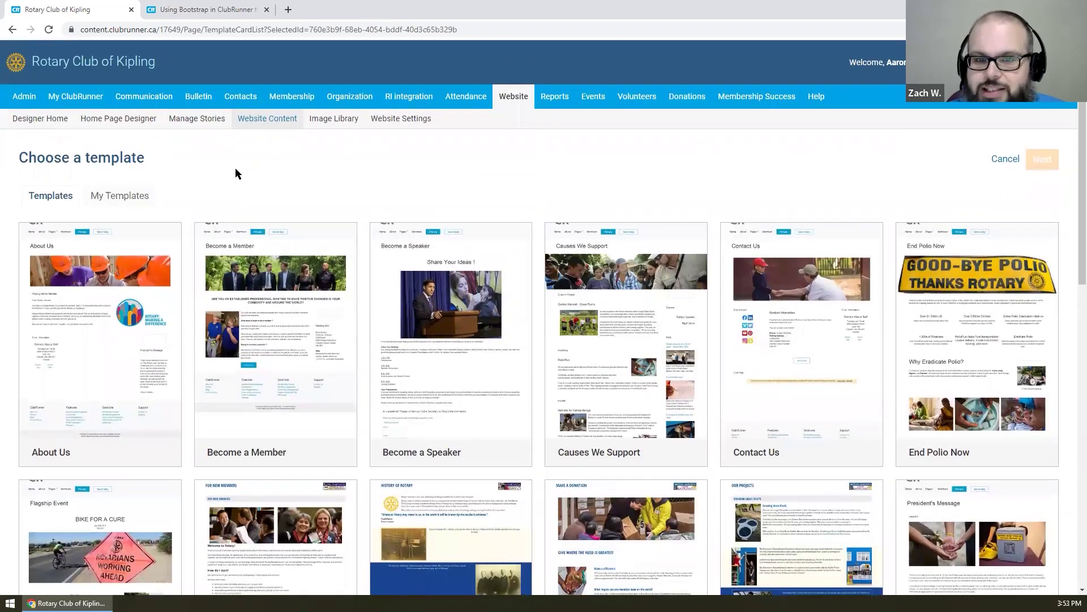
left_click(116, 195)
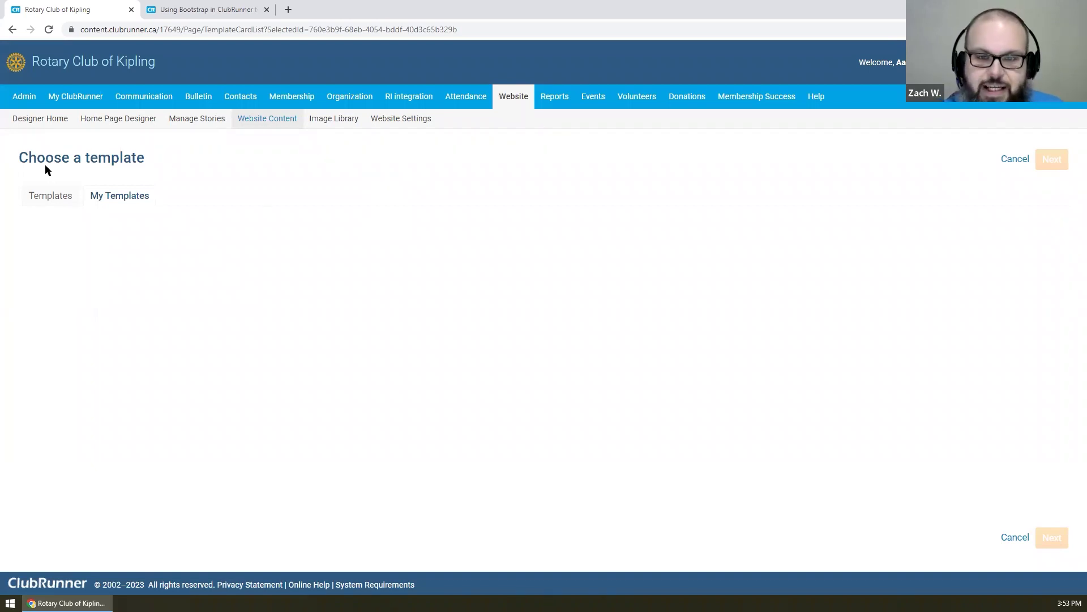
left_click(32, 199)
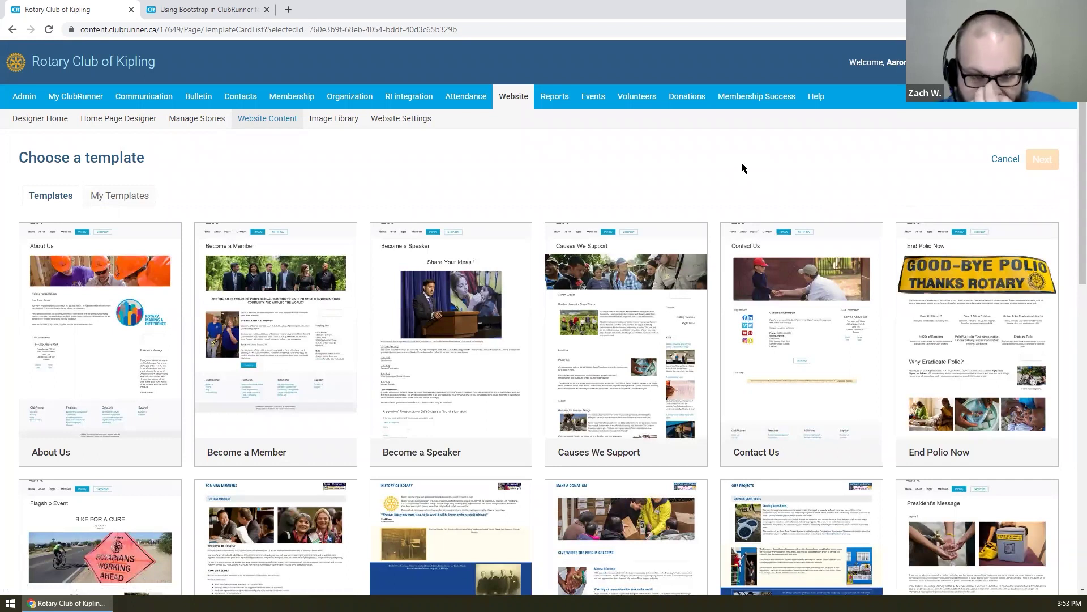
- Create the new page from the Flagship Event template
scroll(742, 162, "down", 5)
mouse_move(43, 419)
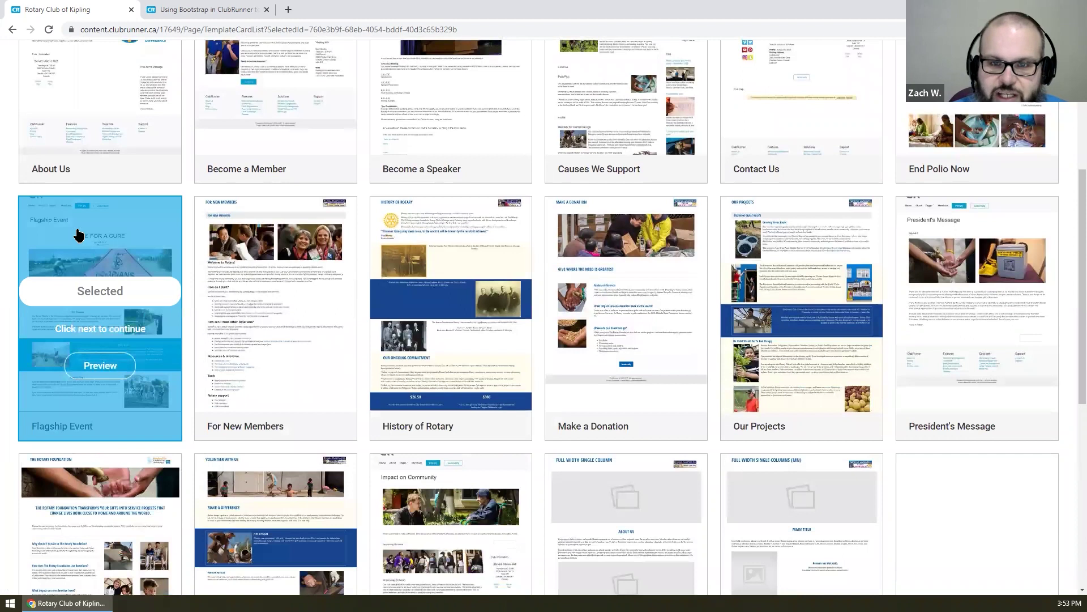
scroll(172, 284, "up", 2)
scroll(171, 285, "up", 3)
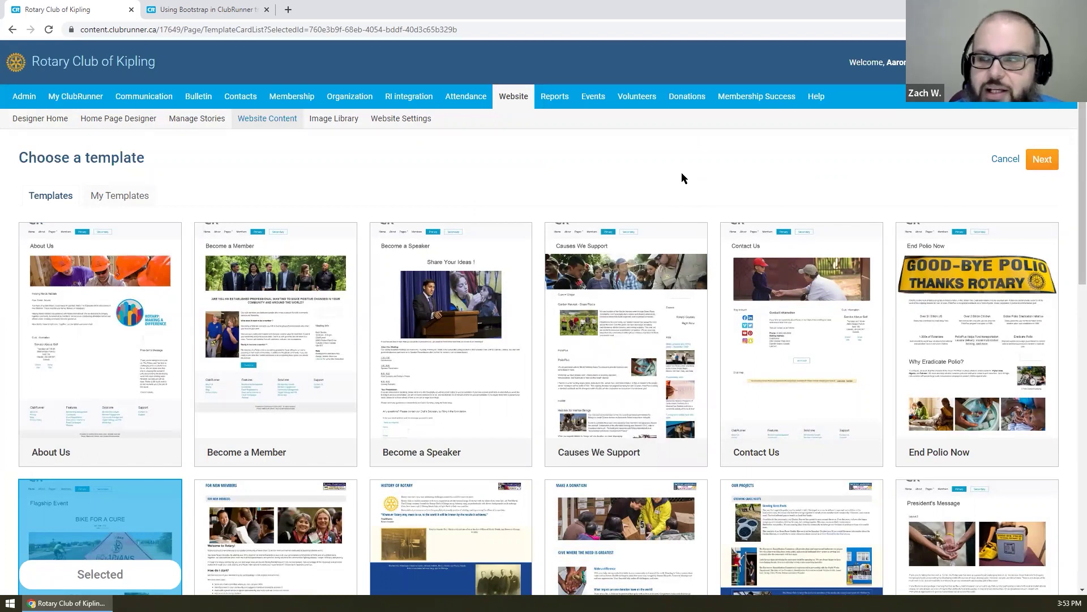
left_click(1042, 161)
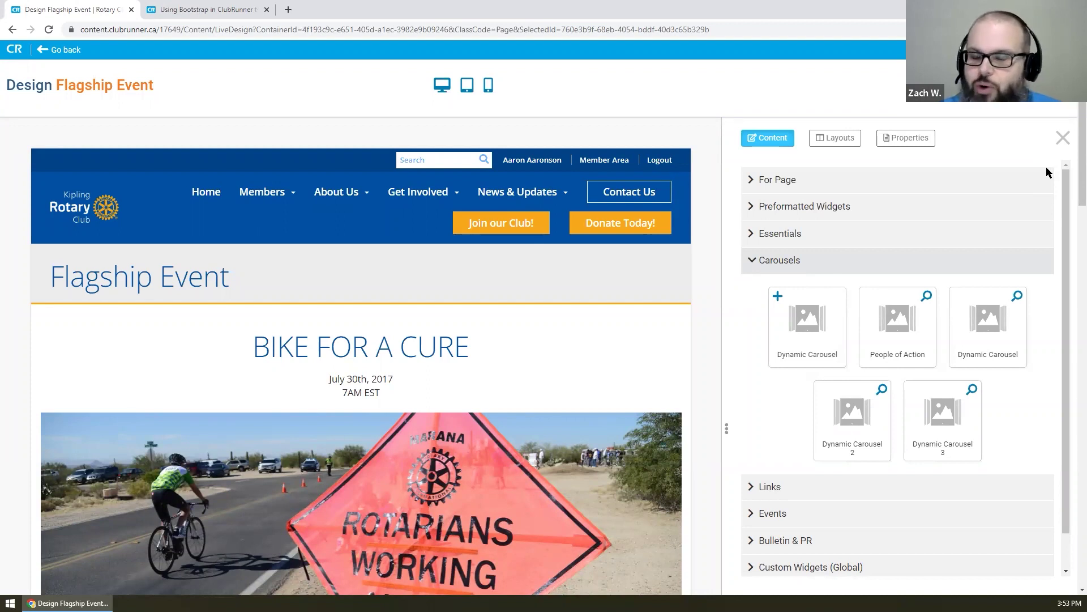
- Change the banner's year from 2017 to 2023 so it reads July 30th, 2023
scroll(534, 279, "down", 5)
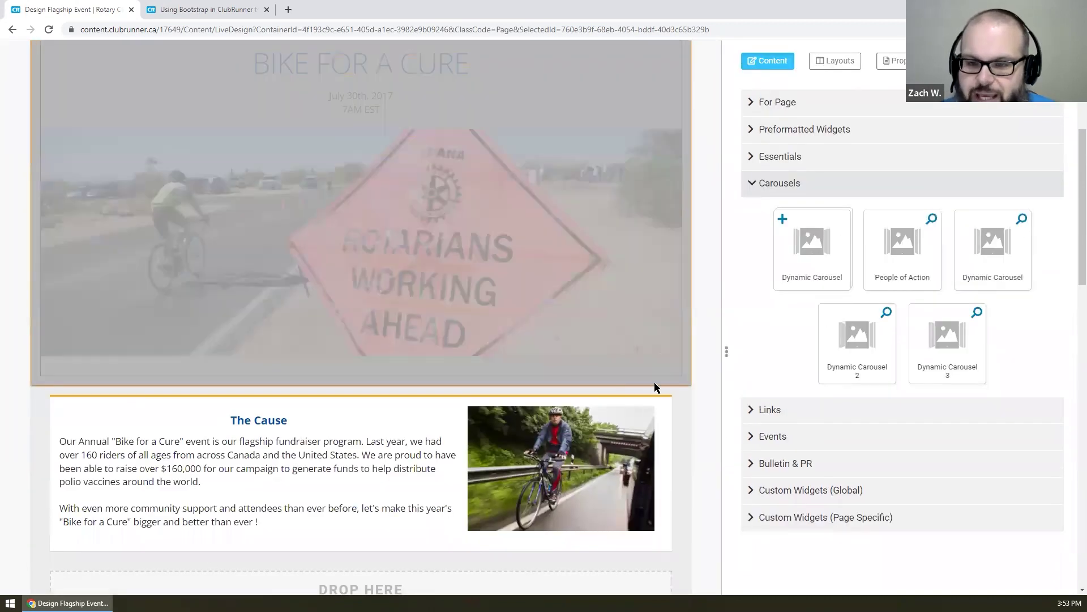
scroll(678, 410, "down", 9)
scroll(680, 411, "up", 6)
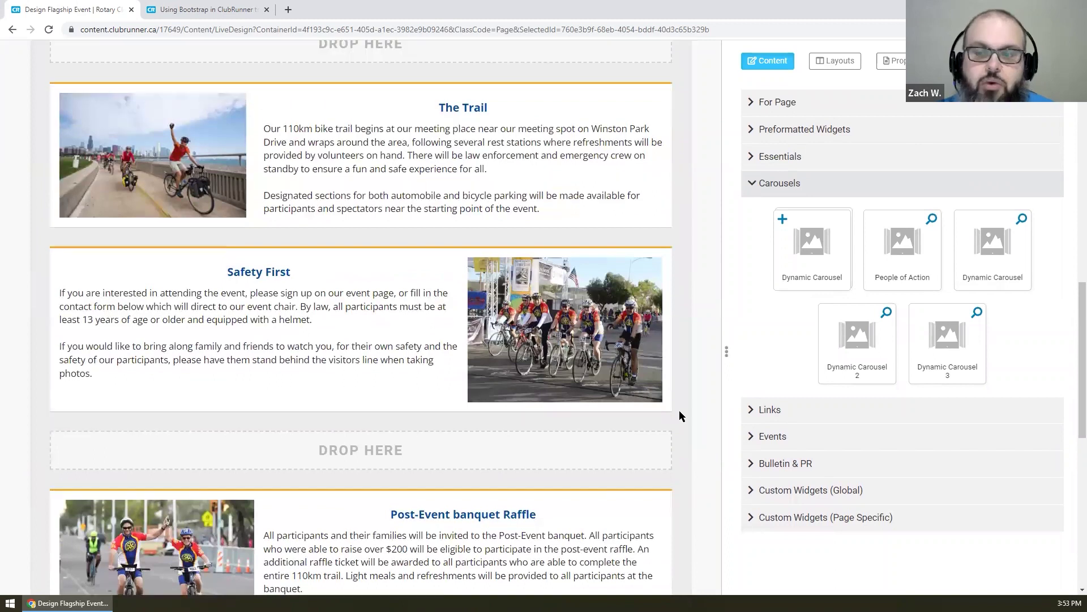
scroll(679, 410, "up", 9)
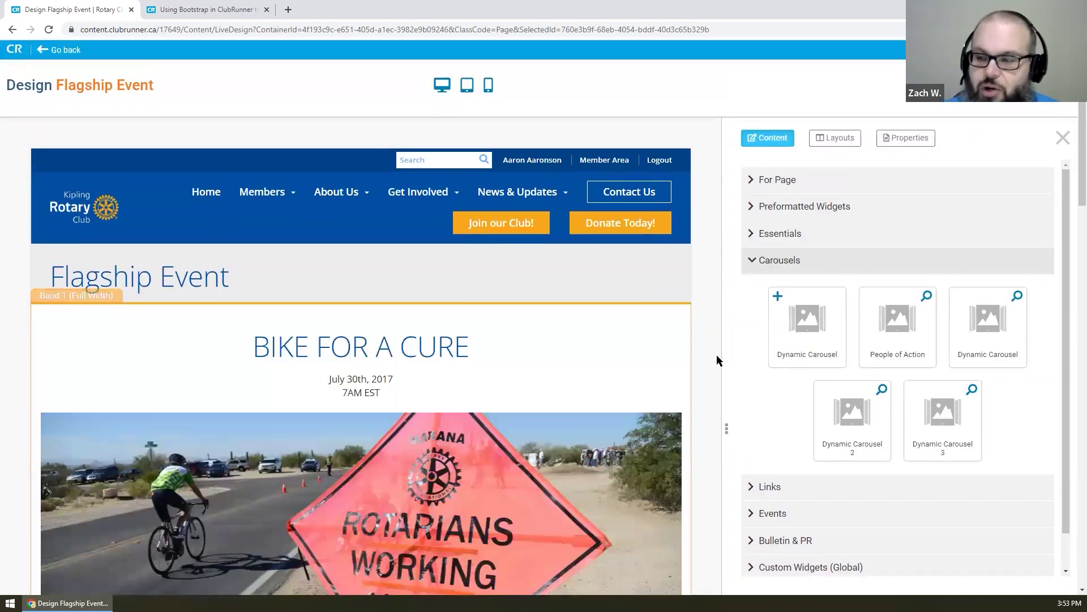
scroll(607, 331, "down", 1)
left_click(392, 323)
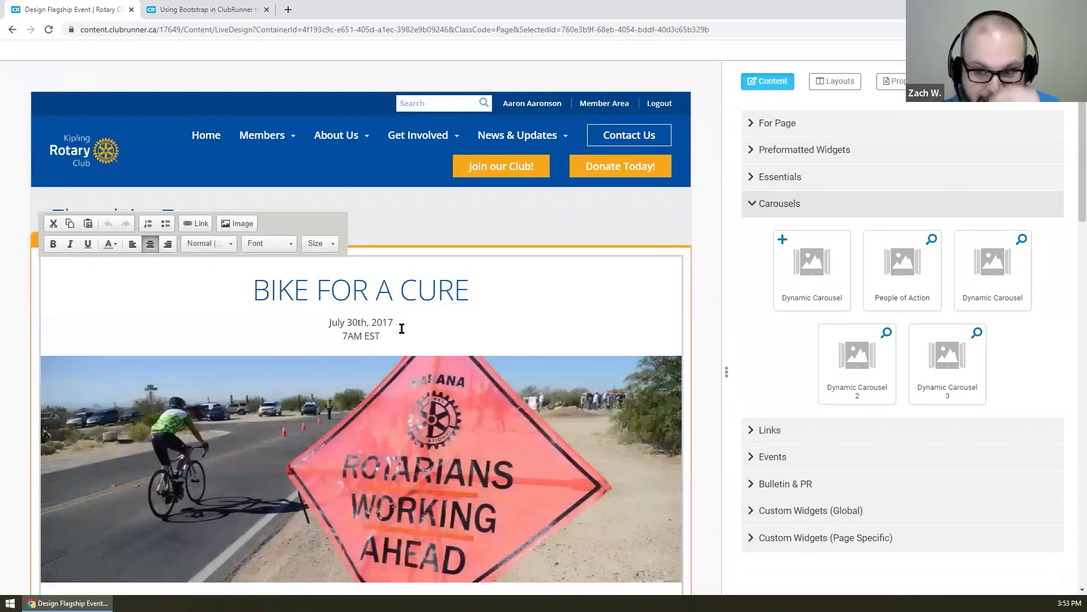
left_click_drag(383, 322, 415, 322)
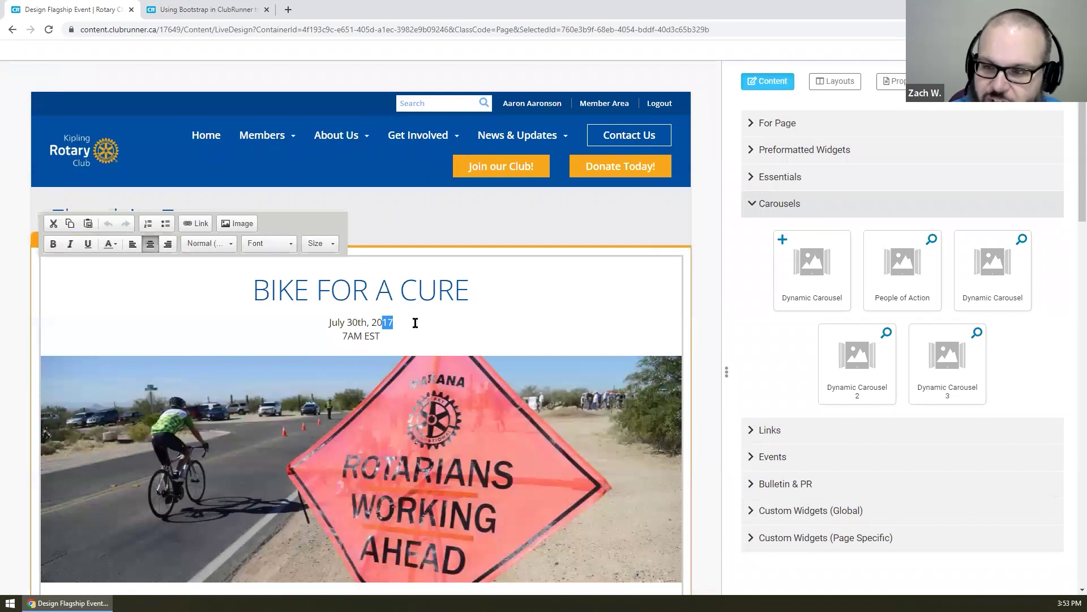
type("23")
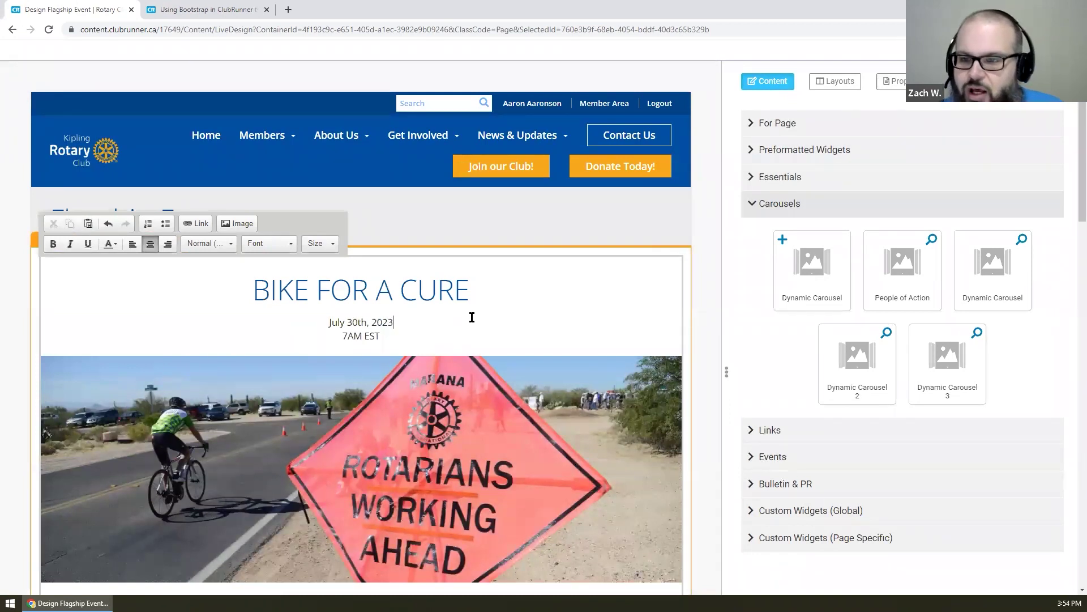
left_click(494, 212)
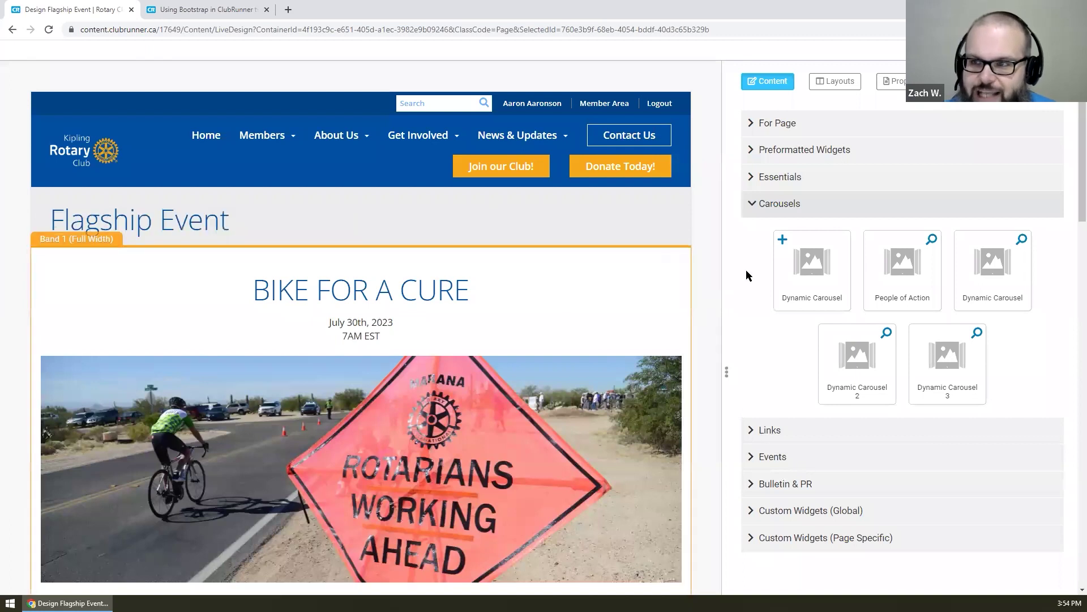
scroll(705, 265, "down", 2)
scroll(777, 179, "up", 3)
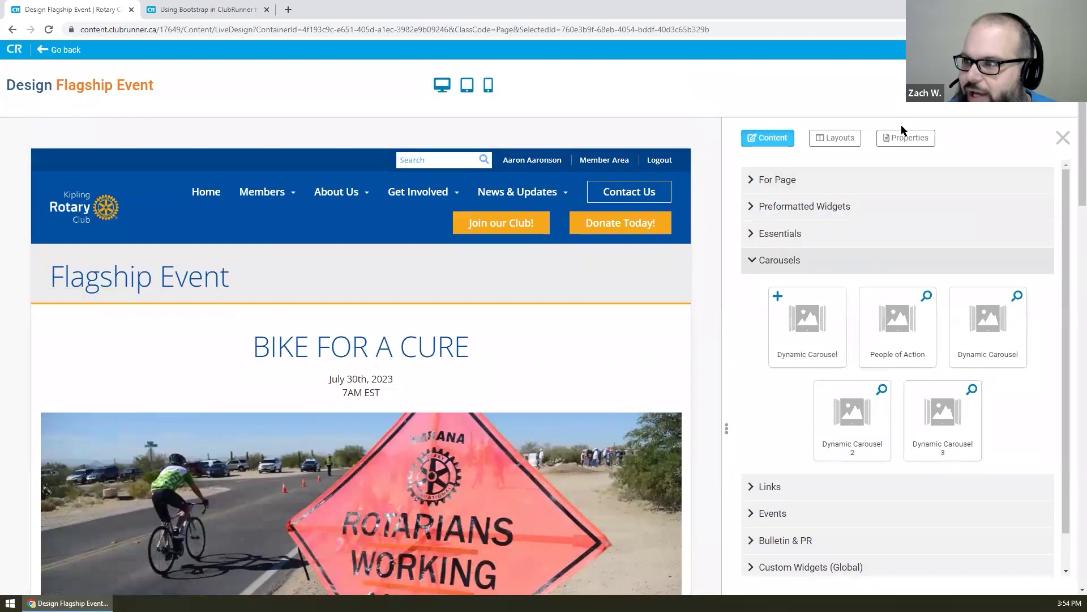
- Retitle the page 'Bike for a Cure' and update its permalink to bike-for-a-cure
left_click(903, 136)
left_click(817, 195)
key("ctrl+a")
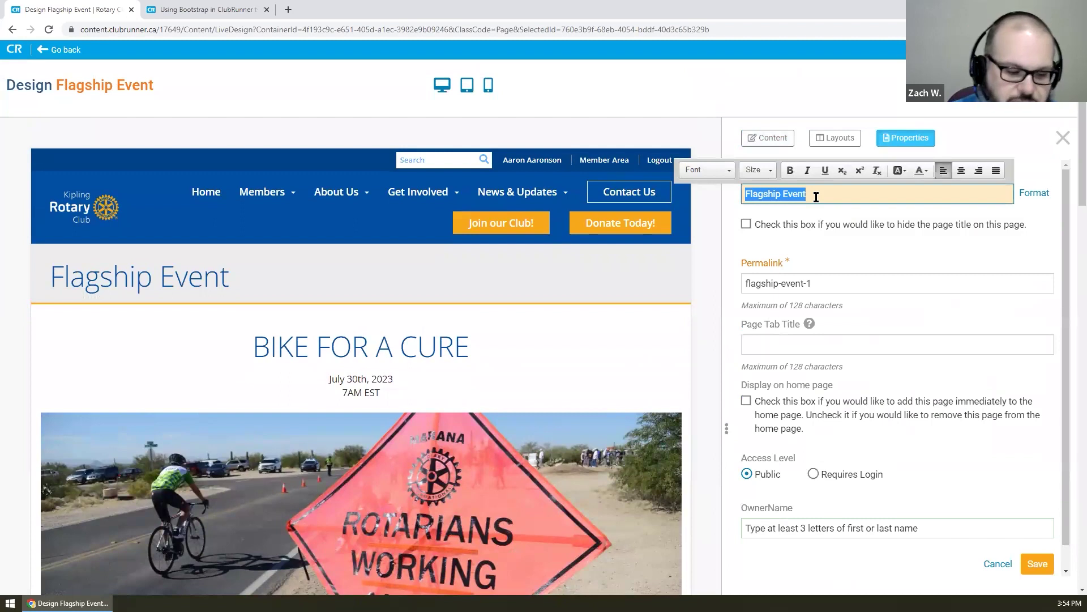
type("Bike for a Cure")
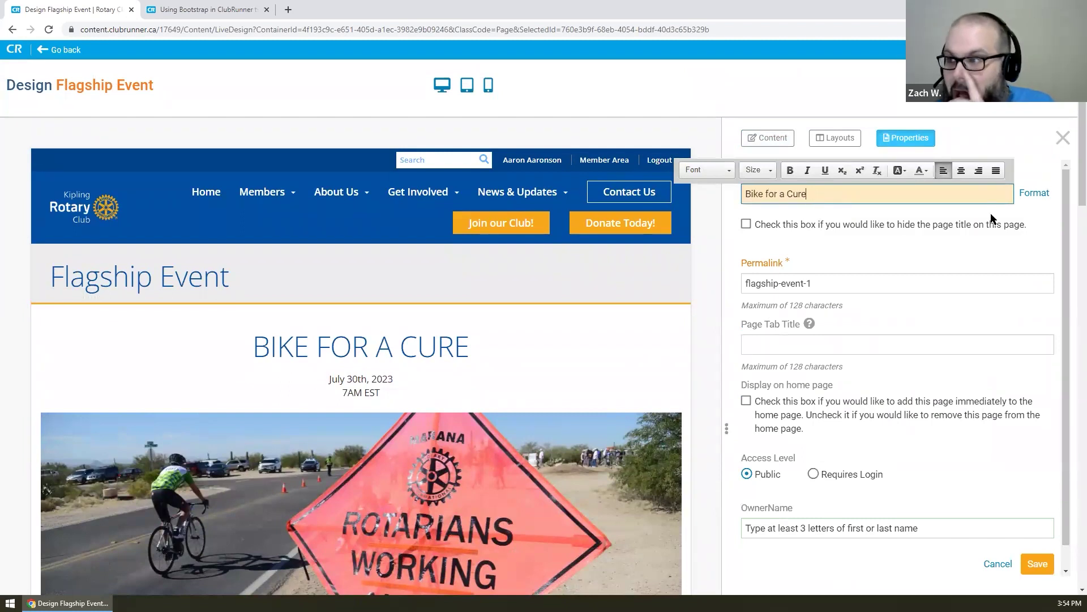
left_click(971, 145)
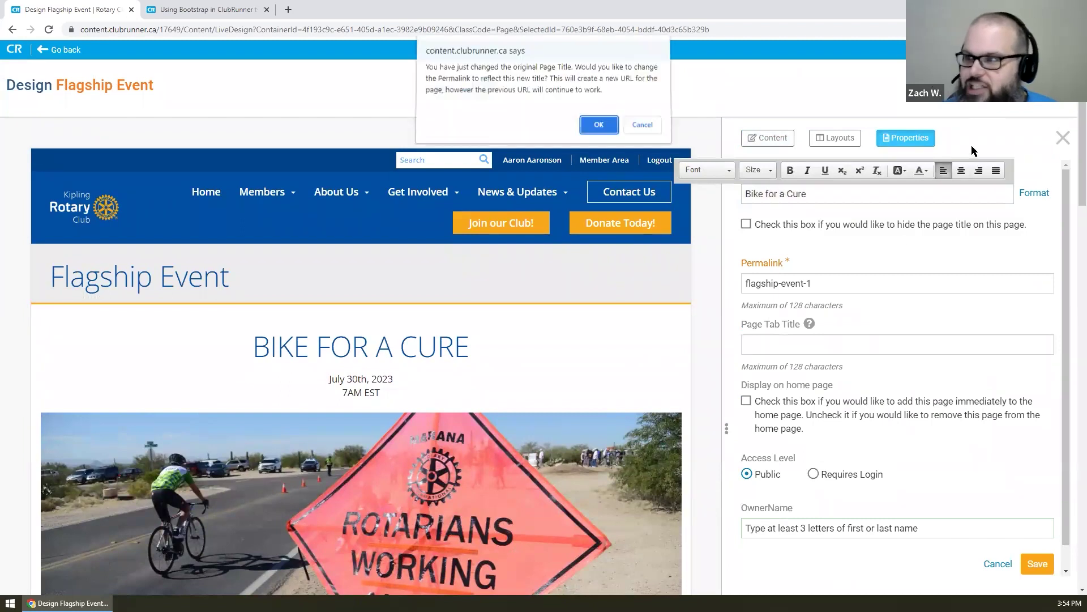
left_click(599, 127)
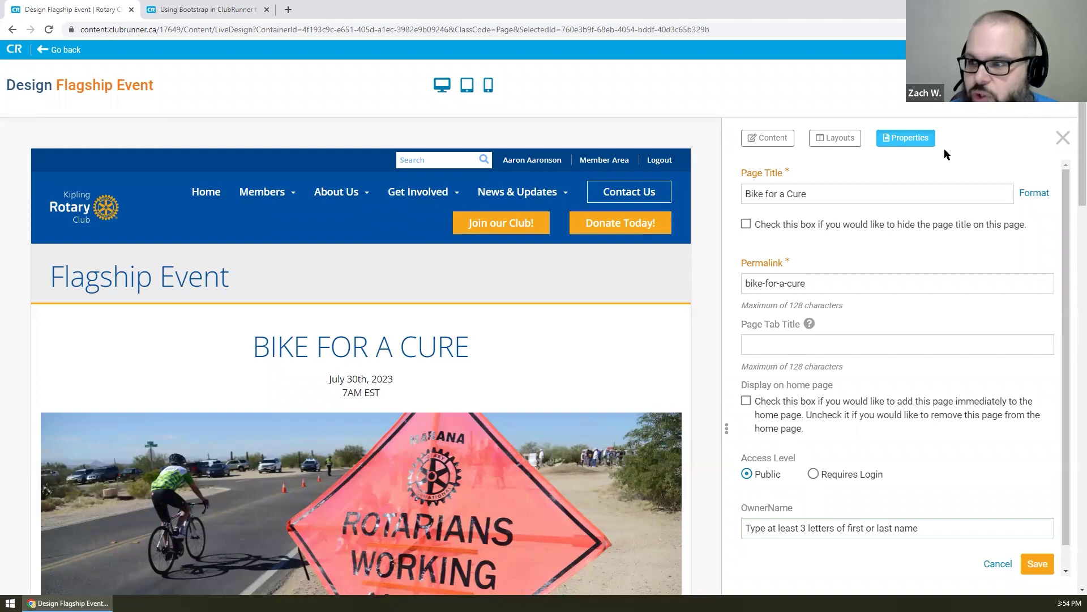
- Set the page tab title to 'Raising money to find the cure!'
scroll(958, 240, "down", 1)
scroll(959, 240, "up", 1)
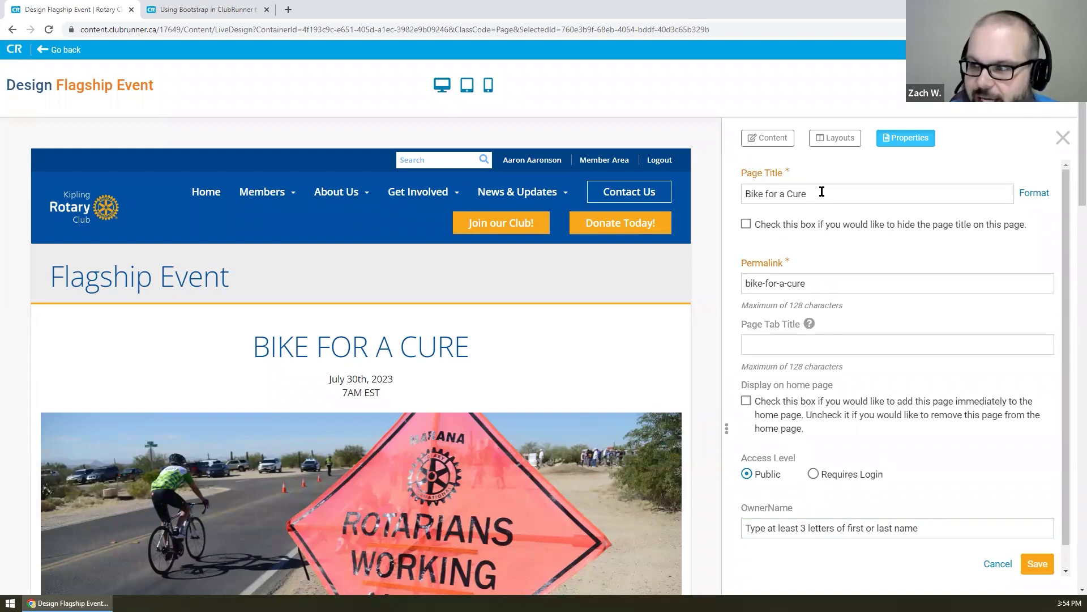
left_click(836, 280)
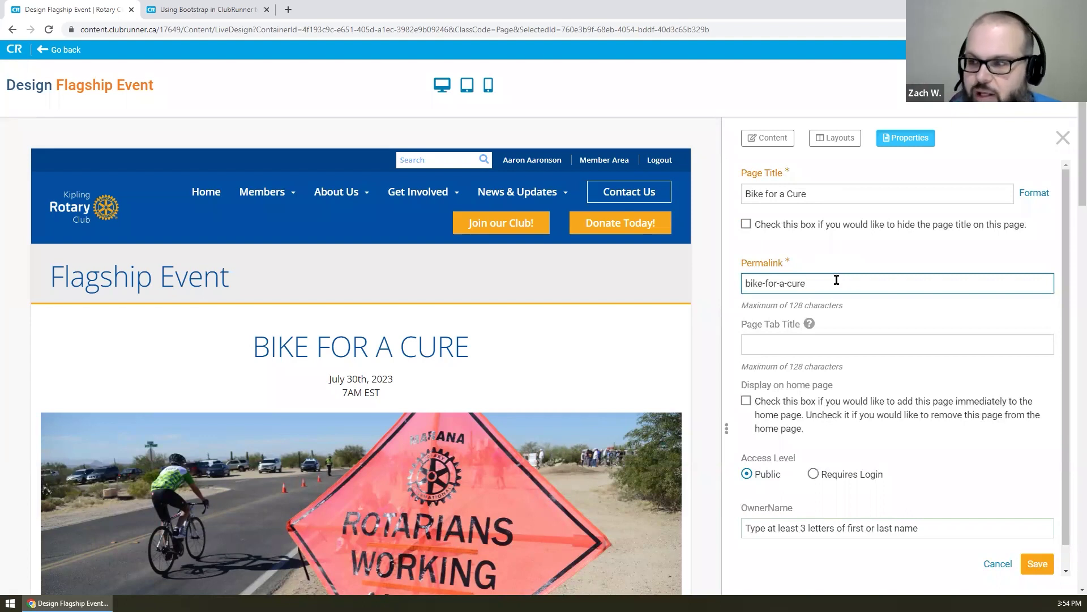
scroll(860, 317, "down", 1)
mouse_move(811, 303)
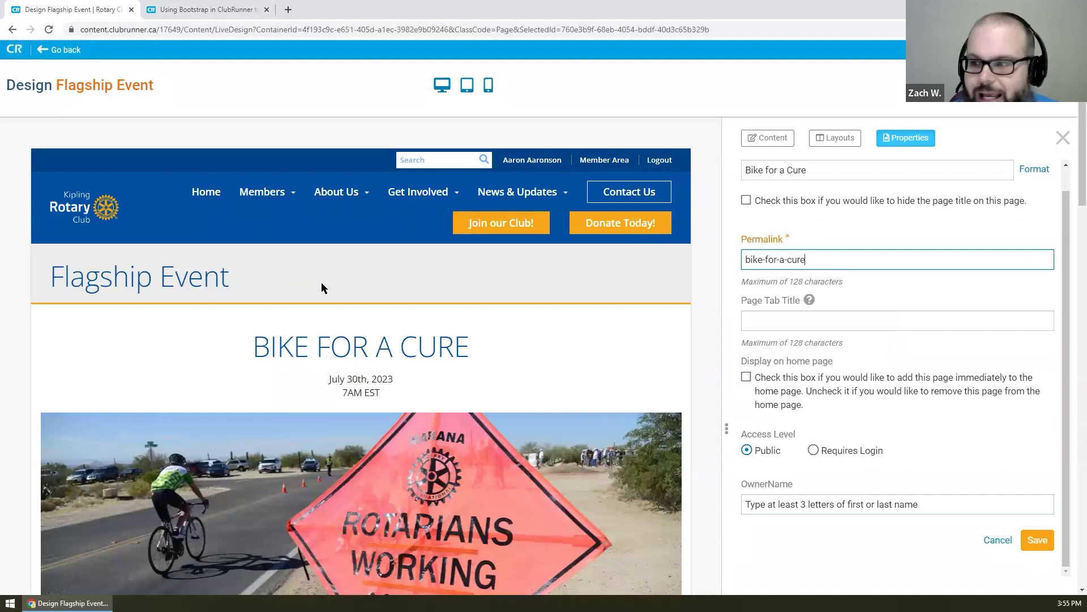
scroll(926, 303, "down", 1)
left_click(894, 289)
type("Raising money to")
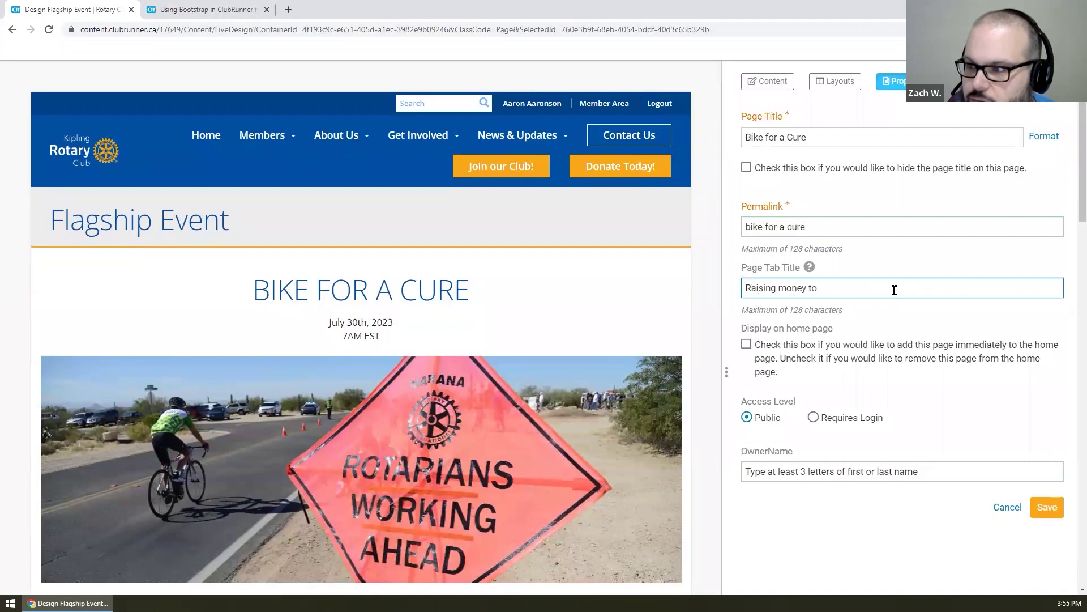
type(" find ou")
key("BackSpace")
key("BackSpace")
type("the")
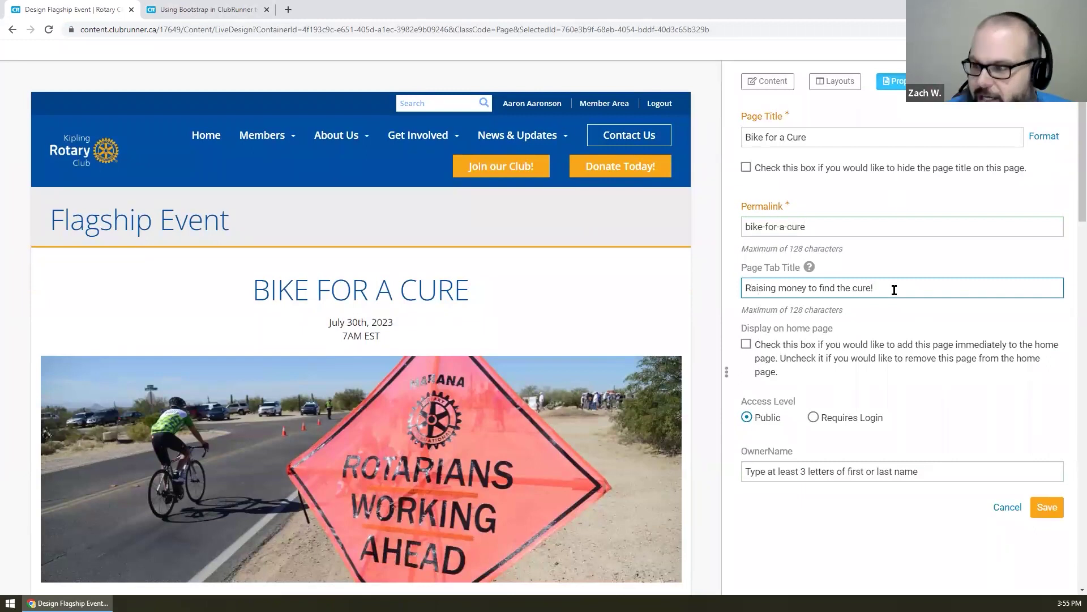
type(" cure!")
scroll(895, 289, "down", 1)
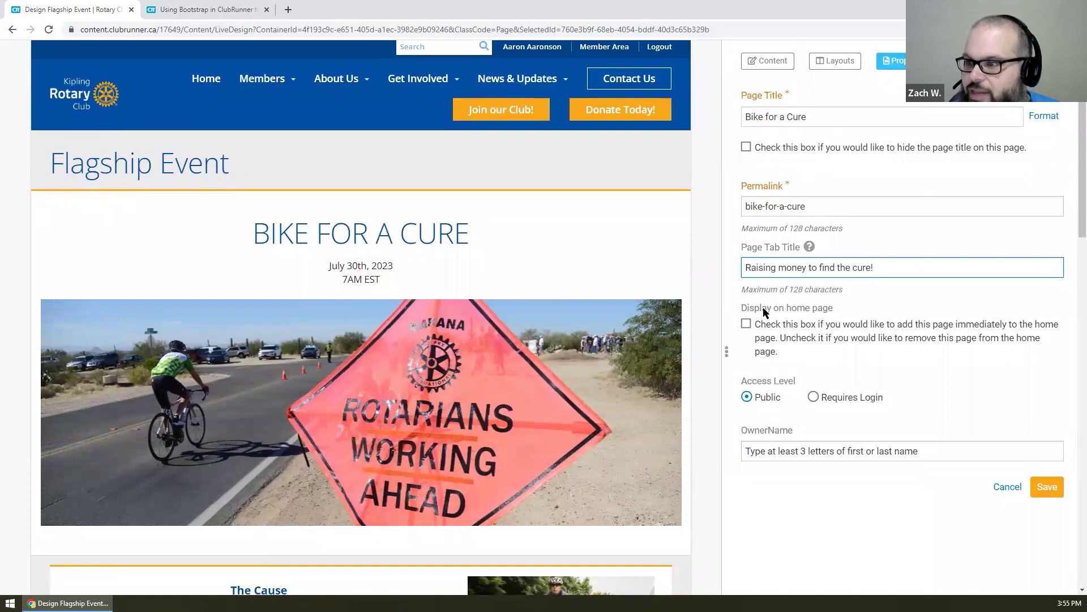
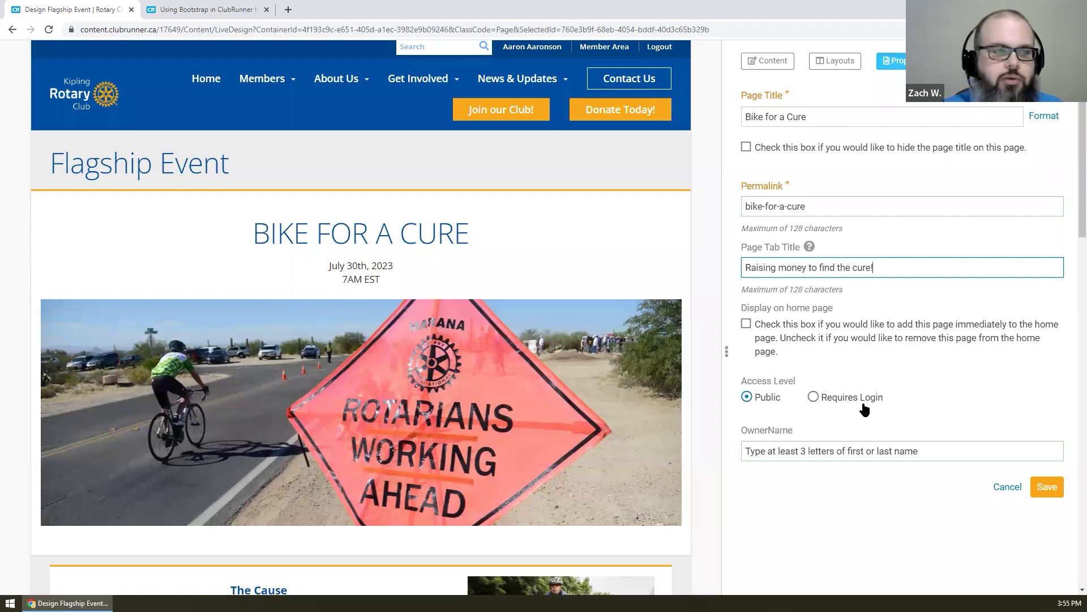
- Set the page's Access Level back to Public after briefly restricting it to members
left_click(863, 403)
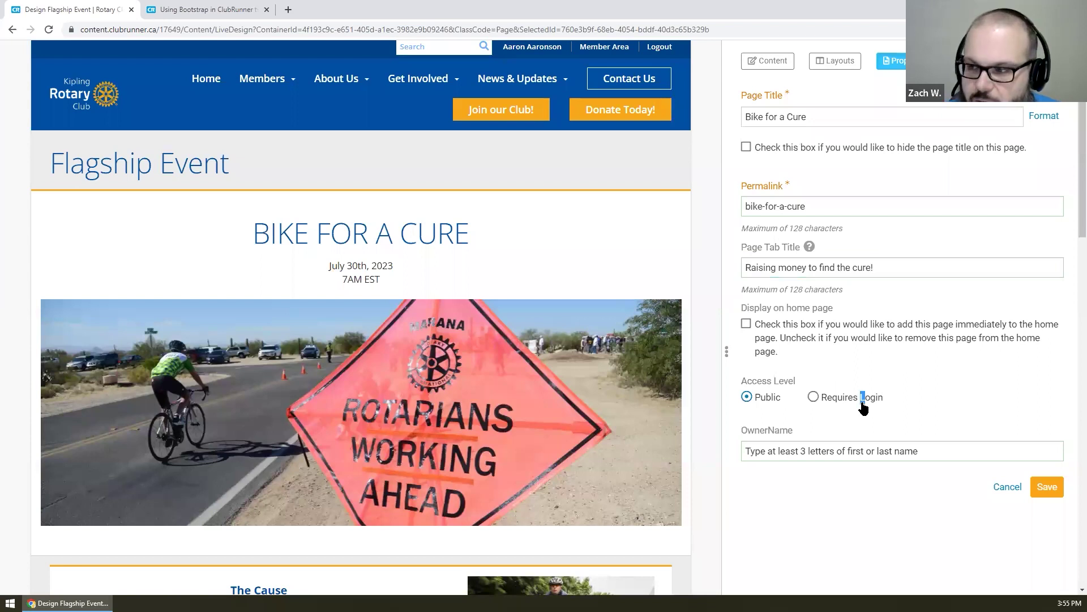
left_click(832, 401)
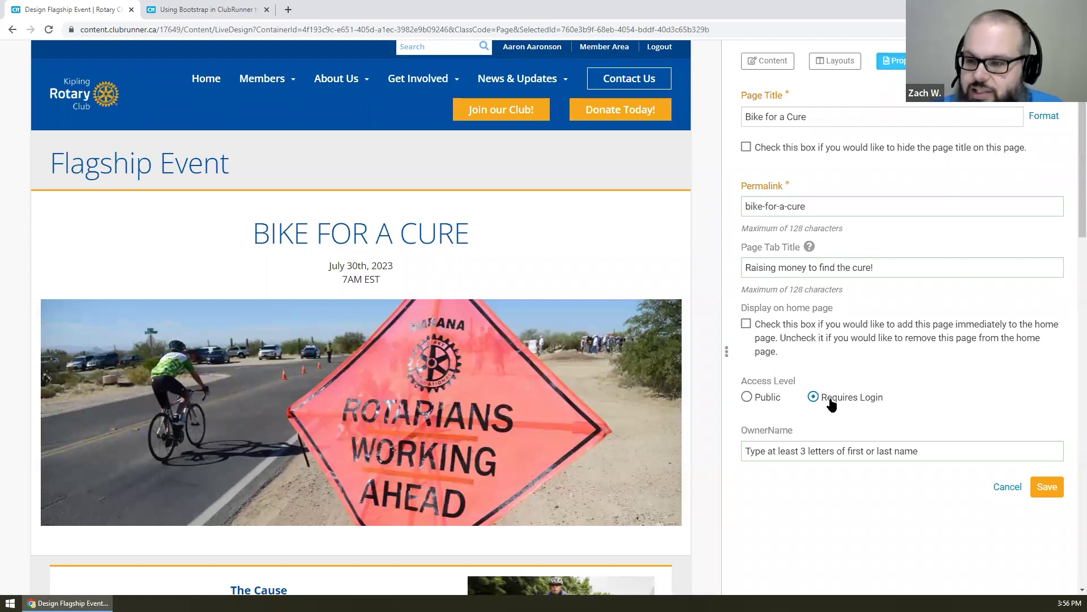
left_click(765, 397)
- Pick the page owner from the member autocomplete and save the page settings
left_click(881, 451)
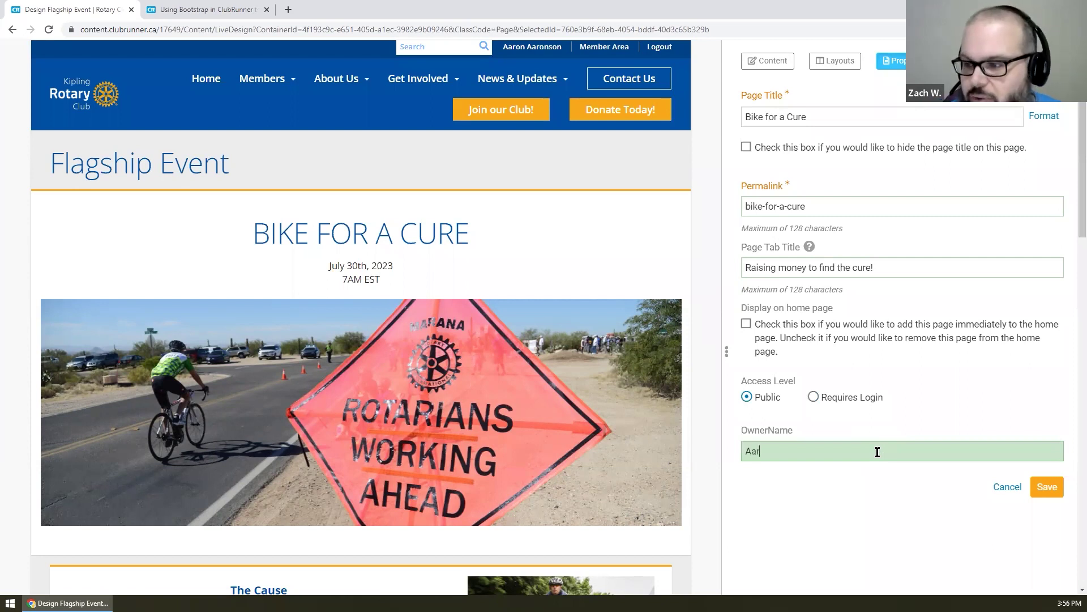
left_click(807, 476)
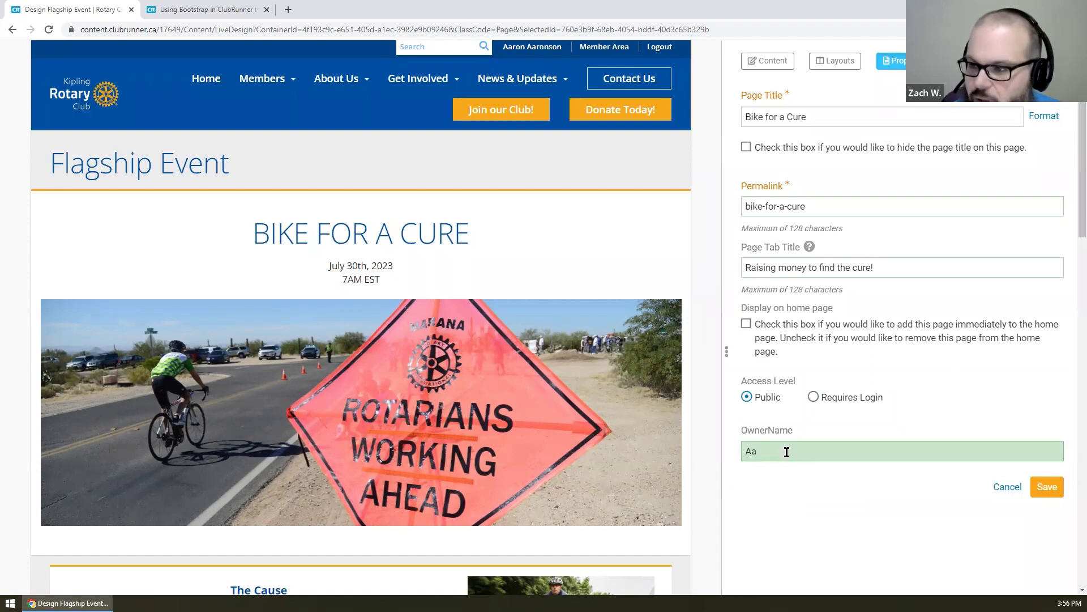
type("r")
left_click(791, 476)
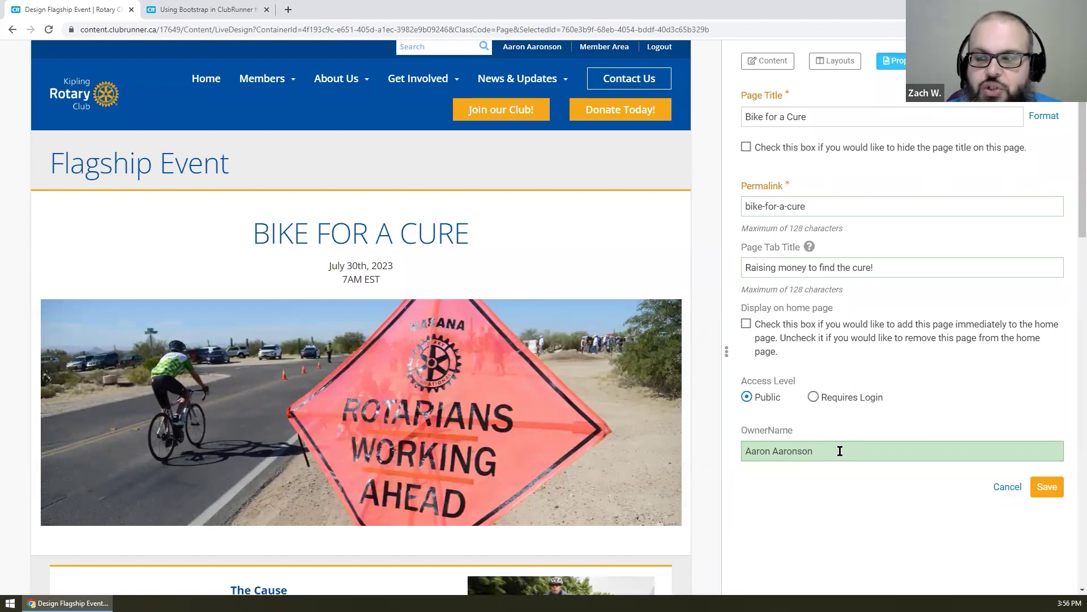
left_click(1047, 488)
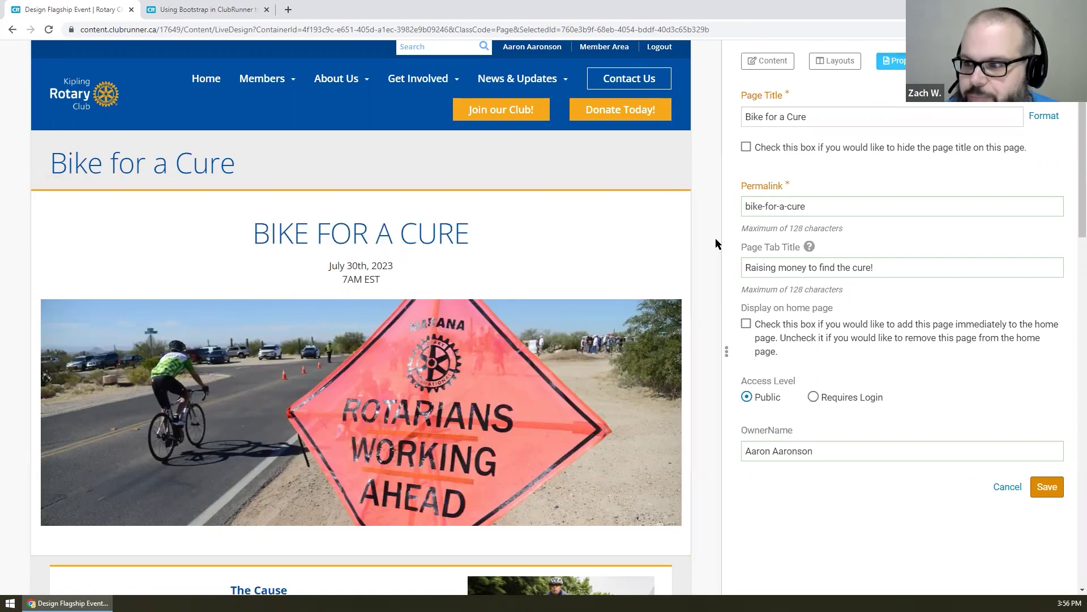
scroll(716, 242, "up", 2)
- Save and publish the page, then open the live version in a new tab
left_click(1045, 85)
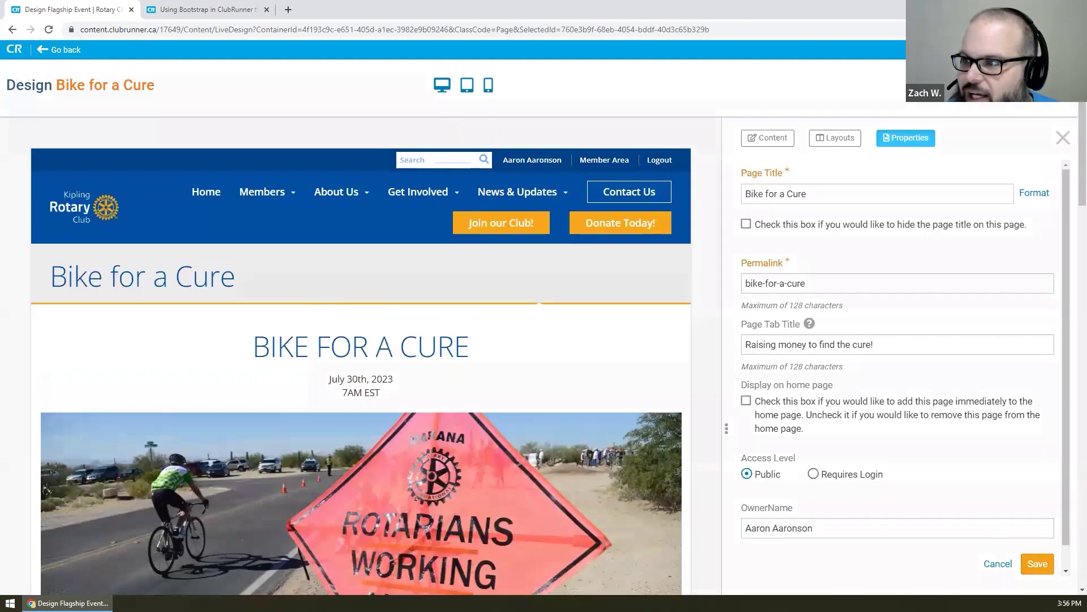
scroll(983, 226, "down", 1)
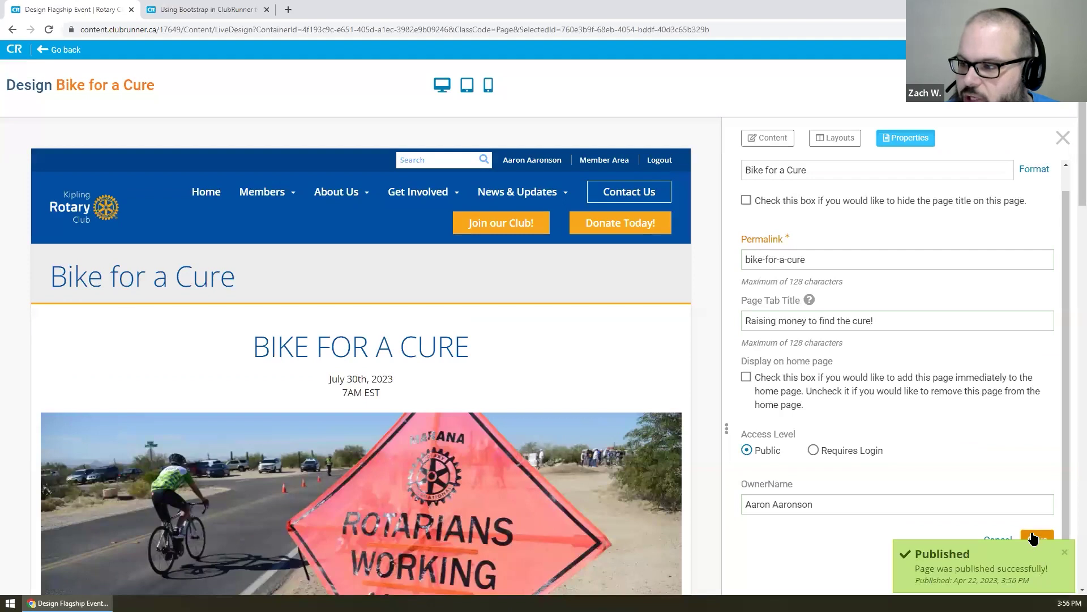
left_click(1032, 536)
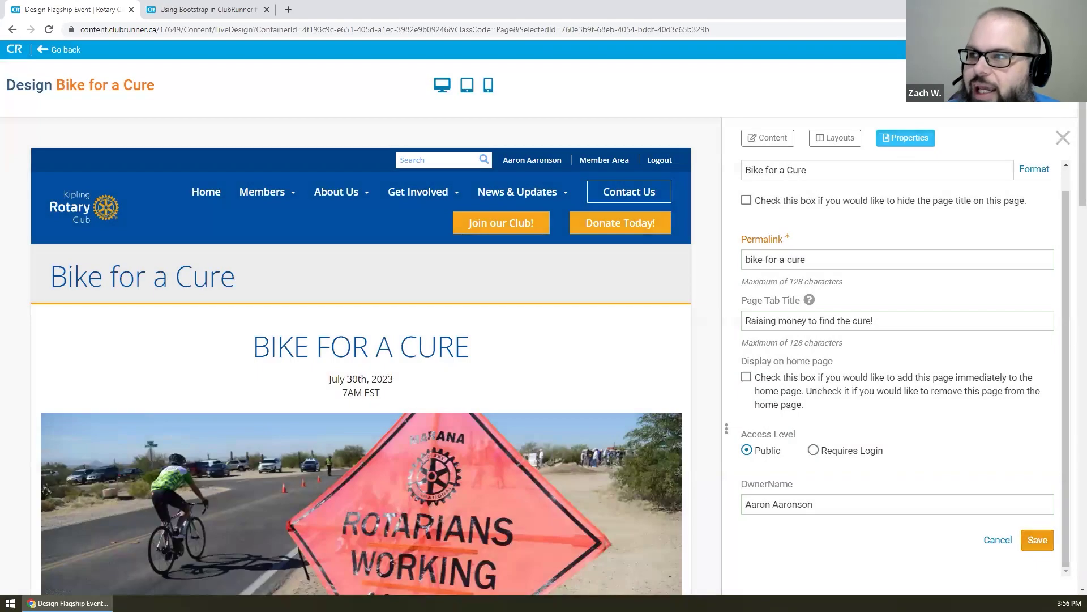
left_click(987, 85)
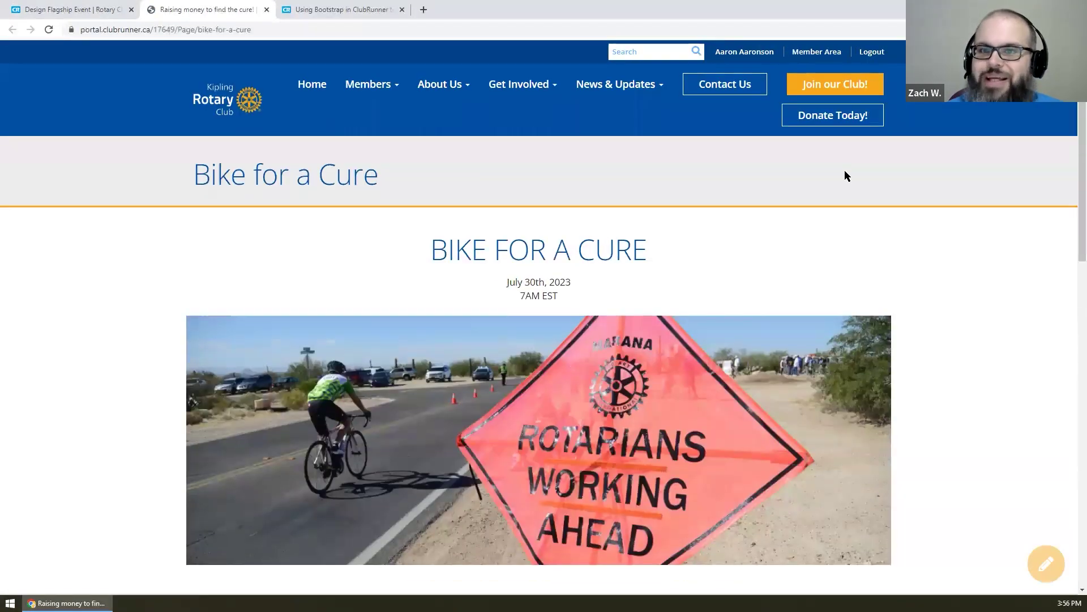
left_click(70, 9)
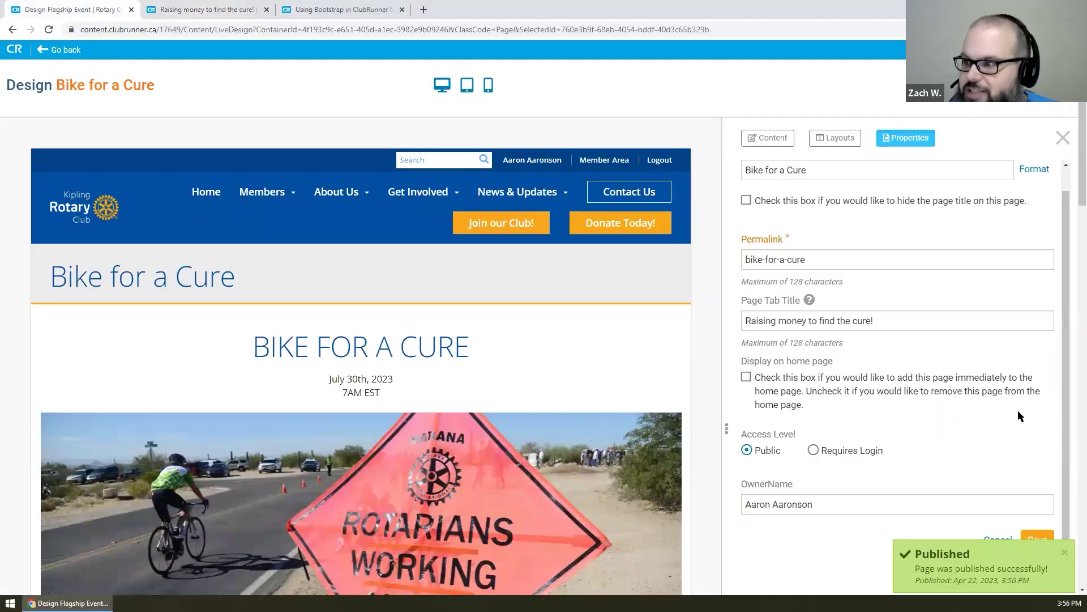
- Switch the editor's side panel to content widgets and collapse the carousel group
scroll(1042, 352, "down", 2)
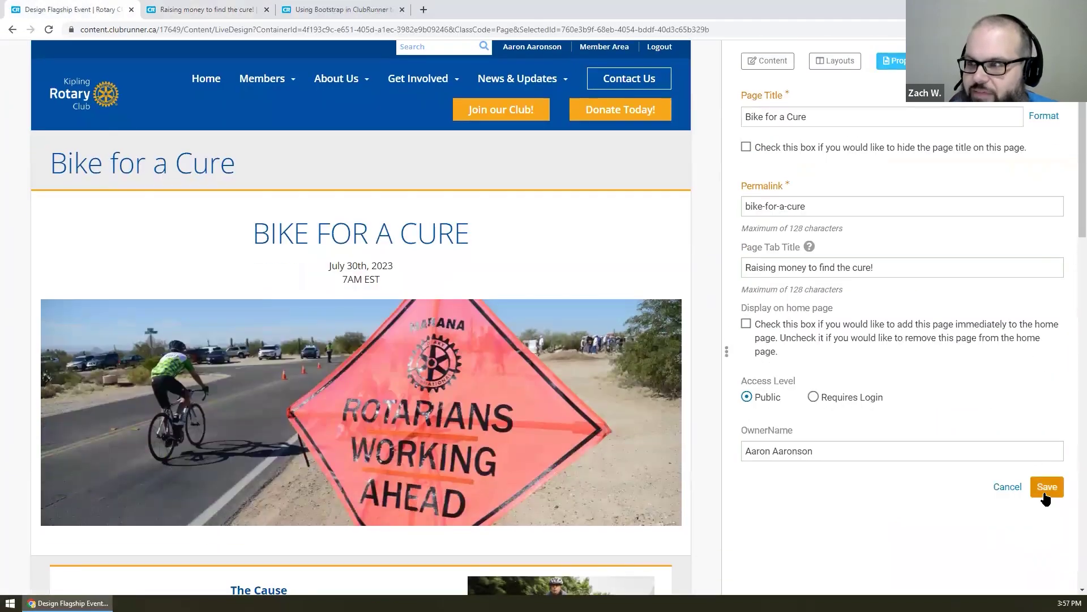
scroll(744, 242, "up", 2)
left_click(835, 138)
left_click(767, 138)
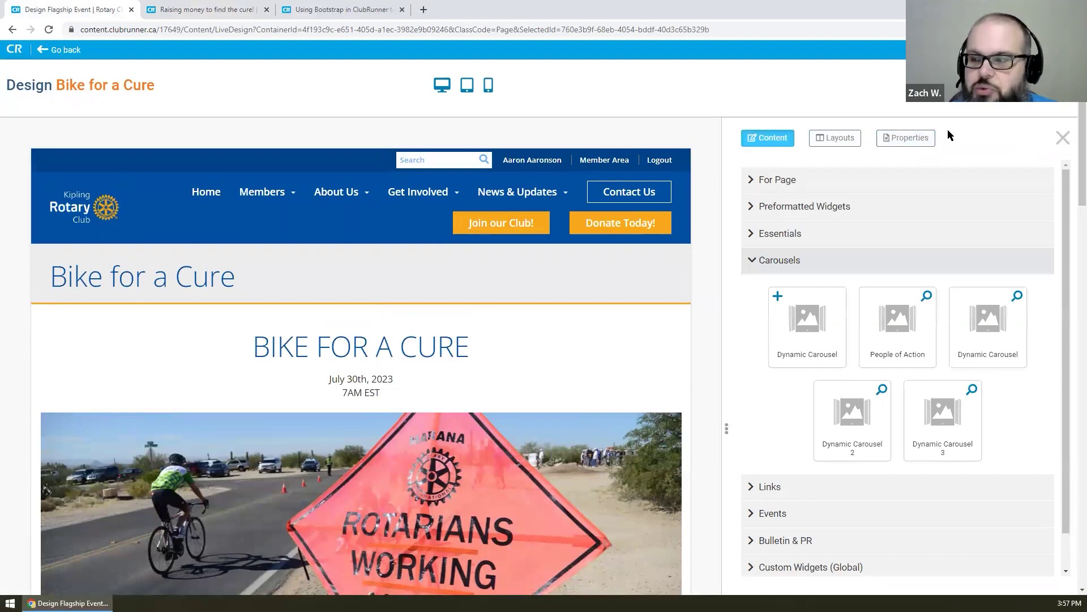
left_click(842, 264)
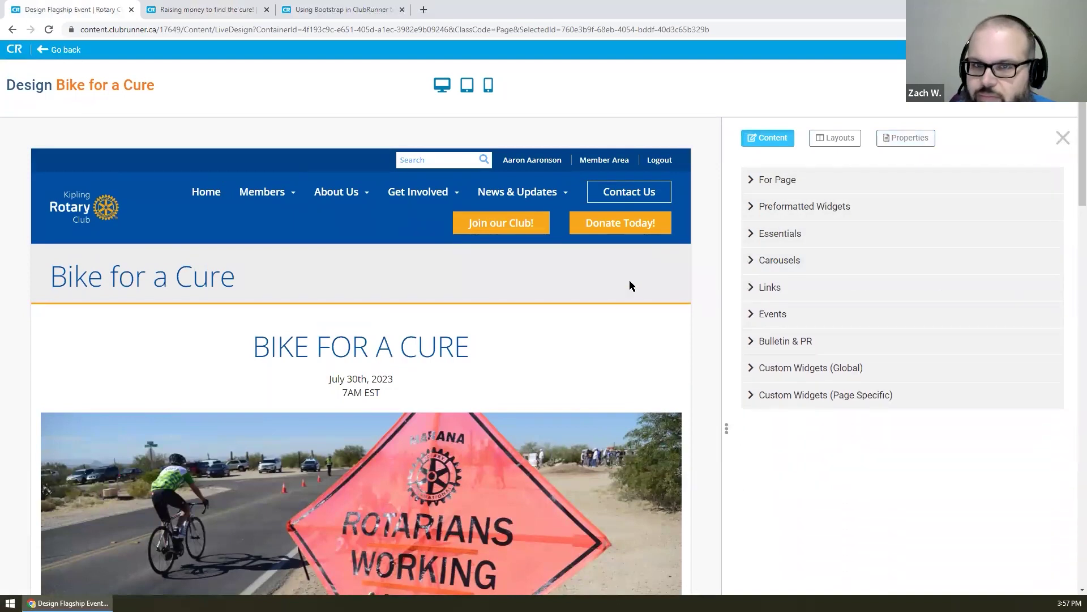
- Review the published page's Bike for a Cure heading in a new tab, then return to the editor
left_click(1040, 84)
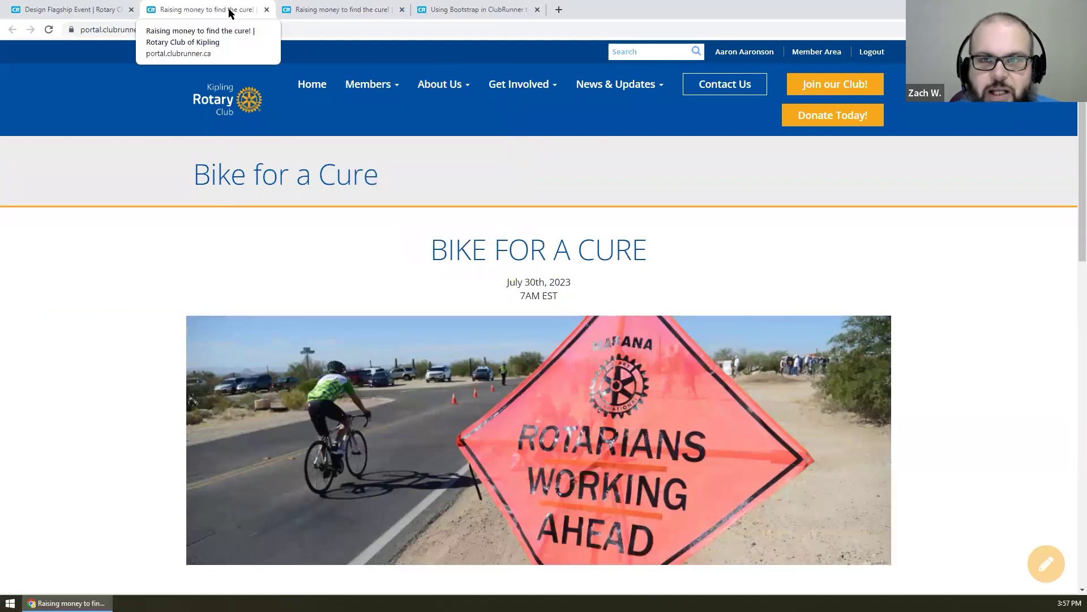
left_click_drag(402, 177, 188, 182)
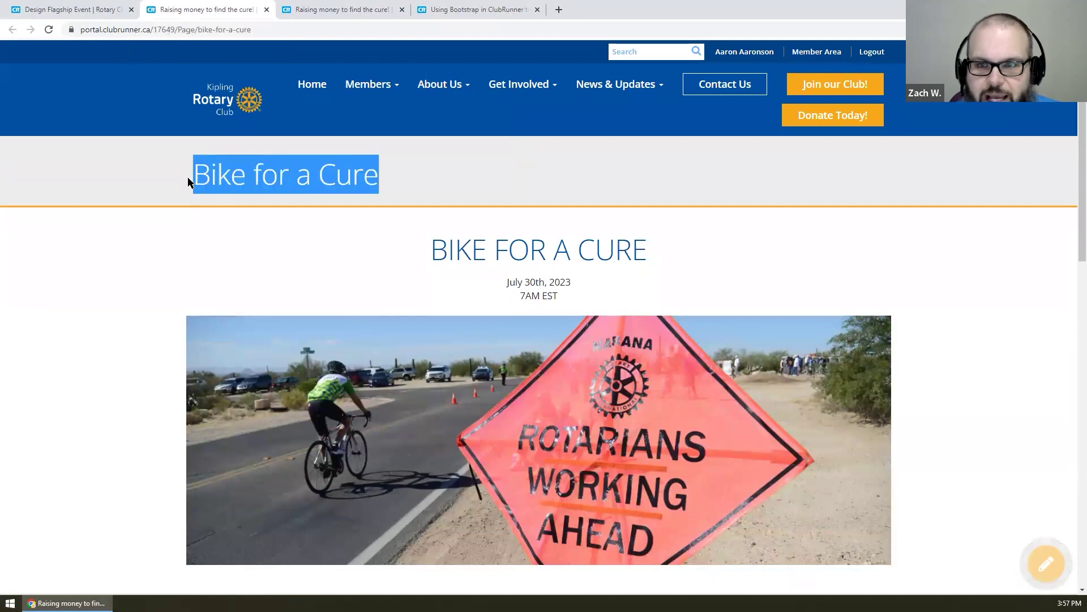
scroll(190, 181, "down", 10)
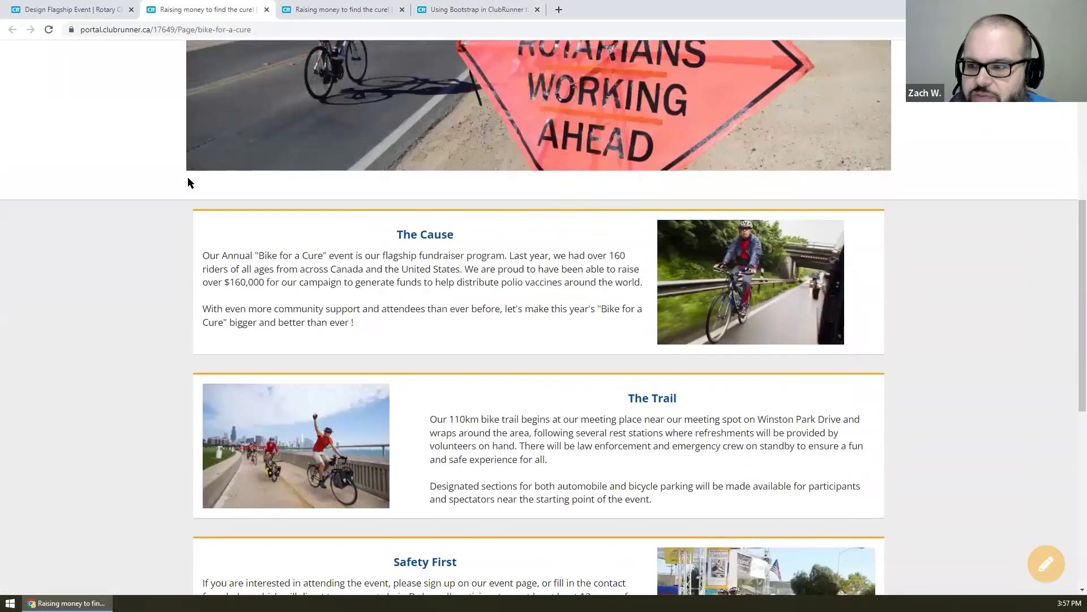
scroll(188, 177, "down", 4)
scroll(188, 177, "up", 6)
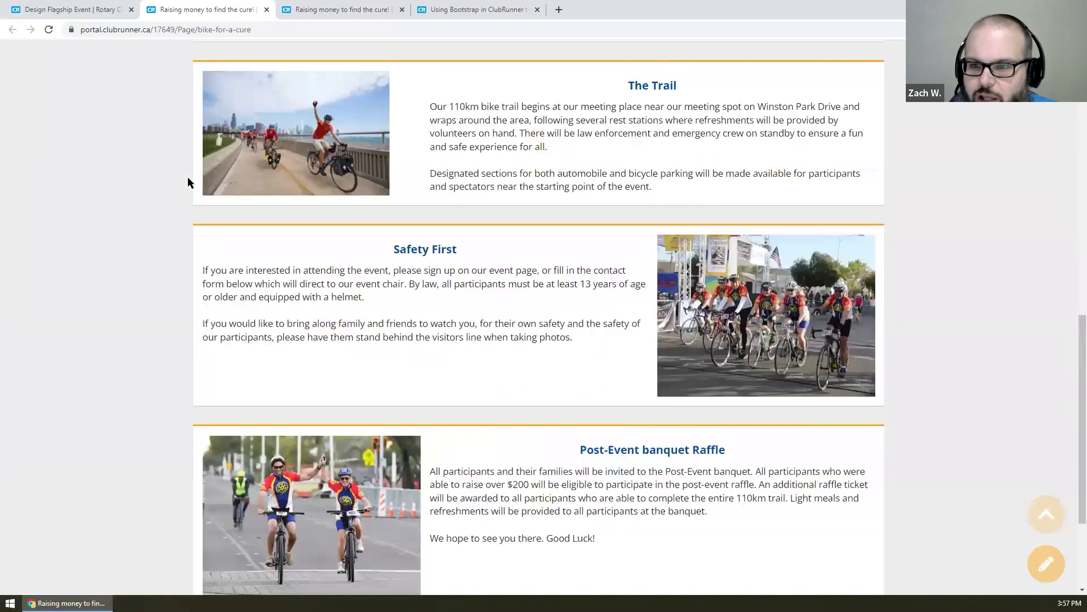
scroll(188, 181, "up", 9)
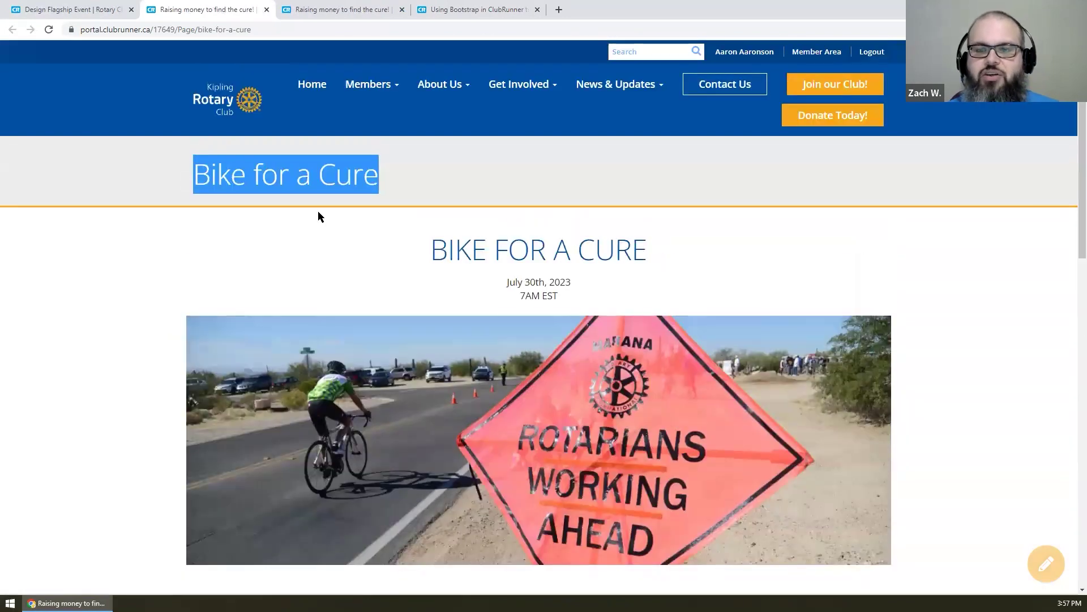
left_click(345, 216)
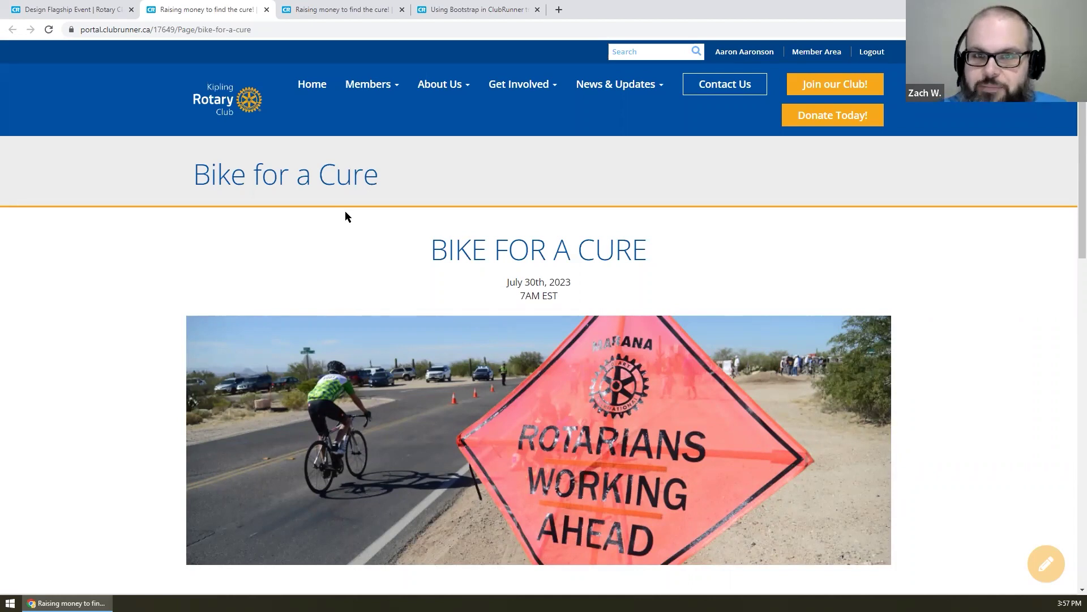
left_click(71, 8)
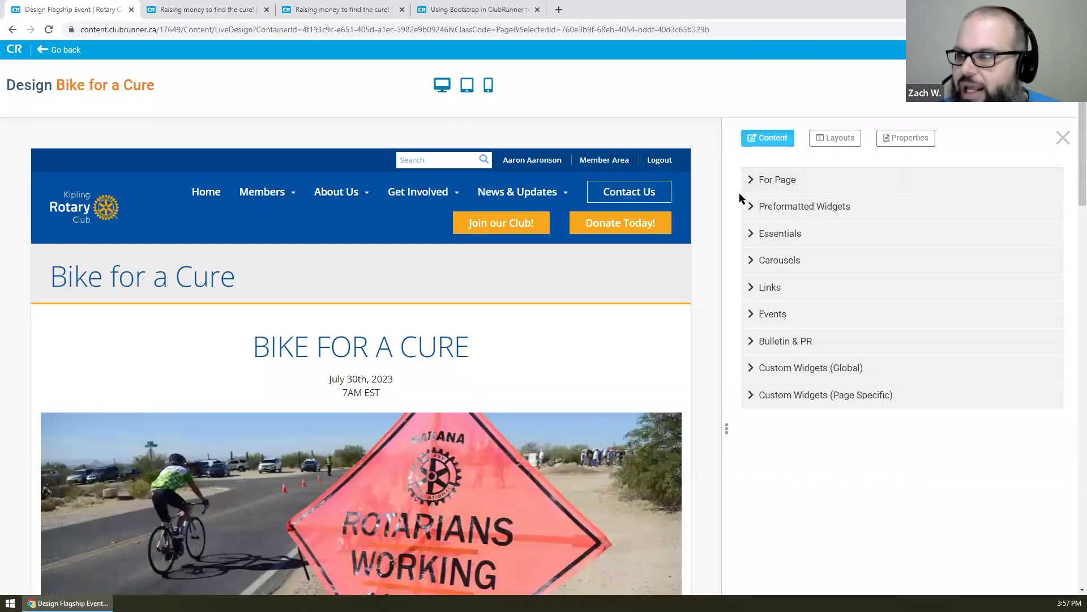
left_click(50, 50)
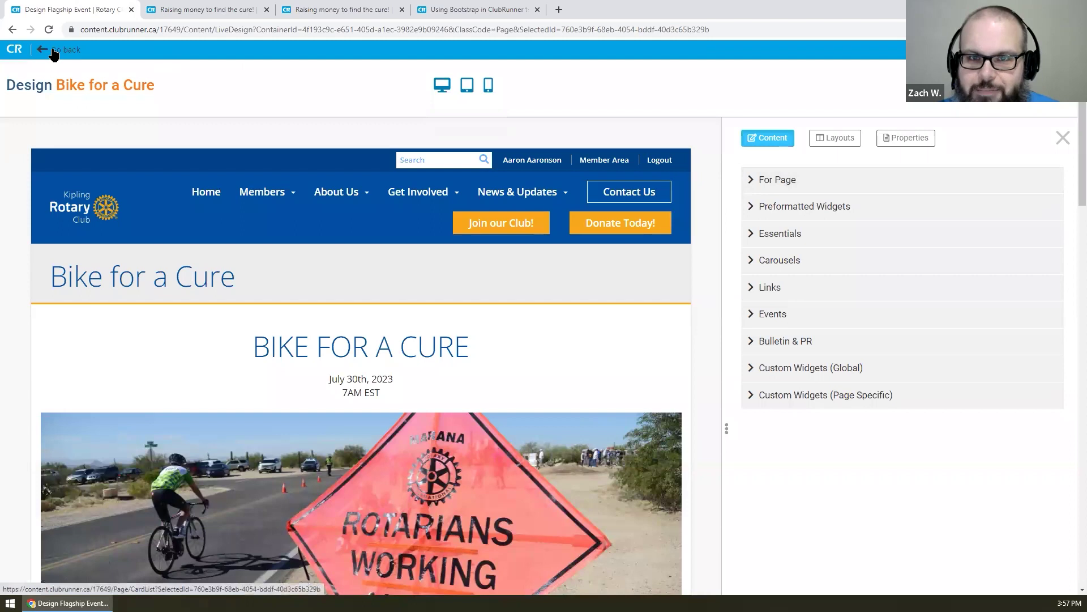
scroll(437, 161, "down", 2)
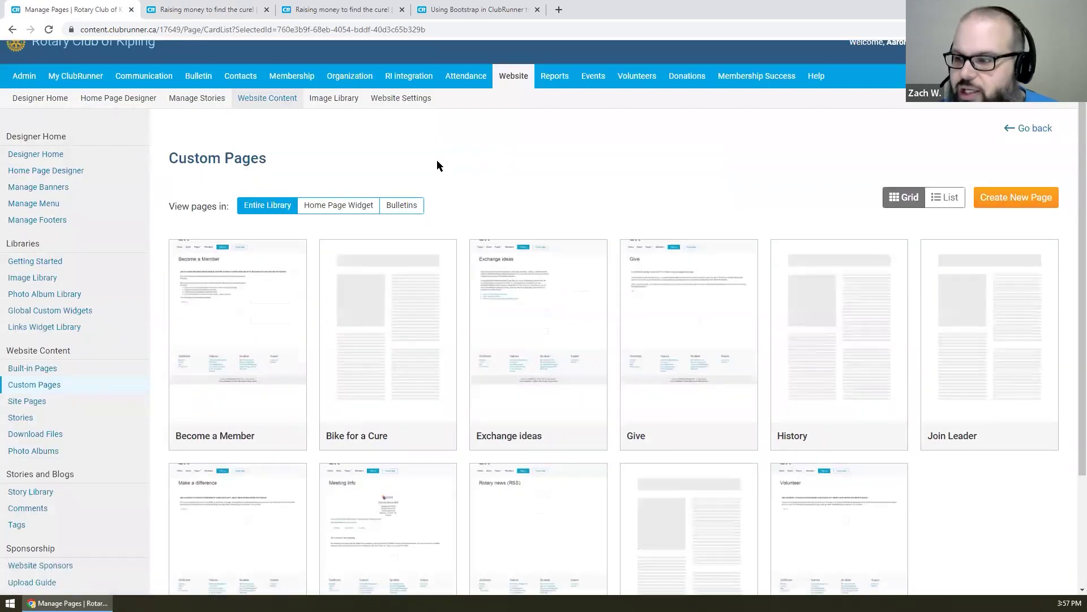
right_click(516, 79)
left_click(515, 60)
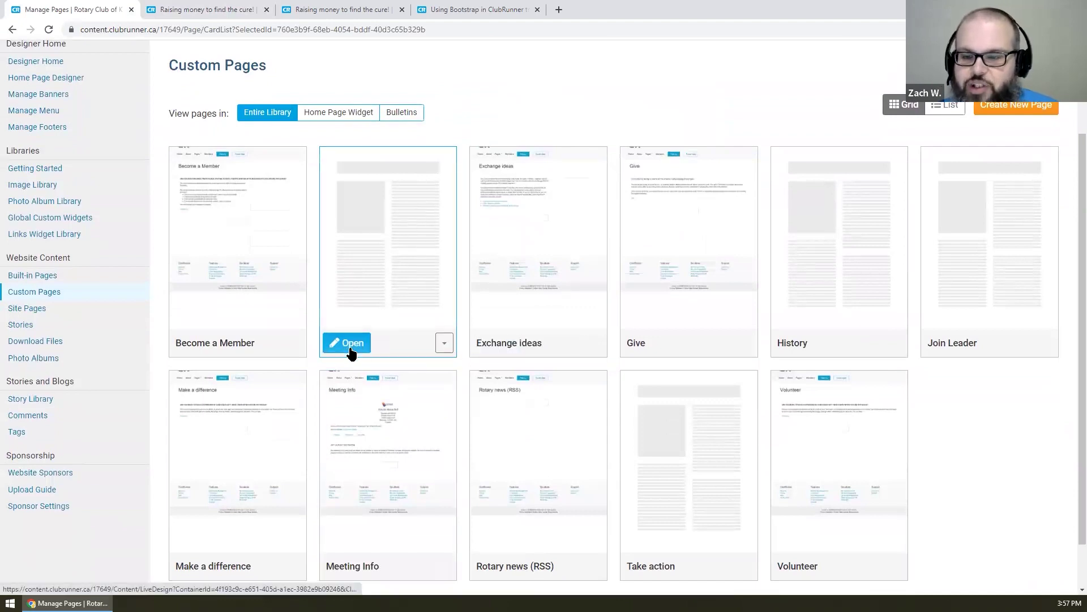
left_click(351, 345)
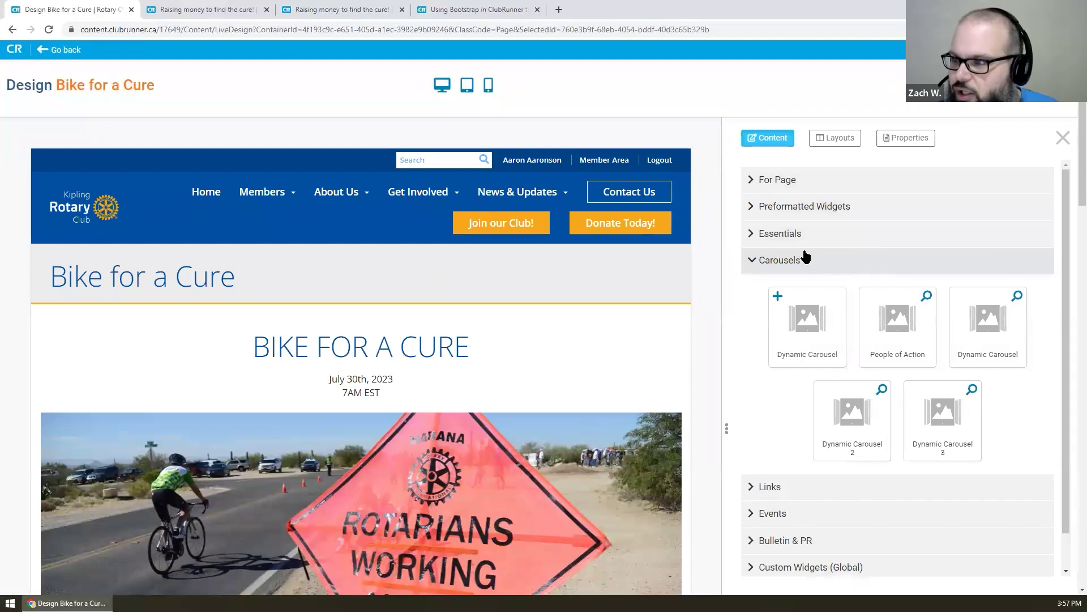
- Rename the page 'Bike for a Cure 2023', update its permalink, save, and return to Custom Pages
left_click(929, 136)
left_click(878, 195)
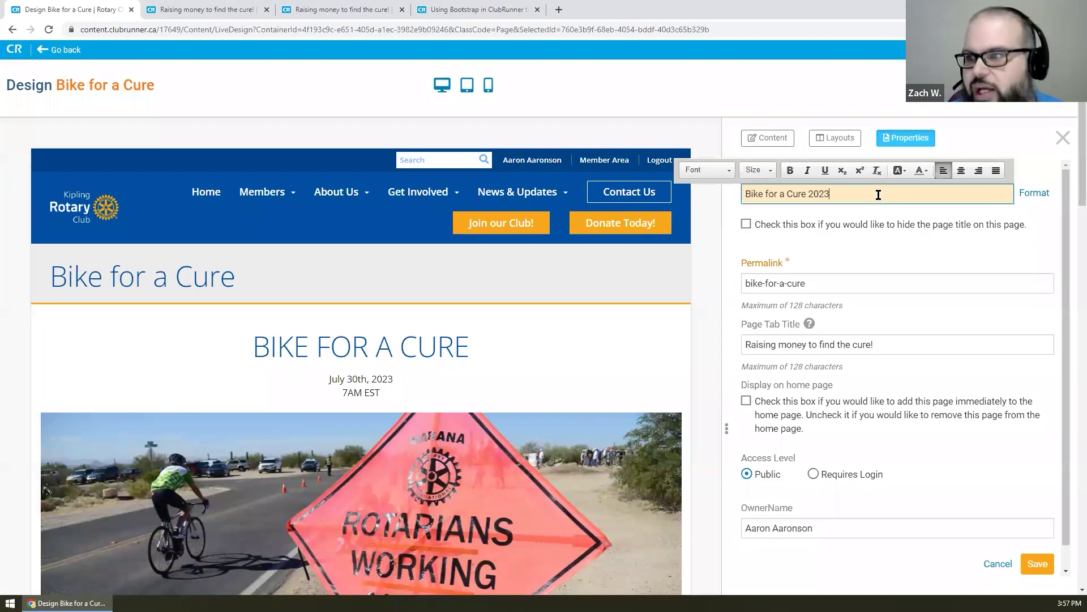
left_click(872, 249)
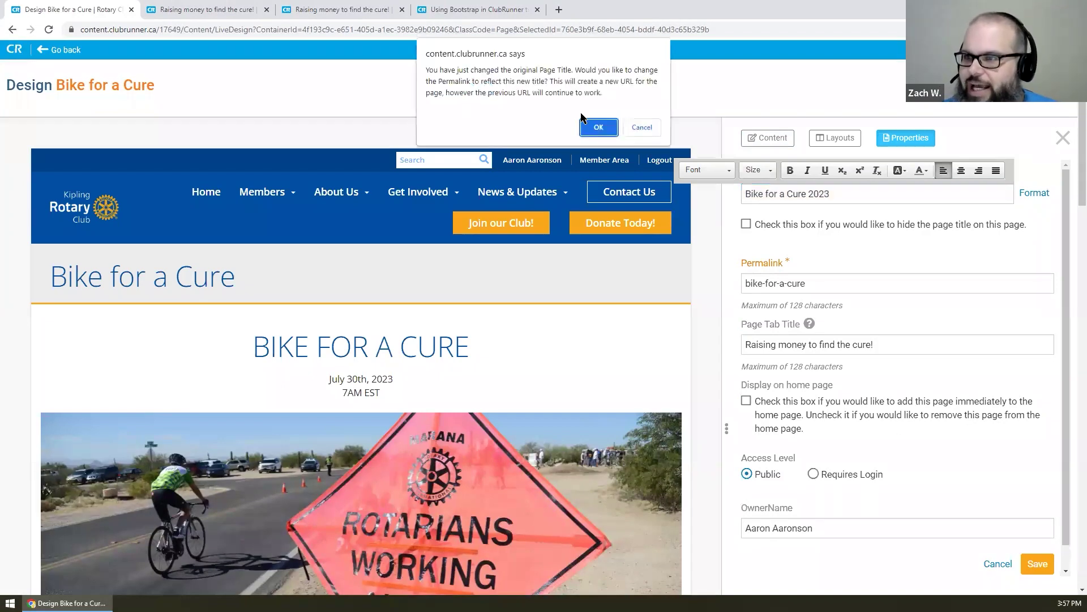
left_click(589, 131)
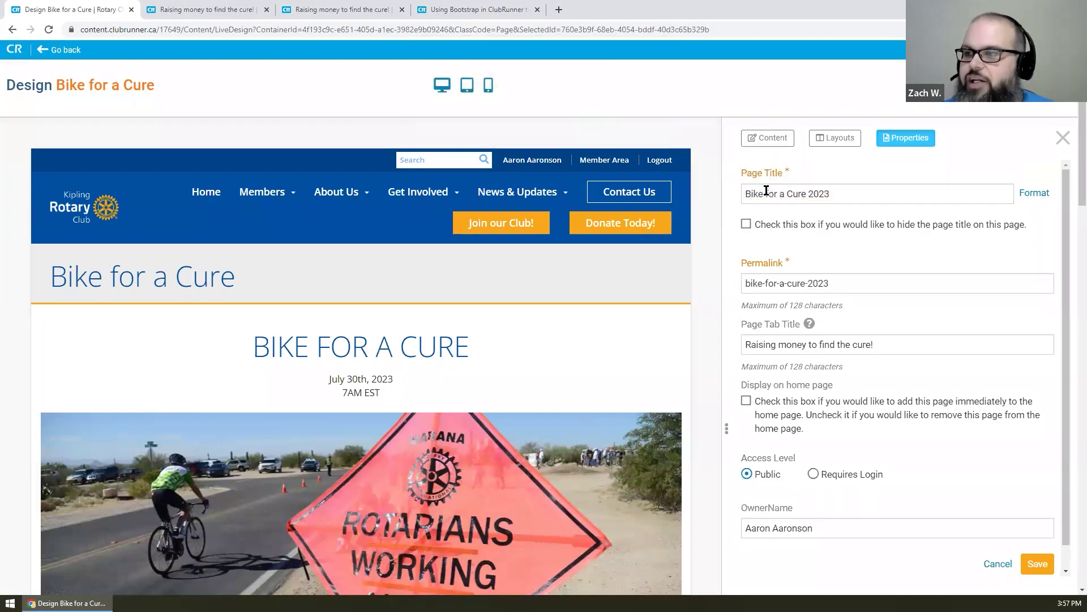
left_click_drag(747, 198, 846, 200)
left_click(868, 260)
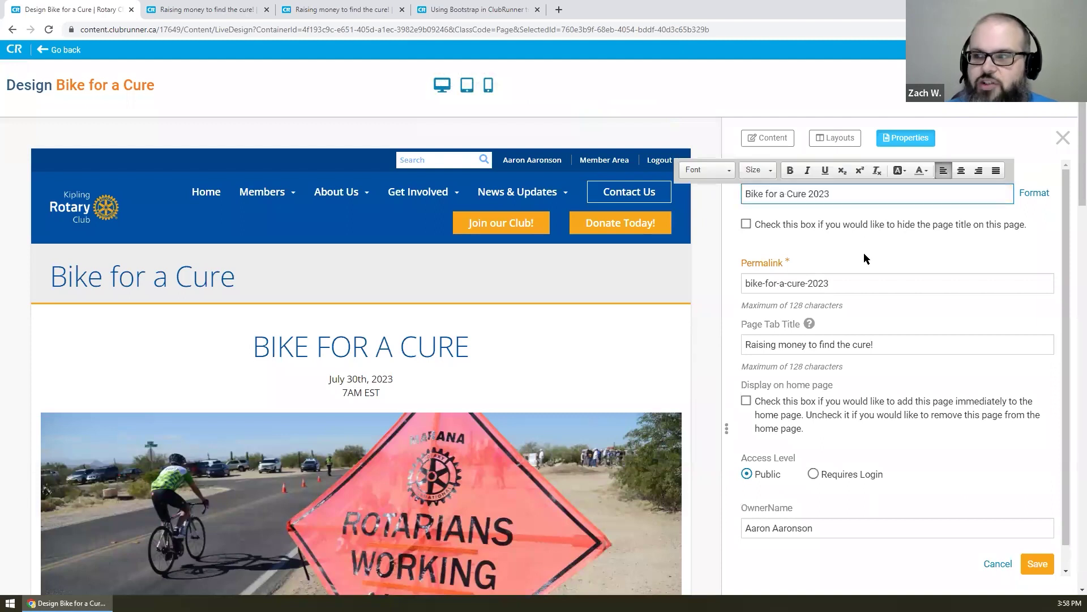
left_click(1038, 563)
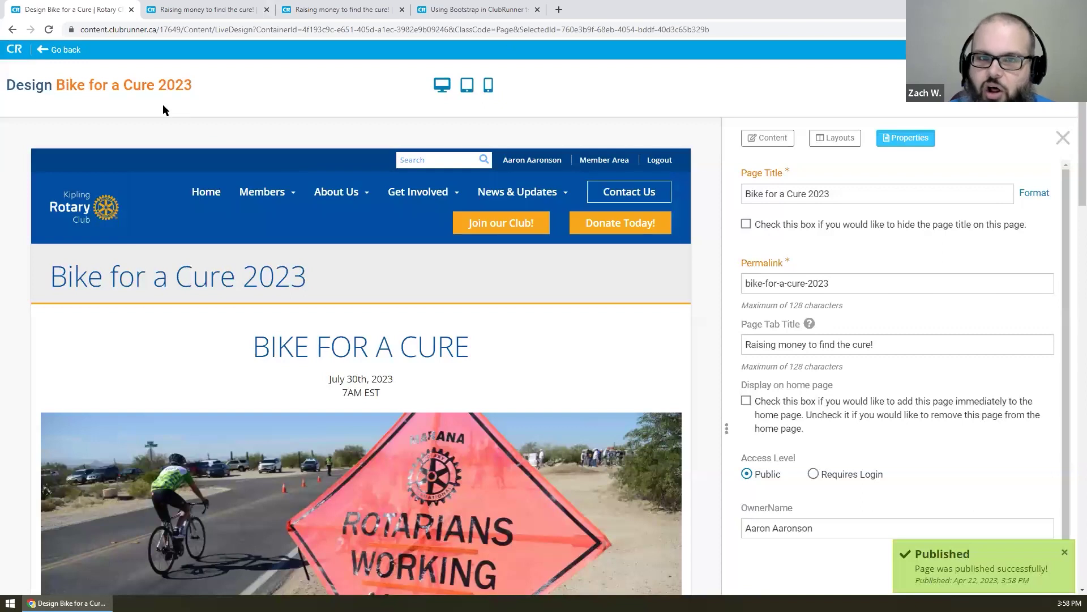
left_click(65, 49)
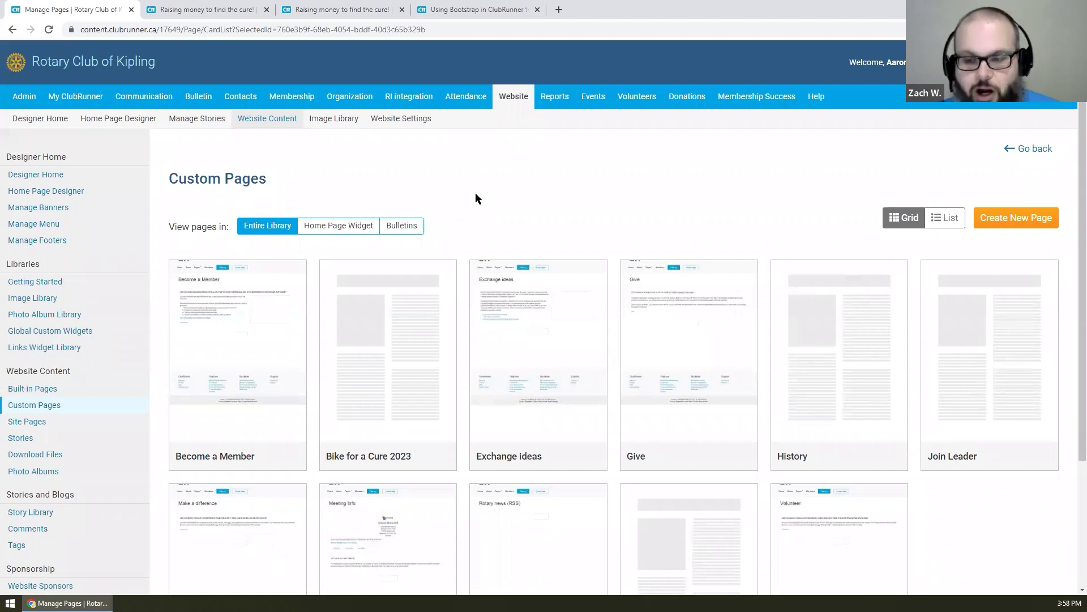
- Save the Bike for a Cure 2023 page as a template from its card menu and confirm
mouse_move(440, 453)
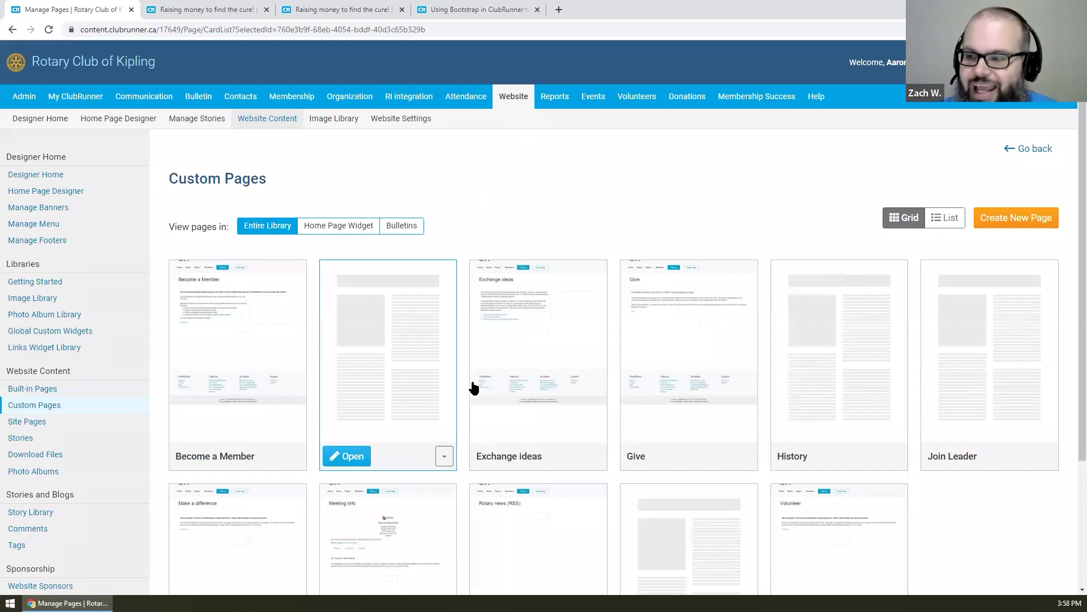
scroll(474, 387, "down", 1)
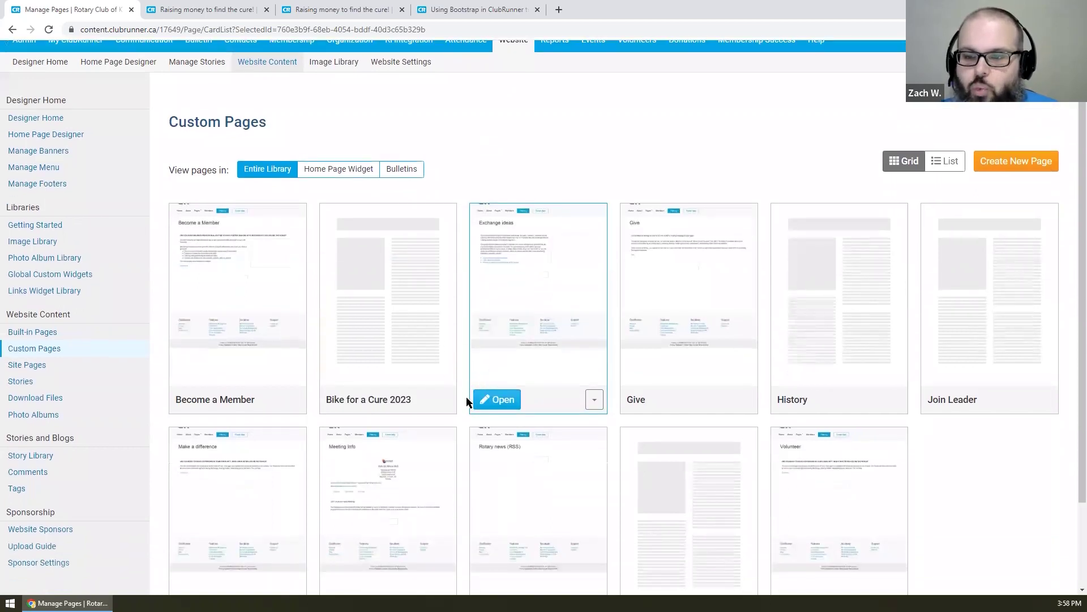
left_click(444, 400)
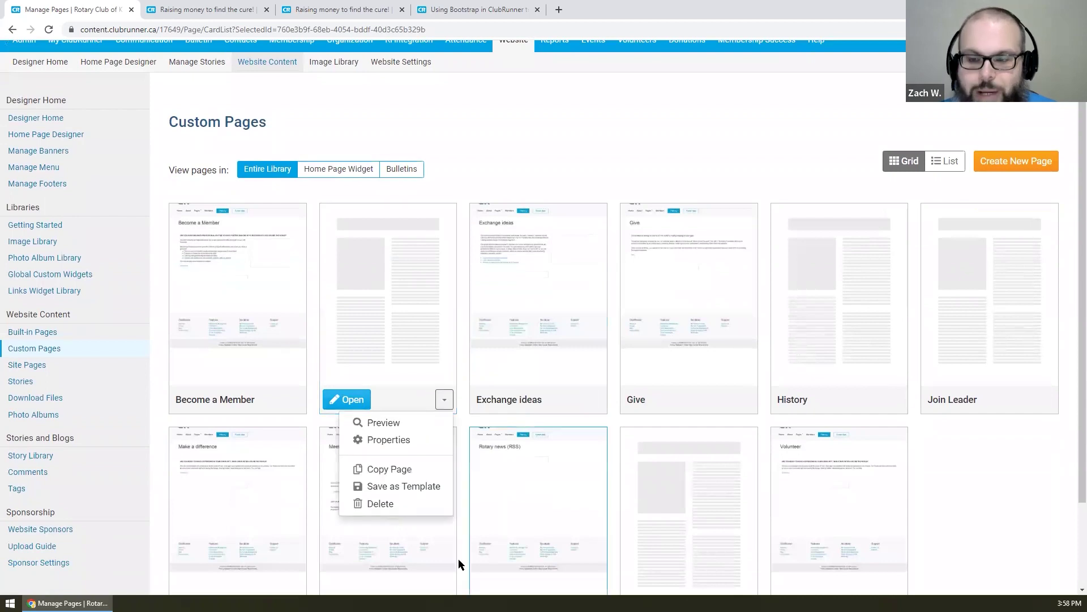
left_click(410, 493)
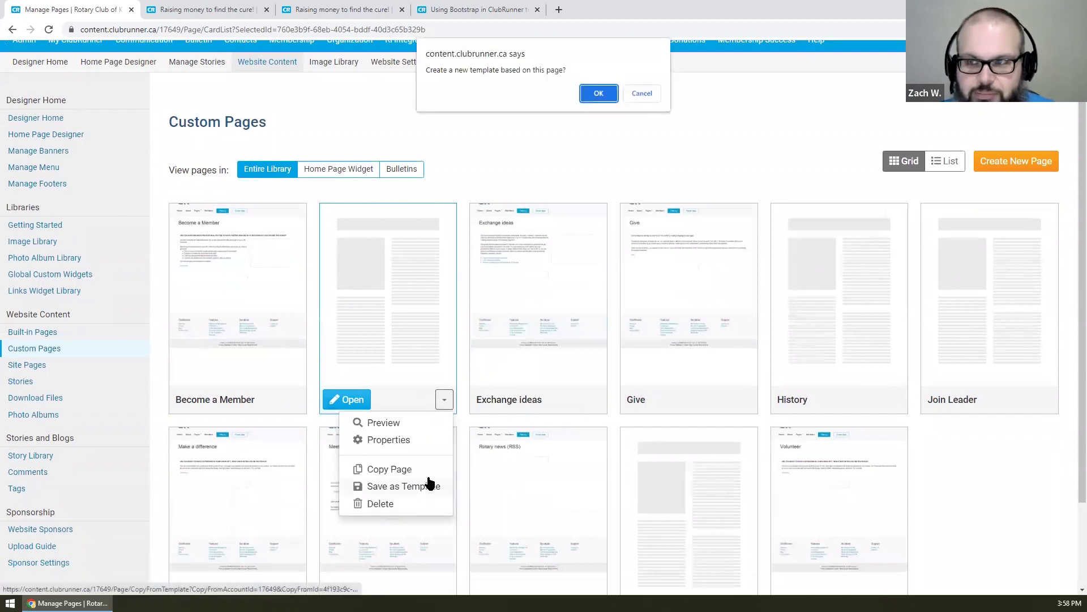
left_click(592, 94)
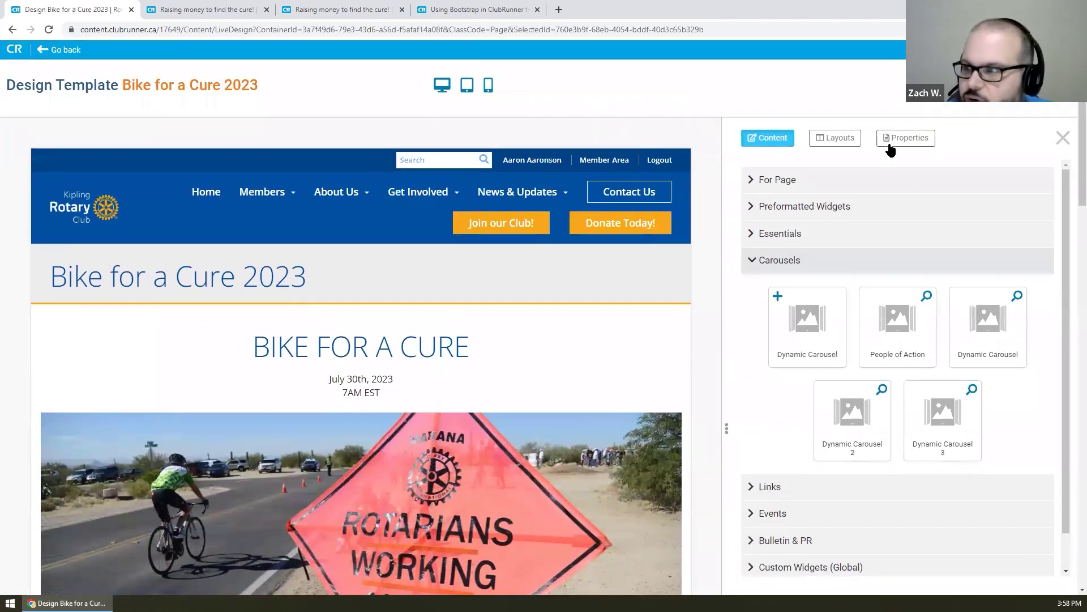
- Retitle the template 'Bike for a Cure Template' with permalink bike-for-a-cure-template, save, and go back
left_click(890, 146)
left_click(846, 195)
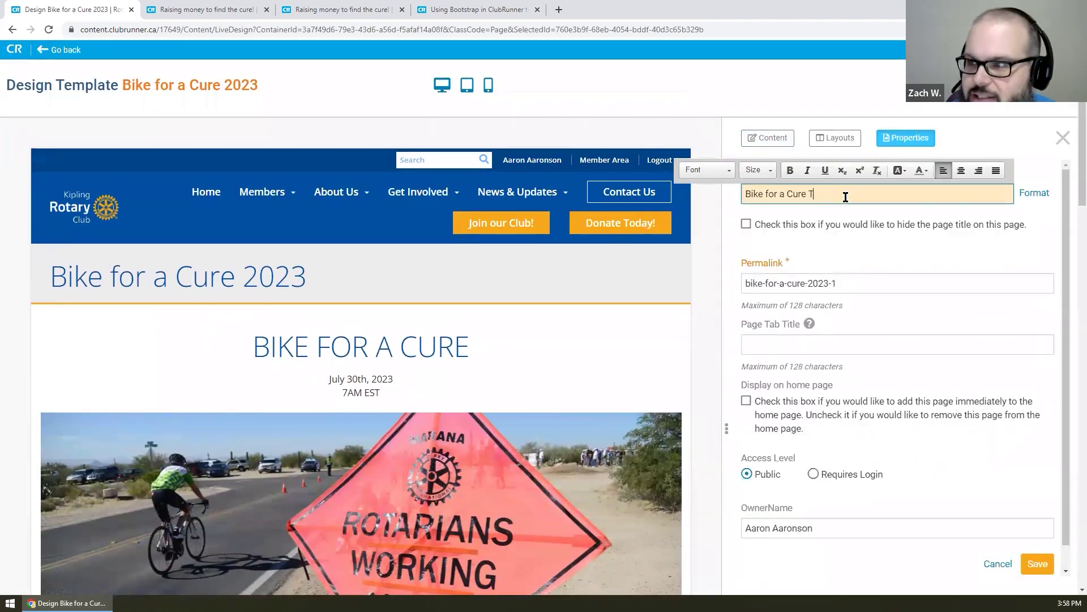
left_click(855, 248)
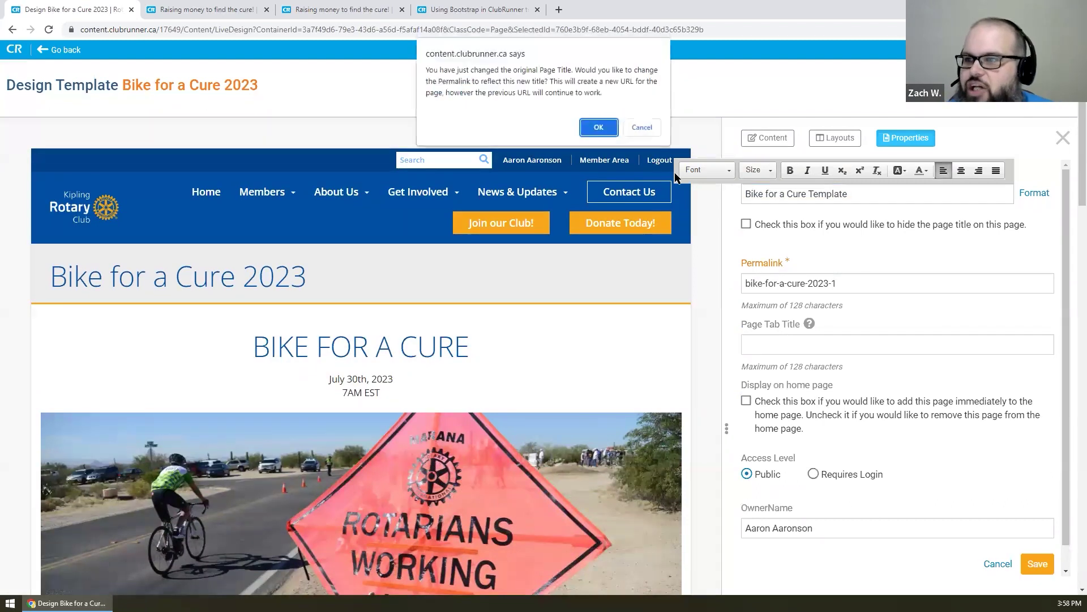
left_click(599, 127)
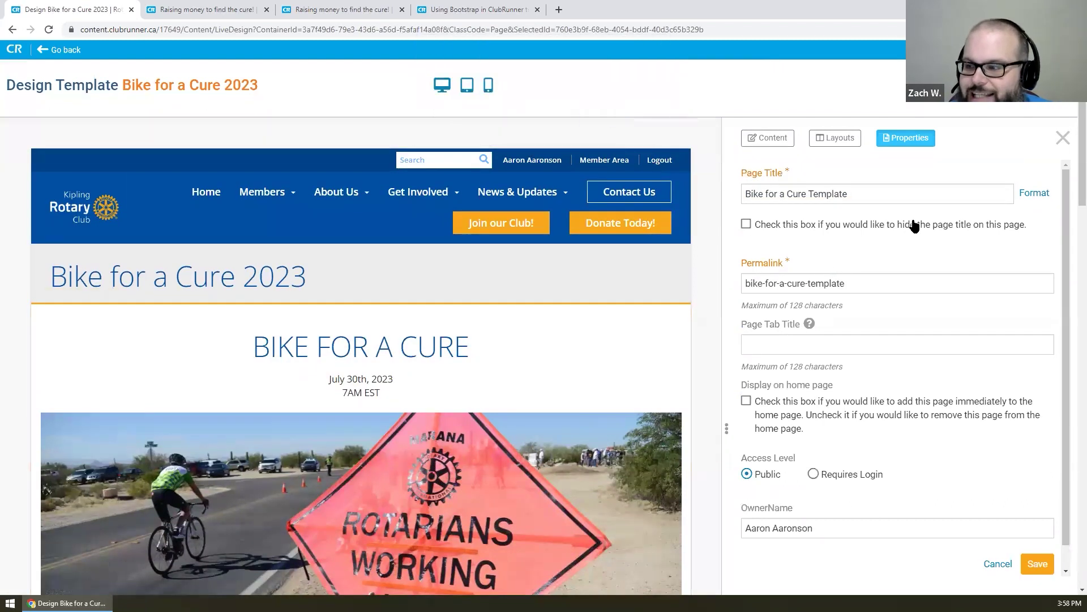
left_click(1038, 563)
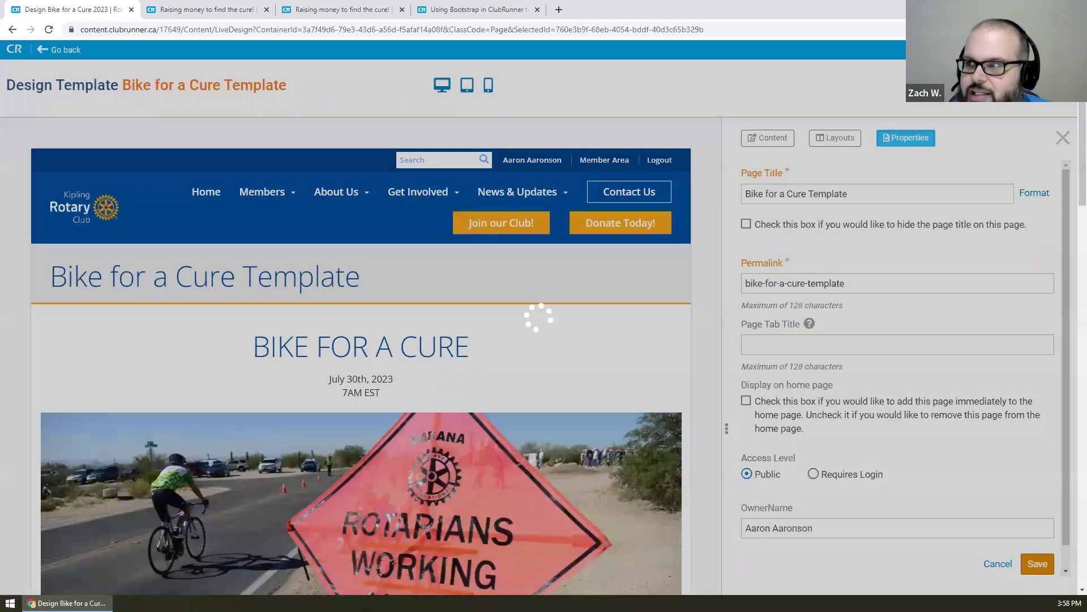
left_click(66, 50)
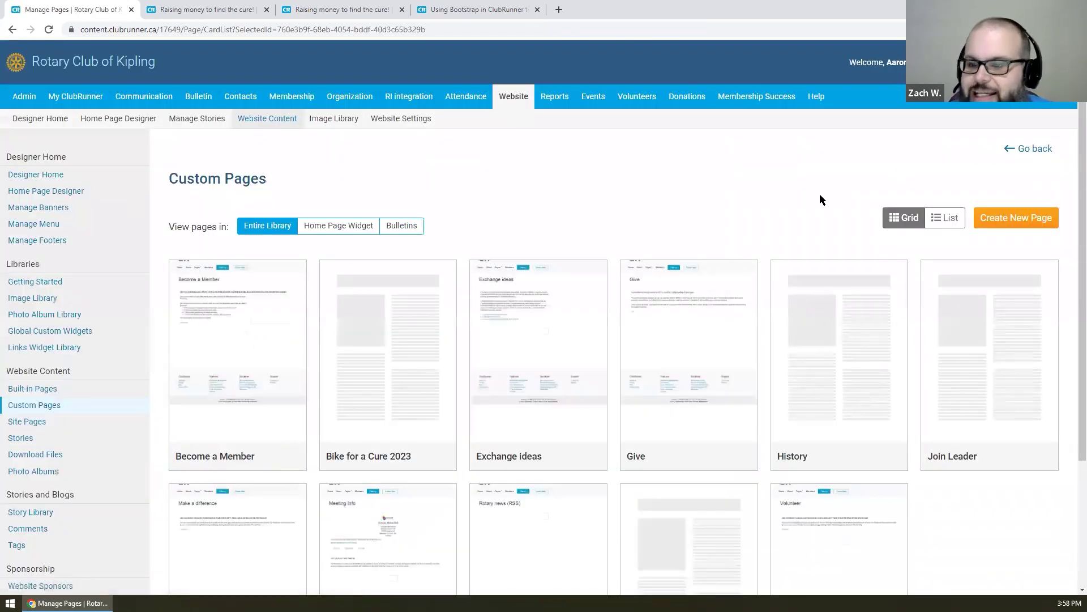
- Create a new custom page from Bike for a Cure Template under My Templates
left_click(1041, 222)
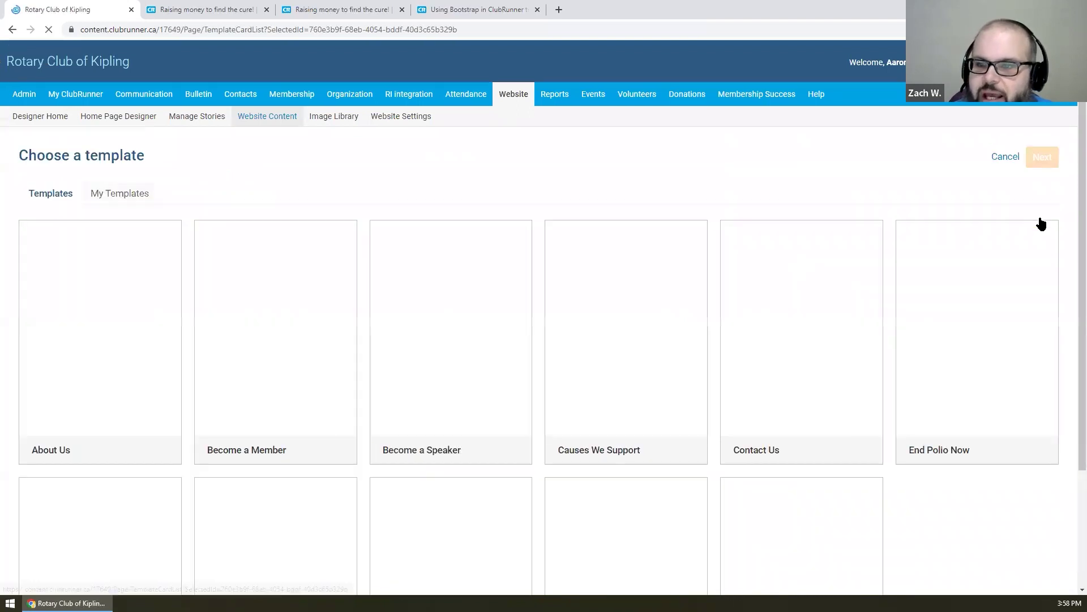
left_click(108, 196)
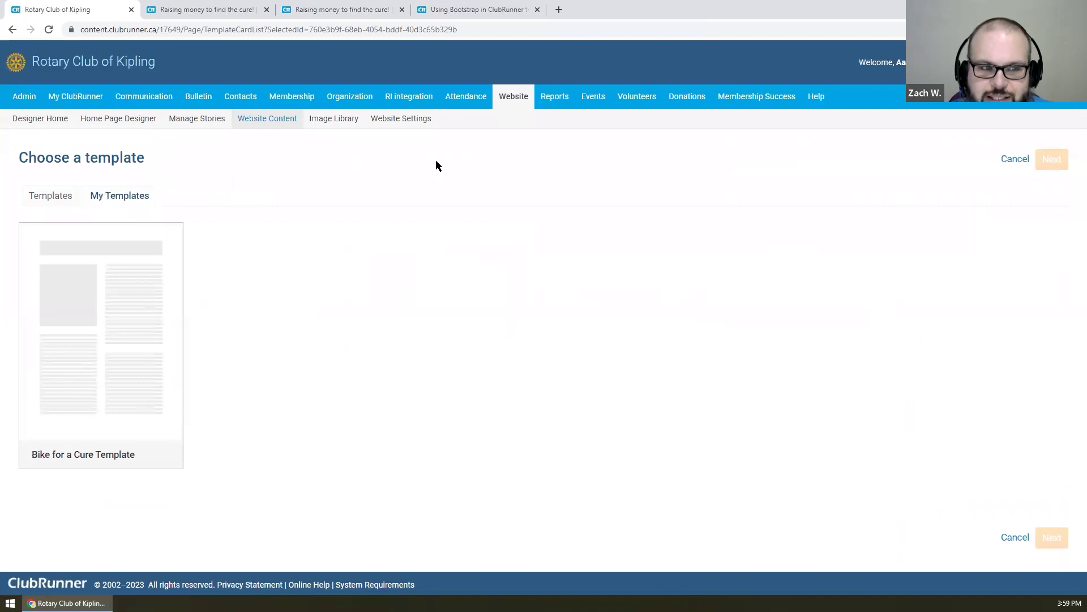
mouse_move(131, 293)
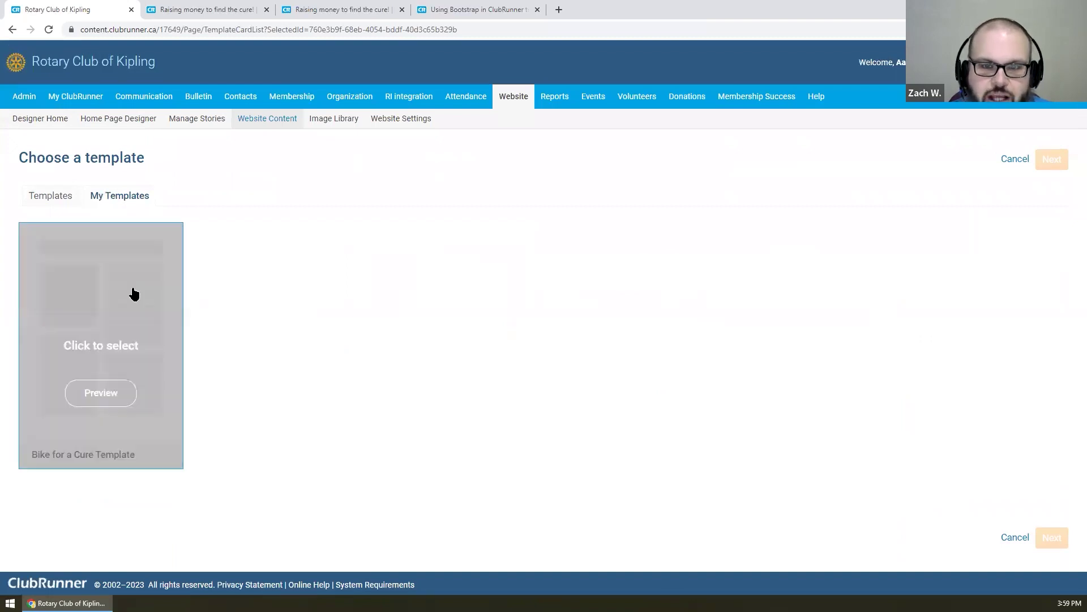
left_click(175, 320)
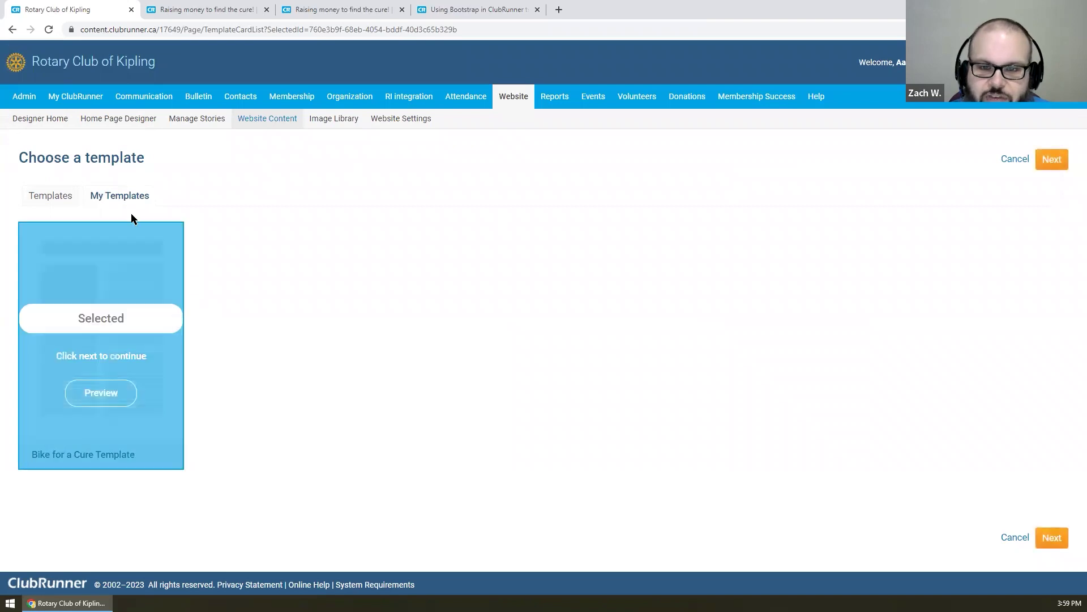
left_click(1041, 163)
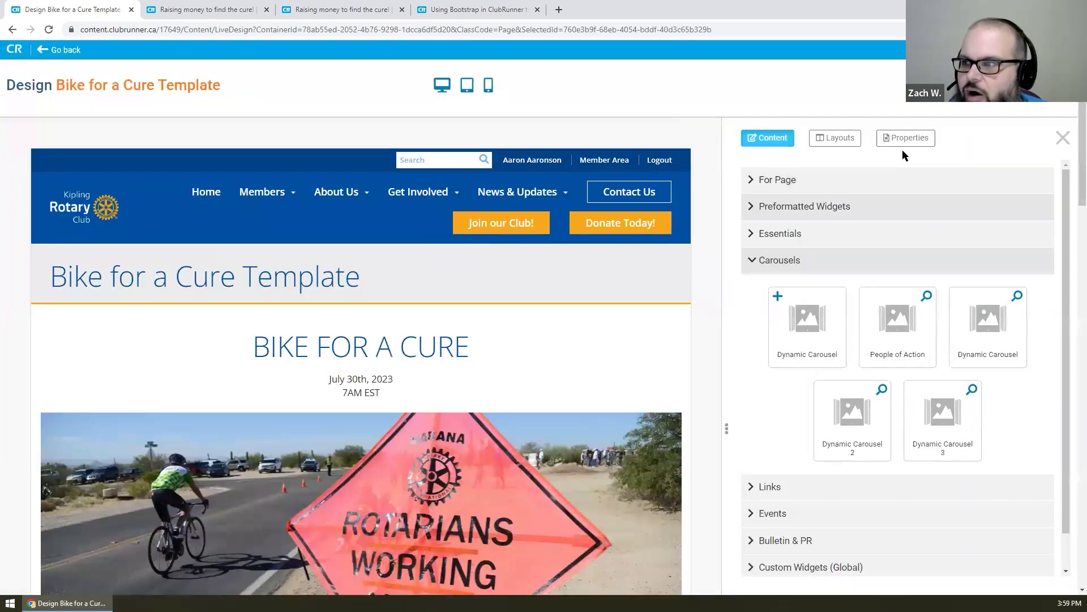
- Retitle the new page 'Bike for a Cure 2024' with permalink bike-for-a-cure-2024, save, and go back
left_click(905, 138)
left_click(895, 195)
triple_click(837, 195)
left_click_drag(813, 193, 1071, 201)
type("2024")
key("Left")
key("Left")
key("Left")
key("Left")
key("BackSpace")
left_click(907, 249)
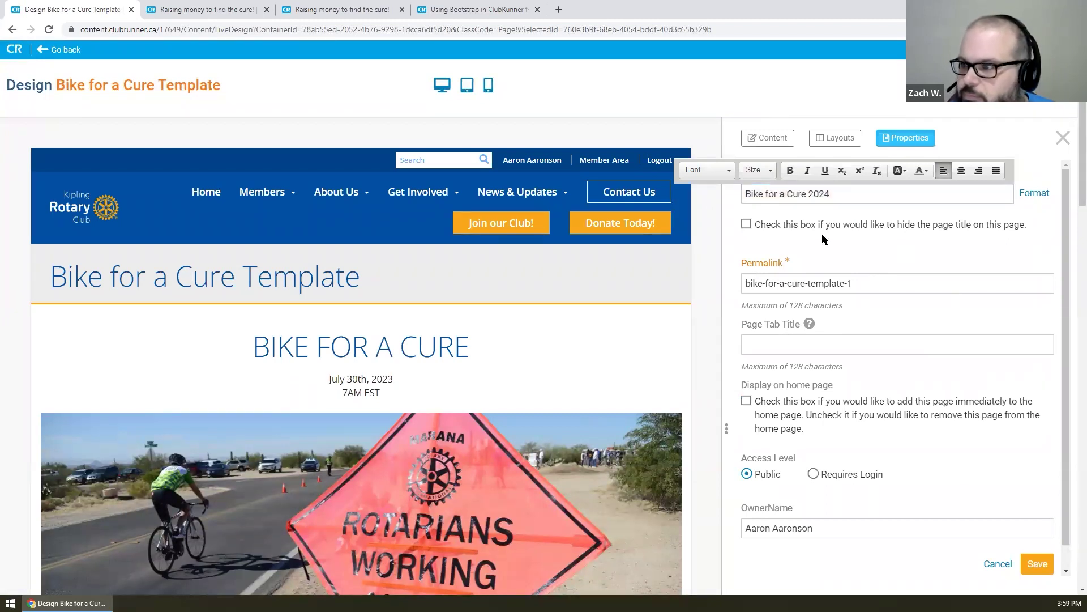
left_click(599, 126)
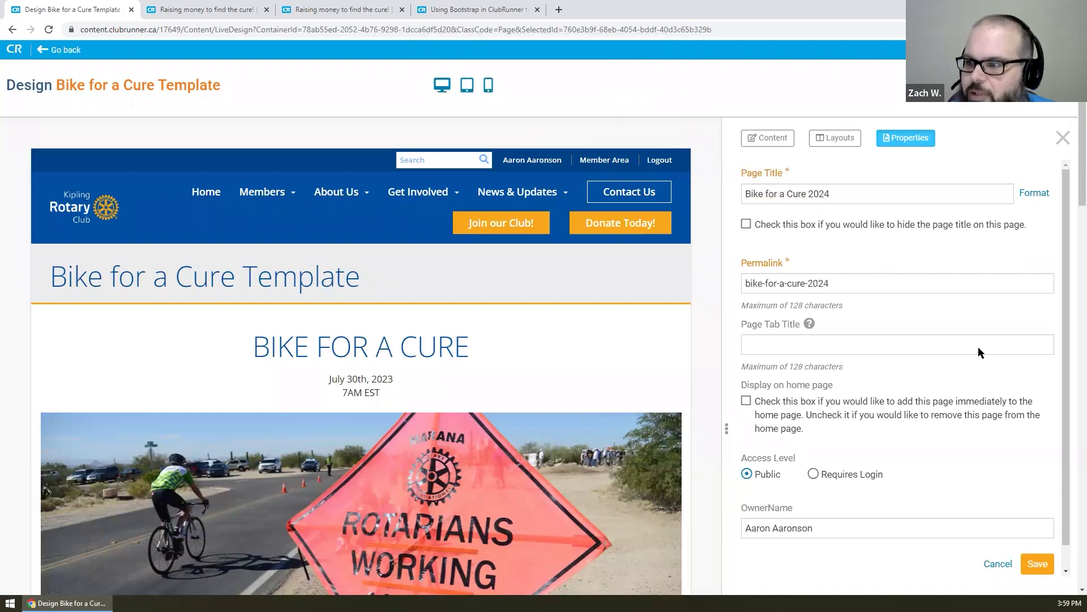
left_click(1038, 564)
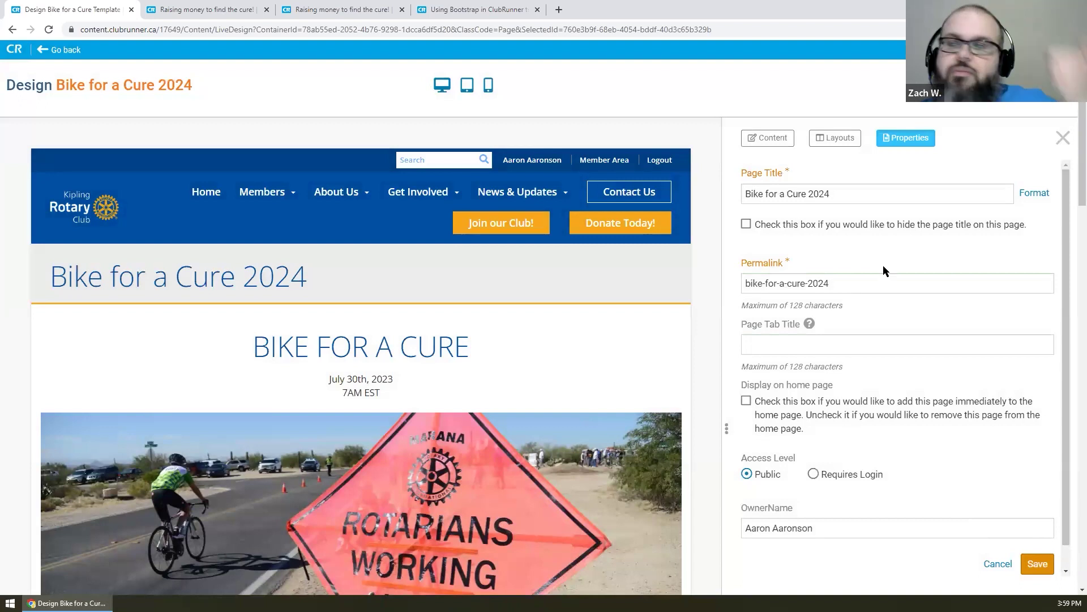
left_click(76, 50)
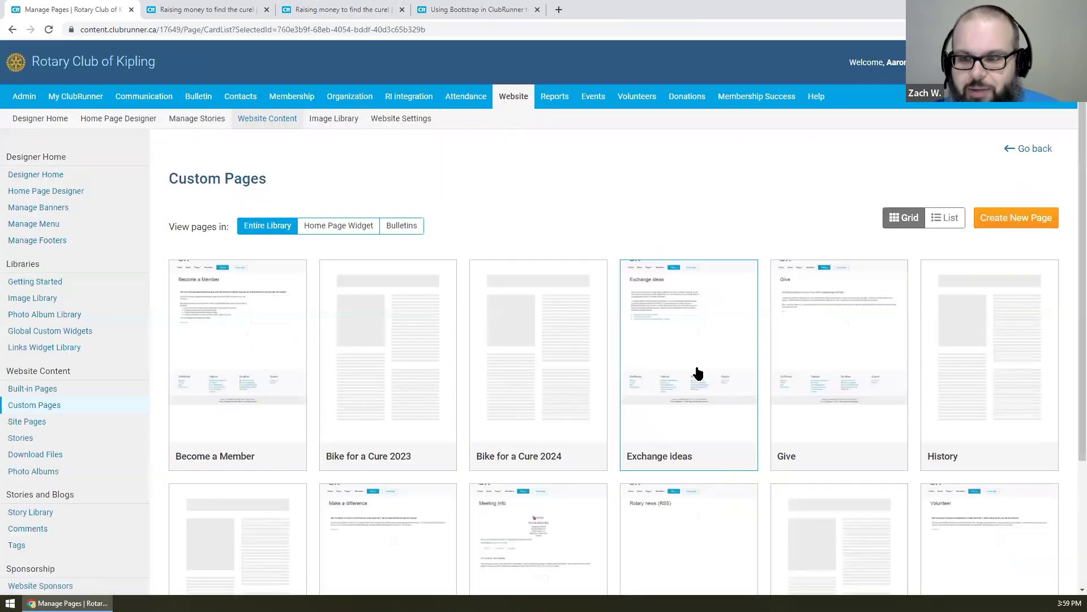
scroll(796, 527, "down", 2)
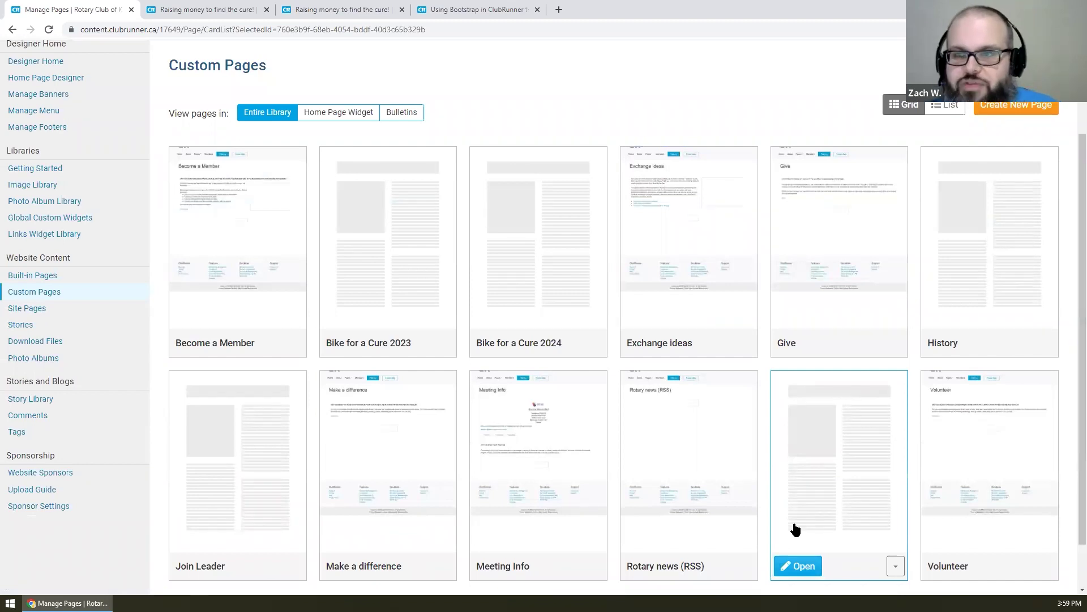
scroll(607, 303, "up", 2)
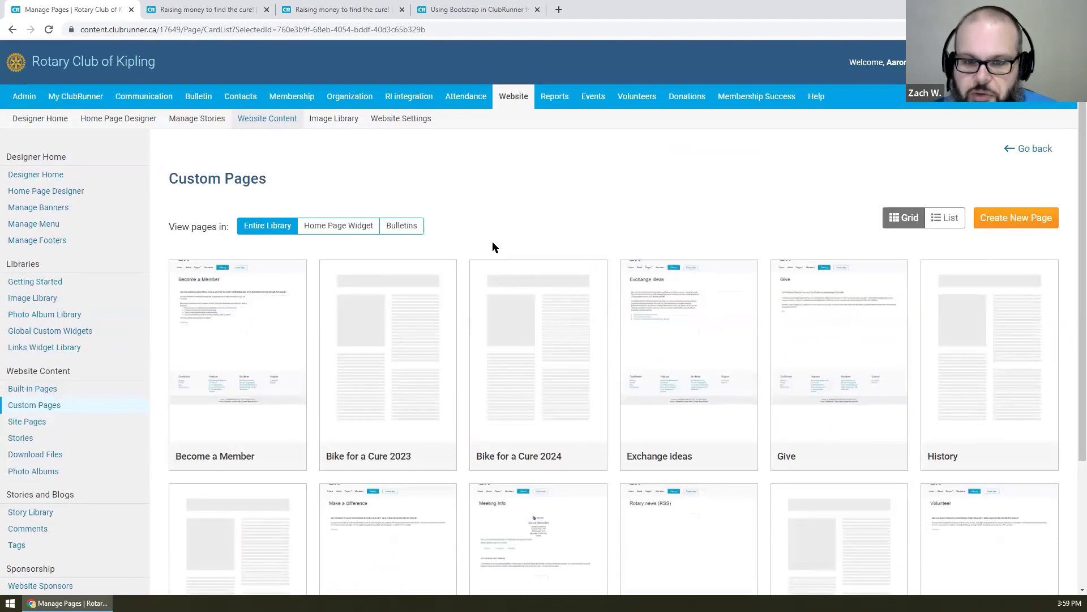
scroll(486, 243, "down", 3)
scroll(485, 243, "up", 3)
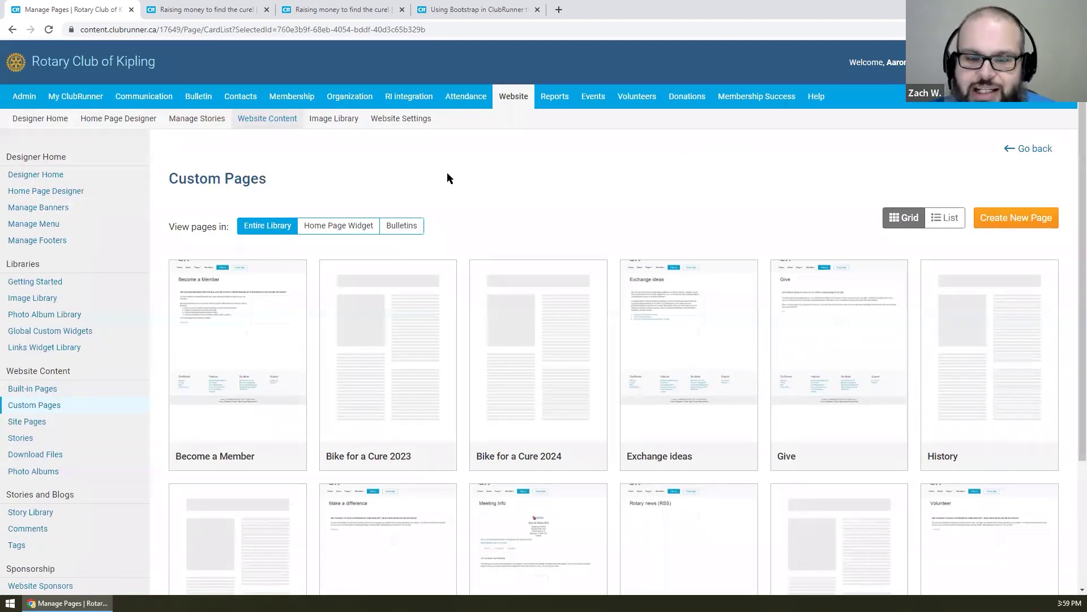
scroll(448, 174, "down", 1)
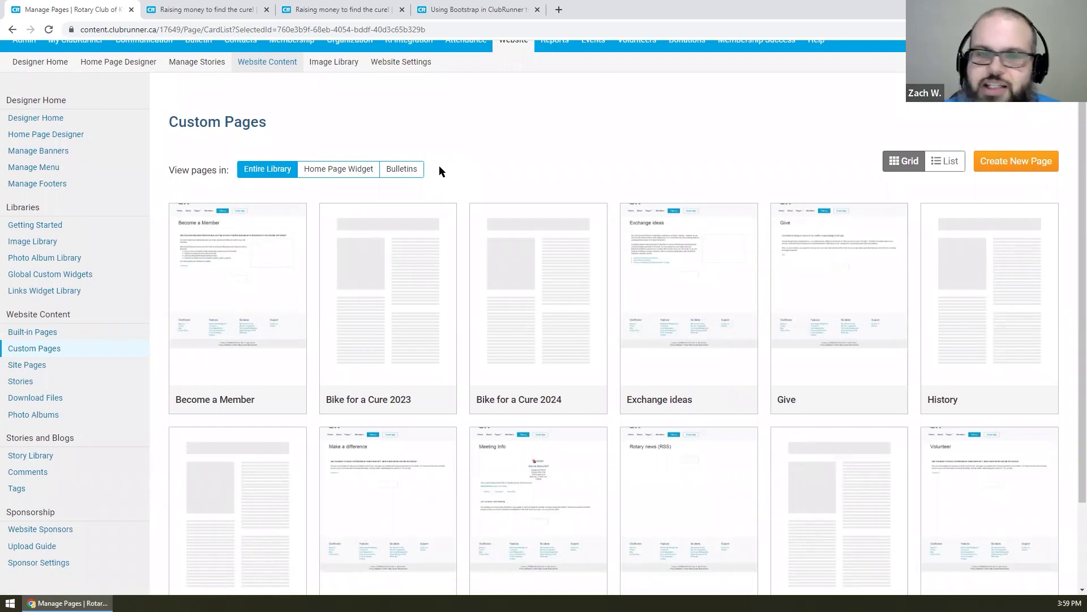
scroll(482, 170, "up", 1)
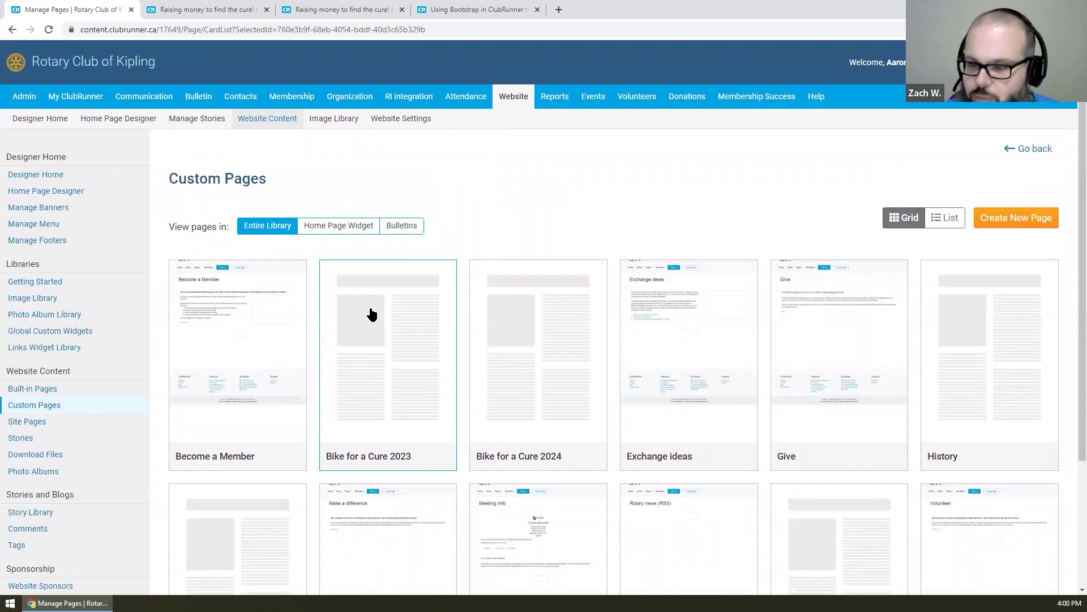
- Open the Bike for a Cure 2023 page in the editor and expand the Bulletin & PR widgets
left_click(357, 473)
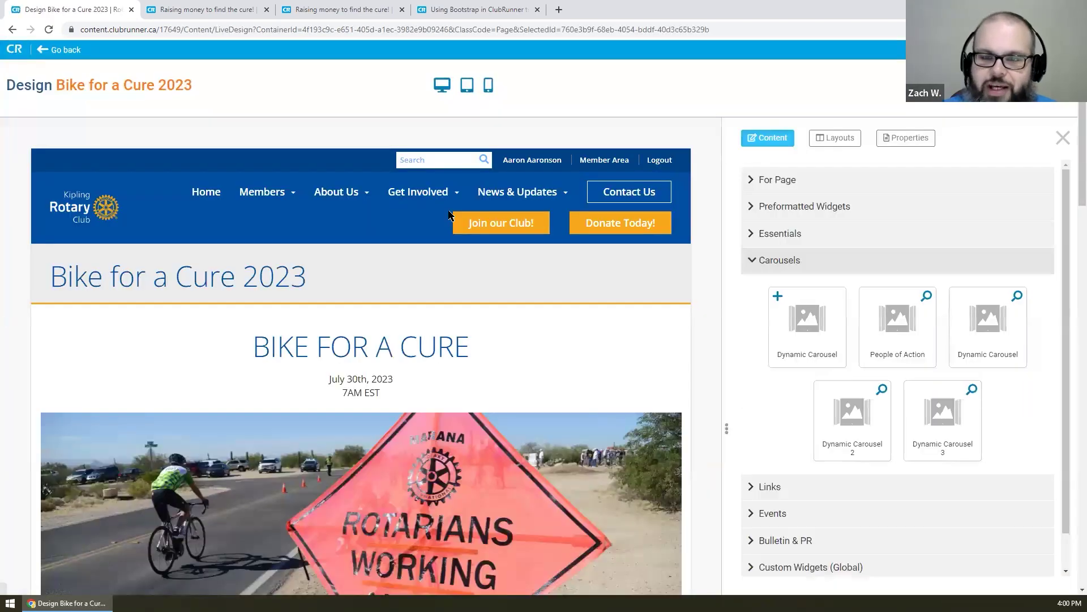
left_click(777, 262)
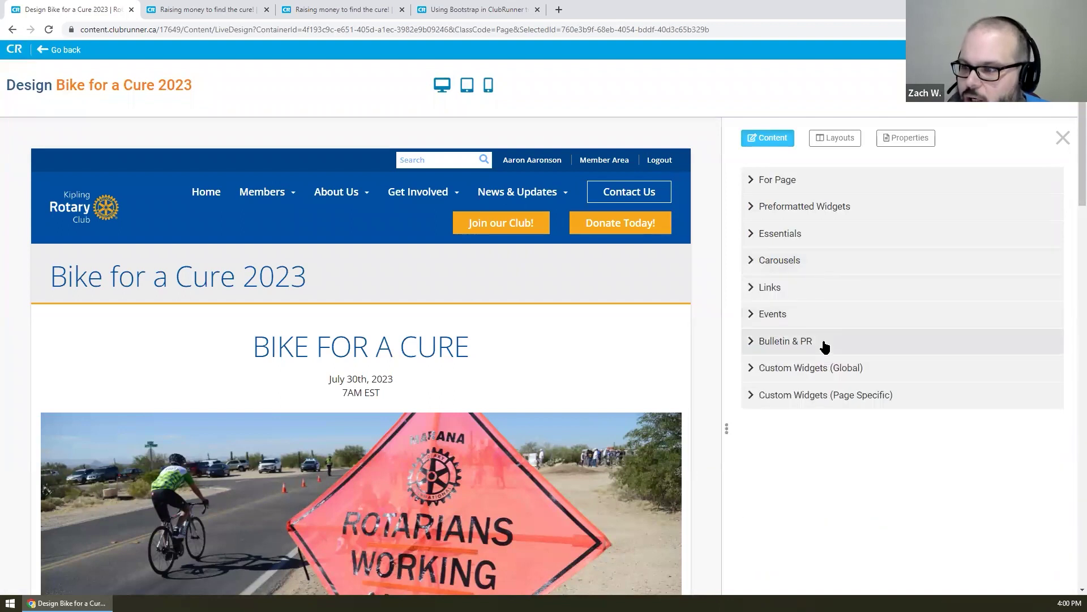
left_click(826, 344)
scroll(827, 316, "down", 3)
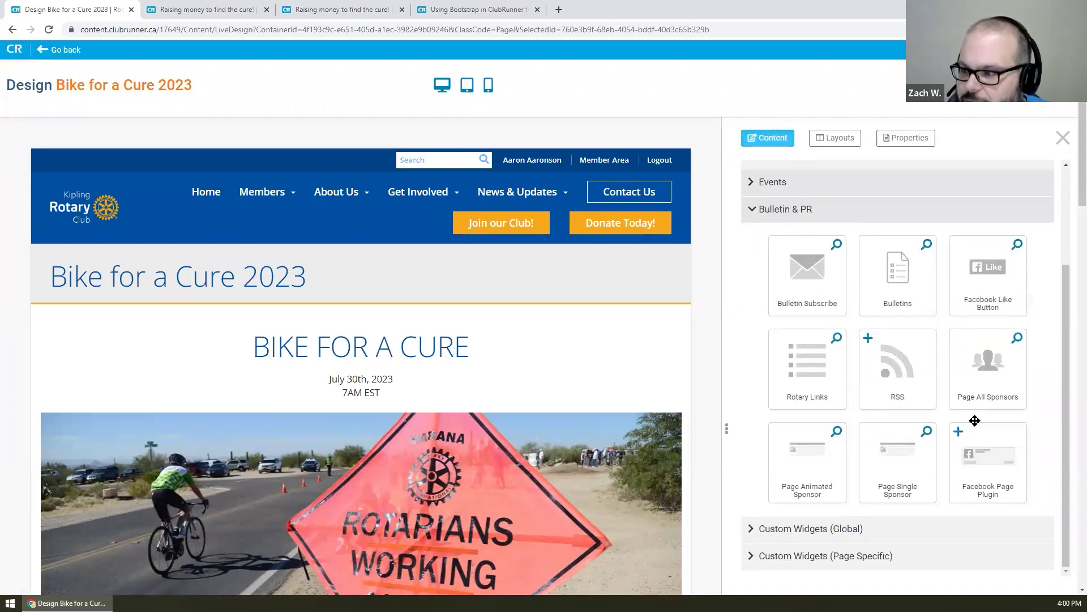
left_click_drag(989, 453, 498, 94)
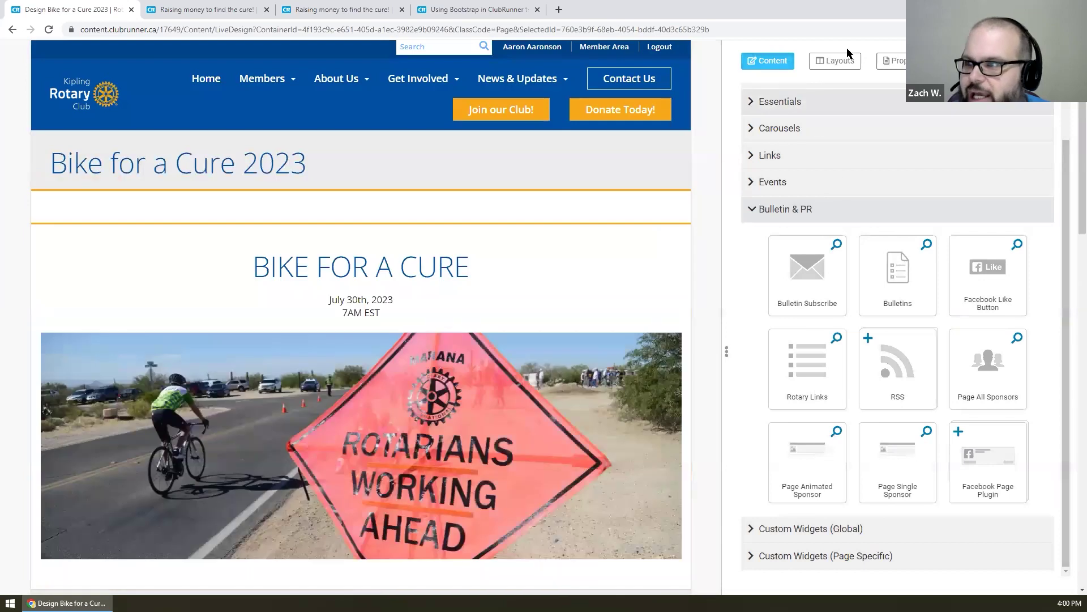
- Switch to the top band above left sidebar layout and open the sidebar Facebook widget's settings
left_click(850, 60)
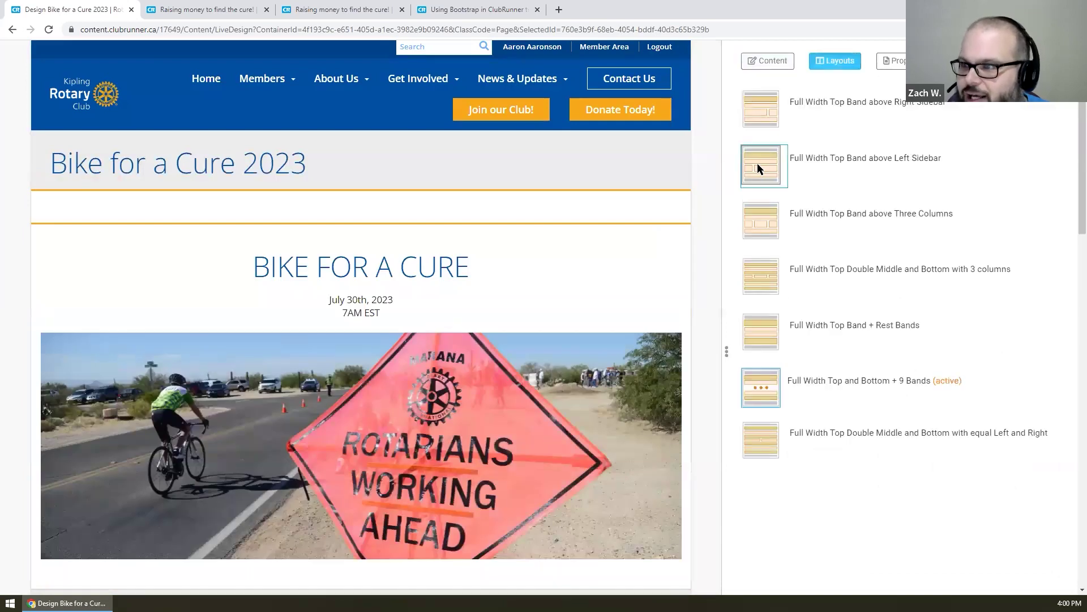
left_click(759, 168)
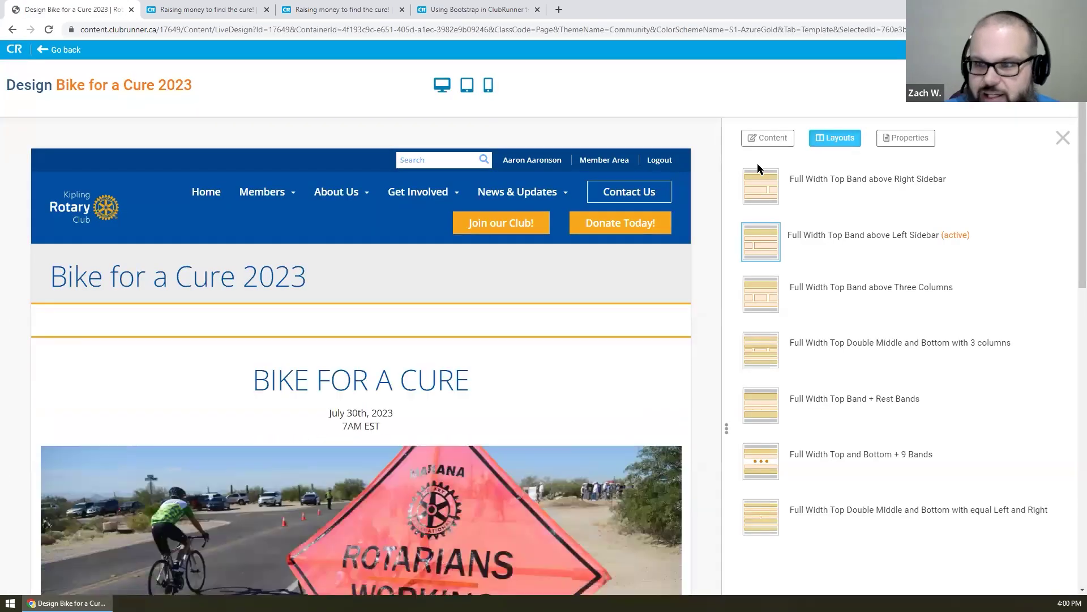
scroll(431, 276, "down", 2)
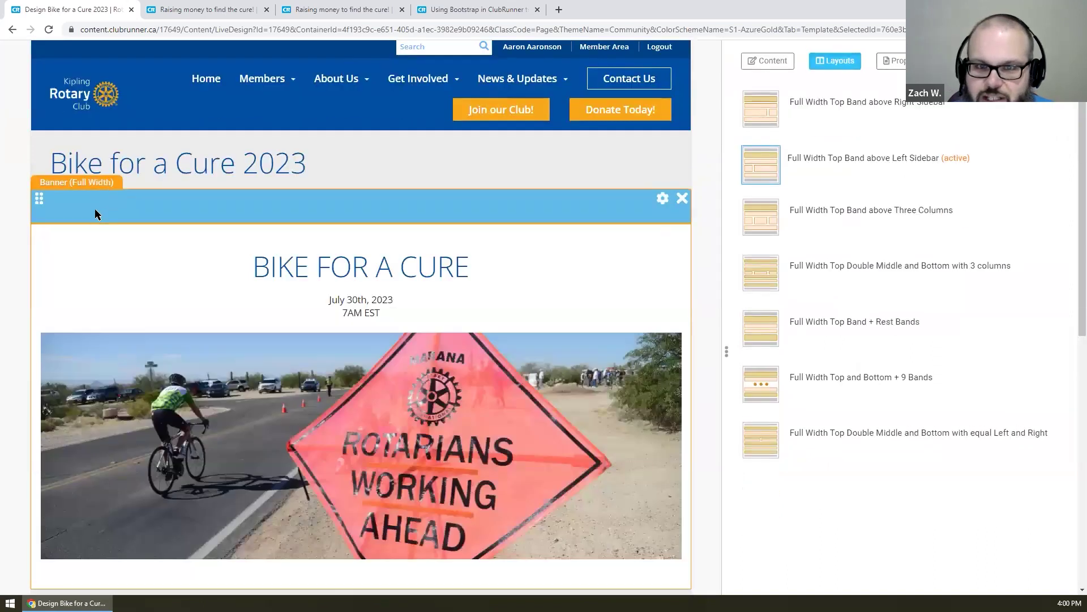
scroll(343, 374, "down", 2)
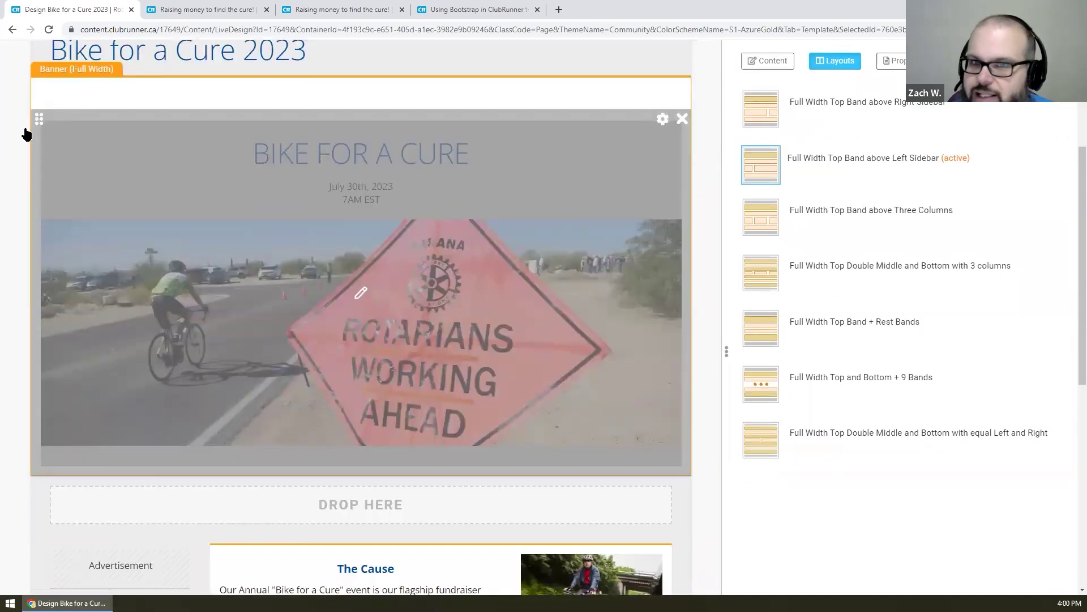
left_click_drag(42, 82, 71, 568)
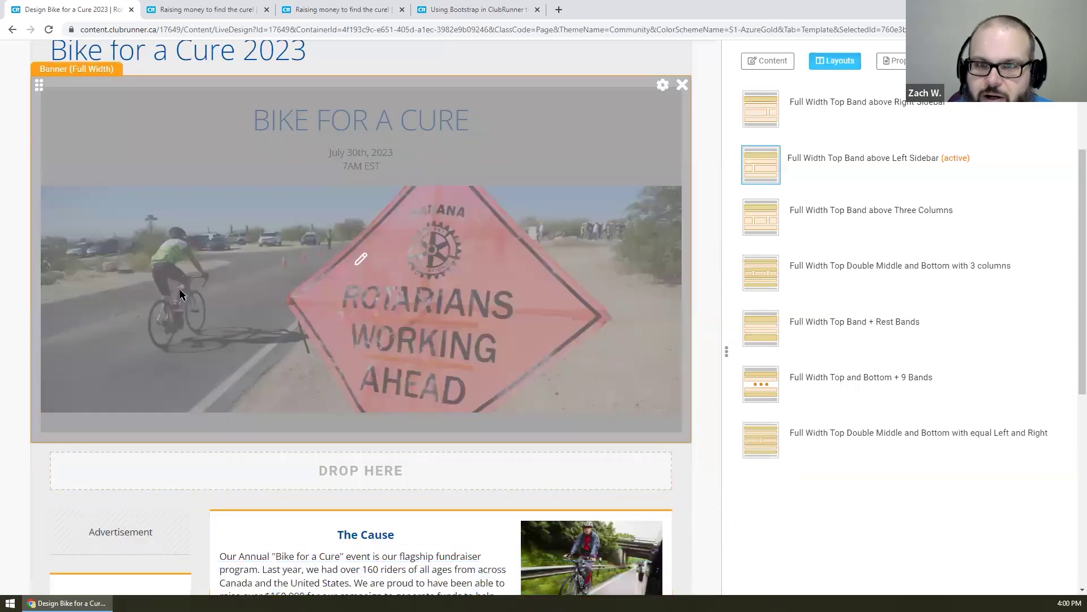
scroll(162, 264, "up", 3)
scroll(147, 226, "down", 7)
scroll(147, 221, "down", 2)
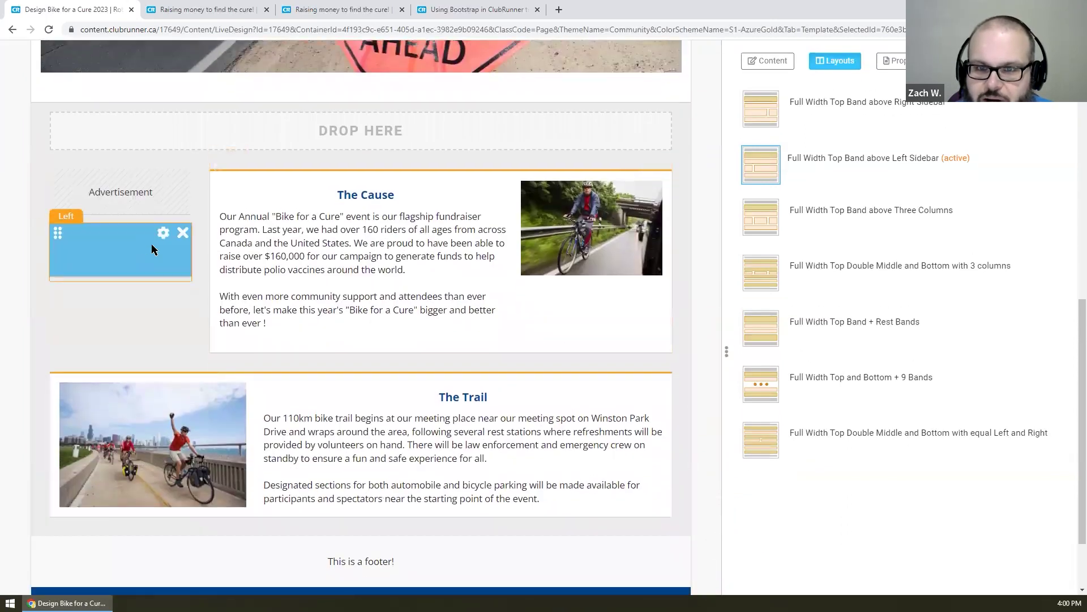
left_click(166, 234)
scroll(630, 277, "down", 6)
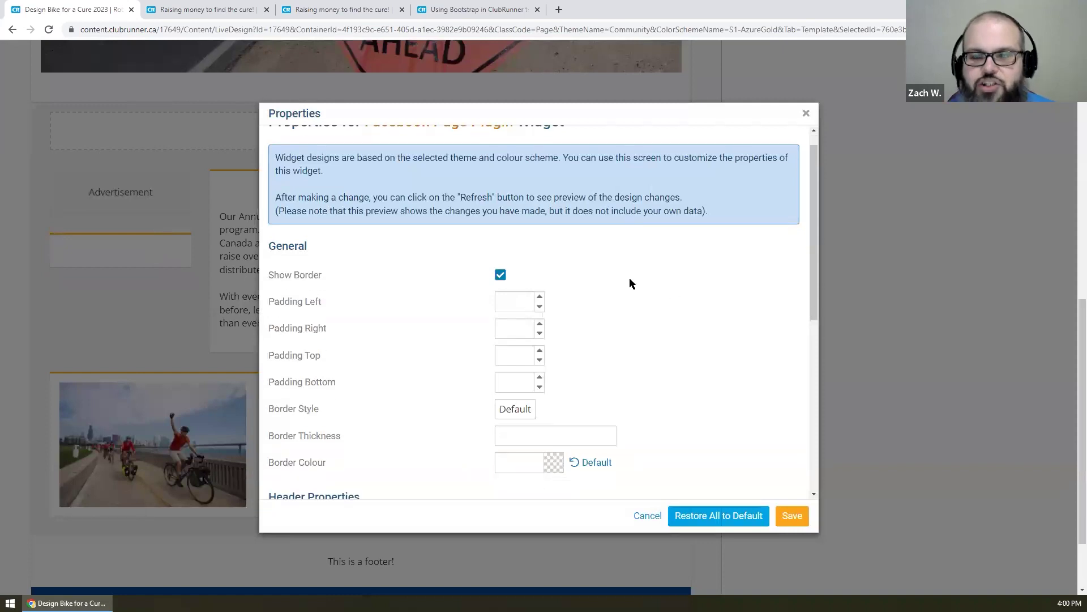
left_click_drag(524, 327, 746, 331)
left_click(620, 349)
left_click(597, 326)
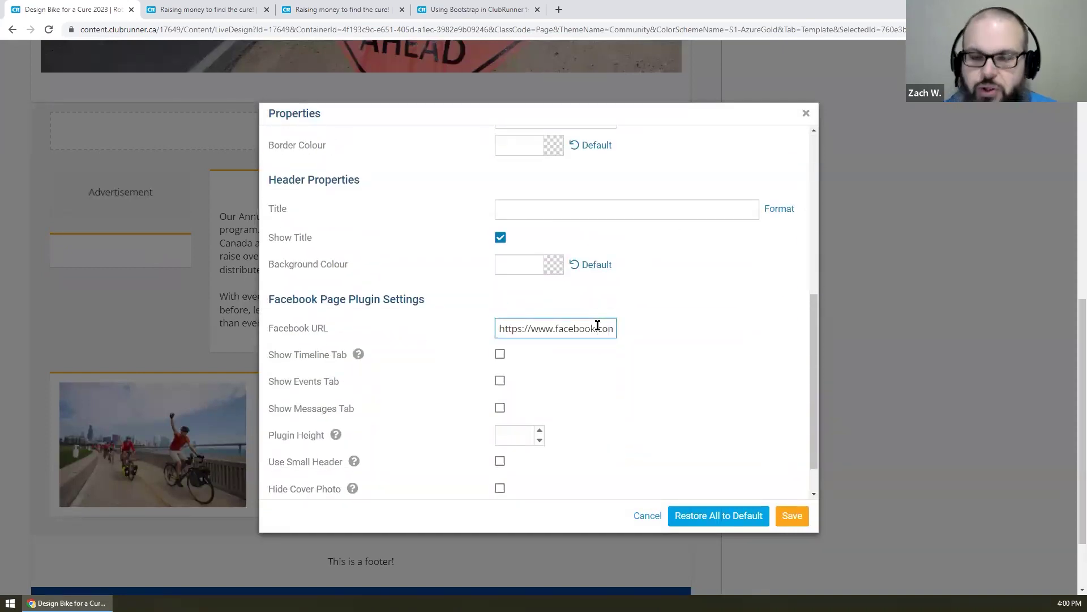
key("End")
key("BackSpace")
key("BackSpace")
key("BackSpace")
key("BackSpace")
key("BackSpace")
key("BackSpace")
key("BackSpace")
key("BackSpace")
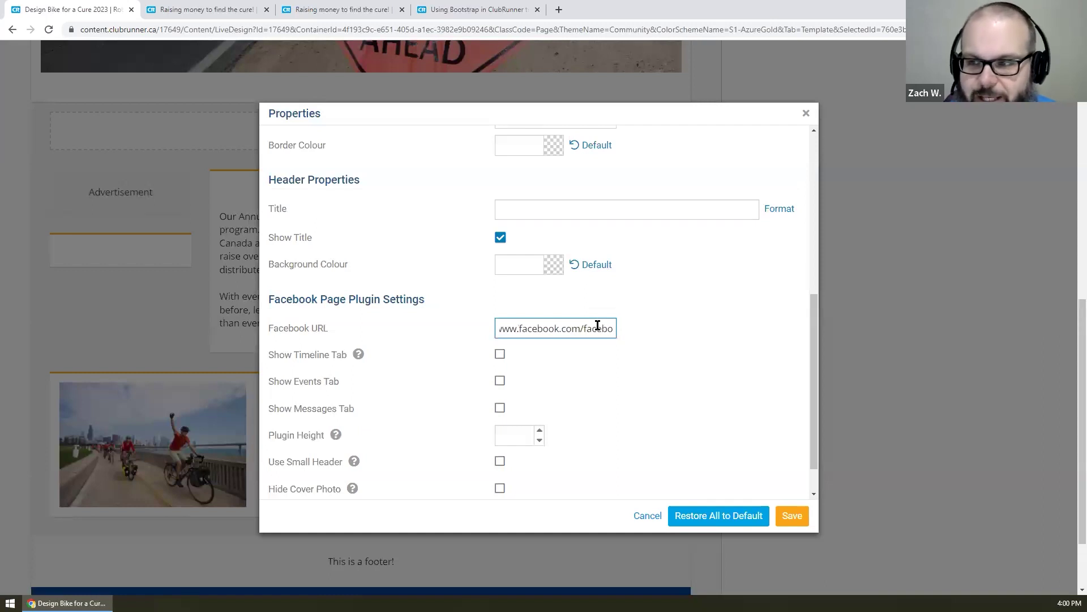
type("Rotary")
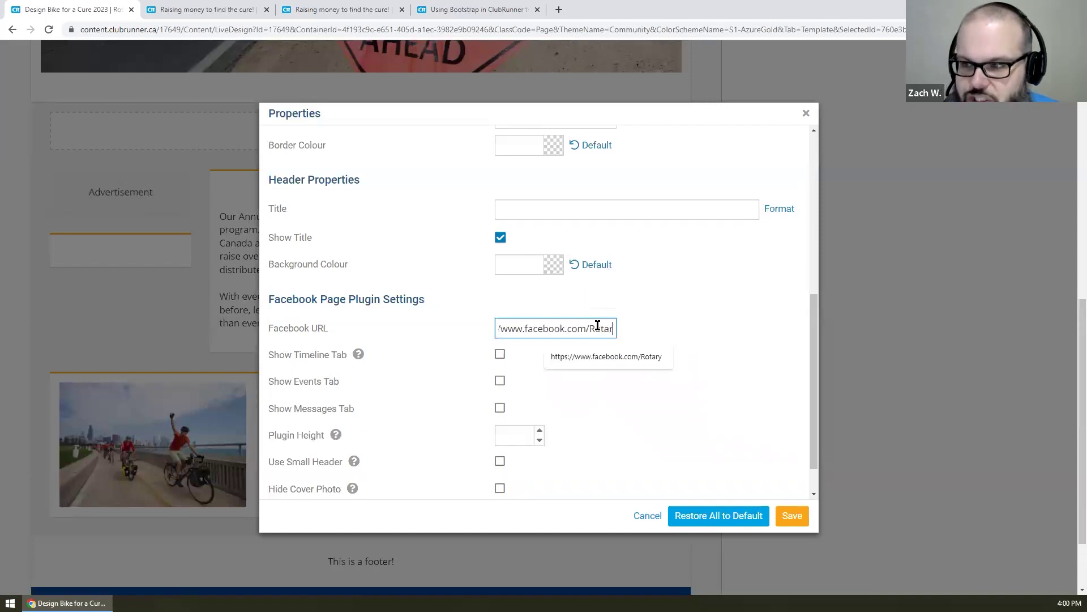
left_click(654, 329)
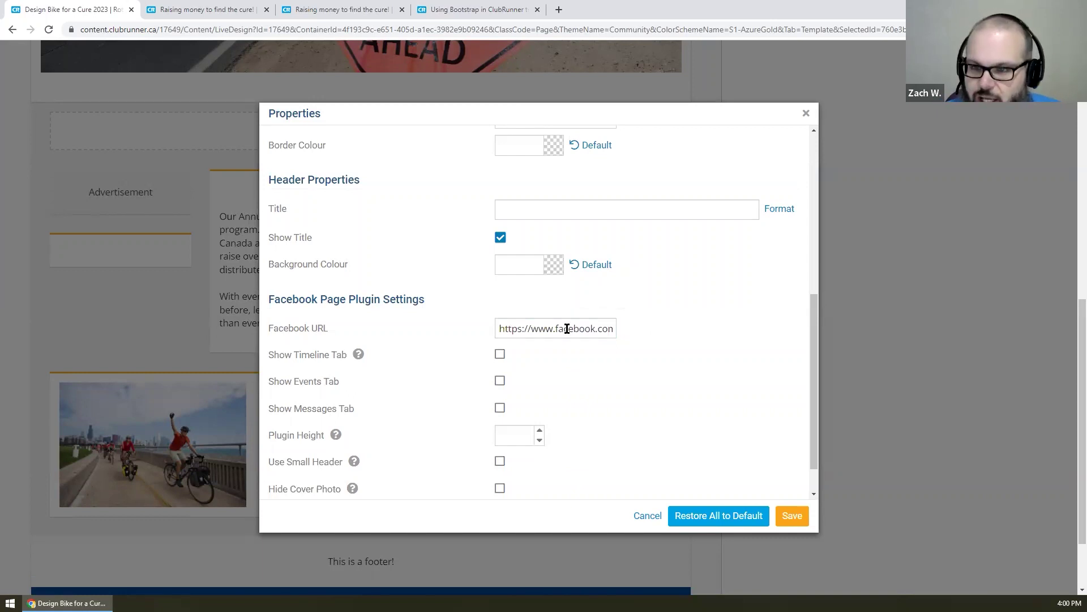
- Turn on Show Timeline Tab, recheck the facebook.com/Rotary address, and save the widget settings
left_click(500, 355)
scroll(609, 362, "down", 1)
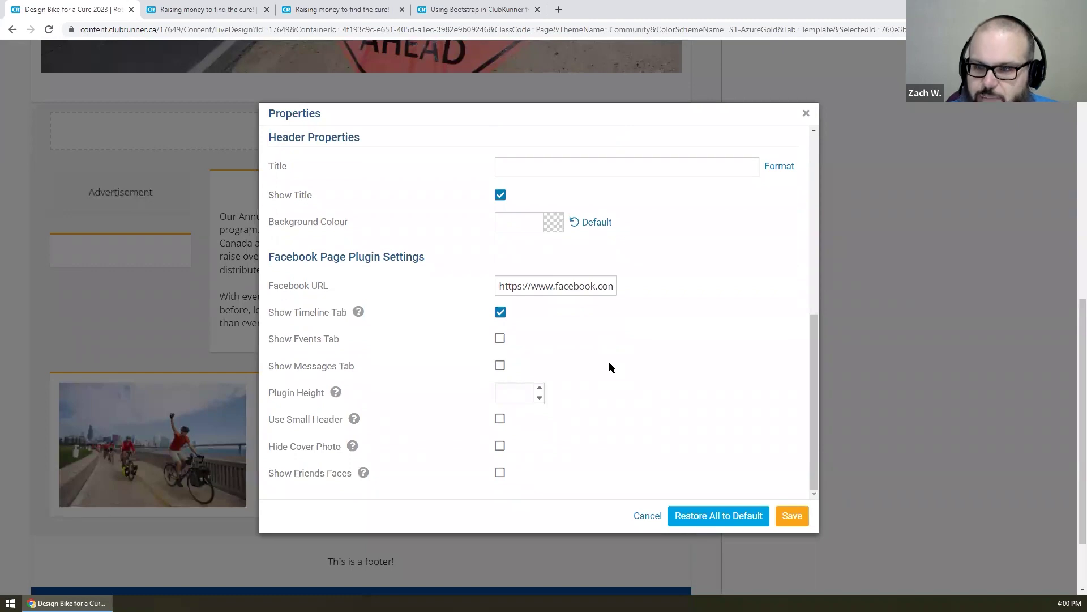
scroll(610, 361, "up", 1)
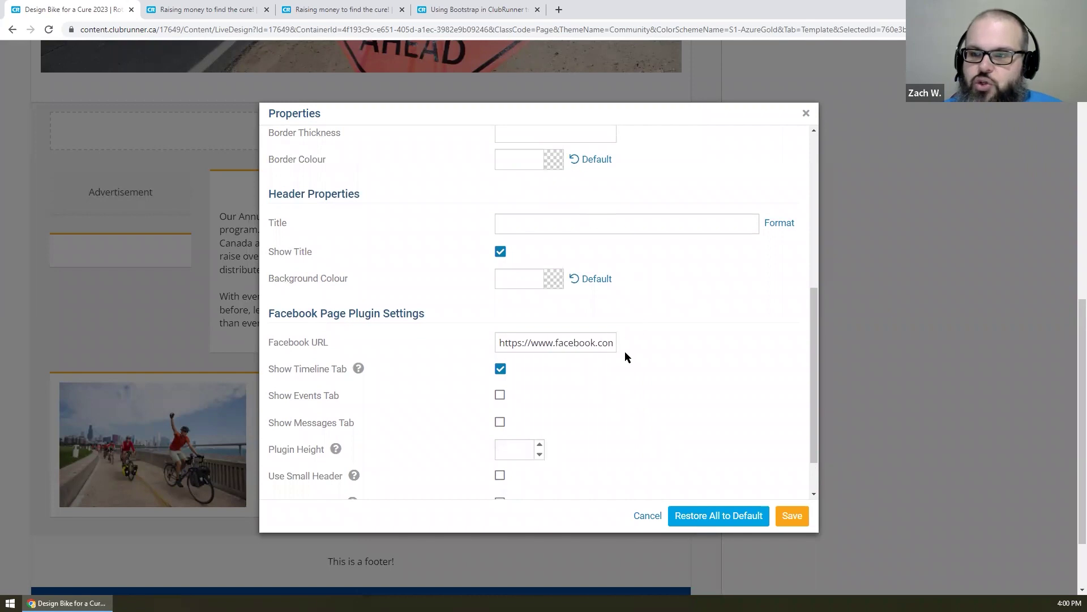
scroll(626, 356, "up", 5)
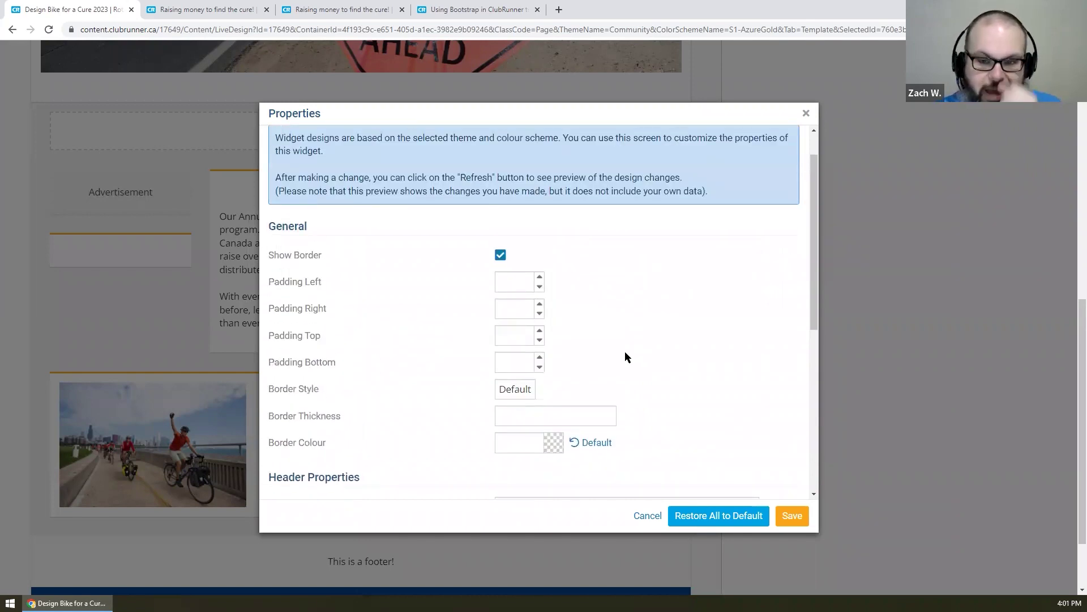
scroll(625, 352, "down", 1)
scroll(626, 352, "down", 6)
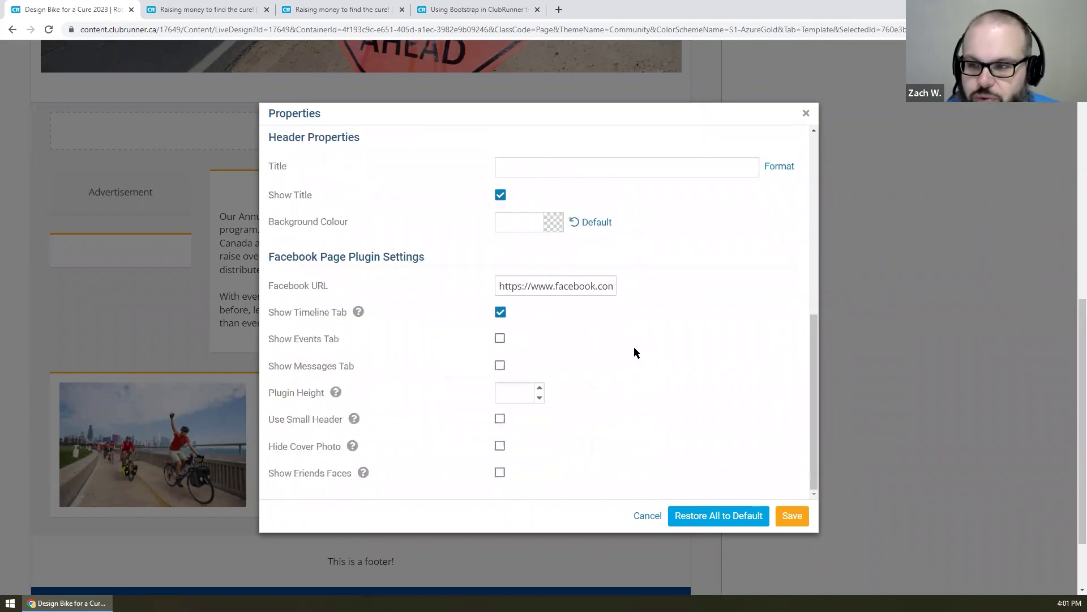
left_click(497, 284)
left_click_drag(497, 284, 644, 286)
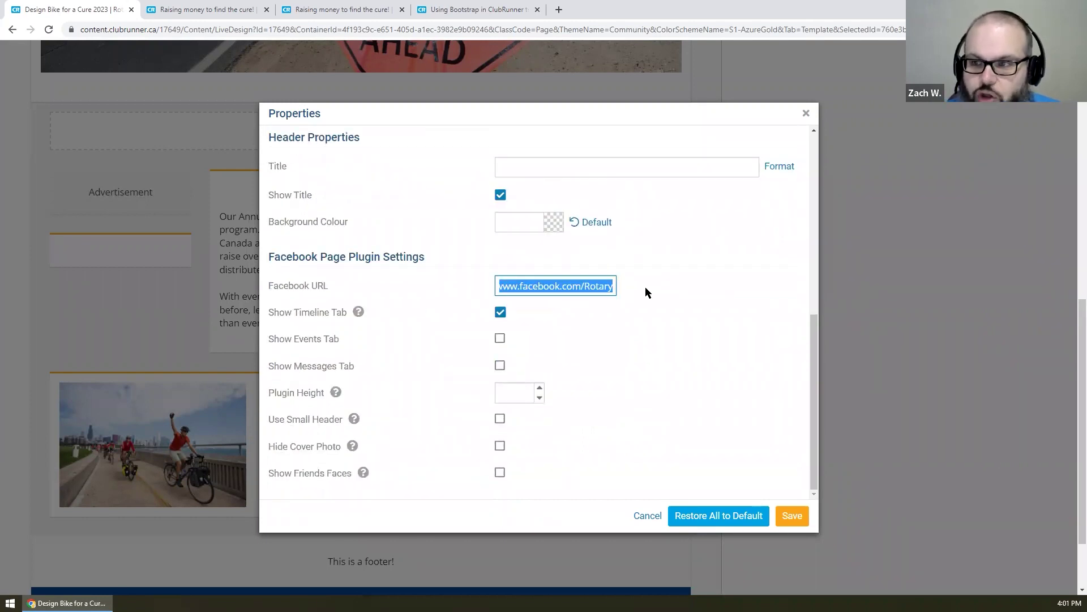
left_click(650, 286)
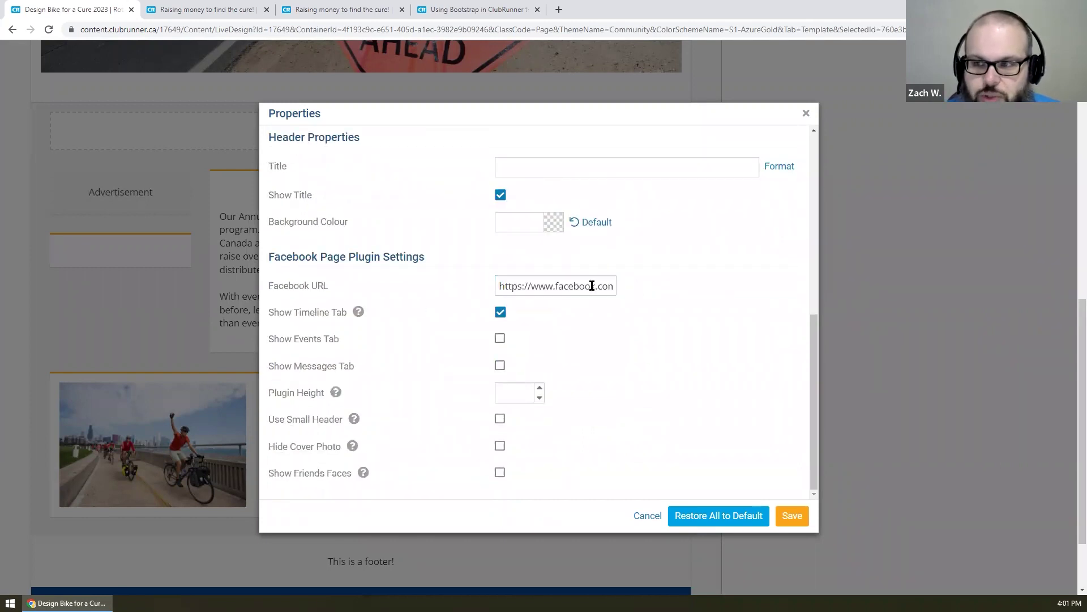
left_click(793, 515)
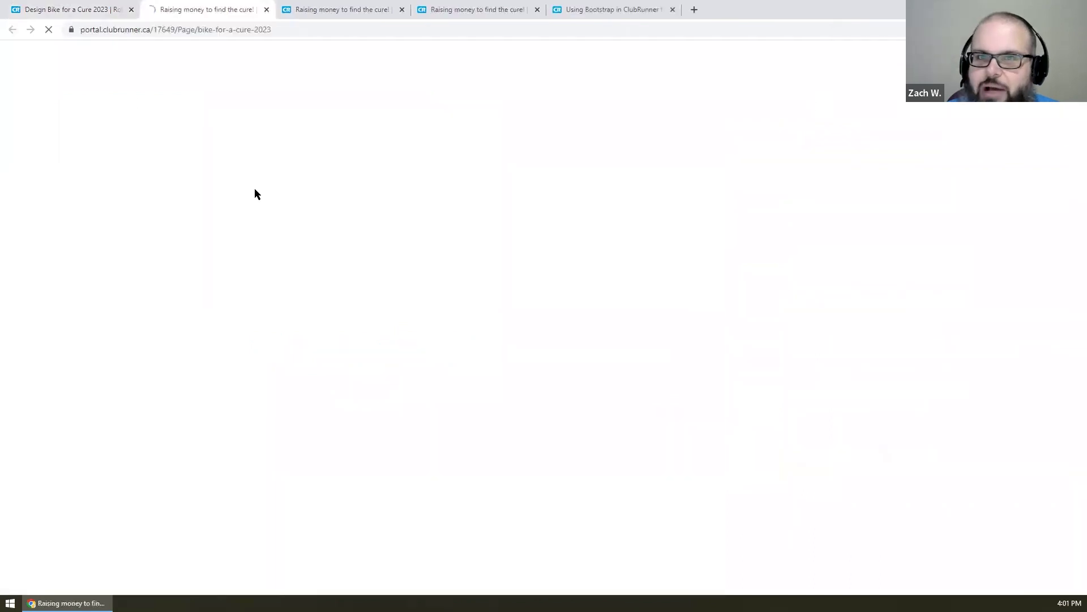
- Scroll the live page to the Rotary Facebook feed and open Rotary International's Facebook page
scroll(254, 189, "down", 10)
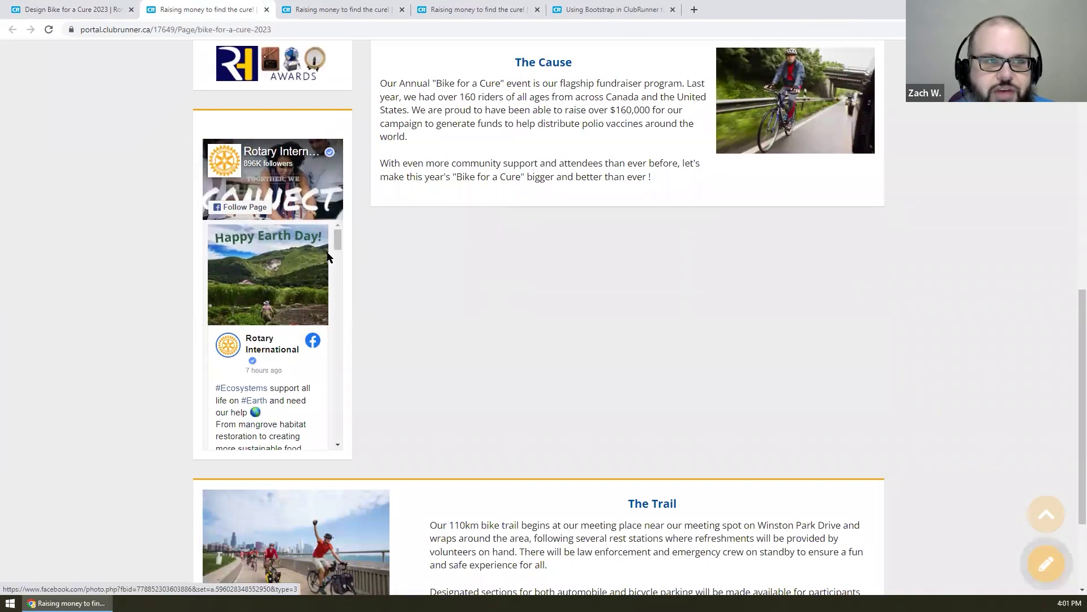
mouse_move(338, 243)
left_mouse_down()
mouse_move(338, 317)
mouse_move(333, 233)
left_mouse_up()
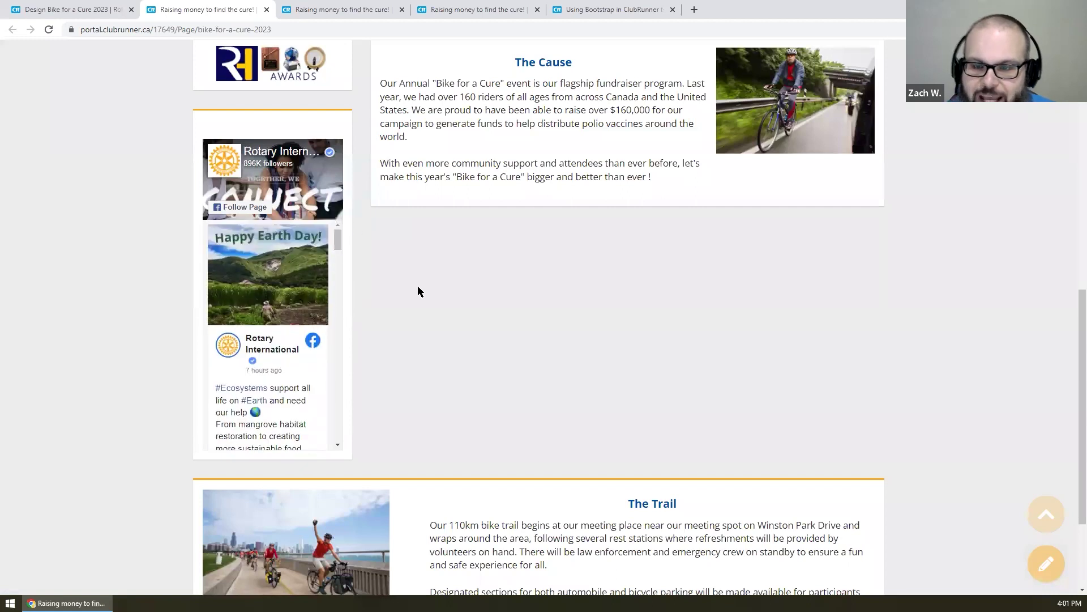
scroll(416, 287, "up", 1)
left_click(305, 210)
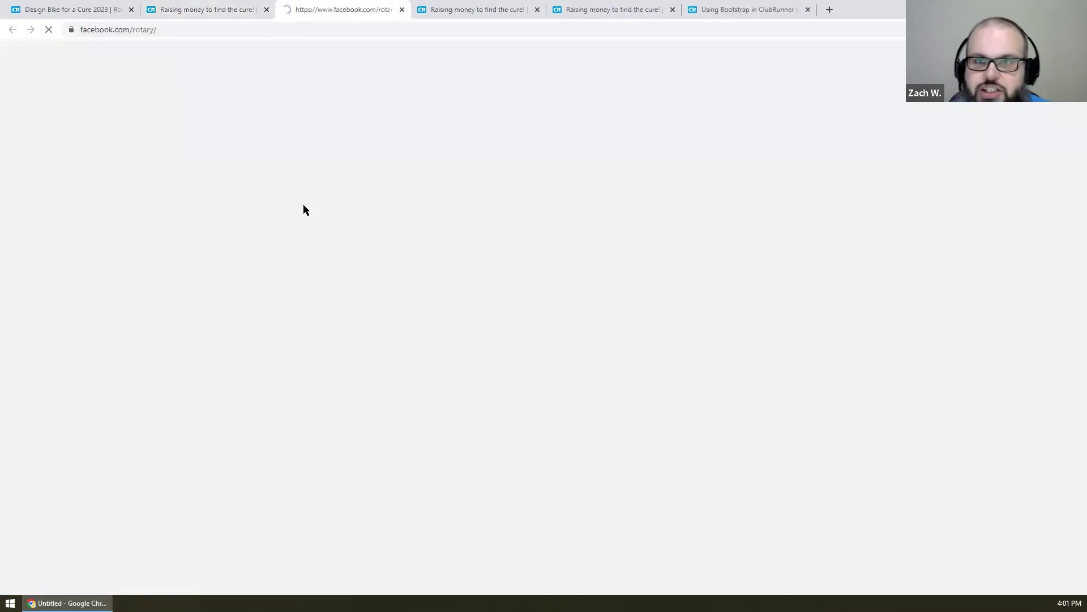
- Scroll through the Rotary International Facebook page, then return to the Bike for a Cure tab
scroll(465, 180, "down", 2)
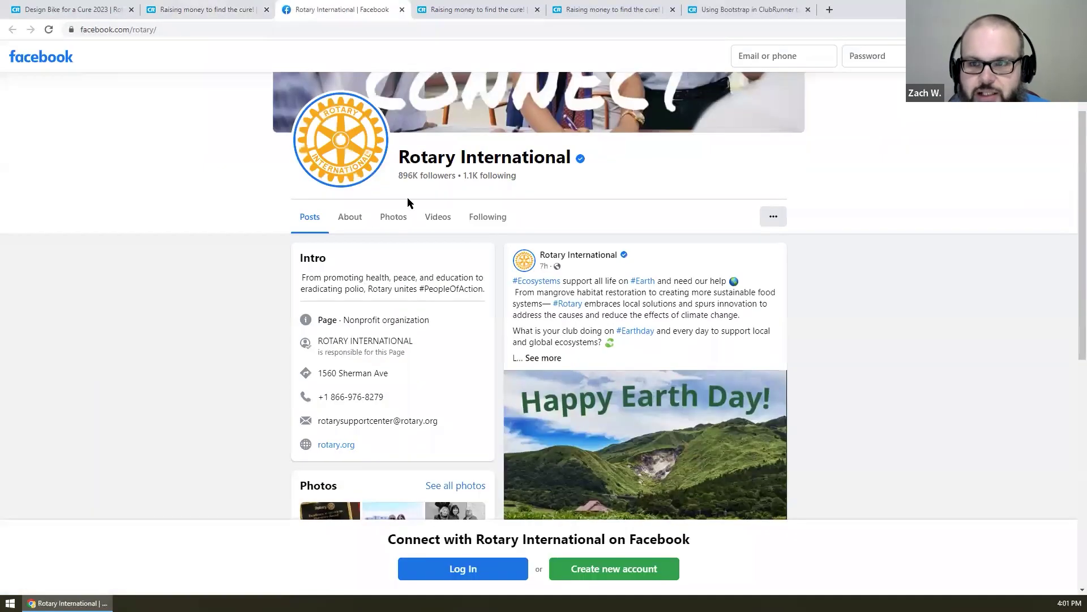
scroll(992, 468, "up", 2)
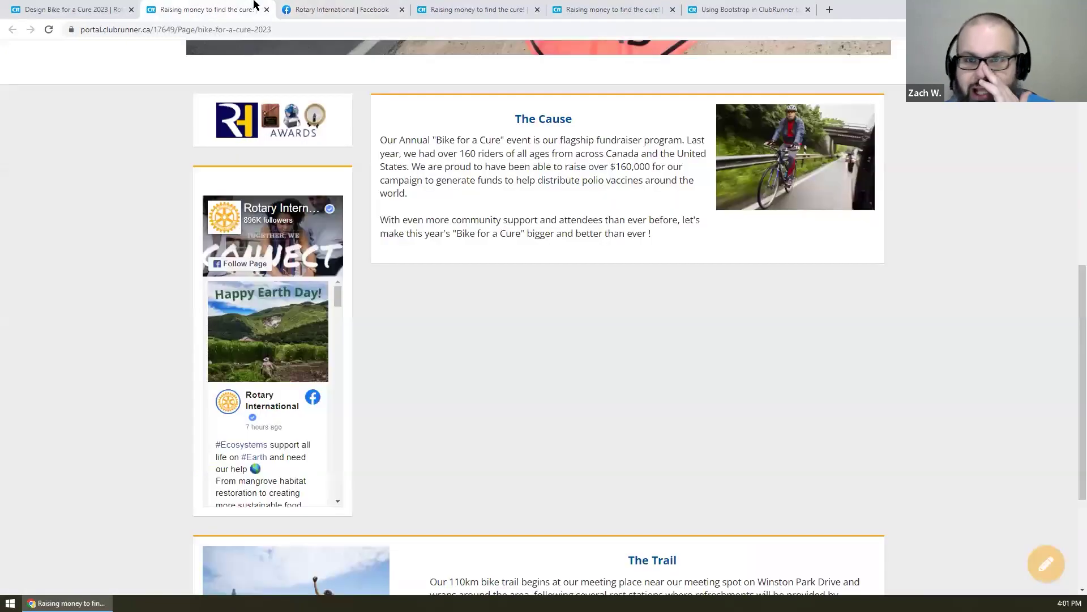
left_click(255, 9)
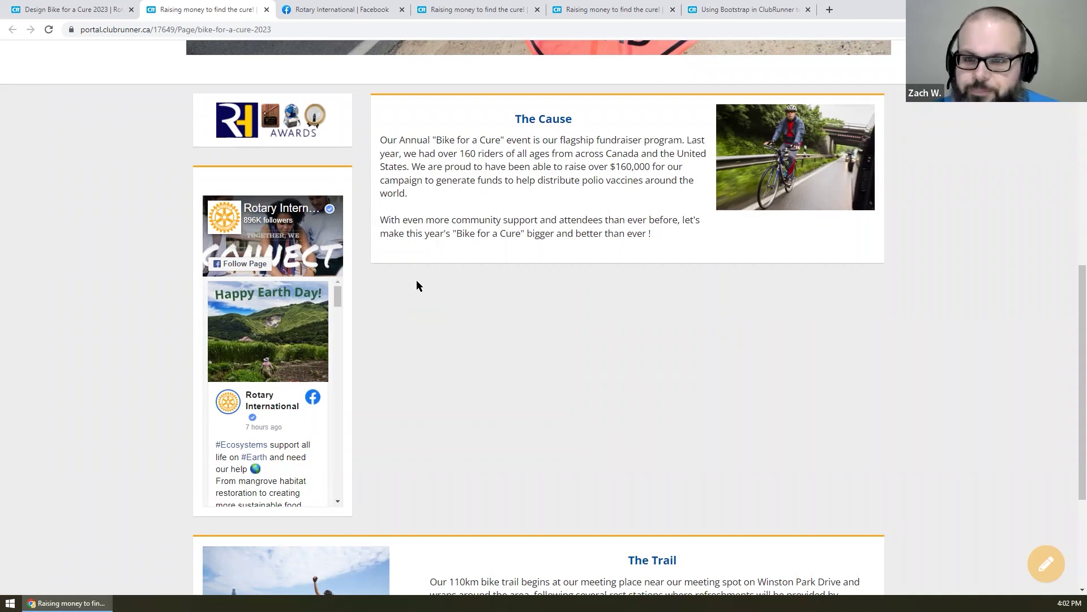
scroll(416, 283, "up", 2)
scroll(415, 282, "down", 2)
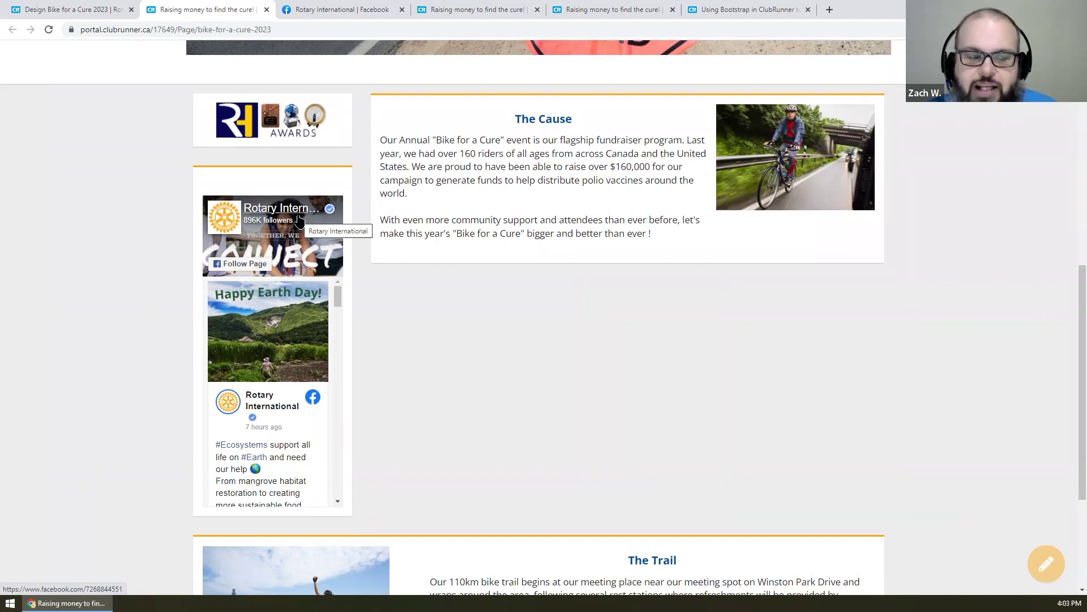
- Scroll to the top of the event page and go to the club home page via the logo
scroll(299, 221, "up", 1)
scroll(423, 331, "down", 1)
scroll(424, 331, "up", 8)
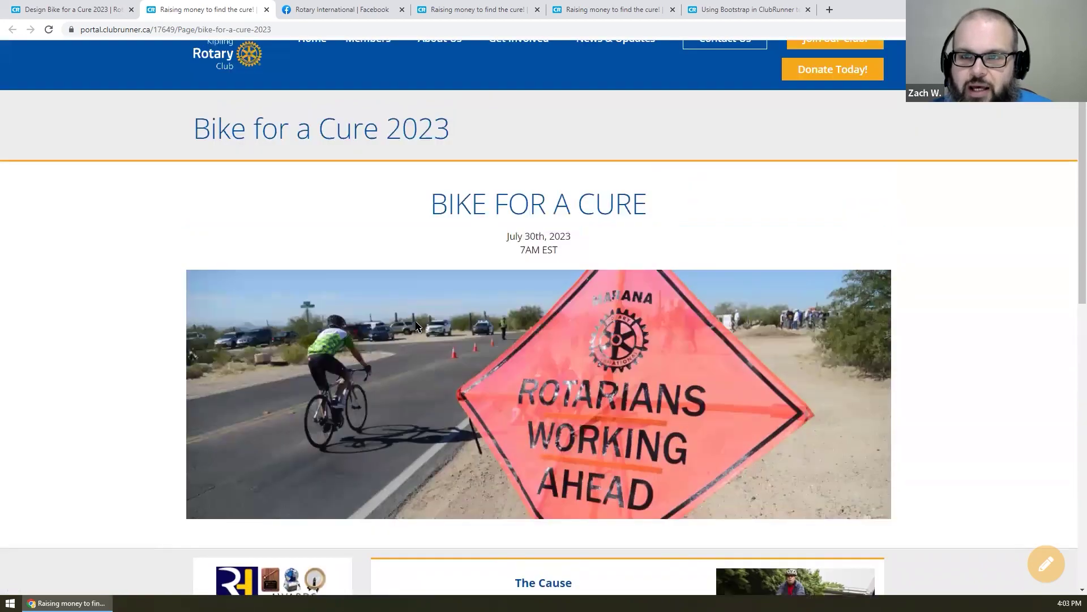
scroll(416, 323, "up", 1)
left_click(232, 85)
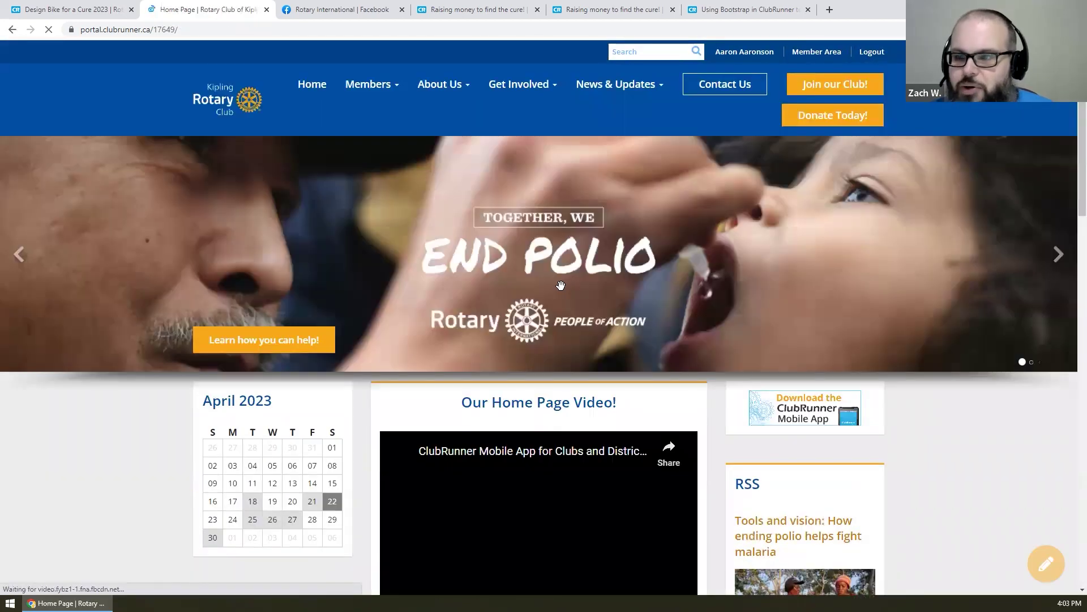
- Open the Young Inventor Eco-Friendly Bricks Come Full Circle story from Club Stories and scroll through it
scroll(561, 285, "down", 3)
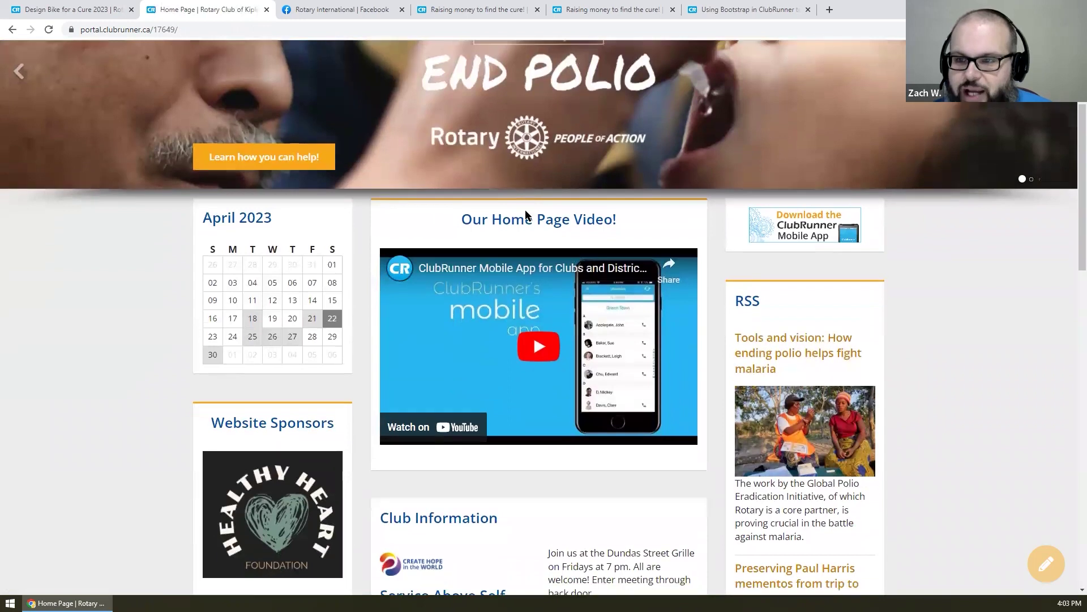
scroll(526, 215, "down", 10)
left_click(454, 328)
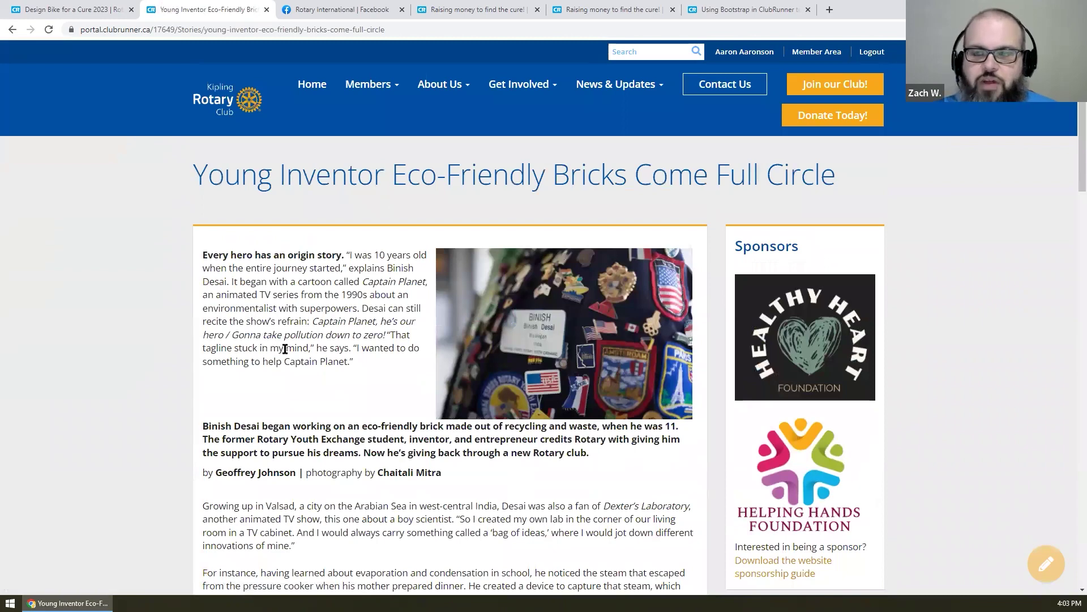
scroll(285, 348, "down", 12)
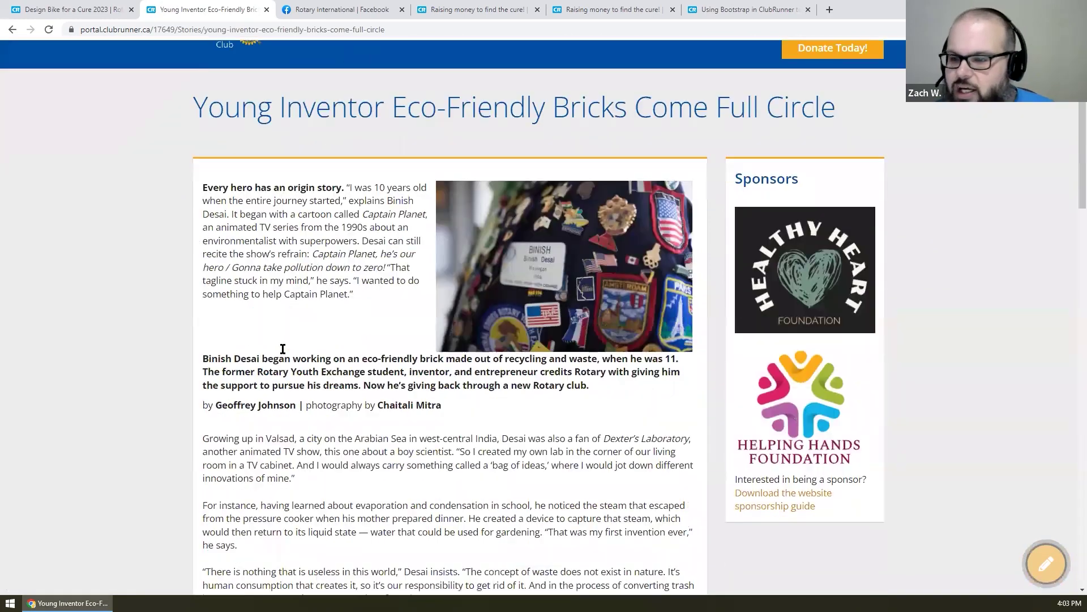
scroll(284, 348, "down", 15)
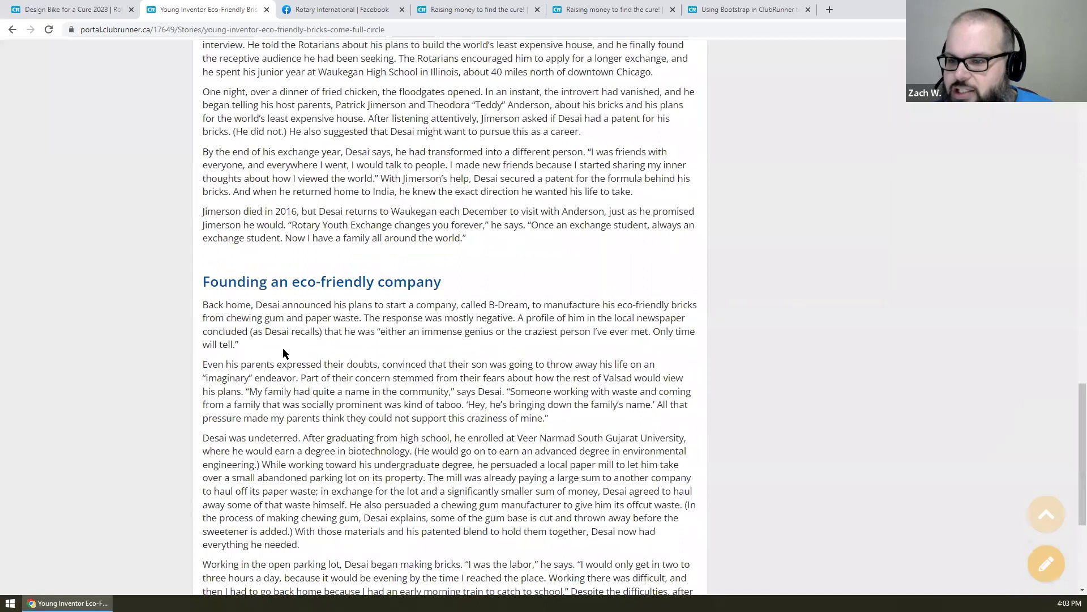
- Edit the Young Inventor story, enable Social Media sharing, and Save and Publish
left_click(1046, 565)
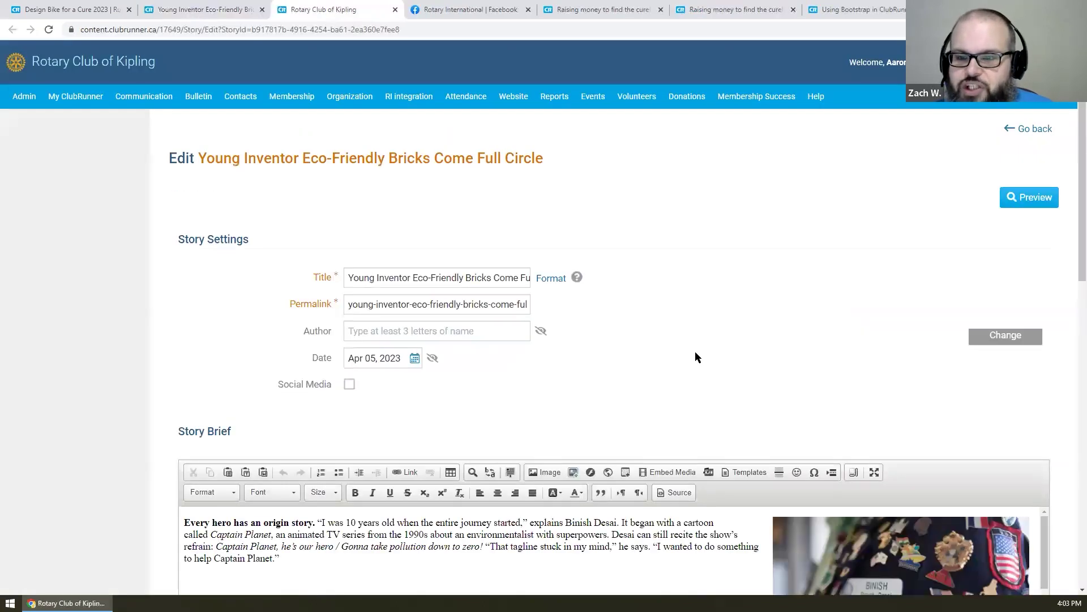
left_click(349, 384)
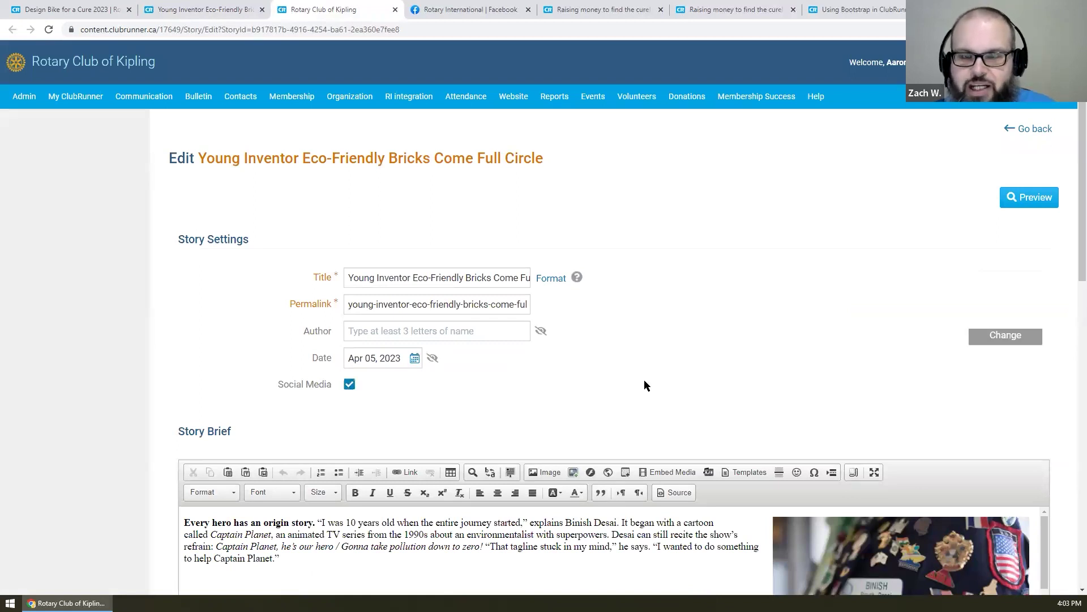
scroll(644, 385, "down", 10)
left_click(1000, 353)
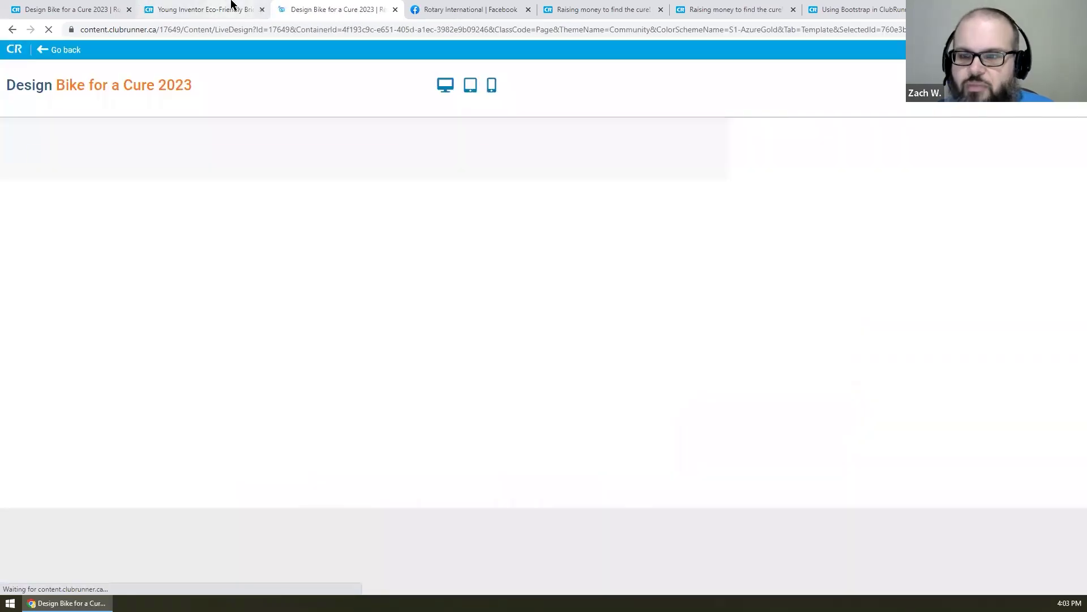
- Reload the live Young Inventor story to show its share buttons
left_click(231, 5)
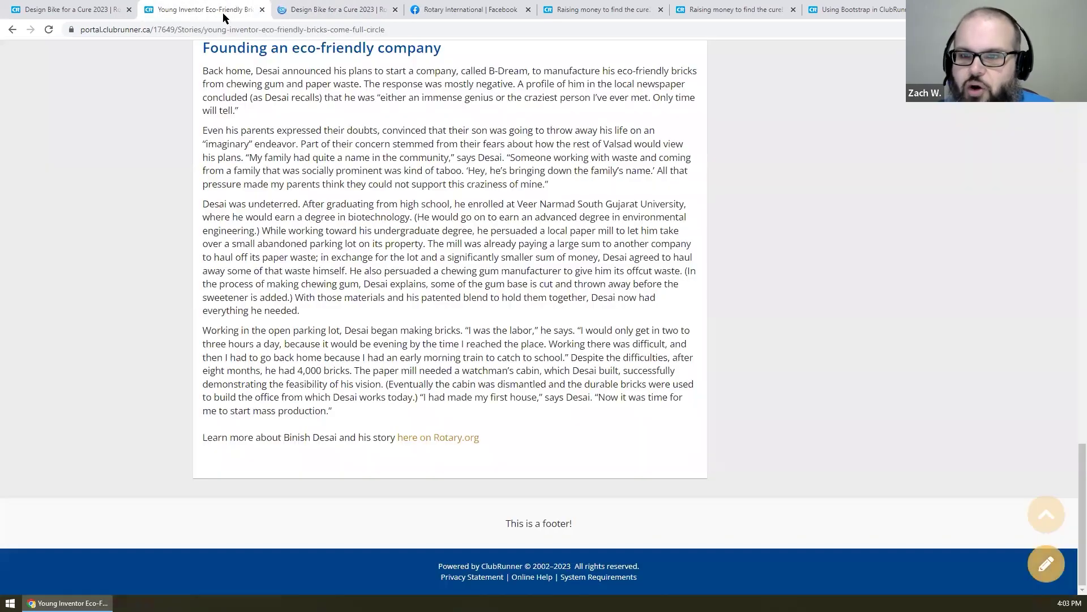
right_click(138, 77)
left_click(183, 117)
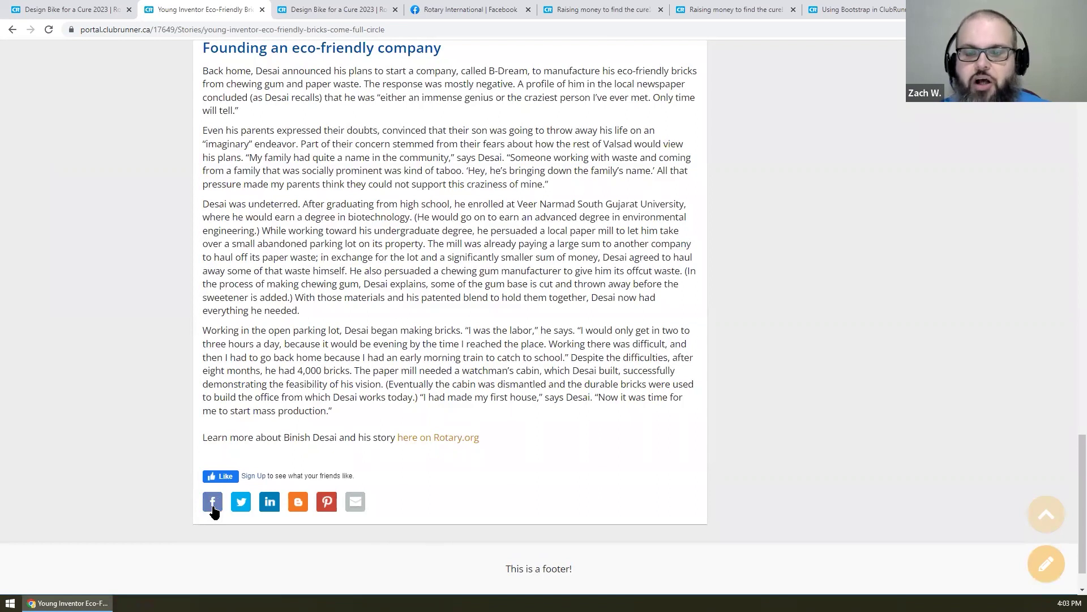
left_click(225, 477)
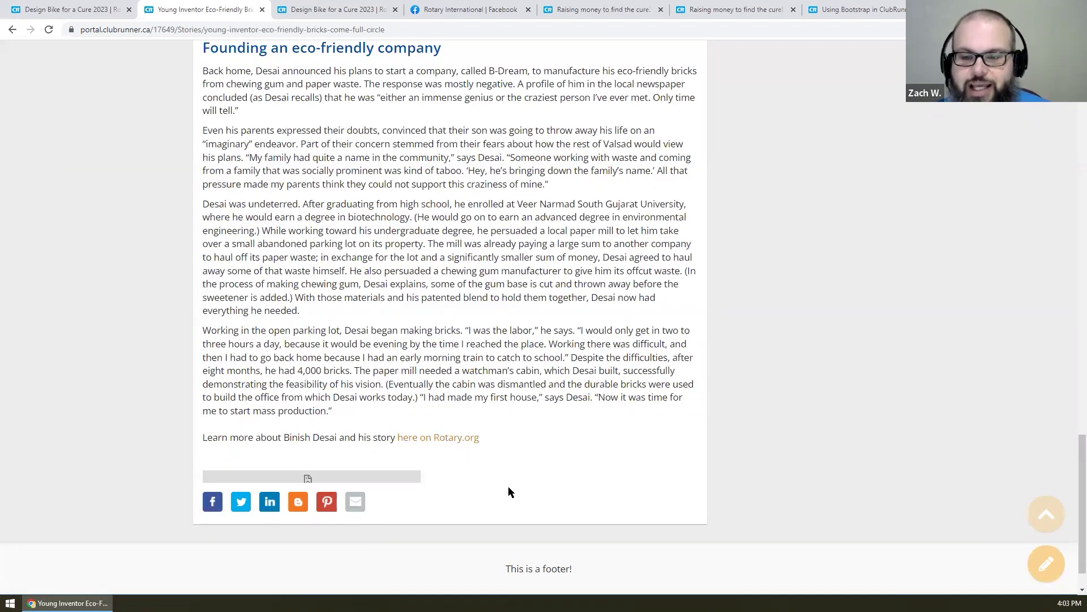
right_click(333, 285)
key("Escape")
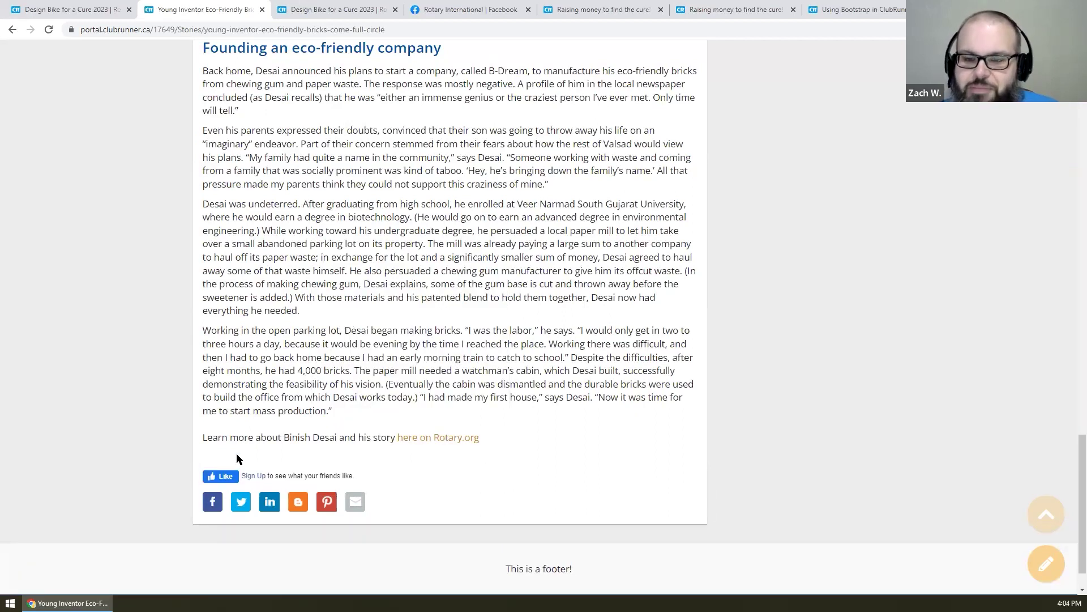
left_click(213, 505)
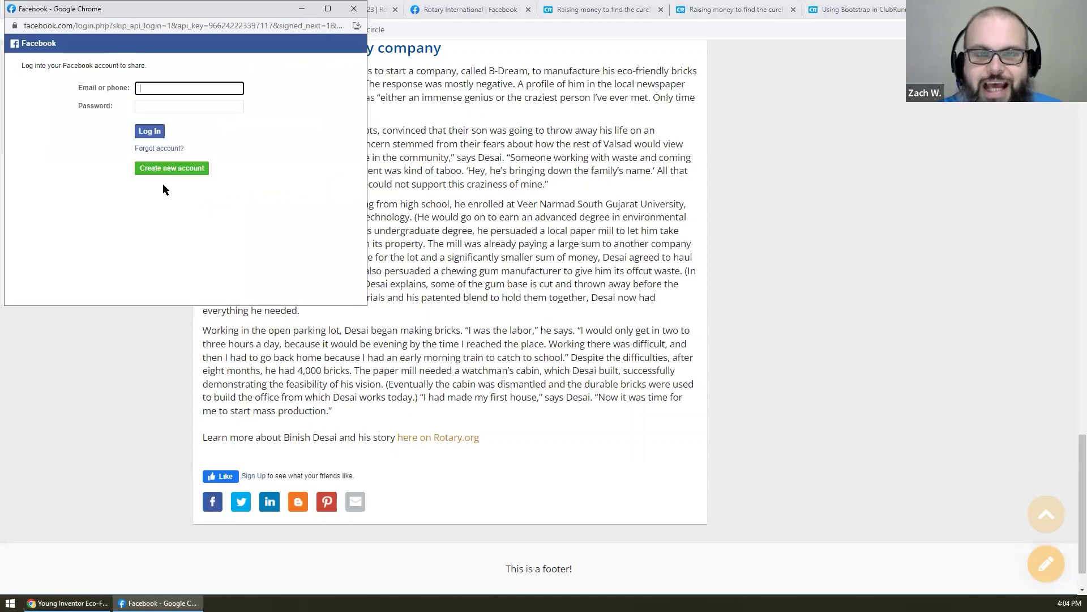
left_click(354, 8)
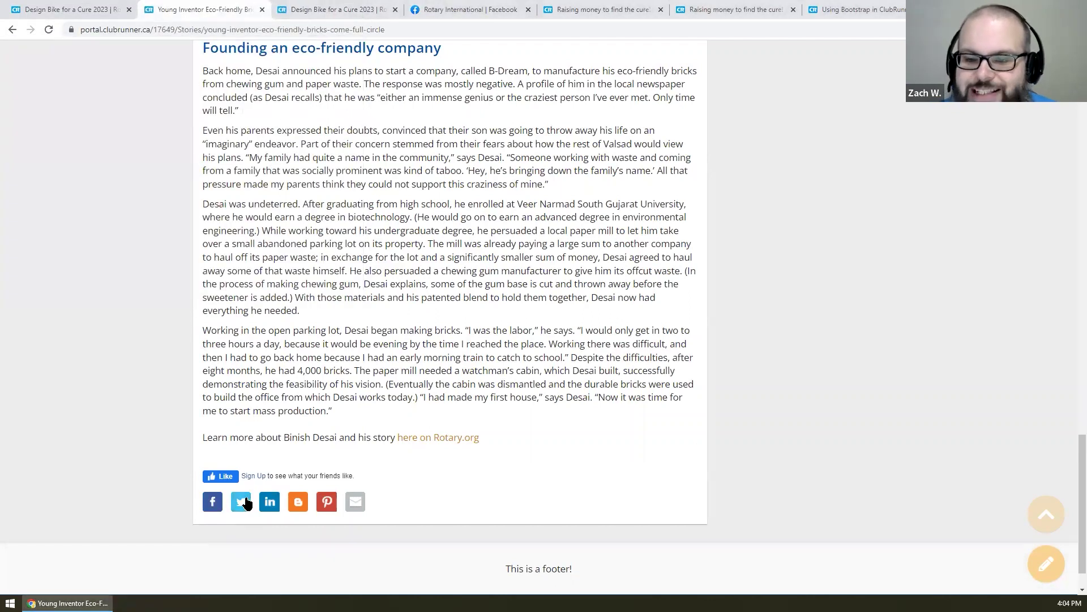
left_click(246, 503)
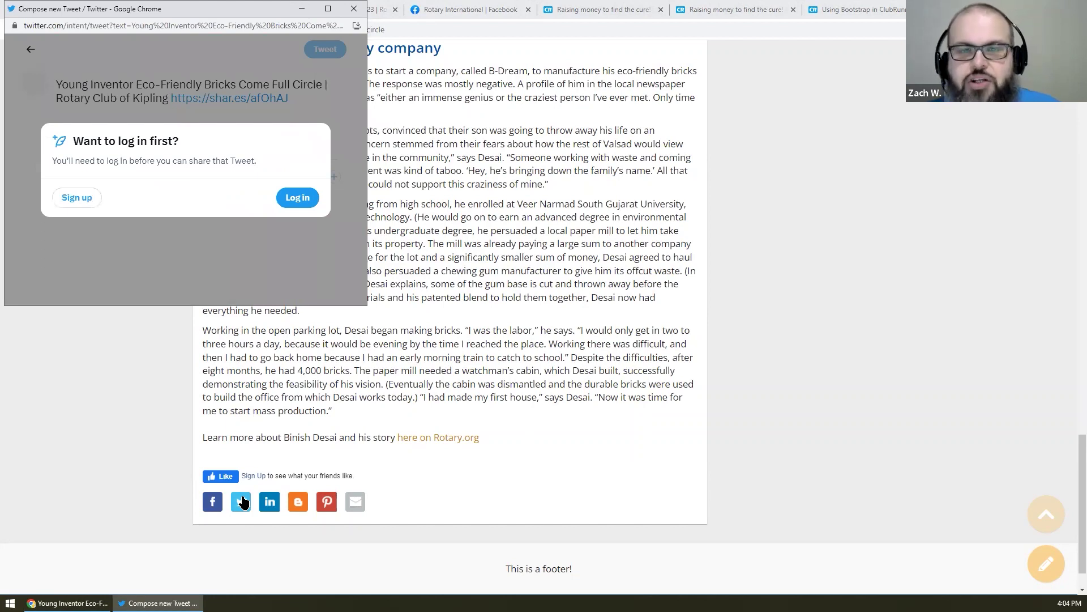
left_click(354, 9)
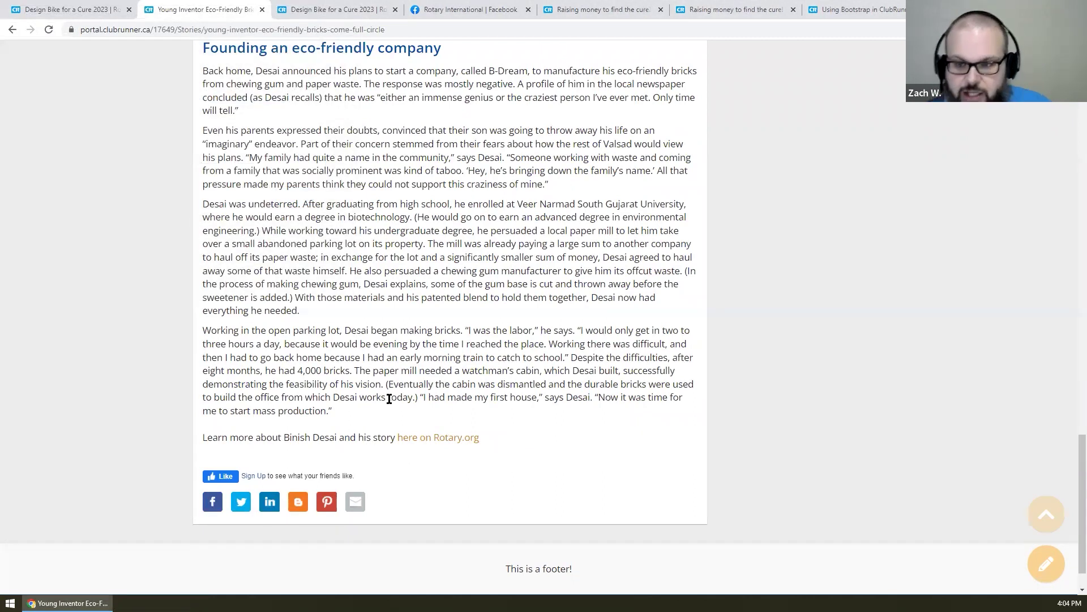
scroll(390, 399, "up", 5)
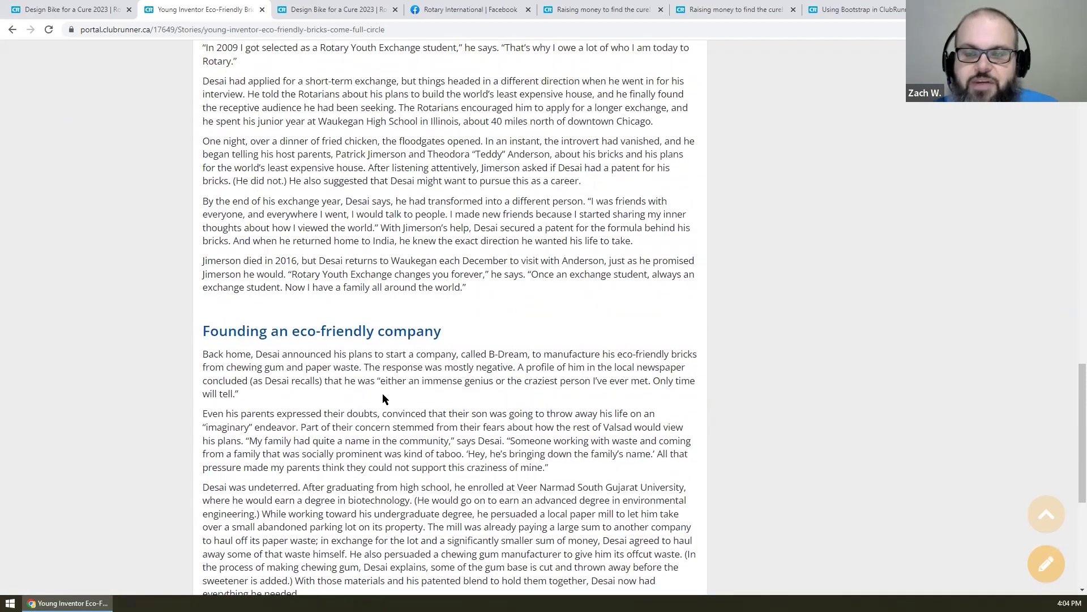
scroll(382, 393, "up", 12)
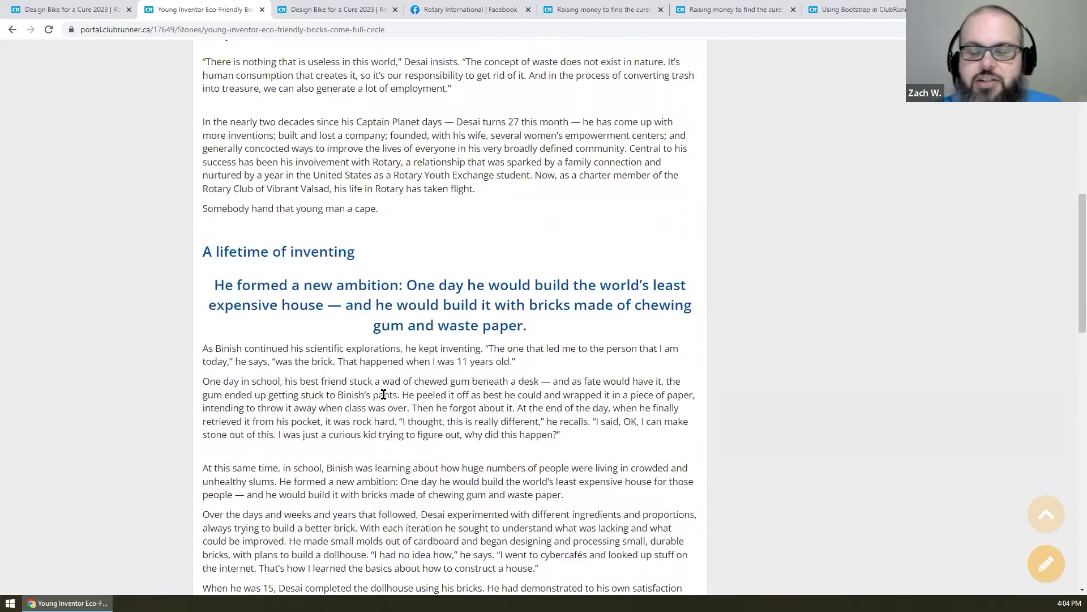
scroll(384, 394, "up", 15)
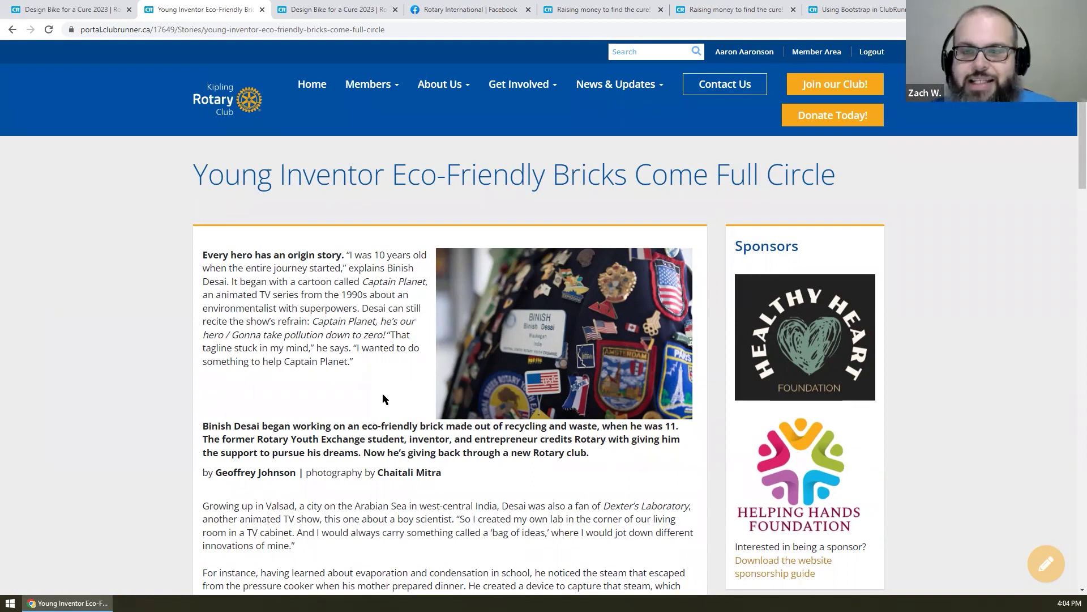
scroll(369, 400, "down", 20)
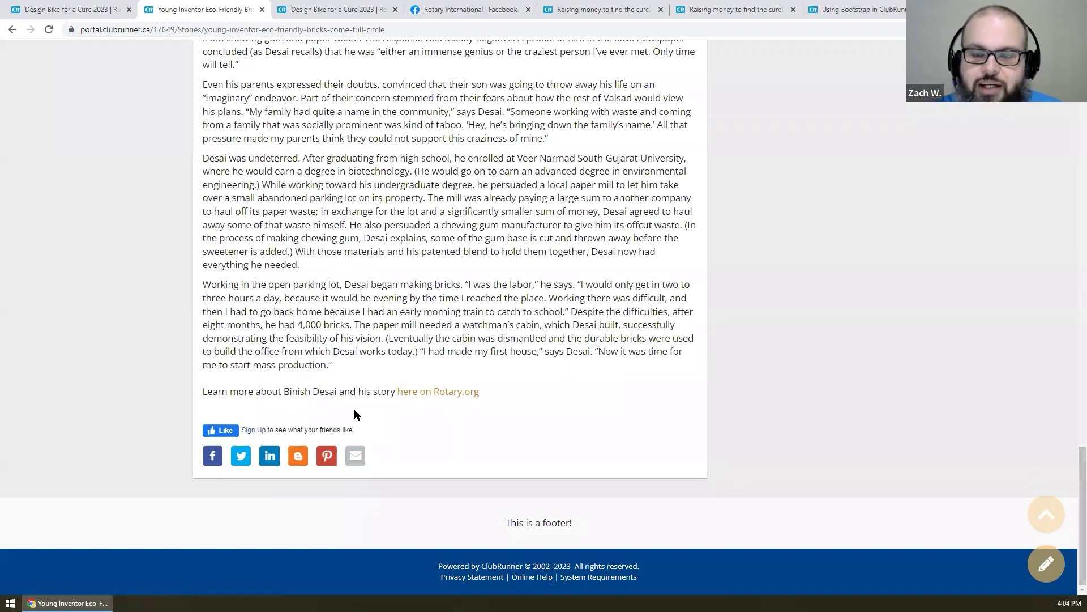
scroll(354, 415, "up", 20)
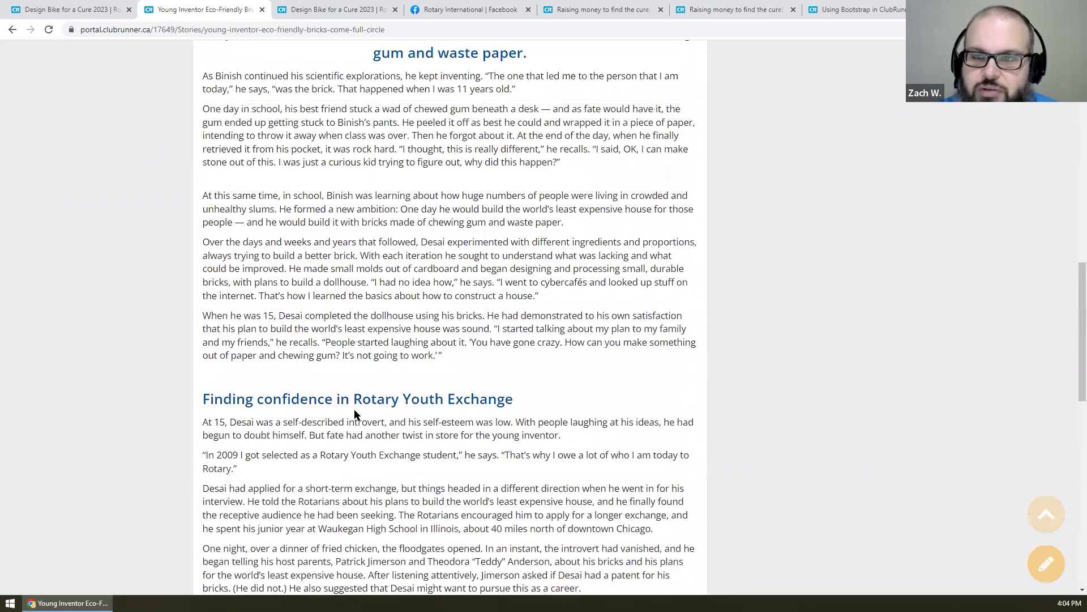
scroll(354, 411, "up", 5)
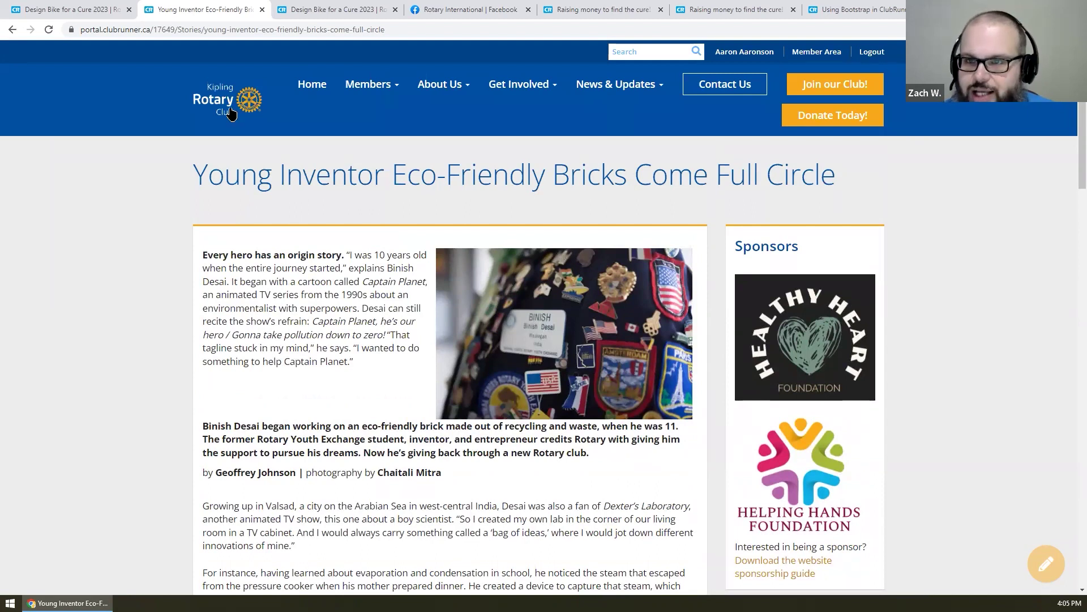
- Go to the club home page and close the Design Bike, Facebook, Raising money and Bootstrap tabs
left_click(309, 84)
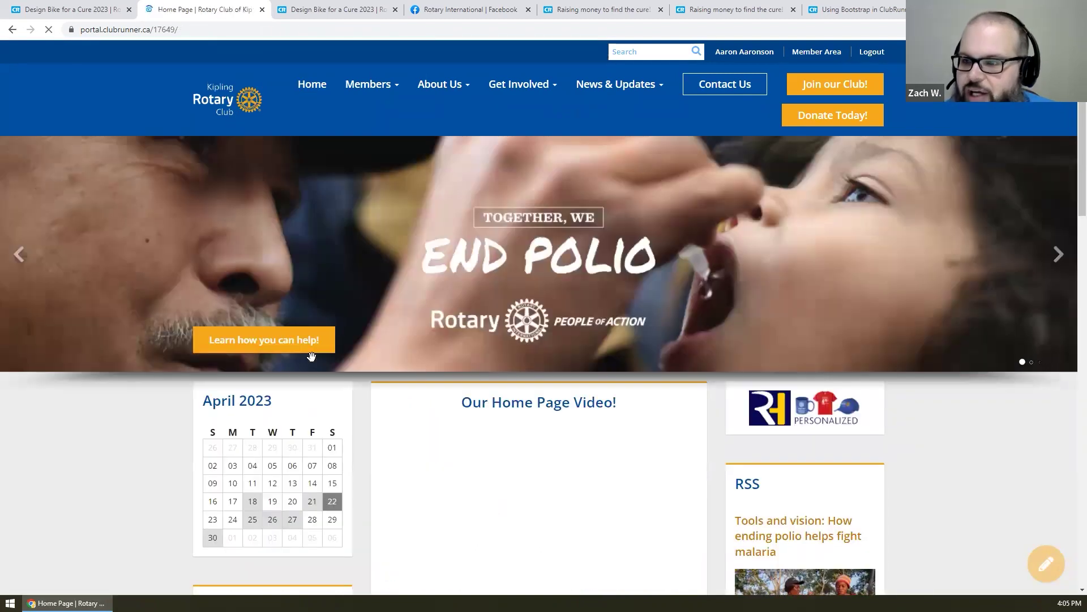
middle_click(50, 8)
left_click(309, 8)
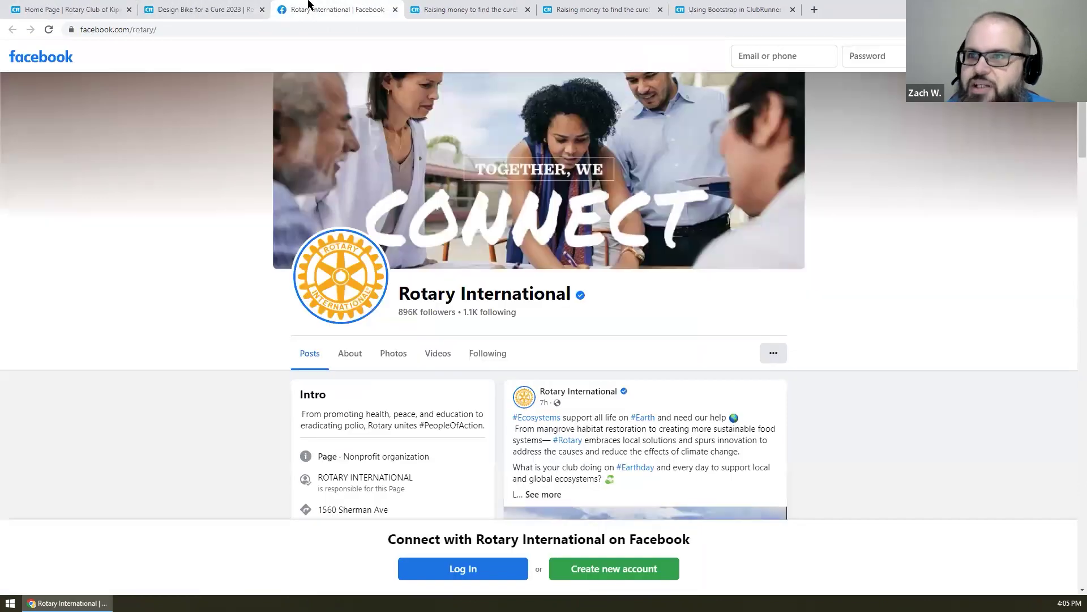
middle_click(309, 5)
middle_click(308, 4)
middle_click(308, 5)
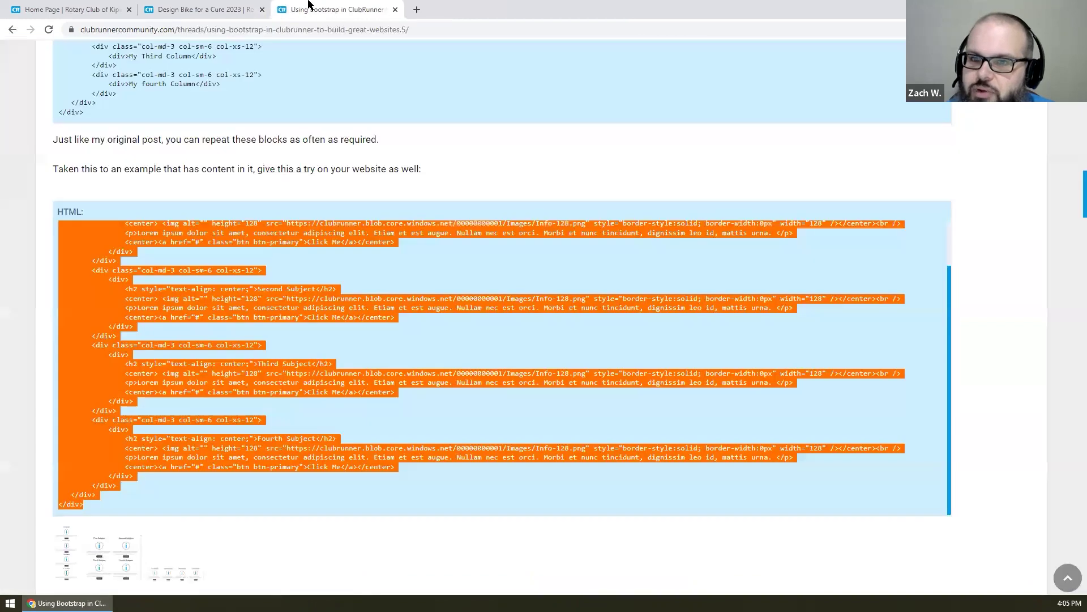
middle_click(309, 4)
middle_click(244, 5)
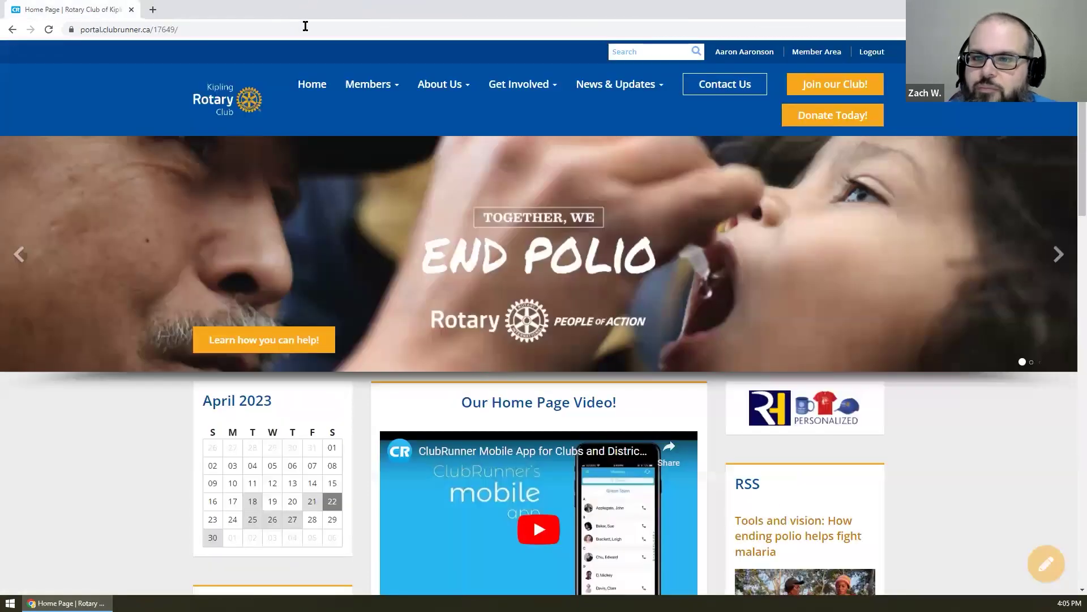
- Select the 'Our Home Page Video!' heading text and scroll the home page
left_click_drag(616, 403, 449, 408)
left_click(448, 406)
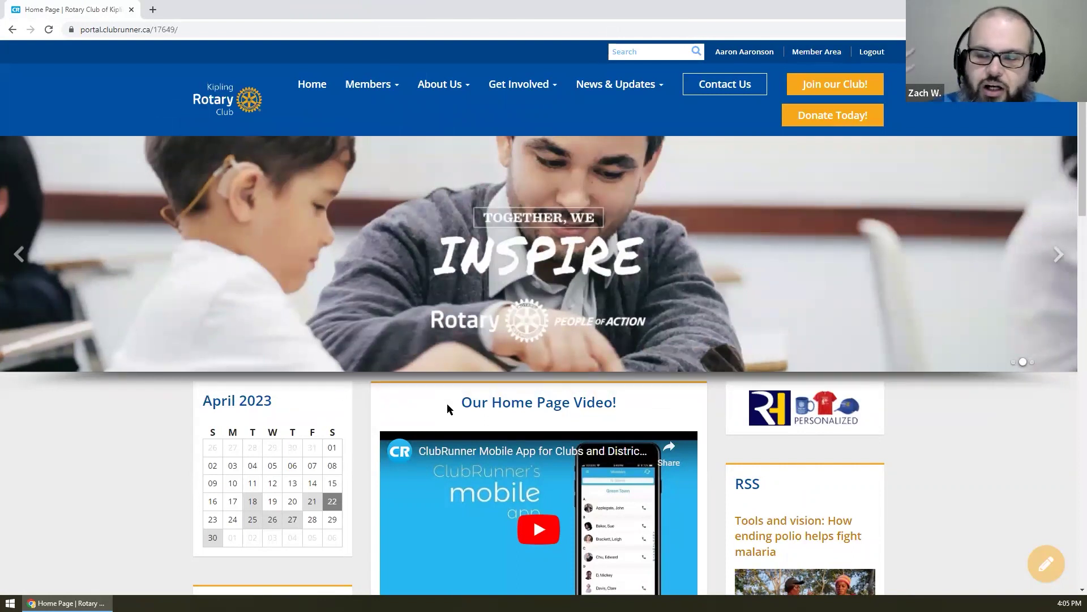
triple_click(529, 397)
left_click(654, 393)
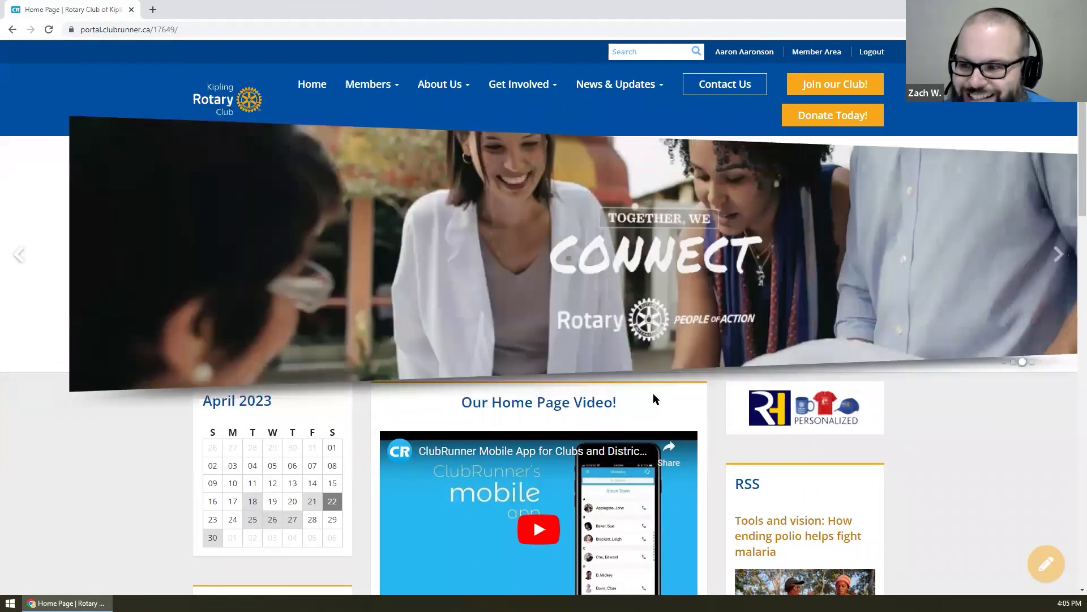
scroll(657, 431, "down", 2)
scroll(660, 465, "down", 2)
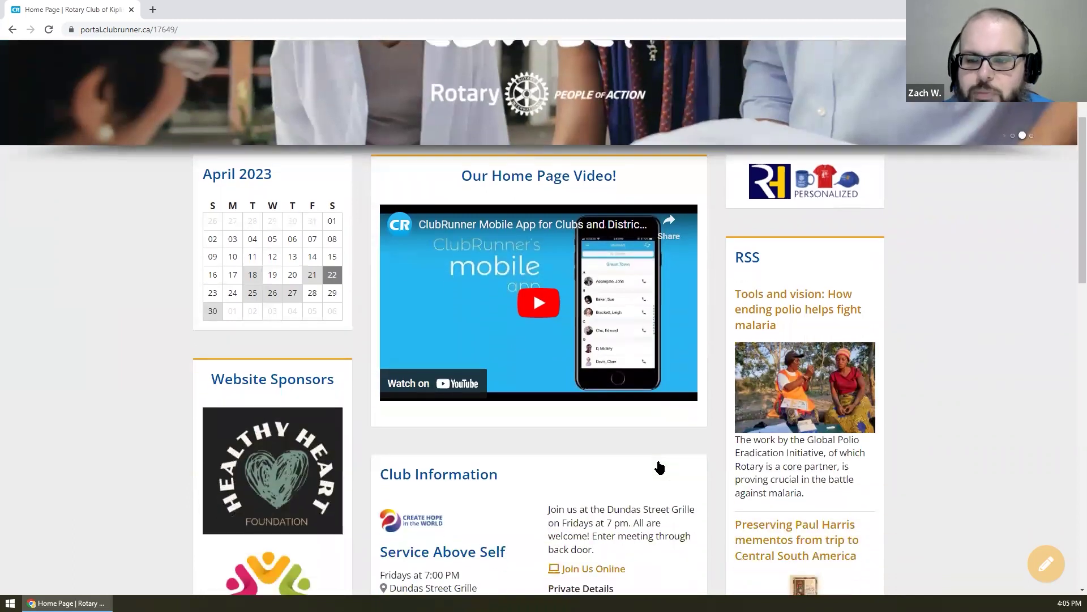
scroll(660, 468, "up", 4)
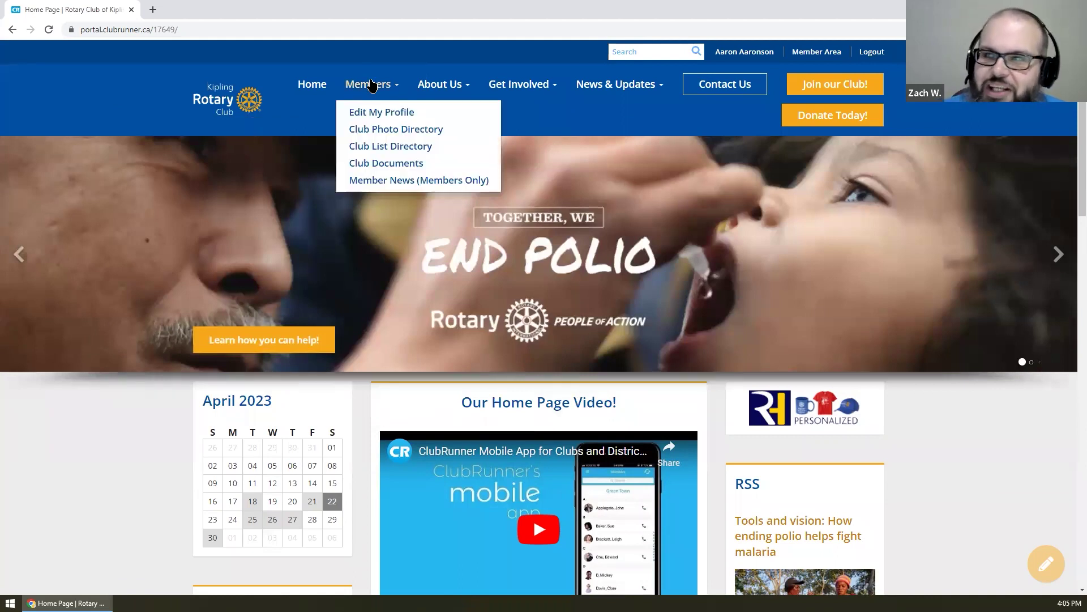
- Publish the home page from Design Home Page and reload the live home page
left_click(1045, 564)
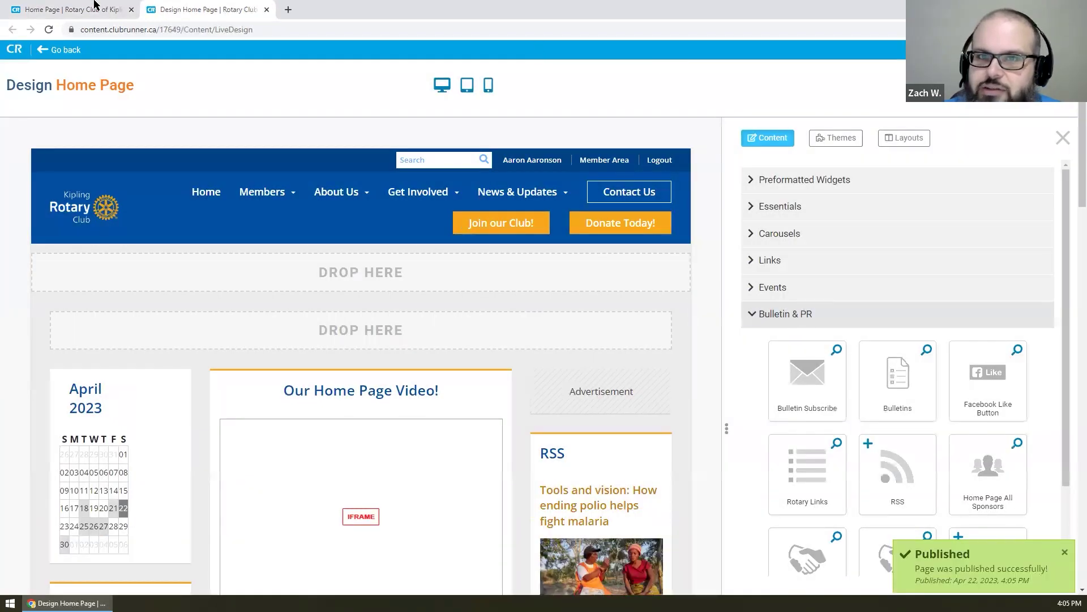
left_click(97, 9)
right_click(65, 379)
left_click(124, 415)
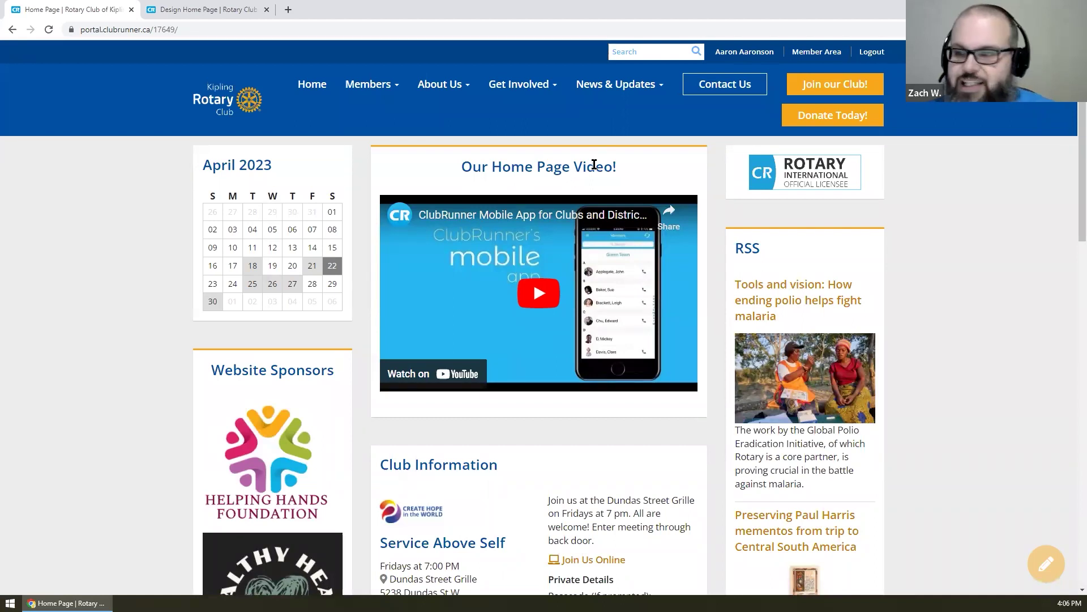
- Toggle the device toolbar and rearrange the DevTools window to reveal more of the page
key("ctrl+shift+m")
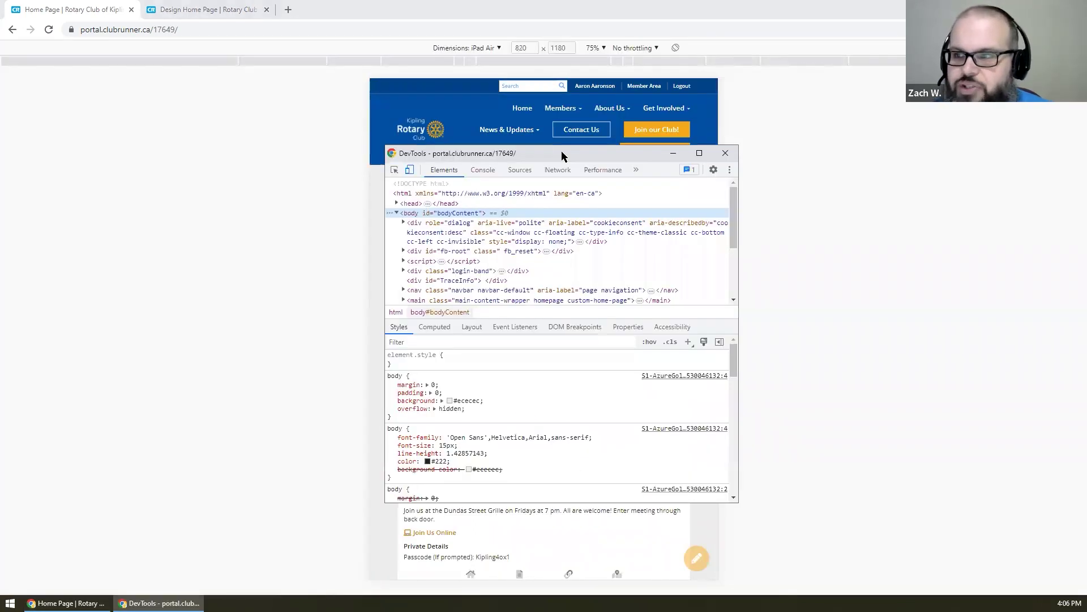
left_click_drag(539, 151, 328, 144)
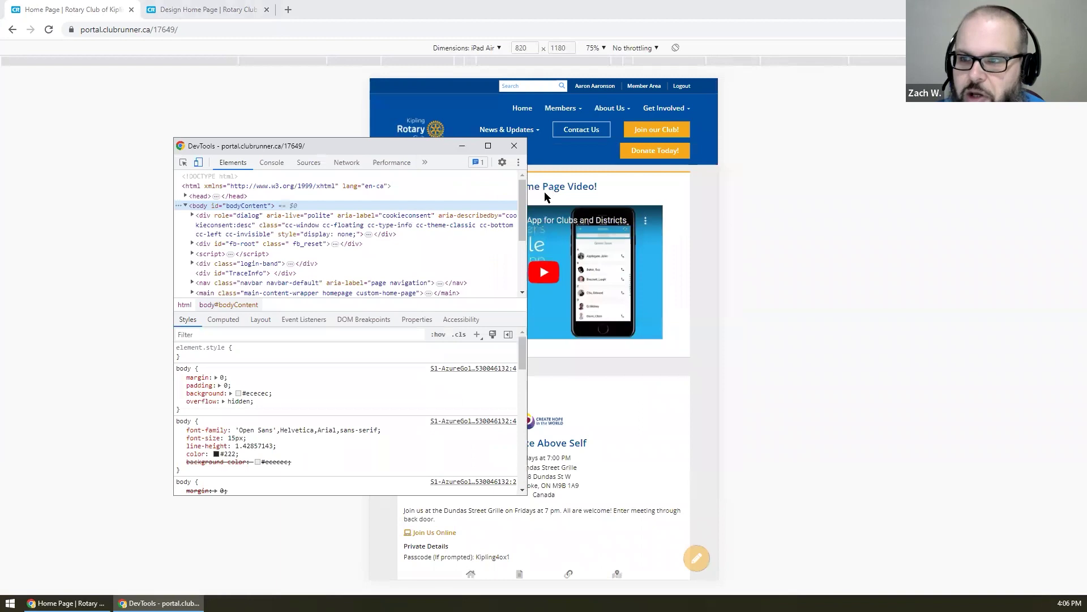
left_click_drag(527, 203, 893, 220)
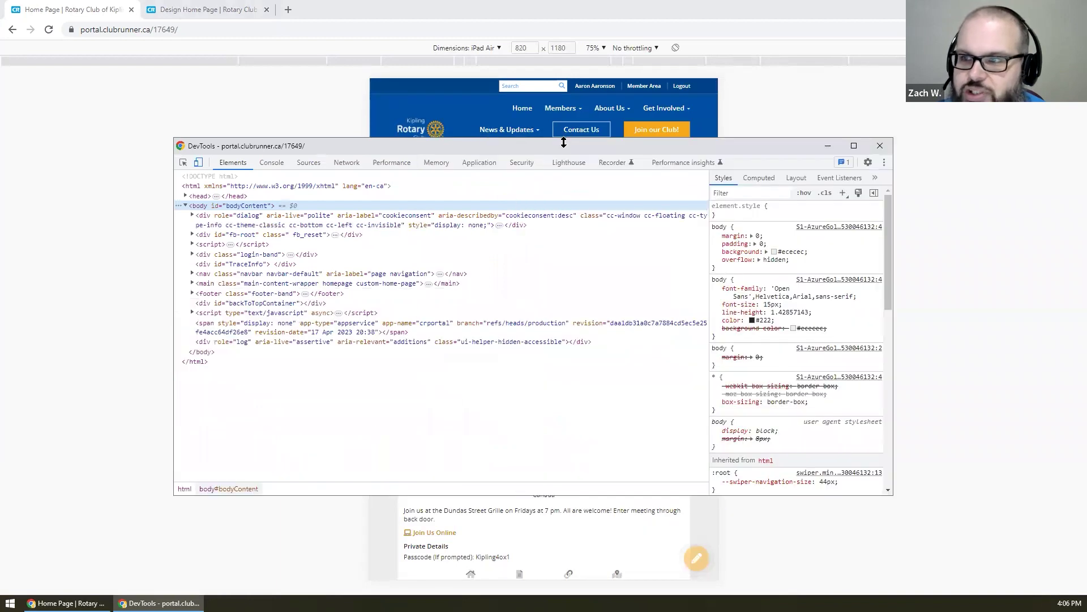
left_click_drag(559, 140, 516, 296)
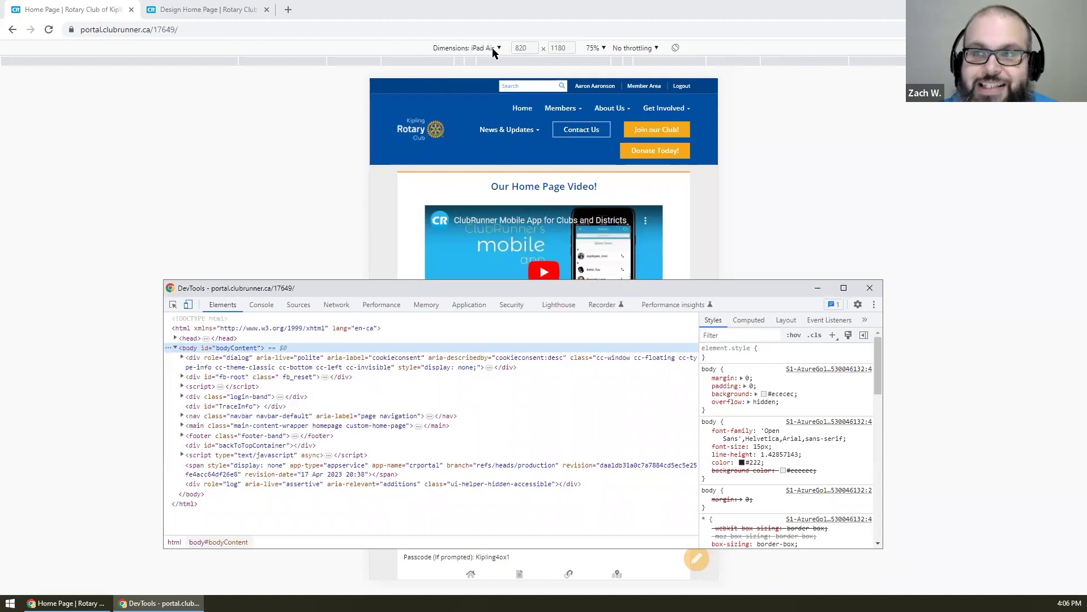
left_click(189, 306)
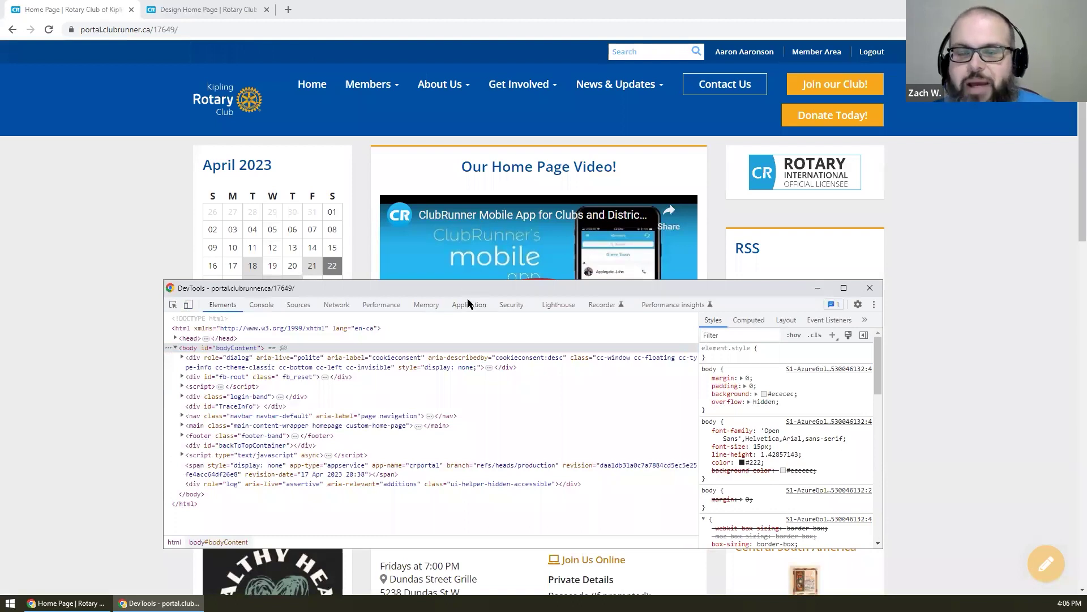
left_click_drag(468, 299, 463, 361)
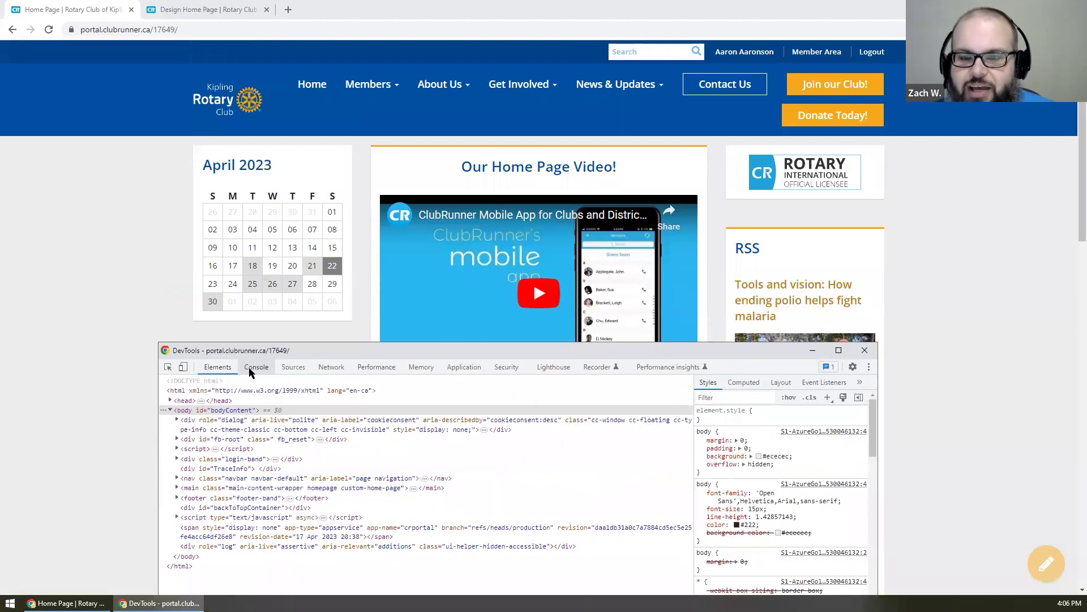
- Preview and scroll the home page as an iPhone 12 Pro, then return to desktop layout
left_click(185, 368)
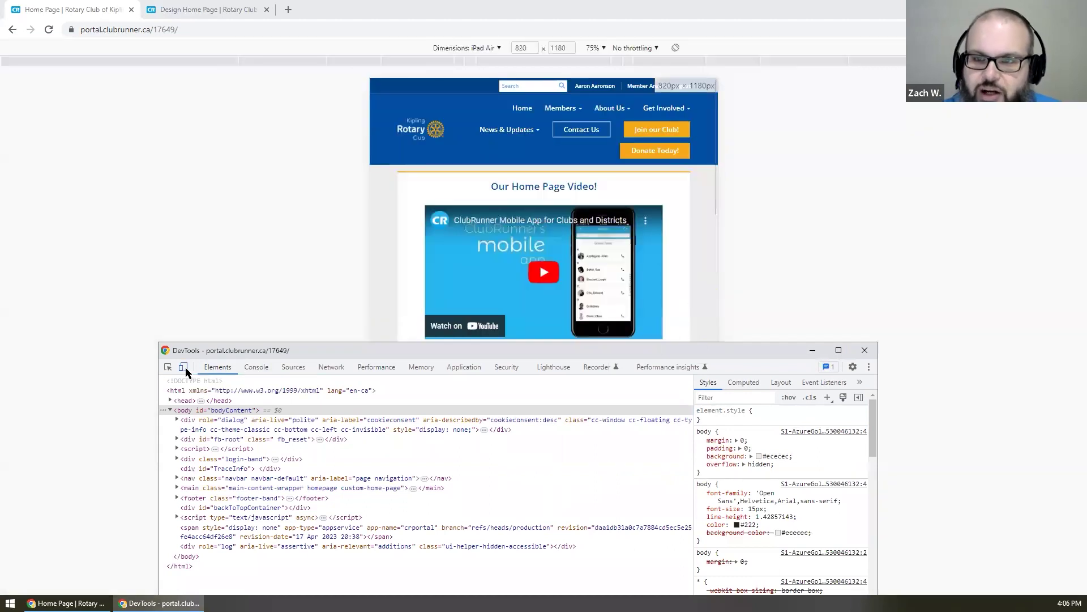
left_click(465, 47)
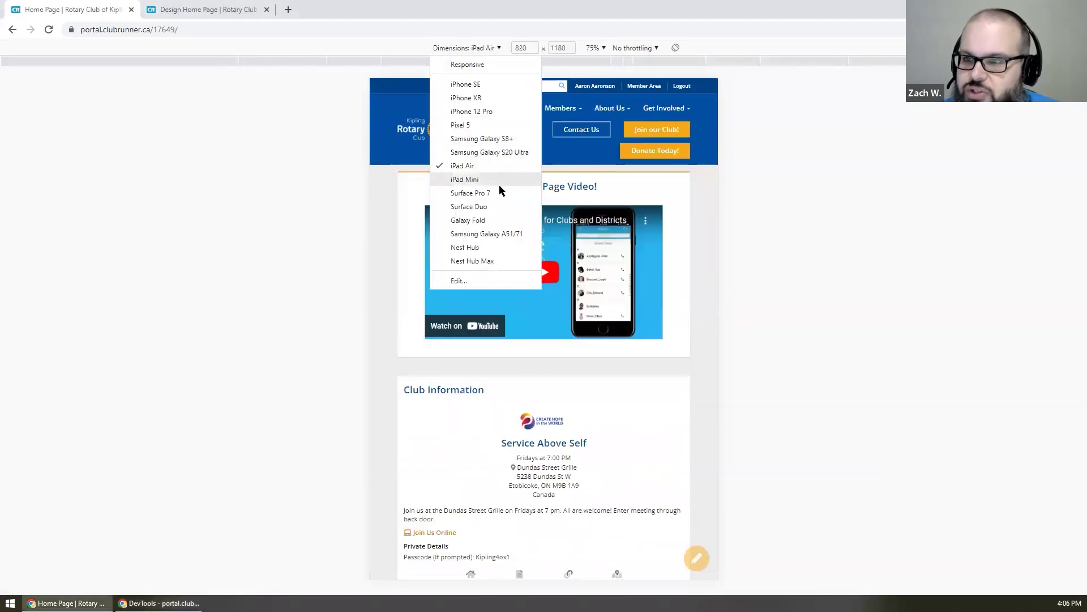
left_click(493, 111)
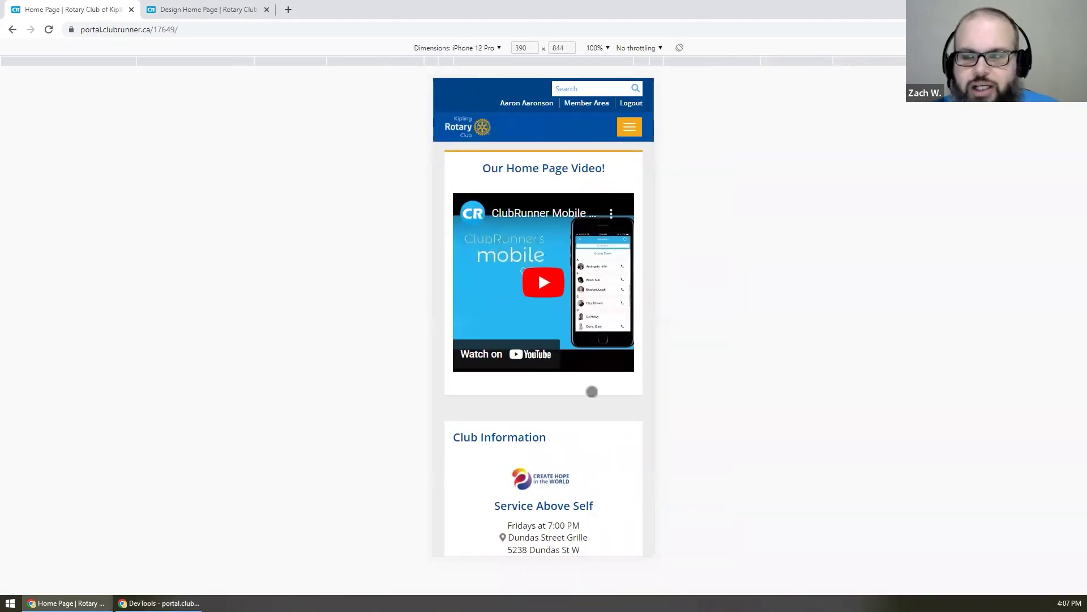
scroll(600, 372, "down", 5)
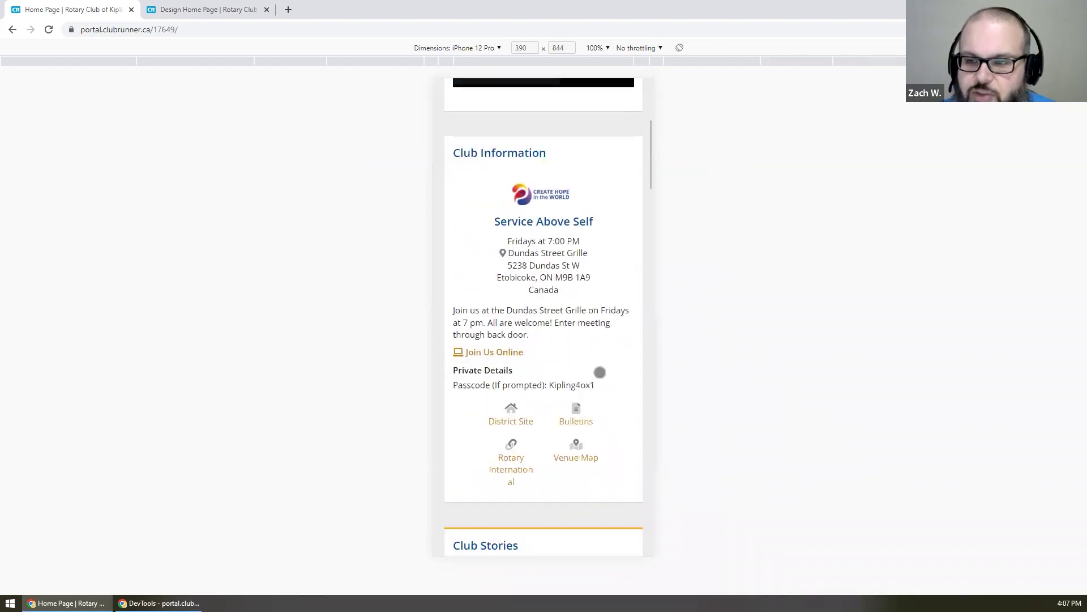
scroll(599, 373, "down", 7)
scroll(600, 371, "up", 12)
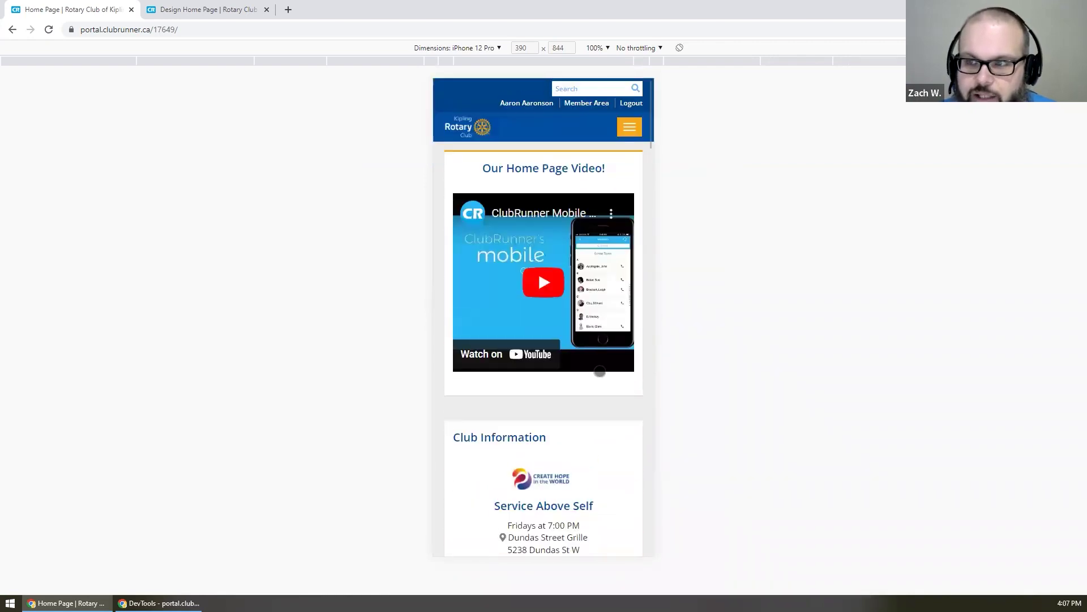
left_click(159, 603)
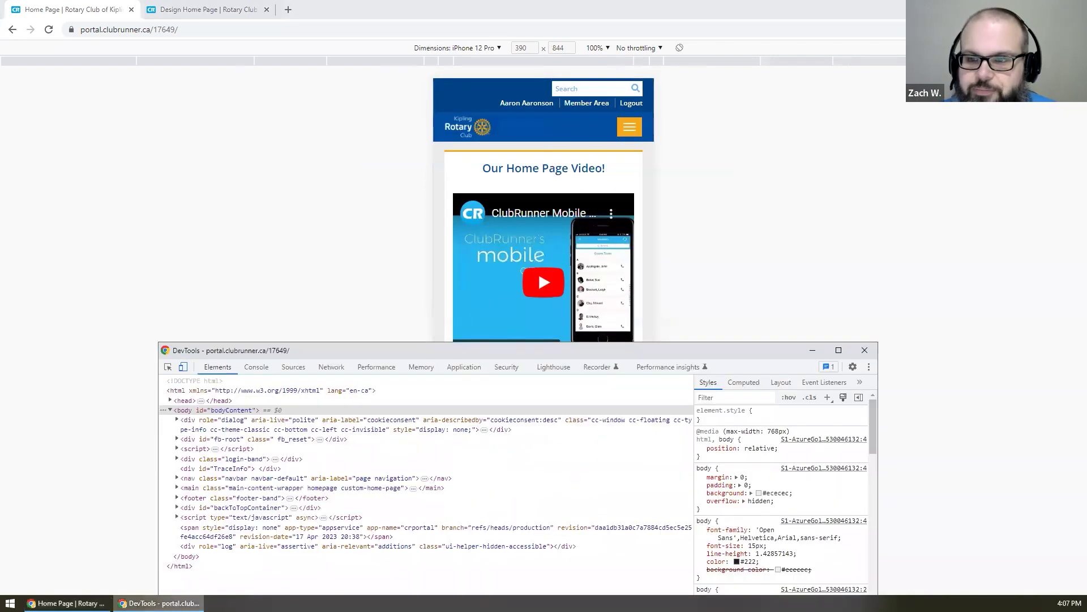
left_click(183, 367)
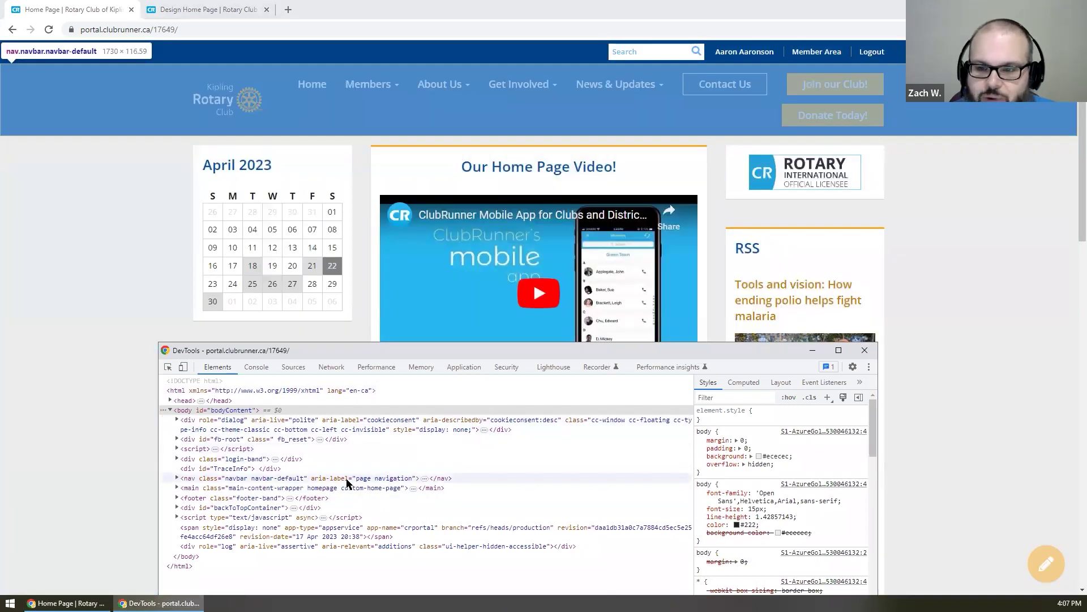
- Hide the nav element with inline display: none, then reload with F5 to restore it
left_click(349, 483)
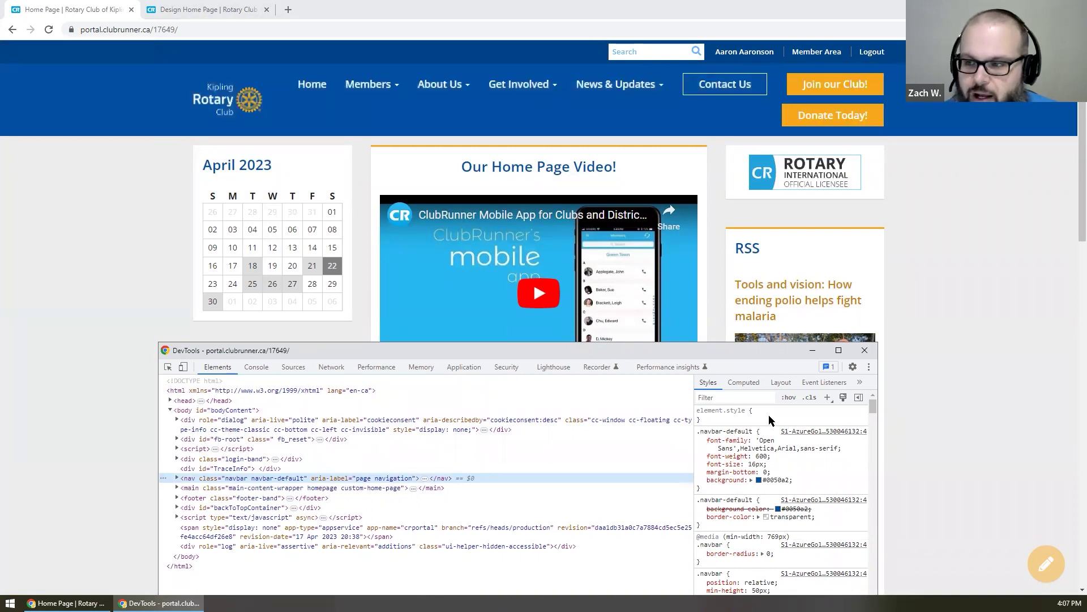
left_click(768, 415)
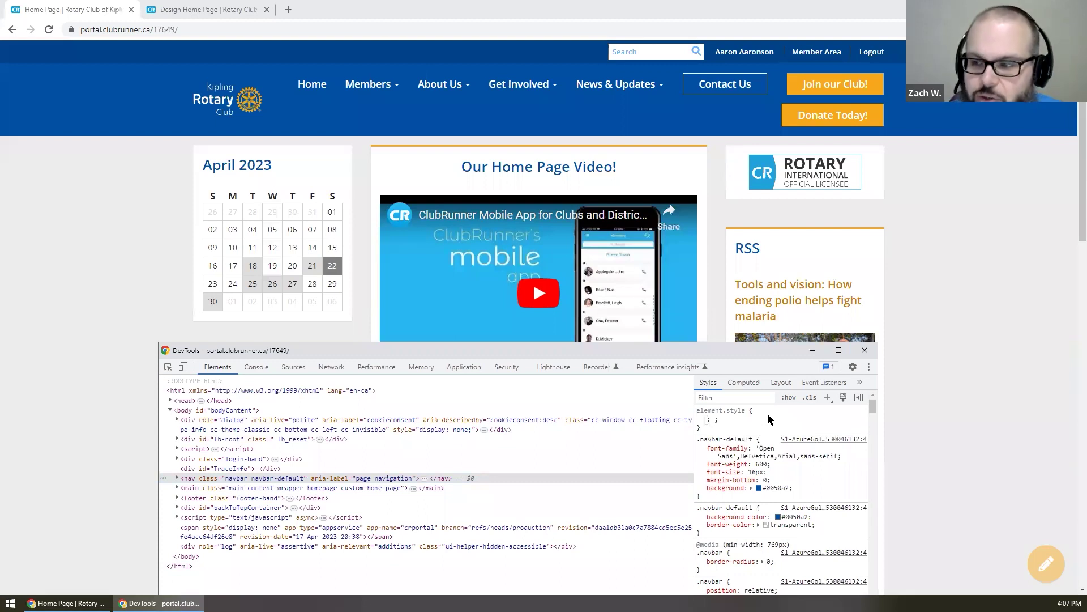
type("dis")
key("Tab")
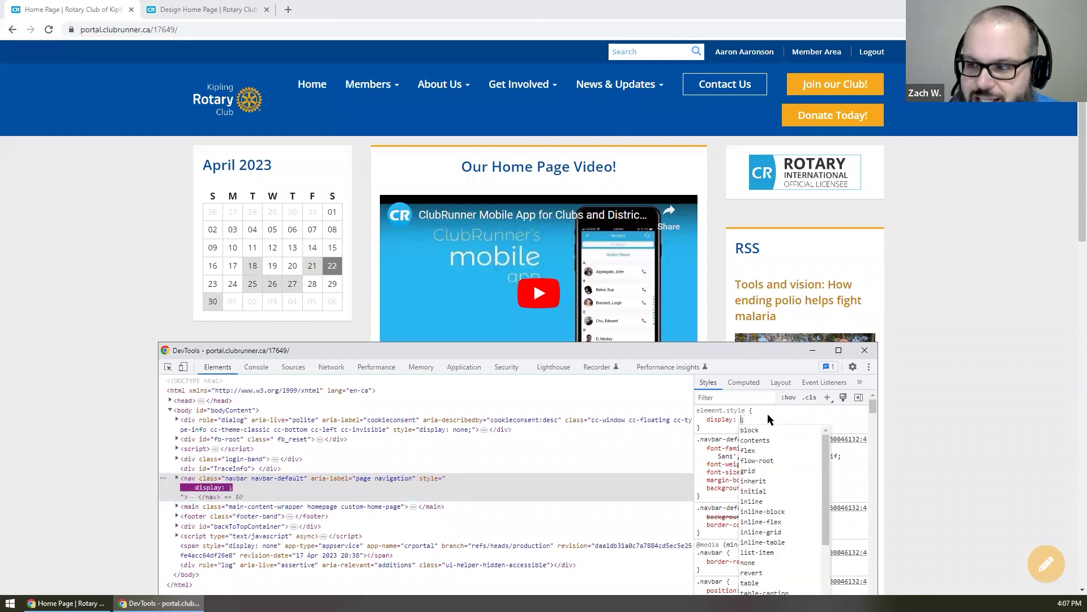
type("none")
key("Return")
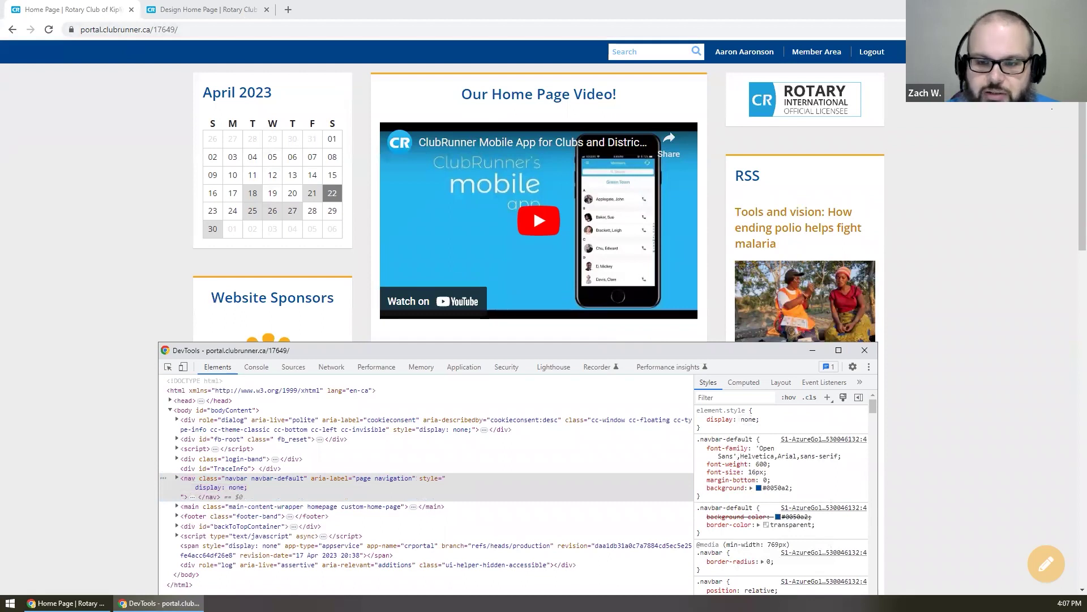
left_click(168, 173)
key("F5")
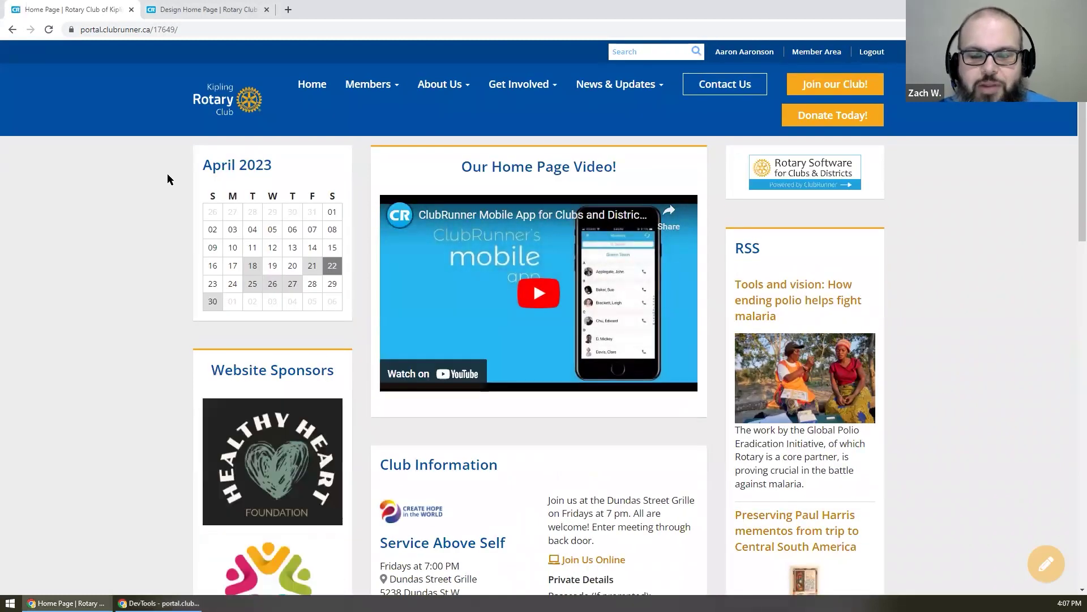
- Inspect the 'Our Home Page Video!' heading to show its markup in DevTools
left_click(159, 602)
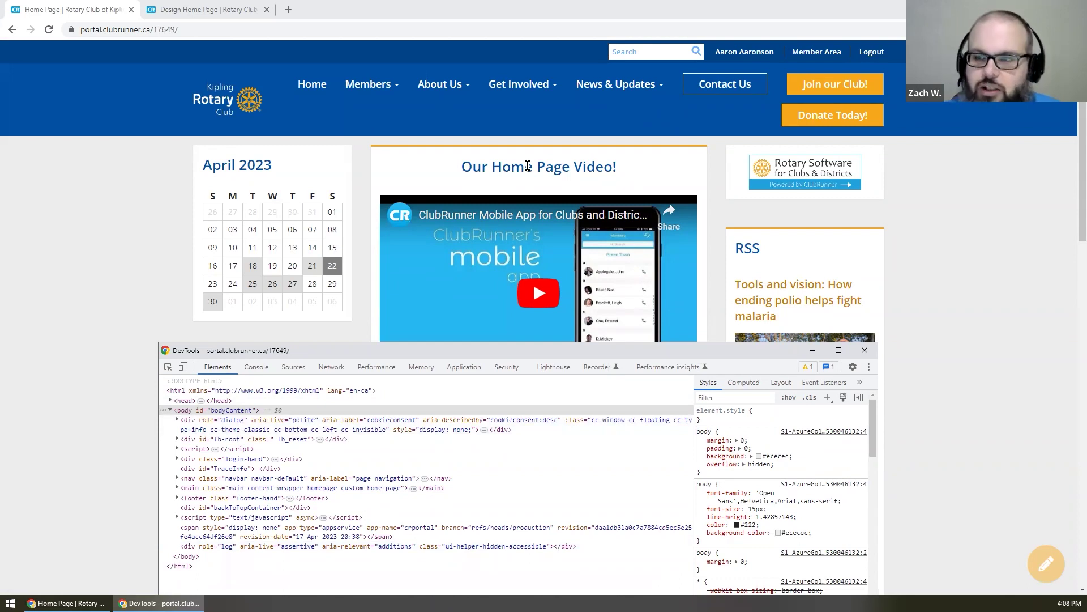
double_click(527, 166)
left_click_drag(527, 166, 449, 162)
left_click(470, 179)
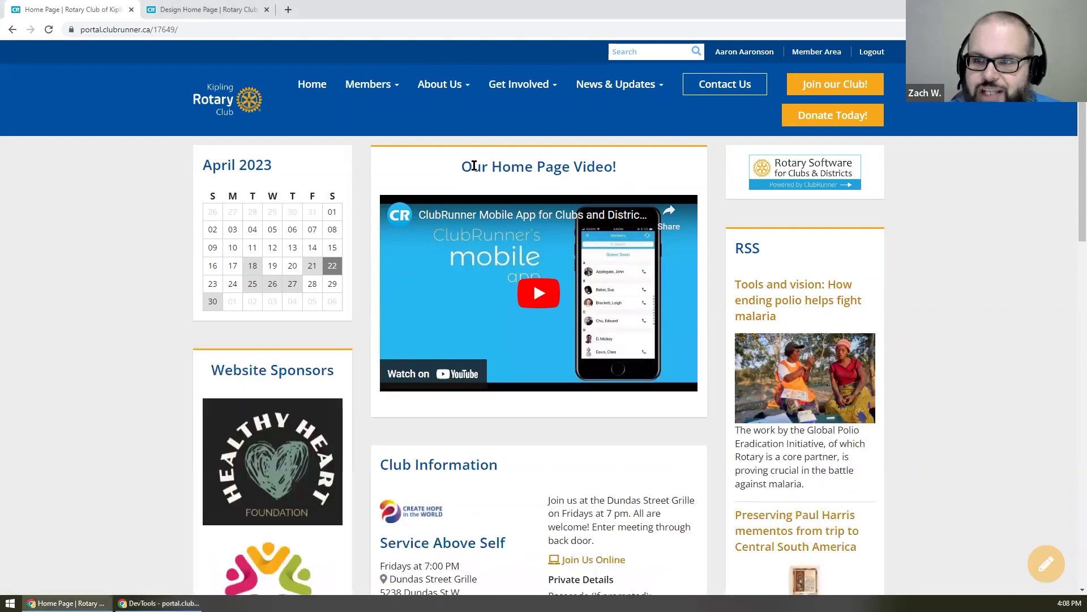
right_click(475, 168)
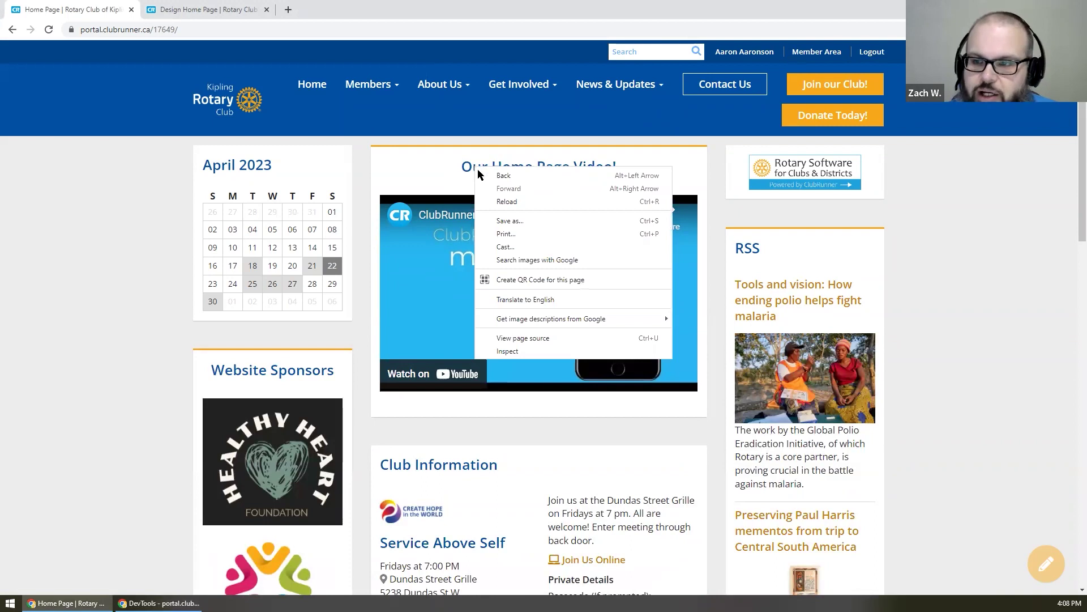
left_click(530, 351)
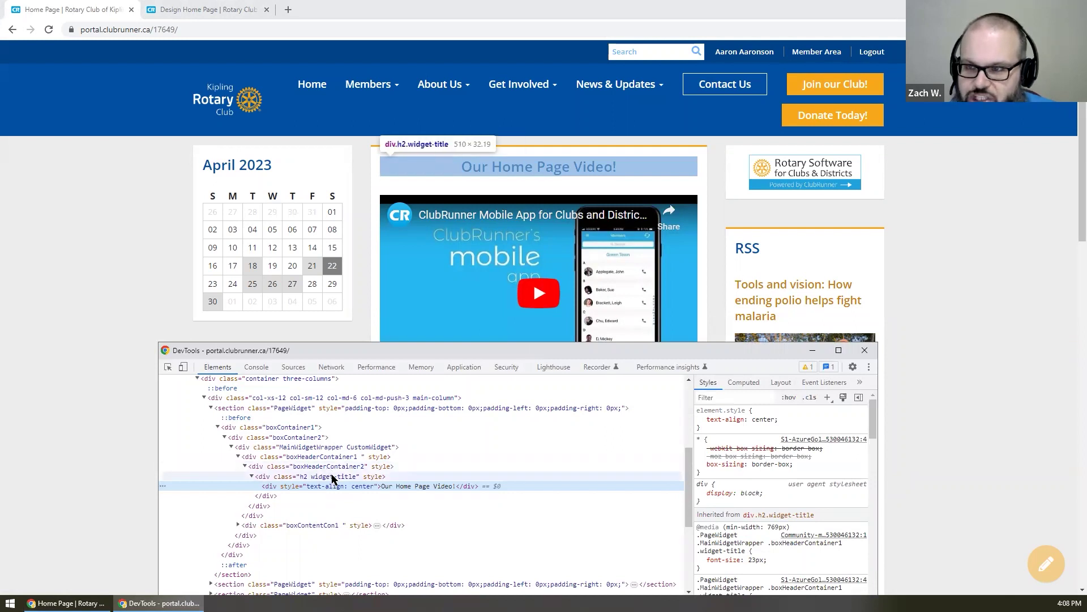
- Add inline color: red and font-size: 2em to the heading's h2 widget-title div
left_click(333, 478)
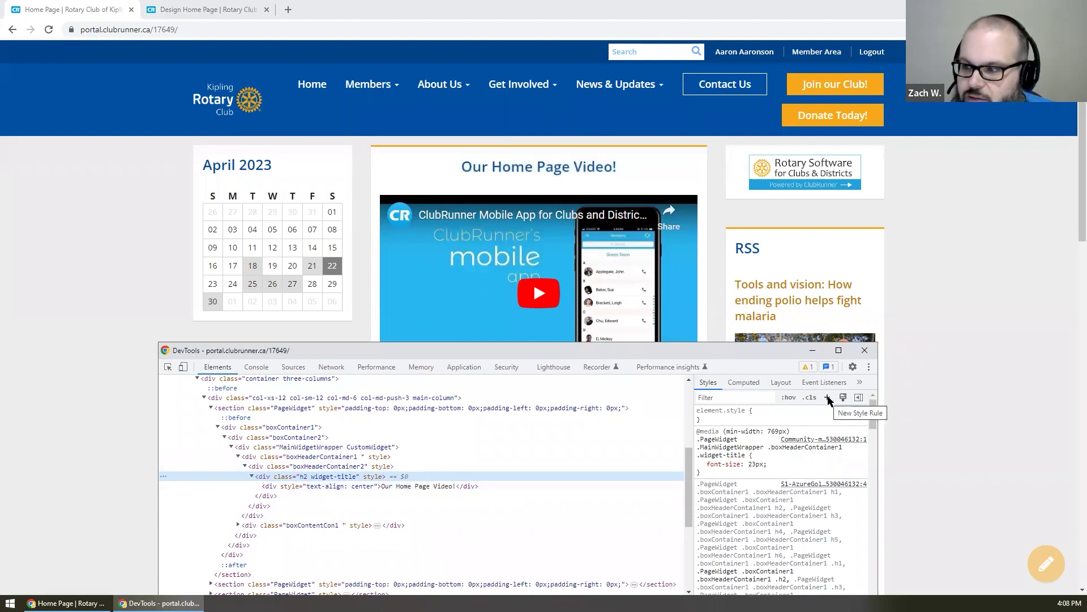
left_click(786, 413)
type("color:red;")
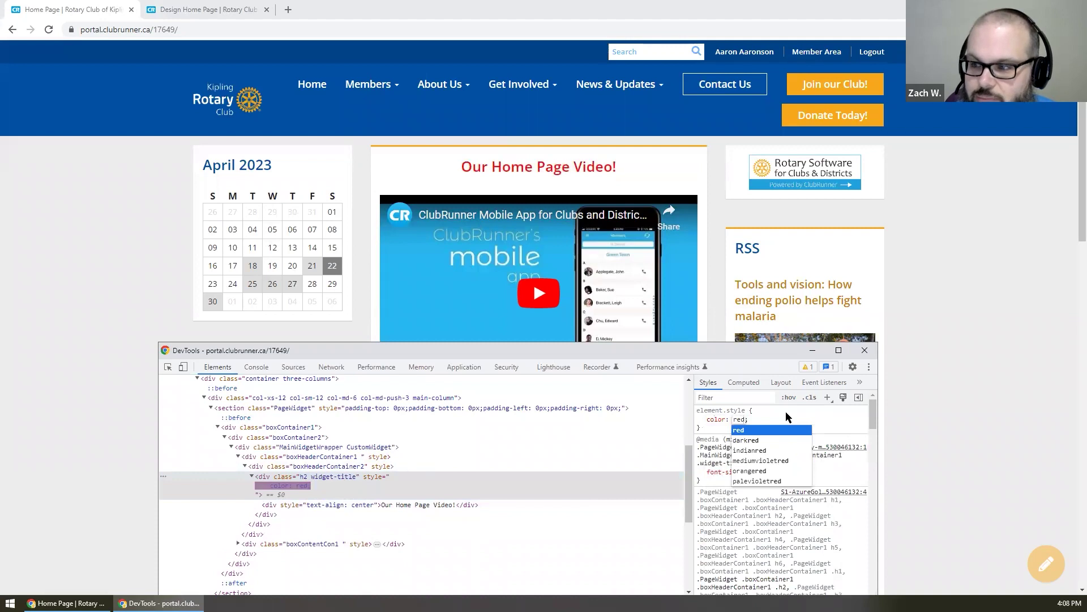
key("Return")
type("font-")
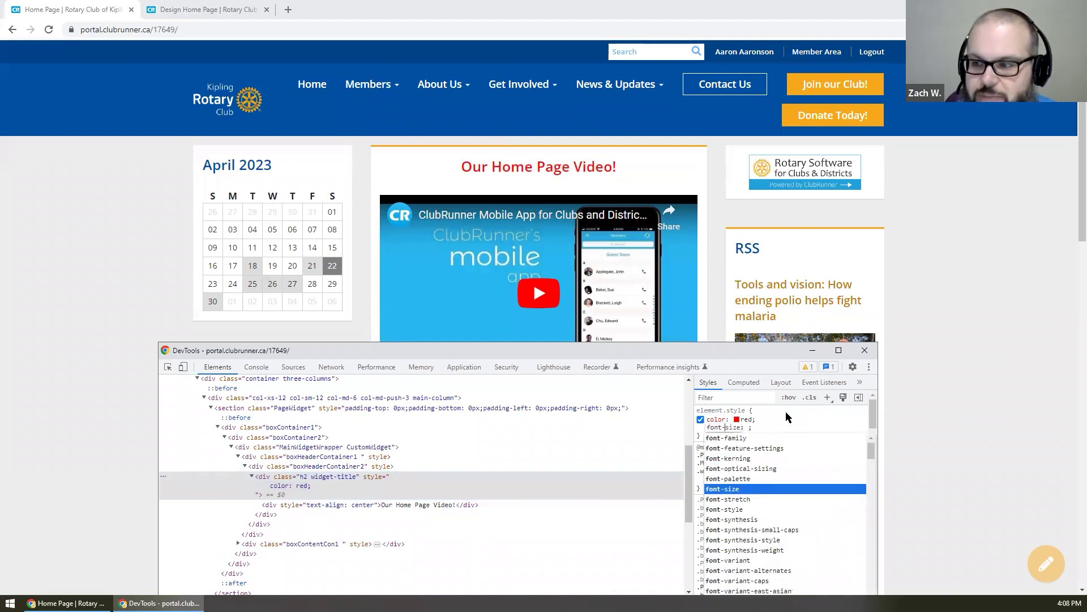
key("Tab")
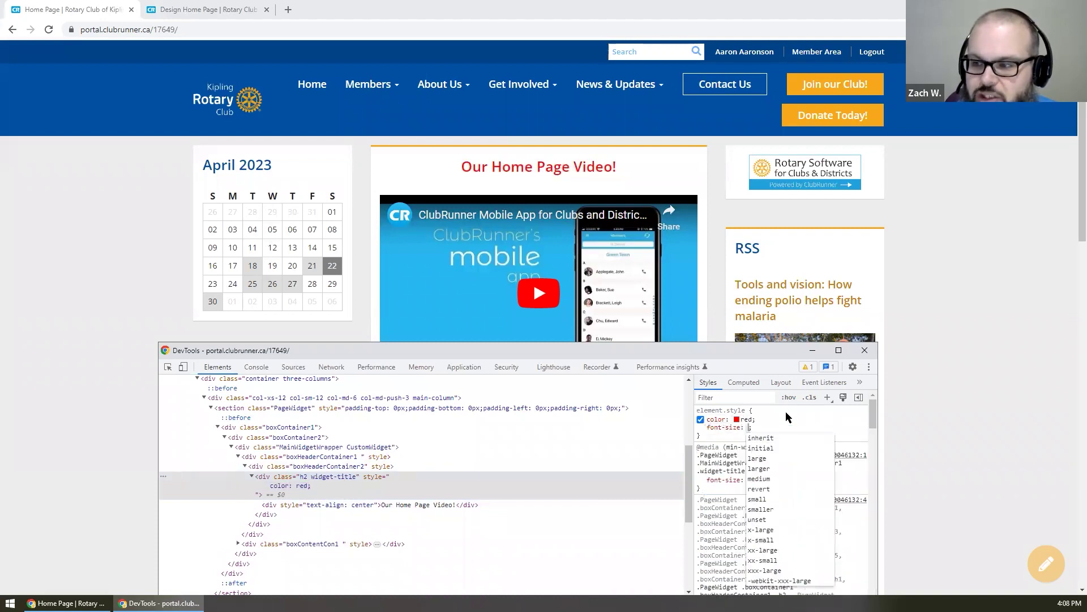
type("2em")
key("Return")
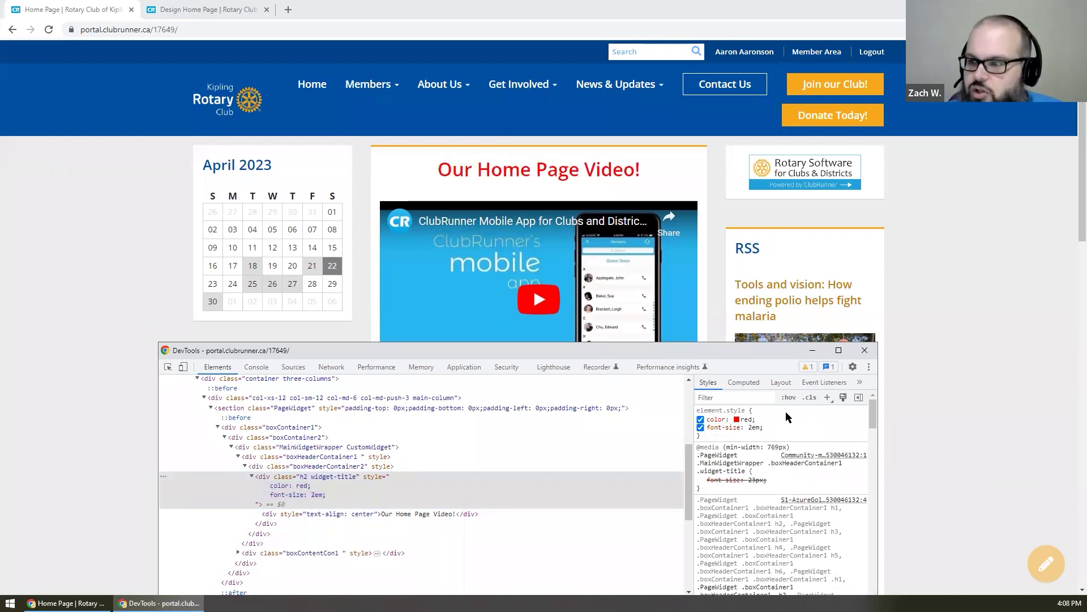
- Reposition the DevTools window and dismiss the leftover empty property line
left_click_drag(749, 350, 745, 260)
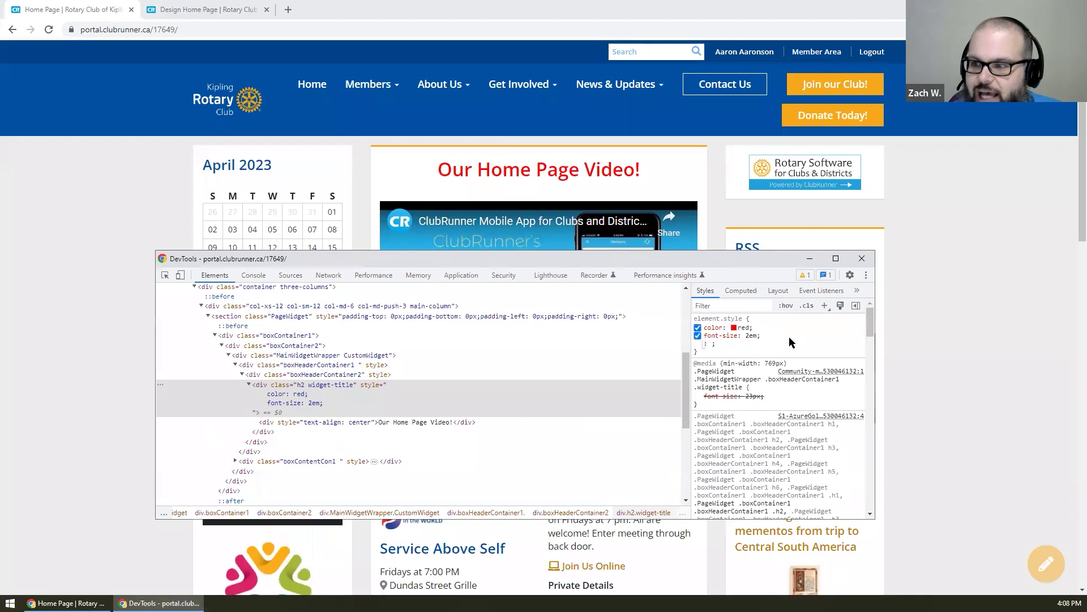
left_click(790, 338)
left_click_drag(672, 255, 692, 244)
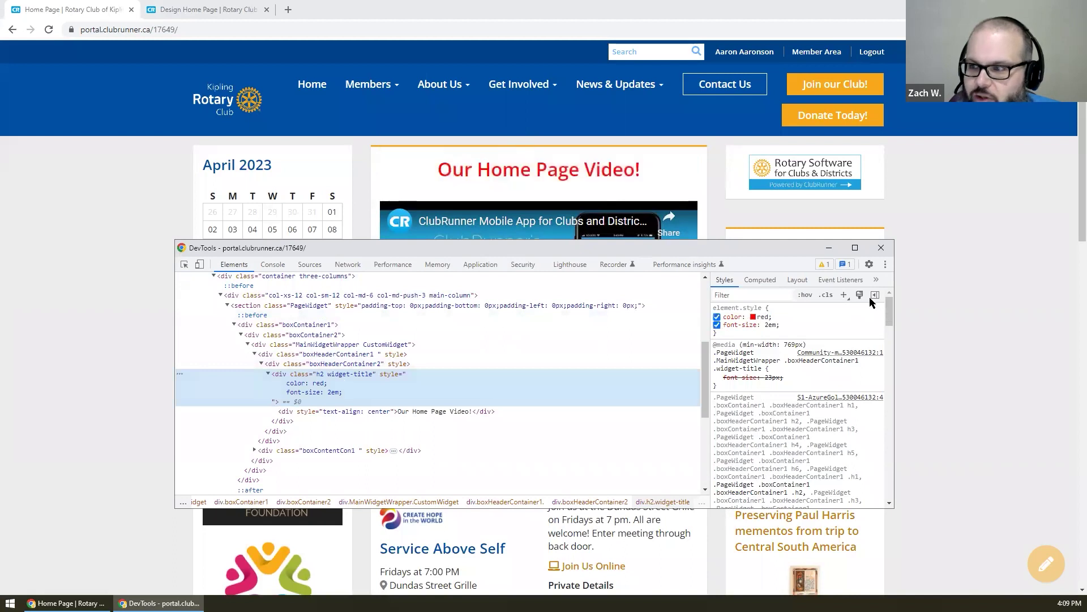
- Add a new .h2.widget-title rule with color red and font-size 2em
left_click(844, 296)
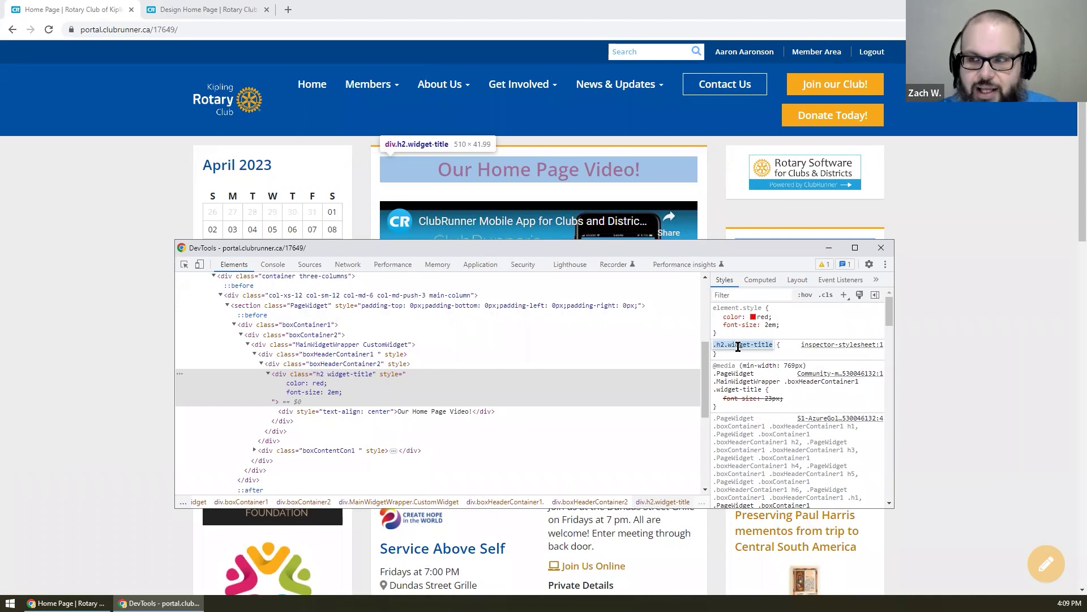
left_click(784, 349)
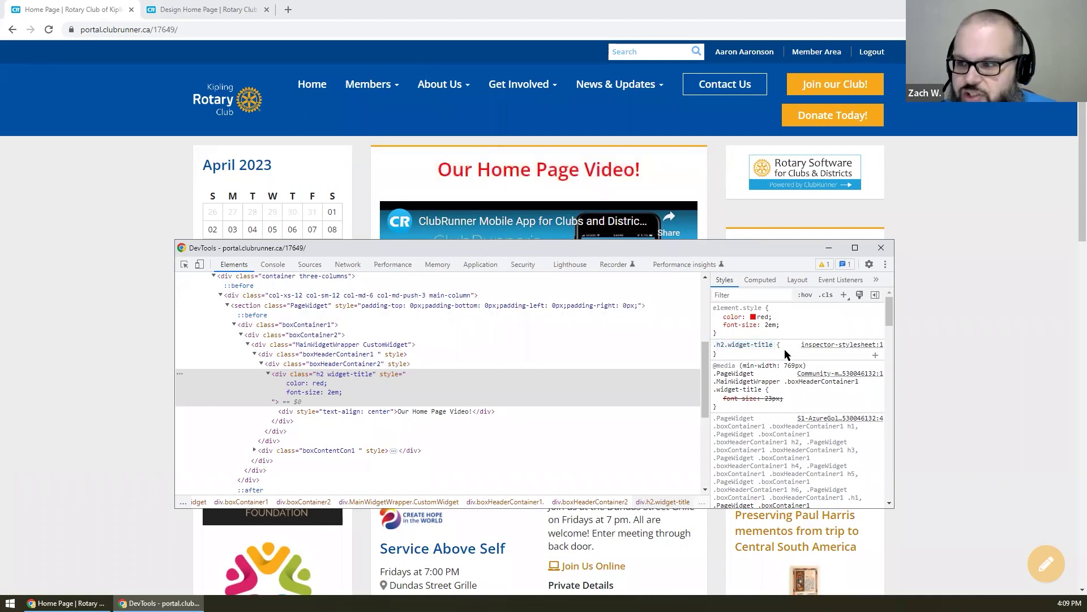
left_click(781, 351)
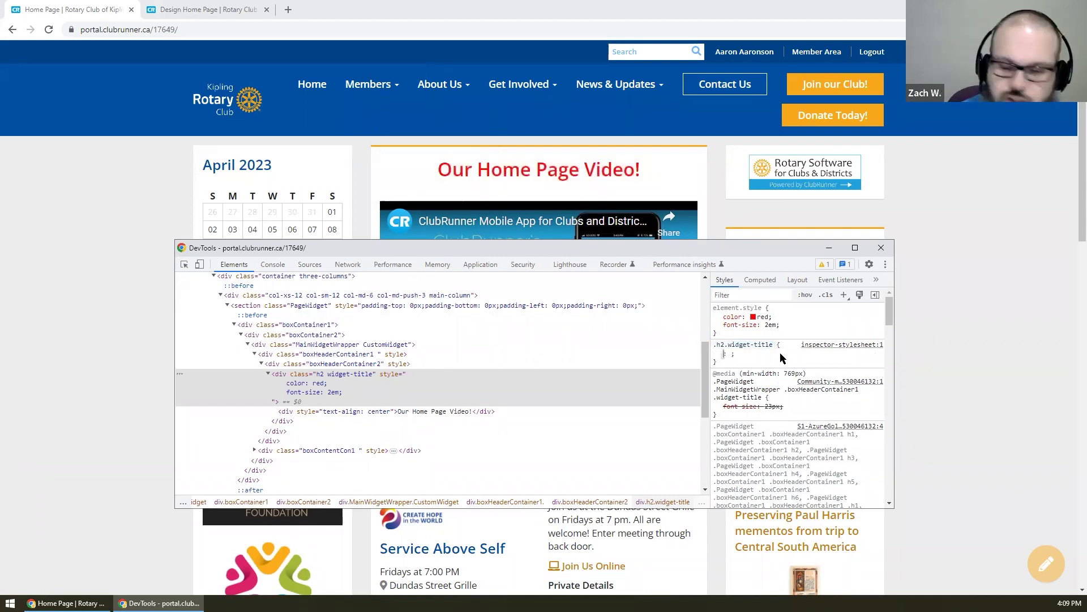
type("color")
key("Tab")
type("red")
key("Return")
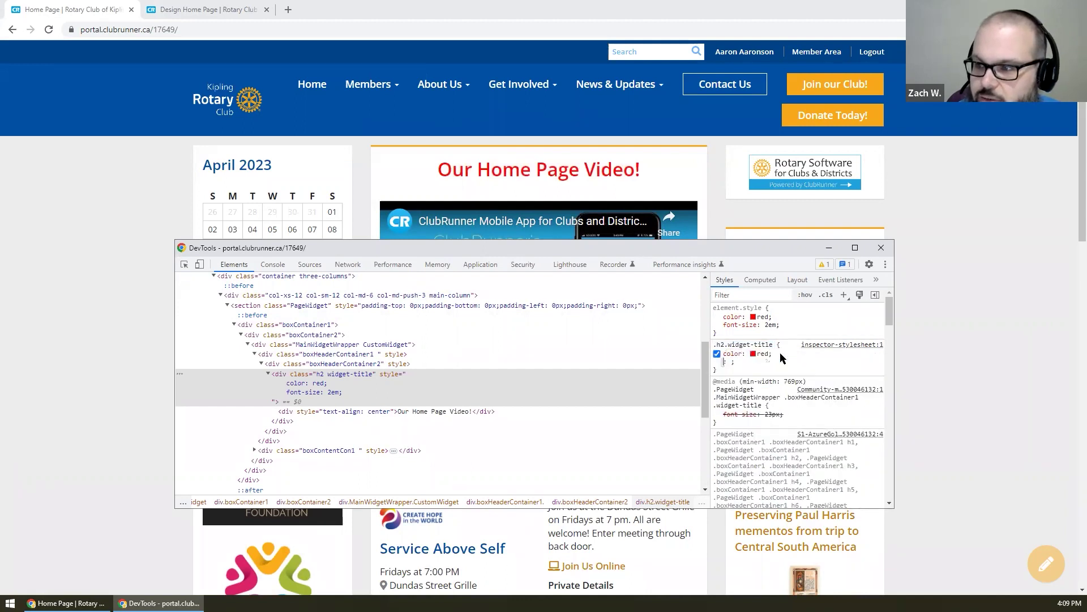
type("font-size")
key("Tab")
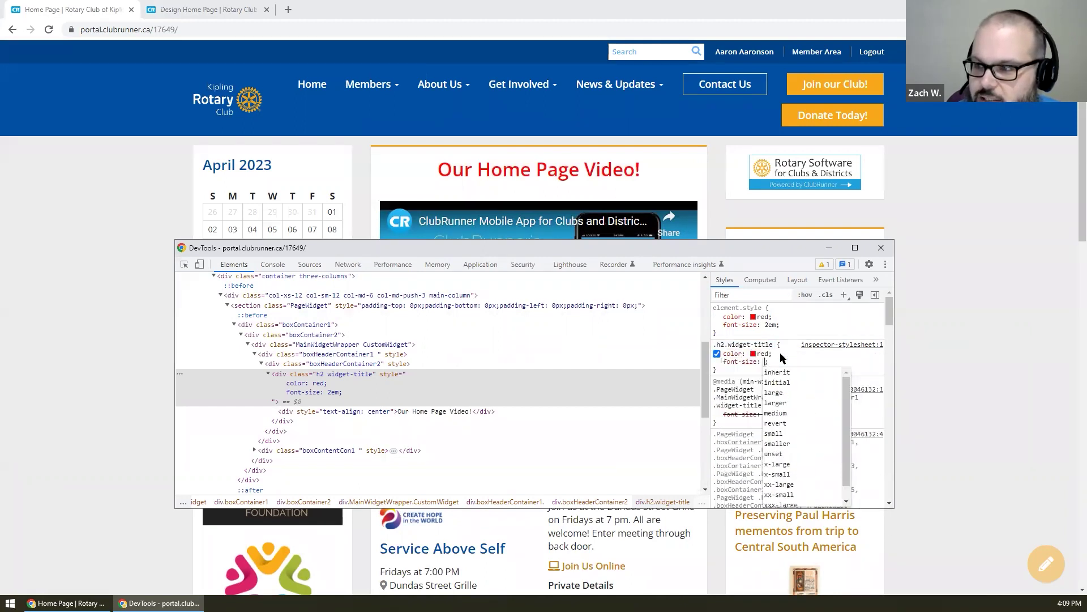
type("2em")
key("Return")
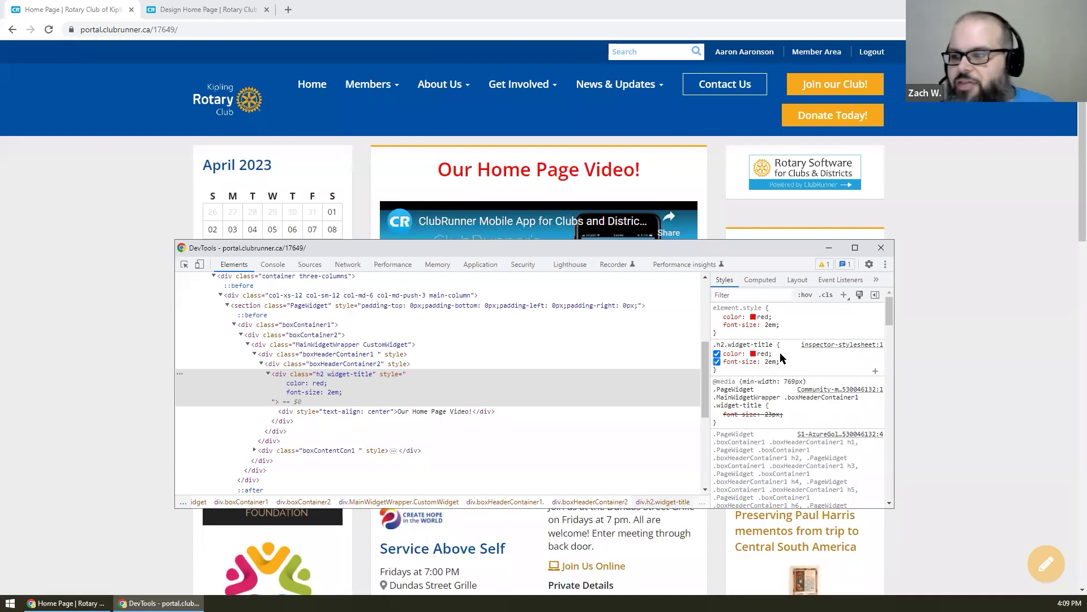
- Uncheck the inline red colour and 2em font size, then move DevTools higher
left_click(830, 248)
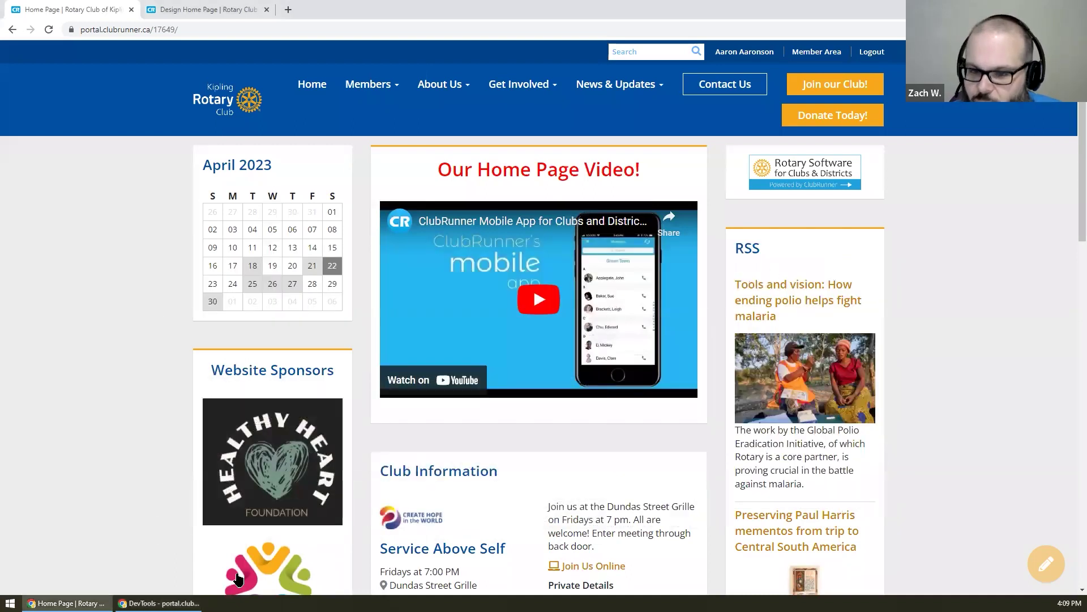
left_click(159, 602)
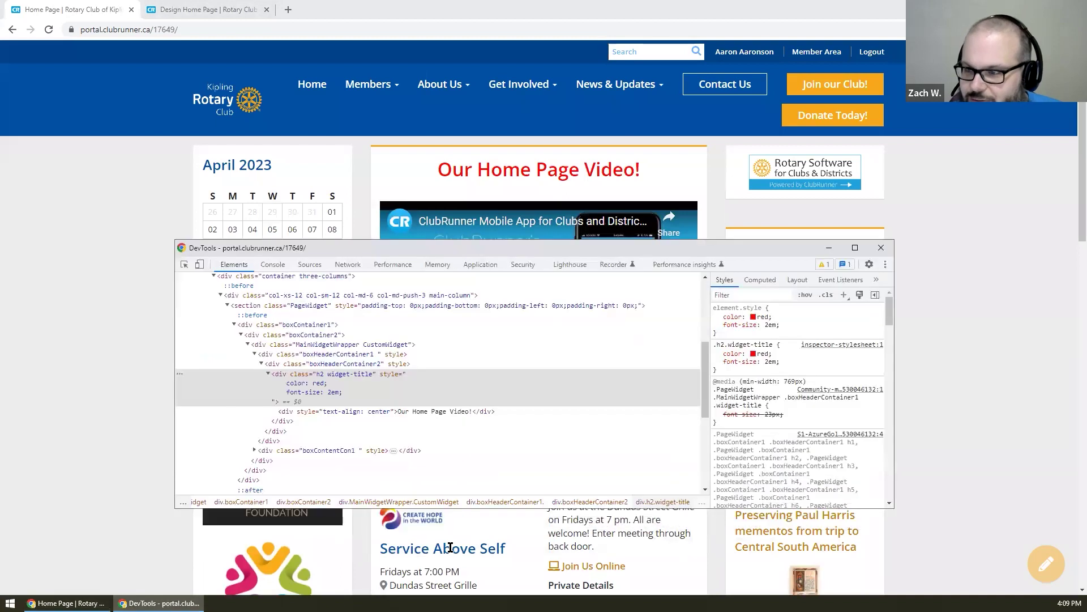
left_click(717, 316)
left_click(717, 324)
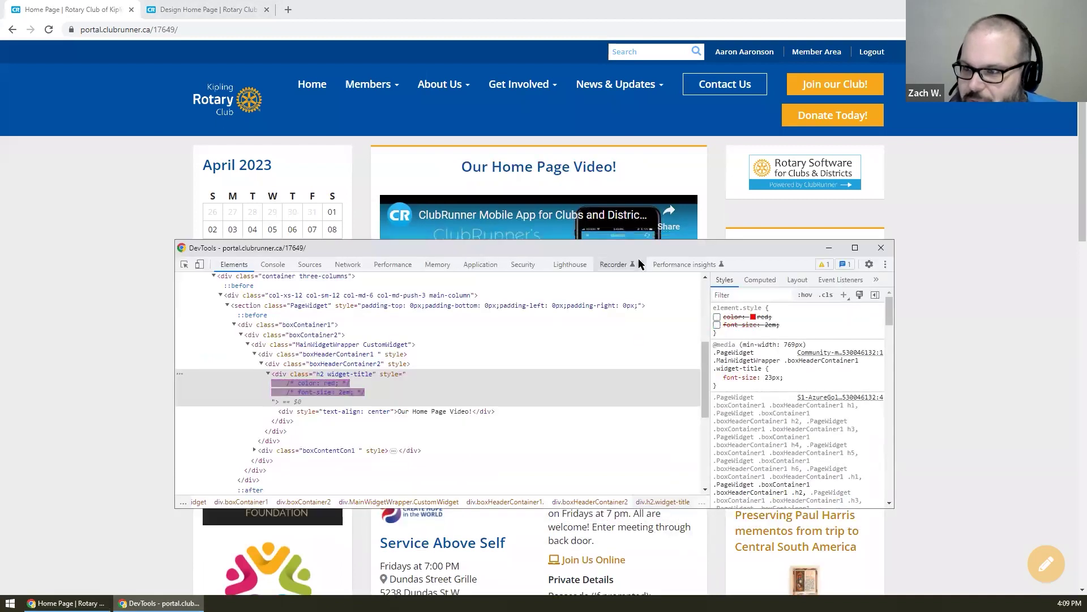
left_click_drag(628, 247, 579, 53)
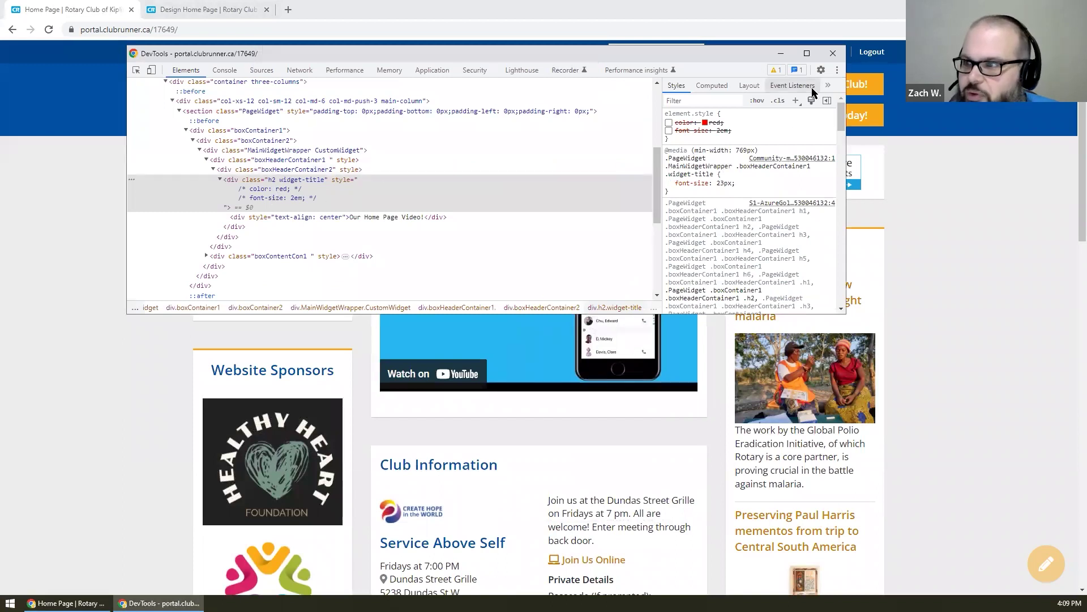
- Change the .widget-title rule's font-size from 23px to 2em and add color: red in DevTools
left_click(796, 101)
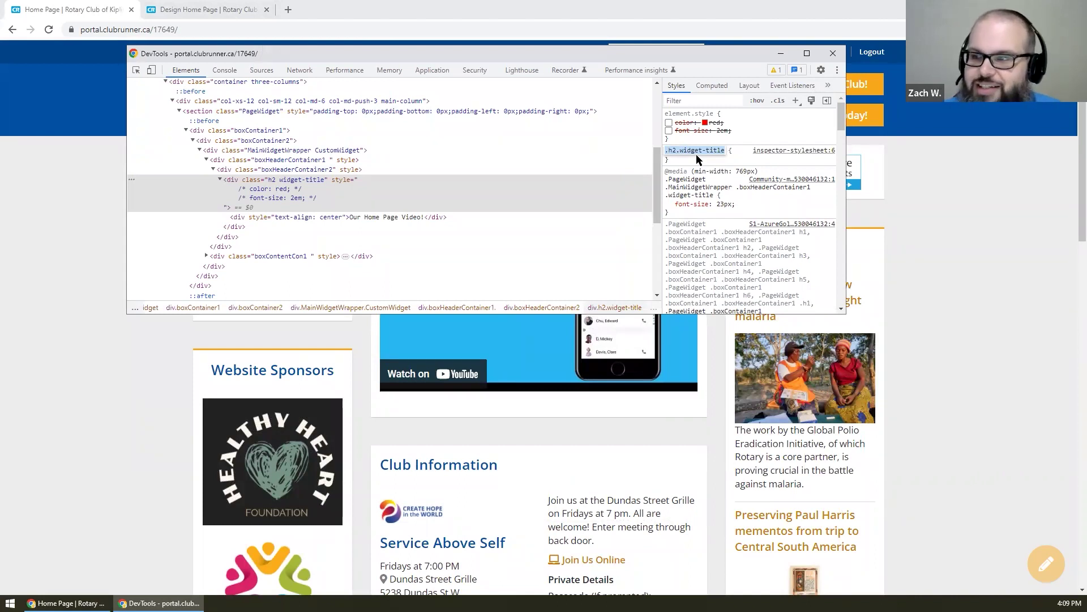
left_click(697, 155)
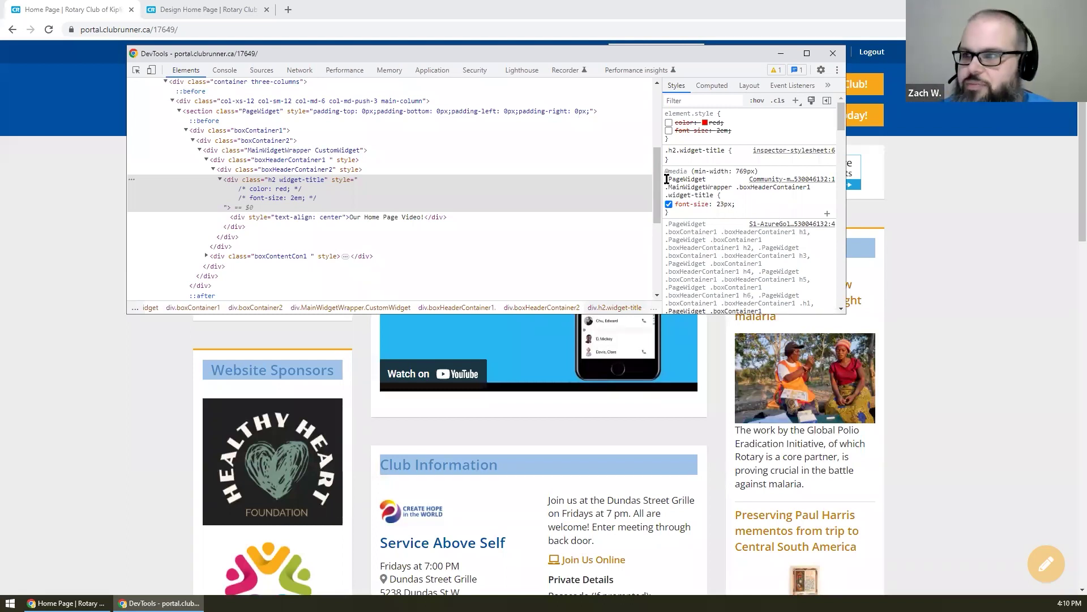
left_click(724, 204)
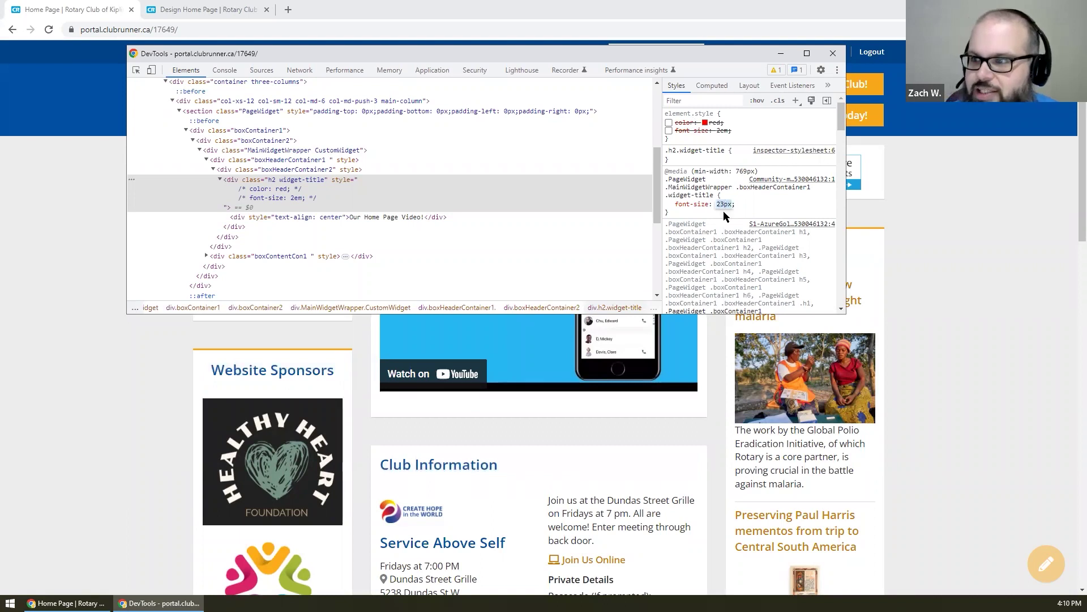
type("2em")
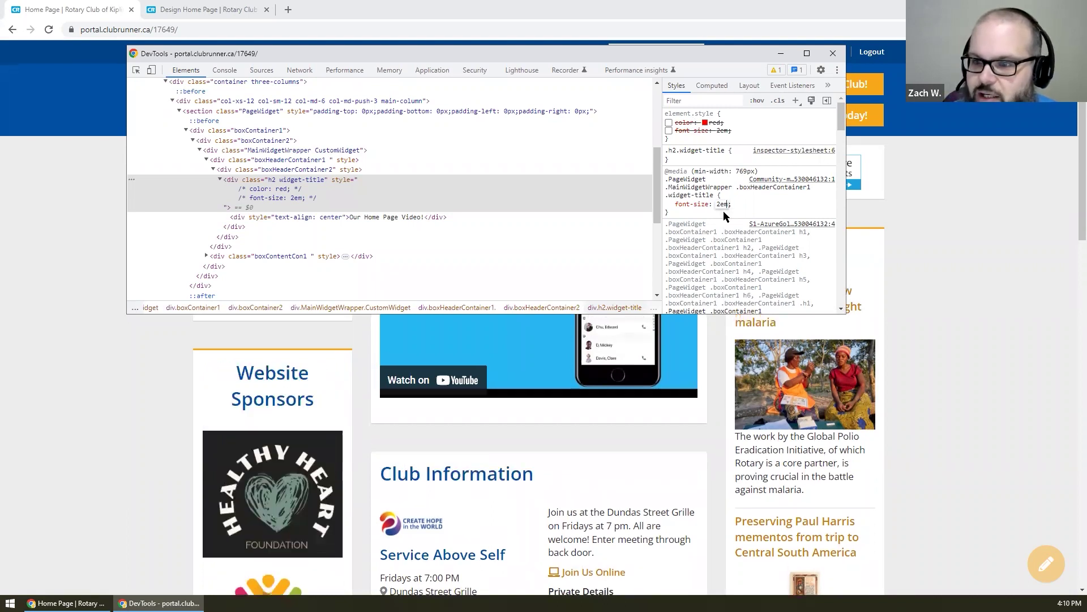
key("Return")
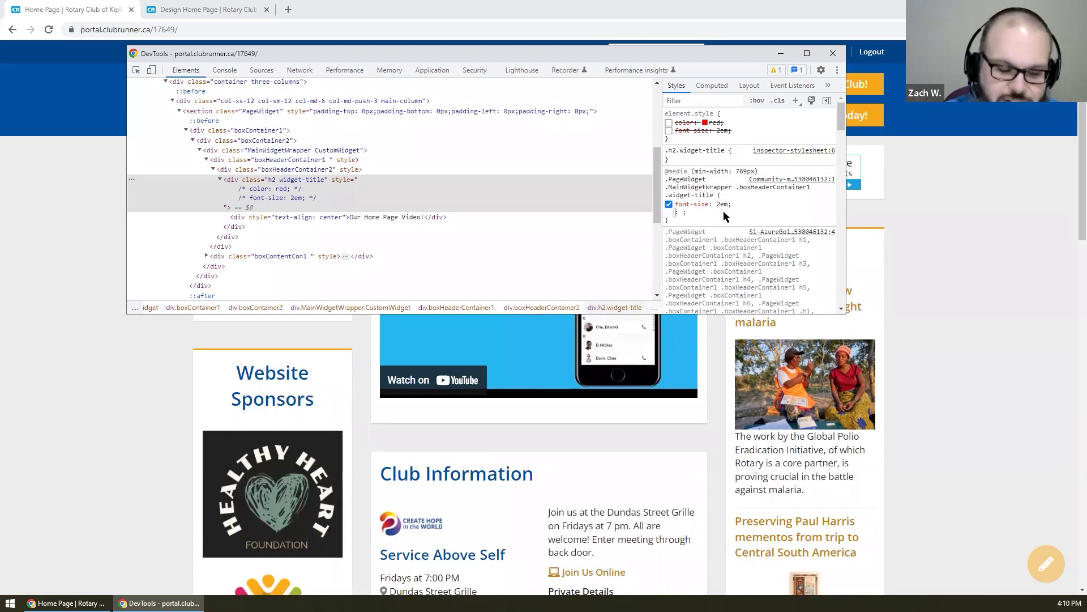
type("color:red;")
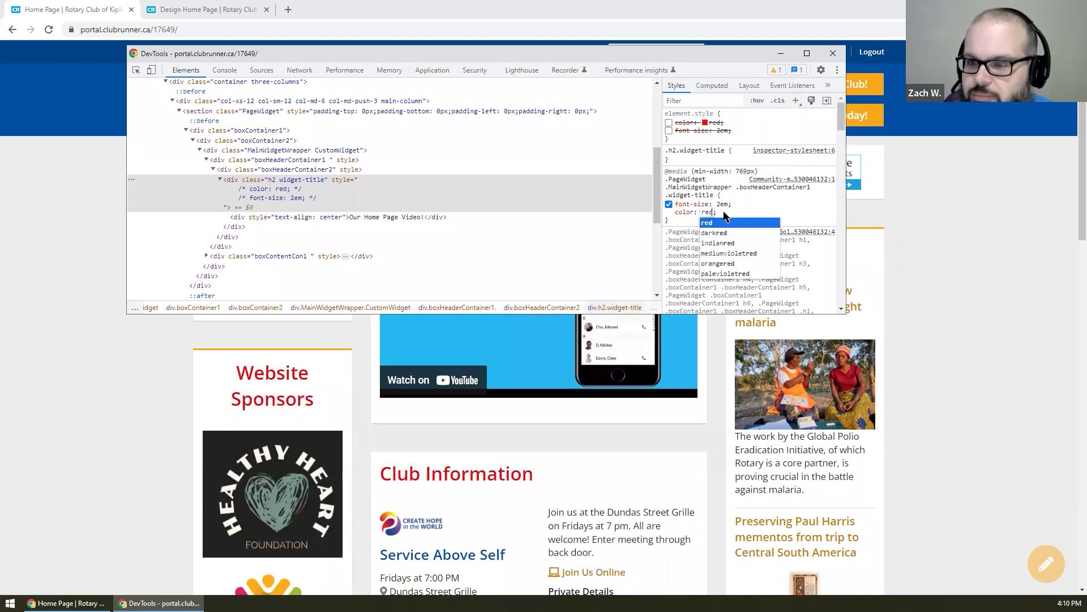
key("Return")
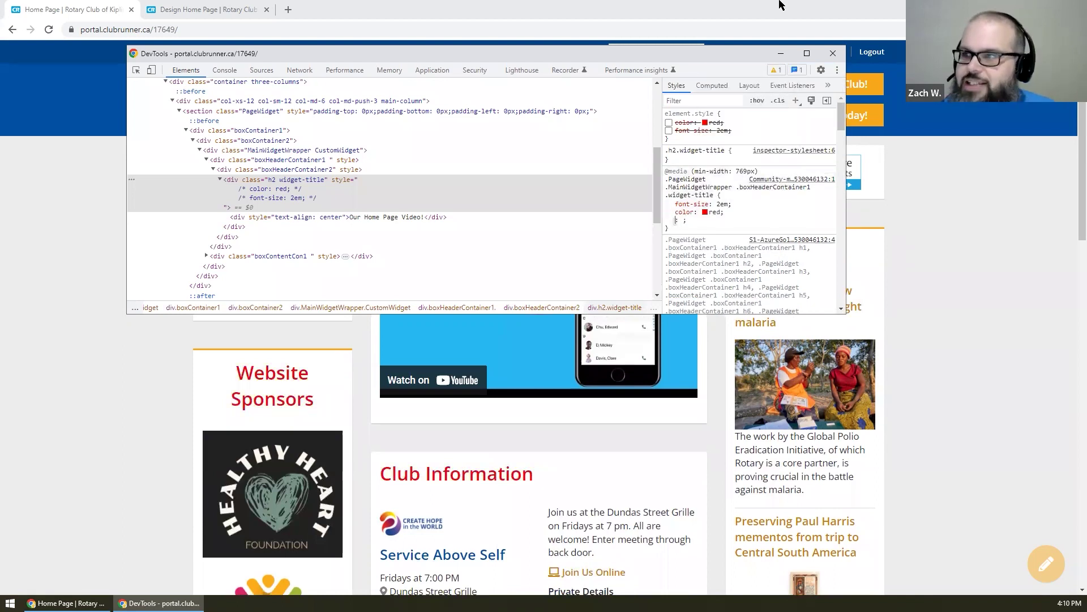
left_click(781, 54)
- Scroll through the home page checking the red 2em widget titles, then reload it with F5
scroll(507, 182, "down", 1)
scroll(435, 186, "down", 1)
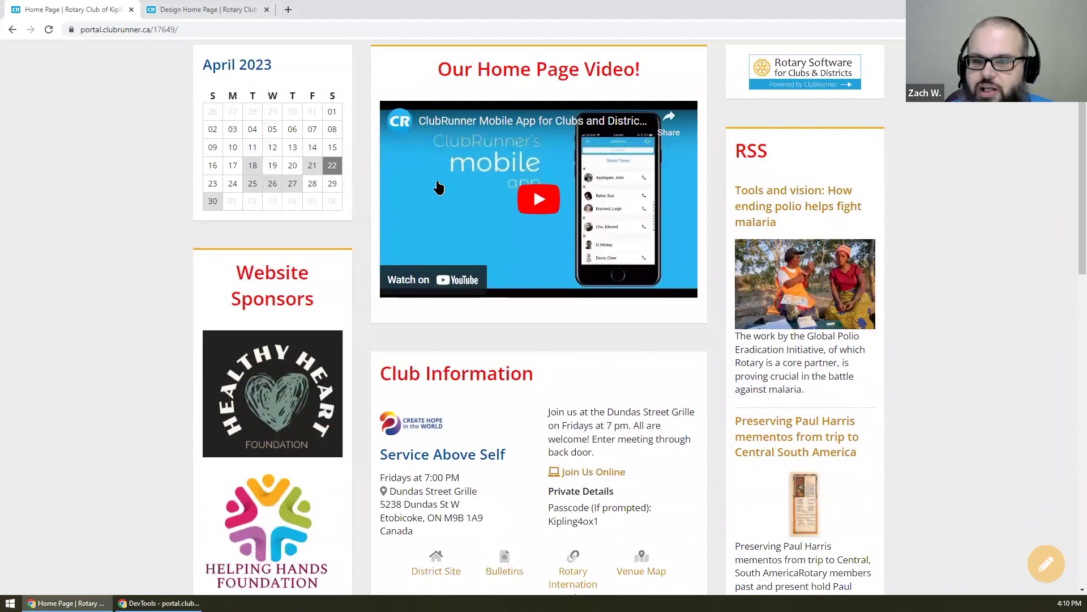
scroll(614, 329, "down", 5)
scroll(616, 329, "down", 1)
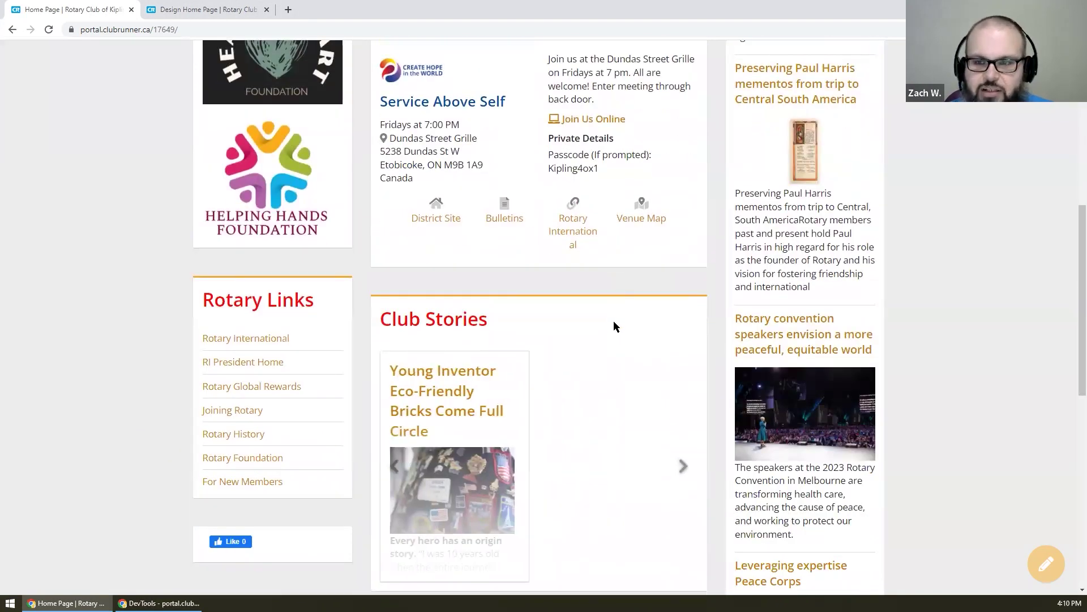
scroll(615, 327, "down", 4)
scroll(614, 323, "up", 7)
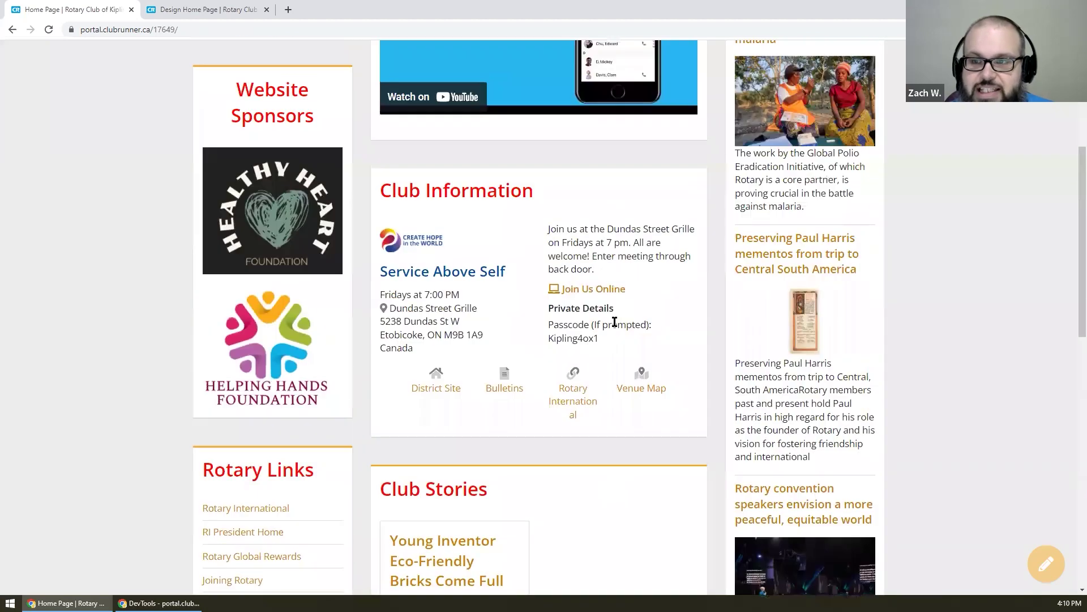
scroll(614, 321, "up", 5)
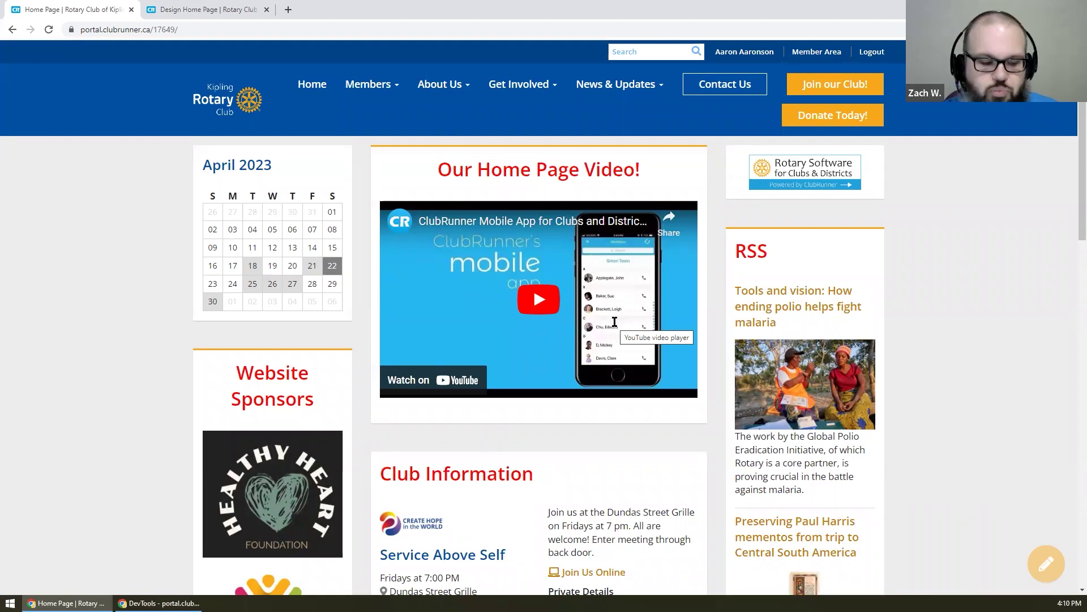
key("F5")
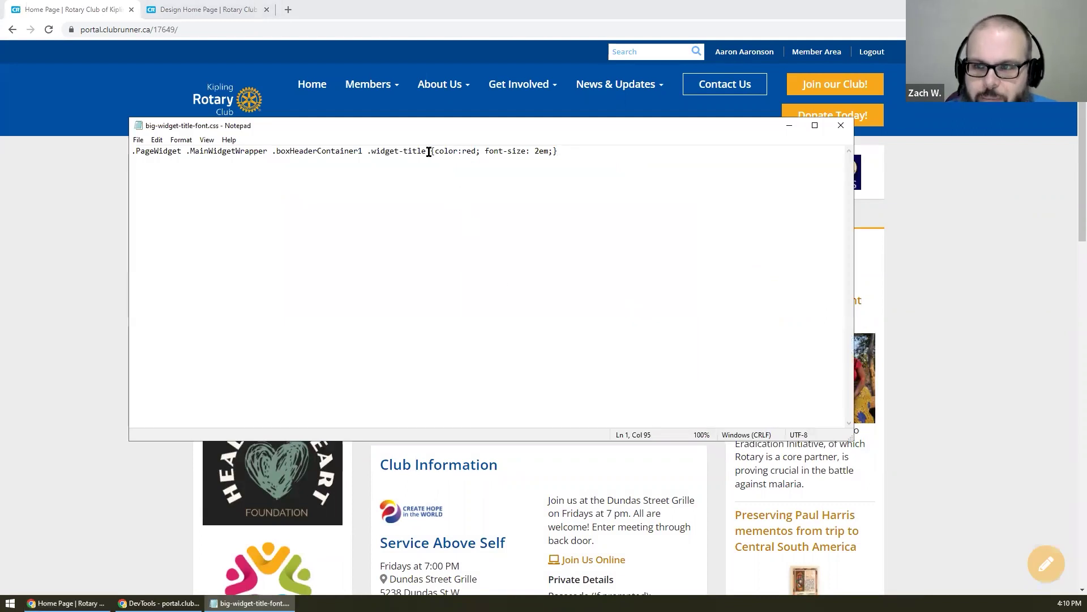
- Review the color:red; font-size: 2em rule in big-widget-title-font.css, then minimise Notepad
left_click_drag(624, 155, 129, 139)
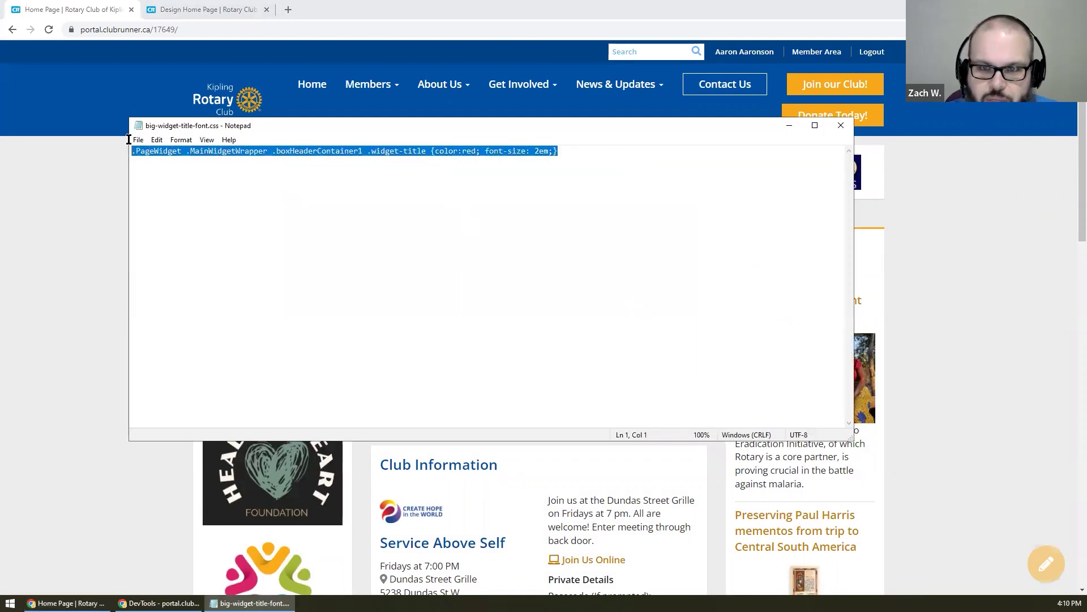
left_click(269, 205)
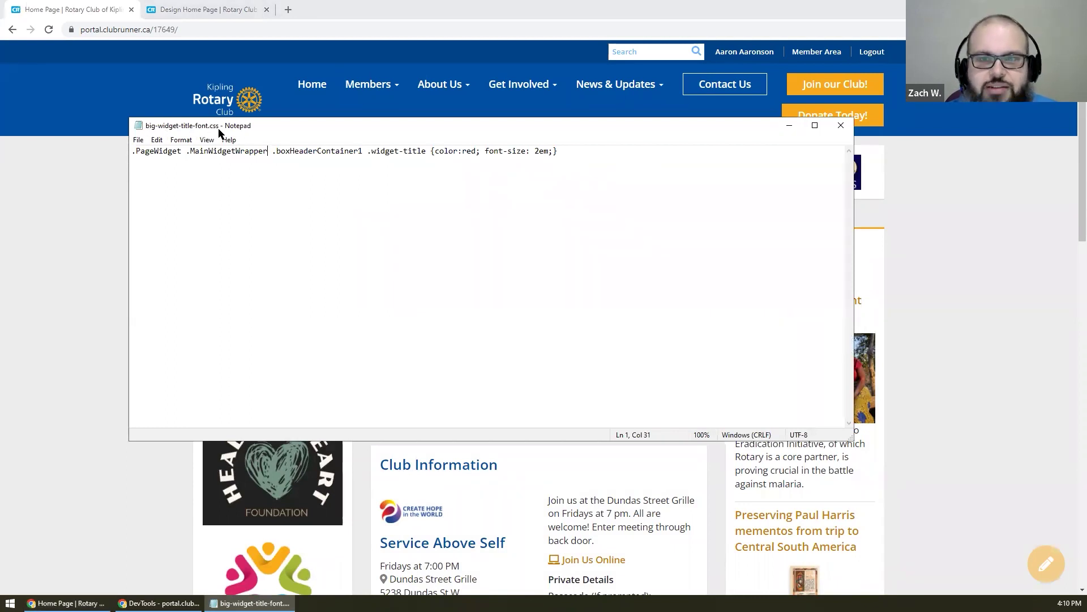
left_click(789, 125)
- Go to Website Settings in the member admin area and open the custom CSS style sheets page
left_click(1046, 564)
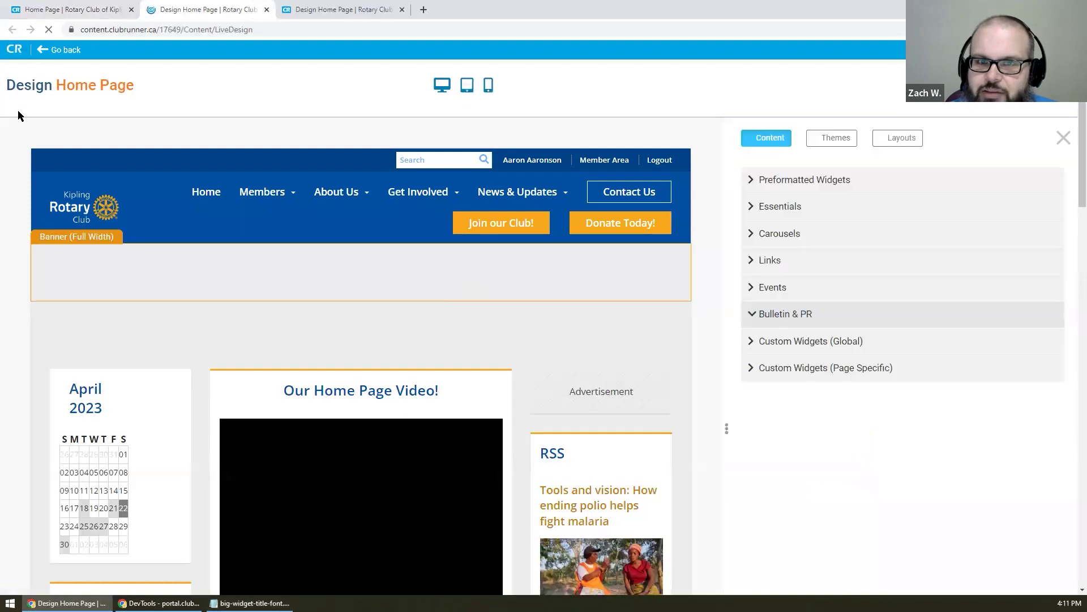
left_click(267, 10)
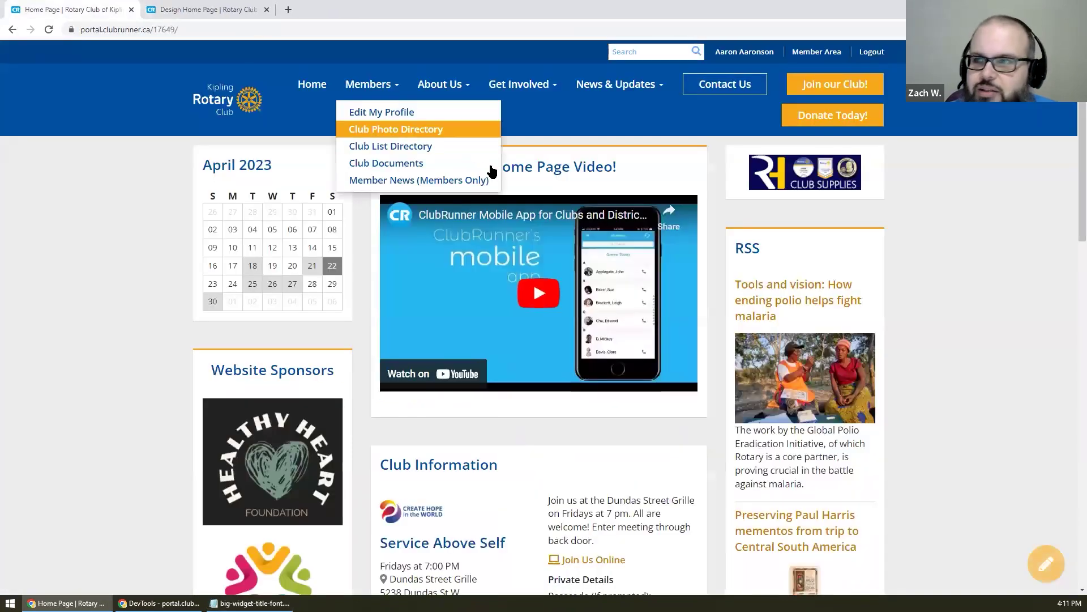
left_click(829, 52)
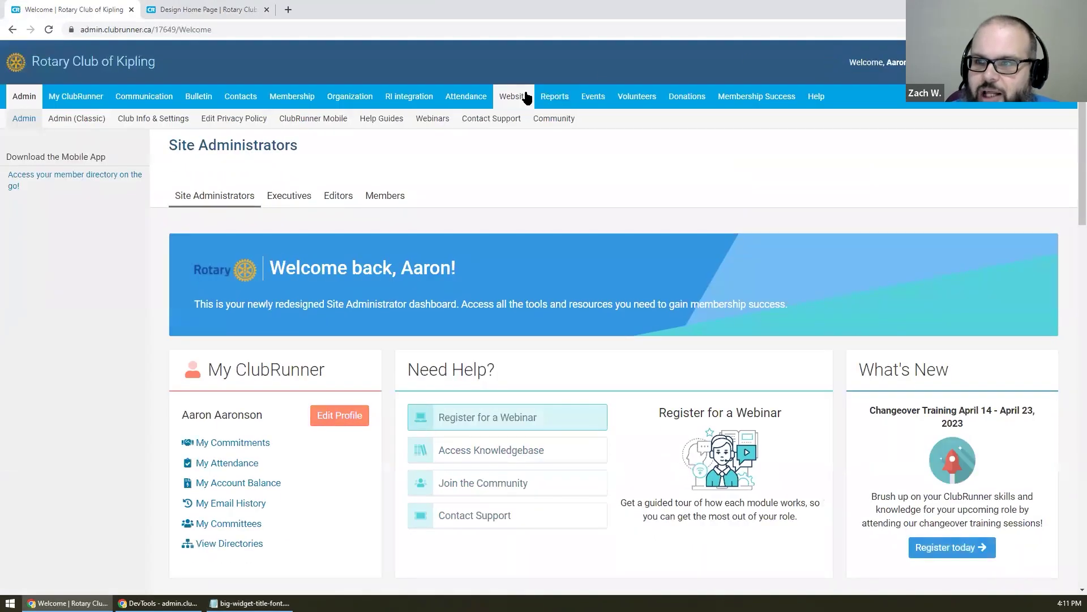
mouse_move(526, 98)
left_click(433, 120)
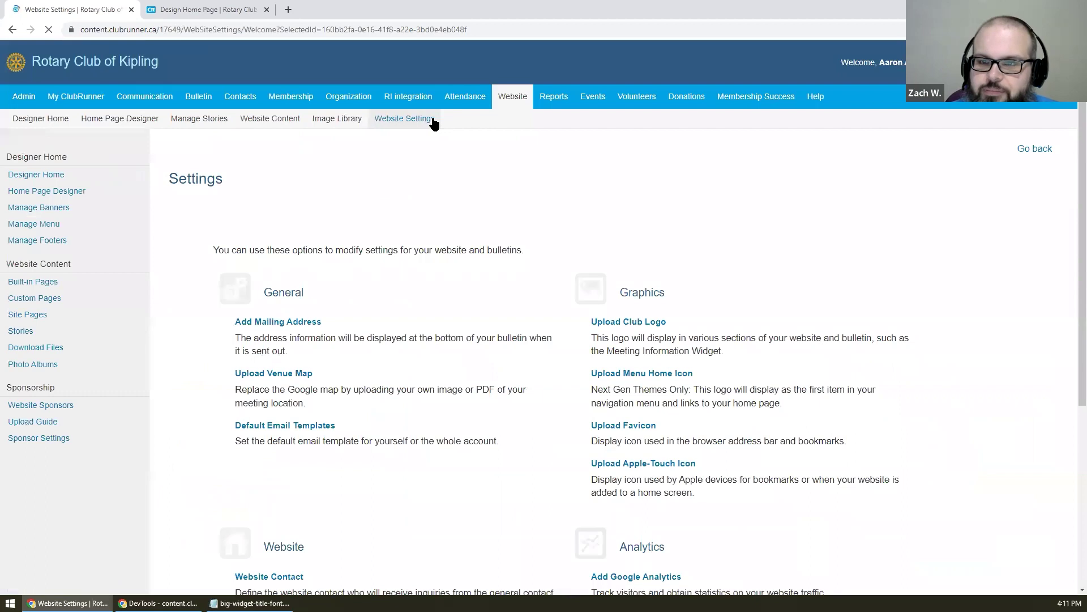
scroll(474, 183, "down", 4)
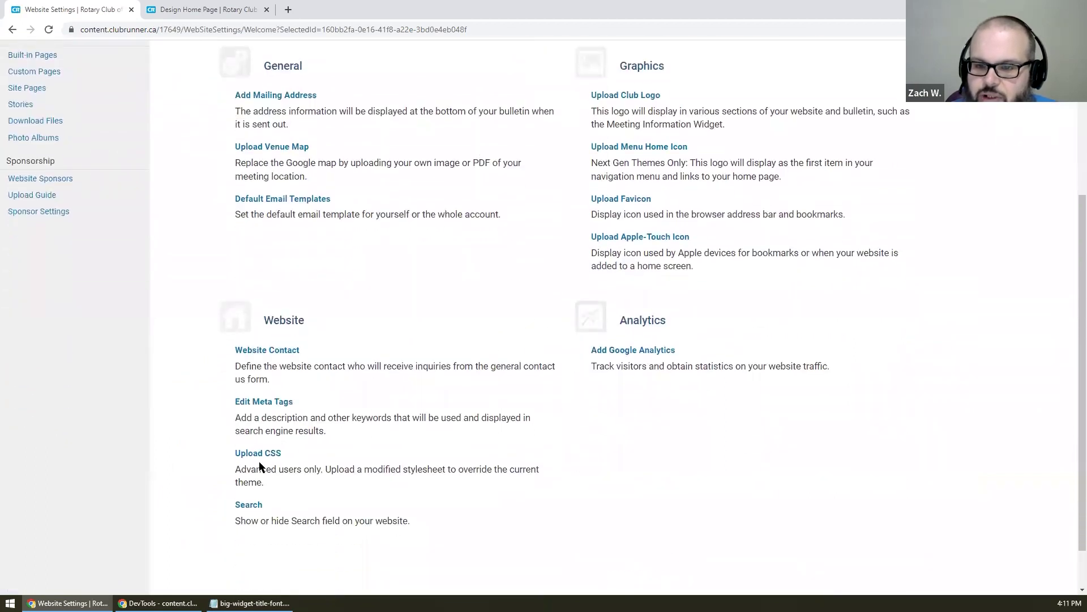
left_click(264, 454)
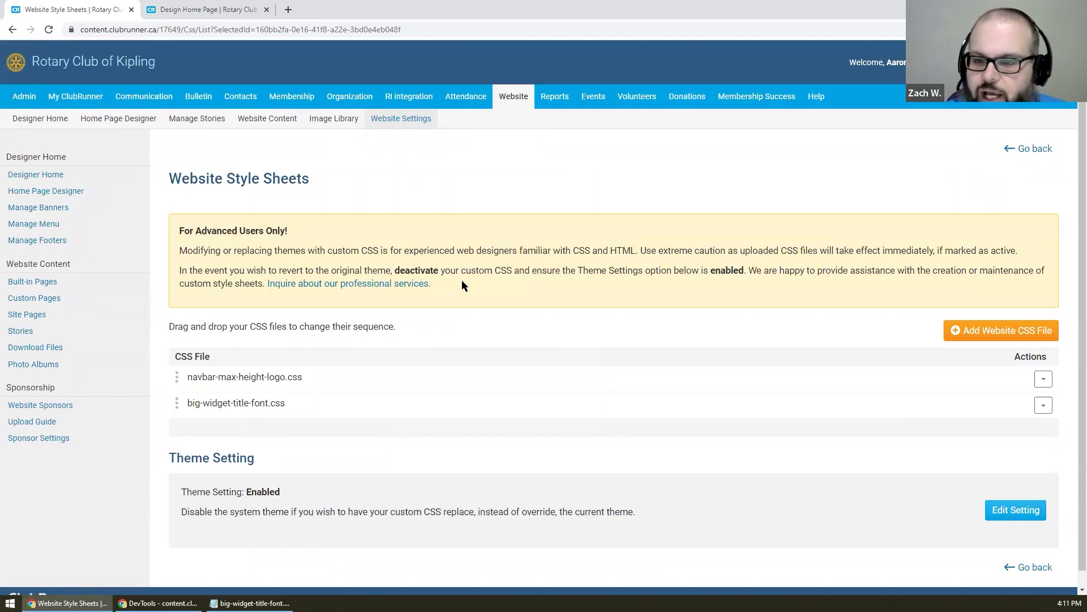
- Activate big-widget-title-font.css and return to the Design Home Page tab
left_click(1043, 380)
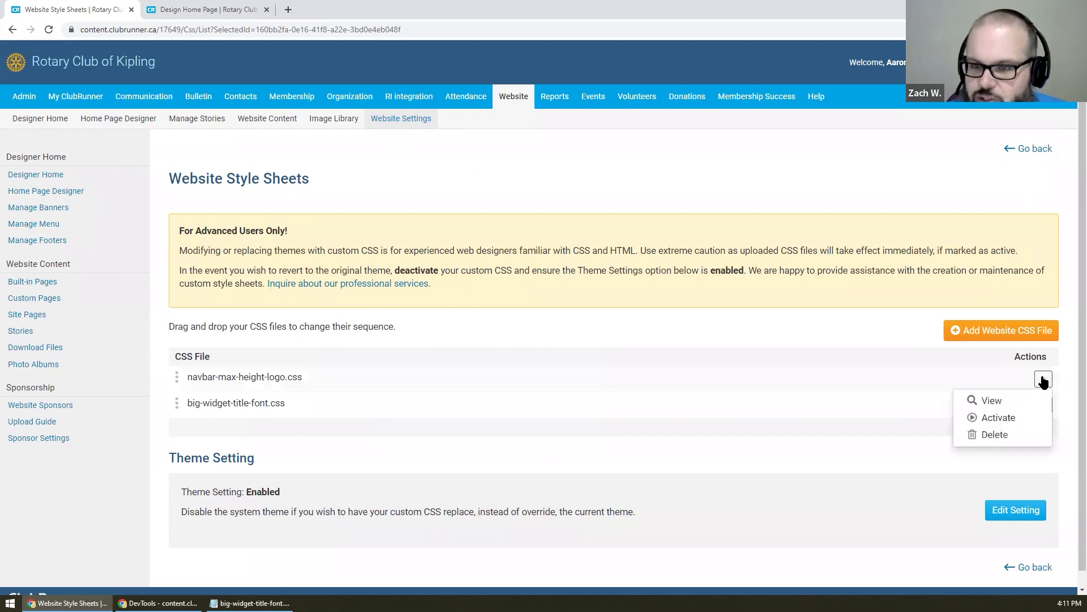
left_click(661, 292)
left_click(1044, 405)
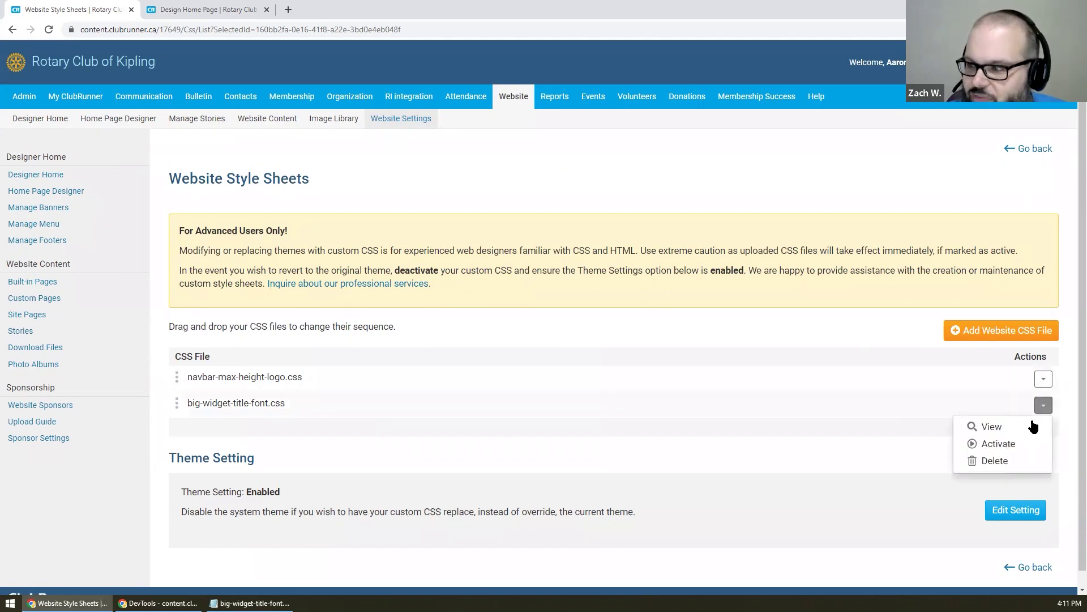
left_click(1015, 444)
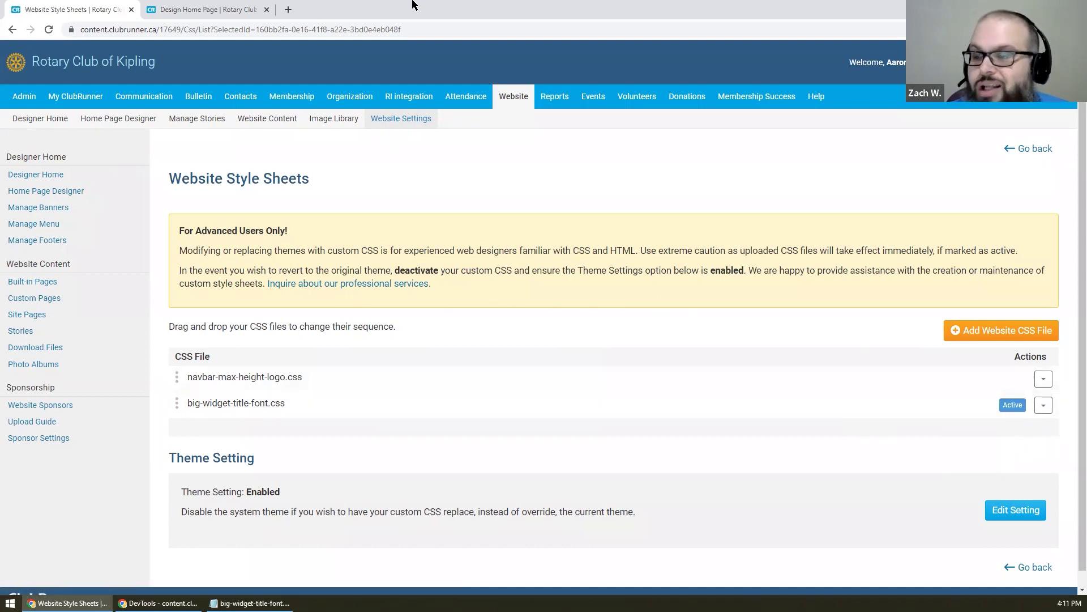
left_click(209, 7)
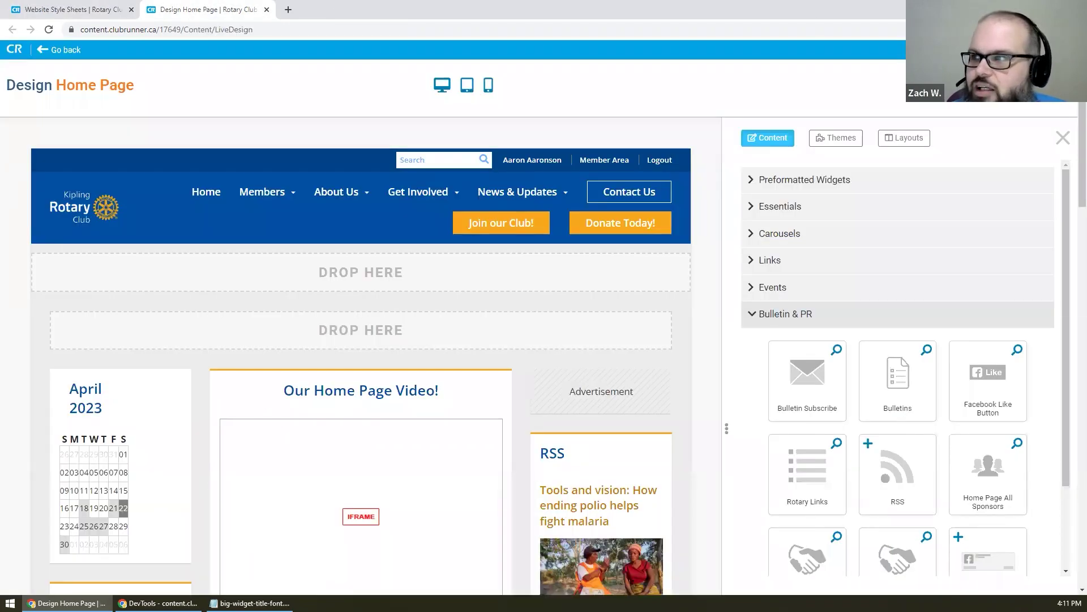
- Open the live home page in a new tab and reload it to see the new styles
left_click(991, 85)
middle_click(222, 5)
key("F5")
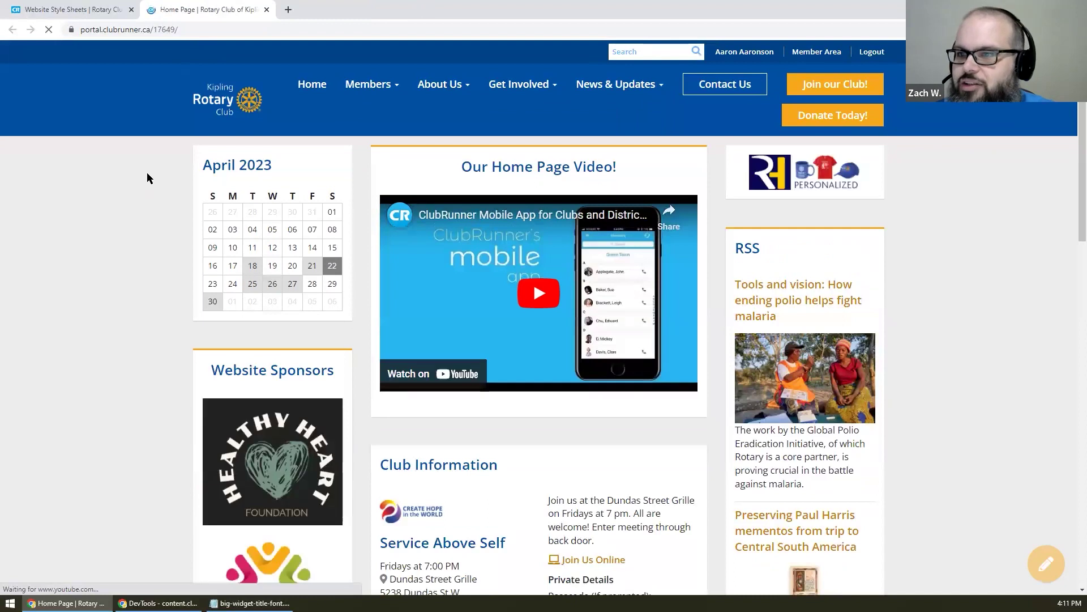
- Activate the navbar-max-height-logo.css style sheet in the style sheets list
left_click(71, 10)
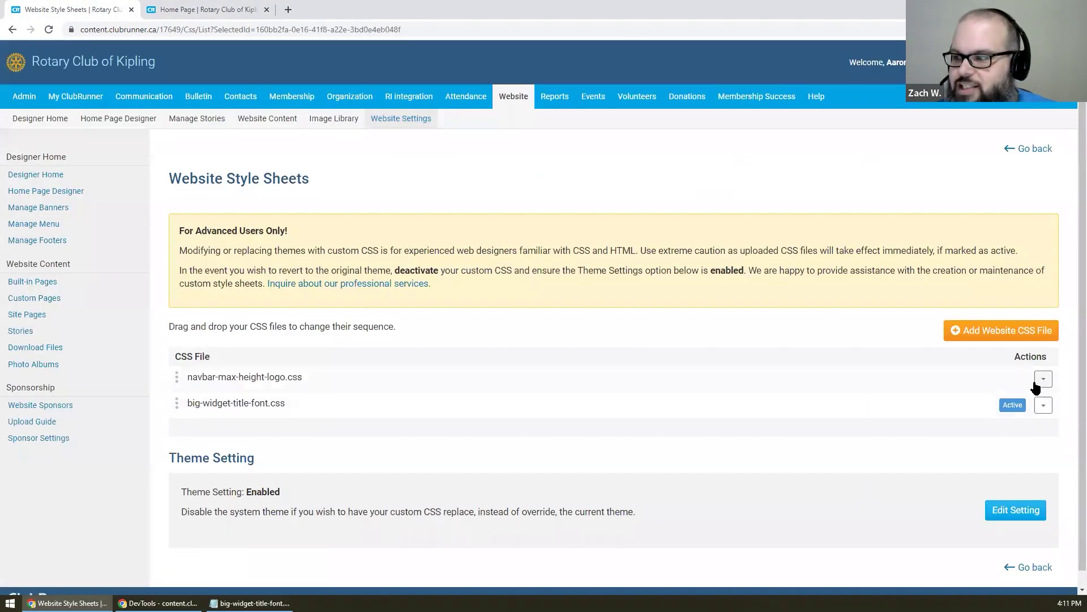
left_click(1043, 380)
left_click(1017, 417)
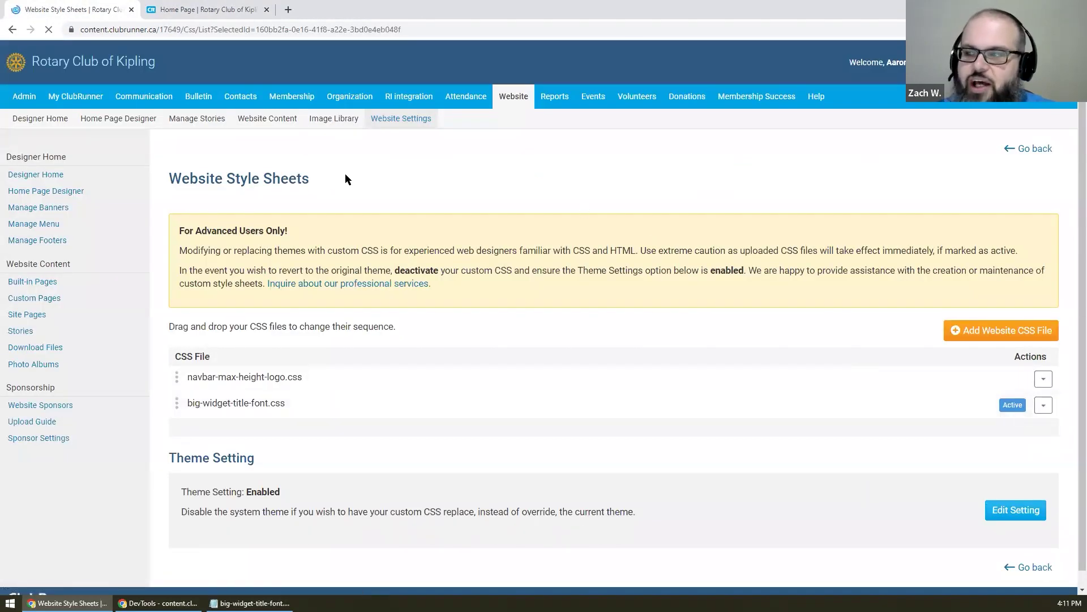
left_click(193, 10)
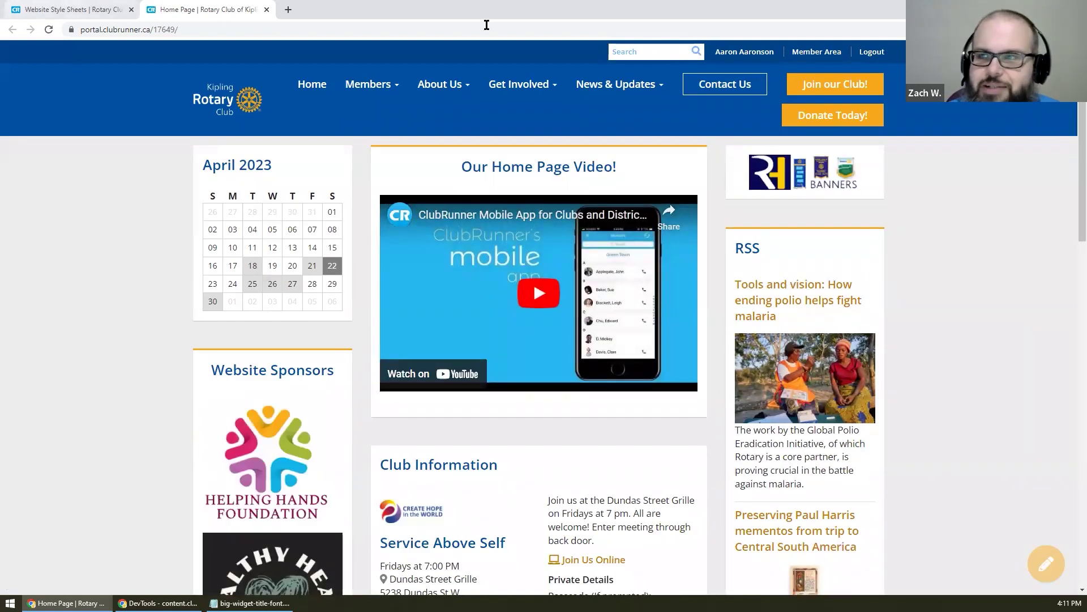
- Open the home page in the design editor, check the red enlarged titles, and reload the editor
left_click(1047, 563)
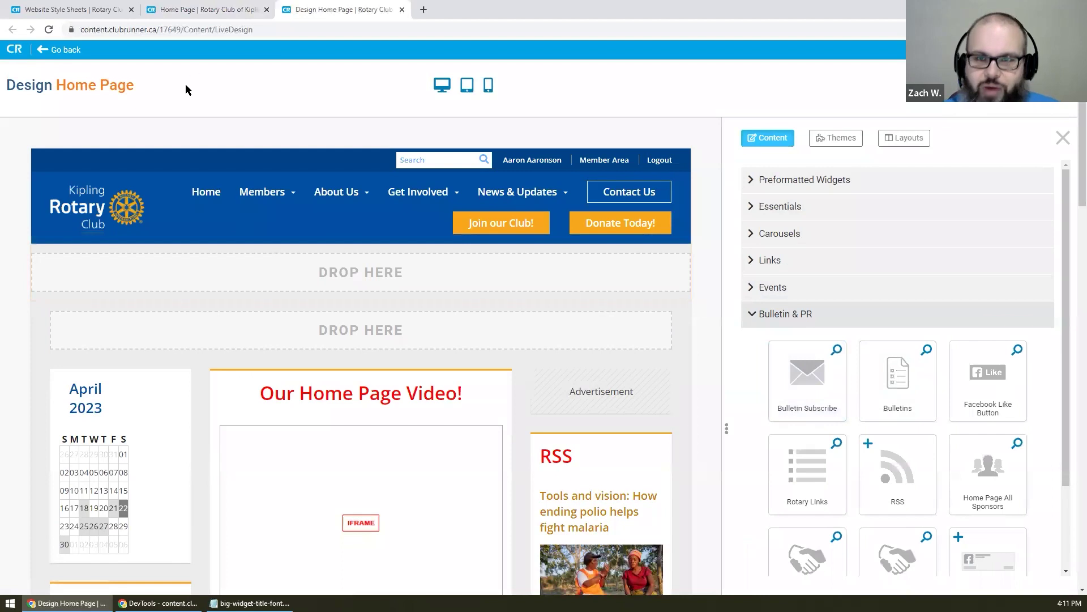
scroll(648, 278, "down", 1)
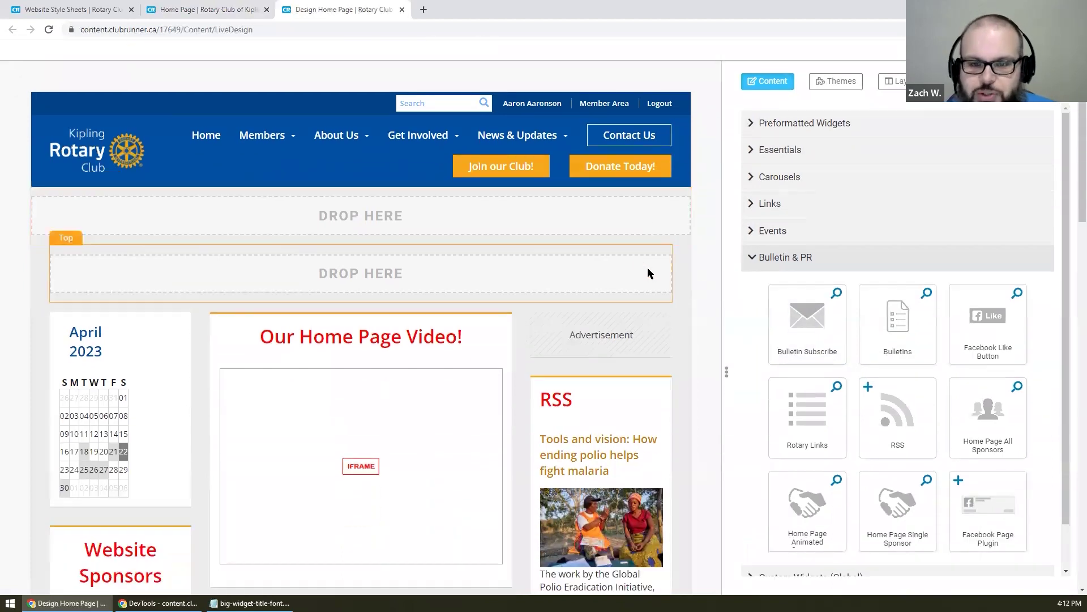
scroll(647, 267, "down", 1)
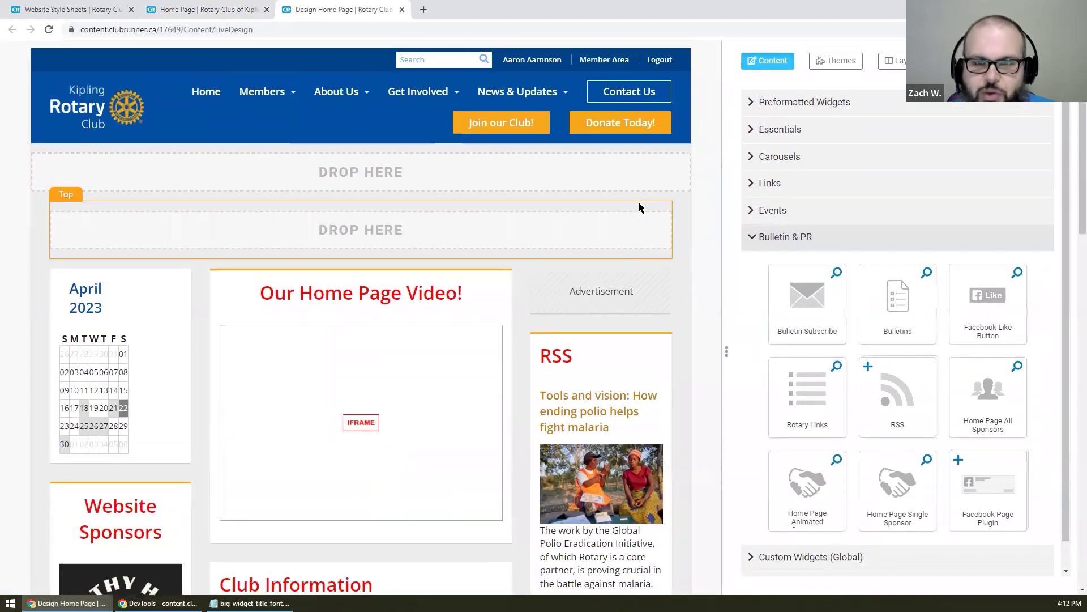
scroll(638, 202, "up", 2)
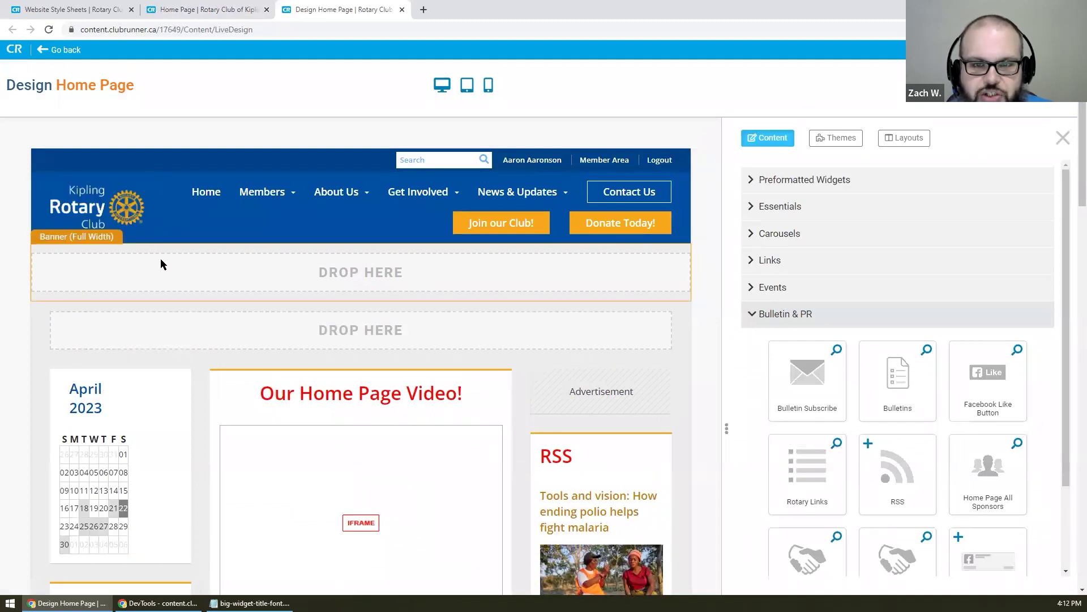
left_click(229, 7)
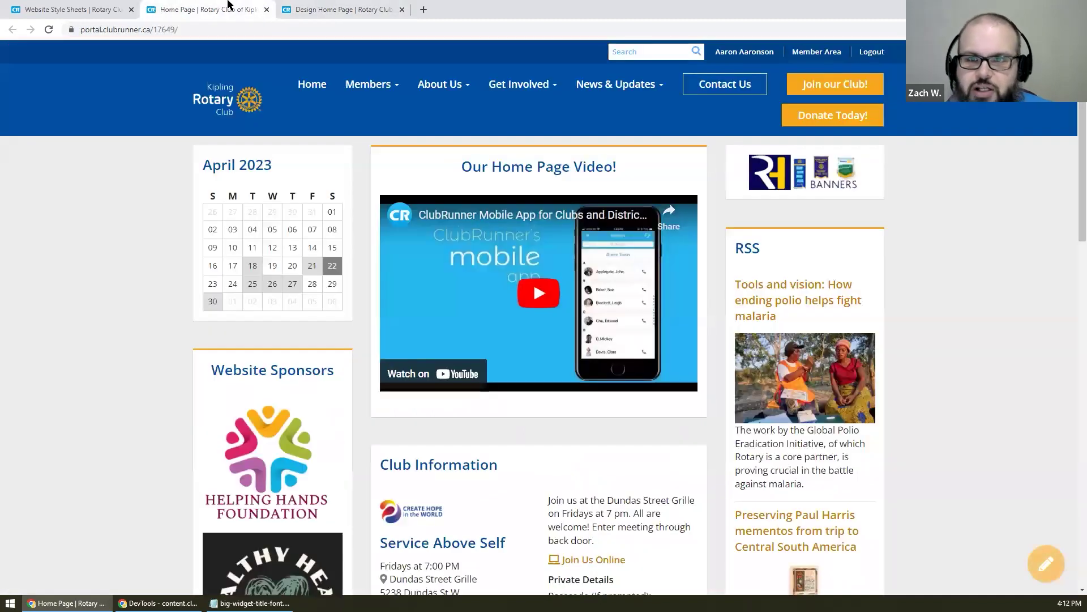
right_click(229, 6)
left_click(287, 76)
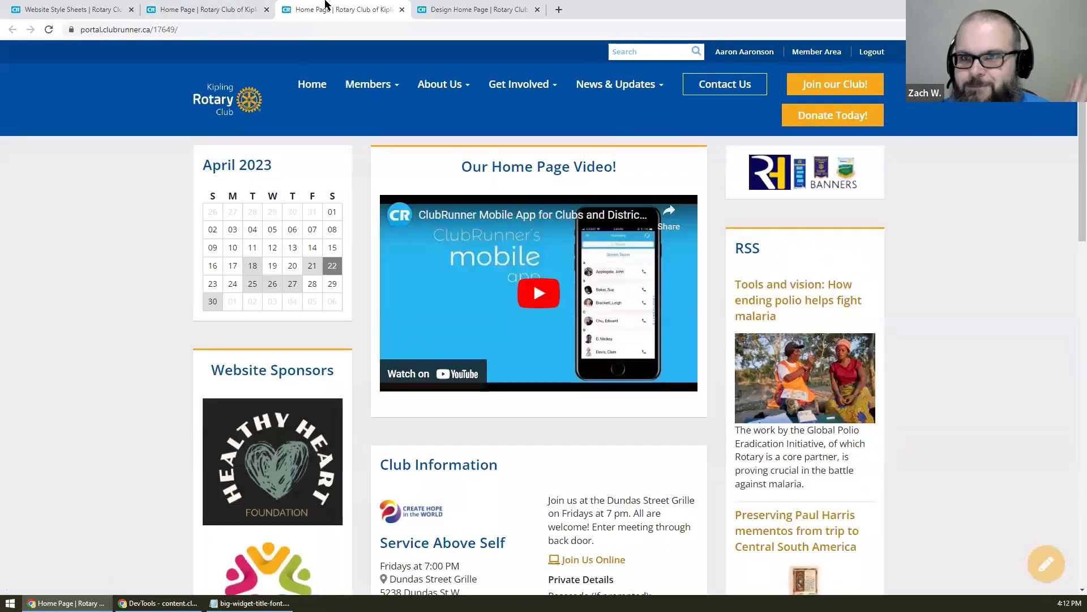
middle_click(327, 5)
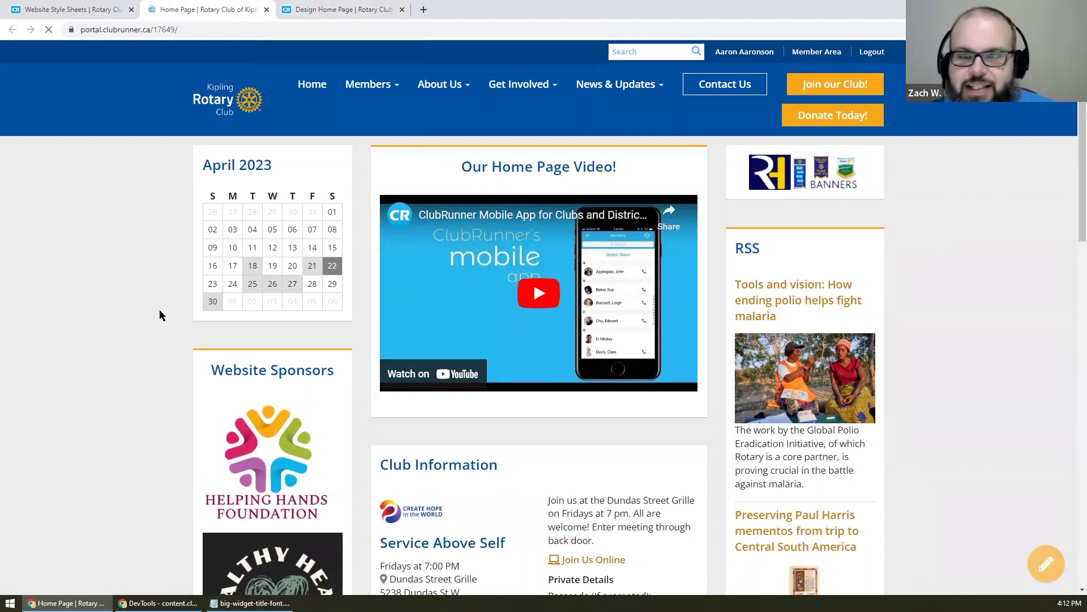
left_click(340, 9)
key("F5")
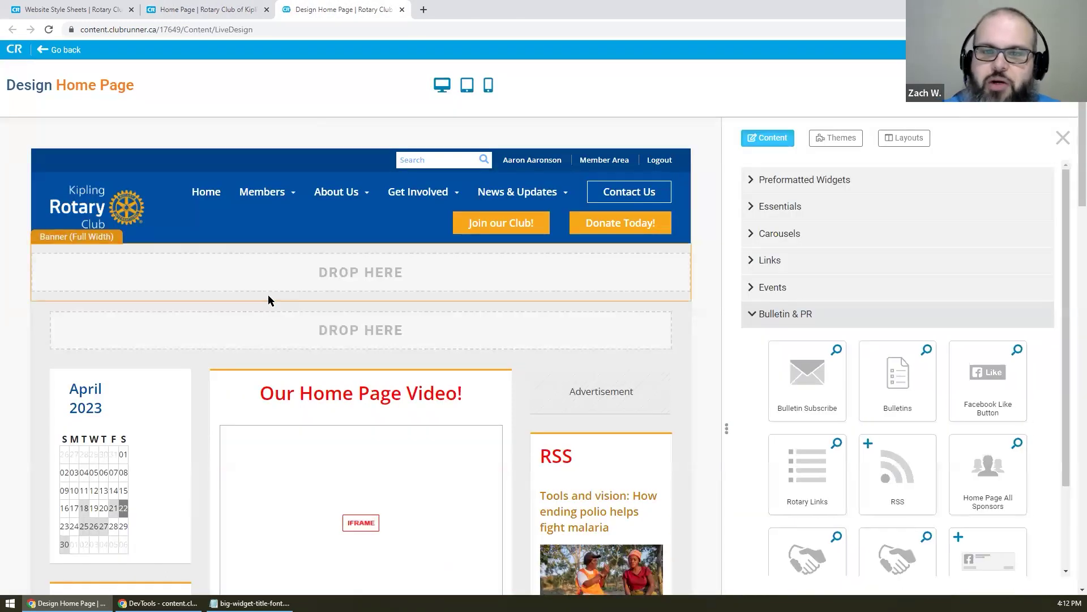
- Preview the home page at desktop size, compare it with the live page, and publish it
left_click(442, 85)
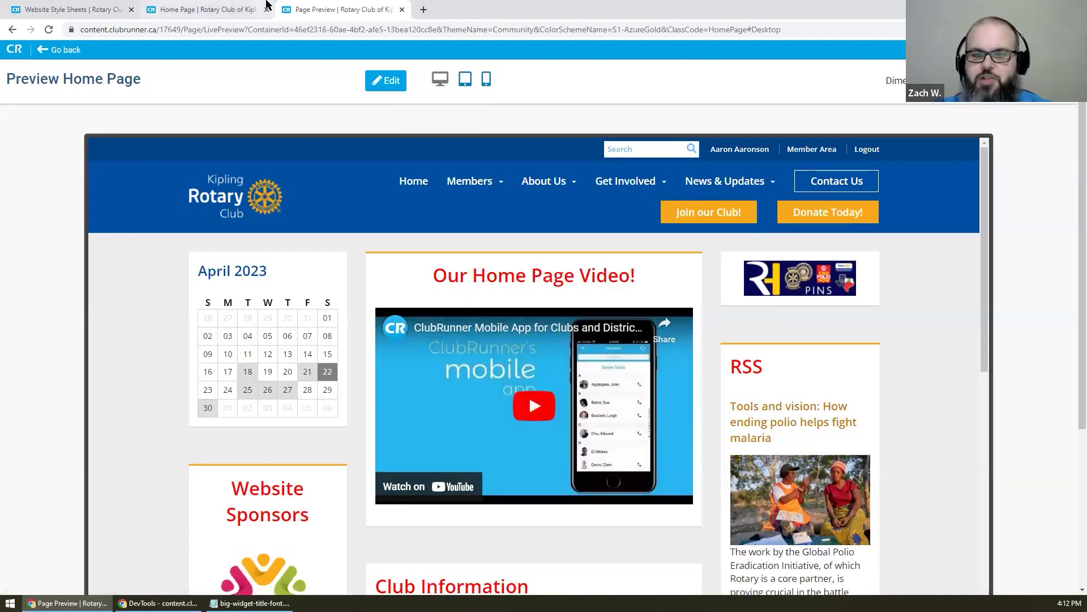
left_click(241, 5)
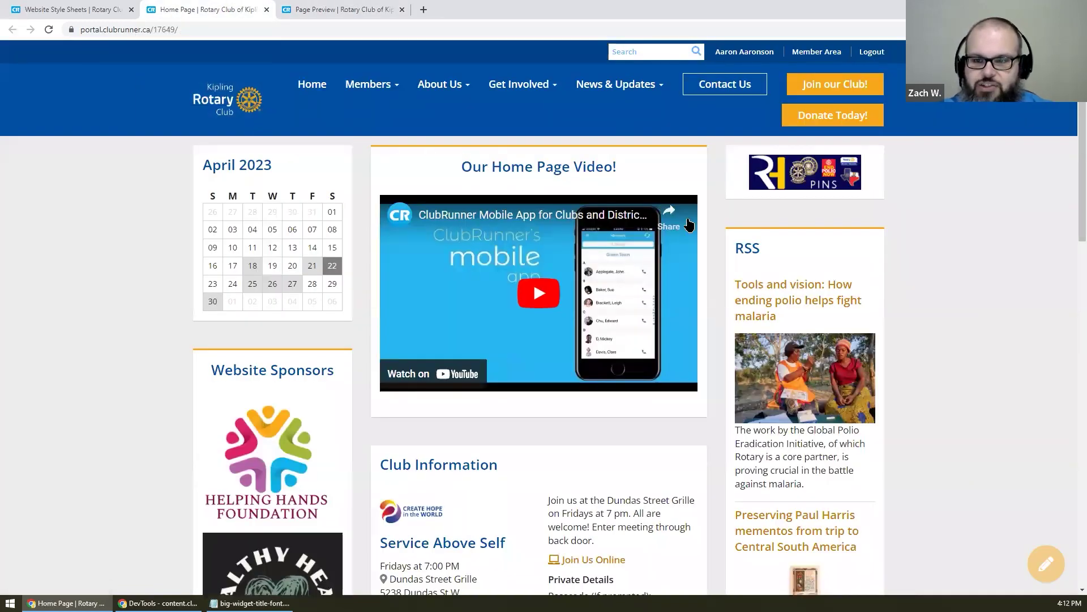
left_click(315, 7)
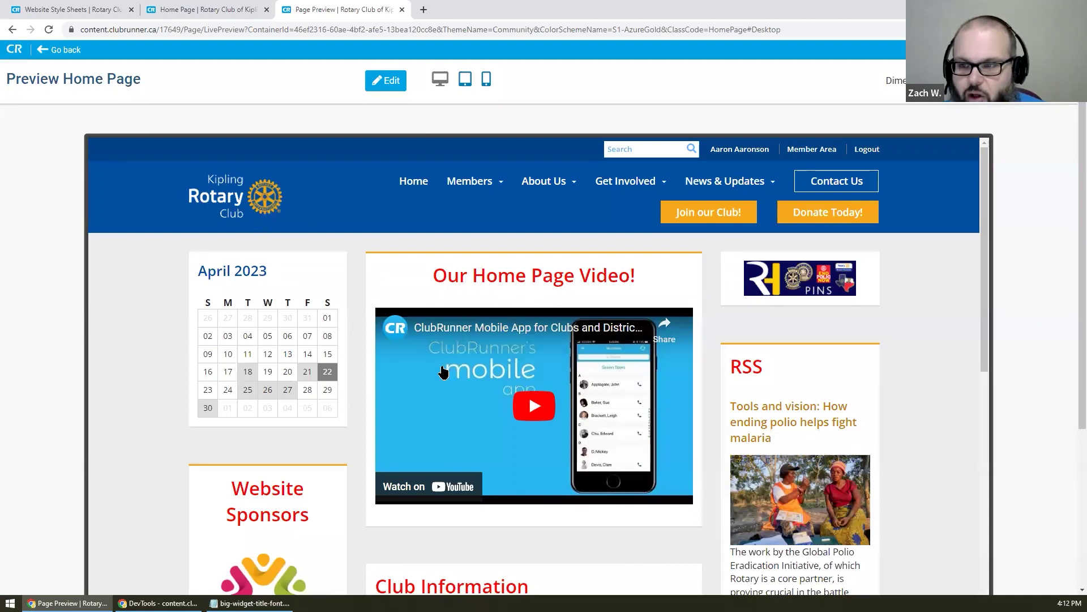
left_click(1044, 81)
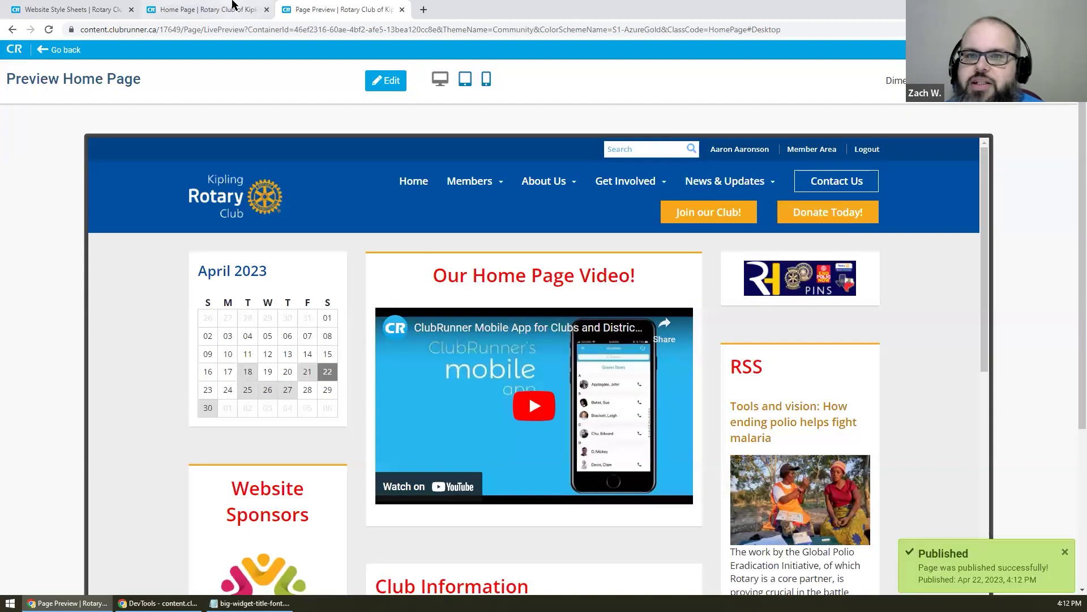
left_click(233, 4)
right_click(97, 165)
- Reload the live home page via the right-click Reload option
left_click(130, 205)
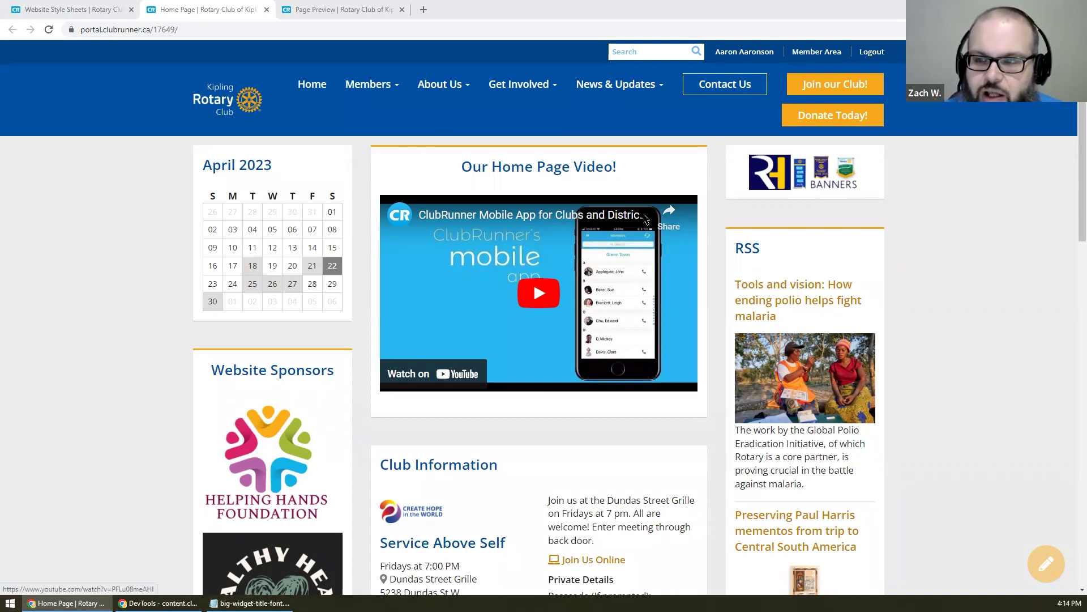
- Open the ClubRunner Mobile App video on YouTube, pause the ad, copy its URL, and close the tab
left_click(569, 217)
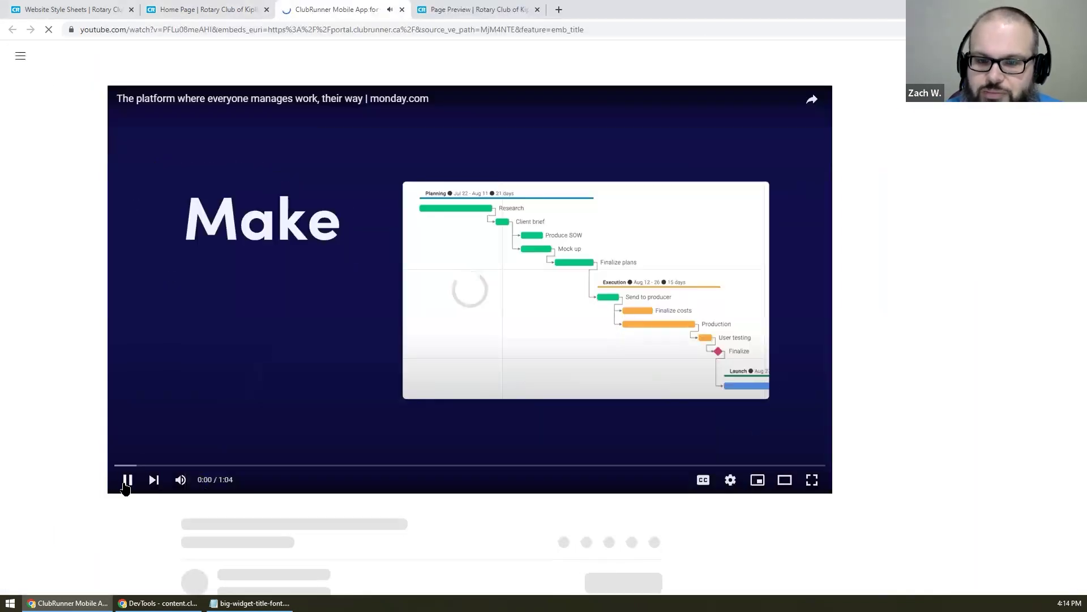
left_click(214, 29)
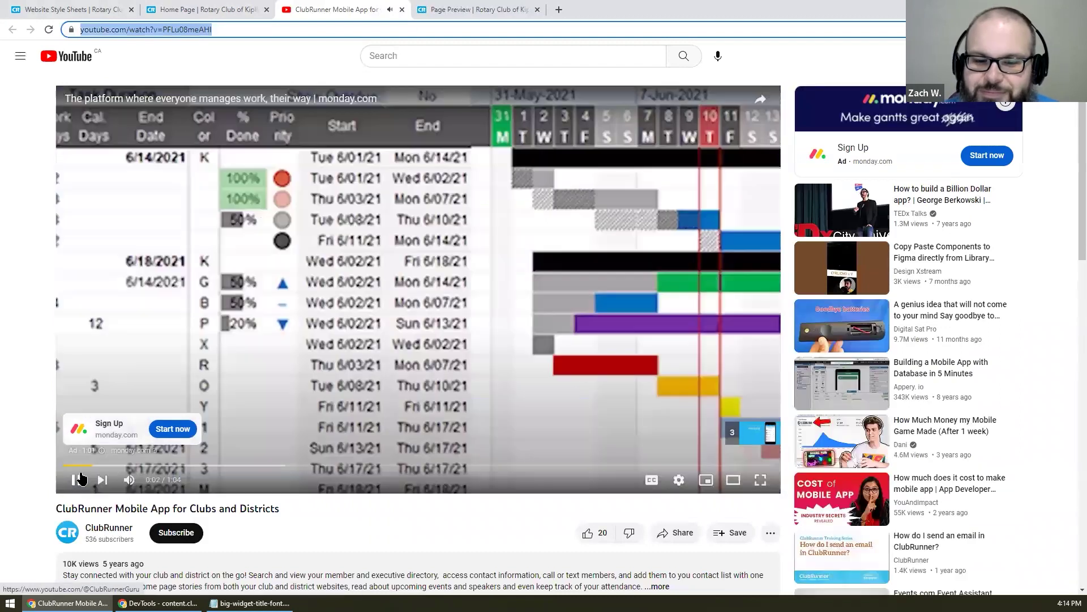
left_click(77, 479)
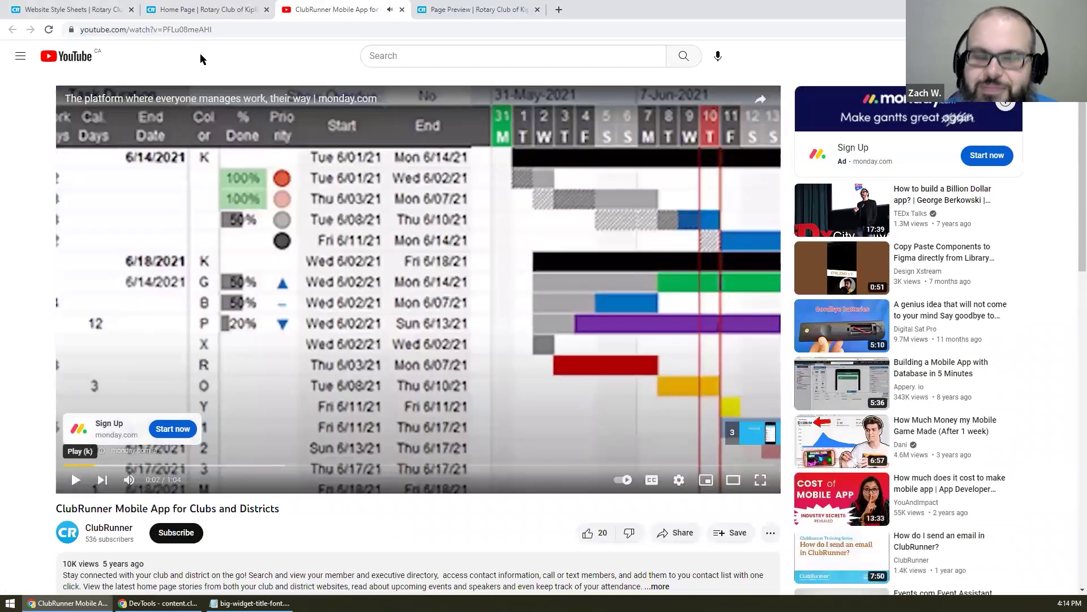
left_click(231, 28)
key("BackSpace")
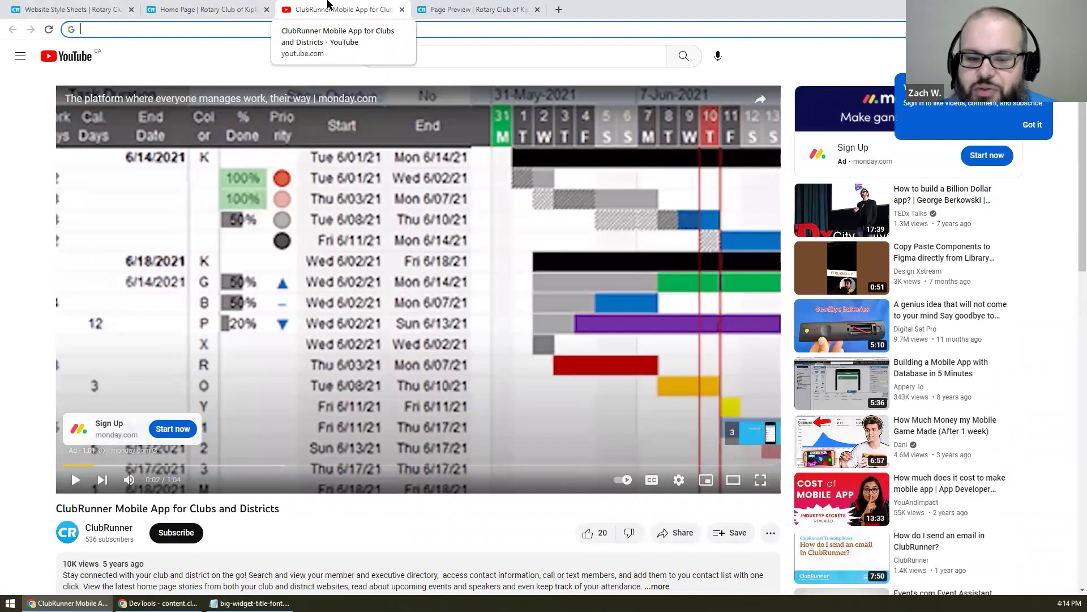
key("Escape")
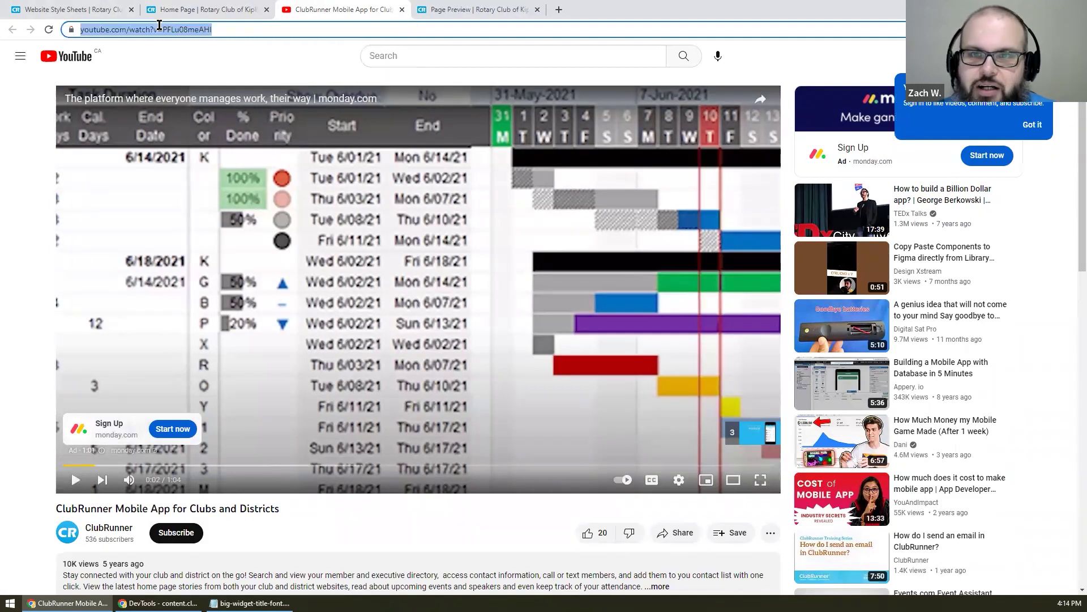
key("ctrl+w")
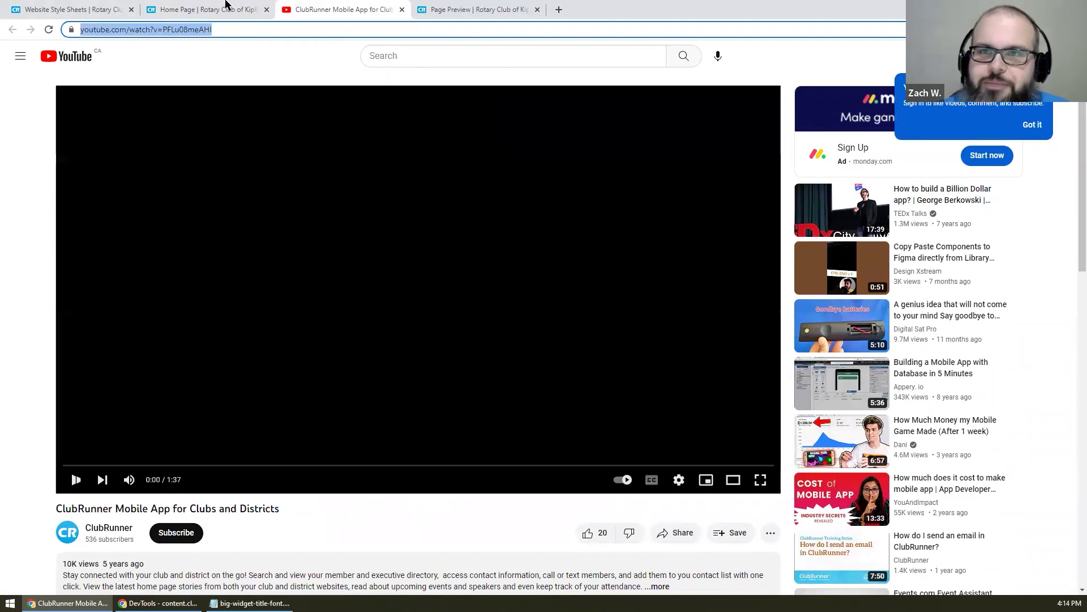
- Open the design editor and delete the old embedded video from the Our Home Page Video! widget
left_click(1041, 558)
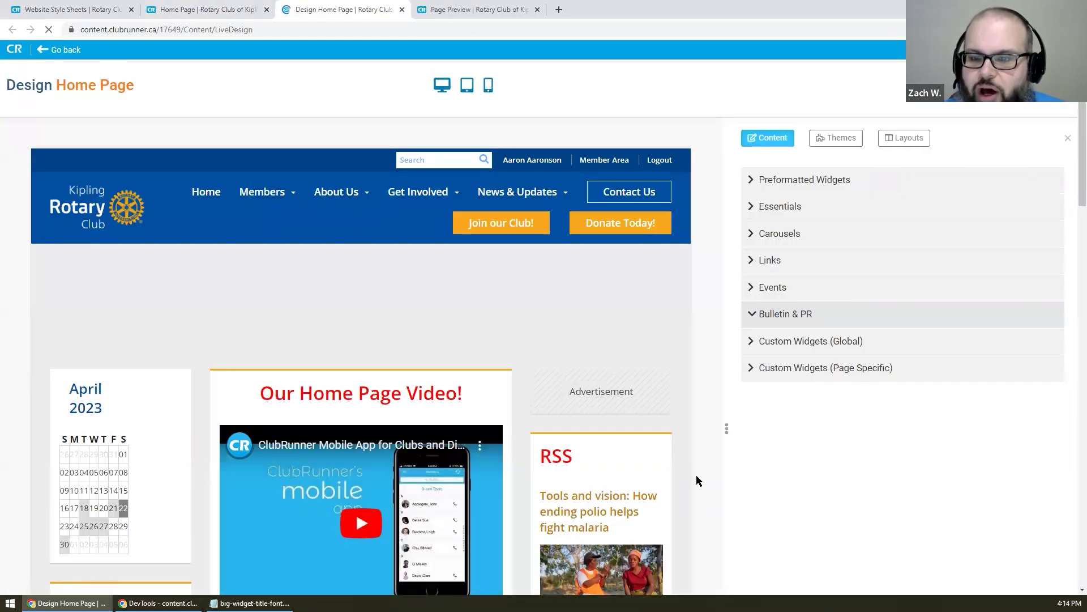
scroll(440, 320, "down", 1)
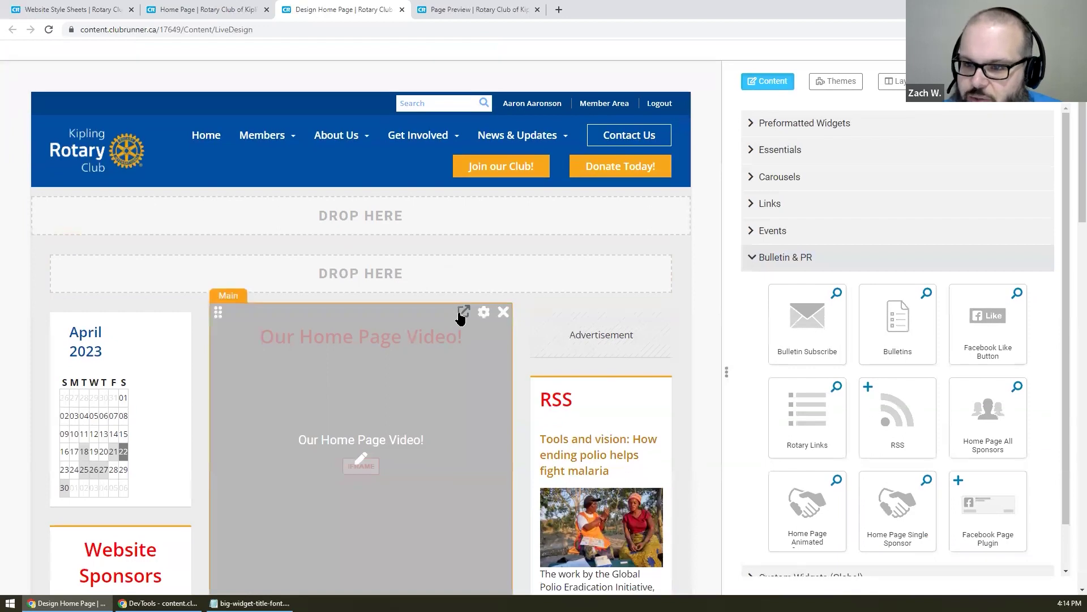
scroll(457, 311, "down", 2)
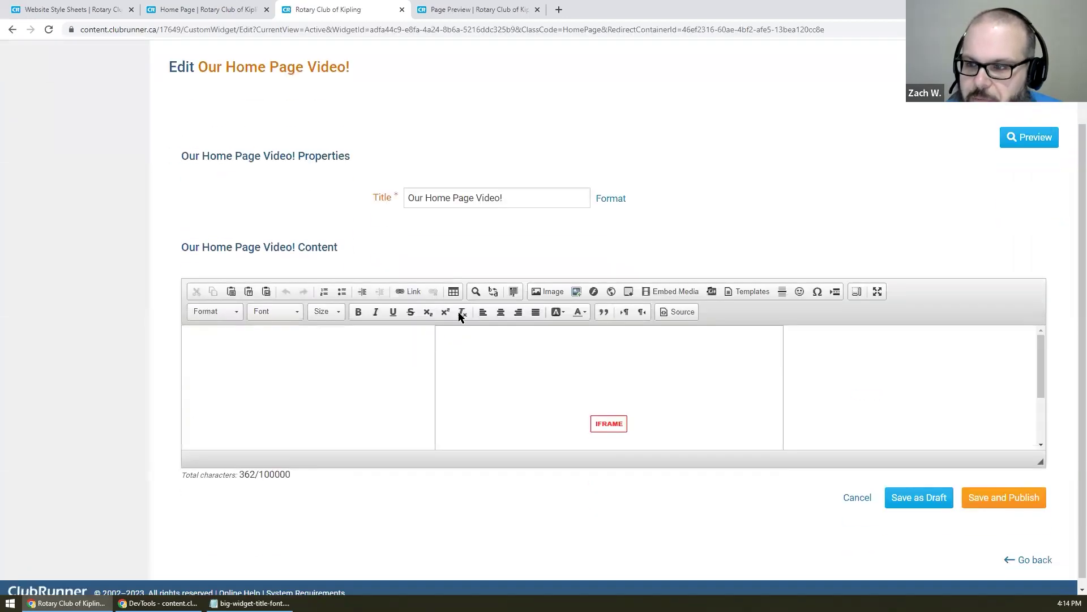
left_click(683, 304)
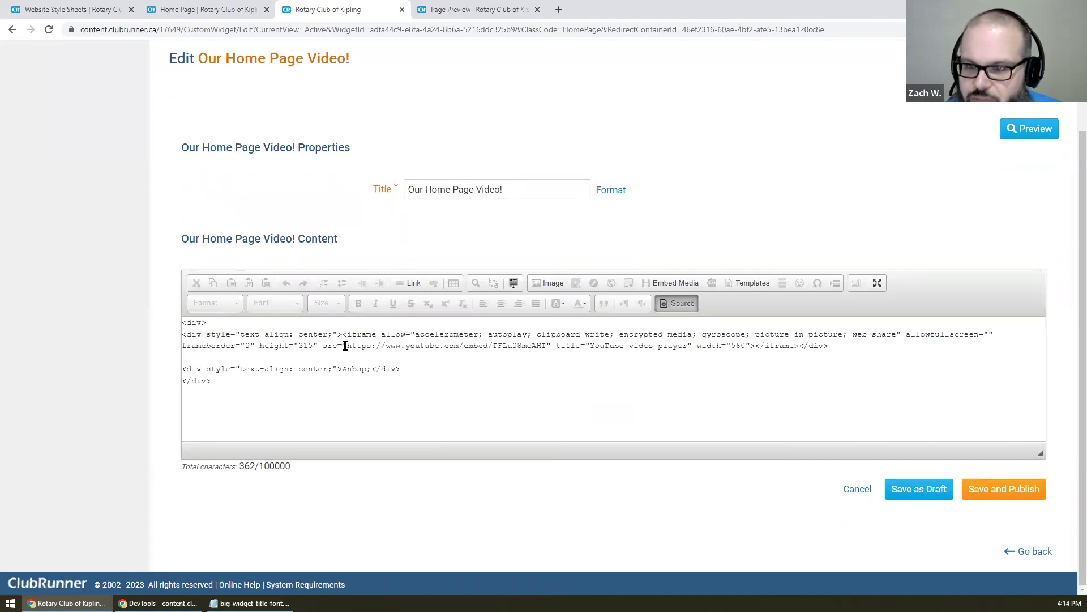
left_click(691, 304)
left_click(917, 367)
key("ctrl+a")
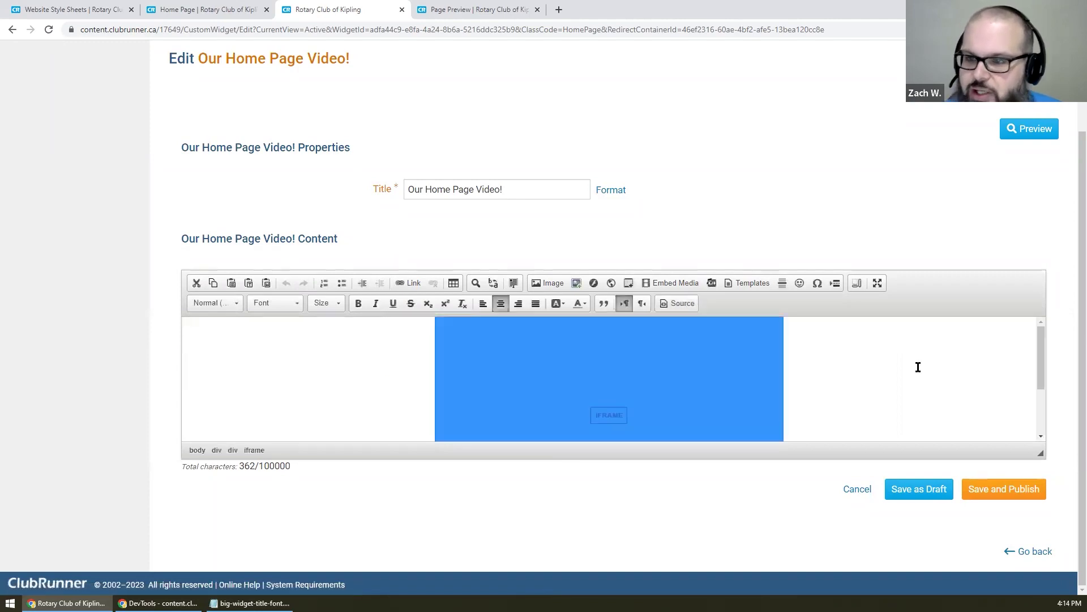
key("Delete")
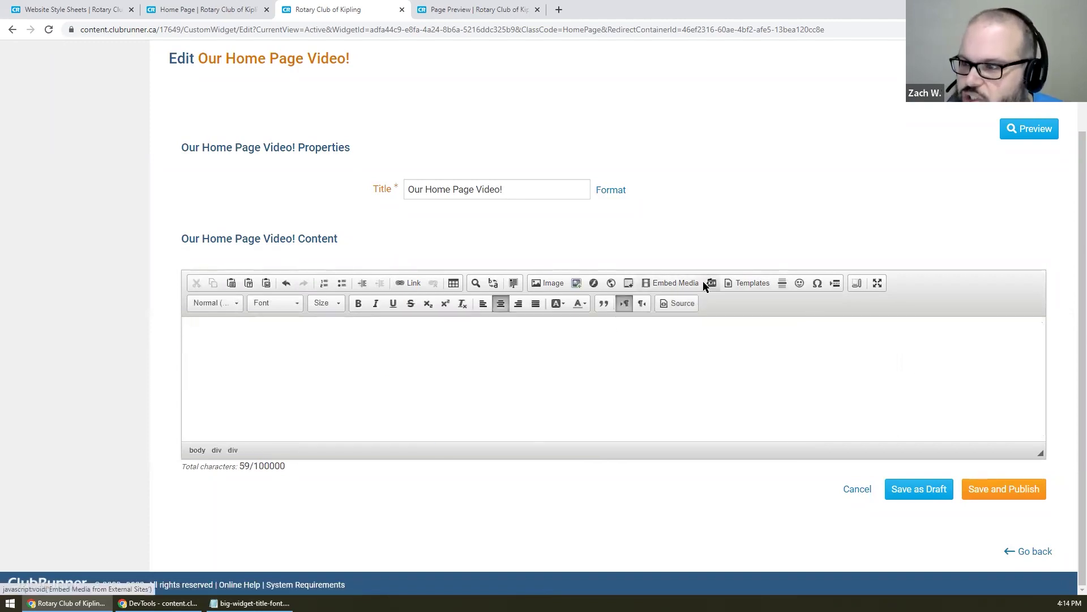
- Embed the pasted YouTube URL centred with Responsive Resize, then save and publish the widget
left_click(699, 282)
type("https://www.youtube.com/watch?v=PFLu08meAHI")
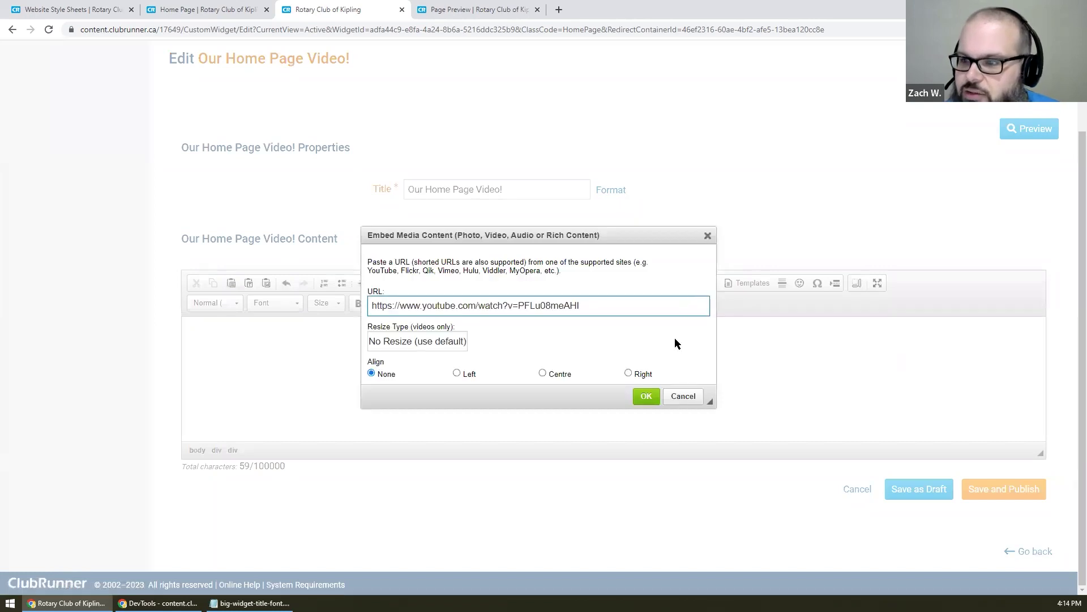
left_click(558, 374)
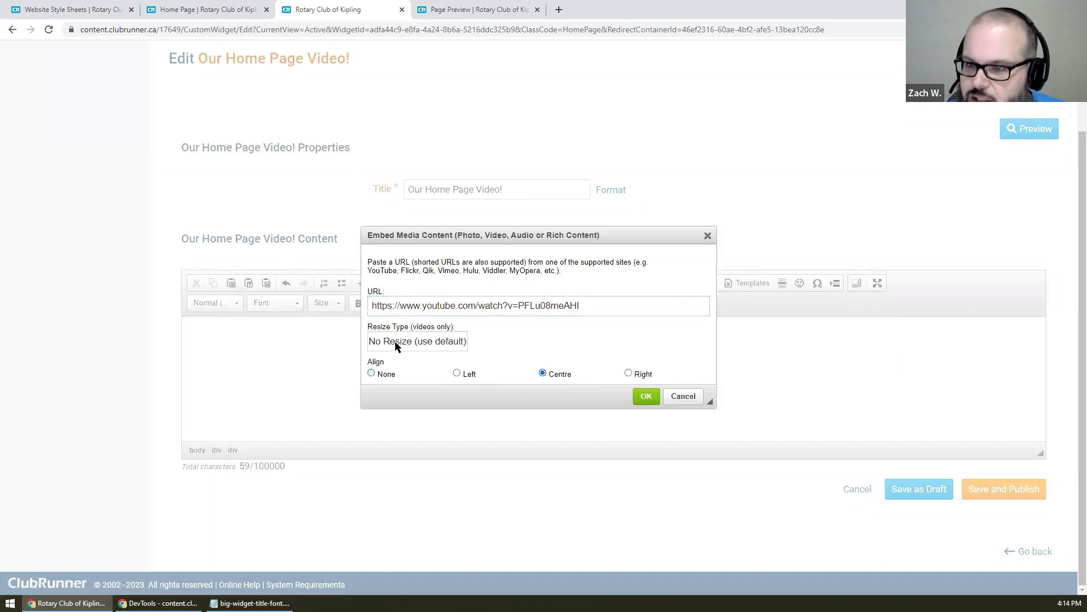
left_click(397, 342)
left_click(407, 365)
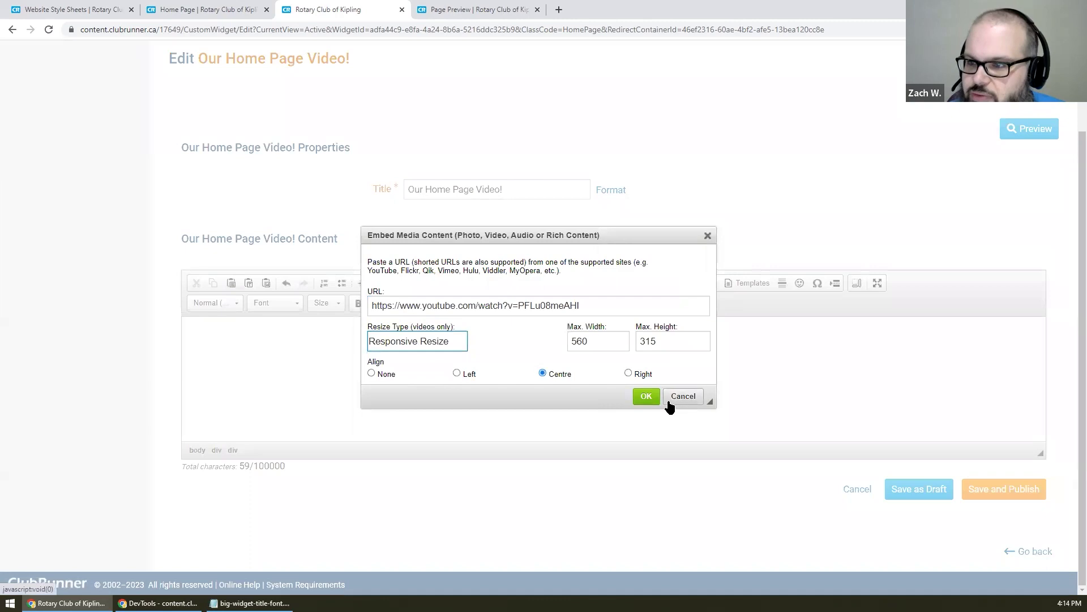
left_click(646, 395)
scroll(752, 386, "up", 5)
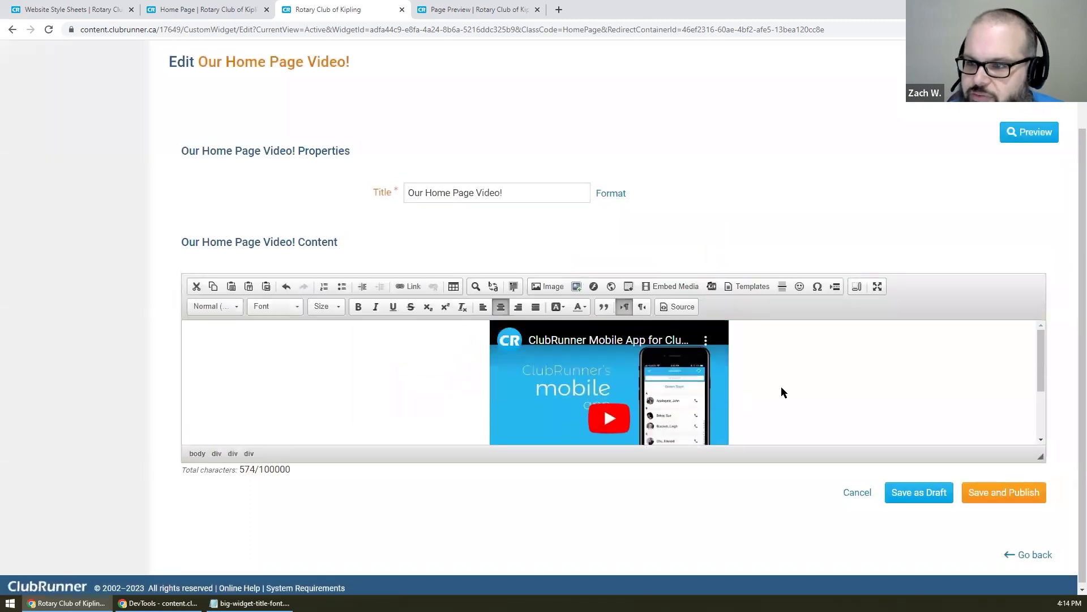
scroll(756, 287, "down", 2)
scroll(798, 355, "down", 3)
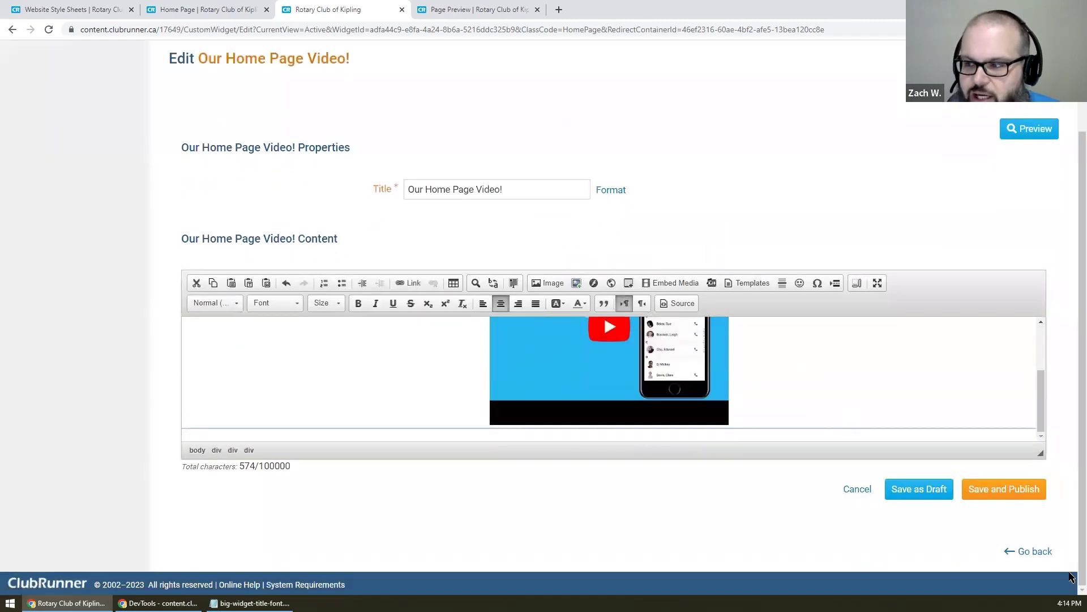
left_click(1003, 494)
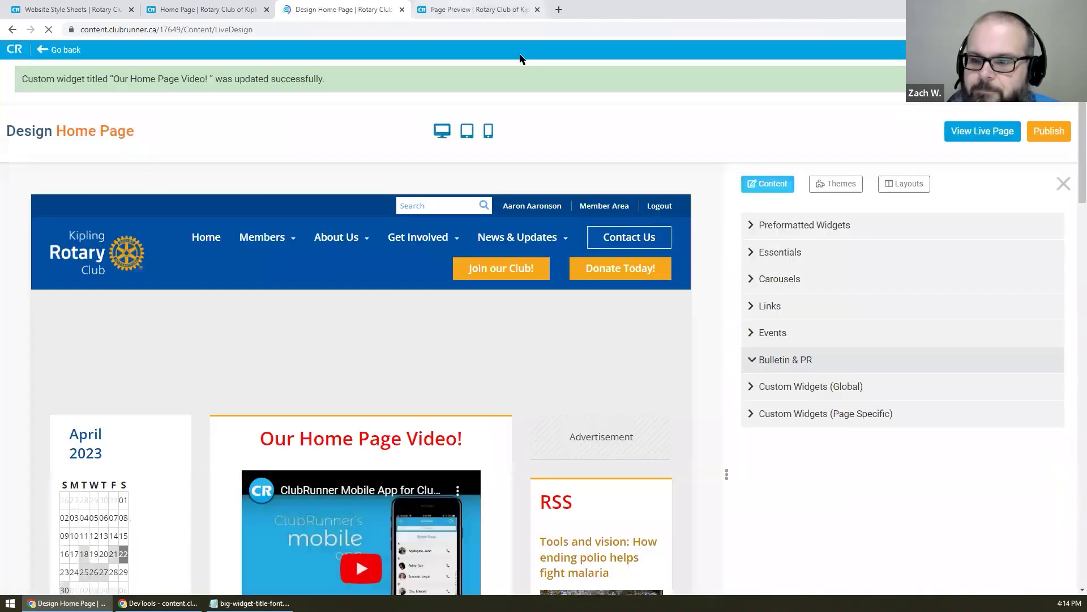
- Open the live home page, briefly view the United Nations club story, then return to the home page top
left_click(984, 131)
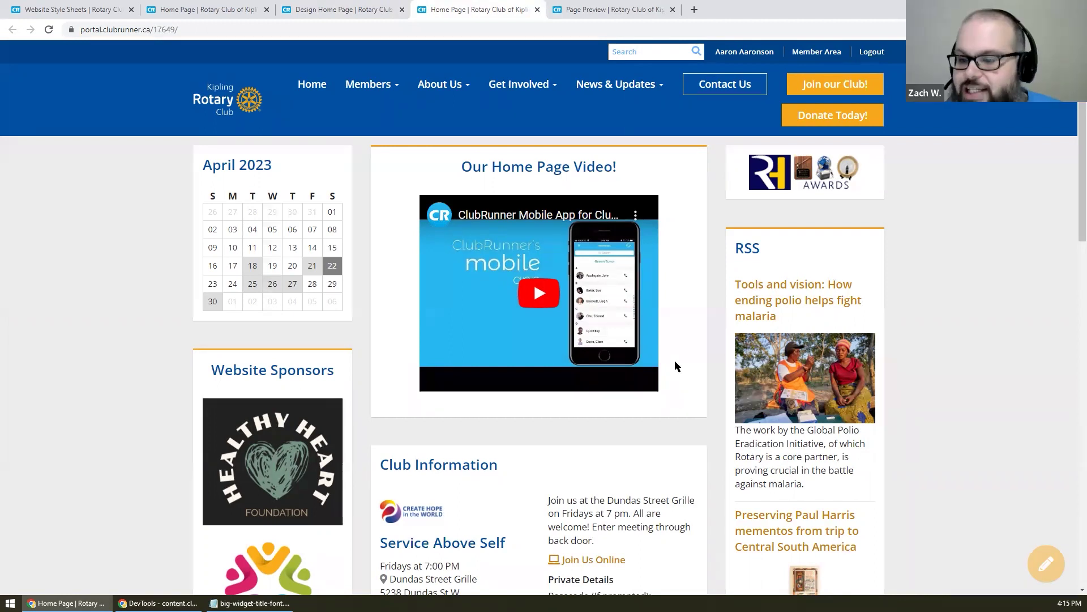
scroll(531, 288, "down", 5)
scroll(528, 285, "down", 4)
left_click(452, 308)
scroll(452, 308, "down", 8)
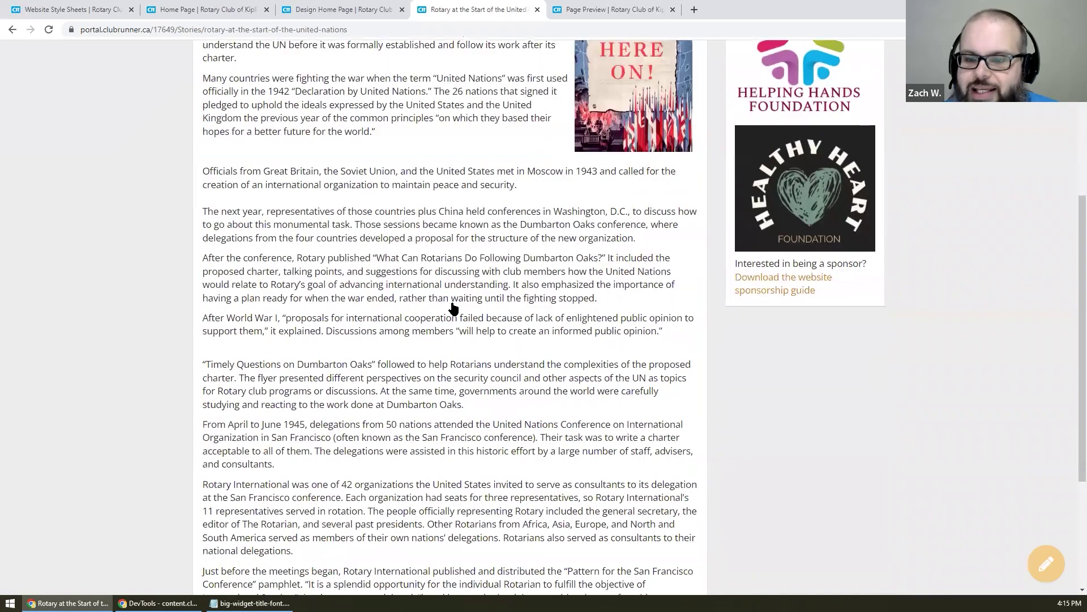
scroll(452, 308, "up", 9)
key("alt+Left")
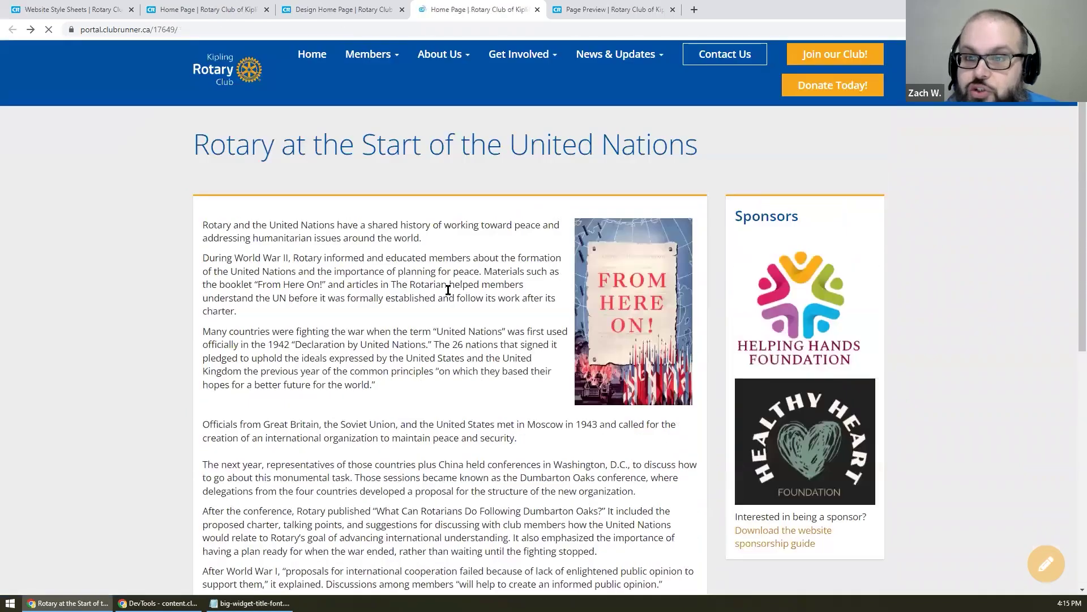
scroll(448, 290, "up", 9)
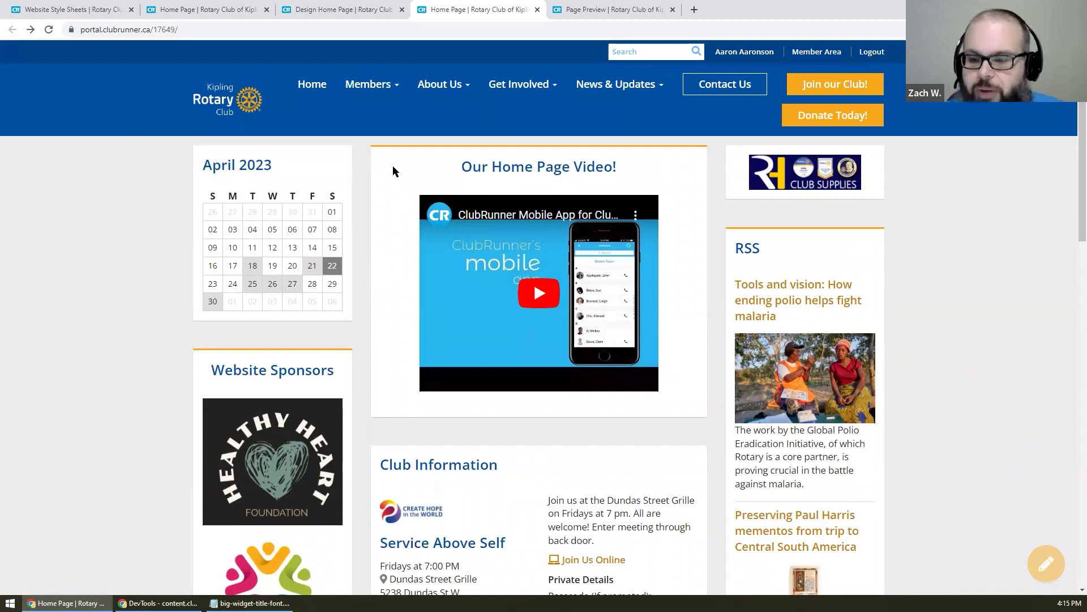
- Open the United Nations club story in its own tab and scroll through the article
scroll(393, 166, "down", 9)
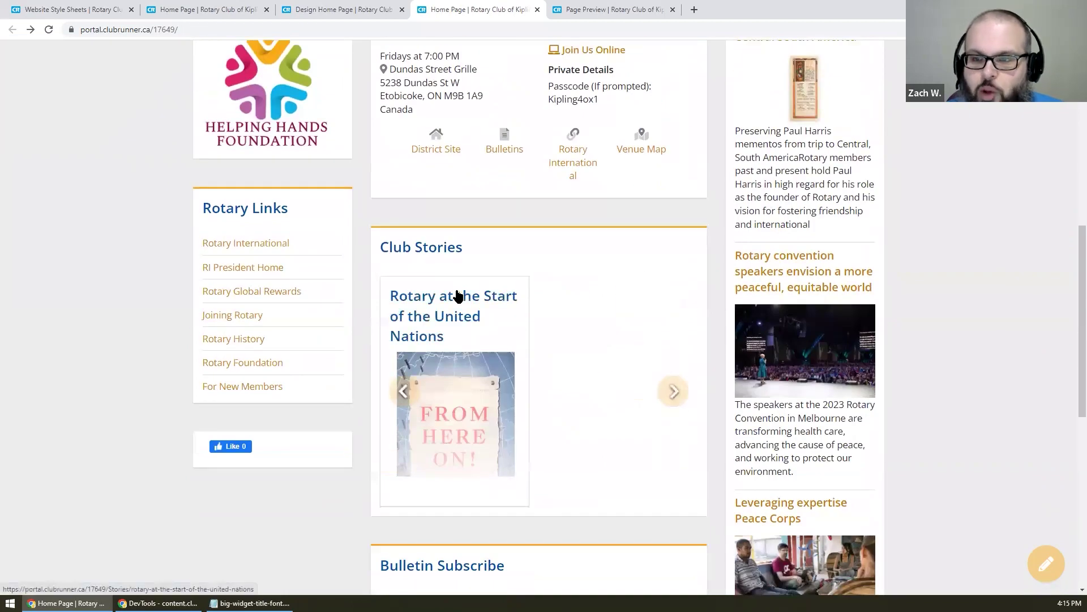
left_click(456, 302)
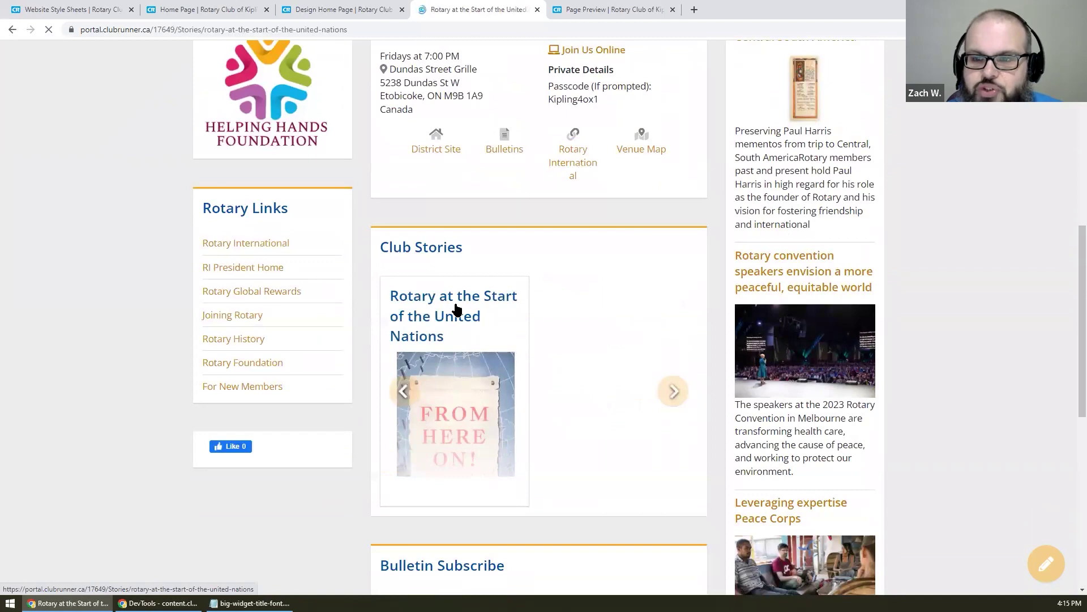
scroll(455, 303, "down", 8)
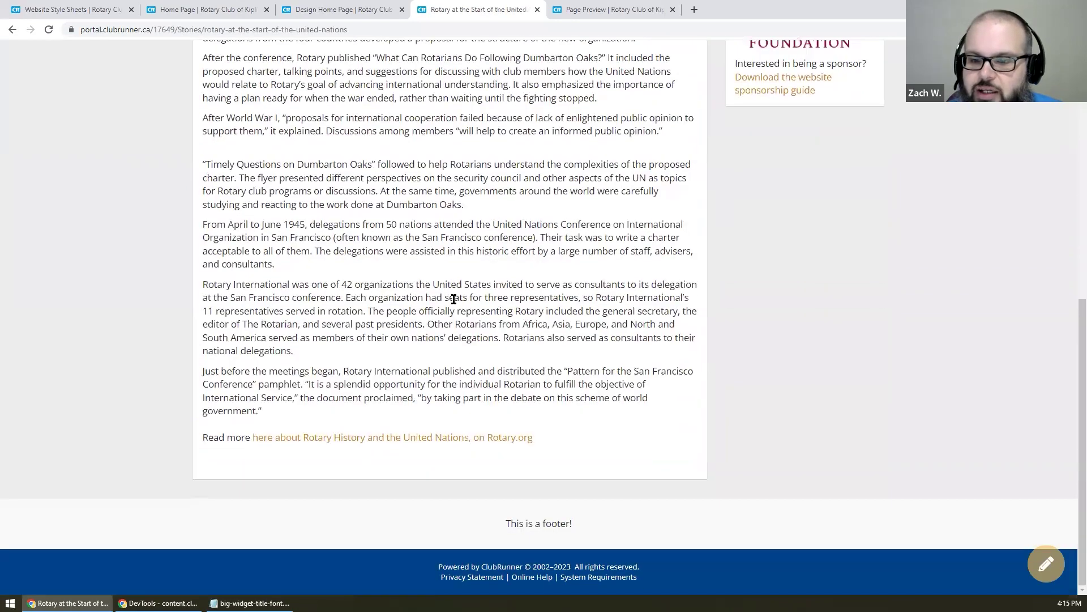
scroll(452, 298, "up", 8)
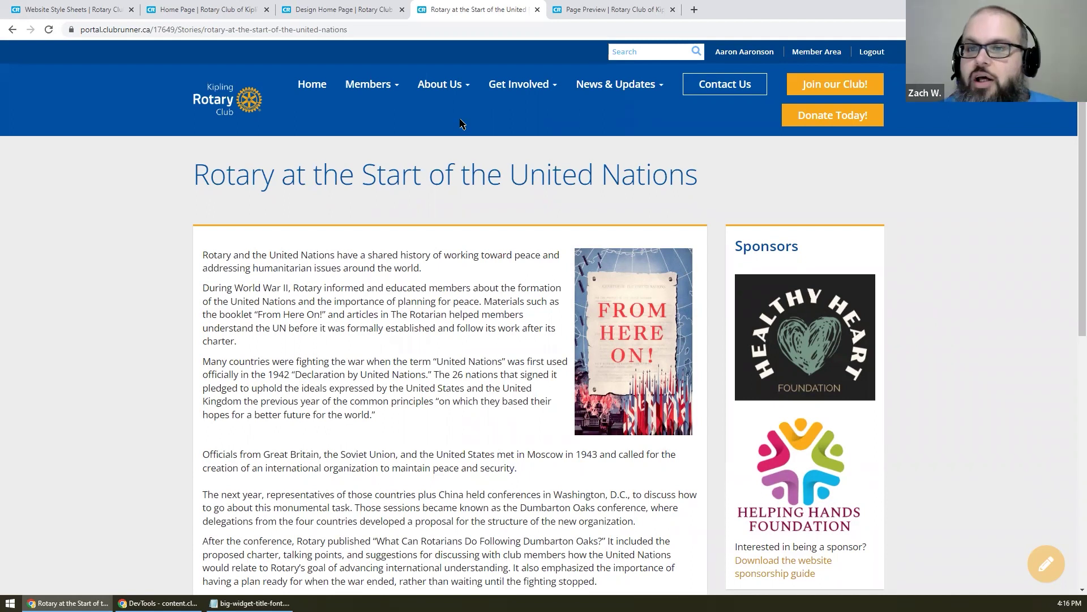
- Reload the live Kipling Rotary home page so the Mobile App video re-renders
left_click(258, 6)
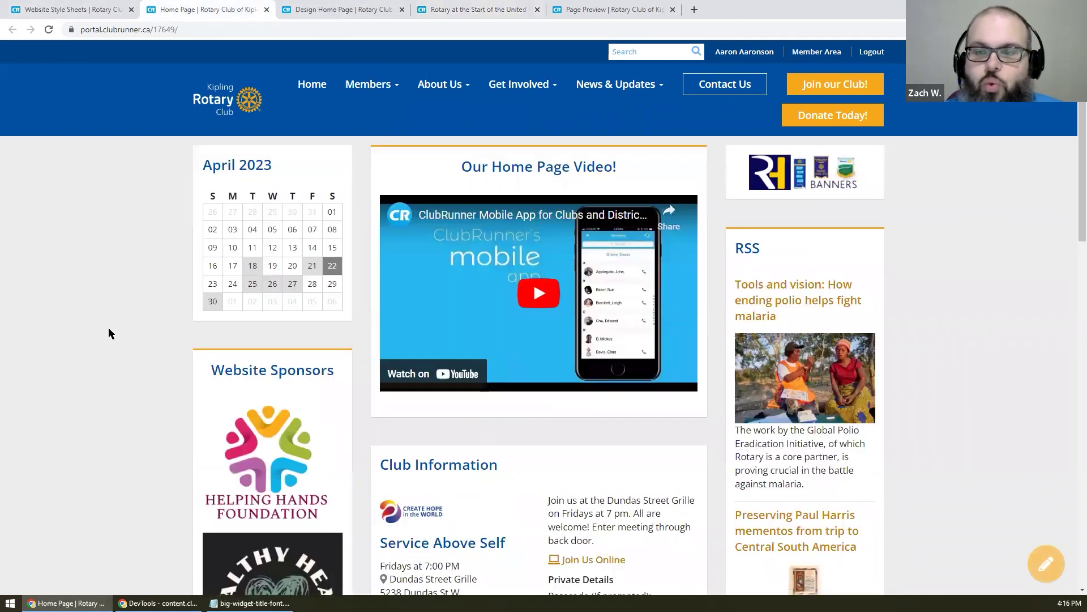
scroll(109, 333, "down", 2)
scroll(109, 334, "up", 2)
right_click(11, 139)
left_click(55, 173)
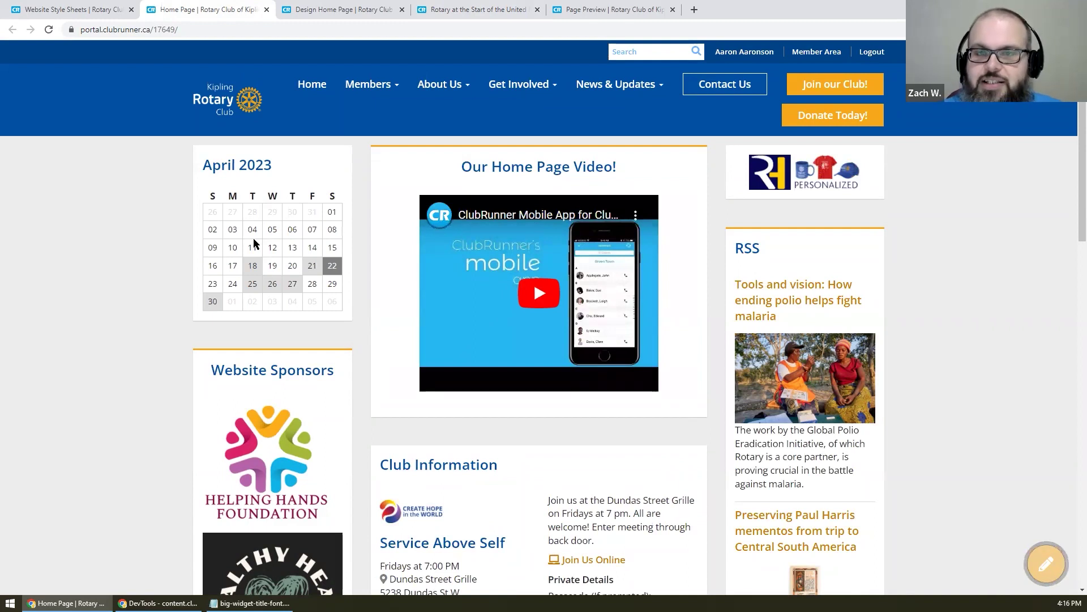
left_click(53, 6)
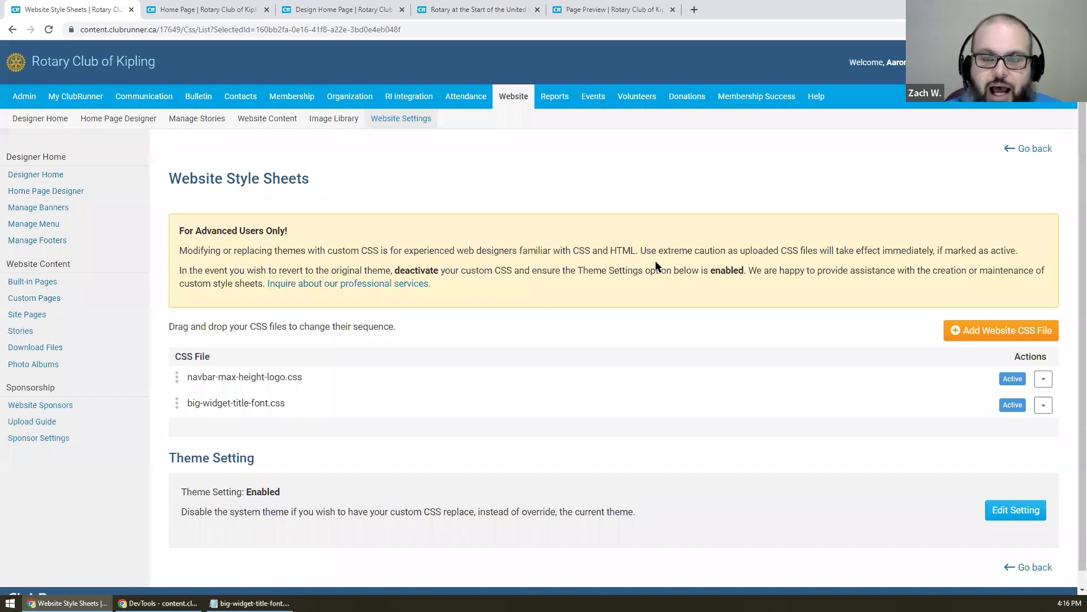
left_click_drag(176, 229, 308, 227)
left_click(307, 230)
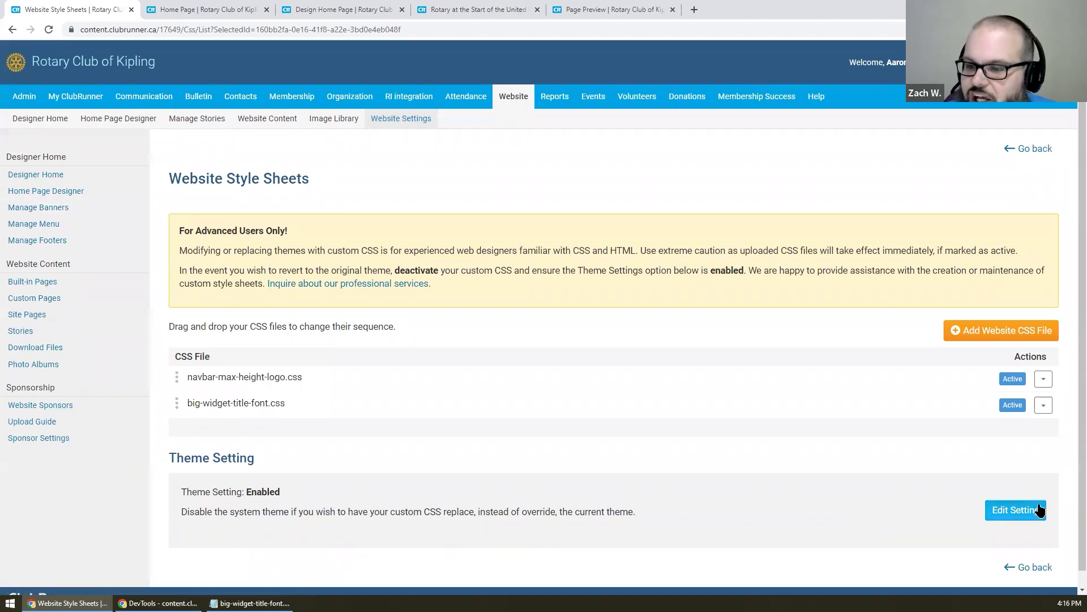
left_click(1040, 509)
left_click(631, 515)
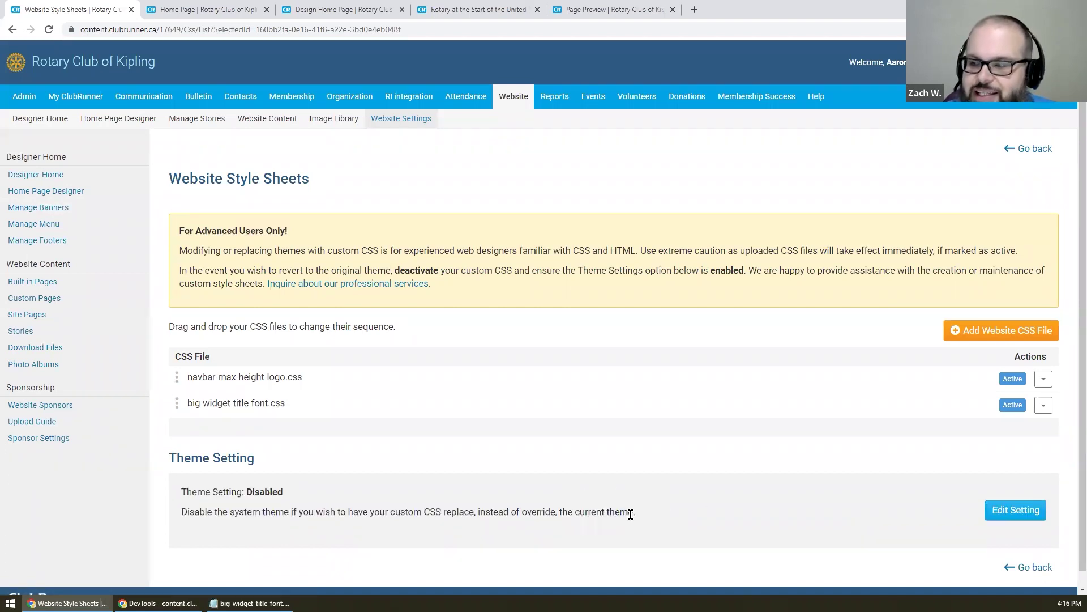
left_click(190, 9)
right_click(173, 206)
left_click(215, 248)
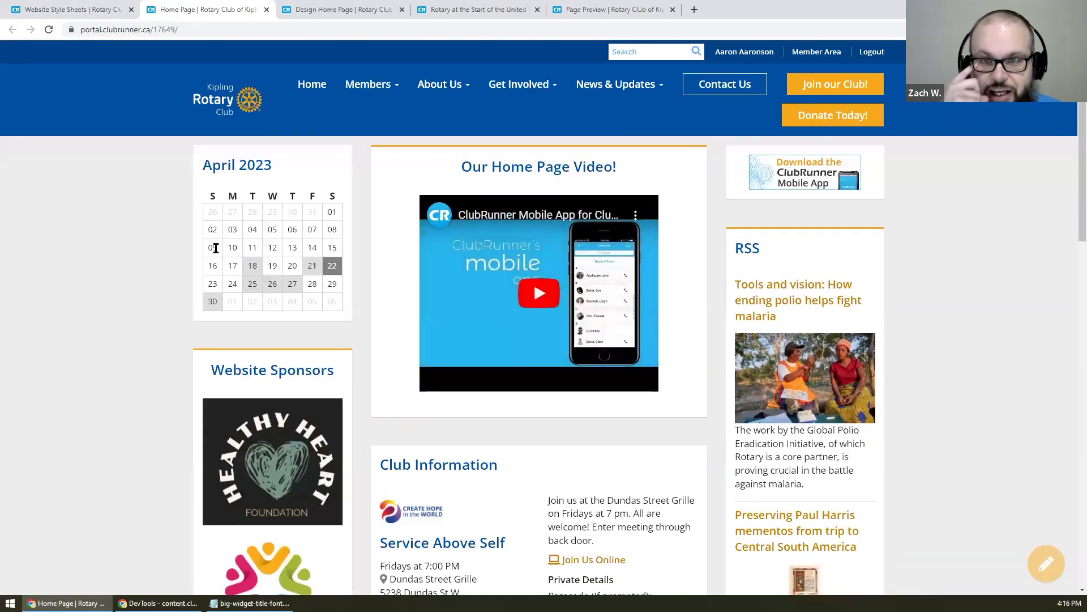
left_click(41, 8)
left_click(1034, 522)
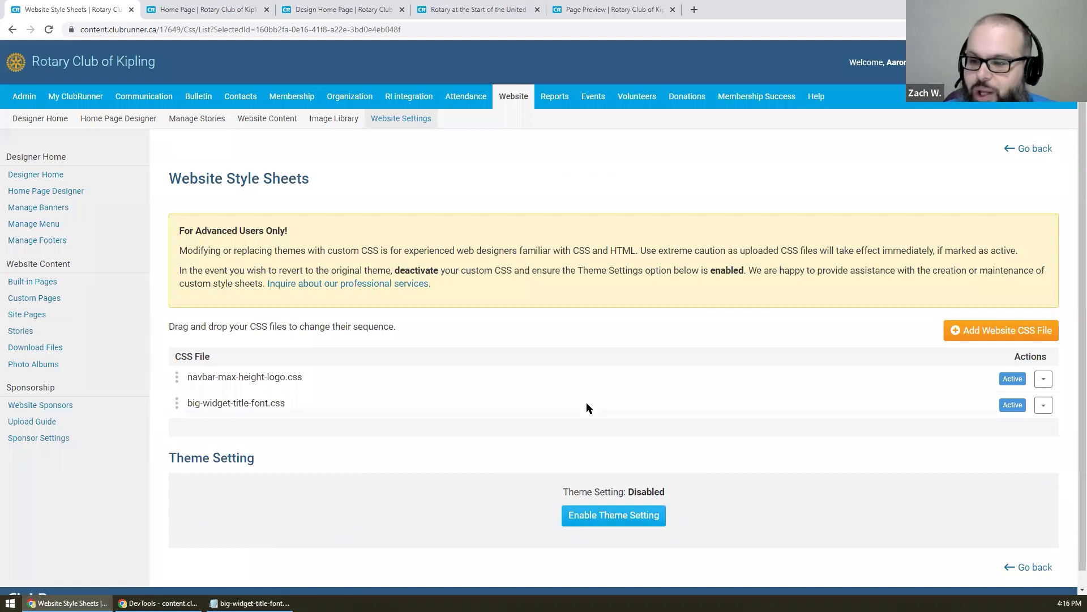
left_click(620, 518)
left_click(238, 5)
left_click(92, 7)
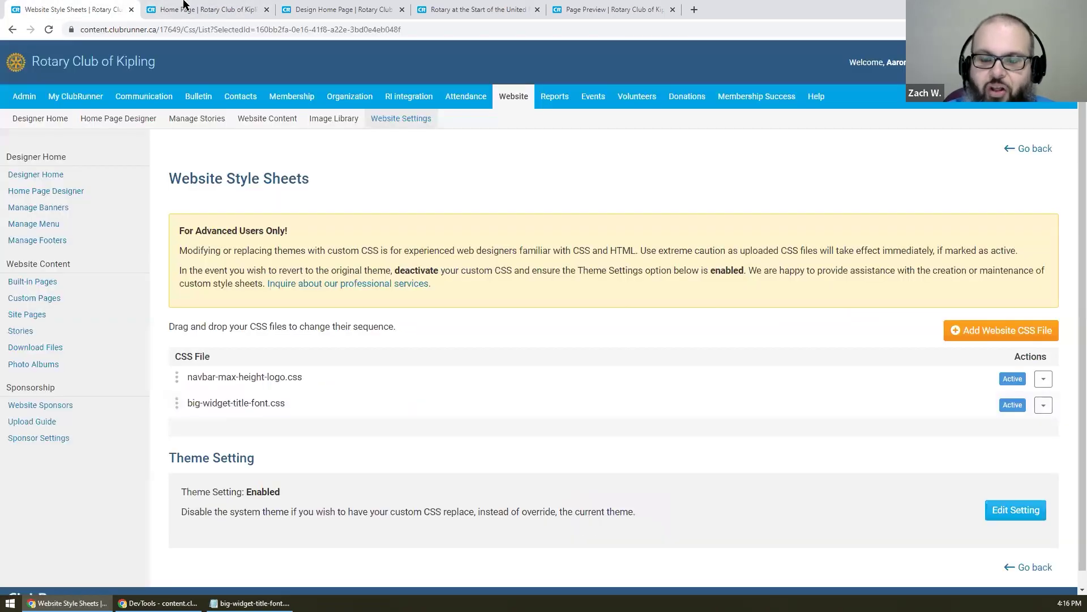
left_click(185, 5)
right_click(44, 195)
left_click(77, 227)
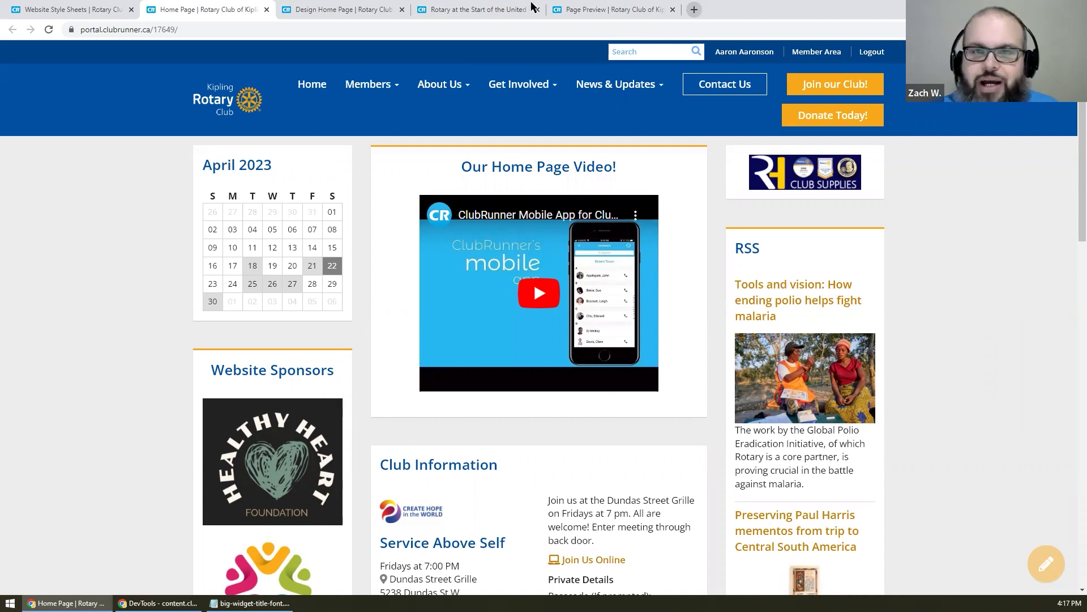
- Move from Website Style Sheets through the live home page to the Design Home Page tab
left_click(76, 10)
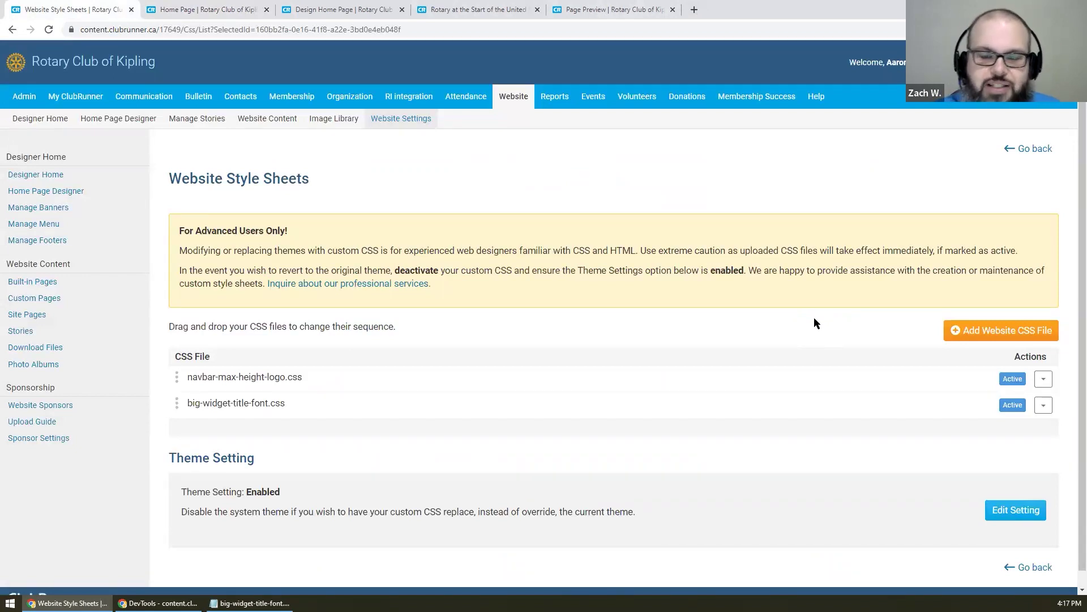
left_click(209, 10)
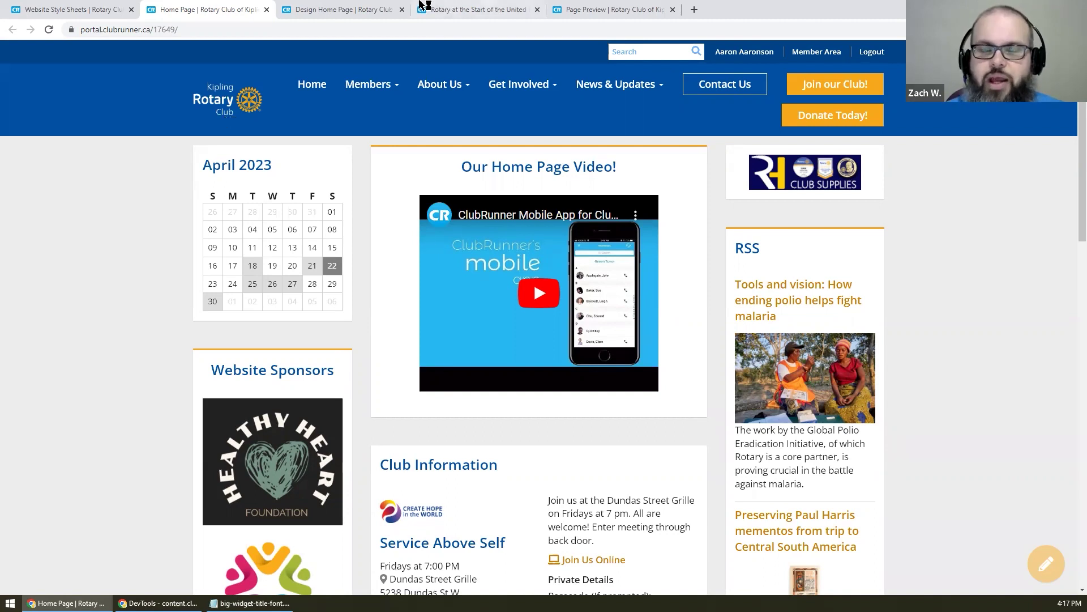
left_click(390, 7)
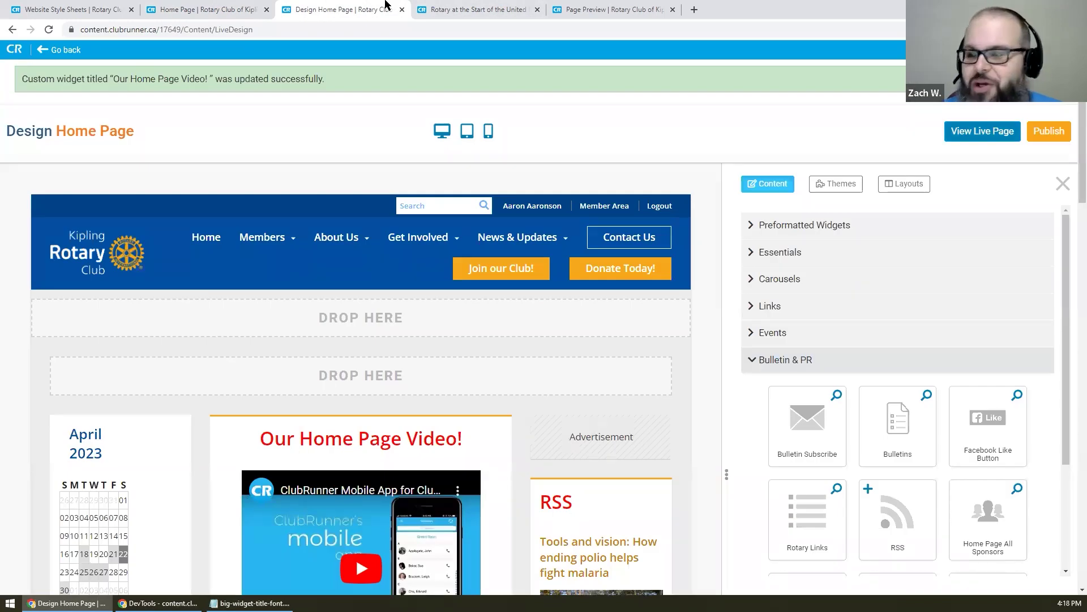
- Place the Our Home Page Video! custom widget at the top of the middle column
left_click(826, 358)
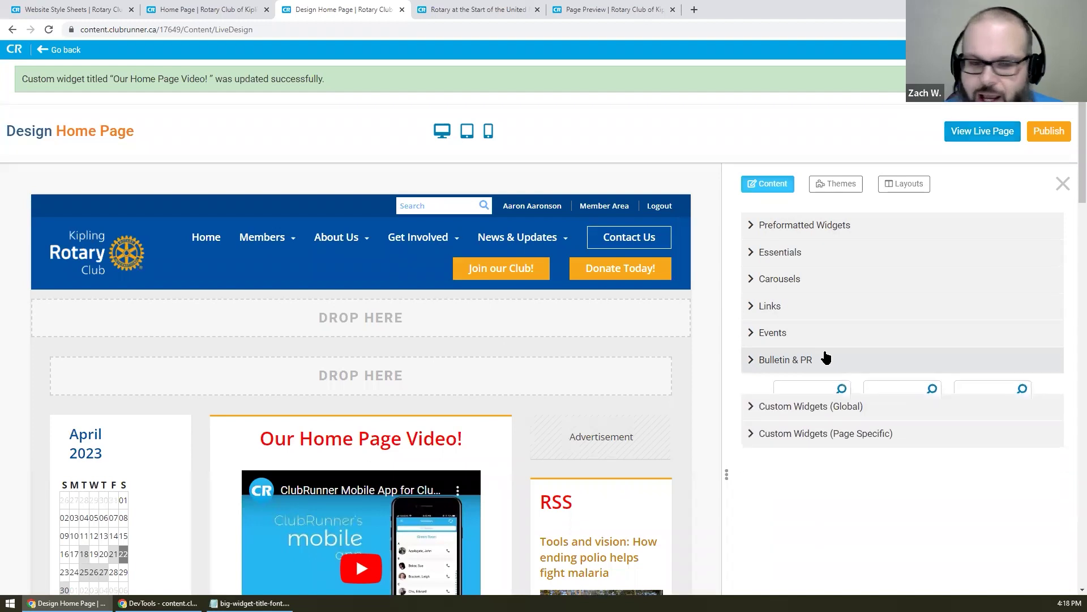
scroll(824, 354, "down", 3)
left_click(807, 290)
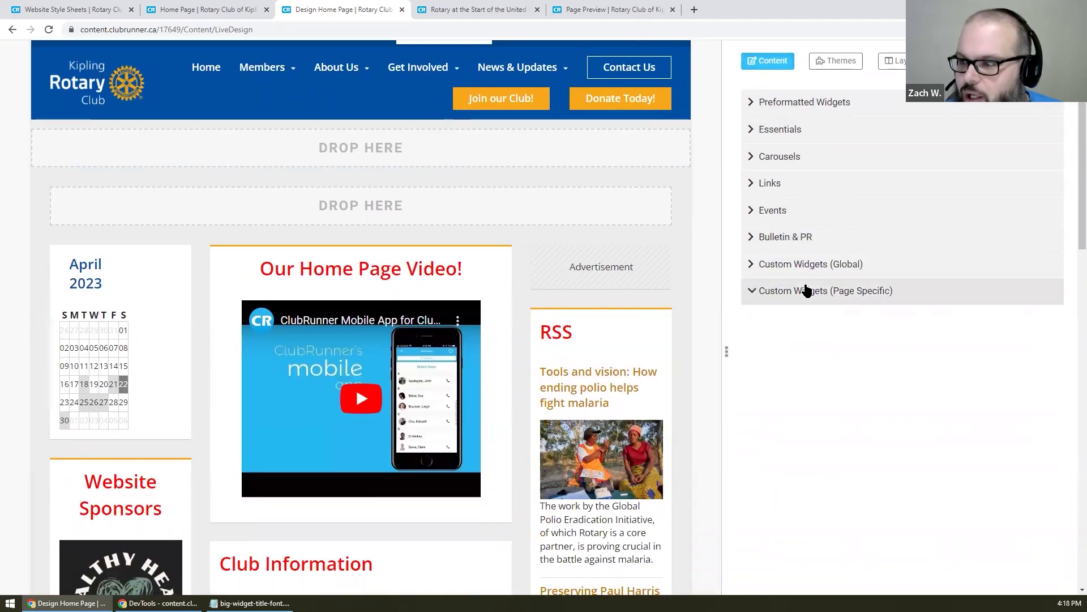
left_click(809, 264)
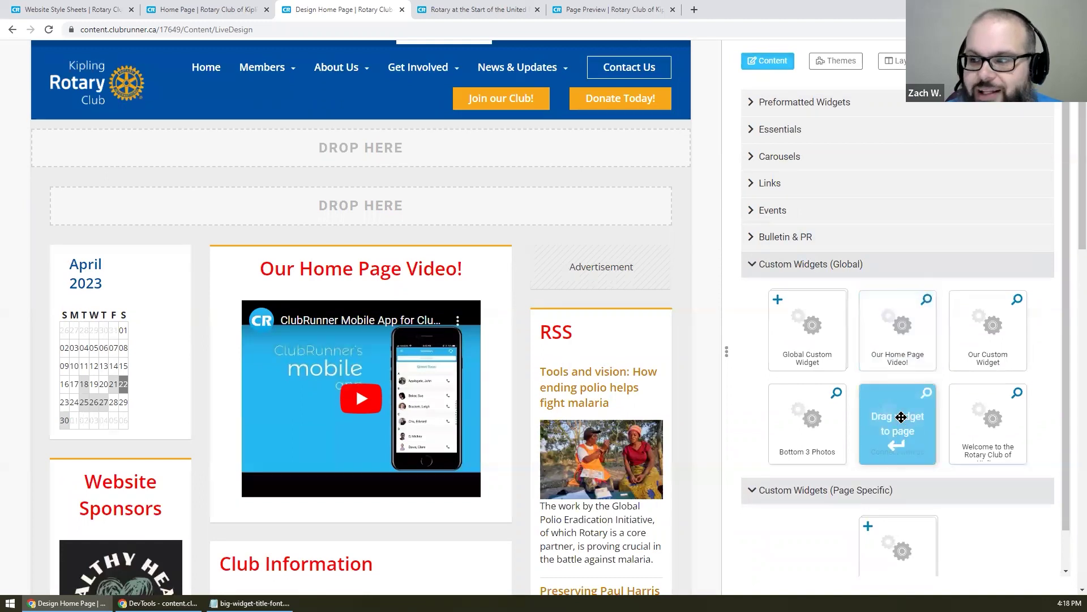
left_click_drag(906, 340, 311, 260)
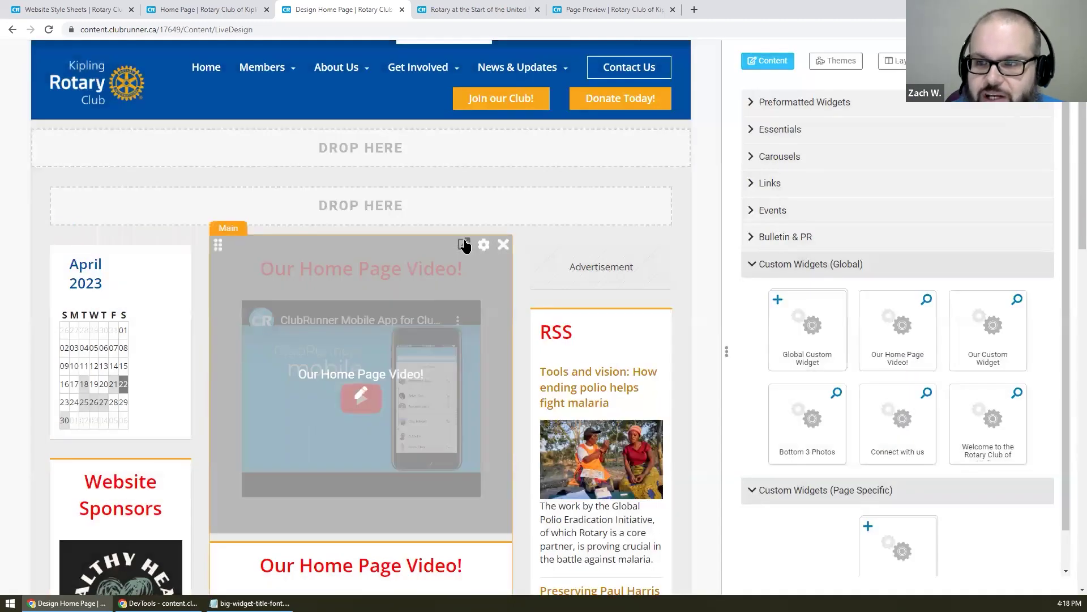
- View the video widget's HTML source, then return to the designer and expand Preformatted Widgets
left_click(465, 245)
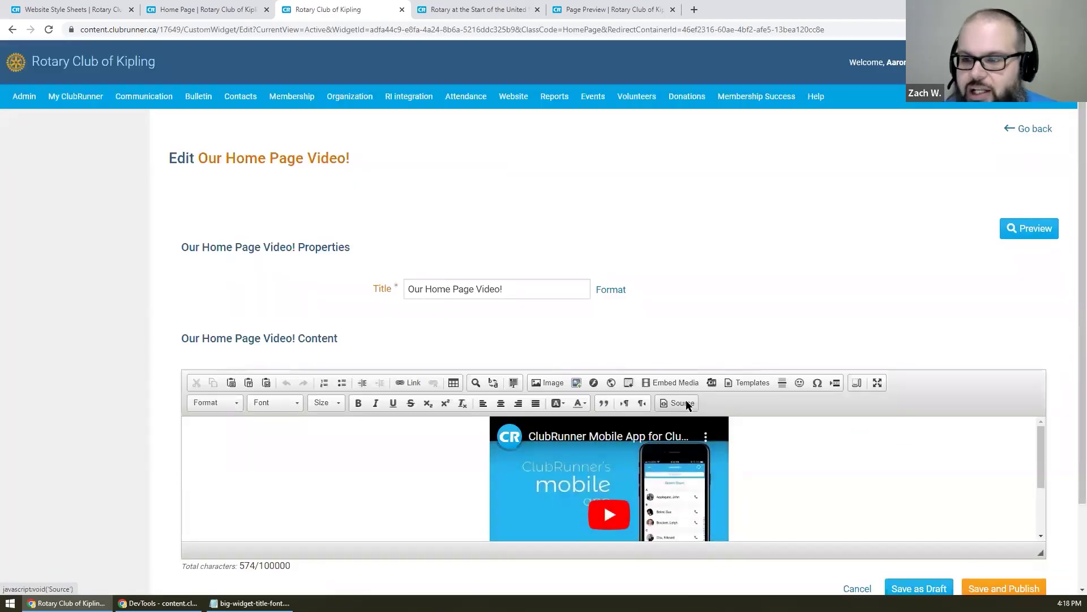
left_click(681, 402)
scroll(342, 493, "down", 1)
left_click_drag(308, 457, 97, 334)
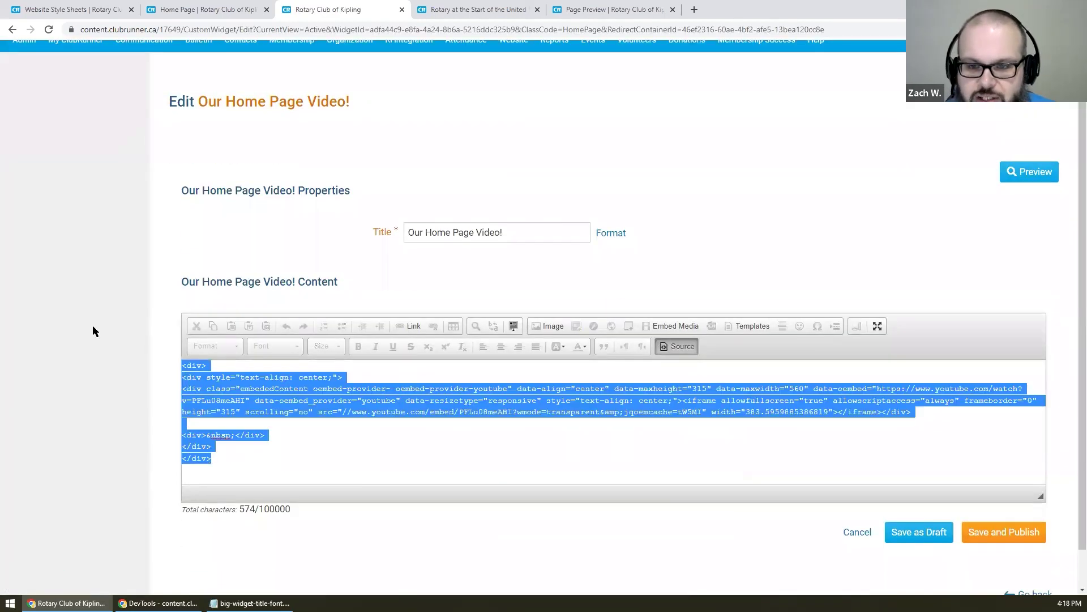
left_click(91, 325)
key("alt+Left")
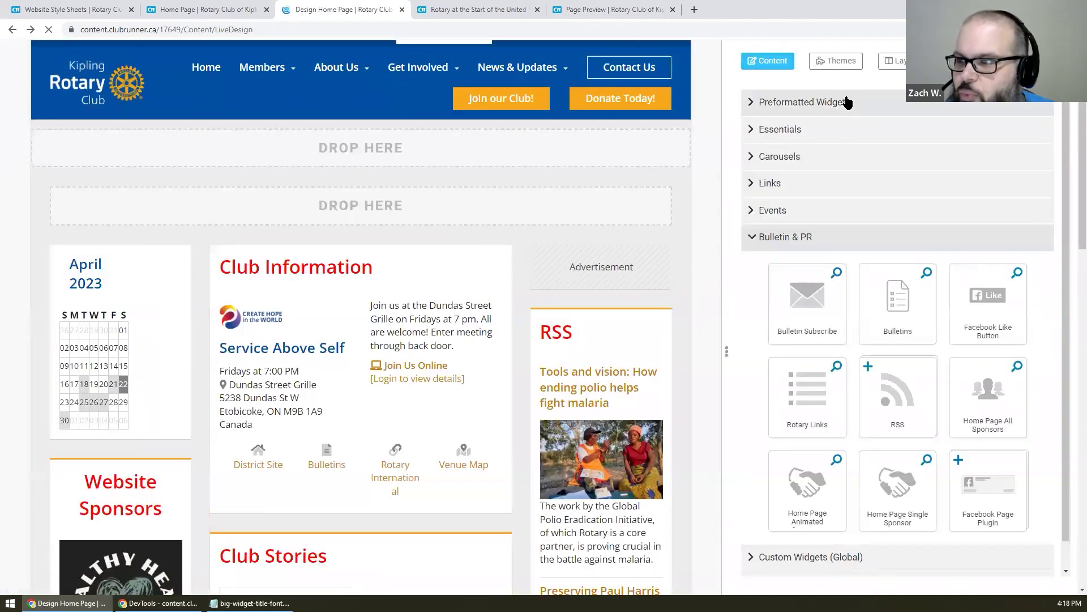
left_click(838, 102)
mouse_move(816, 177)
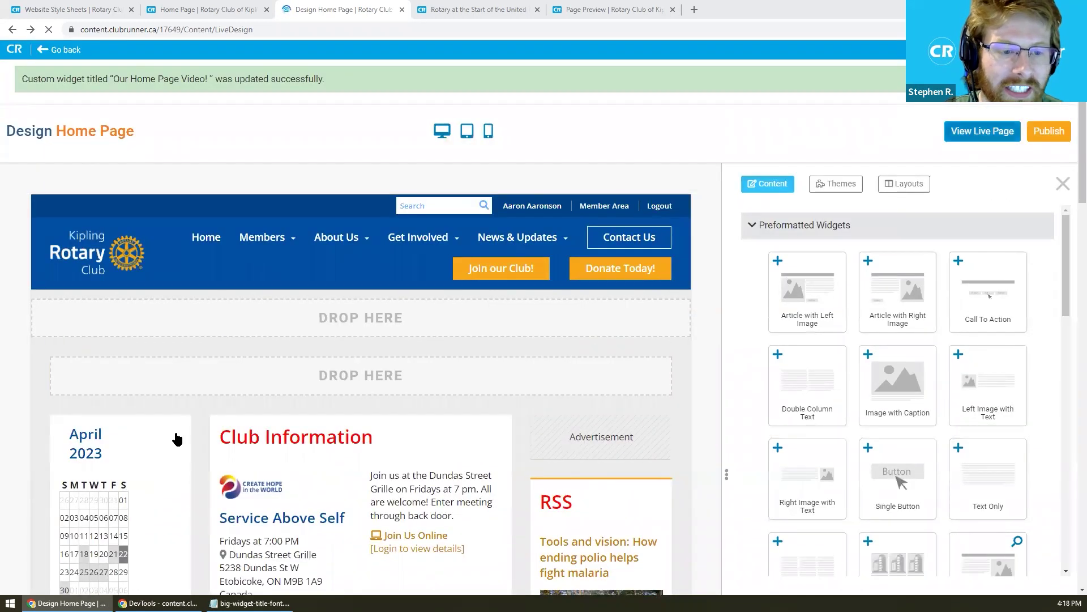
- Open the live home page and inspect the April 2023 calendar heading's markup in DevTools
left_click(979, 132)
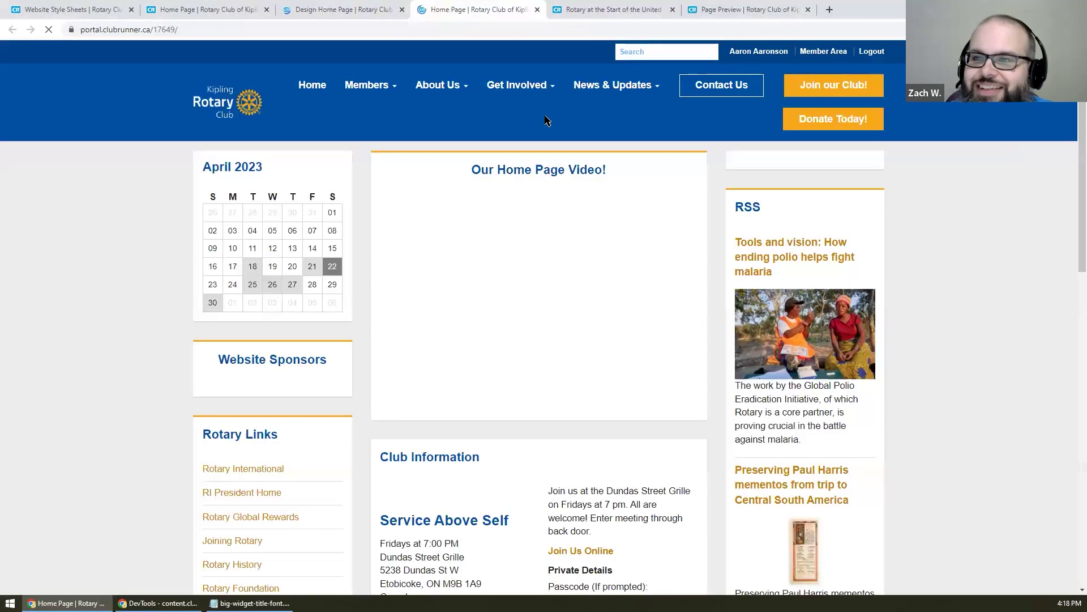
right_click(257, 166)
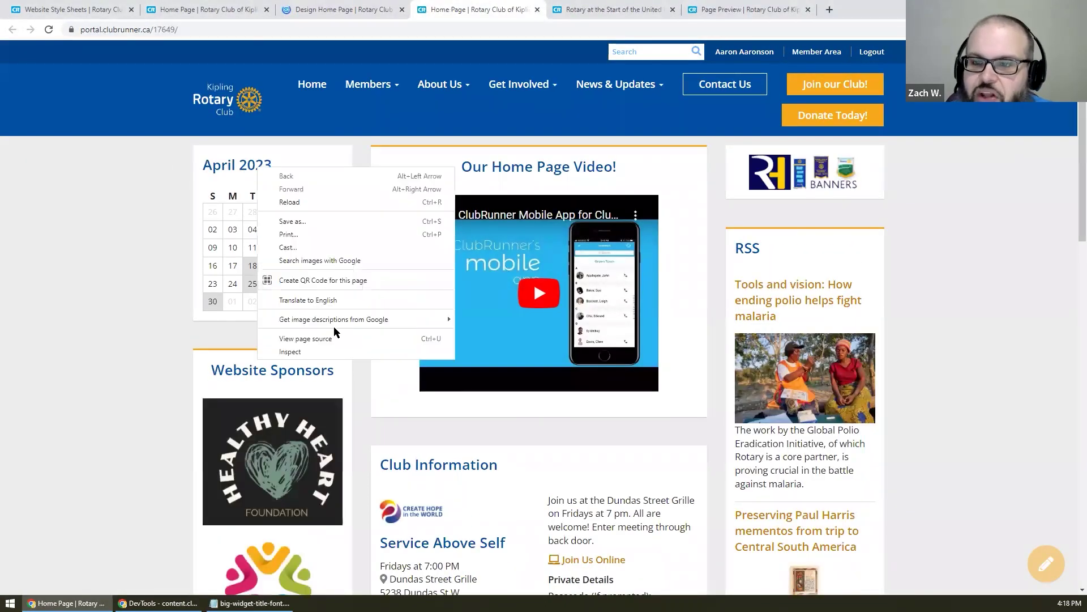
left_click(335, 351)
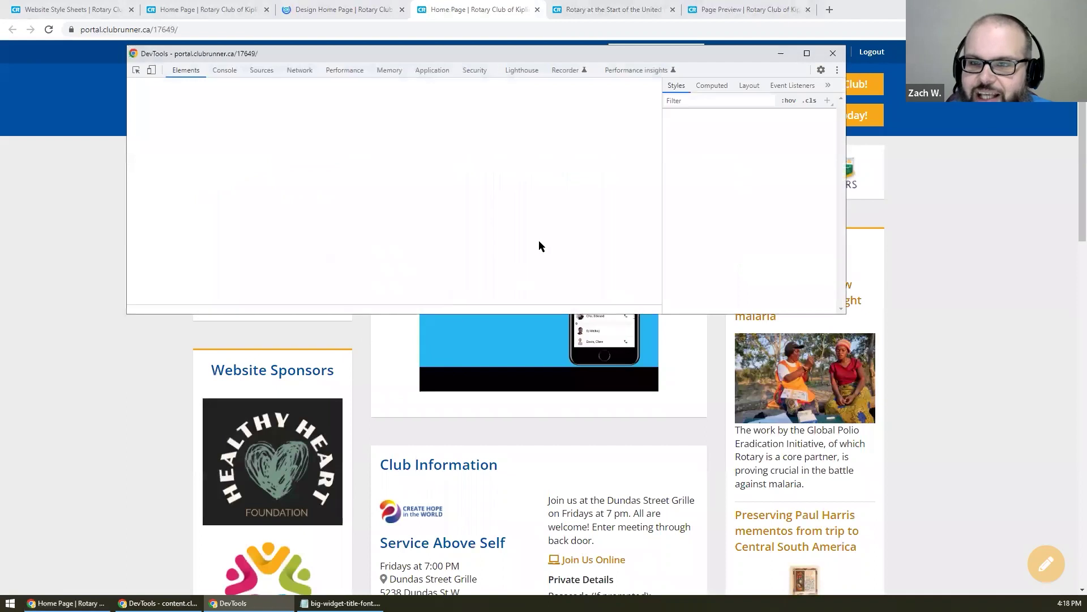
left_click_drag(557, 56, 798, 140)
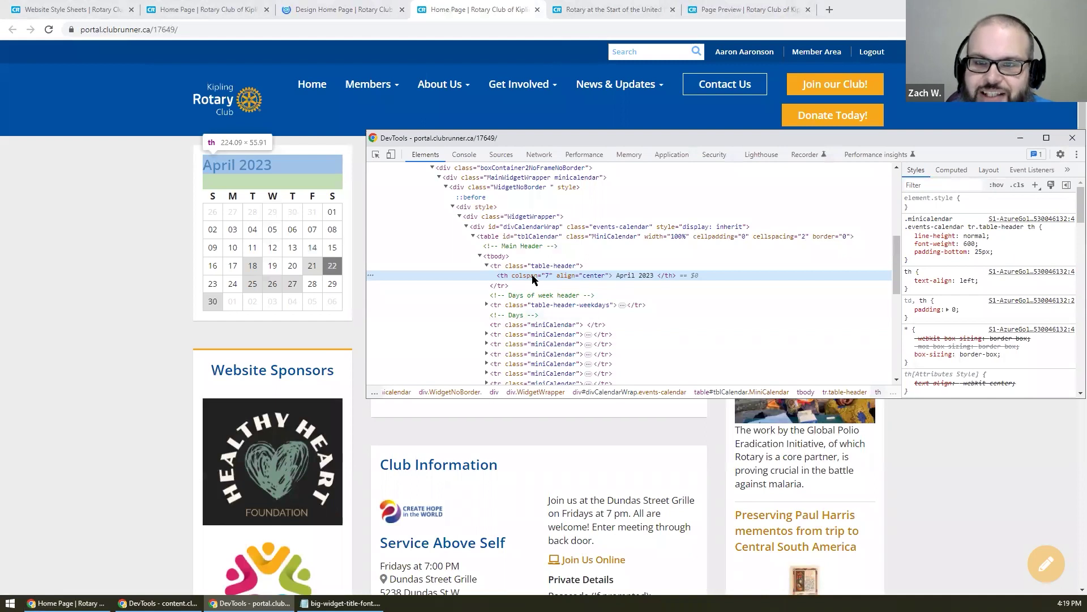
left_click(253, 352)
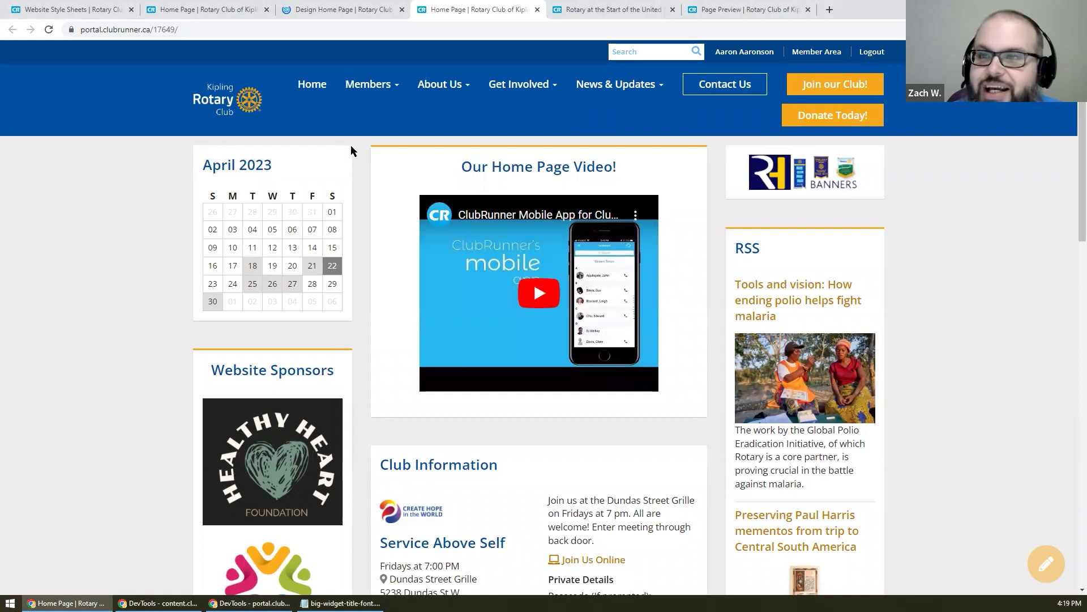
- Reopen the home page designer and close the older designer and live page tabs
left_click(1049, 579)
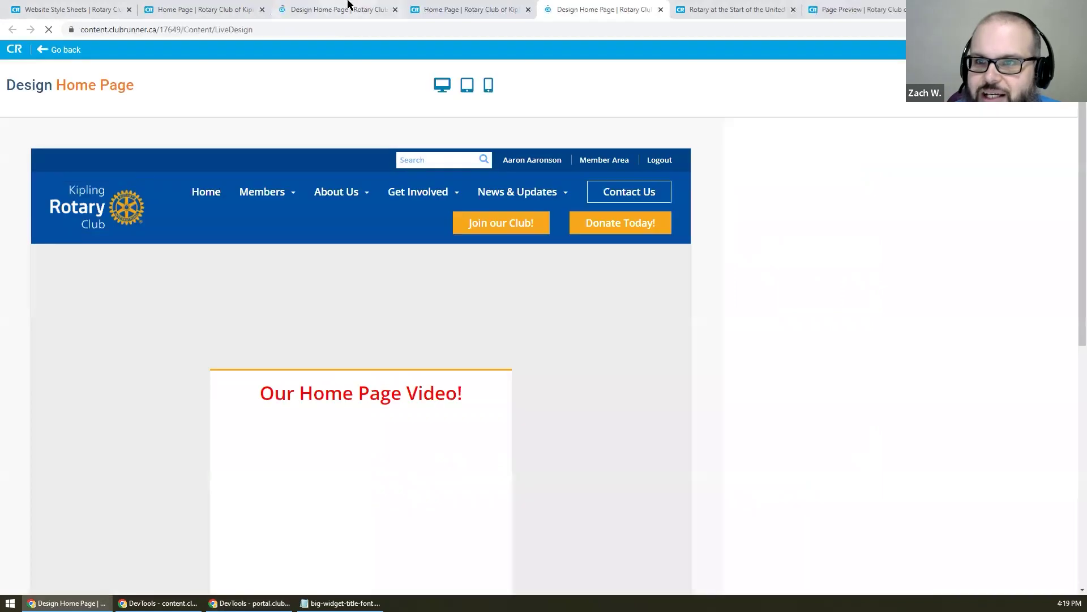
left_click(348, 4)
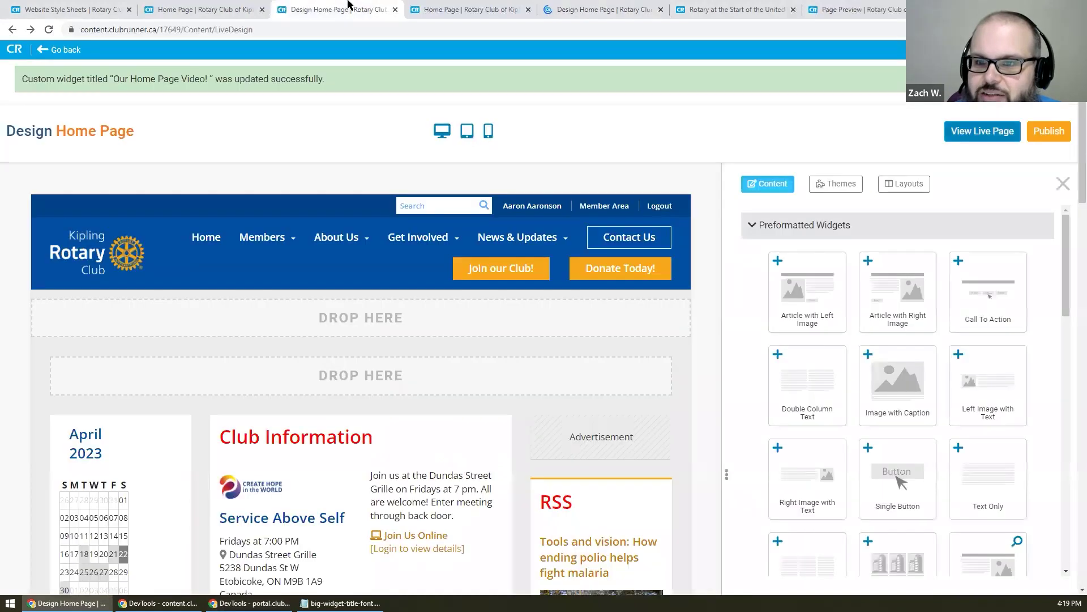
key("ctrl+w")
key("ctrl+w")
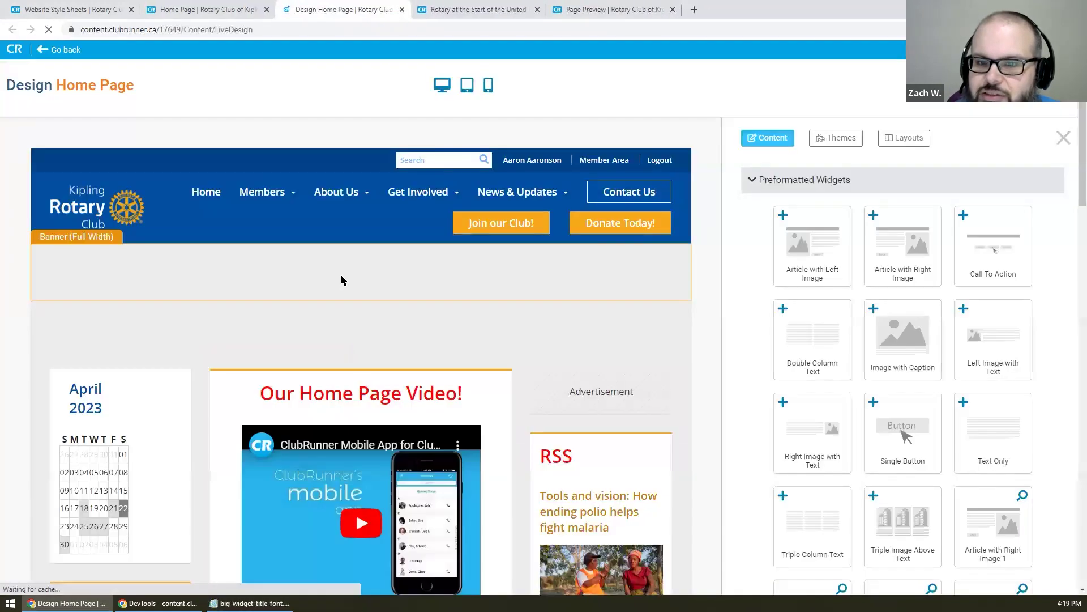
- Set the Mini Calendar widget to show its title with no border, and save
left_click(168, 369)
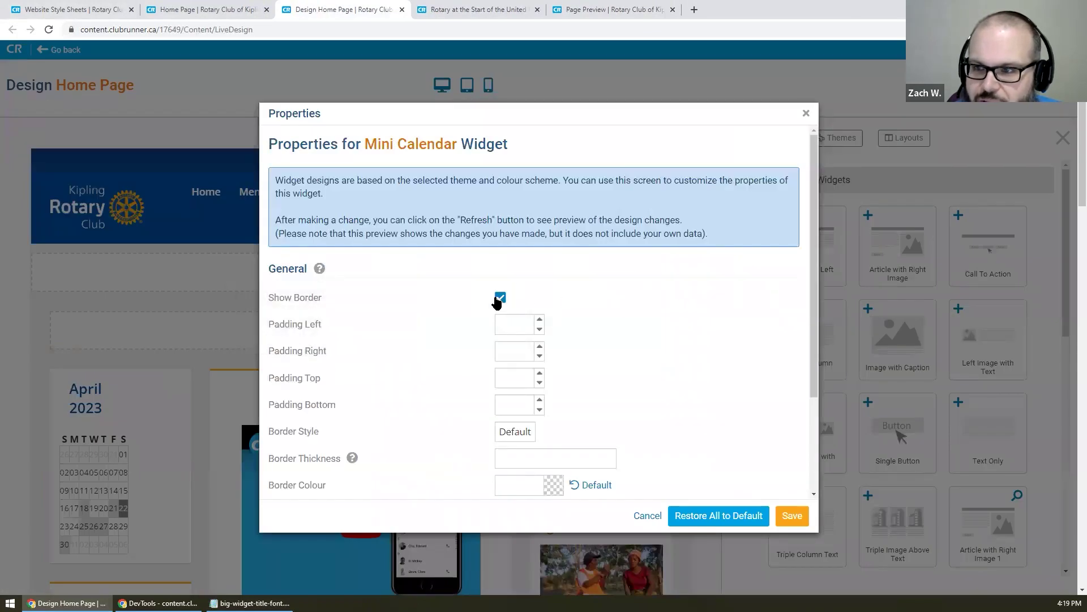
scroll(678, 287, "down", 2)
left_click(501, 463)
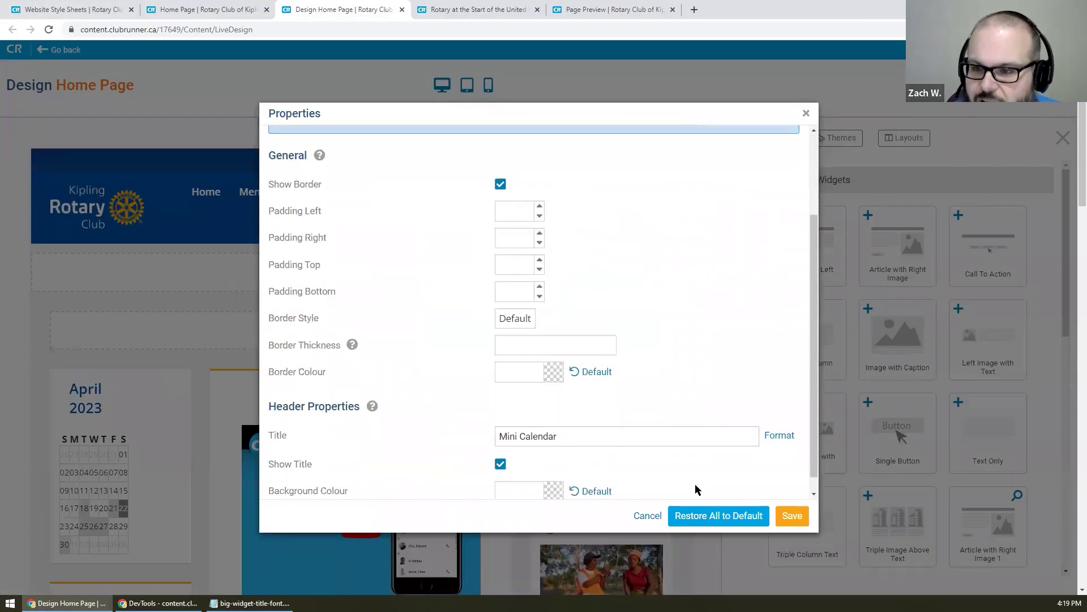
left_click(500, 183)
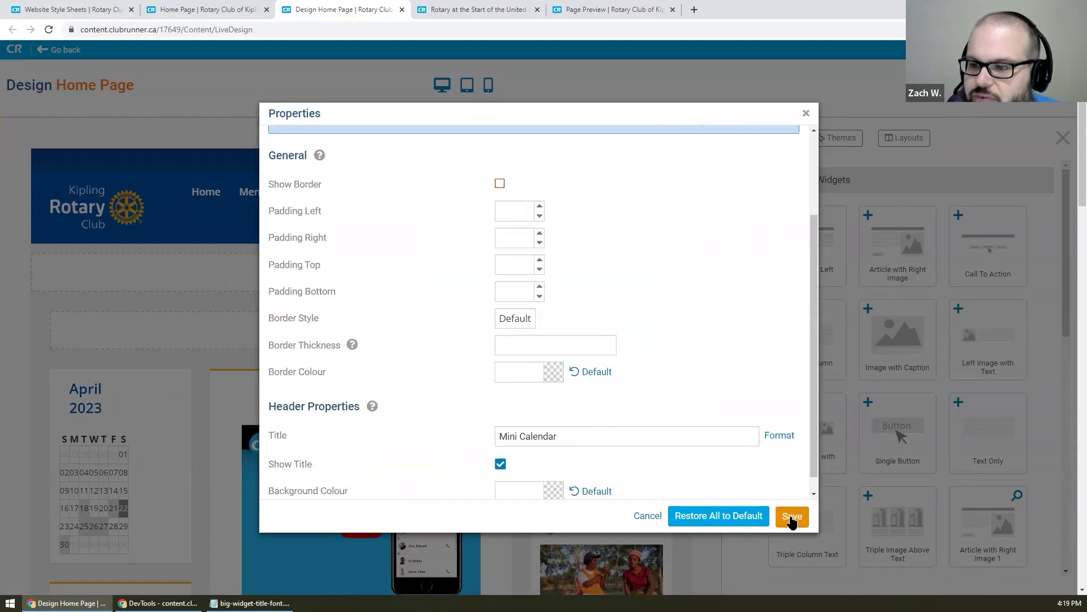
left_click(790, 516)
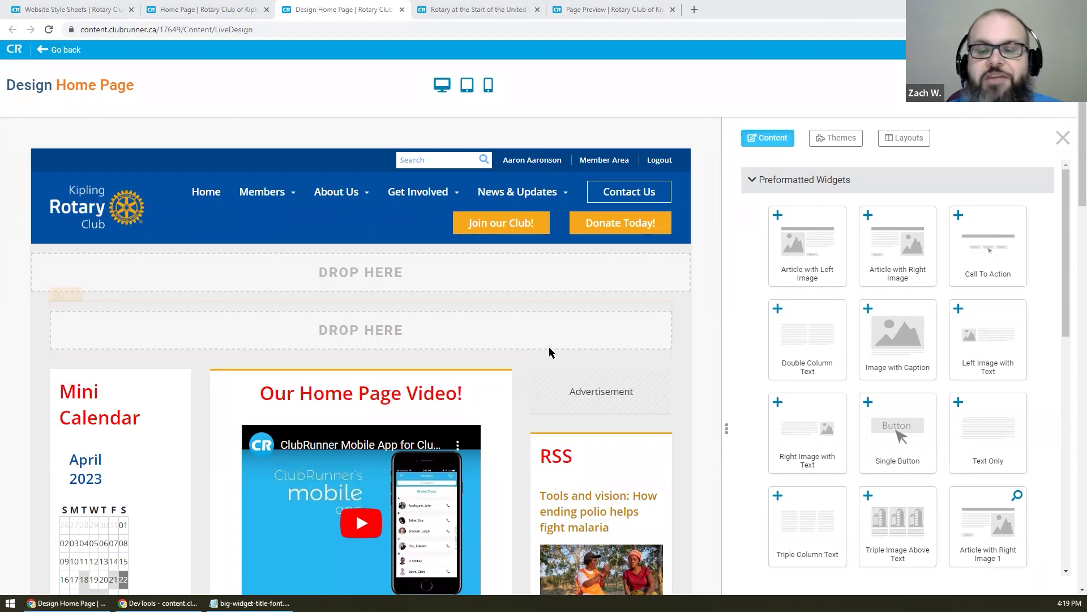
- Collapse the Preformatted Widgets group in the Content panel and return to the page top
scroll(524, 323, "down", 5)
scroll(525, 319, "down", 3)
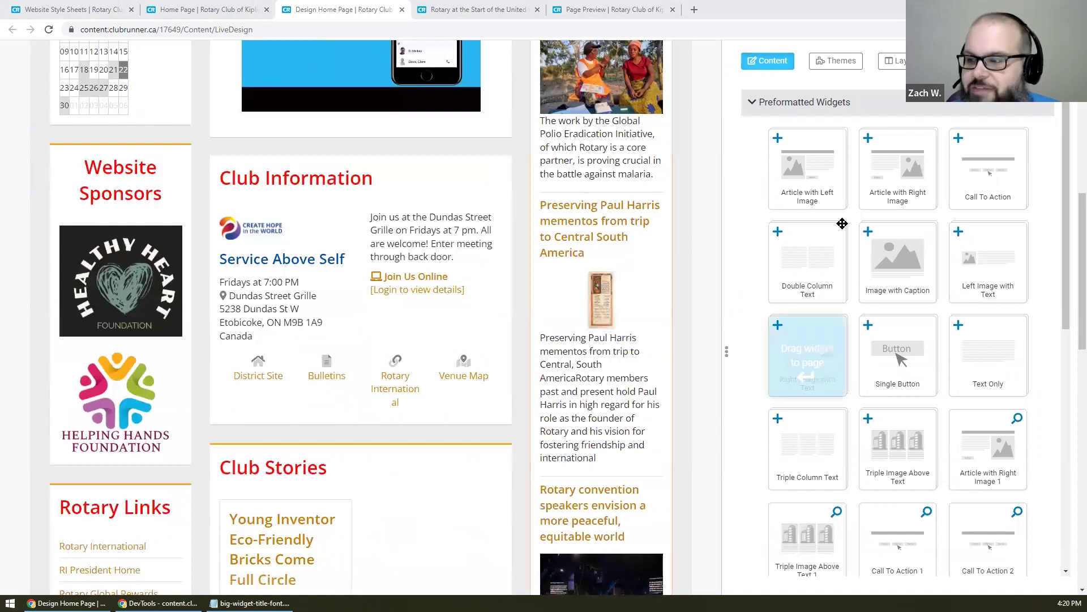
left_click(804, 105)
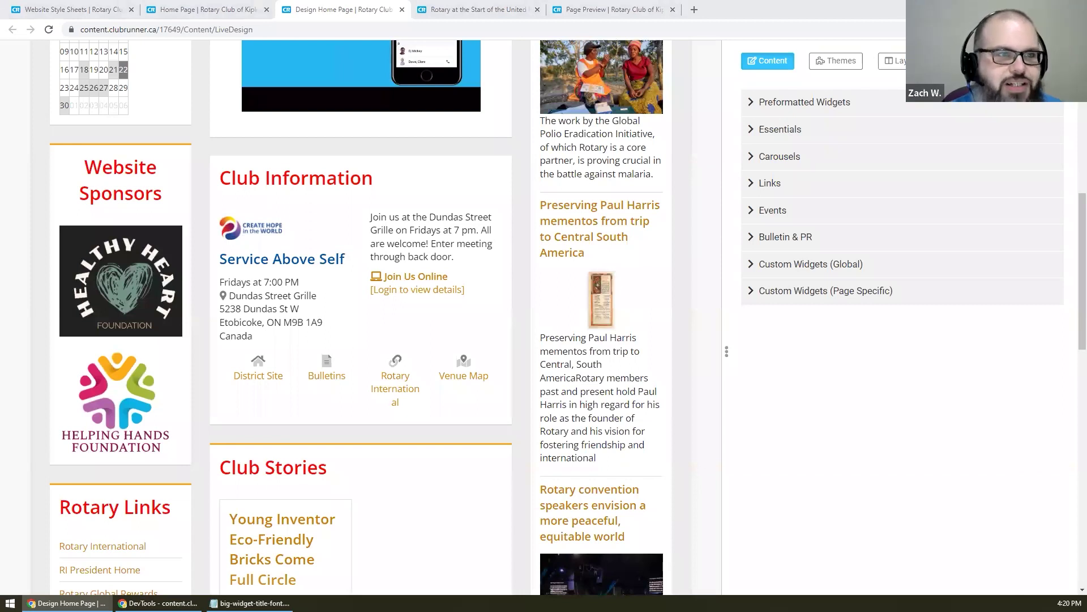
scroll(389, 315, "up", 10)
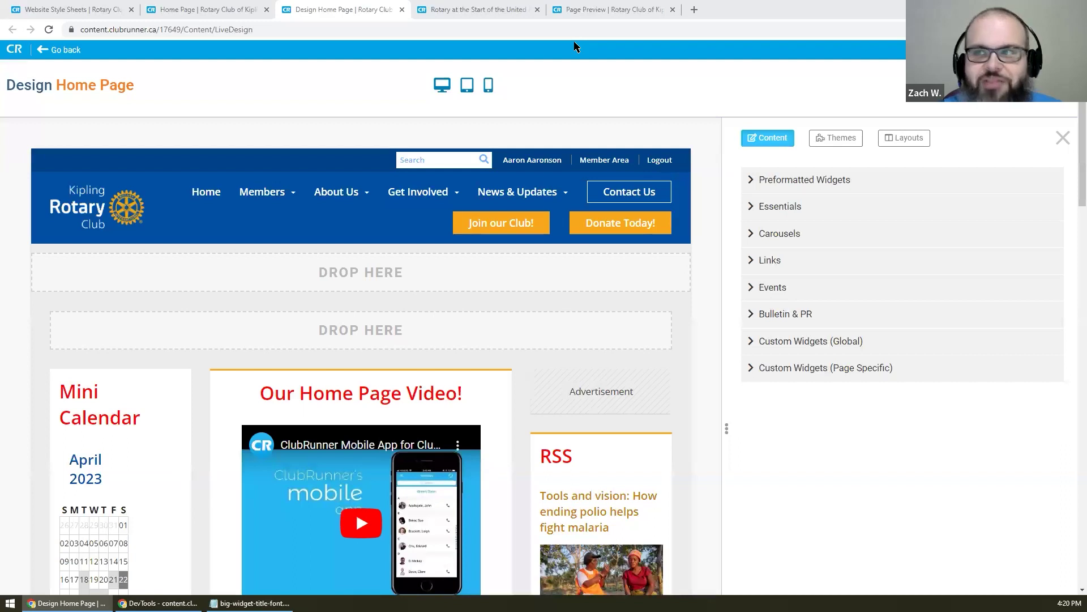
- Load clubrunnersupport.com in a new tab and browse down to its News section
left_click(695, 10)
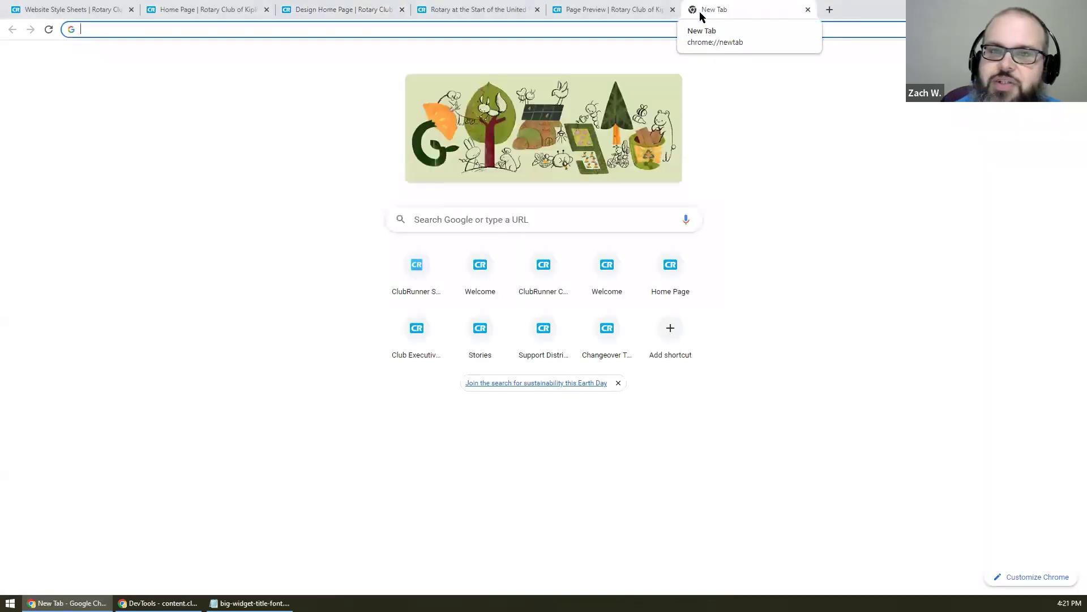
type("c")
key("Return")
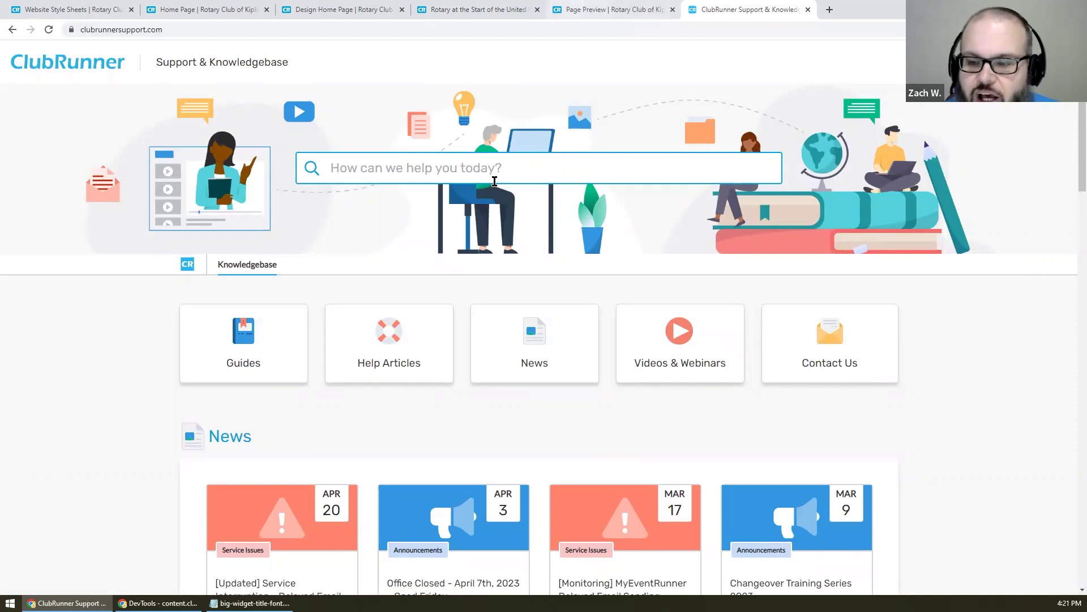
scroll(413, 286, "down", 4)
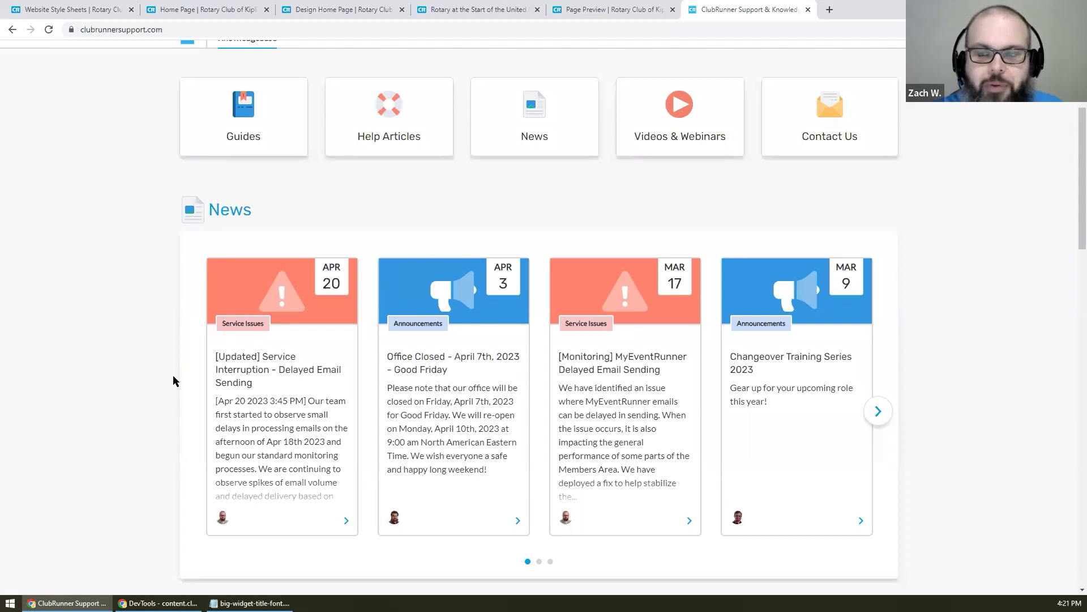
scroll(172, 375, "up", 4)
scroll(170, 379, "down", 3)
scroll(169, 387, "down", 2)
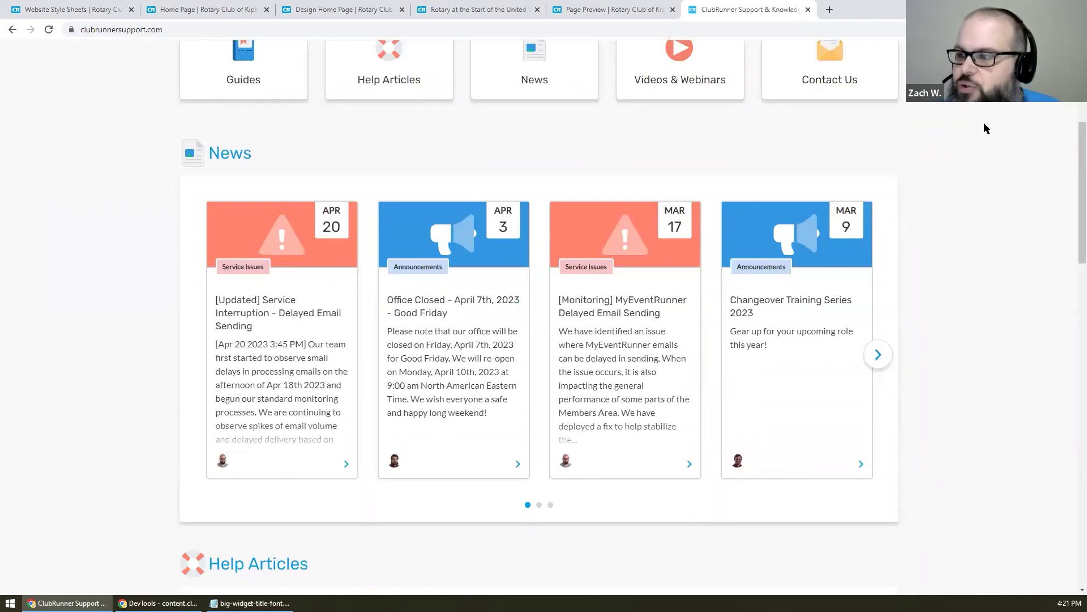
- Read the Changeover Training Series 2023 news post, then return to the support home page
left_click(827, 307)
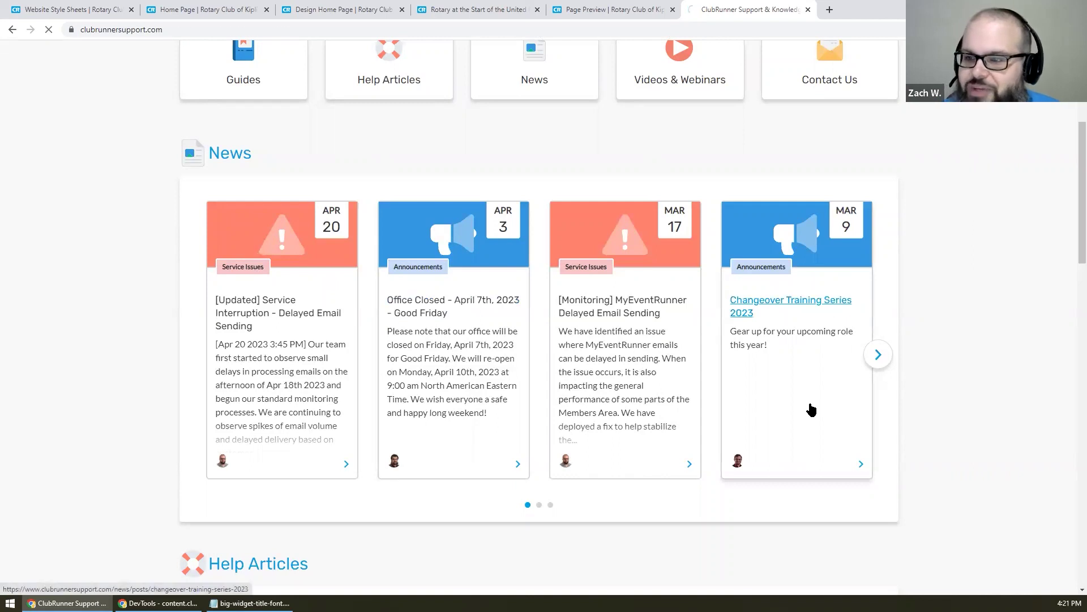
scroll(587, 300, "down", 3)
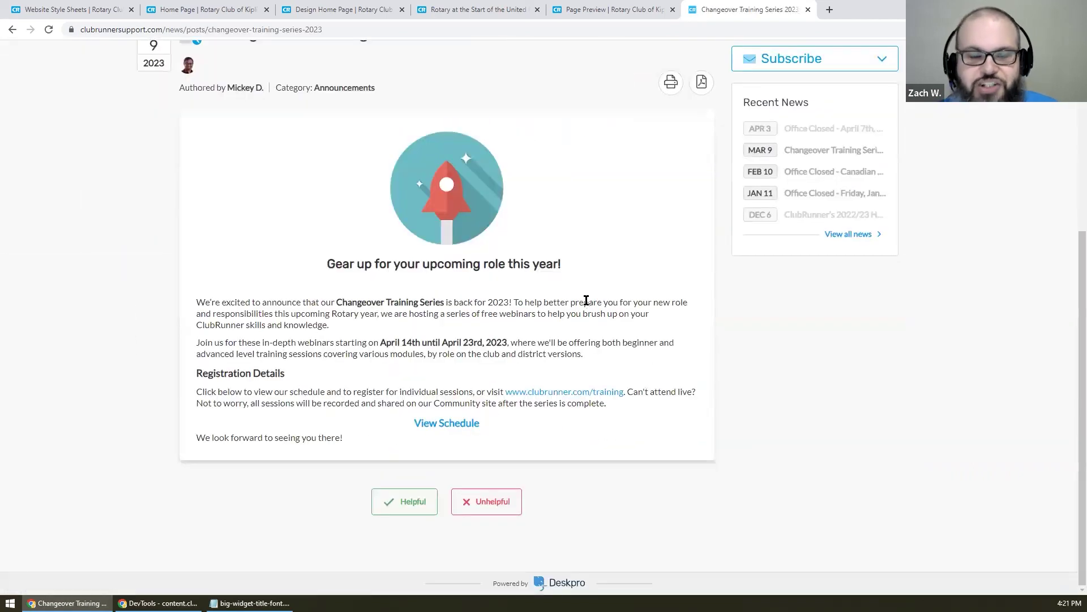
key("alt+Left")
- Advance the news carousel twice and open the Dec 8 Rotaract club integration beta post
left_click(884, 356)
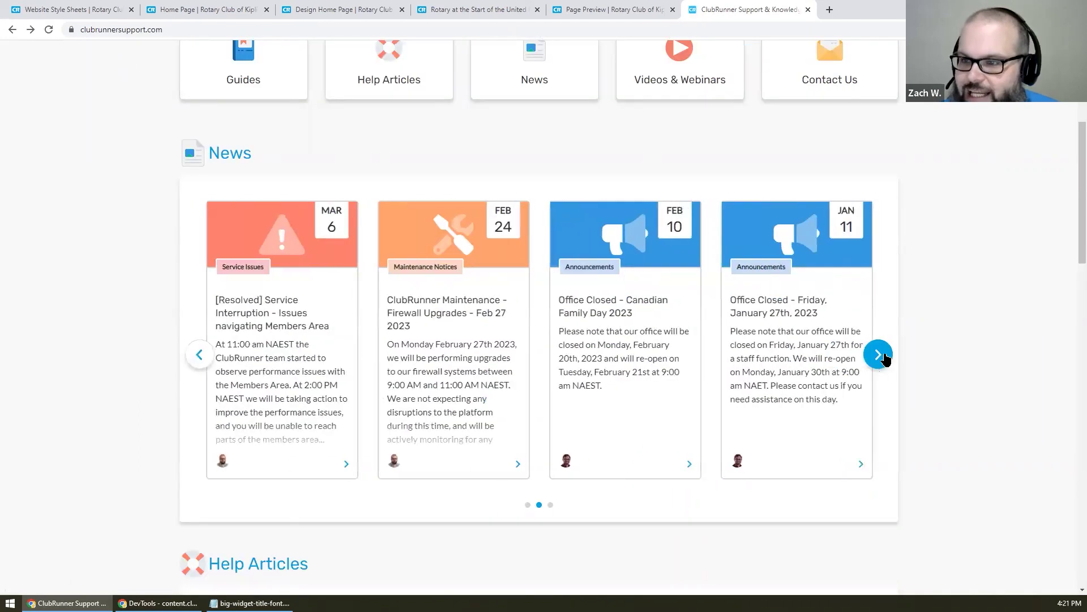
left_click(885, 357)
left_click(420, 270)
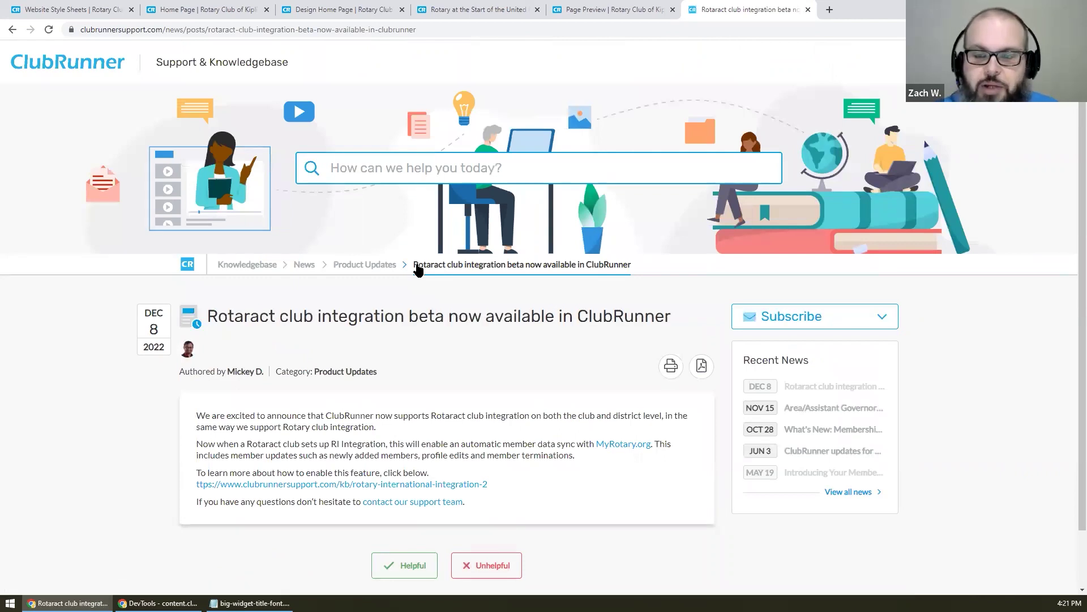
- Return to the Support & Knowledgebase home page and scroll through its section tiles and News feed
left_click(225, 264)
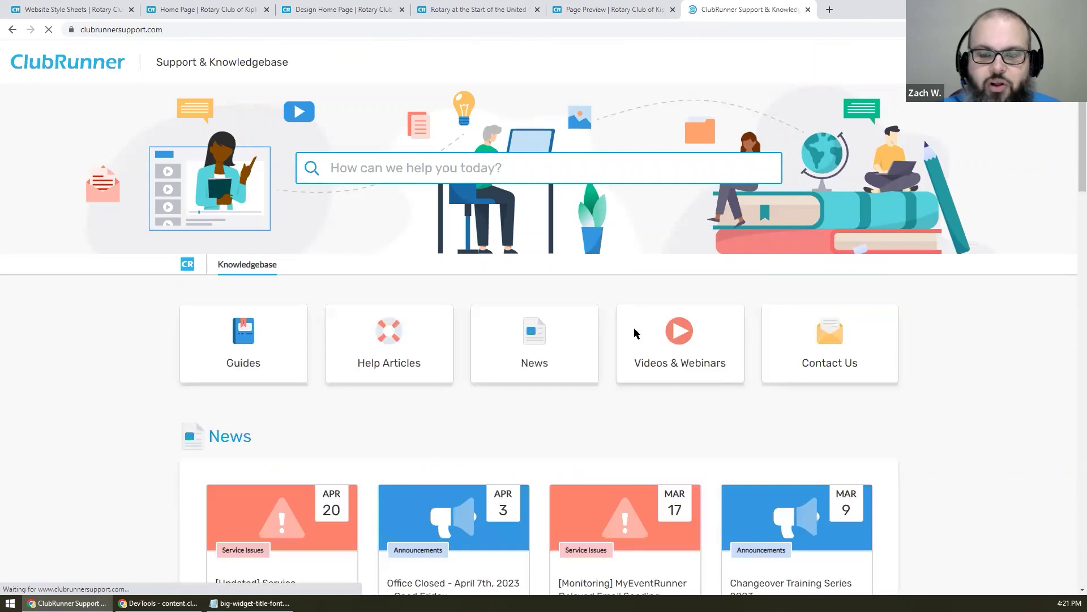
scroll(636, 335, "down", 2)
scroll(636, 338, "down", 12)
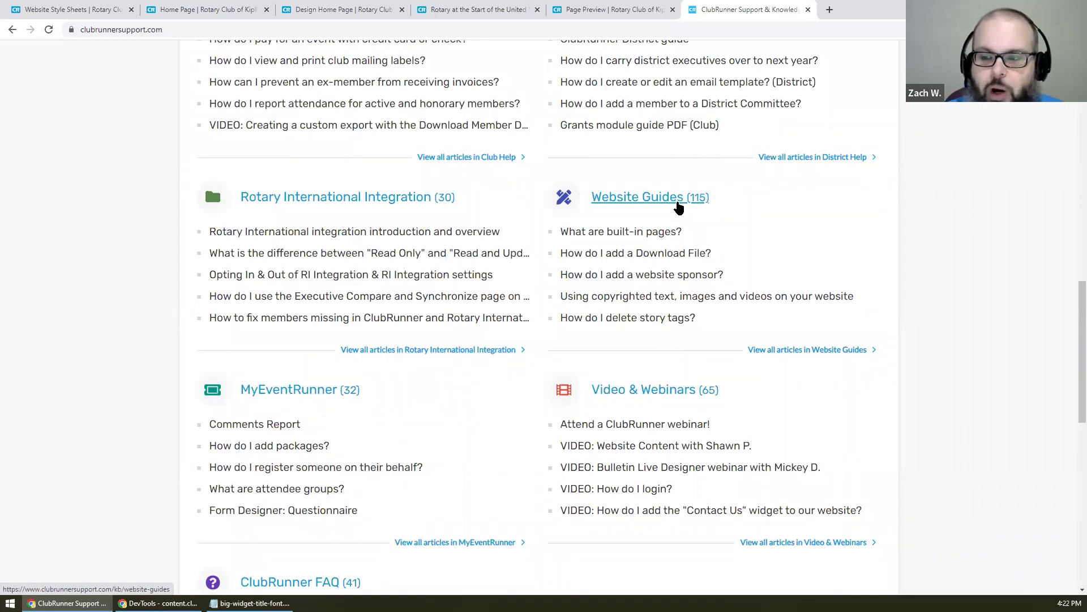
scroll(692, 211, "down", 10)
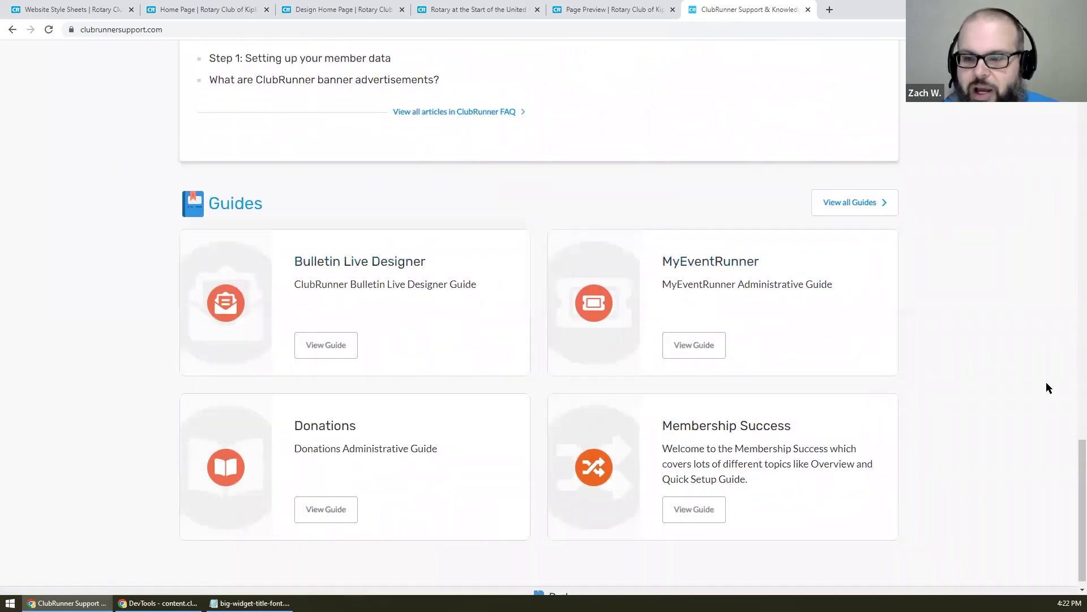
scroll(1020, 376, "up", 2)
scroll(1018, 375, "up", 6)
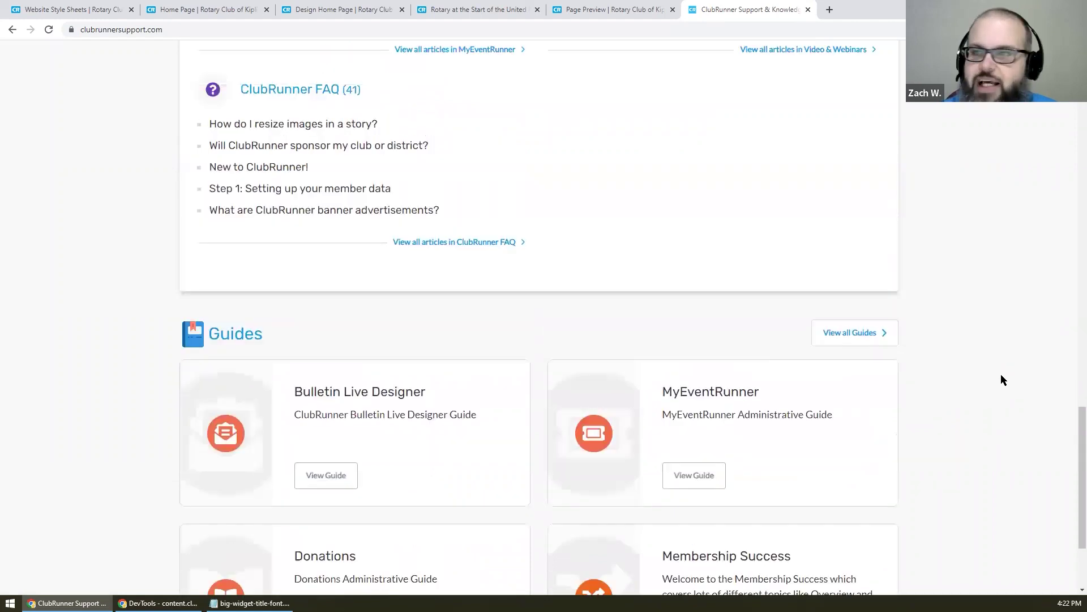
scroll(1000, 375, "up", 15)
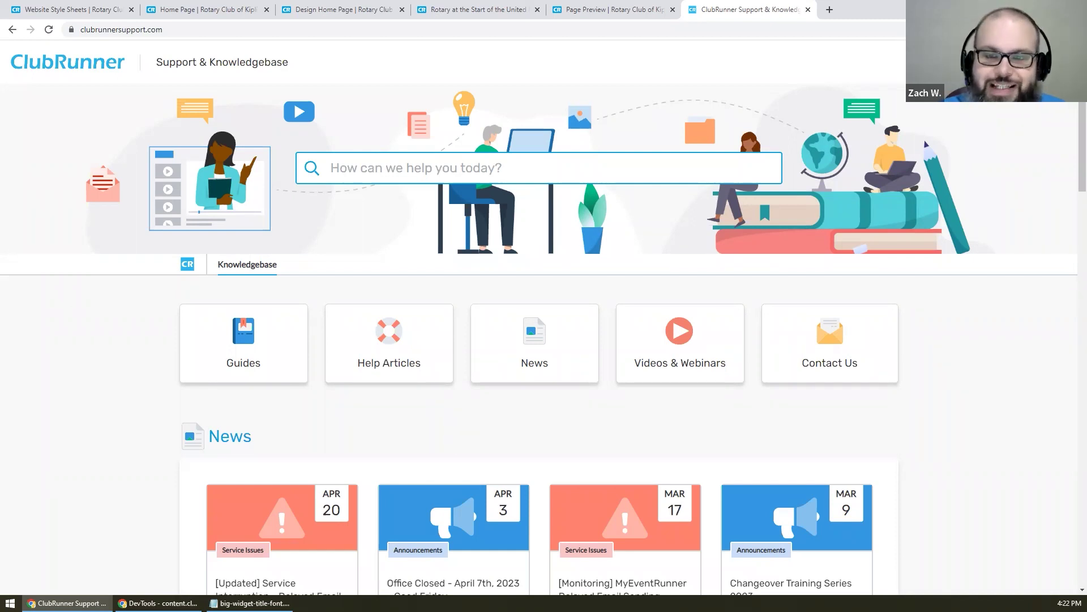
- Open the Contact Us support ticket form
left_click(830, 344)
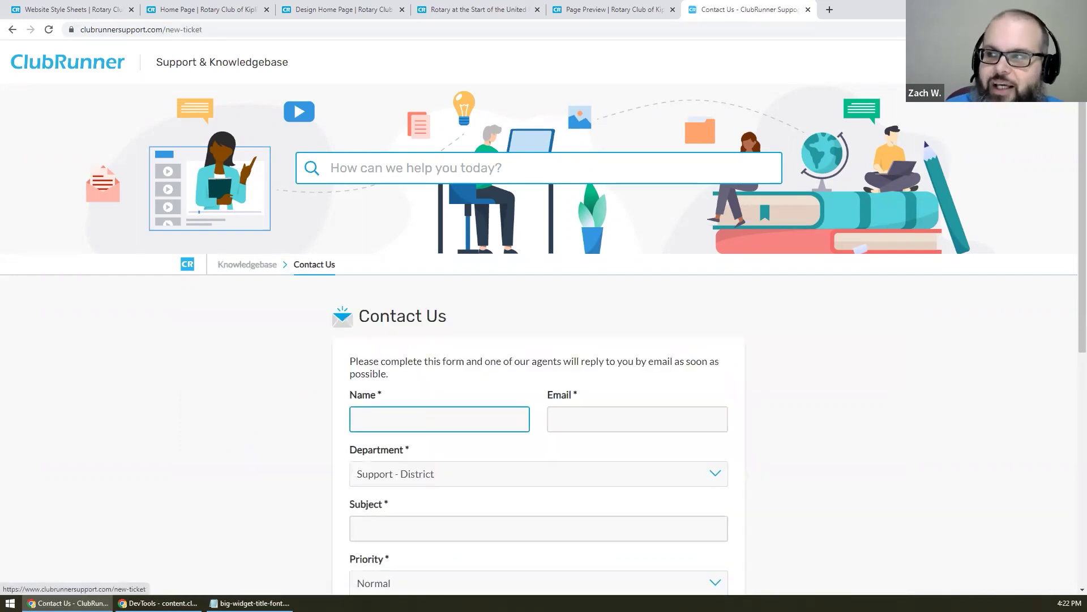
scroll(871, 315, "down", 4)
scroll(870, 315, "down", 2)
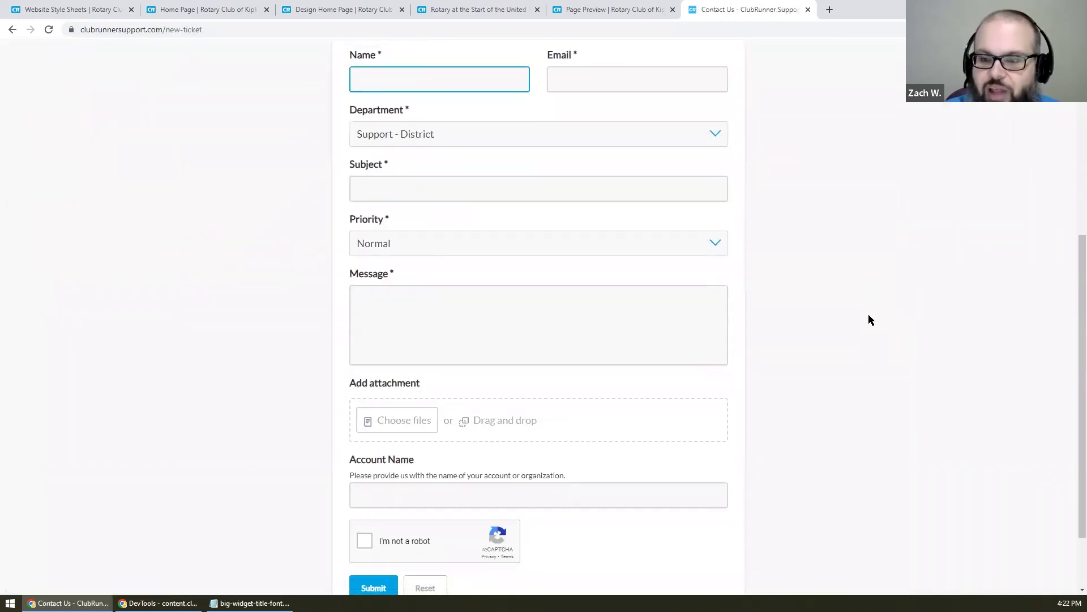
- Review the Department and Priority options, leaving Support - District and Normal selected
left_click(518, 128)
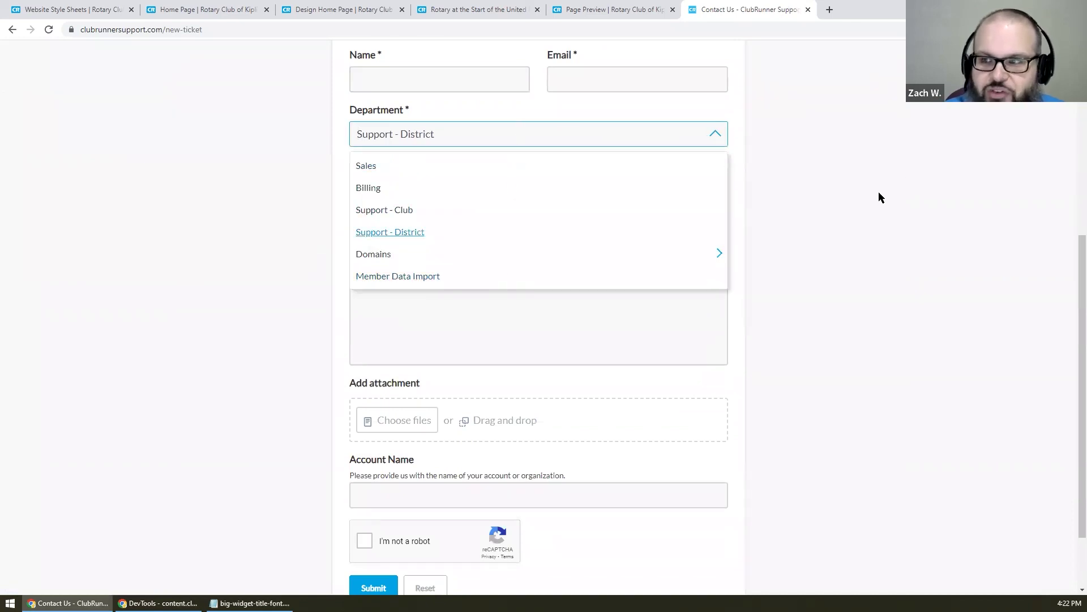
left_click(913, 241)
left_click(458, 237)
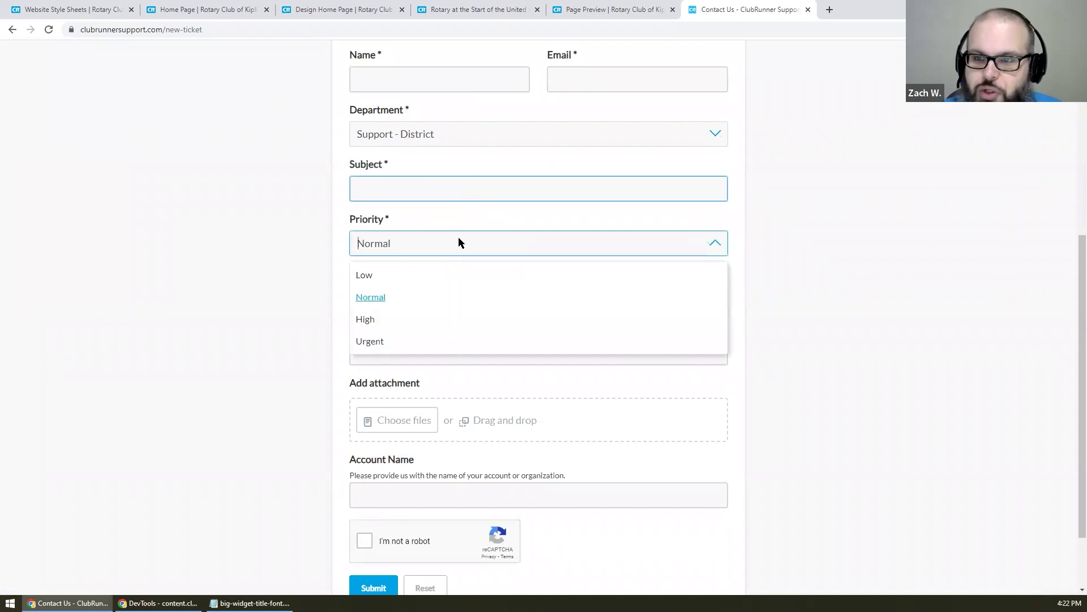
left_click(150, 270)
scroll(151, 270, "down", 2)
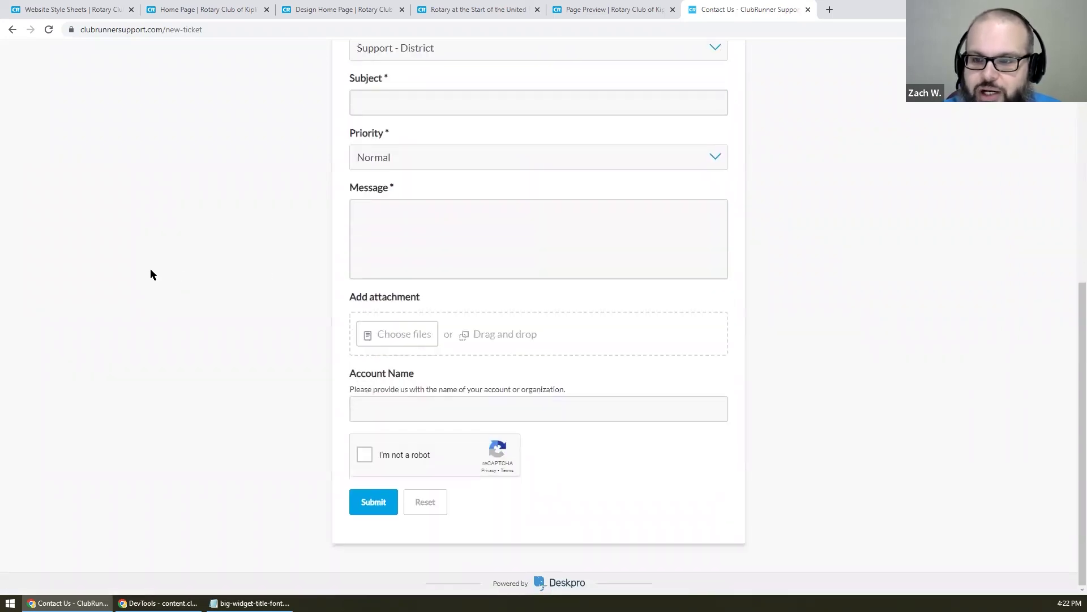
scroll(152, 274, "up", 10)
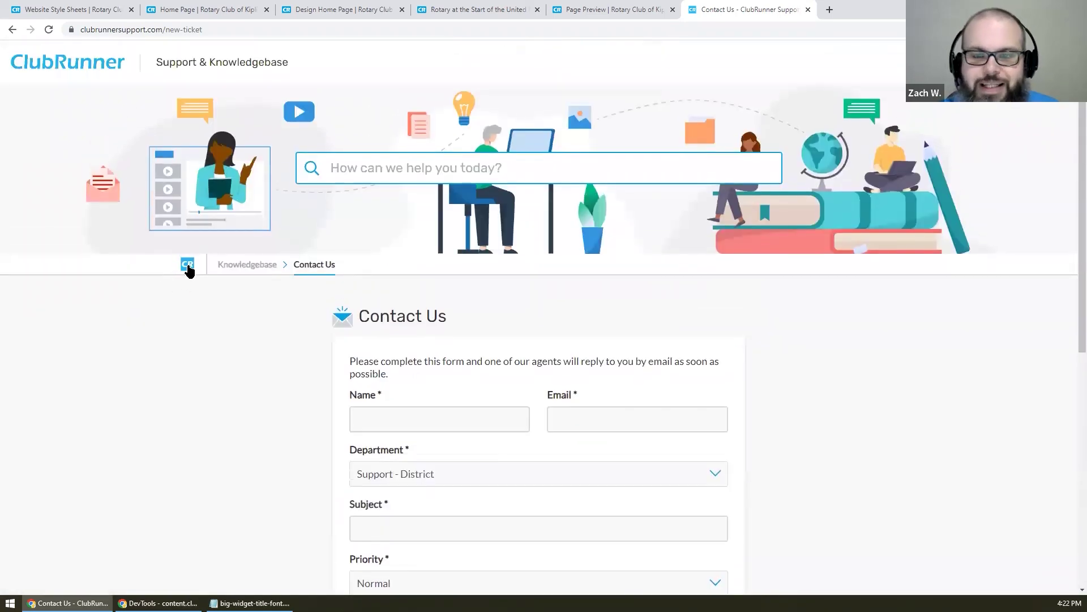
left_click(405, 30)
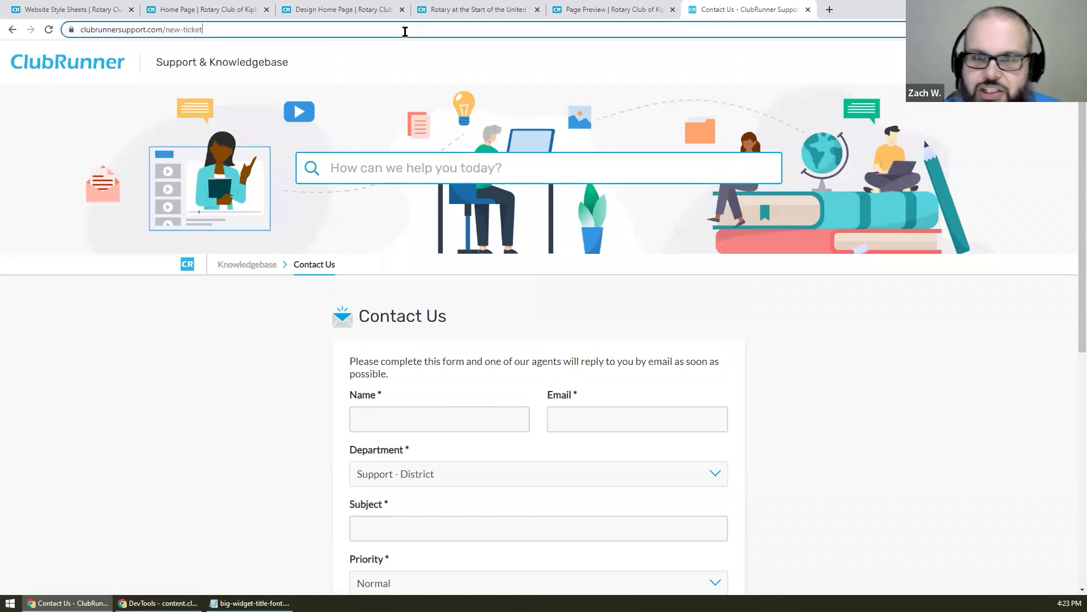
- Visit clubrunnercommunity.com and open, then dismiss, the LOG IN panel without signing in
type("clubrunnerc")
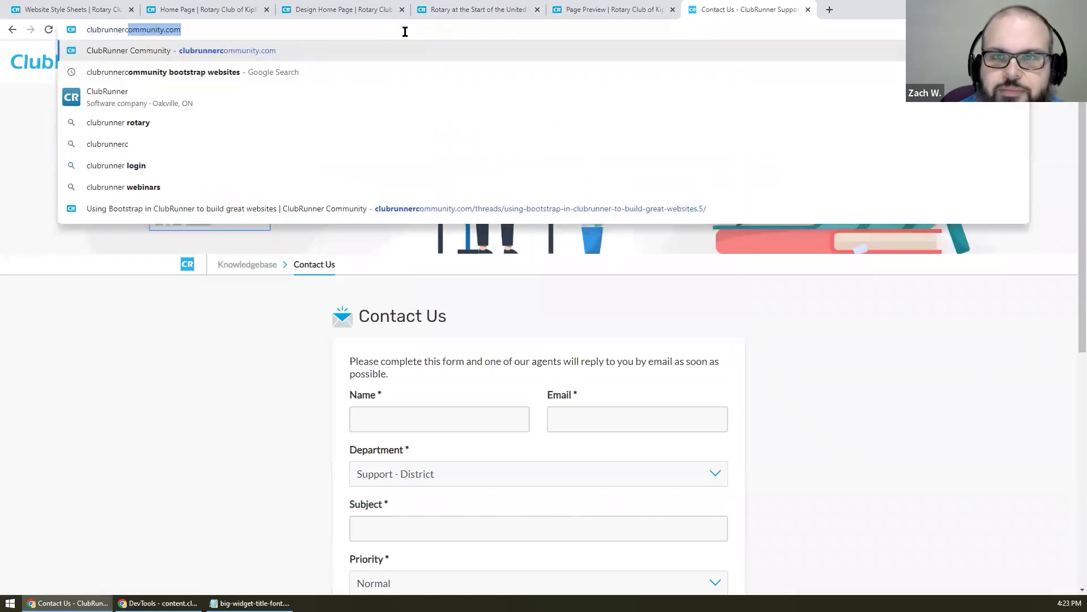
key("Return")
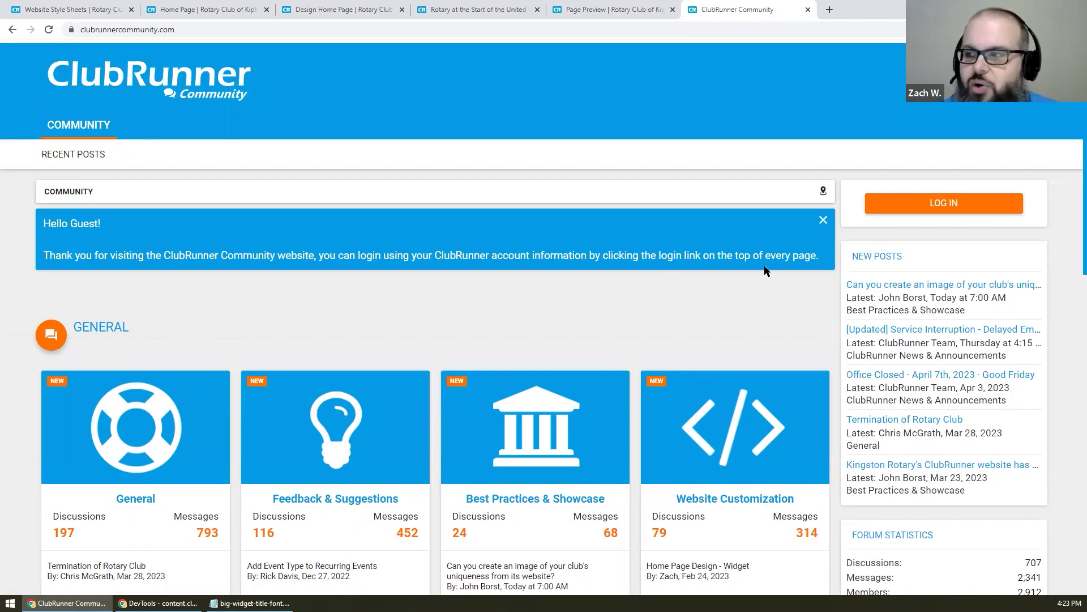
left_click(883, 206)
left_click(585, 59)
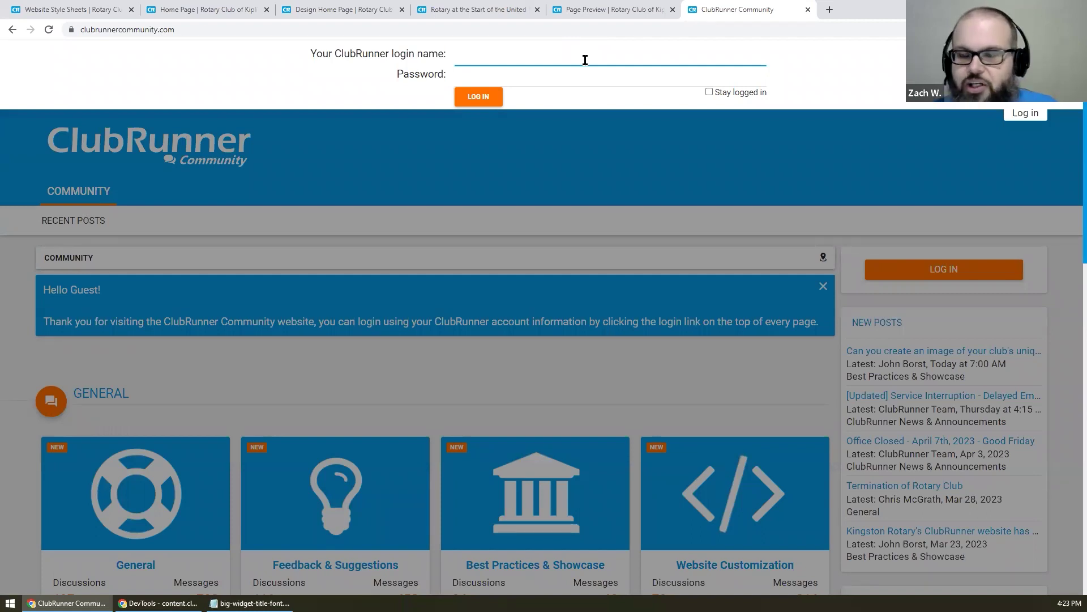
left_click(308, 338)
- Close the ClubRunner Community tab to return to the Kipling Rotary home page preview
scroll(308, 338, "down", 5)
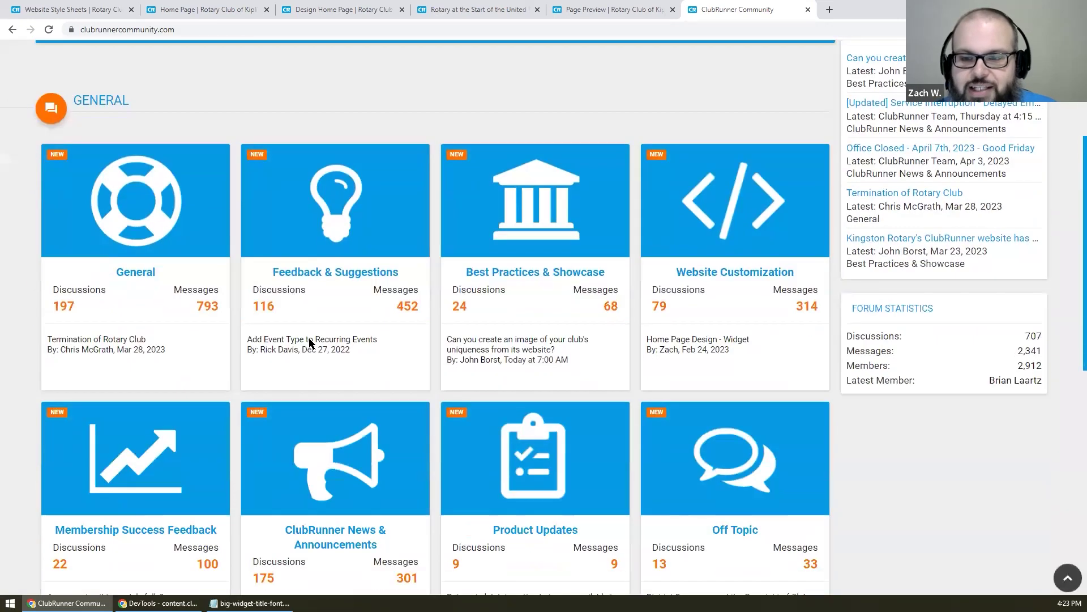
scroll(308, 344, "up", 4)
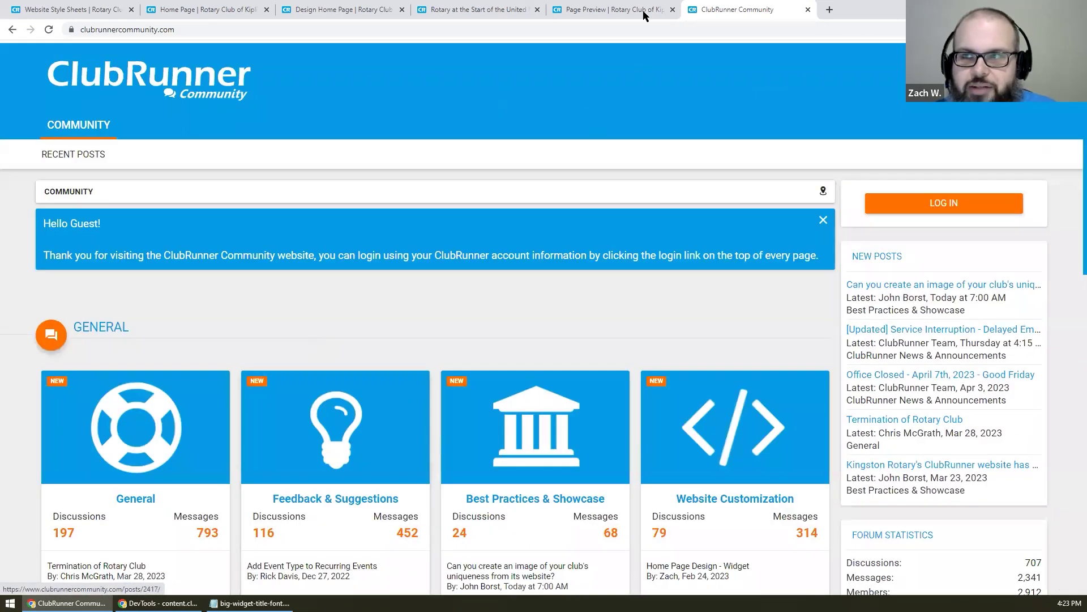
middle_click(743, 5)
- Load the Changeover Training page via the clubrunner.ca/training address suggestion
left_click(709, 24)
type("clubrunner")
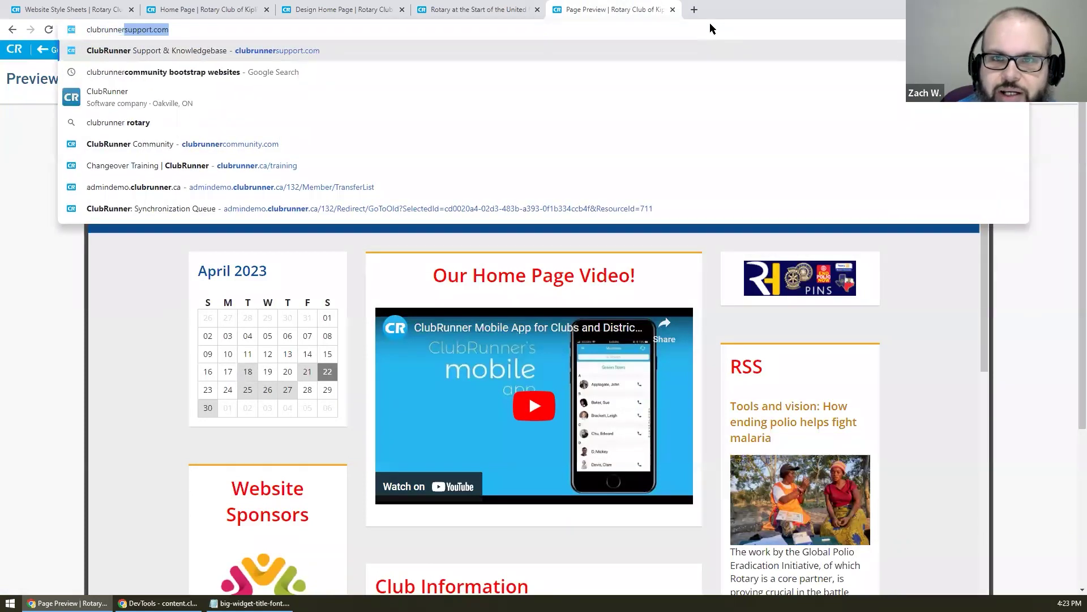
type(".ca/tra")
key("Down")
key("Down")
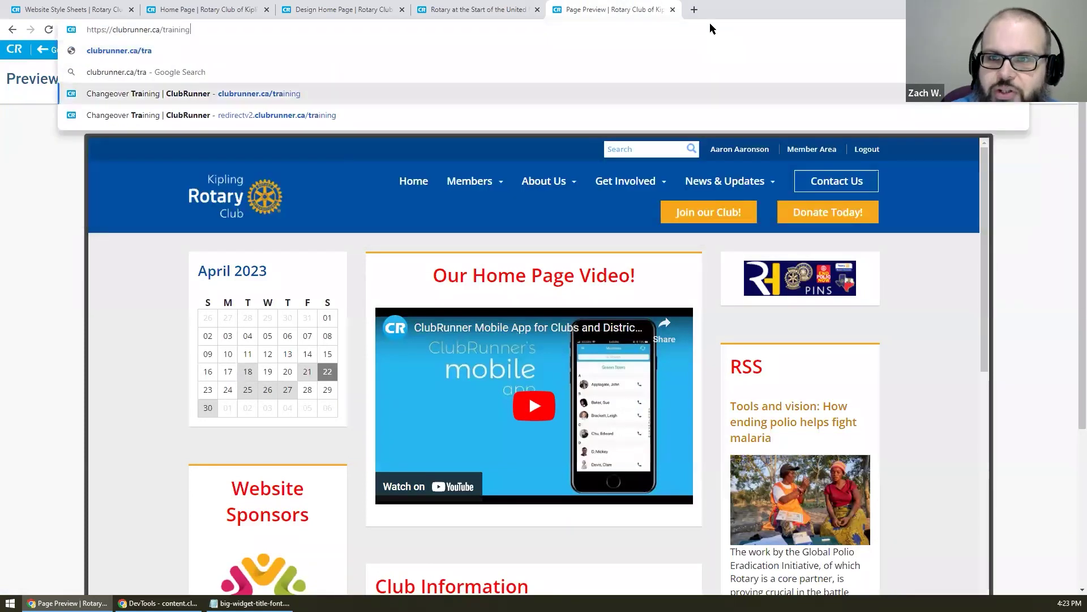
key("Return")
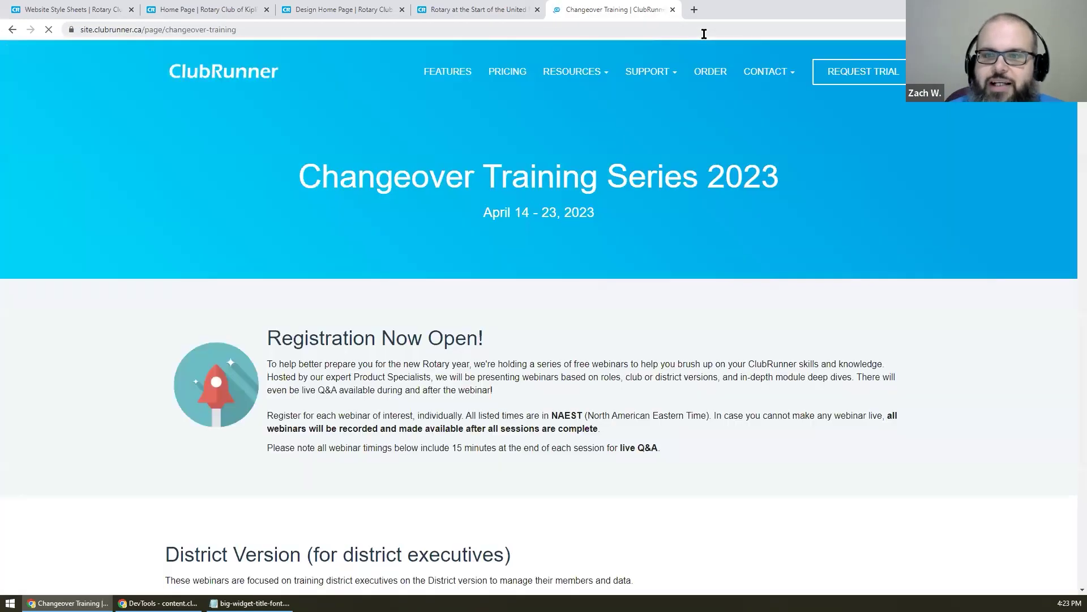
- Scroll through the April 22–23, 2023 webinars, including Sending Emails and Newsletters with ClubRunner
scroll(806, 235, "down", 20)
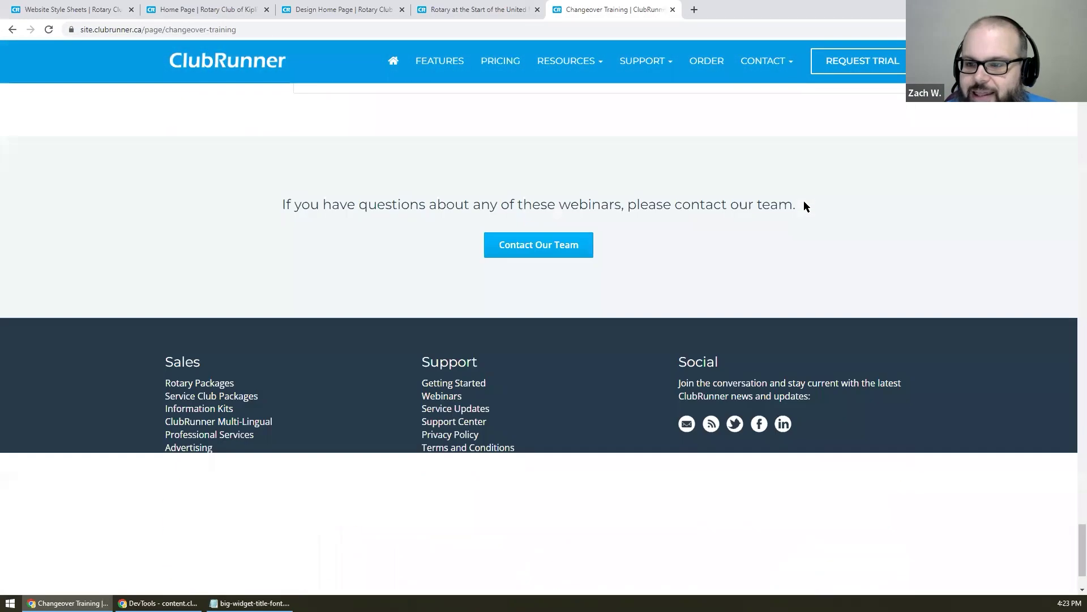
scroll(804, 202, "up", 20)
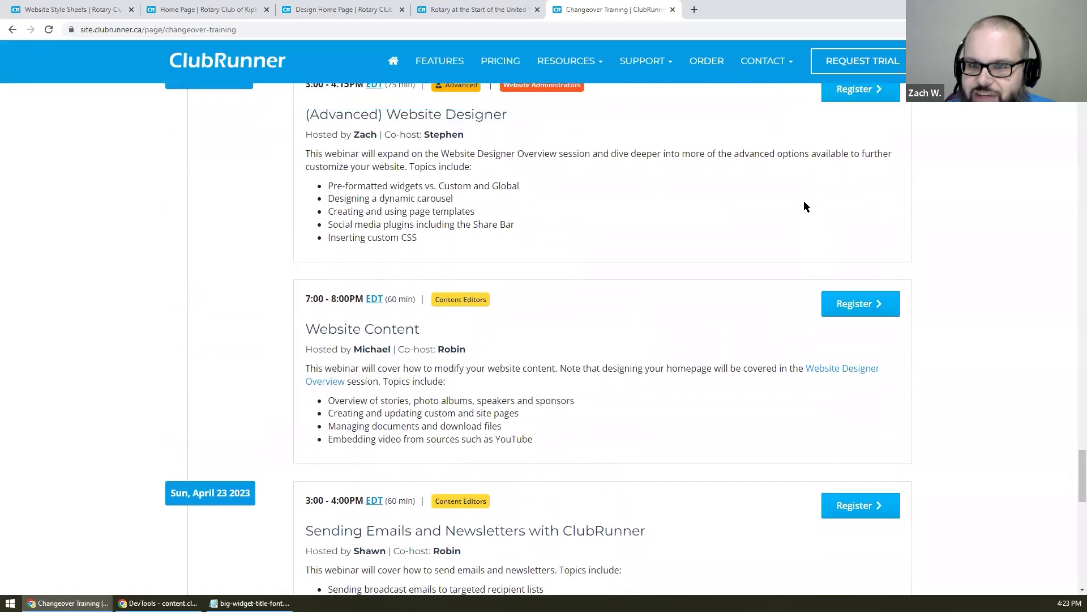
scroll(804, 205, "up", 2)
scroll(805, 205, "down", 2)
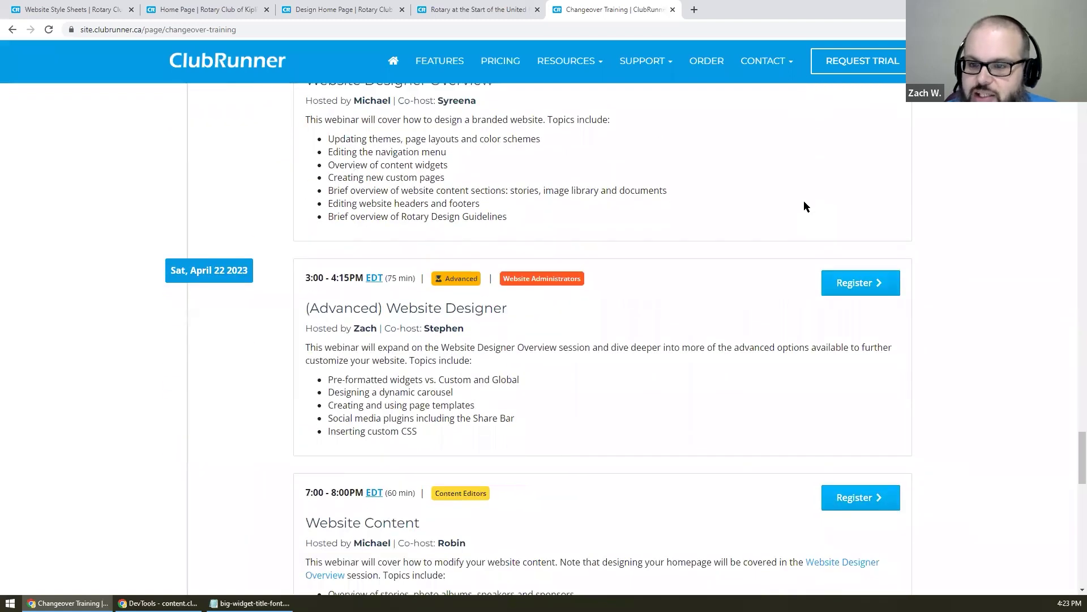
scroll(805, 205, "down", 2)
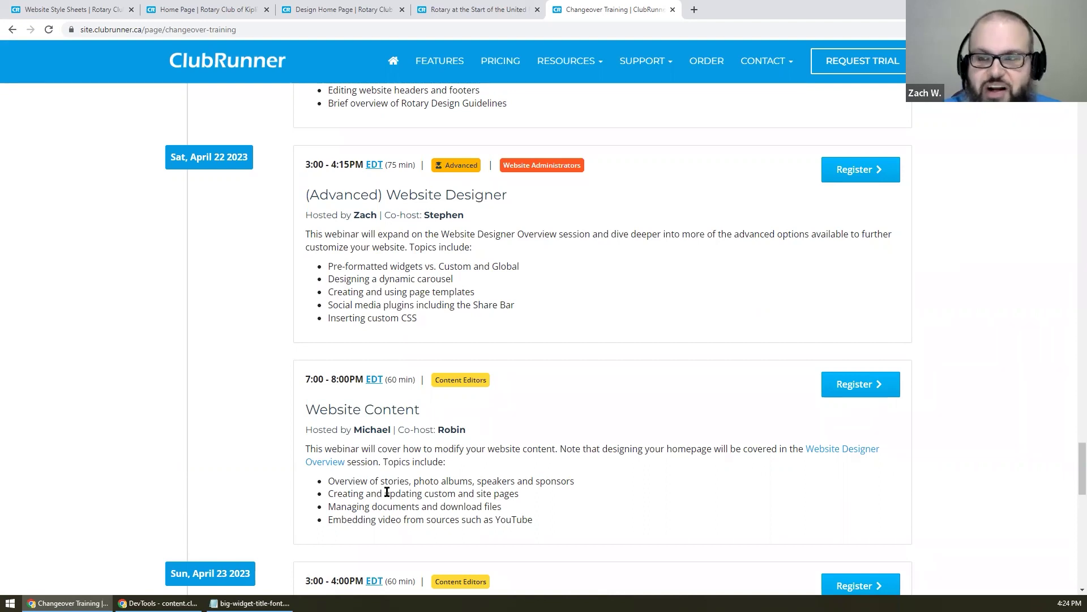
scroll(512, 270, "down", 5)
scroll(514, 275, "down", 2)
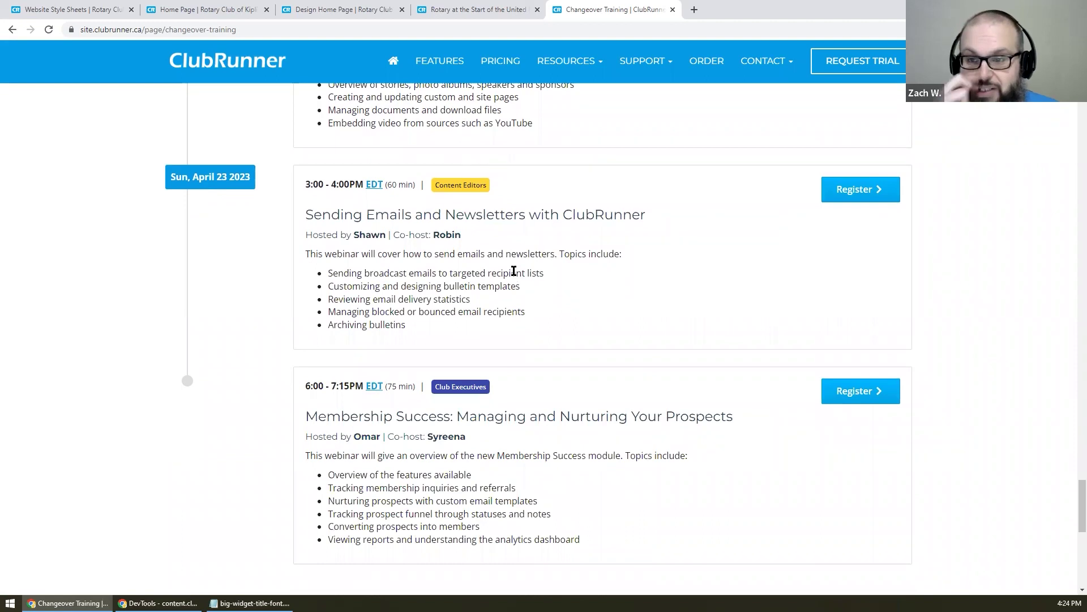